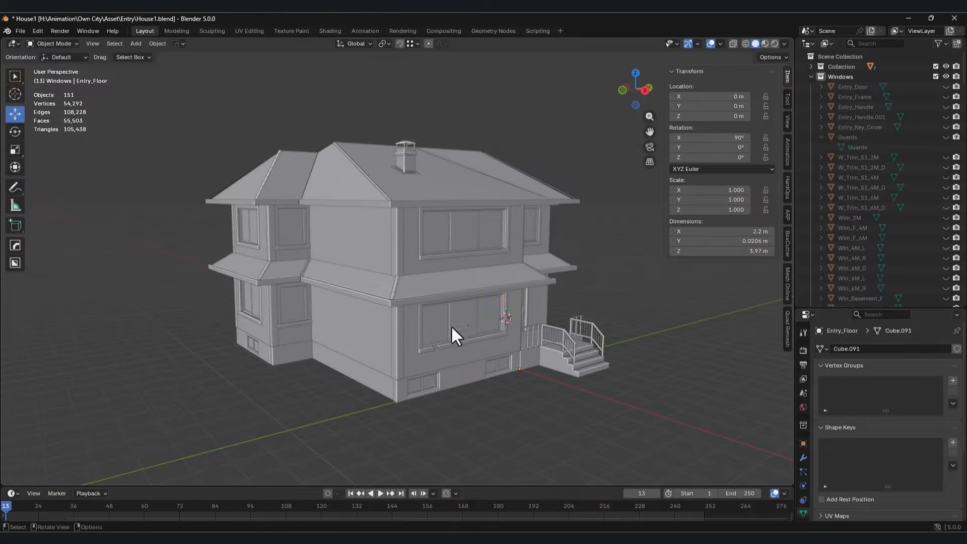
# Step: Hide the staircase object at the house entrance
pyautogui.moveTo(454, 331); pyautogui.dragTo(466, 348, button='middle')
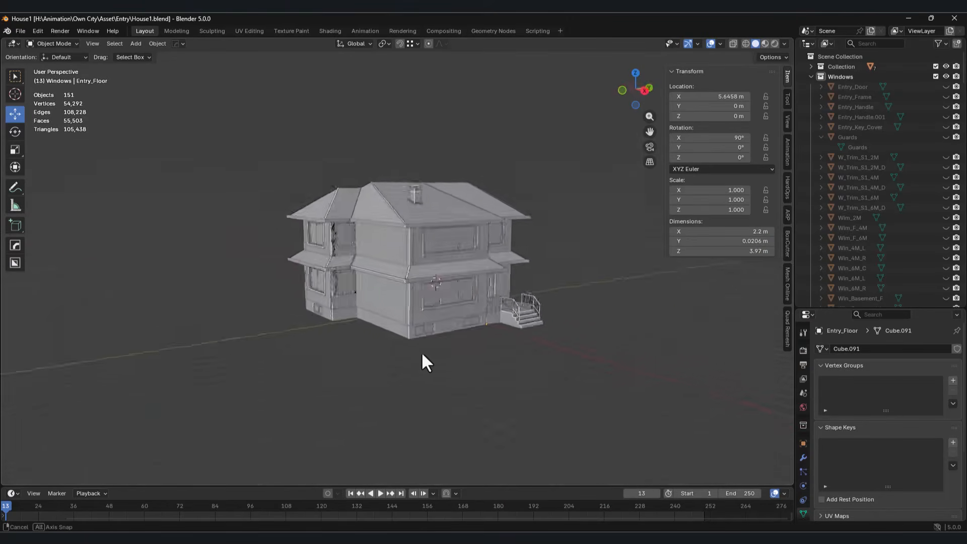
pyautogui.moveTo(421, 360); pyautogui.dragTo(386, 318, button='middle')
pyautogui.click(440, 340)
pyautogui.press('h')
pyautogui.scroll(4, 392, 315)
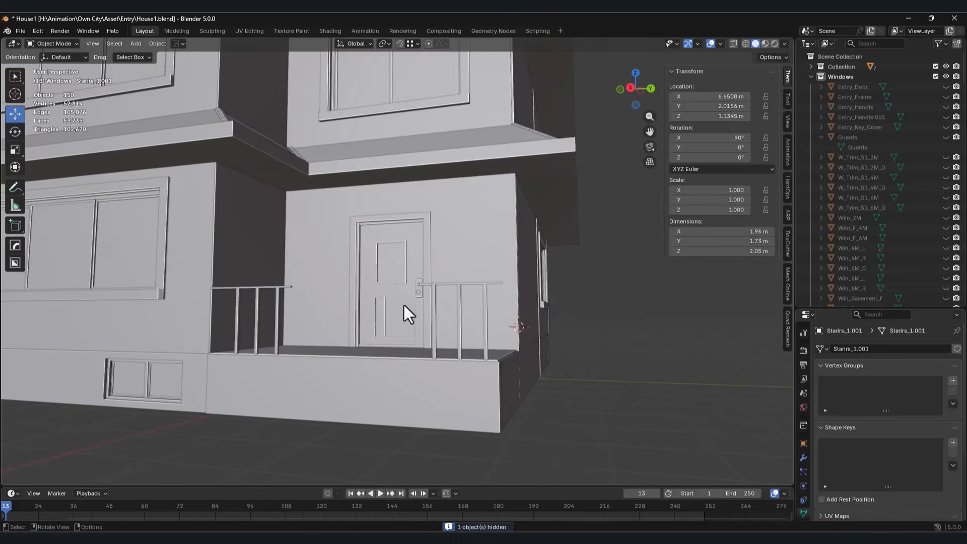
# Step: Hide the entrance door, its frame and the wall panel behind the door opening
pyautogui.click(403, 304)
pyautogui.press('h')
pyautogui.click(335, 283)
pyautogui.press('h')
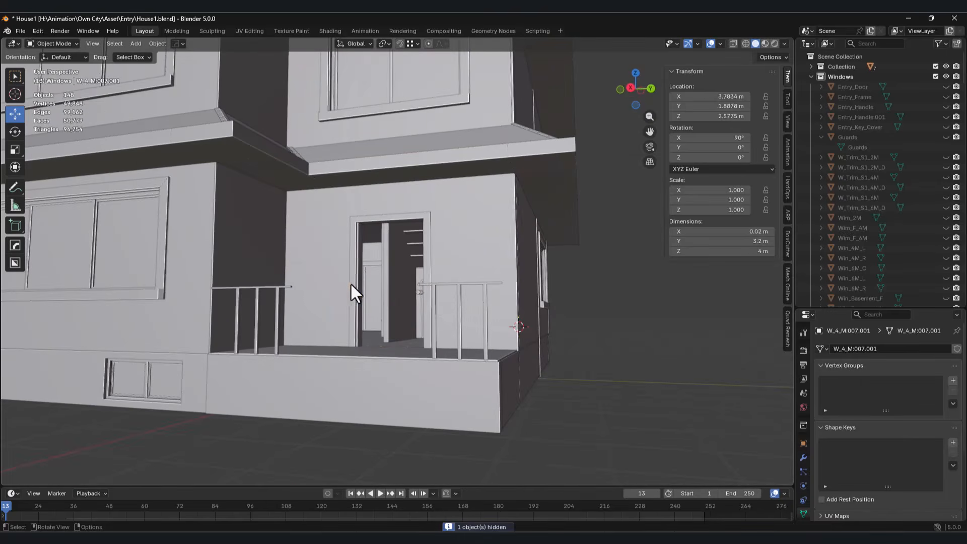
pyautogui.click(351, 284)
pyautogui.press('h')
# Step: Hide the ground-floor wall panels around the entrance porch to expose the interior
pyautogui.click(337, 280)
pyautogui.press('h')
pyautogui.click(244, 263)
pyautogui.press('h')
pyautogui.moveTo(262, 264); pyautogui.dragTo(169, 351, button='middle')
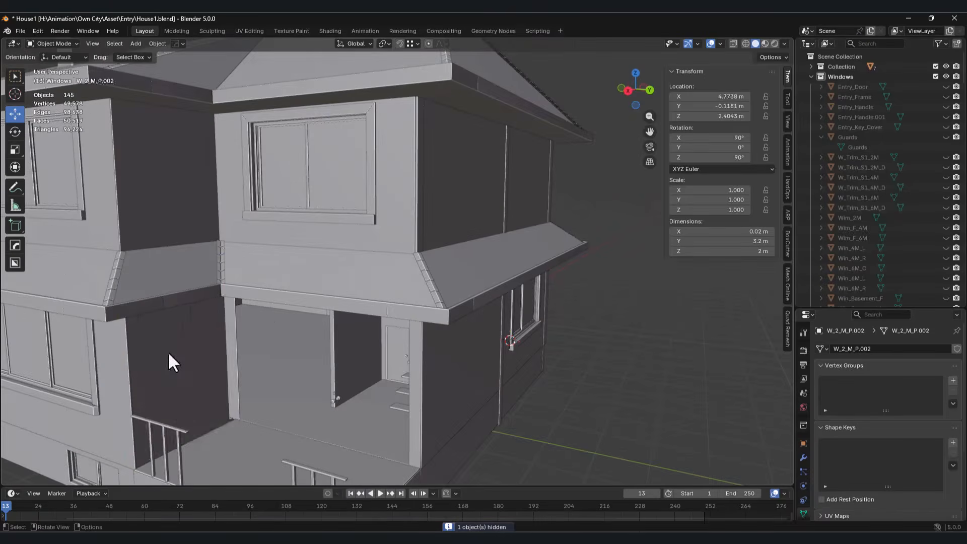
pyautogui.click(169, 351)
pyautogui.press('h')
# Step: Try hiding a box-selected group of upper-floor parts, and undo the hiding
pyautogui.moveTo(255, 323); pyautogui.dragTo(375, 327, button='middle')
pyautogui.scroll(-8, 378, 331)
pyautogui.moveTo(353, 248); pyautogui.dragTo(225, 226)
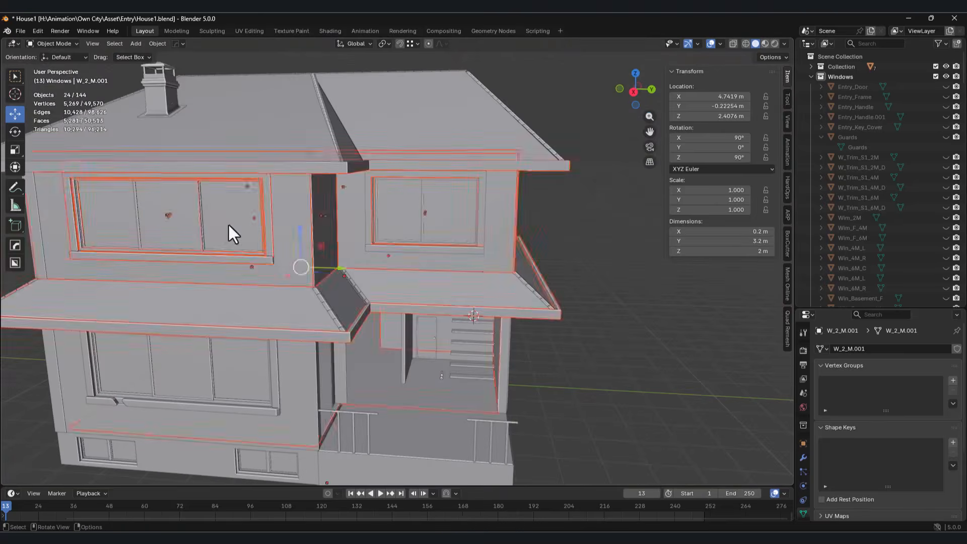
pyautogui.press('h')
pyautogui.moveTo(229, 225); pyautogui.dragTo(351, 266, button='middle')
pyautogui.hotkey('ctrl', 'z')
pyautogui.moveTo(422, 282); pyautogui.dragTo(454, 285, button='middle')
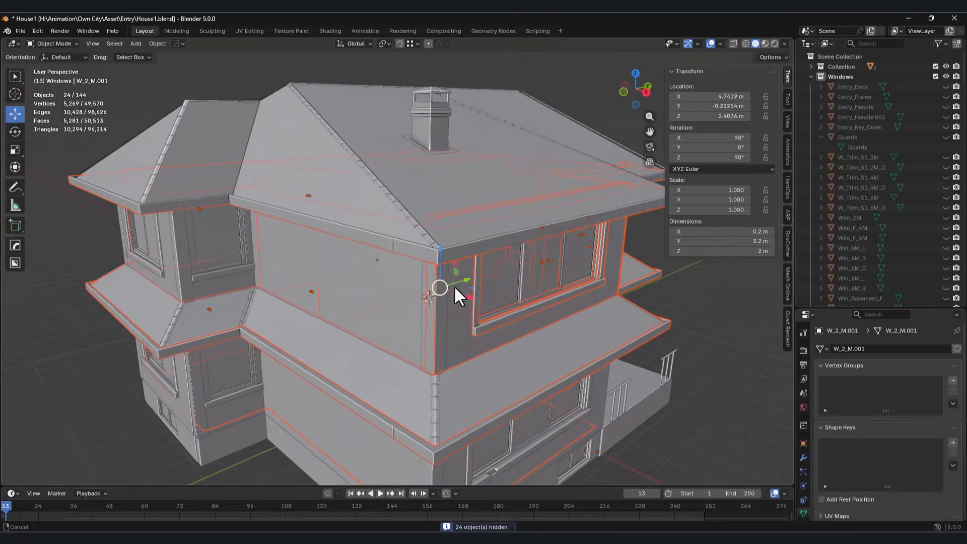
# Step: Hide the two upper-floor wall panels on the windowless side of the house and inspect the rooms behind them
pyautogui.click(378, 292)
pyautogui.press('h')
pyautogui.scroll(6, 383, 294)
pyautogui.click(394, 294)
pyautogui.press('h')
pyautogui.scroll(-5, 391, 292)
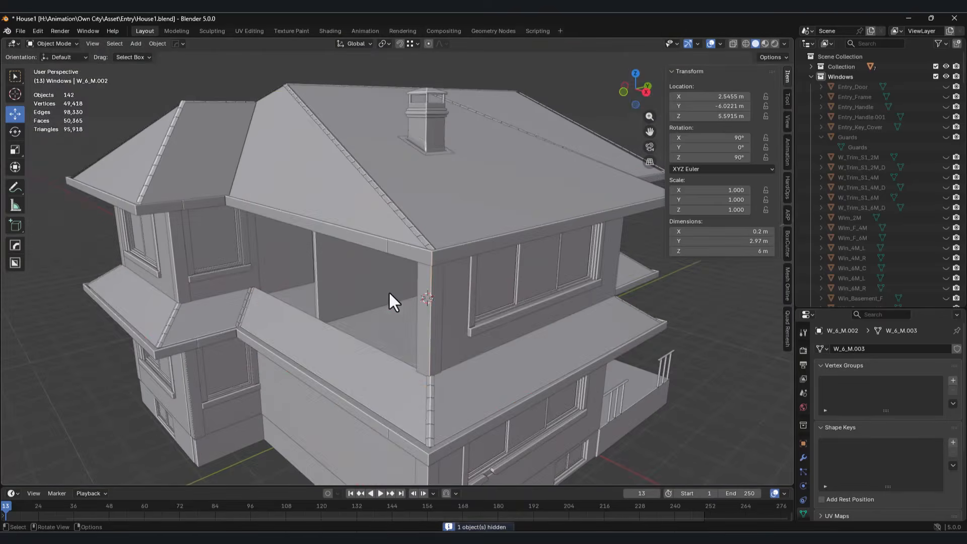
pyautogui.scroll(6, 386, 290)
pyautogui.moveTo(384, 288); pyautogui.dragTo(470, 297, button='middle')
pyautogui.scroll(-5, 473, 277)
pyautogui.scroll(-5, 504, 296)
pyautogui.moveTo(557, 296); pyautogui.dragTo(377, 210, button='middle')
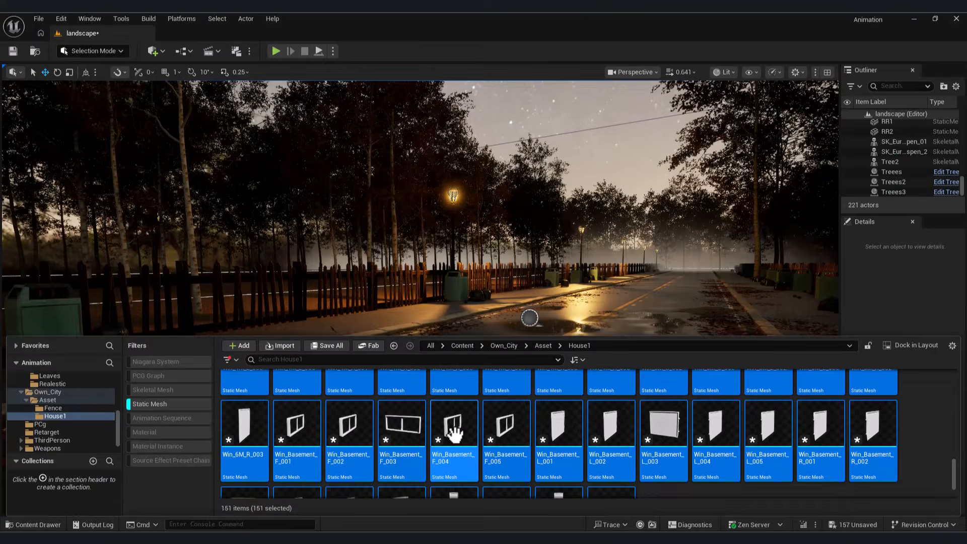
# Step: In Unreal Engine, place all selected static meshes from the House1 folder into the landscape level and frame them
pyautogui.moveTo(454, 434); pyautogui.dragTo(443, 318)
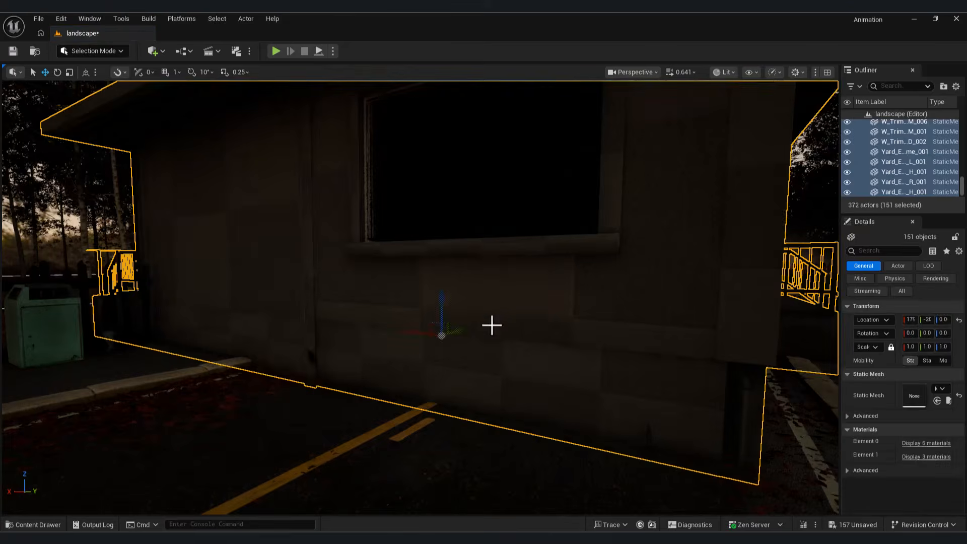
pyautogui.press('f')
pyautogui.moveTo(492, 341); pyautogui.dragTo(398, 346, button='right')
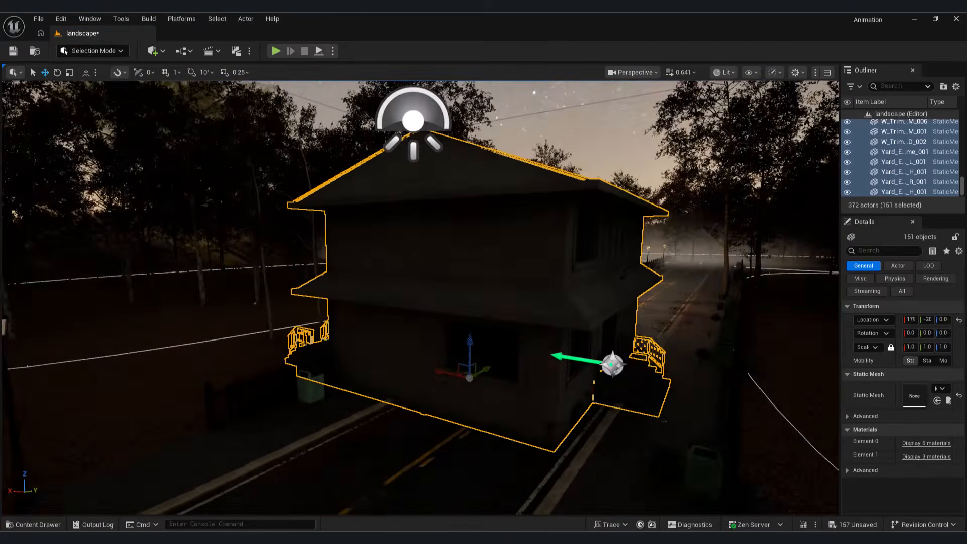
# Step: Move the house off the road to behind the fence and rotate it about 180° around the vertical axis
pyautogui.moveTo(562, 358)
pyautogui.mouseDown(button='right')
pyautogui.moveTo(509, 358)
pyautogui.moveTo(543, 358)
pyautogui.mouseUp(button='right')
pyautogui.moveTo(483, 374); pyautogui.dragTo(305, 324)
pyautogui.moveTo(304, 324)
pyautogui.mouseDown(button='right')
pyautogui.moveTo(252, 324)
pyautogui.moveTo(300, 324)
pyautogui.mouseUp(button='right')
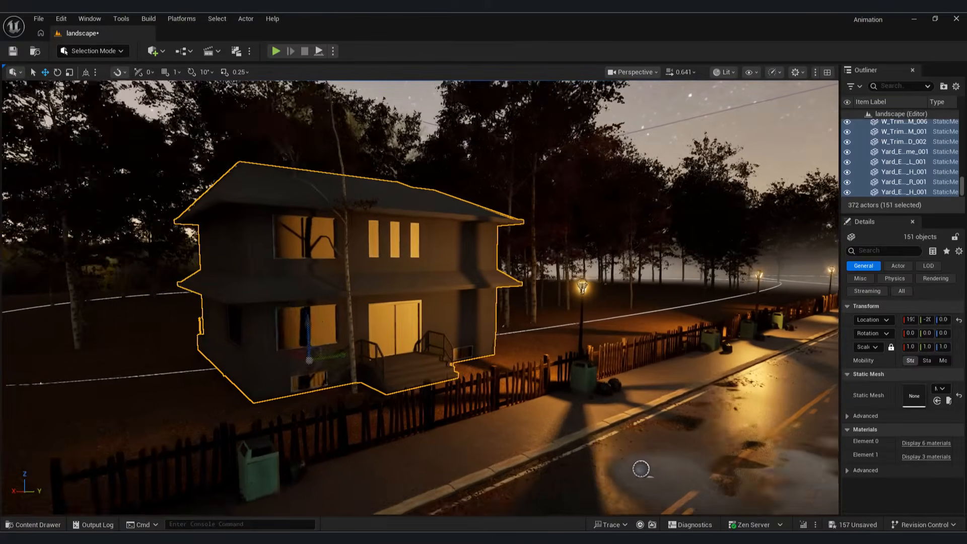
pyautogui.press('e')
pyautogui.moveTo(348, 371); pyautogui.dragTo(323, 359)
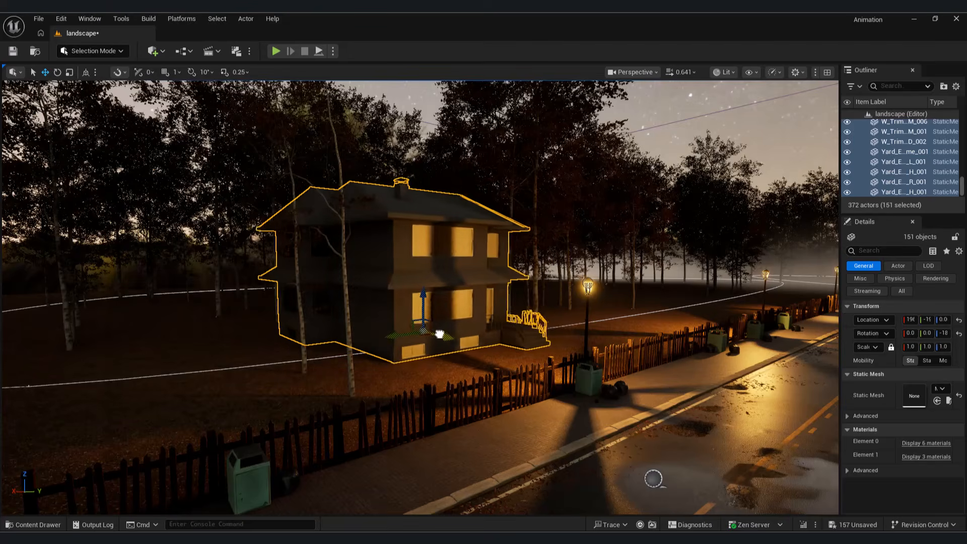
# Step: Examine the placed house's position relative to the fence, street lamps and road from several viewpoints
pyautogui.press('w')
pyautogui.moveTo(441, 334); pyautogui.dragTo(559, 360, button='right')
pyautogui.press('a')
pyautogui.press('d')
pyautogui.press('s')
pyautogui.press('a')
pyautogui.press('a')
pyautogui.moveTo(388, 358); pyautogui.dragTo(516, 383, button='right')
pyautogui.press('w')
pyautogui.press('s')
pyautogui.press('a')
pyautogui.press('d')
pyautogui.press('s')
pyautogui.press('d')
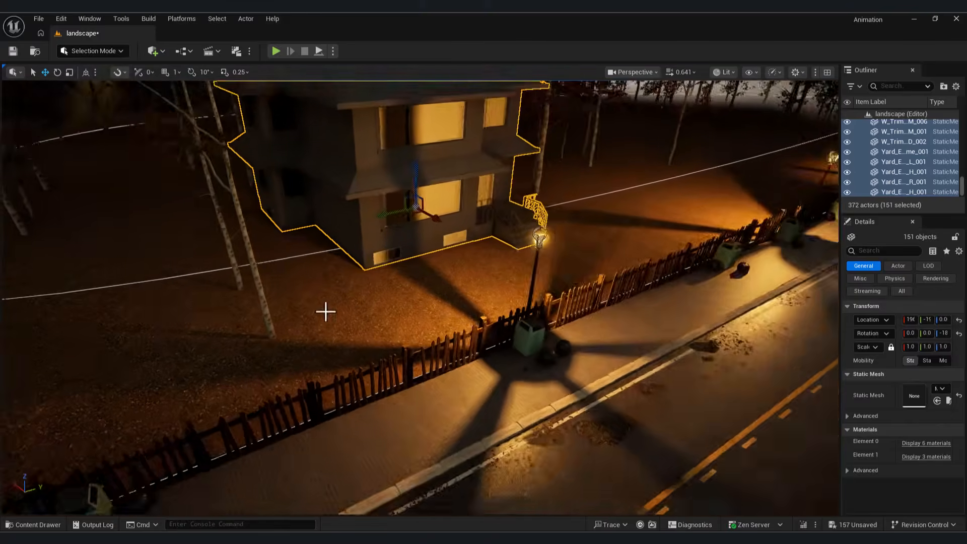
pyautogui.moveTo(324, 313); pyautogui.dragTo(374, 296, button='right')
pyautogui.moveTo(373, 511); pyautogui.dragTo(435, 436, button='right')
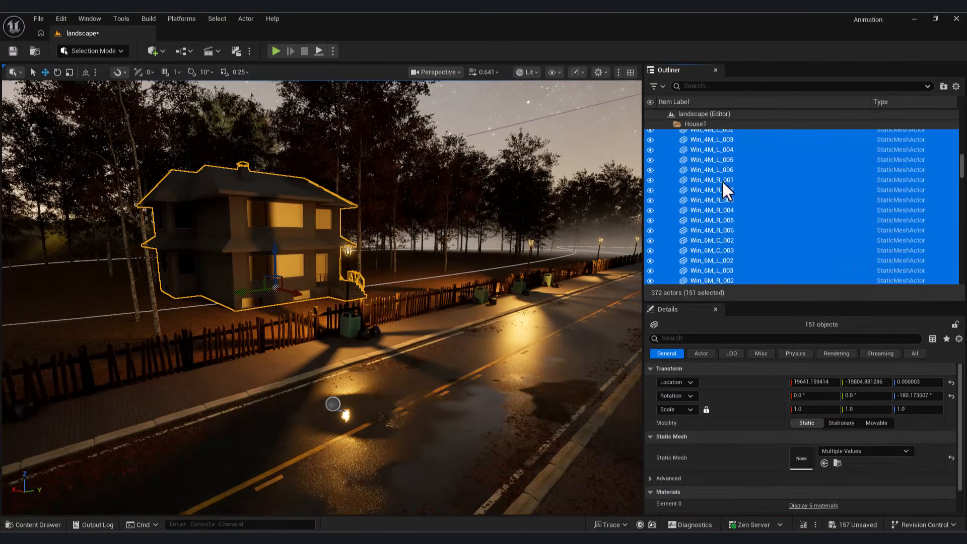
# Step: Group the selected house meshes in a new Outliner folder named House1 and collapse it
pyautogui.click(943, 86)
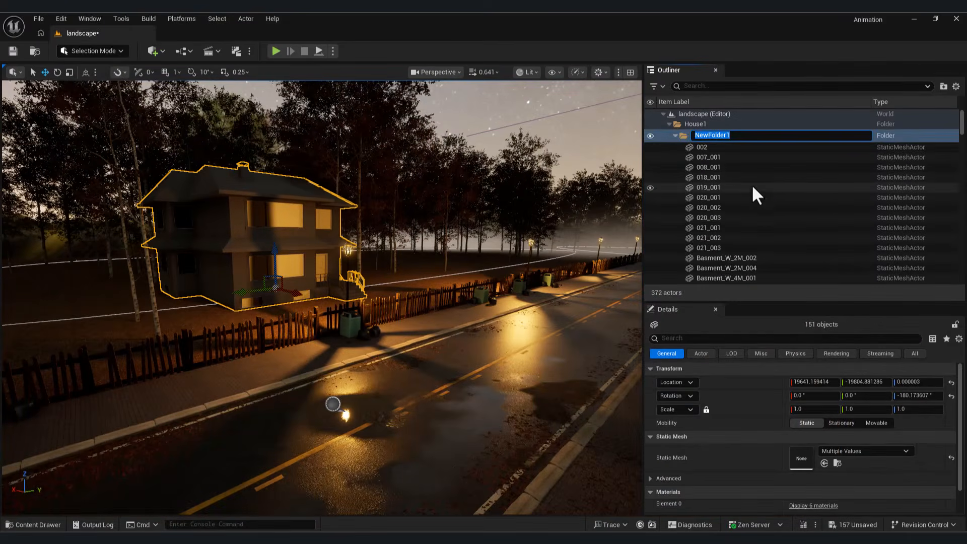
pyautogui.write('H')
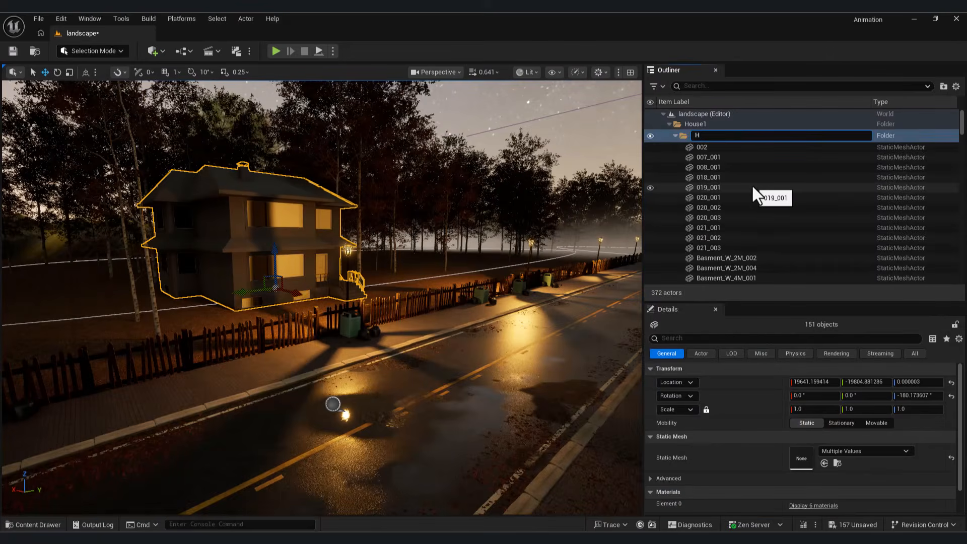
pyautogui.write('ouse1')
pyautogui.click(751, 193)
pyautogui.click(675, 134)
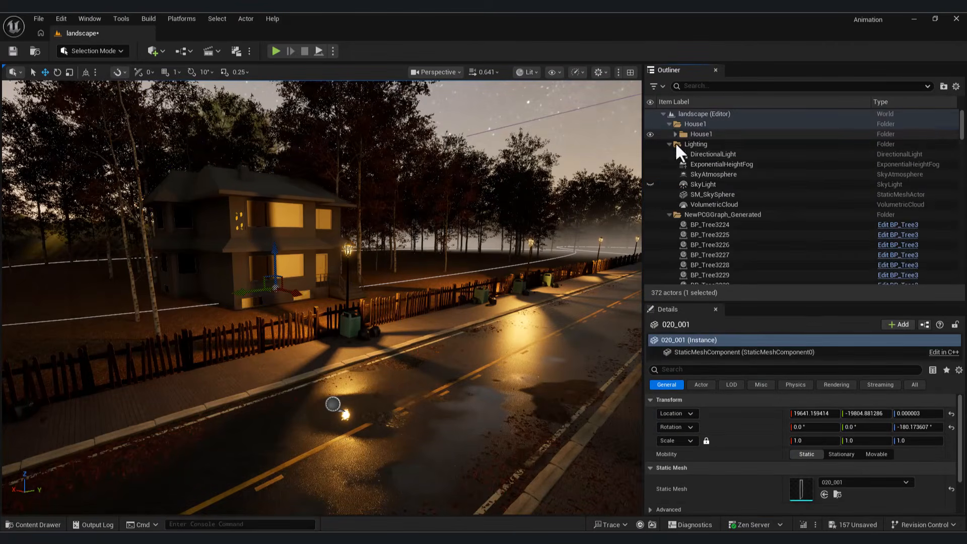
# Step: Check the inner House1 folder by toggling its visibility and selecting individual meshes inside it
pyautogui.click(650, 134)
pyautogui.click(650, 134)
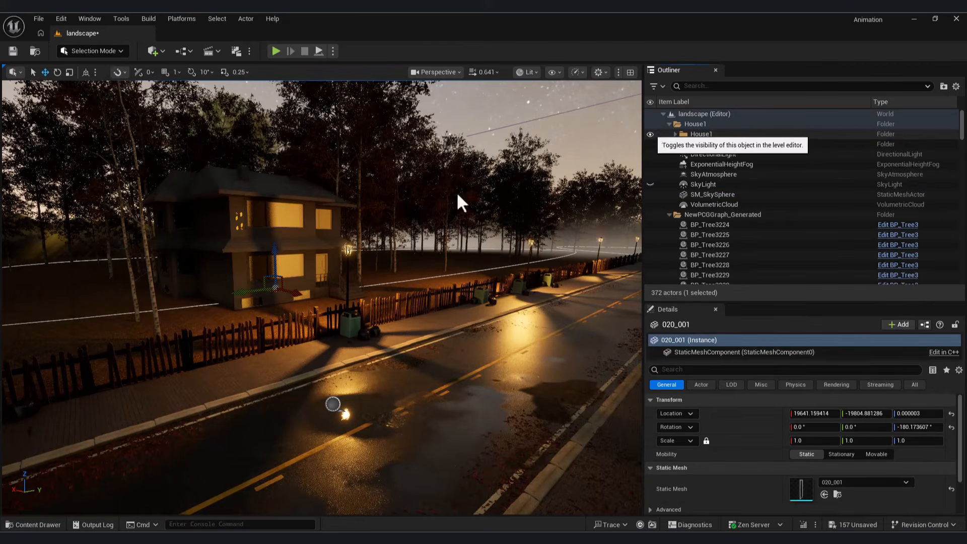
pyautogui.click(701, 134)
pyautogui.click(676, 134)
pyautogui.click(724, 174)
pyautogui.keyDown('shift'); pyautogui.click(744, 244); pyautogui.keyUp('shift')
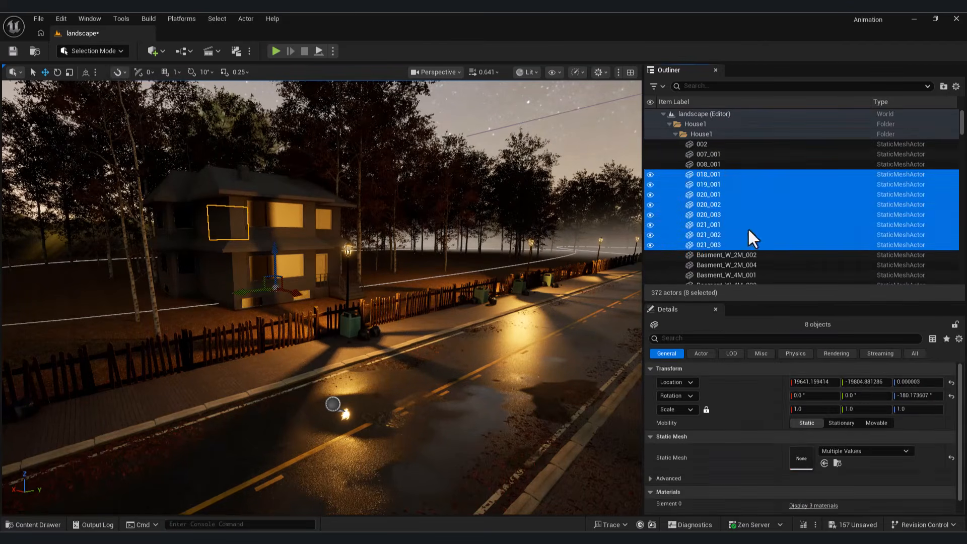
pyautogui.click(721, 155)
pyautogui.click(708, 134)
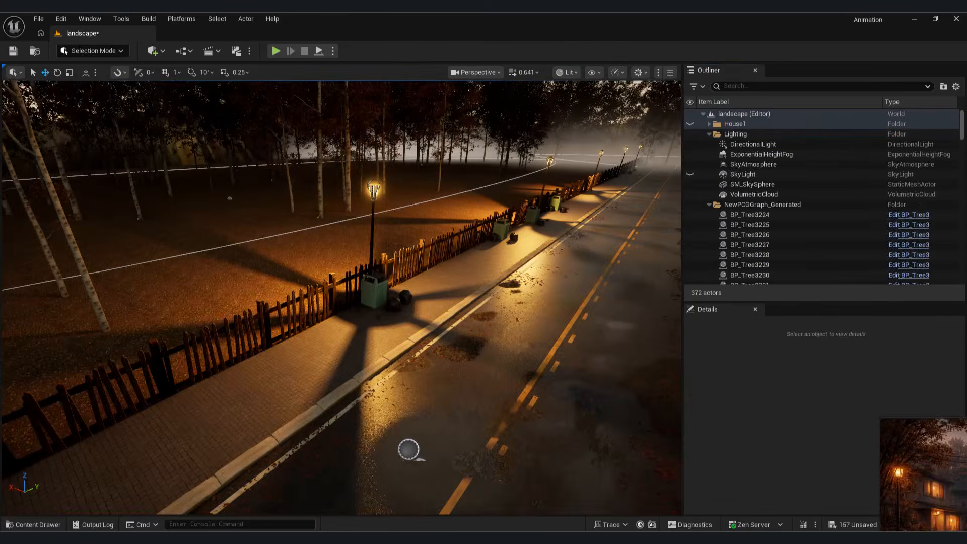
# Step: Select BP_Fence_Spline and pull its far spline point back along the sidewalk to shorten the fence
pyautogui.click(421, 255)
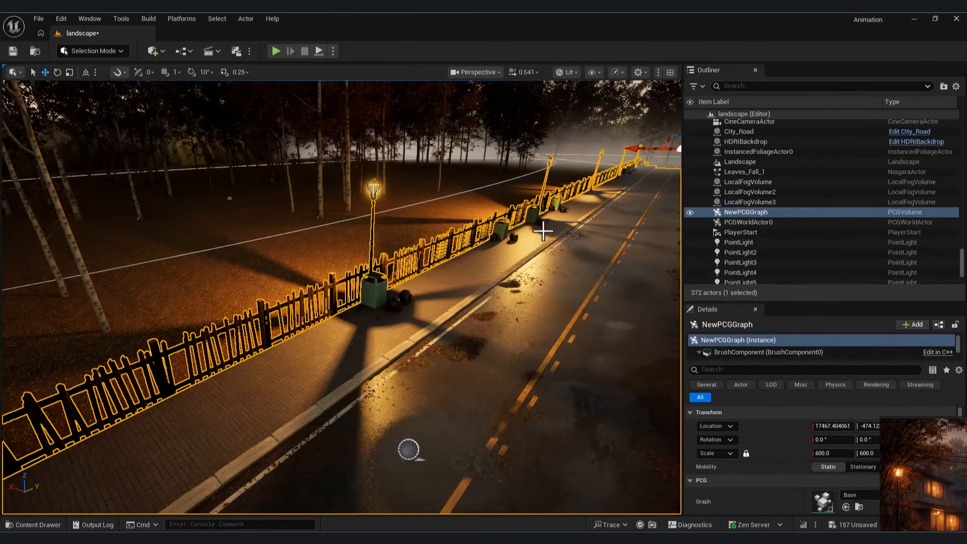
pyautogui.scroll(3, 798, 229)
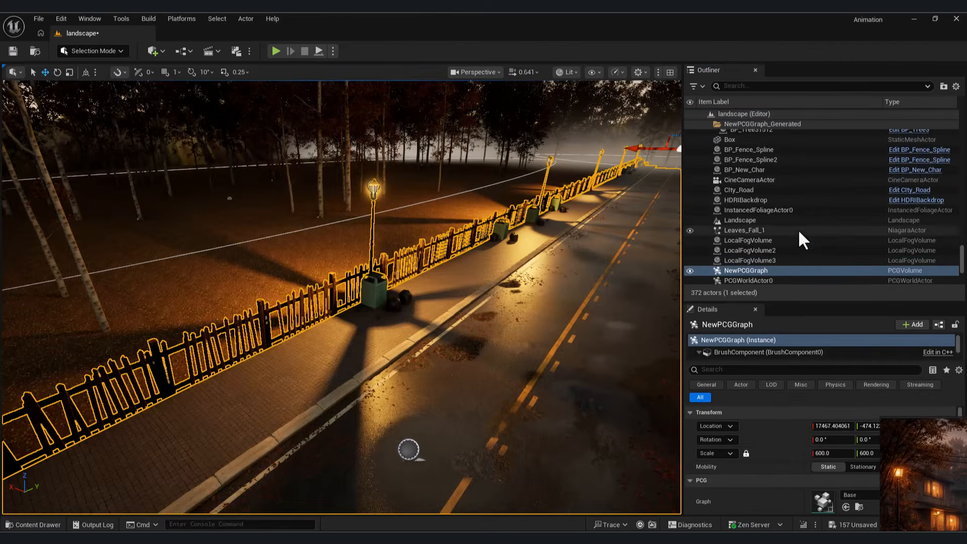
pyautogui.click(775, 159)
pyautogui.click(772, 149)
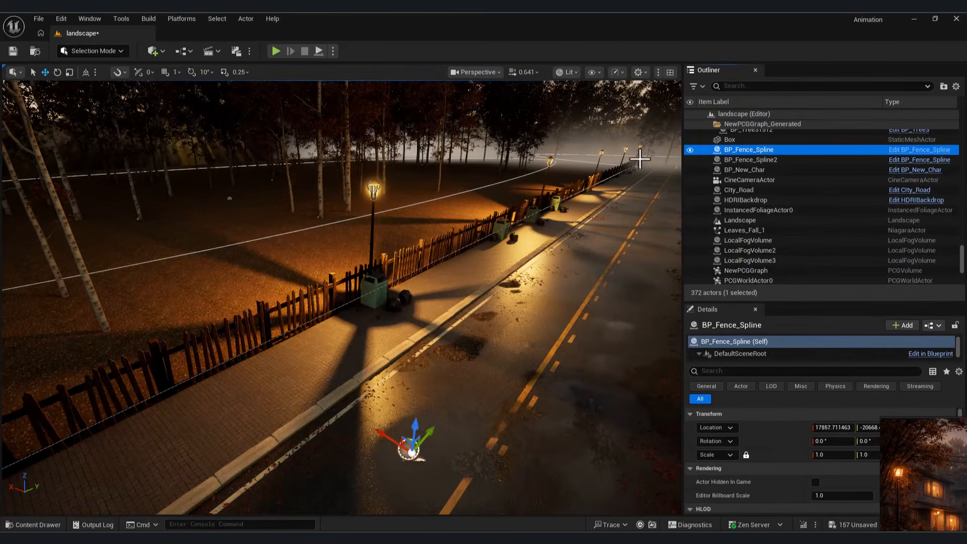
pyautogui.click(642, 162)
pyautogui.scroll(-5, 649, 162)
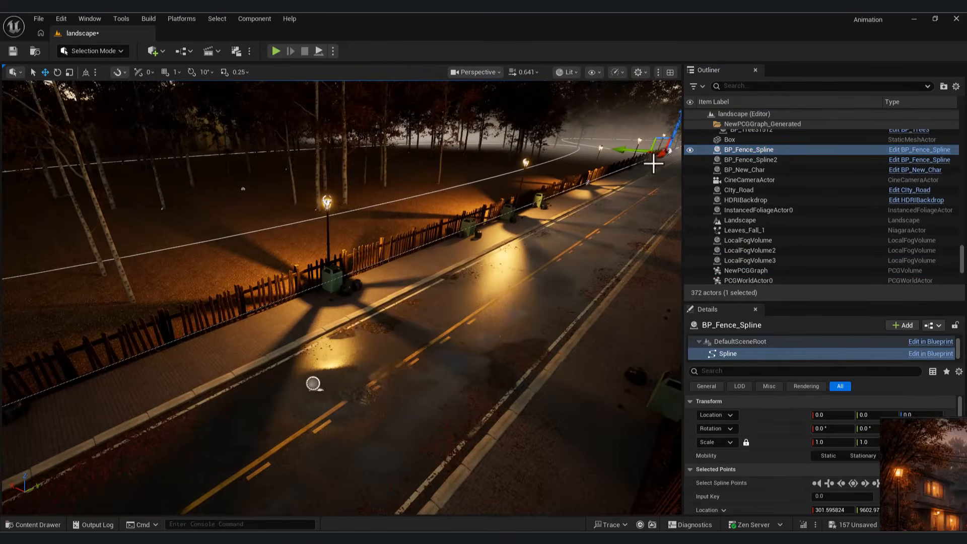
pyautogui.moveTo(663, 155); pyautogui.dragTo(260, 303)
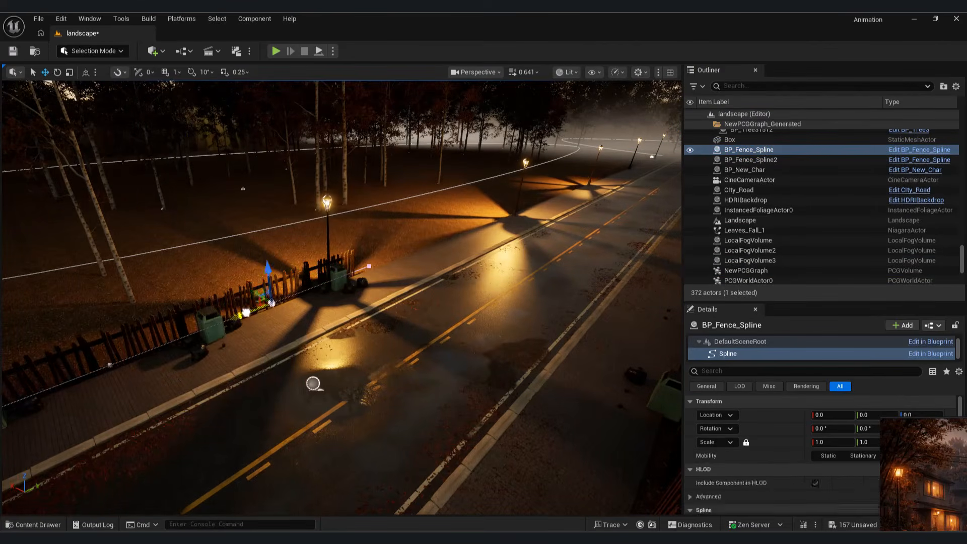
# Step: Toggle the House1 folder's visibility to compare the house with the shortened fence, and select the fence's end spline point
pyautogui.scroll(5, 751, 199)
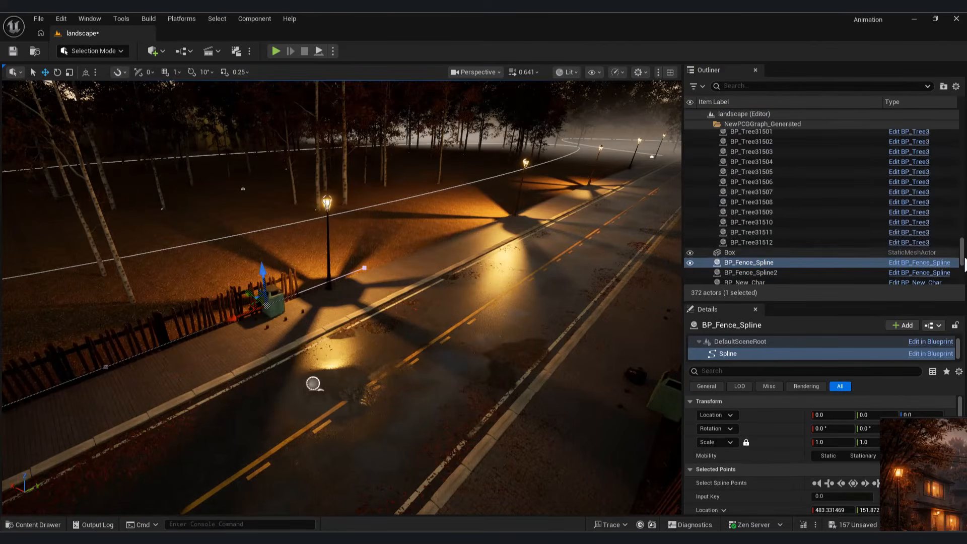
pyautogui.moveTo(962, 255); pyautogui.dragTo(962, 123)
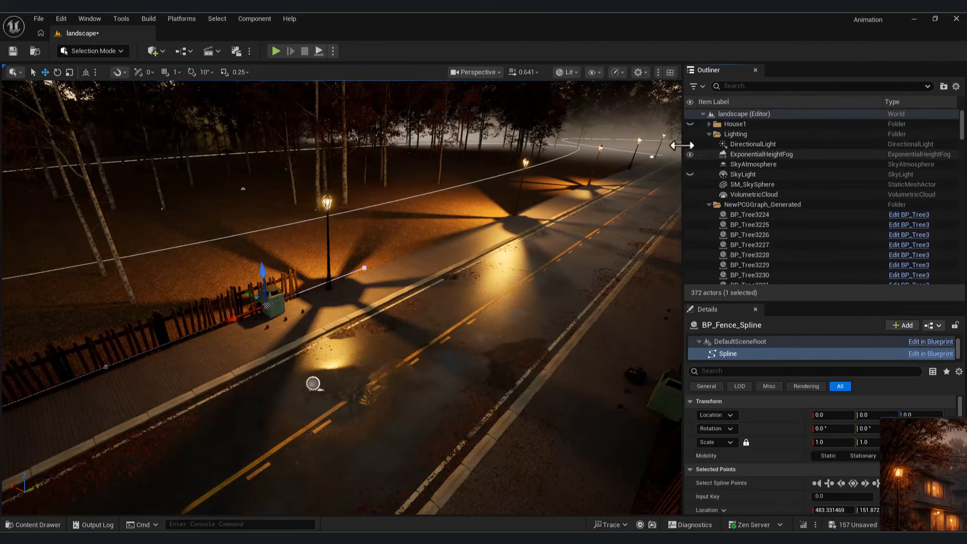
pyautogui.click(689, 124)
pyautogui.click(689, 123)
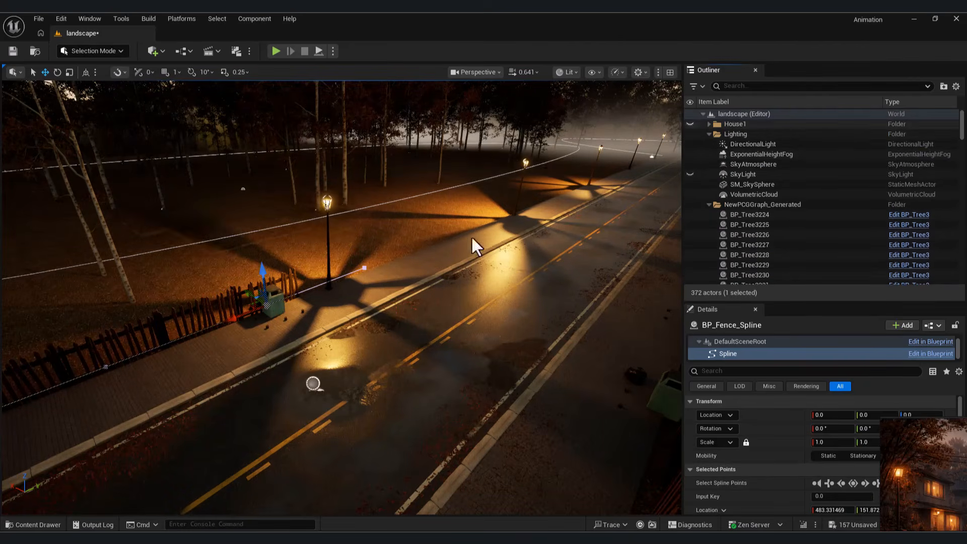
pyautogui.click(362, 268)
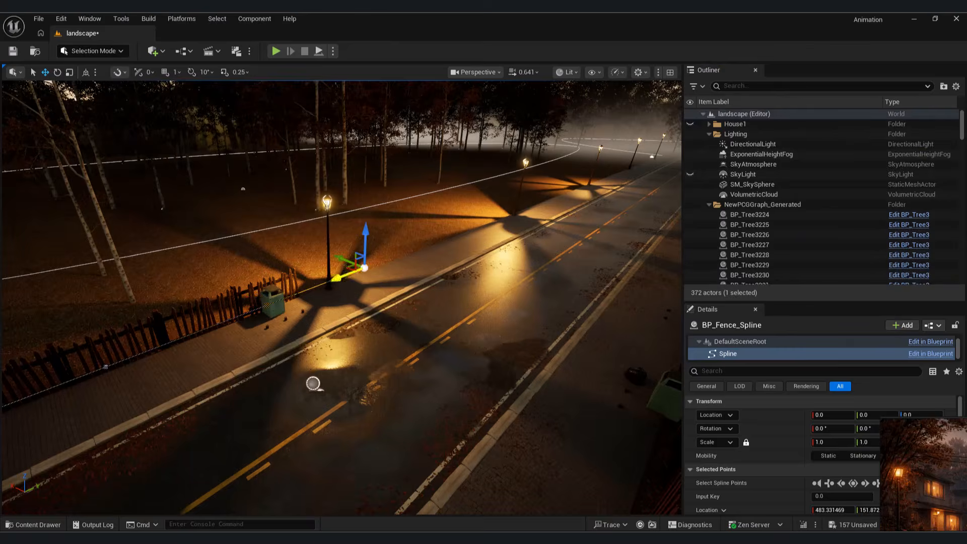
# Step: Select the NewPCGGraph volume and browse to its Base graph asset in the PCg folder
pyautogui.click(50, 526)
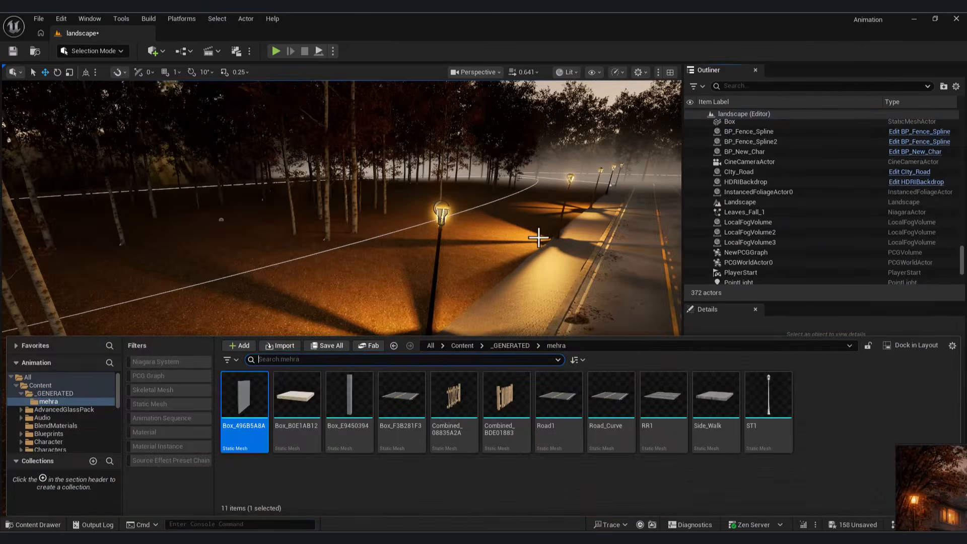
pyautogui.click(538, 237)
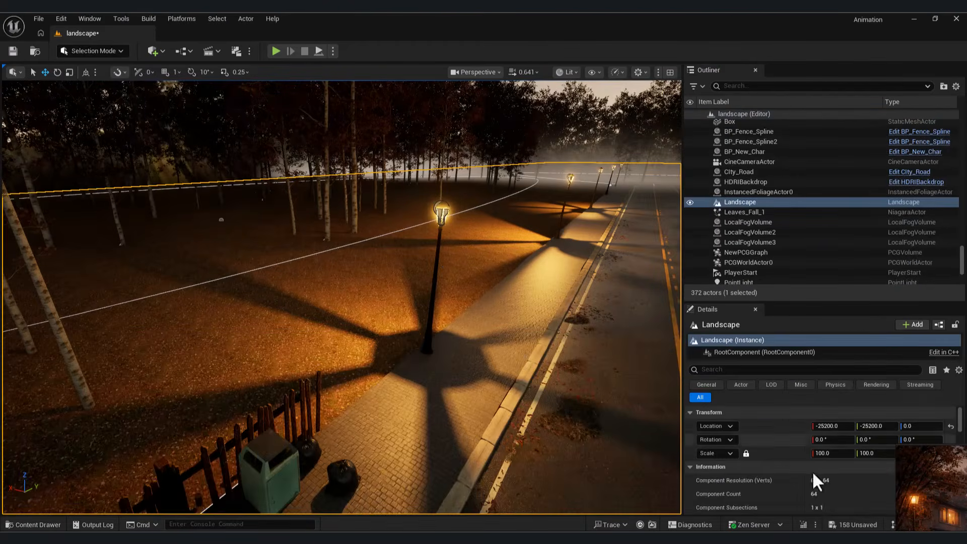
pyautogui.click(321, 421)
pyautogui.click(859, 507)
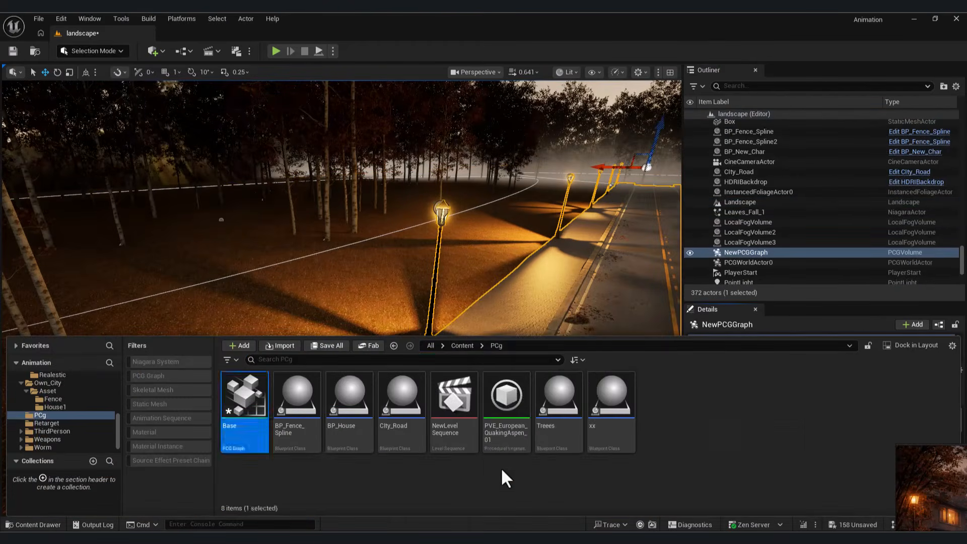
# Step: Create an Actor Blueprint class named Bp_Fence2 in the PCg folder
pyautogui.rightClick(485, 476)
pyautogui.click(551, 182)
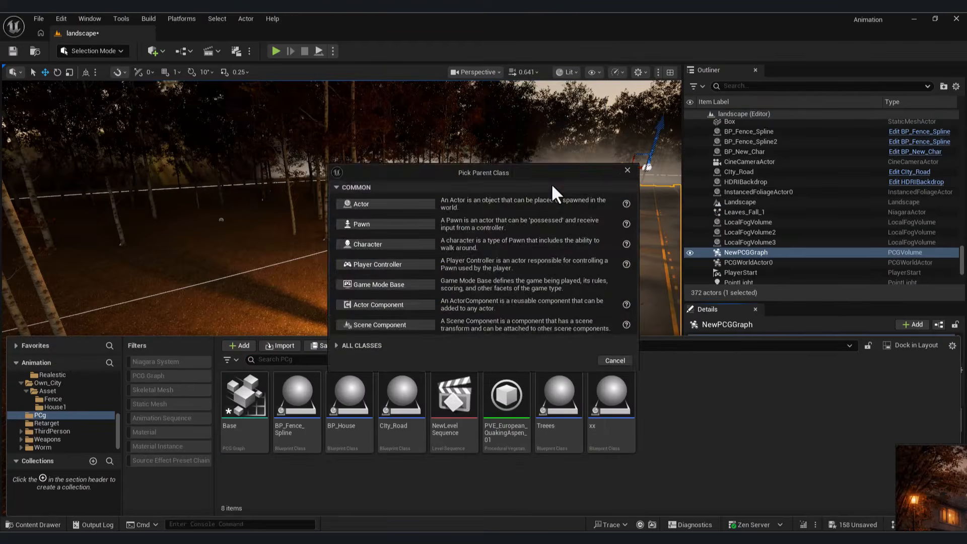
pyautogui.click(356, 204)
pyautogui.write('B')
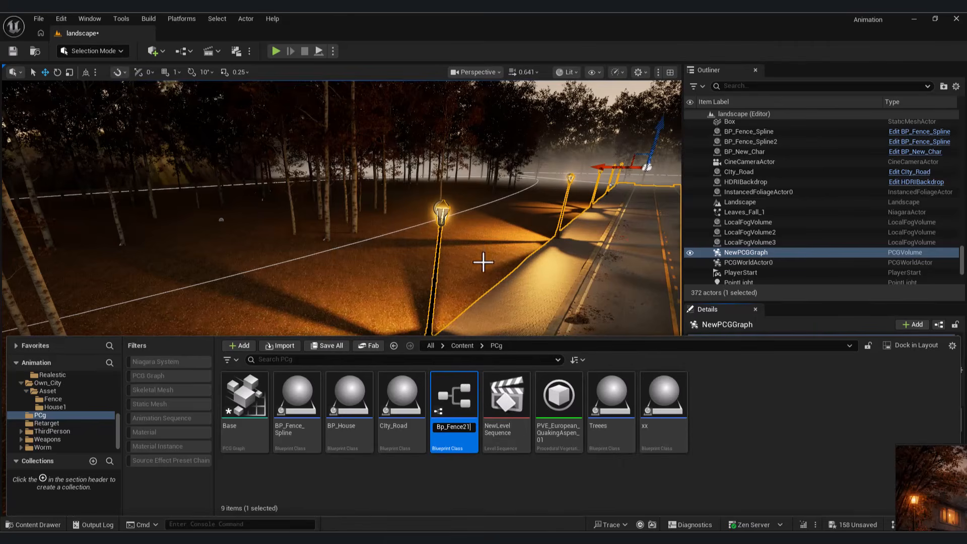
pyautogui.write('p_Fence21')
pyautogui.press('BackSpace')
pyautogui.press('Return')
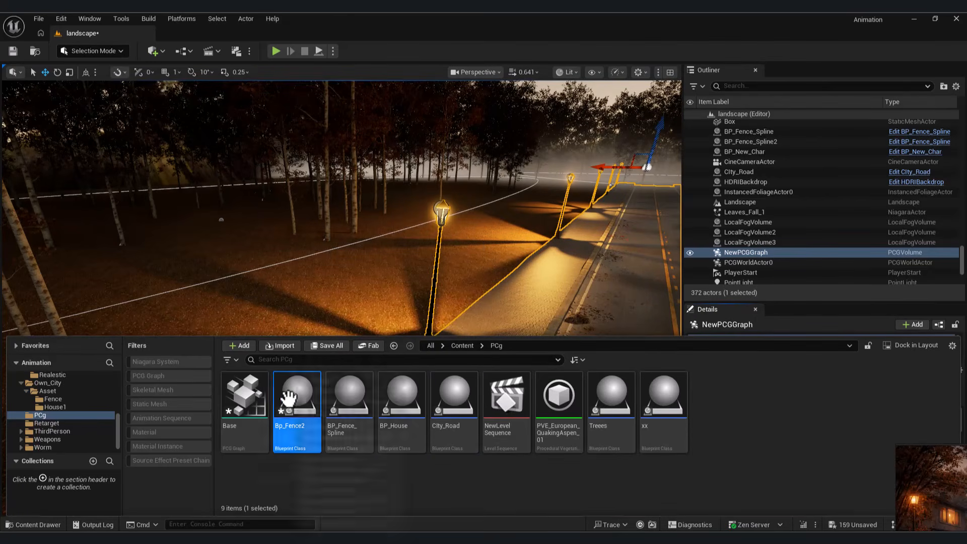
# Step: Open the Bp_Fence2 blueprint and add a Spline component to it
pyautogui.click(34, 525)
pyautogui.click(34, 524)
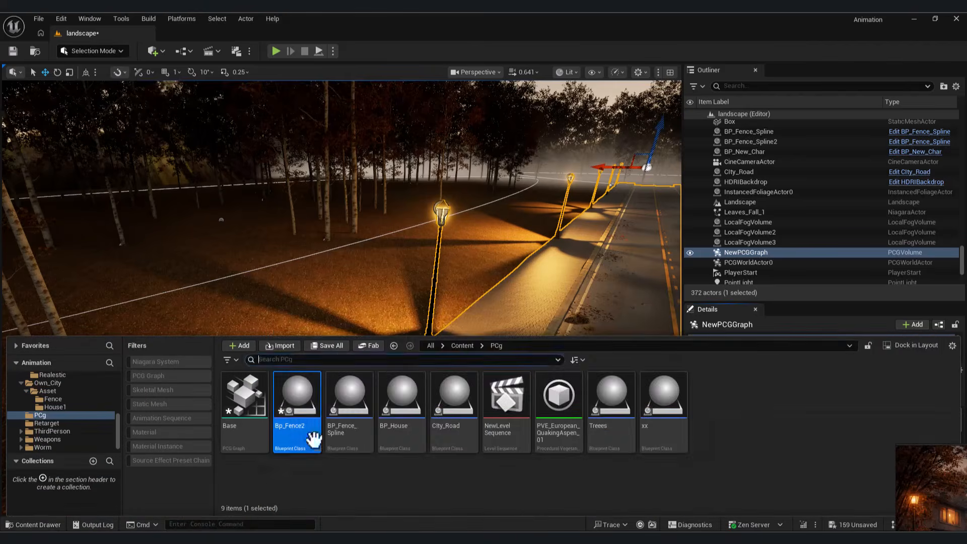
pyautogui.doubleClick(297, 398)
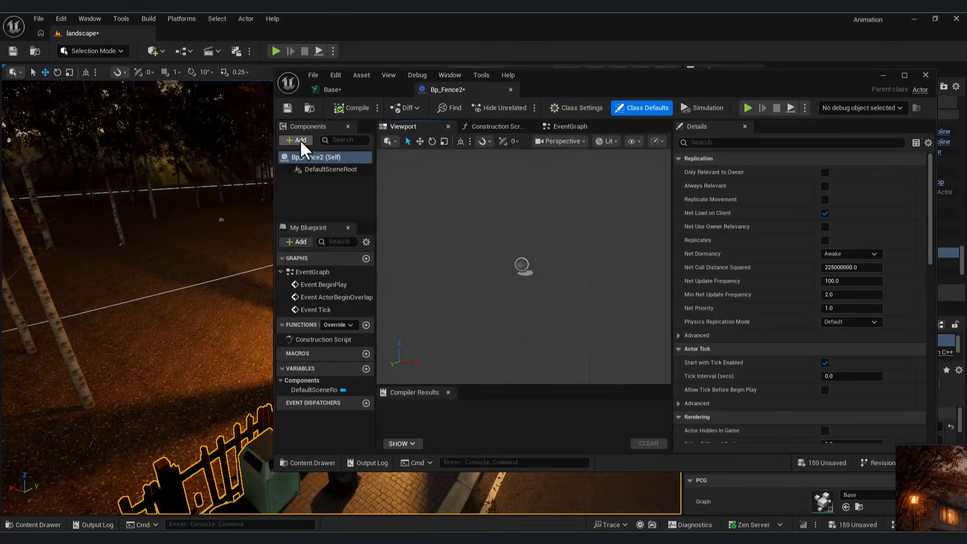
pyautogui.click(299, 141)
pyautogui.write('splin')
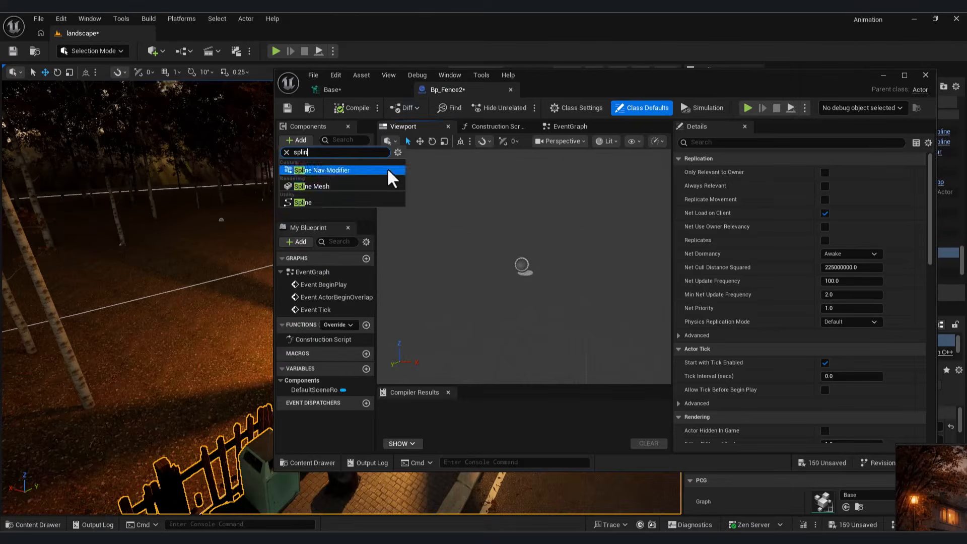
pyautogui.click(312, 201)
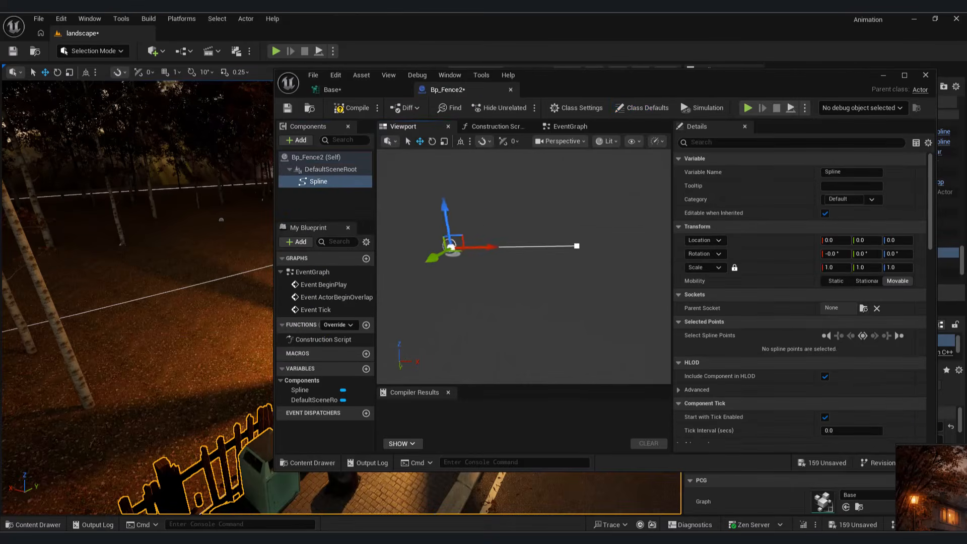
# Step: Extend the spline by moving its end point along X to about 443 units, and compile Bp_Fence2
pyautogui.scroll(-5, 569, 274)
pyautogui.click(540, 258)
pyautogui.moveTo(554, 259); pyautogui.dragTo(667, 259)
pyautogui.moveTo(630, 264); pyautogui.dragTo(670, 264, button='right')
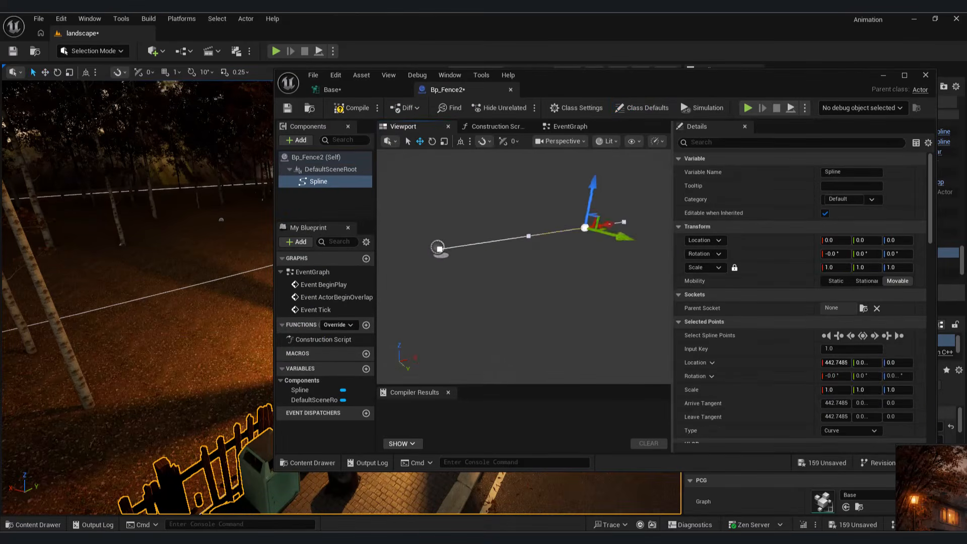
pyautogui.moveTo(524, 266); pyautogui.dragTo(584, 267, button='right')
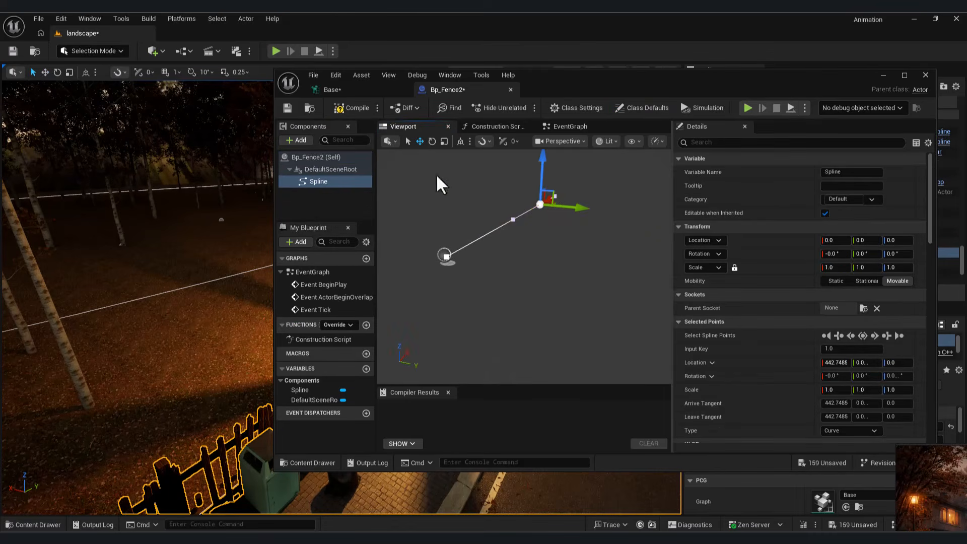
pyautogui.click(355, 106)
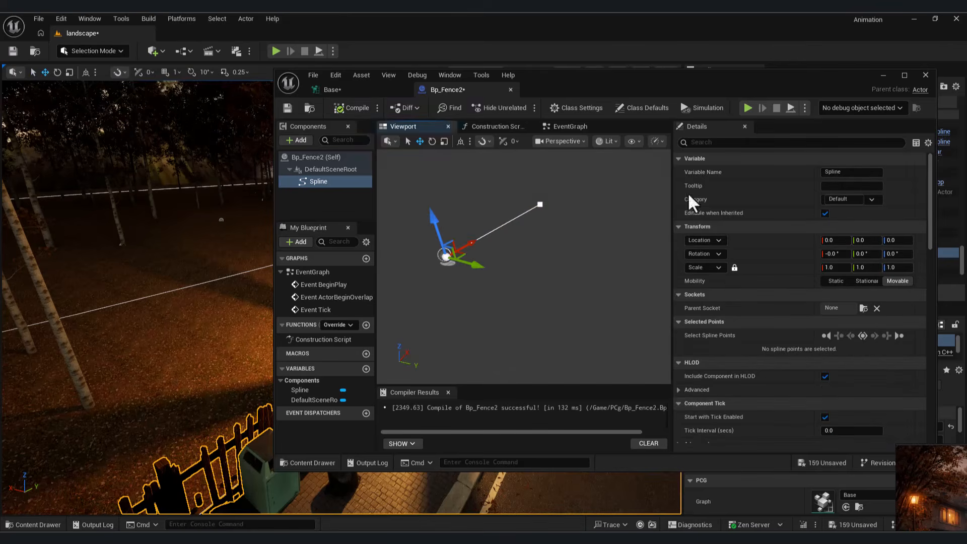
# Step: Add an actor tag named Fence2 in Bp_Fence2's class defaults and compile the blueprint
pyautogui.click(642, 108)
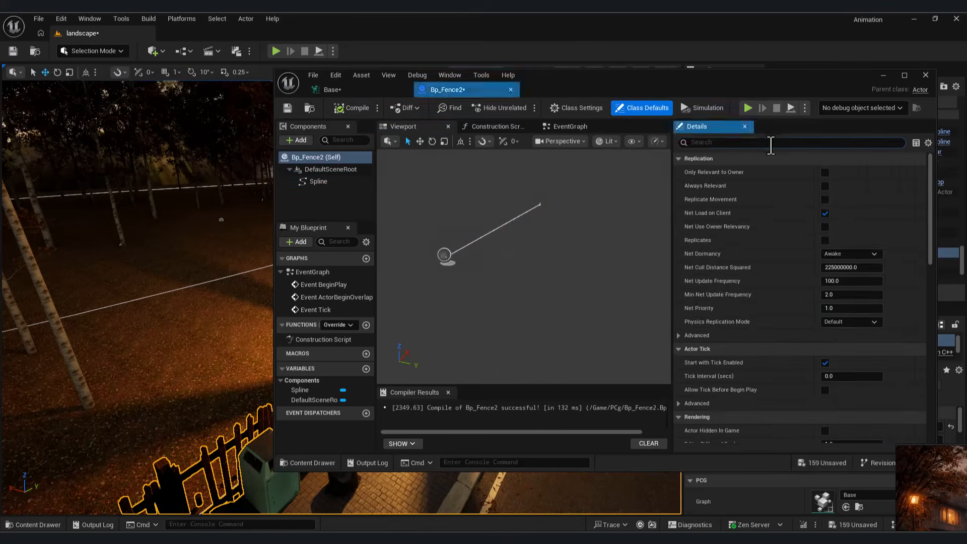
pyautogui.click(768, 145)
pyautogui.write('tag')
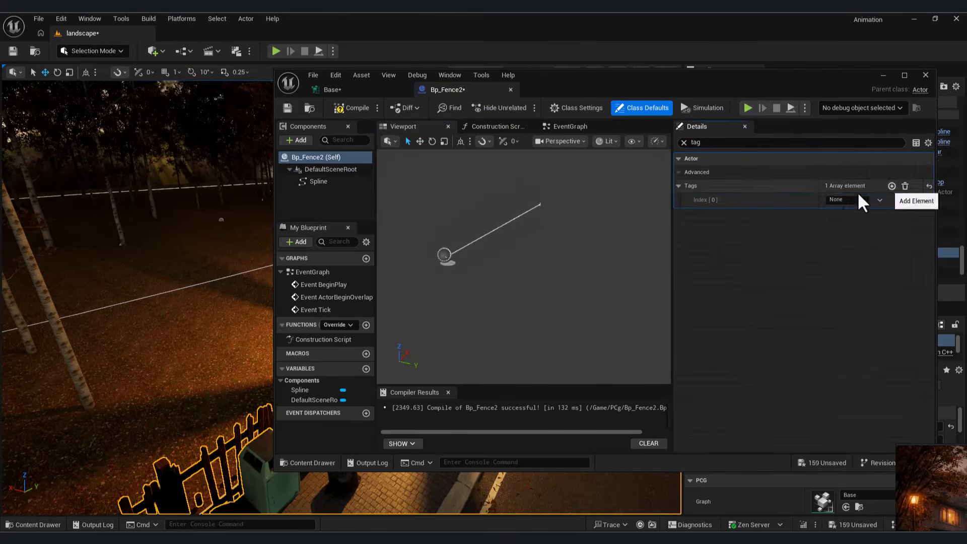
pyautogui.click(891, 186)
pyautogui.click(850, 200)
pyautogui.write('Fence2')
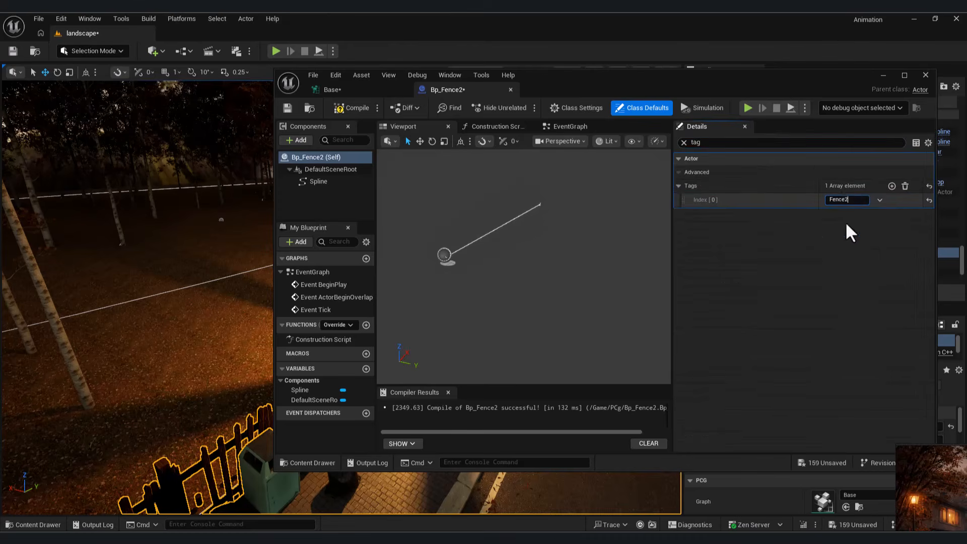
pyautogui.press('Return')
pyautogui.click(365, 104)
# Step: Add a Get Spline Data node in an empty area of the Base PCG graph
pyautogui.click(335, 92)
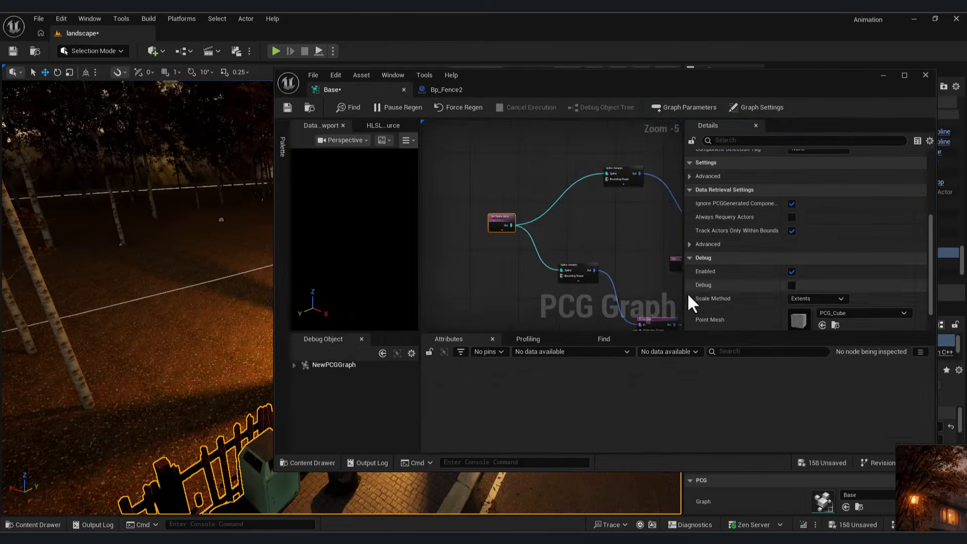
pyautogui.rightClick(489, 119)
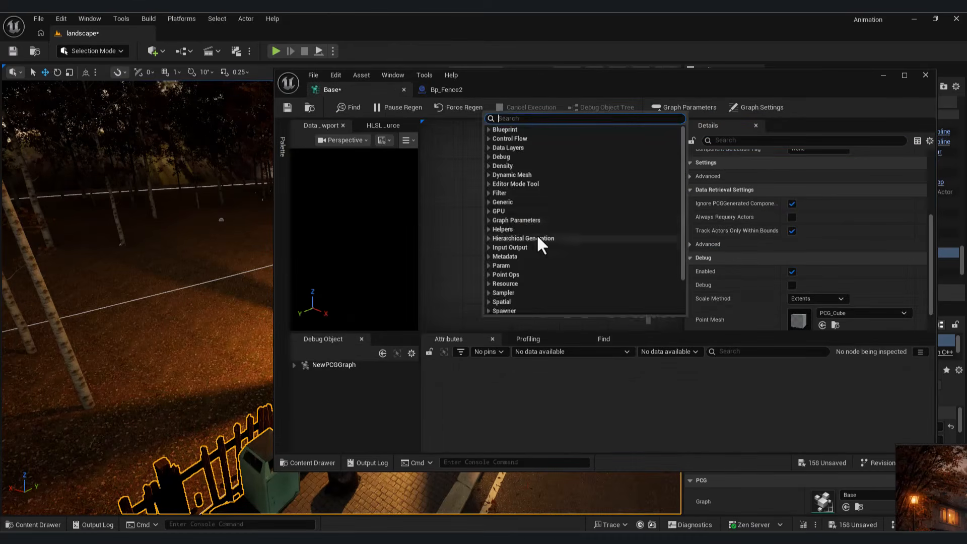
pyautogui.click(462, 223)
pyautogui.scroll(-1, 506, 222)
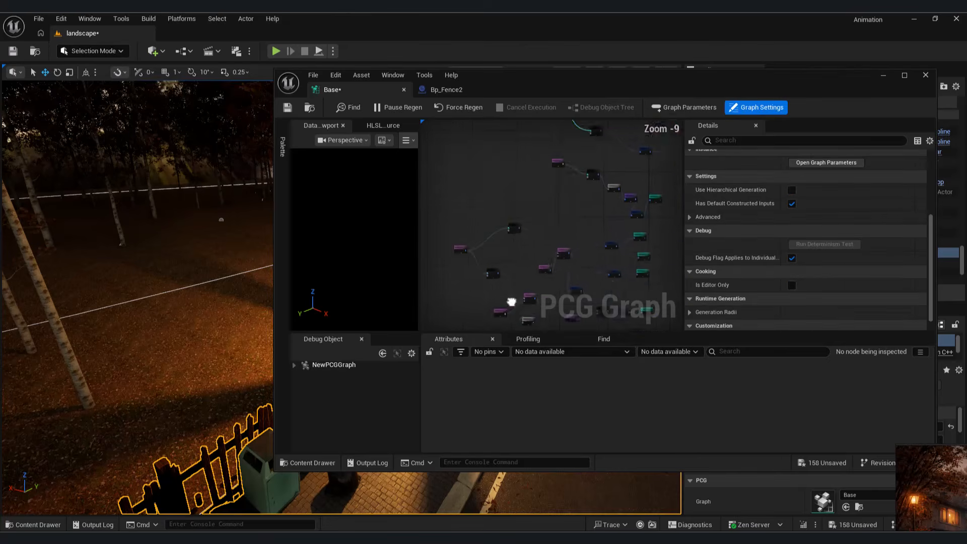
pyautogui.moveTo(469, 237); pyautogui.dragTo(548, 299, button='right')
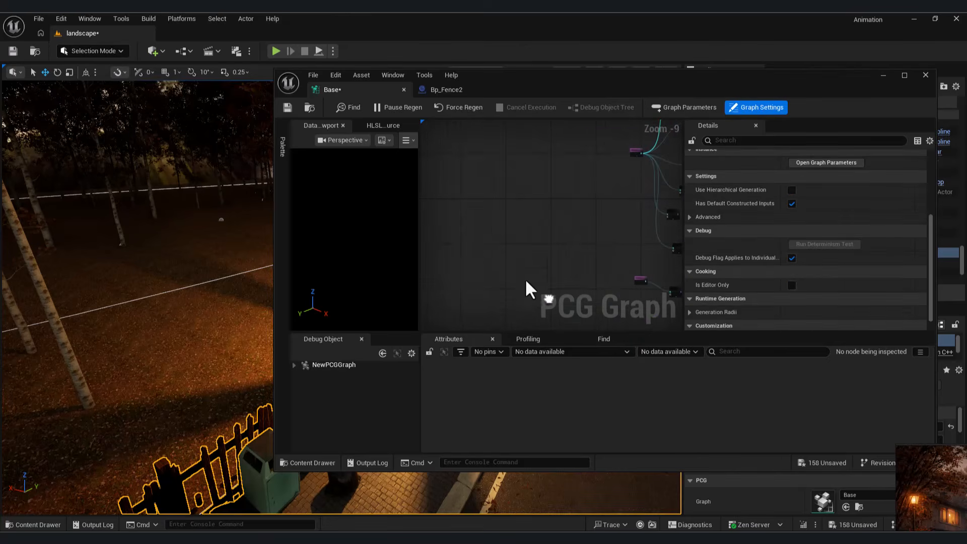
pyautogui.rightClick(468, 239)
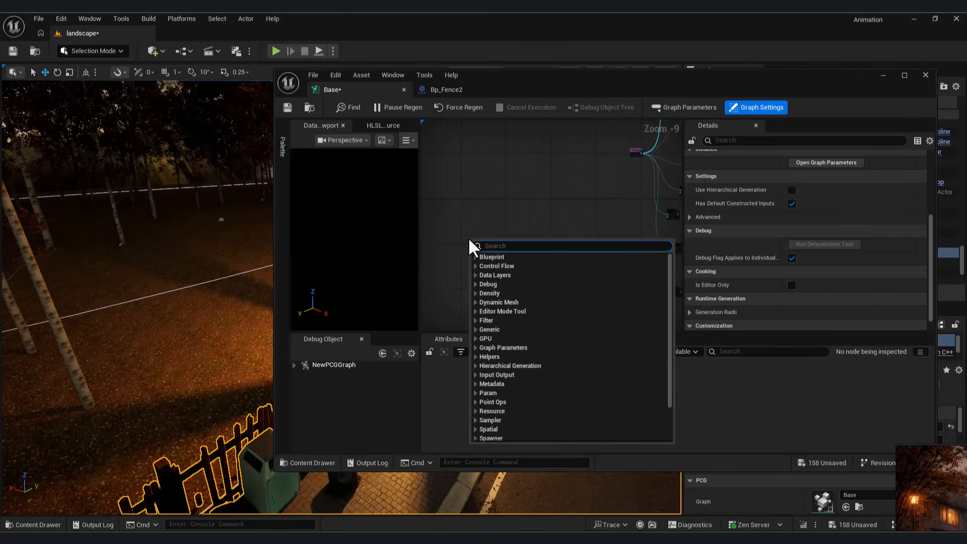
pyautogui.write('get sp')
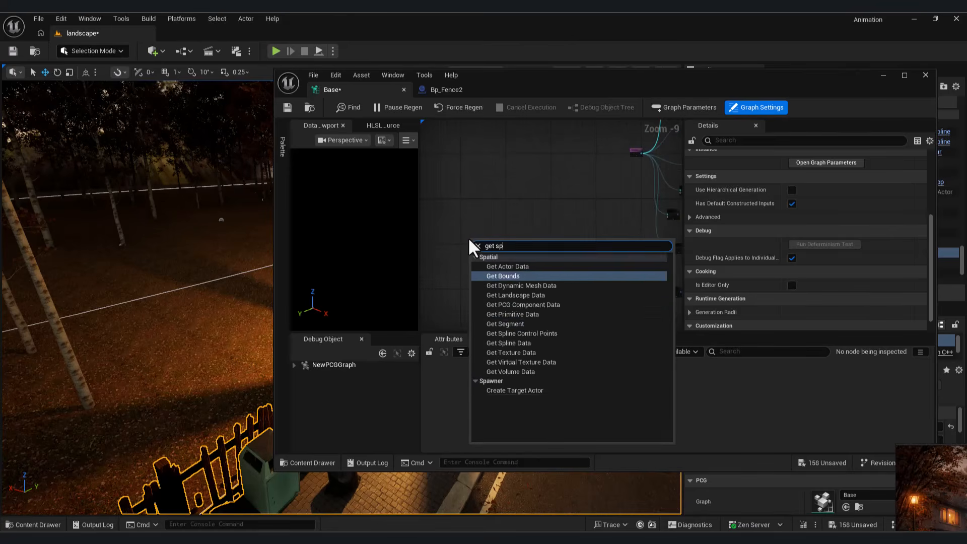
pyautogui.write('li')
pyautogui.click(513, 274)
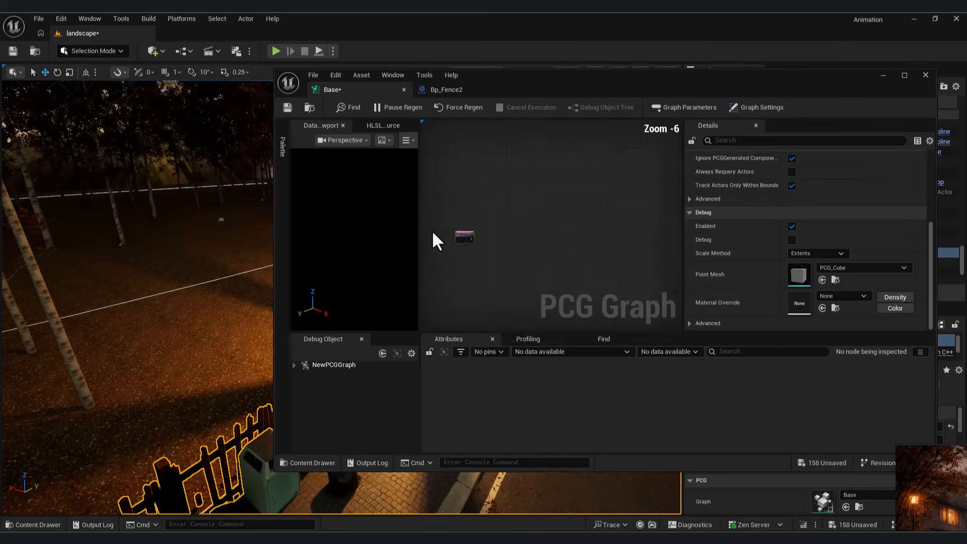
# Step: Set the Get Spline Data node's actor filter to All World Actors and its actor selection tag to Fence2
pyautogui.scroll(6, 433, 232)
pyautogui.scroll(5, 852, 244)
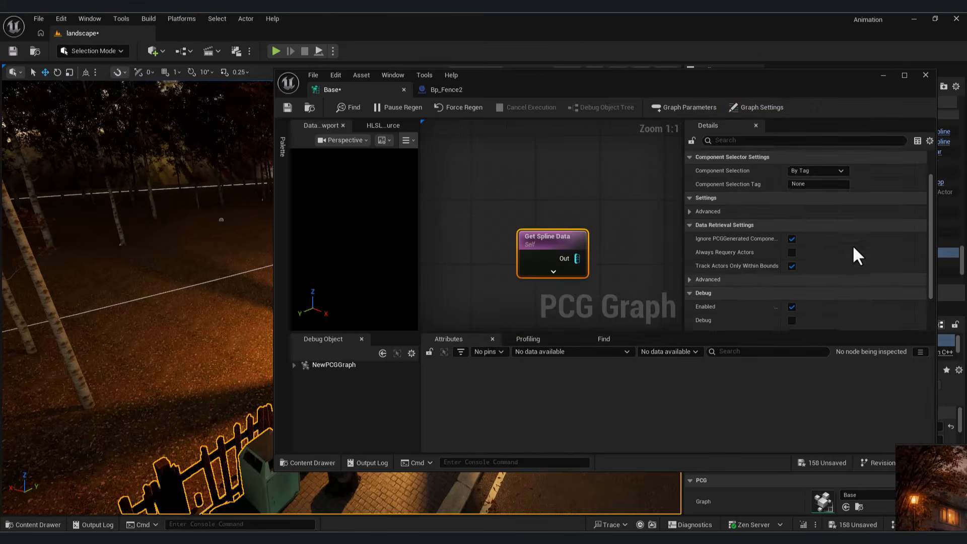
pyautogui.scroll(2, 856, 251)
pyautogui.click(813, 170)
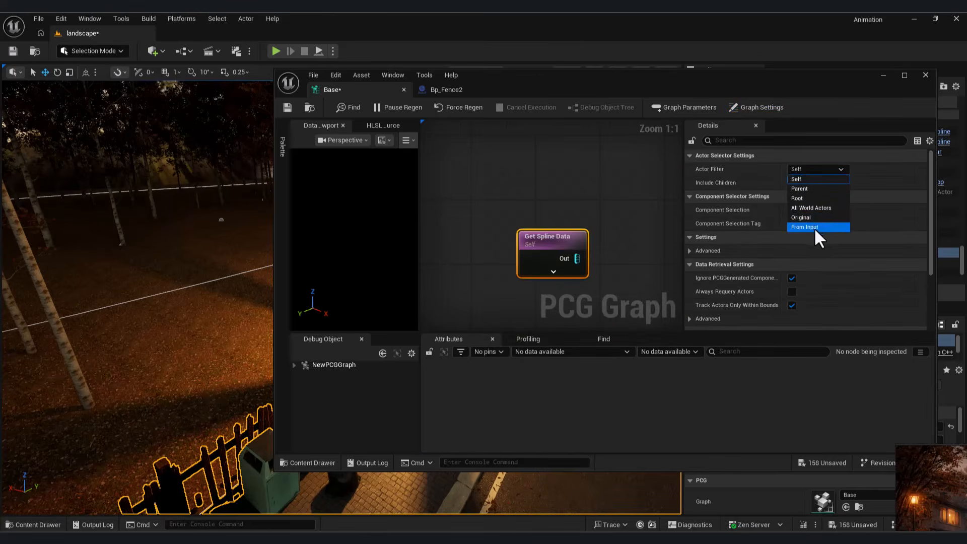
pyautogui.click(811, 207)
pyautogui.click(793, 209)
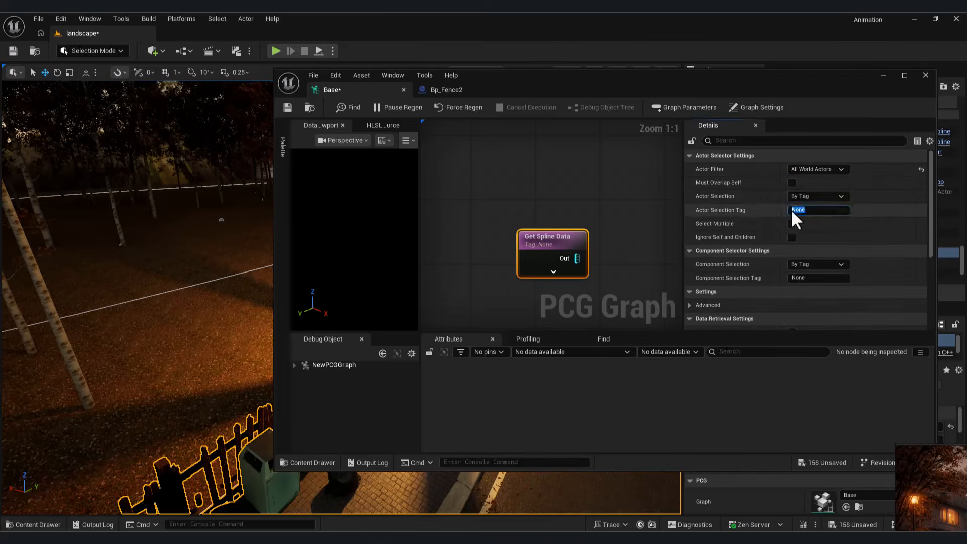
pyautogui.write('Fence2')
pyautogui.click(573, 214)
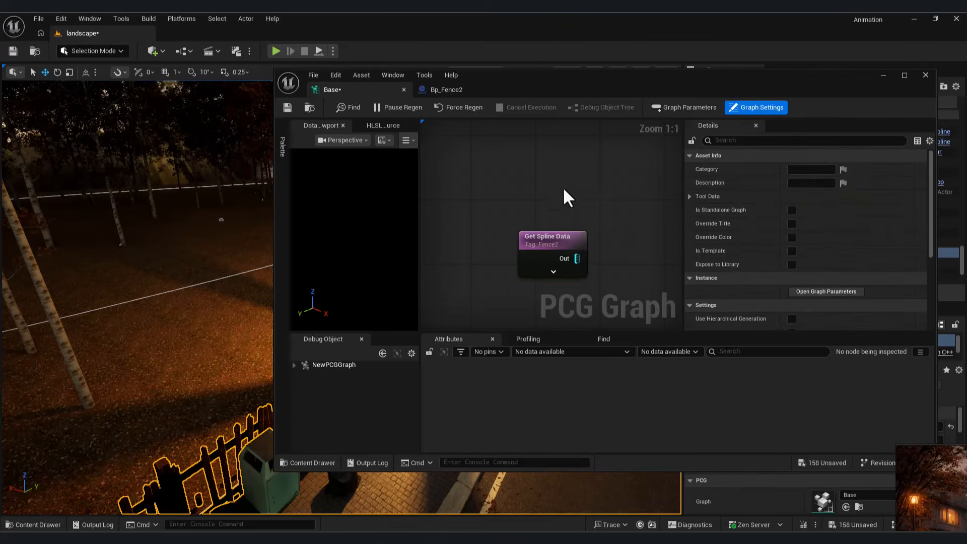
pyautogui.moveTo(563, 191); pyautogui.dragTo(496, 165, button='right')
pyautogui.moveTo(511, 226); pyautogui.dragTo(611, 221)
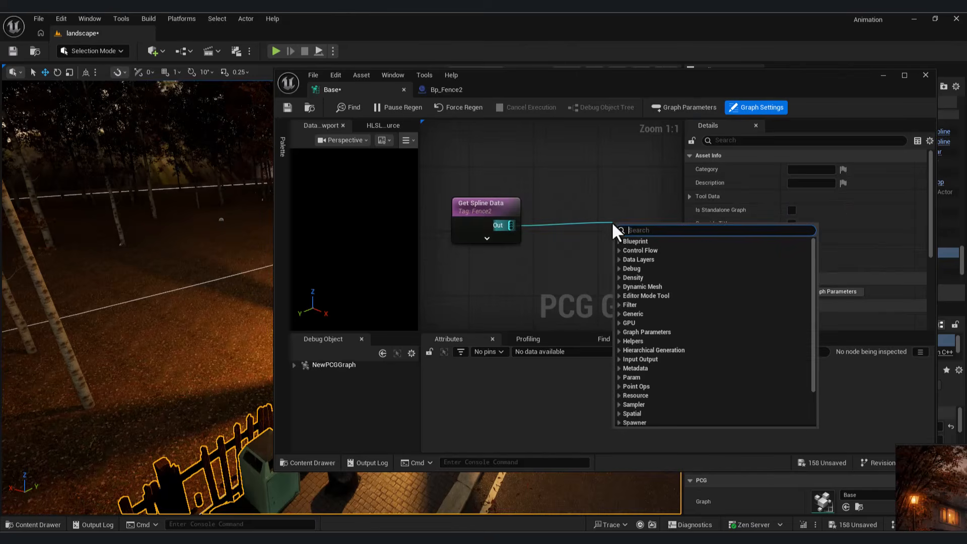
pyautogui.click(573, 180)
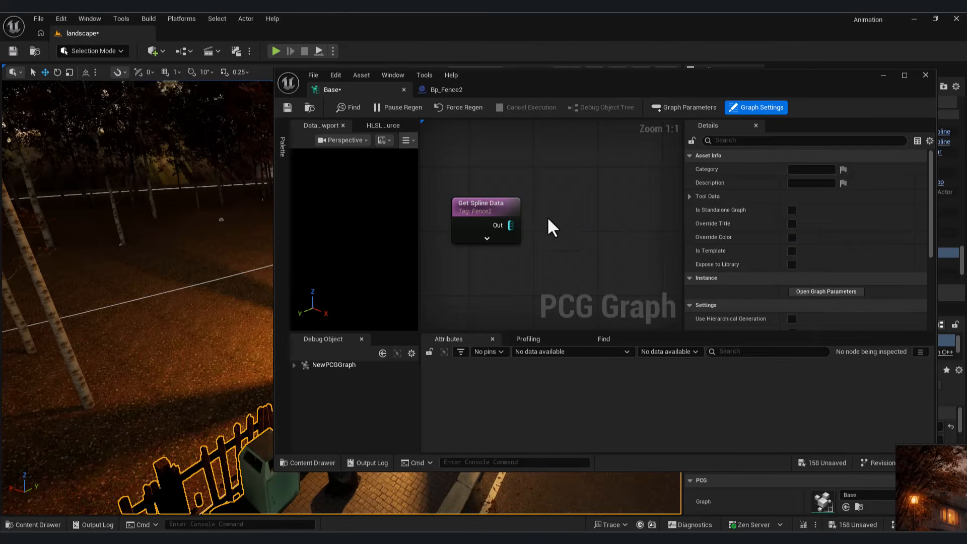
pyautogui.moveTo(519, 221); pyautogui.dragTo(587, 223)
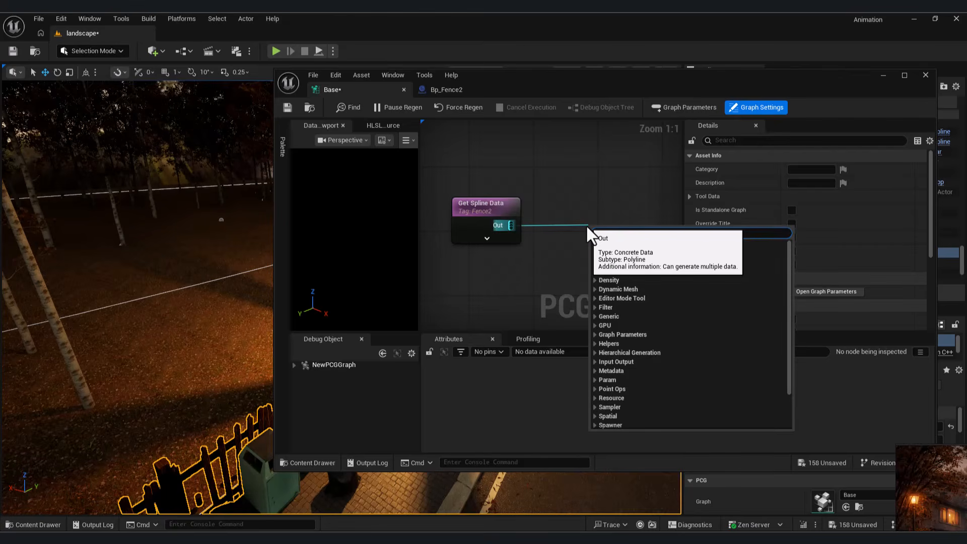
pyautogui.write('ge')
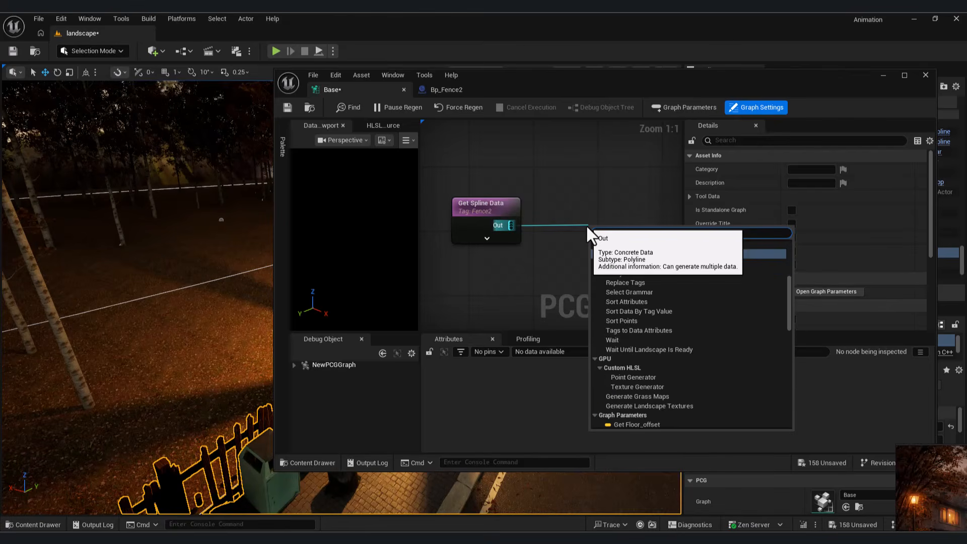
pyautogui.click(598, 175)
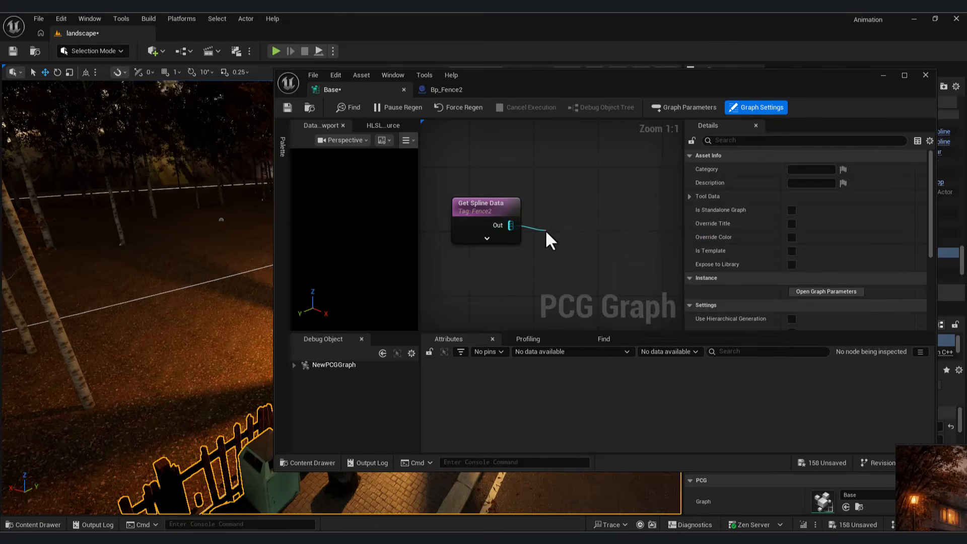
# Step: Connect a Spline Sampler to the Fence2 Get Spline Data output, and a Static Mesh Spawner to the sampler's output
pyautogui.moveTo(545, 228); pyautogui.dragTo(545, 228)
pyautogui.write('spli')
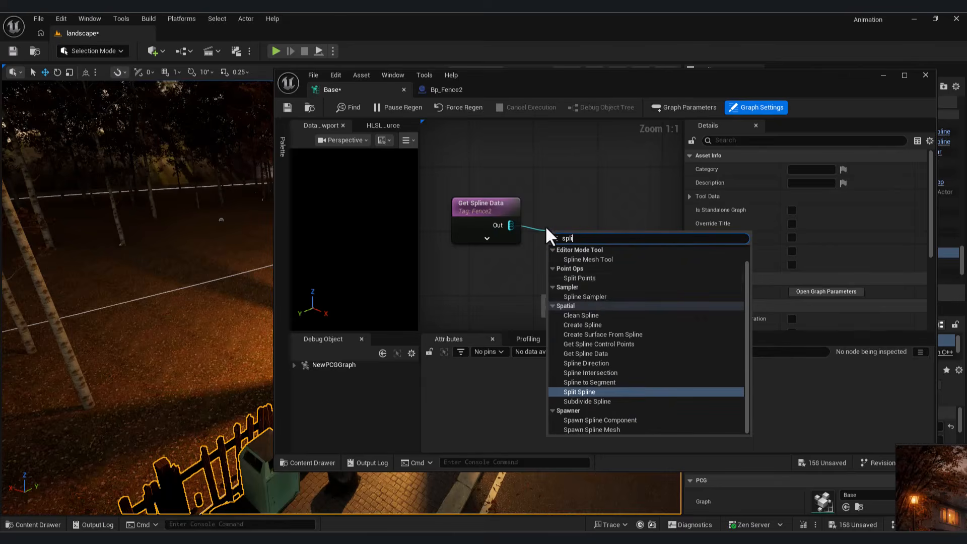
pyautogui.click(589, 297)
pyautogui.moveTo(597, 200); pyautogui.dragTo(554, 170, button='right')
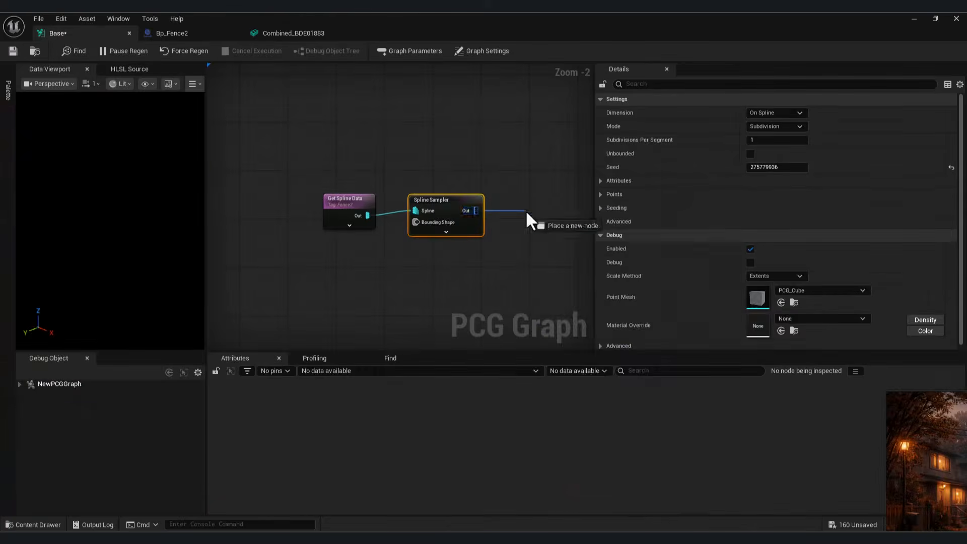
pyautogui.moveTo(525, 211); pyautogui.dragTo(526, 211)
pyautogui.write('sta')
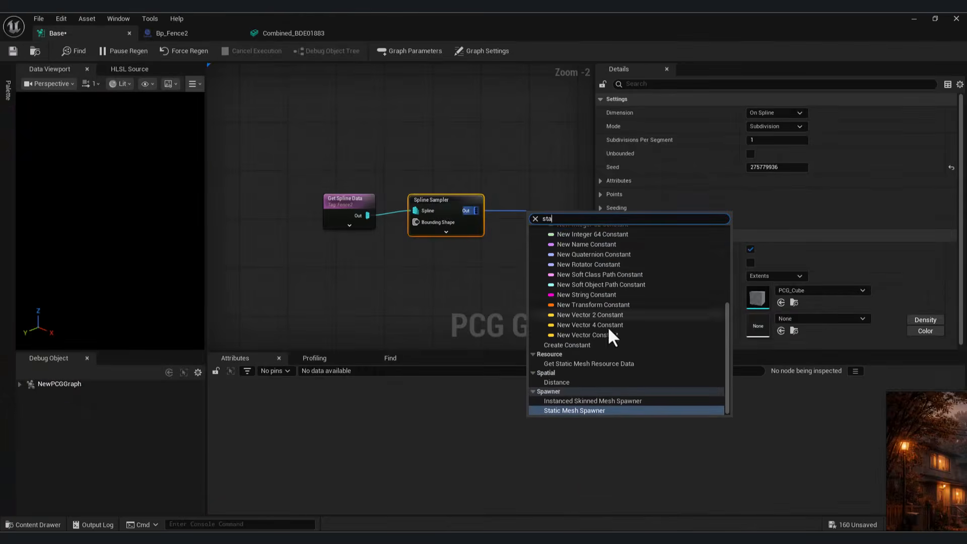
pyautogui.click(574, 410)
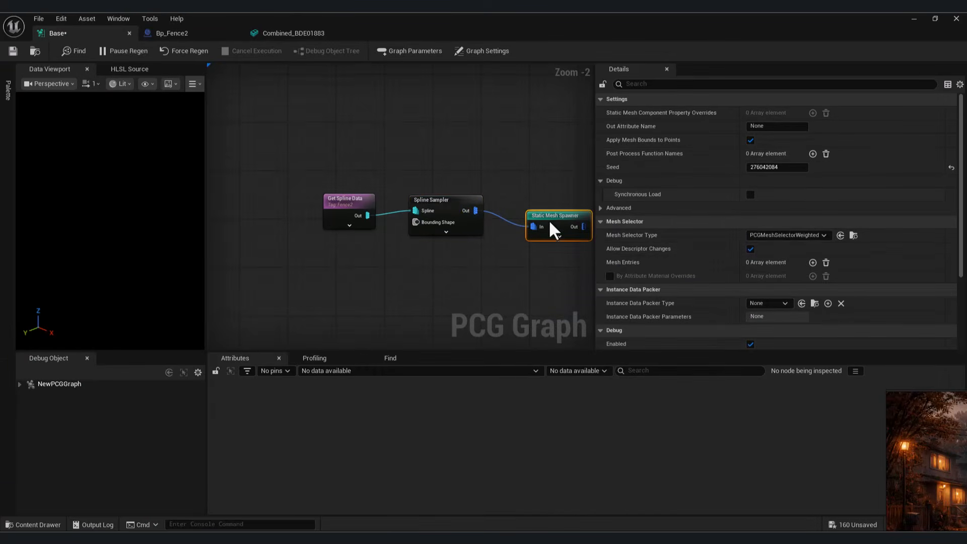
# Step: Add one mesh entry to the Static Mesh Spawner and expand its descriptor
pyautogui.click(812, 262)
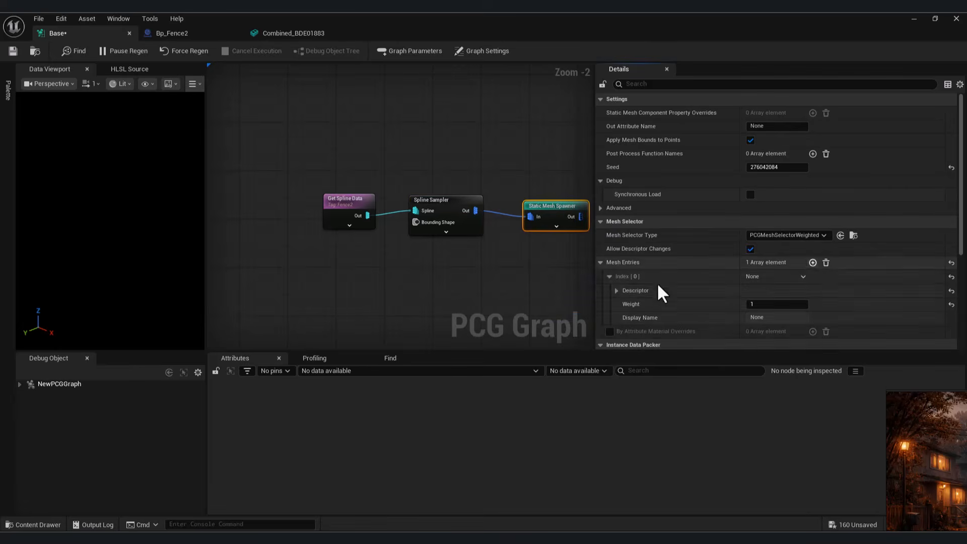
pyautogui.click(616, 288)
pyautogui.scroll(-1, 760, 292)
pyautogui.scroll(-1, 761, 291)
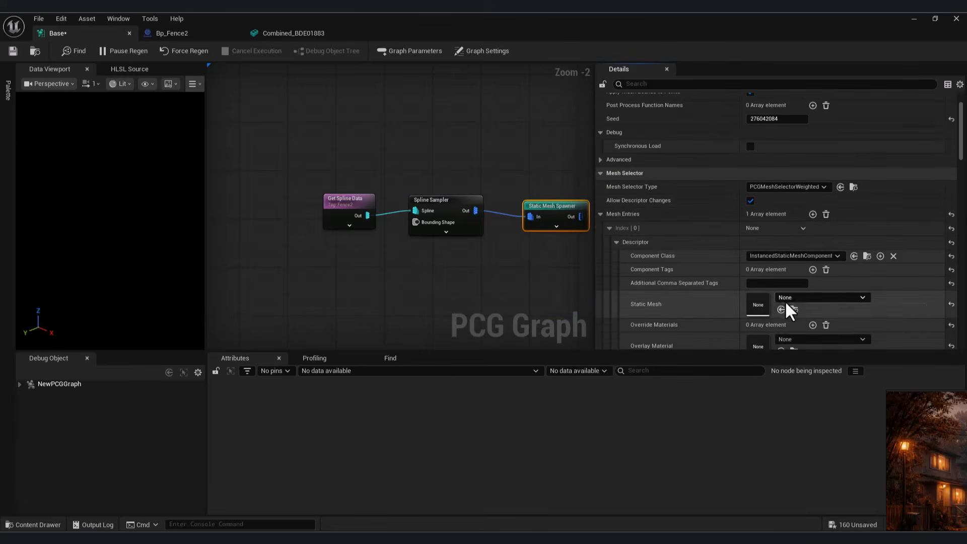
# Step: Assign the Conections_01 mesh from the Fence folder to the Static Mesh Spawner's mesh entry
pyautogui.click(786, 298)
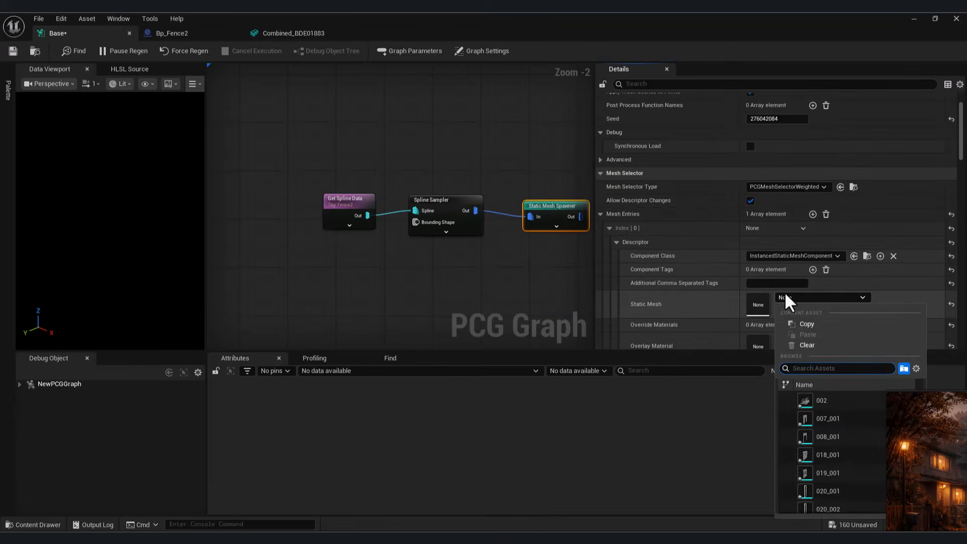
pyautogui.click(453, 317)
pyautogui.click(51, 525)
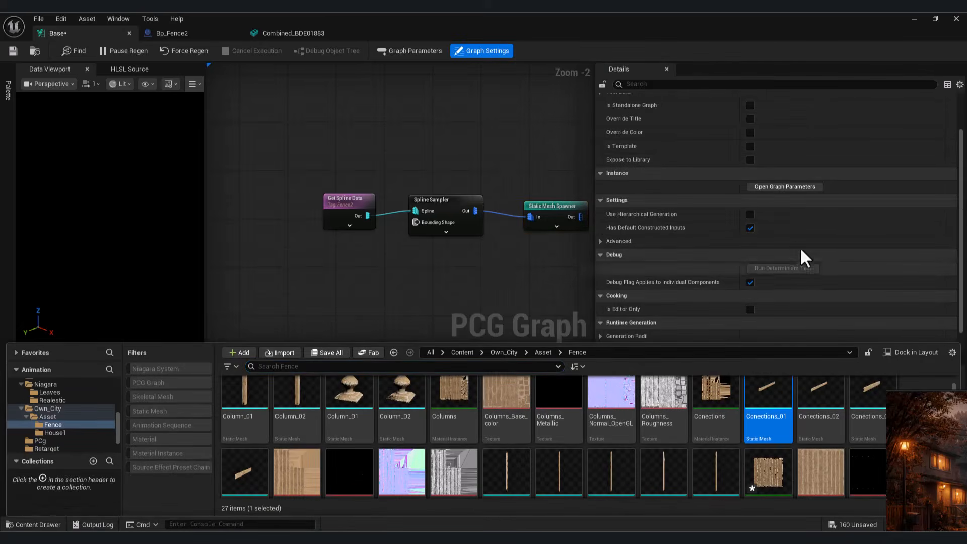
pyautogui.click(537, 210)
pyautogui.scroll(2, 785, 291)
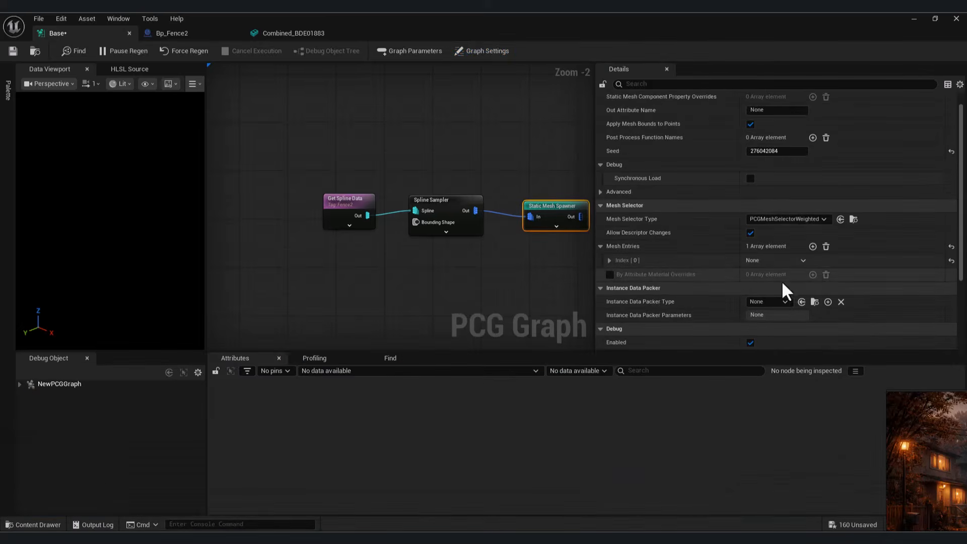
pyautogui.click(609, 260)
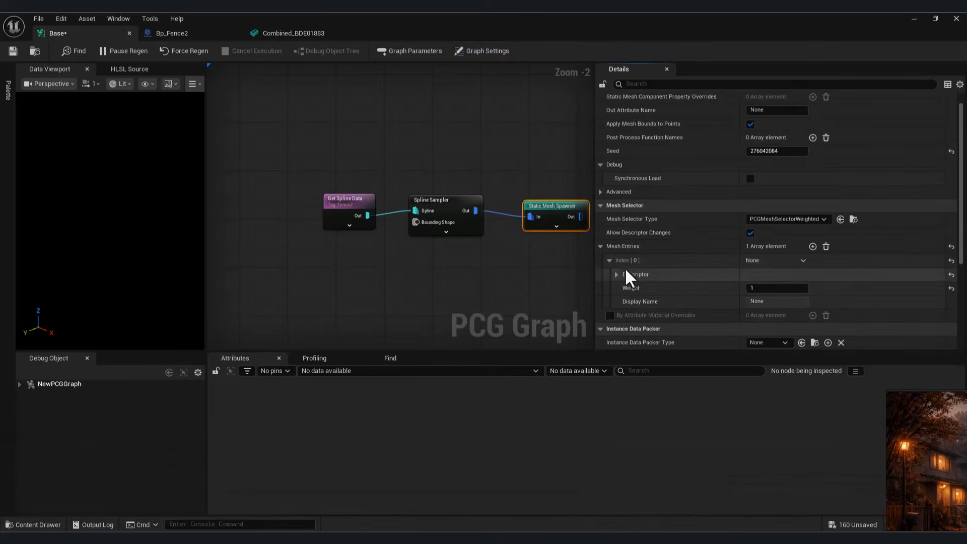
pyautogui.scroll(-5, 681, 257)
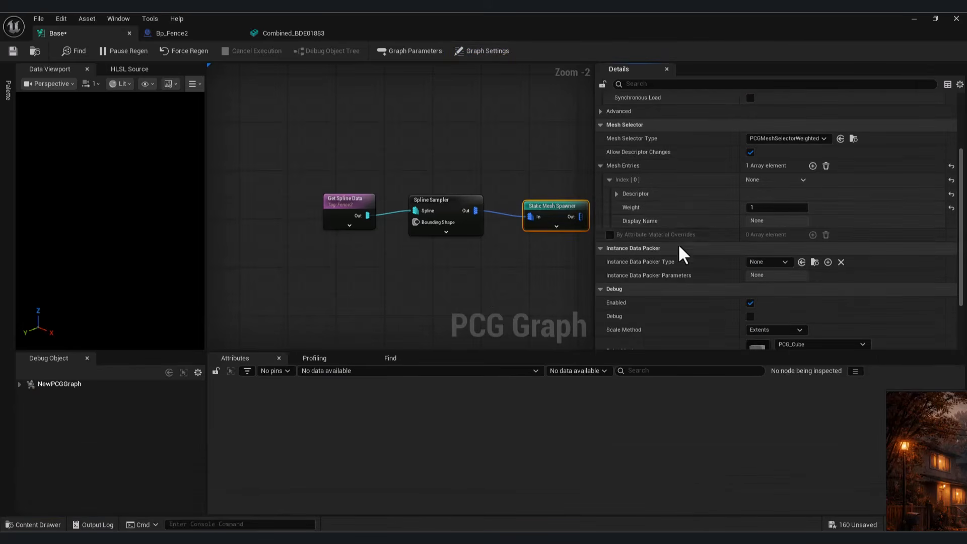
pyautogui.click(616, 194)
pyautogui.click(781, 261)
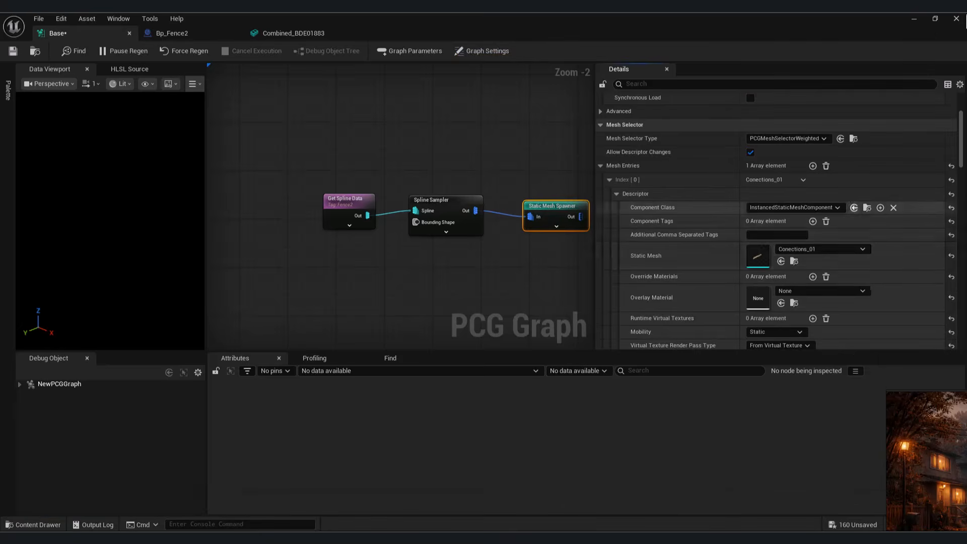
# Step: Return to the level and reposition the near end point of the Bp_Fence2 spline to change the fence line's direction
pyautogui.click(912, 19)
pyautogui.moveTo(468, 313); pyautogui.dragTo(377, 316, button='right')
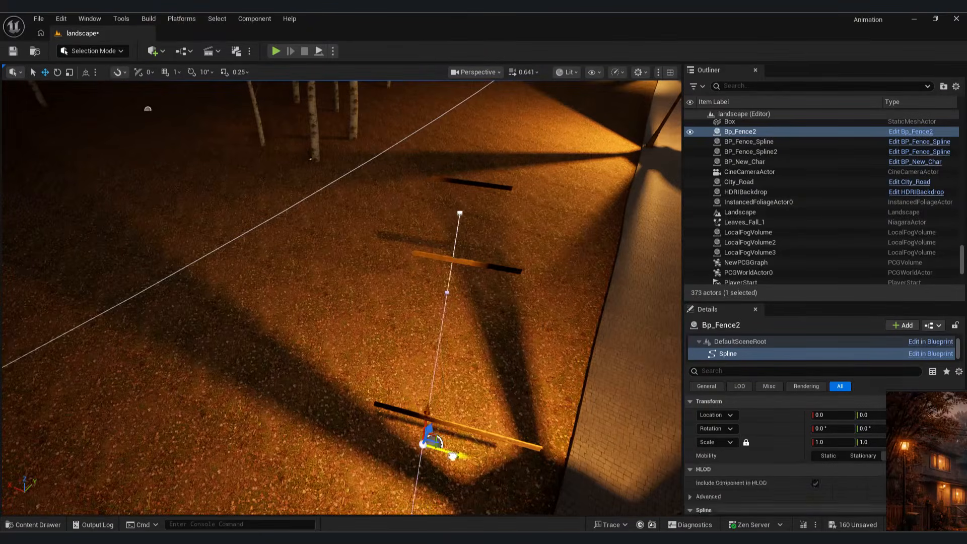
pyautogui.click(251, 394)
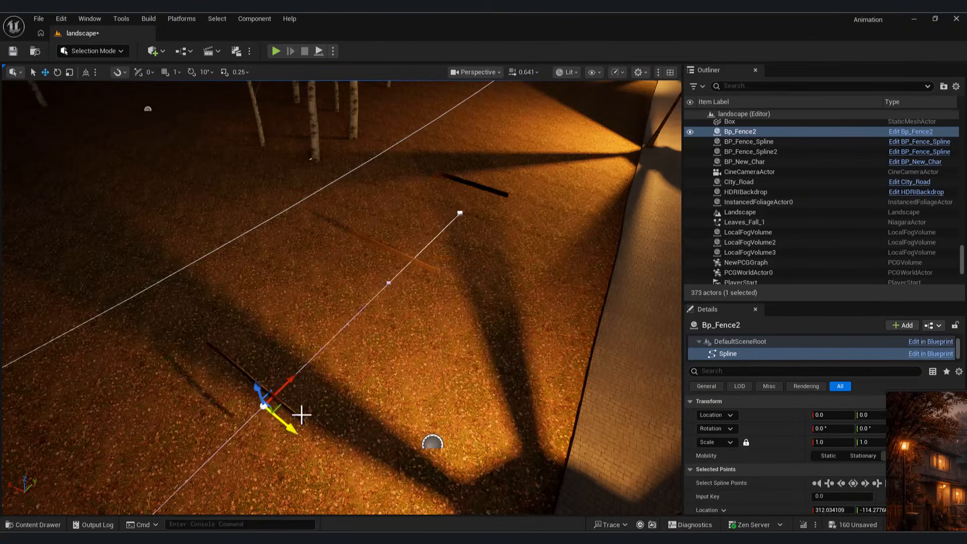
pyautogui.moveTo(413, 370); pyautogui.dragTo(372, 402, button='right')
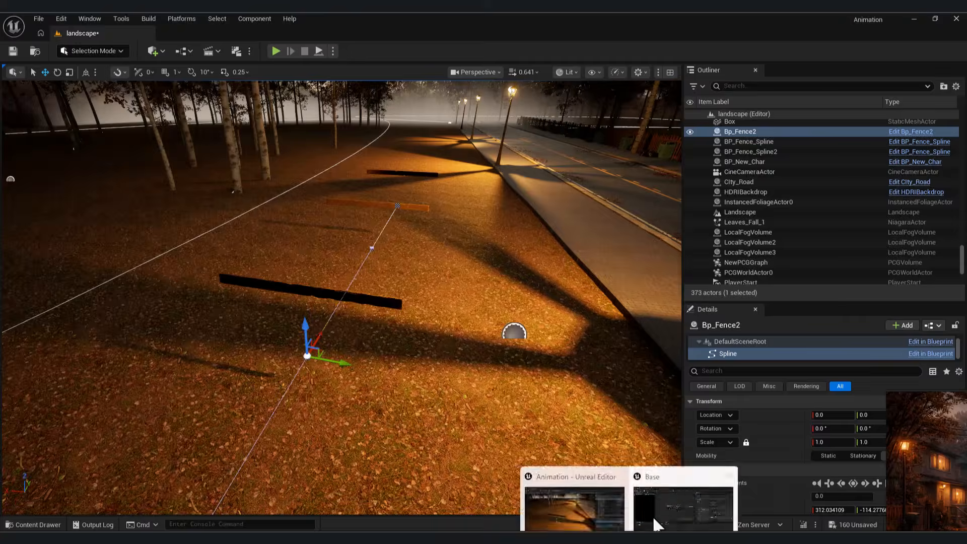
# Step: In the Base graph, add a Transform Points node to the Fence2 Spline Sampler output with minimum and maximum Z rotation of 90°
pyautogui.click(655, 503)
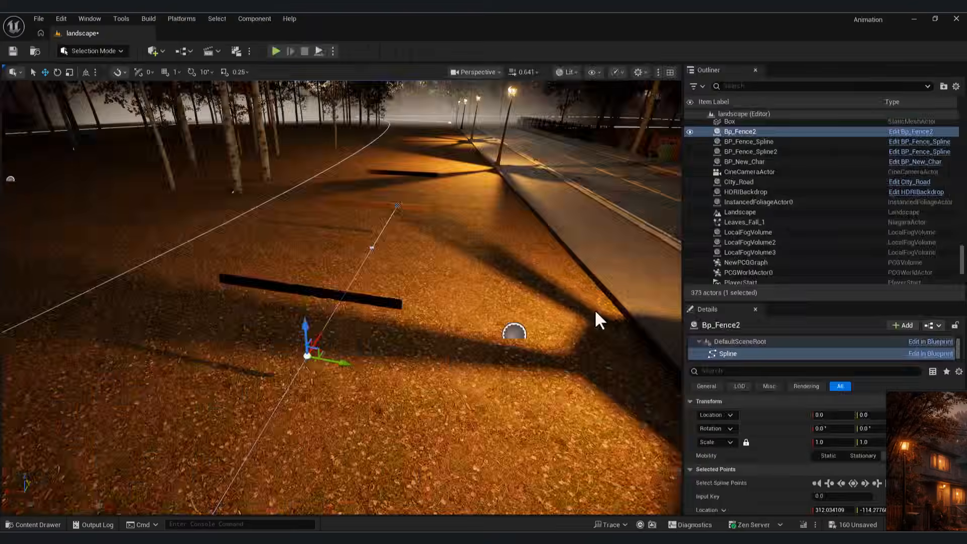
pyautogui.moveTo(550, 206); pyautogui.dragTo(586, 201)
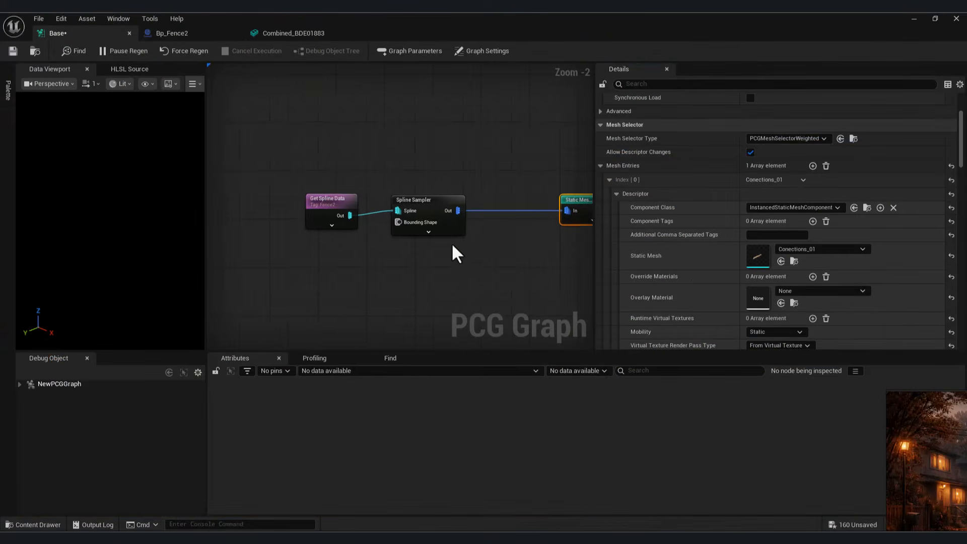
pyautogui.moveTo(456, 252); pyautogui.dragTo(338, 218, button='right')
pyautogui.moveTo(348, 212); pyautogui.dragTo(403, 286)
pyautogui.write('tr')
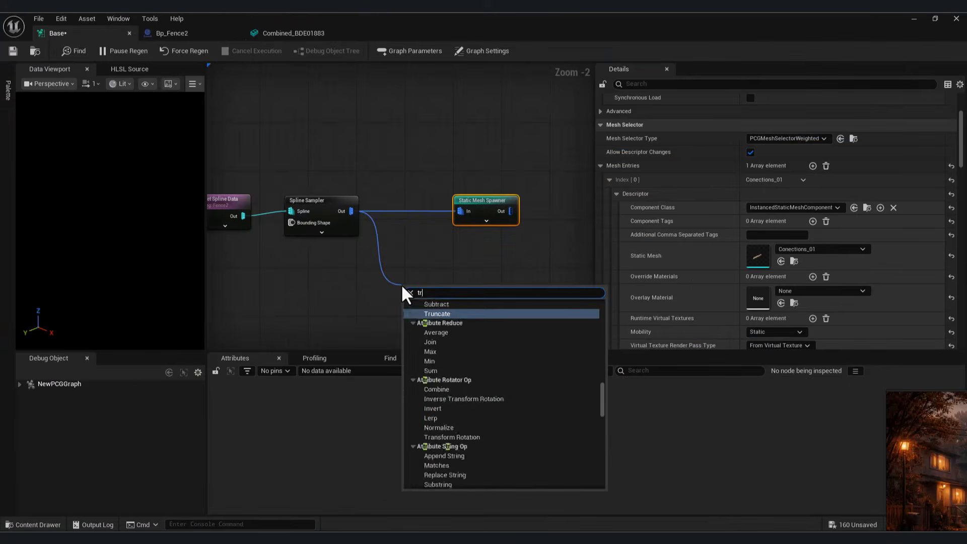
pyautogui.write('ans')
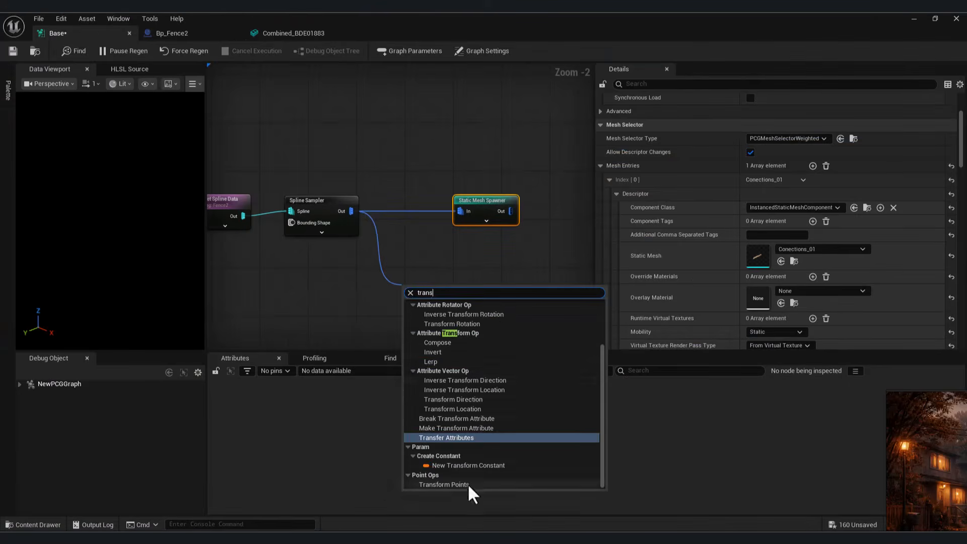
pyautogui.click(467, 484)
pyautogui.scroll(4, 935, 241)
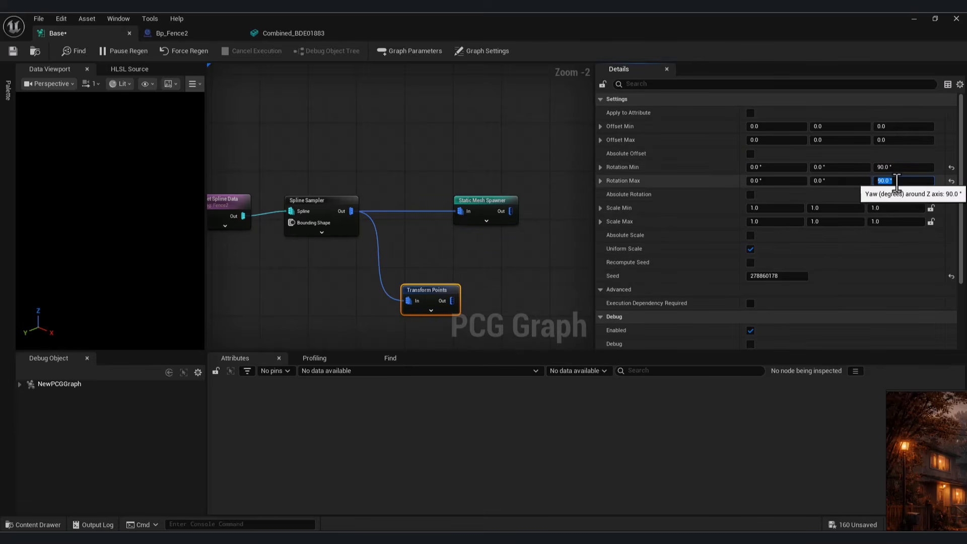
# Step: Reroute the Static Mesh Spawner's input from the Spline Sampler to the Transform Points output and check the rails in the level
pyautogui.click(460, 217)
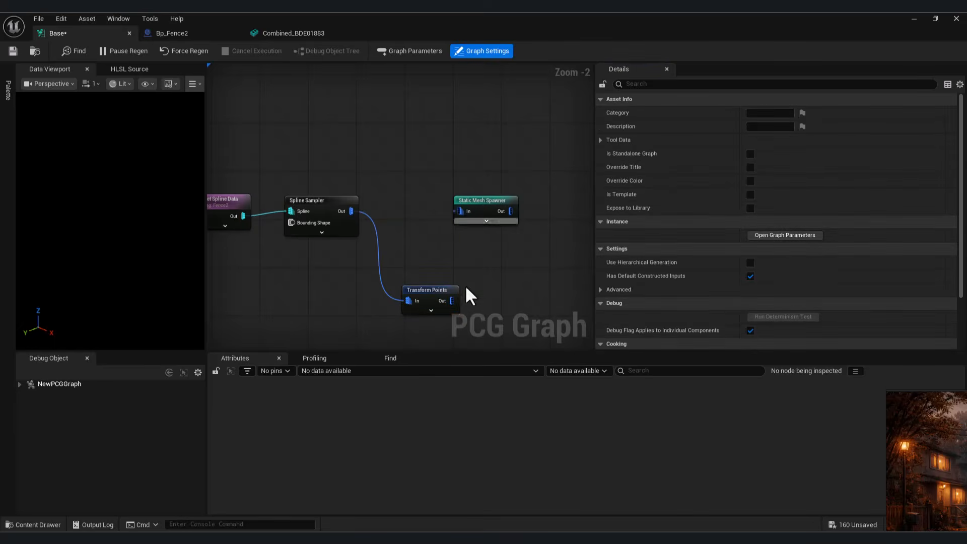
pyautogui.click(920, 19)
pyautogui.keyDown('alt'); pyautogui.moveTo(403, 303); pyautogui.dragTo(408, 262); pyautogui.keyUp('alt')
pyautogui.moveTo(627, 537)
pyautogui.click(702, 505)
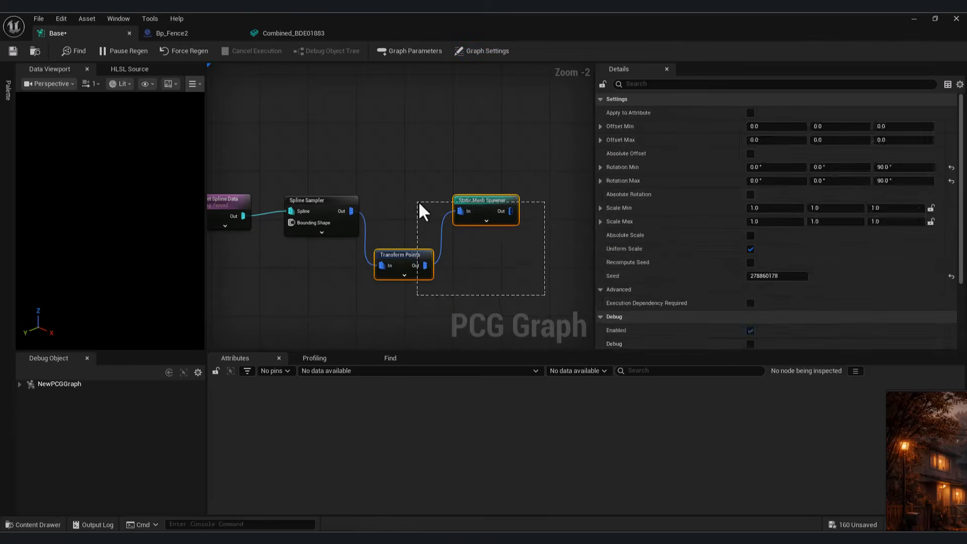
# Step: Duplicate the Transform Points and Static Mesh Spawner pair below the originals and connect the copy to the Spline Sampler
pyautogui.moveTo(422, 211); pyautogui.dragTo(422, 211)
pyautogui.moveTo(540, 245); pyautogui.dragTo(545, 198, button='right')
pyautogui.moveTo(544, 220); pyautogui.dragTo(429, 275)
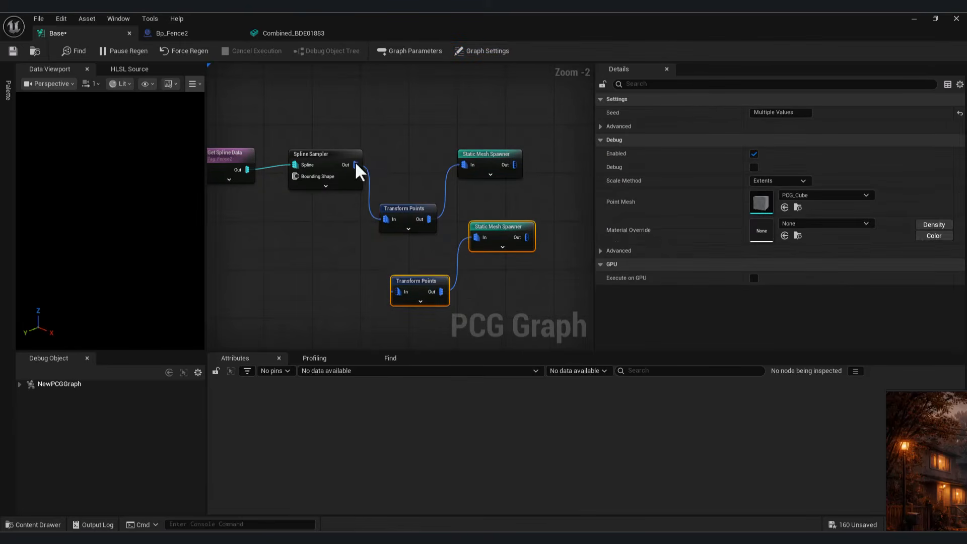
# Step: Set the duplicated Static Mesh Spawner's mesh to Conections_02 from the Fence folder
pyautogui.click(485, 237)
pyautogui.click(607, 276)
pyautogui.click(616, 290)
pyautogui.scroll(-3, 618, 295)
pyautogui.click(51, 524)
pyautogui.click(836, 396)
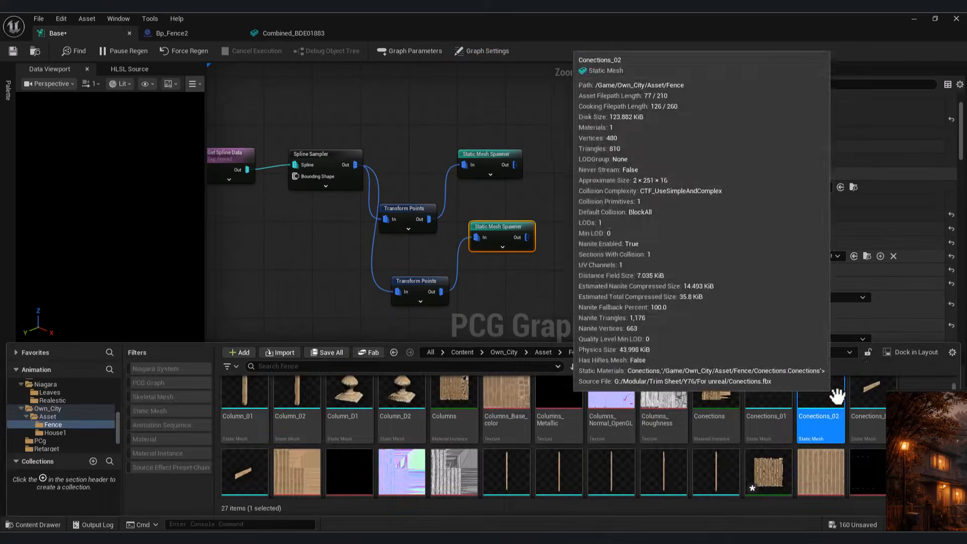
pyautogui.click(781, 310)
# Step: Check the rails in the level, then duplicate the second Transform Points and spawner pair and connect it to the Spline Sampler
pyautogui.click(913, 19)
pyautogui.moveTo(383, 282); pyautogui.dragTo(373, 272, button='right')
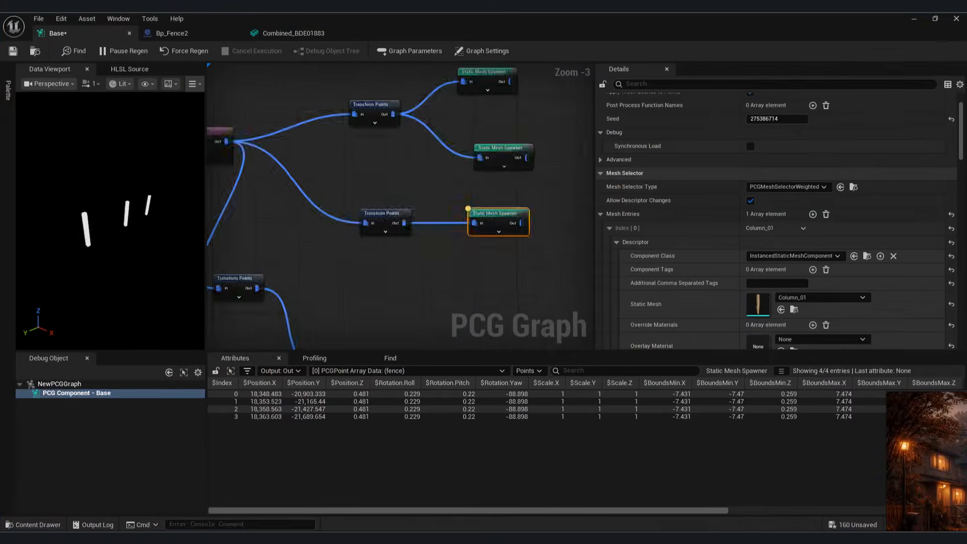
pyautogui.scroll(-5, 535, 274)
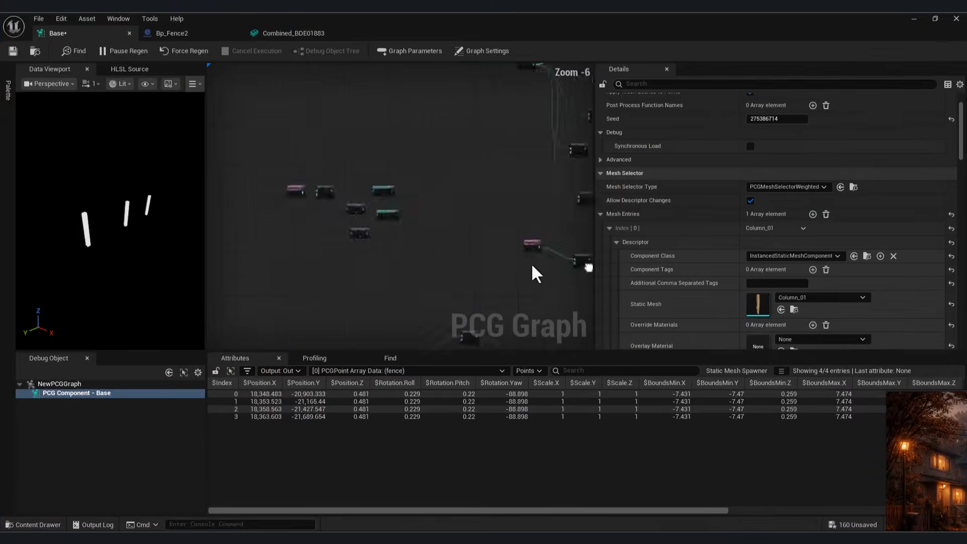
pyautogui.scroll(2, 536, 274)
pyautogui.click(391, 224)
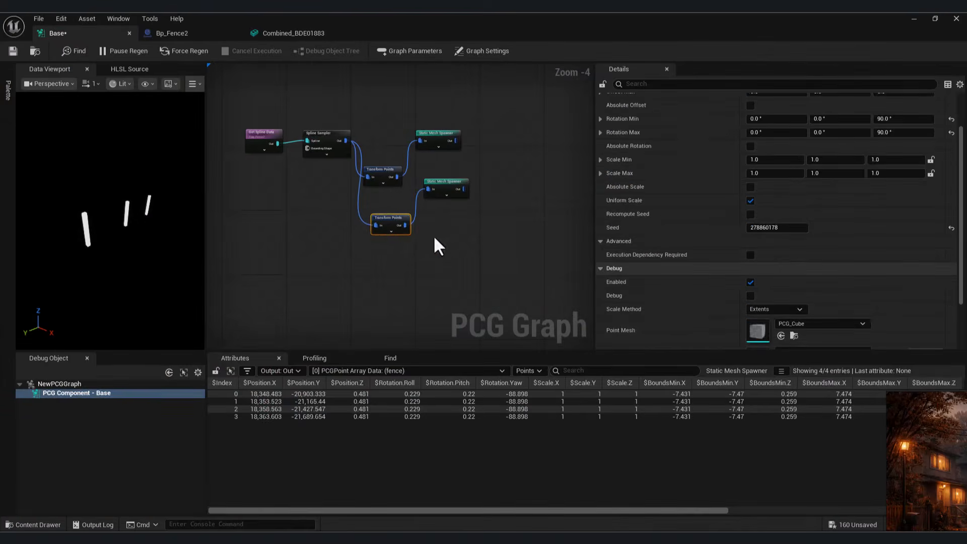
pyautogui.click(453, 194)
pyautogui.hotkey('ctrl', 'd')
# Step: Set the third Static Mesh Spawner's mesh to Column_02 from the Fence folder
pyautogui.hotkey('ctrl', 'space')
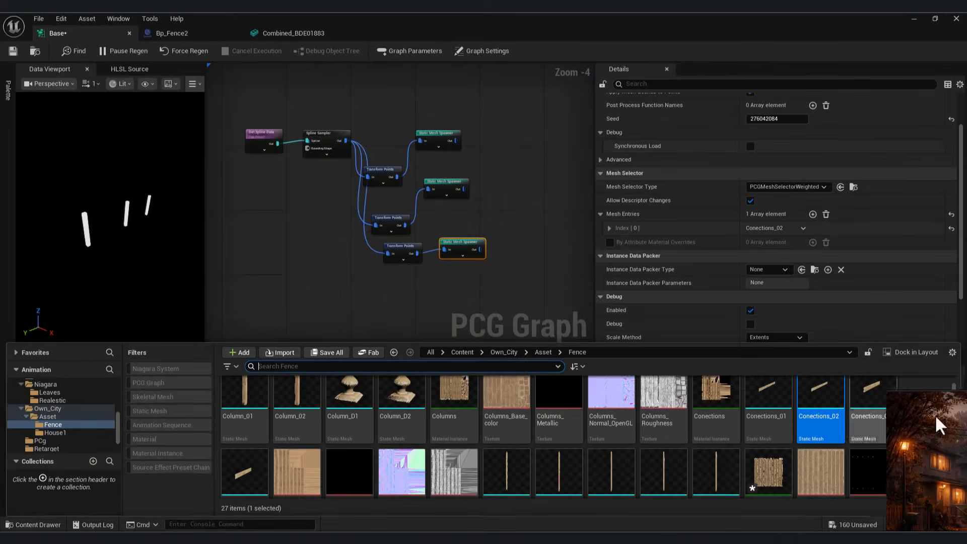
pyautogui.scroll(1, 282, 449)
pyautogui.click(299, 399)
pyautogui.click(609, 228)
pyautogui.click(616, 242)
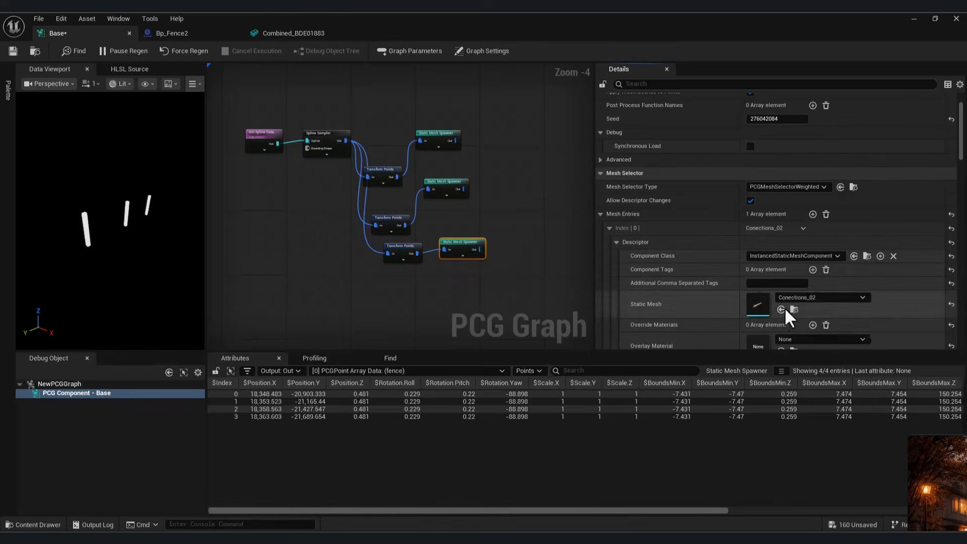
pyautogui.click(783, 308)
# Step: Place the reduced graph window beside the level viewport and set the third Transform Points' minimum and maximum X offset to 50
pyautogui.click(913, 19)
pyautogui.click(629, 537)
pyautogui.click(680, 487)
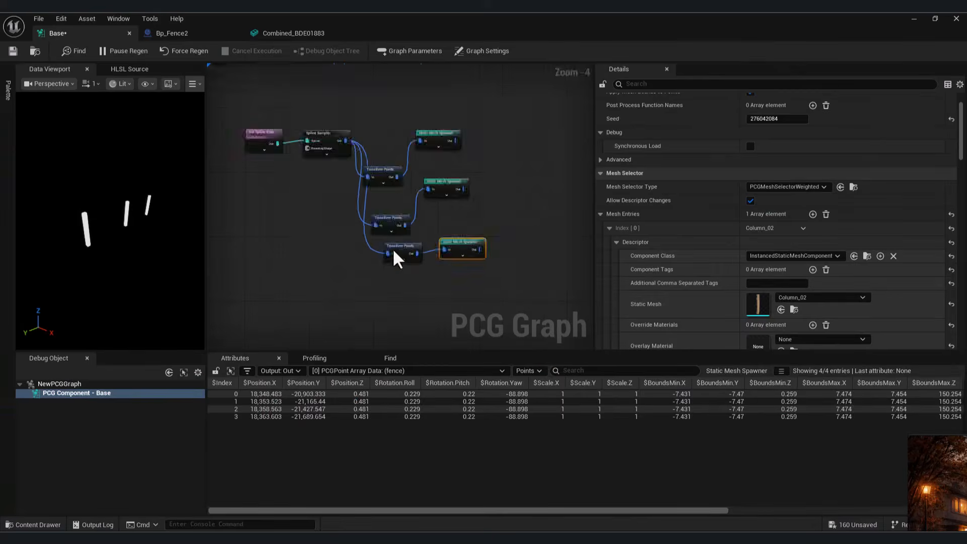
pyautogui.click(394, 251)
pyautogui.scroll(5, 394, 252)
pyautogui.scroll(2, 806, 237)
pyautogui.click(935, 19)
pyautogui.moveTo(628, 145); pyautogui.dragTo(234, 122)
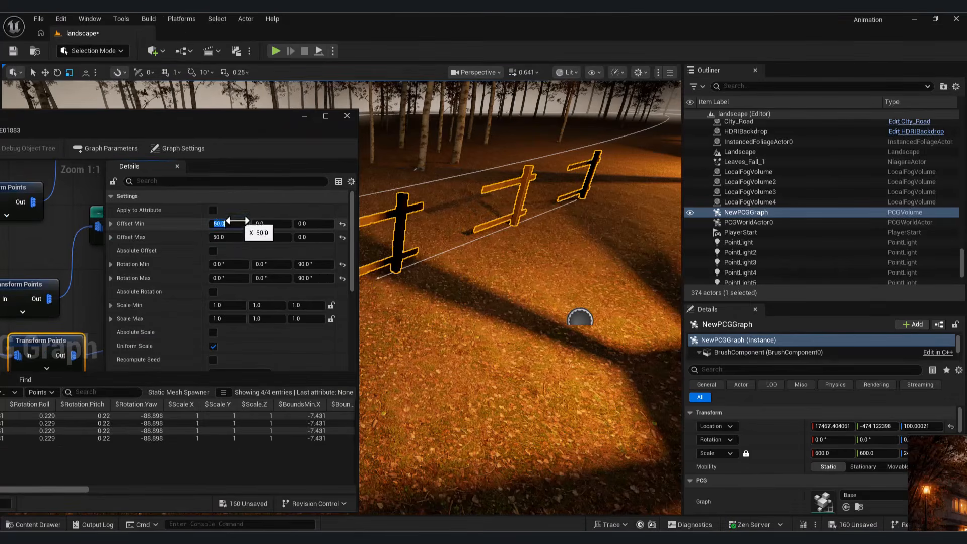
# Step: Switch the Fence2 Spline Sampler's mode to Distance and set its distance increment to about 254.28
pyautogui.moveTo(504, 277); pyautogui.dragTo(489, 292, button='right')
pyautogui.scroll(-4, 92, 257)
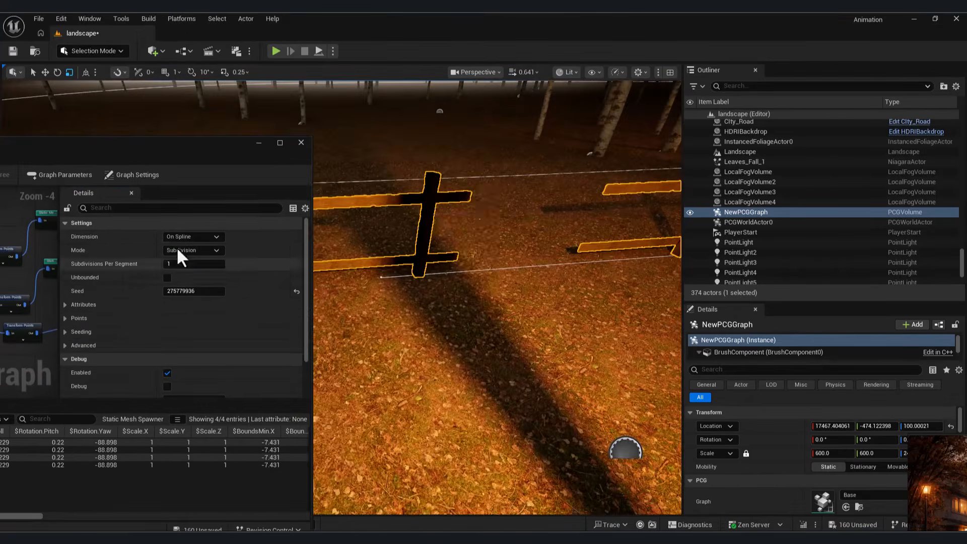
pyautogui.moveTo(188, 264); pyautogui.dragTo(198, 266)
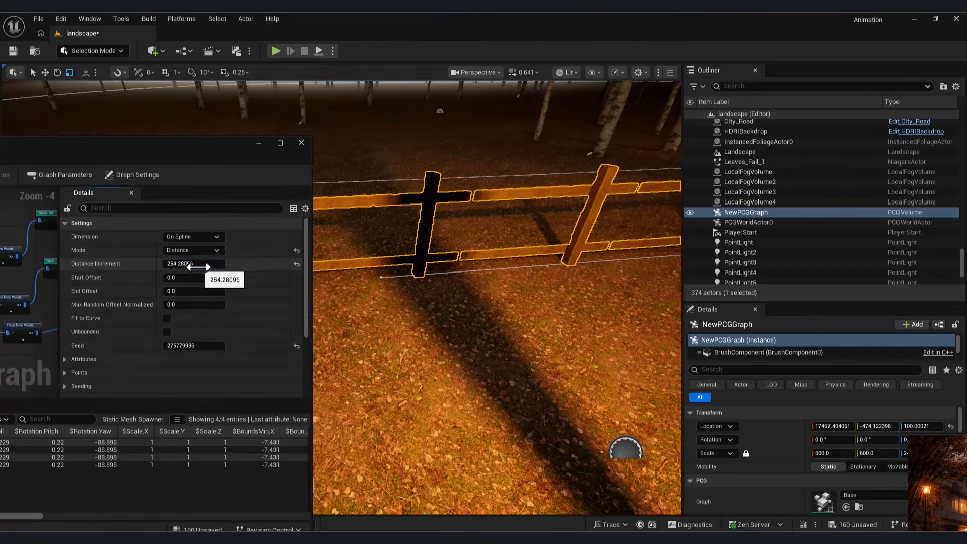
# Step: Raise the column Transform Points' minimum and maximum X offset to 70, then to 100
pyautogui.click(25, 331)
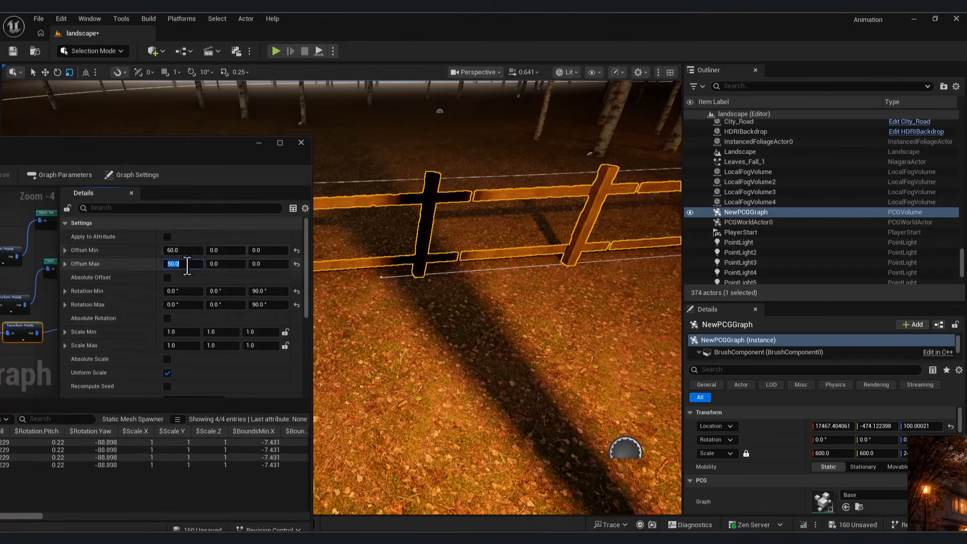
pyautogui.moveTo(191, 263); pyautogui.dragTo(201, 263)
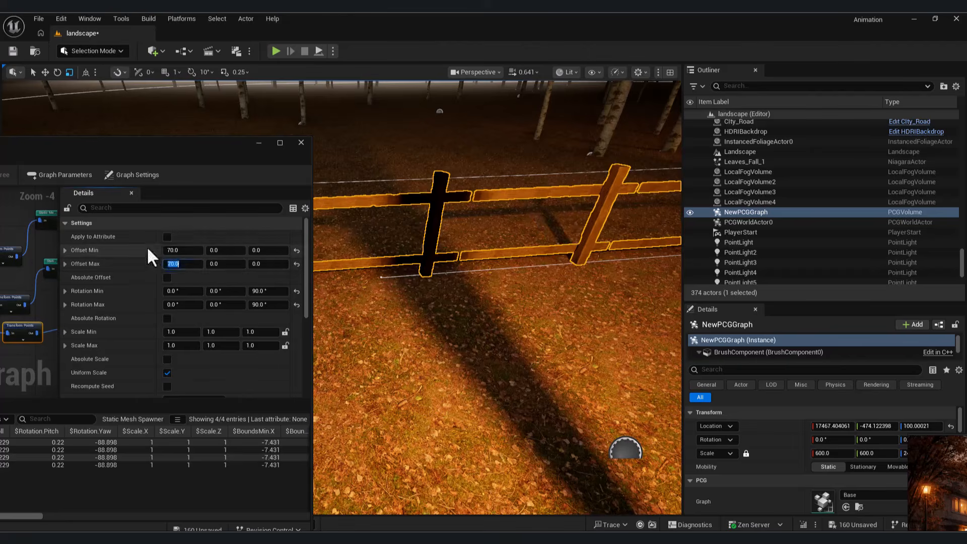
pyautogui.click(189, 265)
pyautogui.write('100')
pyautogui.click(192, 251)
# Step: Move the graph window aside and adjust the Spline Sampler's distance increment to about 266.67
pyautogui.moveTo(391, 308); pyautogui.dragTo(348, 297, button='right')
pyautogui.moveTo(163, 145); pyautogui.dragTo(278, 159)
pyautogui.click(59, 236)
pyautogui.moveTo(285, 282); pyautogui.dragTo(297, 282)
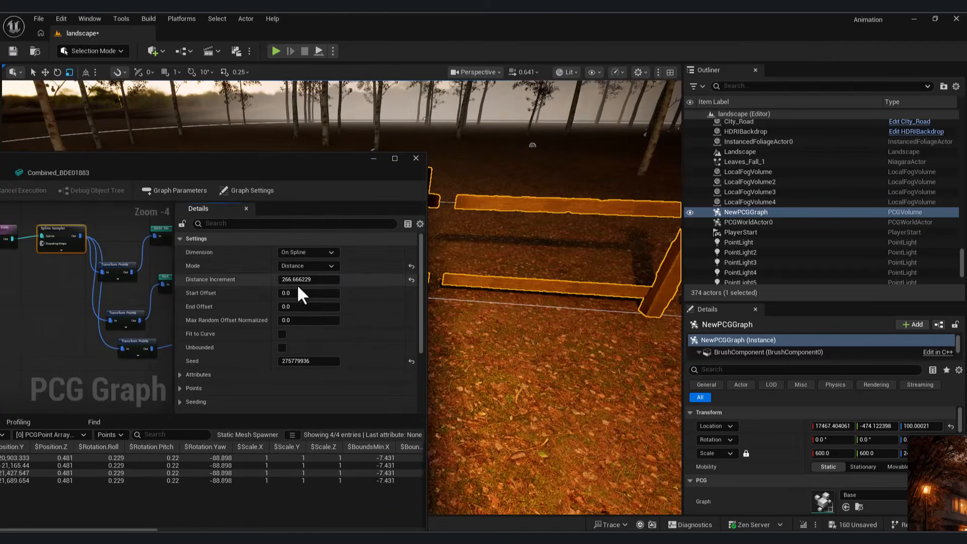
# Step: Set the column Transform Points' minimum and maximum X offset to 130
pyautogui.moveTo(111, 308); pyautogui.dragTo(113, 281, button='right')
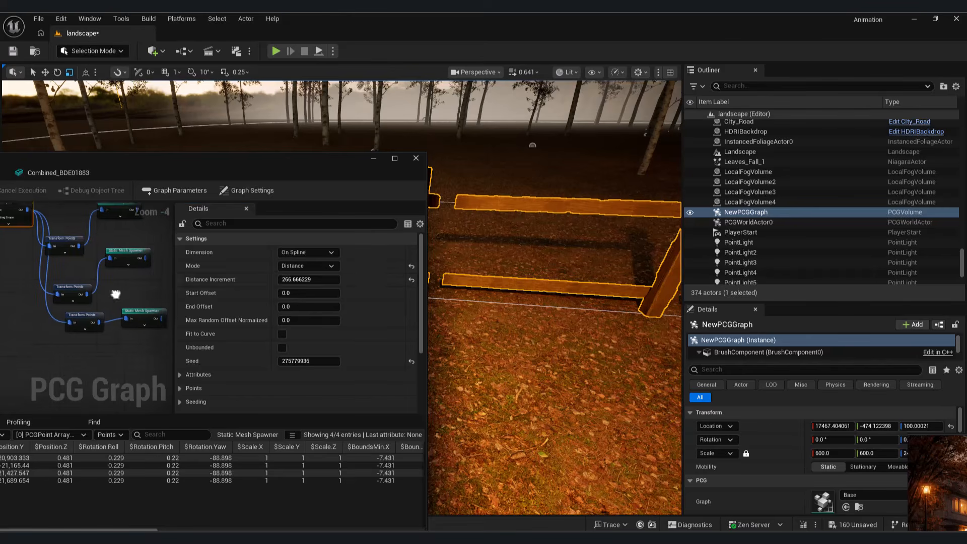
pyautogui.click(83, 321)
pyautogui.write('130')
pyautogui.click(301, 265)
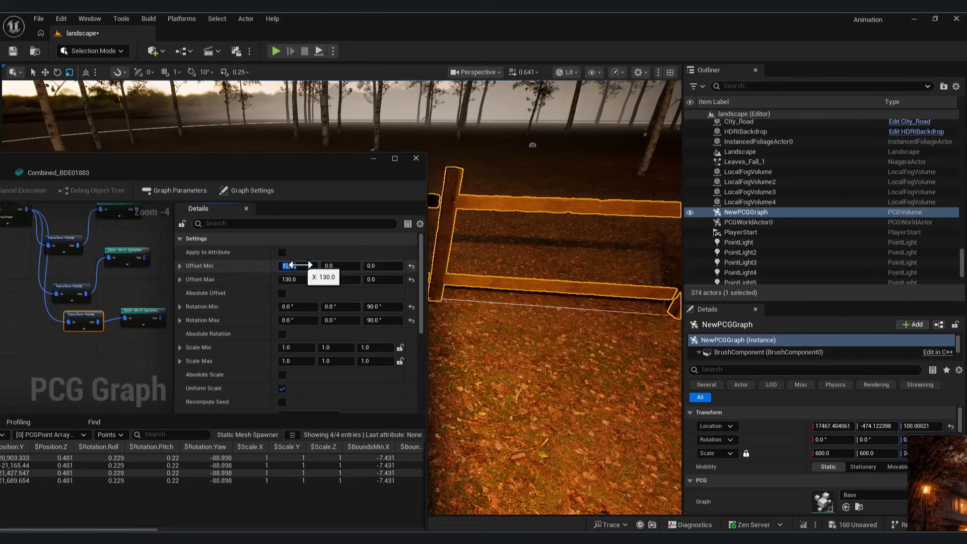
# Step: Reduce the Spline Sampler's distance increment to about 221.37 and inspect the fence spacing in the level
pyautogui.moveTo(514, 303)
pyautogui.mouseDown(button='right')
pyautogui.moveTo(483, 312)
pyautogui.moveTo(513, 297)
pyautogui.moveTo(503, 292)
pyautogui.mouseUp(button='right')
pyautogui.moveTo(26, 224); pyautogui.dragTo(58, 252, button='right')
pyautogui.click(57, 251)
pyautogui.moveTo(306, 279); pyautogui.dragTo(306, 281)
pyautogui.moveTo(484, 226); pyautogui.dragTo(519, 252, button='right')
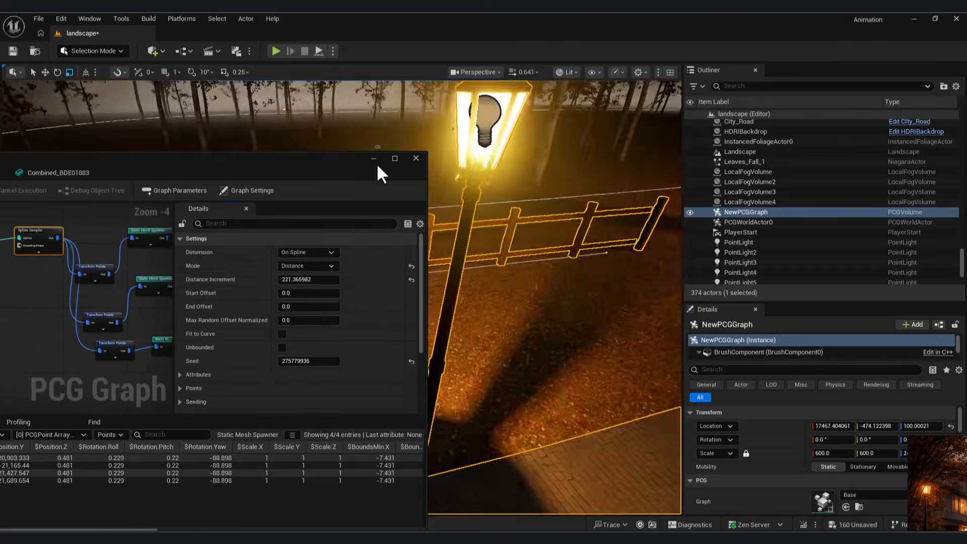
# Step: Minimize the graph window, select Bp_Fence2, and move its spline's near end point toward the existing picket fence
pyautogui.click(374, 159)
pyautogui.moveTo(444, 233)
pyautogui.mouseDown(button='right')
pyautogui.moveTo(428, 237)
pyautogui.moveTo(444, 234)
pyautogui.mouseUp(button='right')
pyautogui.click(444, 233)
pyautogui.scroll(5, 787, 192)
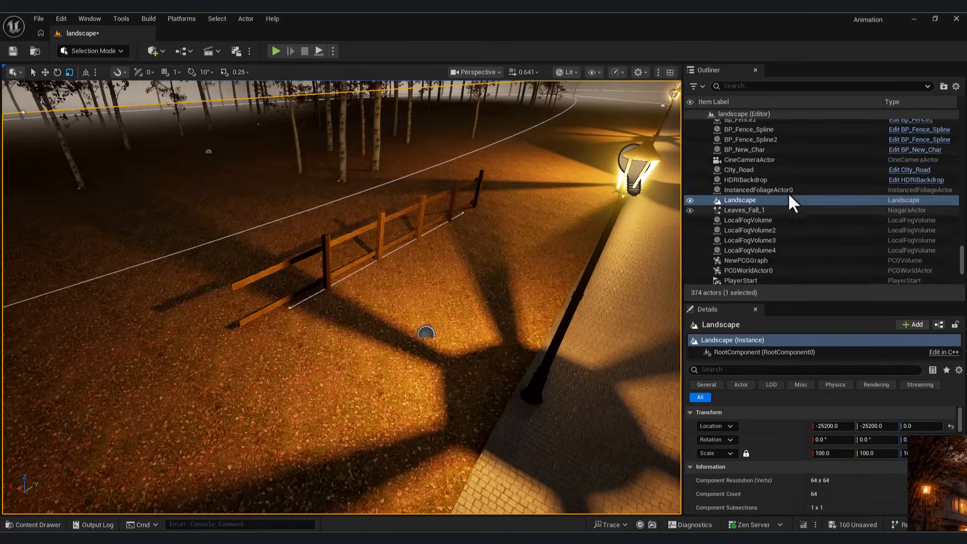
pyautogui.click(771, 214)
pyautogui.click(759, 194)
pyautogui.click(292, 309)
pyautogui.moveTo(292, 309); pyautogui.dragTo(252, 342, button='right')
pyautogui.press('w')
pyautogui.moveTo(518, 307); pyautogui.dragTo(393, 388)
pyautogui.moveTo(393, 388); pyautogui.dragTo(433, 363, button='right')
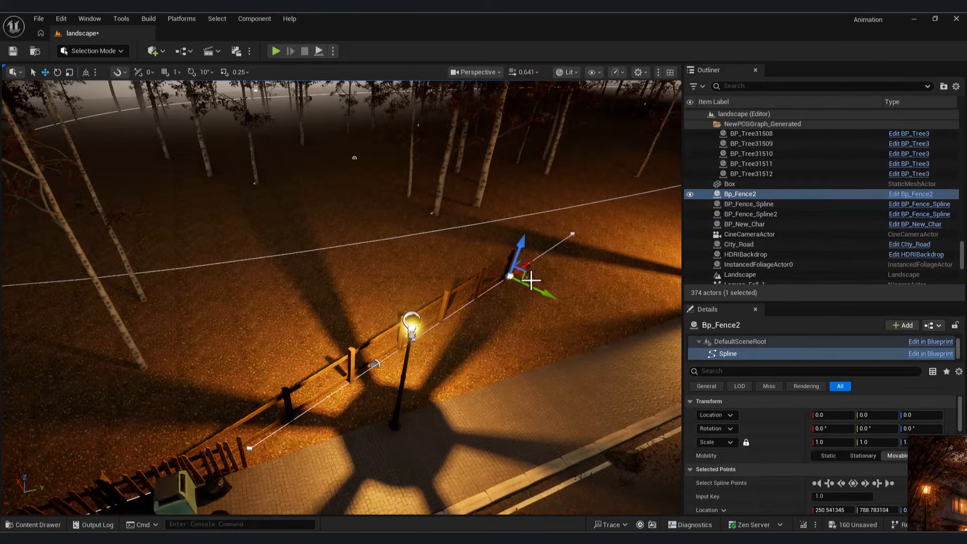
# Step: Move the far end point of the Bp_Fence2 spline to about X 1884, Y -389 and duplicate it sideways to extend the fence around a corner
pyautogui.moveTo(220, 250); pyautogui.dragTo(235, 246)
pyautogui.moveTo(293, 301)
pyautogui.mouseDown(button='right')
pyautogui.moveTo(333, 302)
pyautogui.moveTo(292, 301)
pyautogui.mouseUp(button='right')
pyautogui.moveTo(303, 346); pyautogui.dragTo(91, 346)
pyautogui.moveTo(151, 323)
pyautogui.mouseDown(button='right')
pyautogui.moveTo(121, 322)
pyautogui.moveTo(151, 322)
pyautogui.mouseUp(button='right')
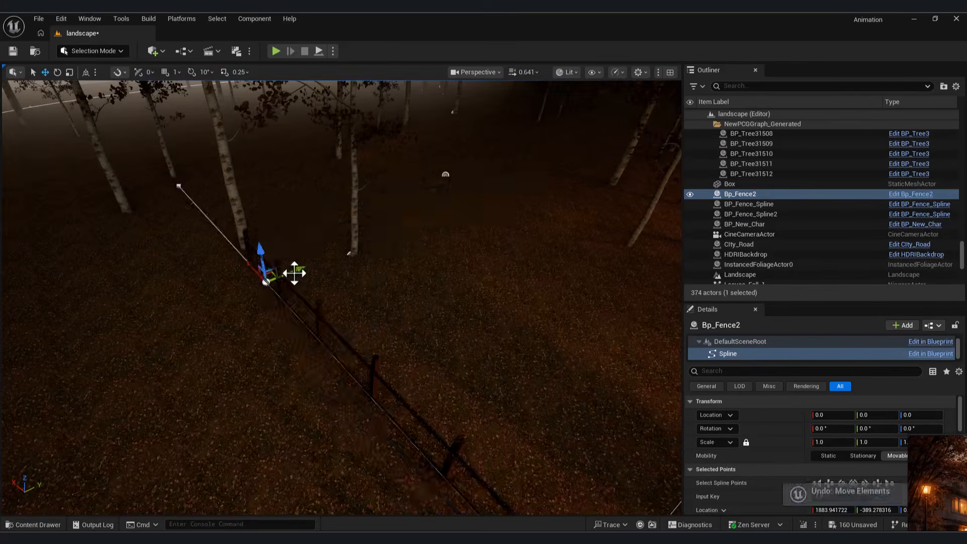
pyautogui.keyDown('alt'); pyautogui.moveTo(294, 274); pyautogui.dragTo(486, 195); pyautogui.keyUp('alt')
# Step: Reselect the Bp_Fence2 spline and adjust the tangents at the new corner and end point to tighten the fence's turn
pyautogui.click(277, 278)
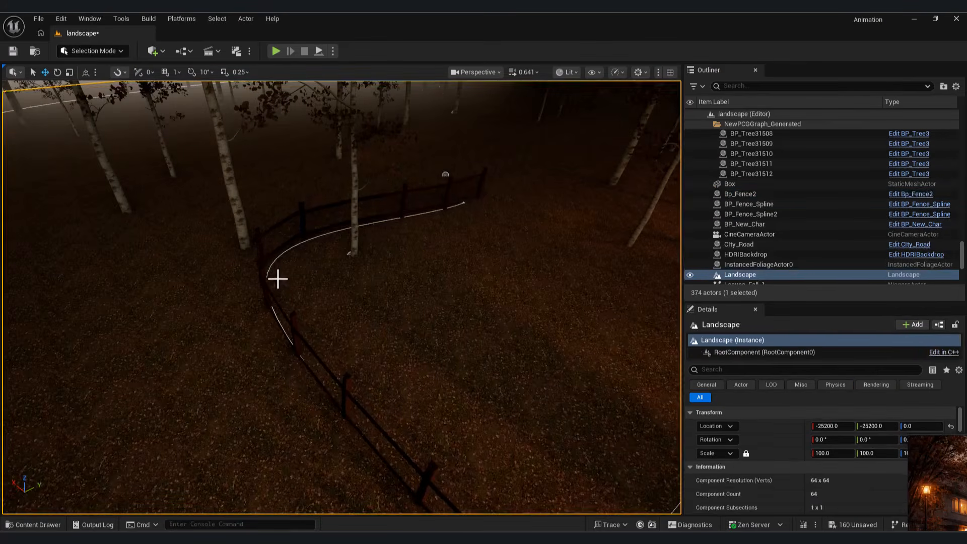
pyautogui.click(443, 174)
pyautogui.click(456, 201)
pyautogui.click(266, 282)
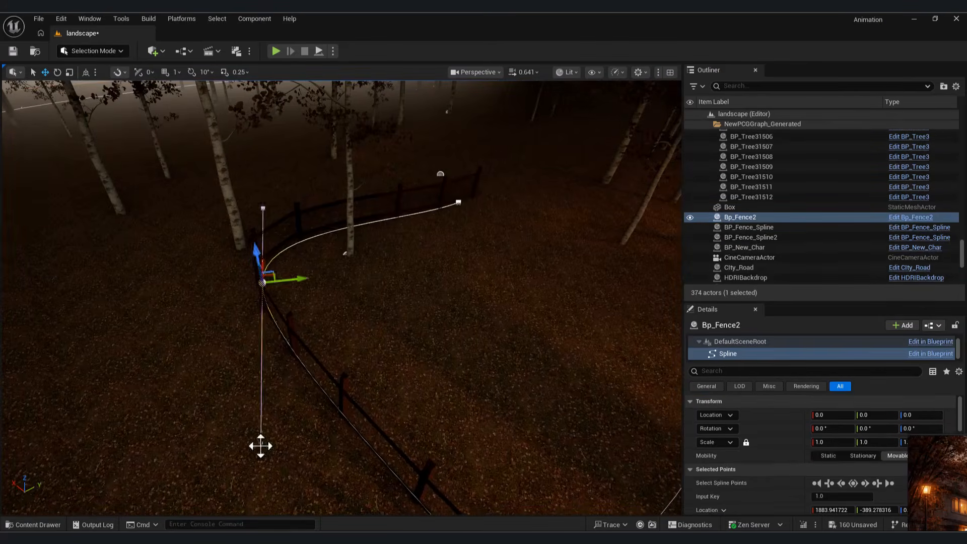
pyautogui.click(260, 445)
pyautogui.moveTo(293, 441); pyautogui.dragTo(363, 427)
pyautogui.click(458, 201)
pyautogui.moveTo(458, 202); pyautogui.dragTo(529, 173, button='right')
pyautogui.moveTo(353, 259); pyautogui.dragTo(316, 258)
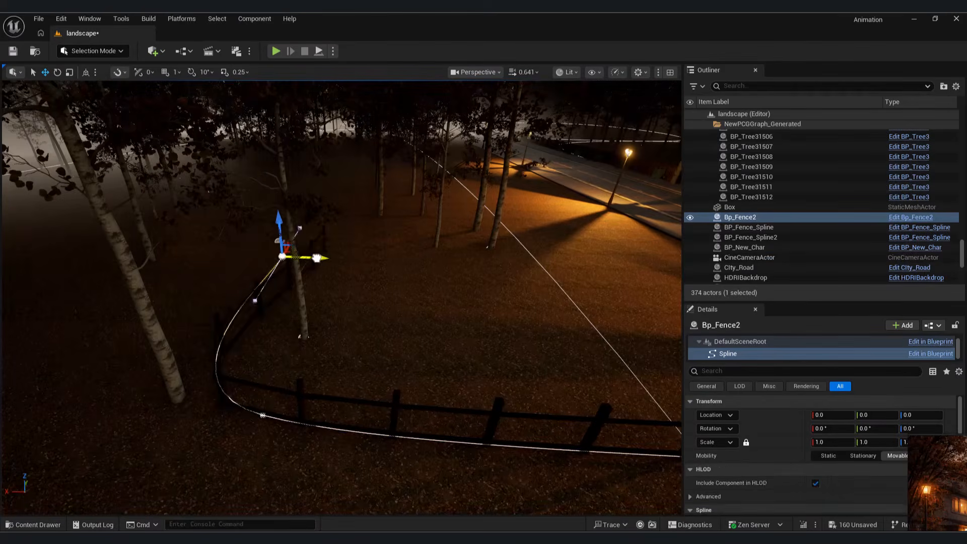
pyautogui.moveTo(300, 380); pyautogui.dragTo(241, 365)
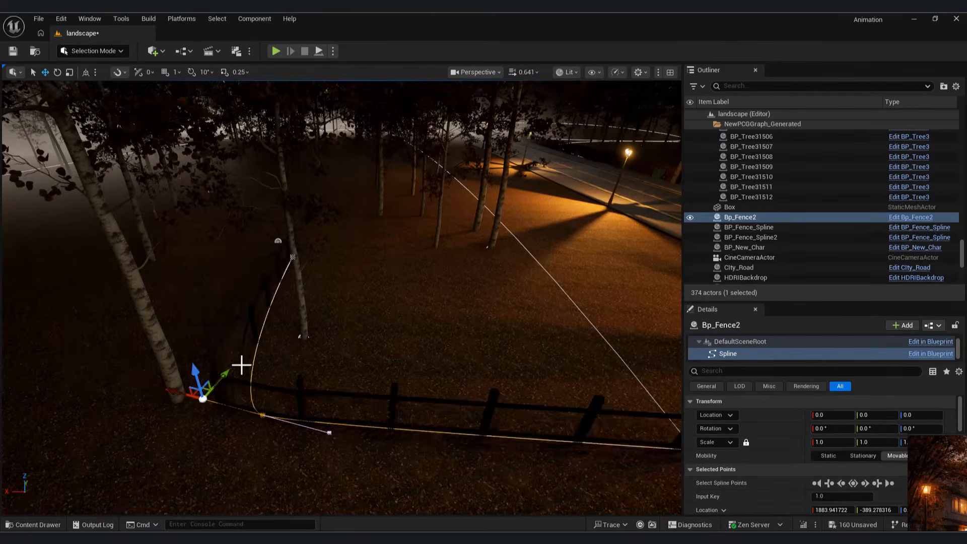
# Step: Move the Bp_Fence2 spline's end point along the rear of the plot to about X 2002, Y 928
pyautogui.moveTo(241, 365); pyautogui.dragTo(146, 343, button='right')
pyautogui.click(391, 283)
pyautogui.moveTo(390, 283); pyautogui.dragTo(353, 289, button='right')
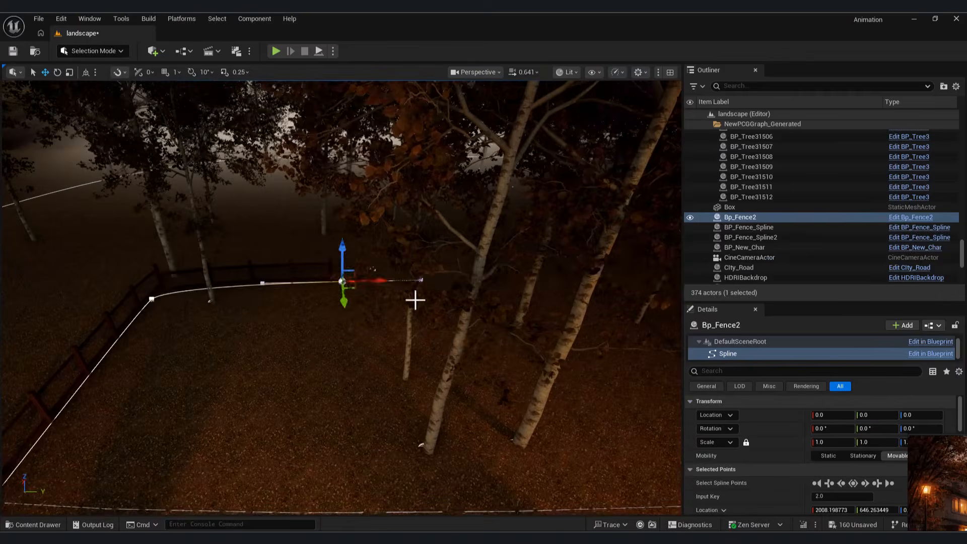
pyautogui.moveTo(377, 281); pyautogui.dragTo(443, 281)
pyautogui.moveTo(474, 306)
pyautogui.mouseDown(button='right')
pyautogui.moveTo(625, 302)
pyautogui.moveTo(486, 297)
pyautogui.mouseUp(button='right')
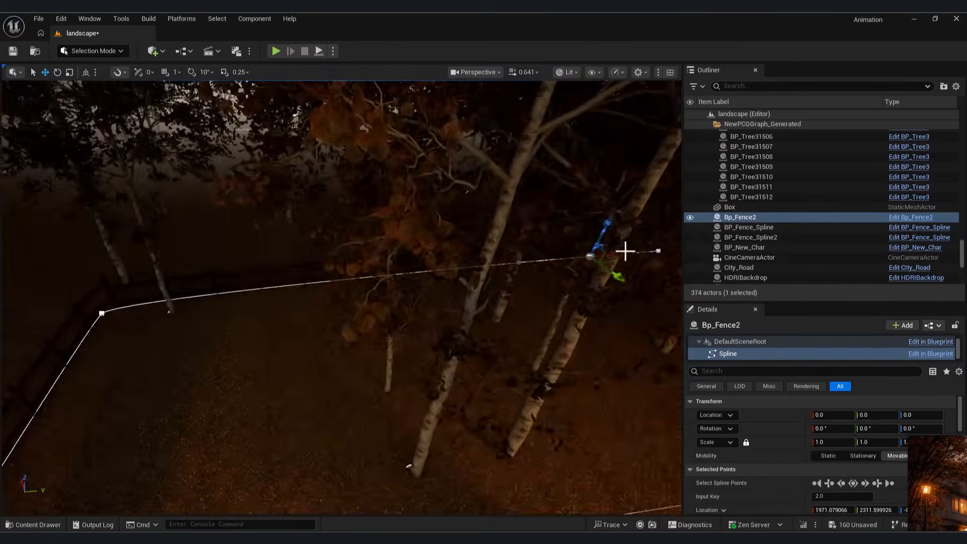
pyautogui.moveTo(401, 291); pyautogui.dragTo(428, 302, button='right')
# Step: Make the House1 folder visible in the level as a reference for routing the fence
pyautogui.scroll(20, 935, 165)
pyautogui.scroll(4, 927, 161)
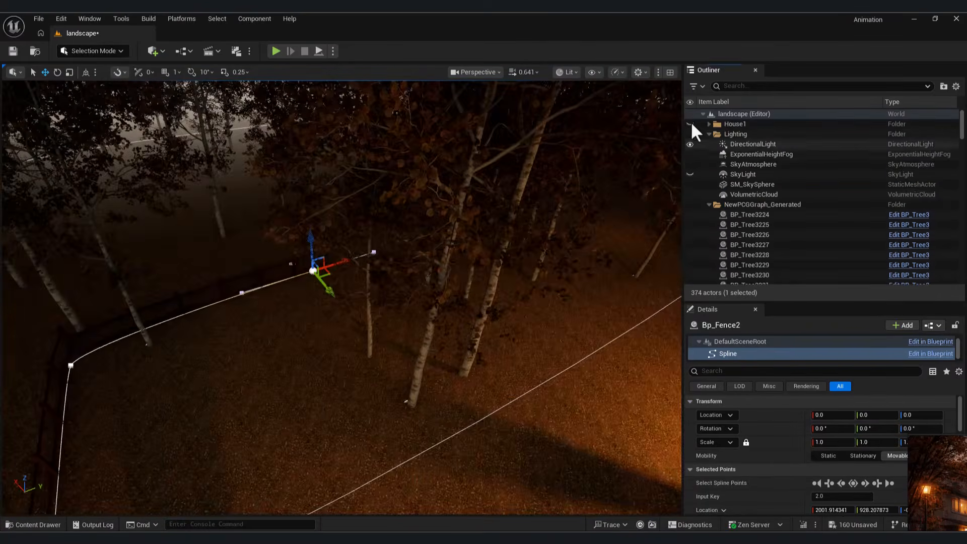
pyautogui.click(690, 122)
pyautogui.moveTo(484, 262); pyautogui.dragTo(559, 252, button='right')
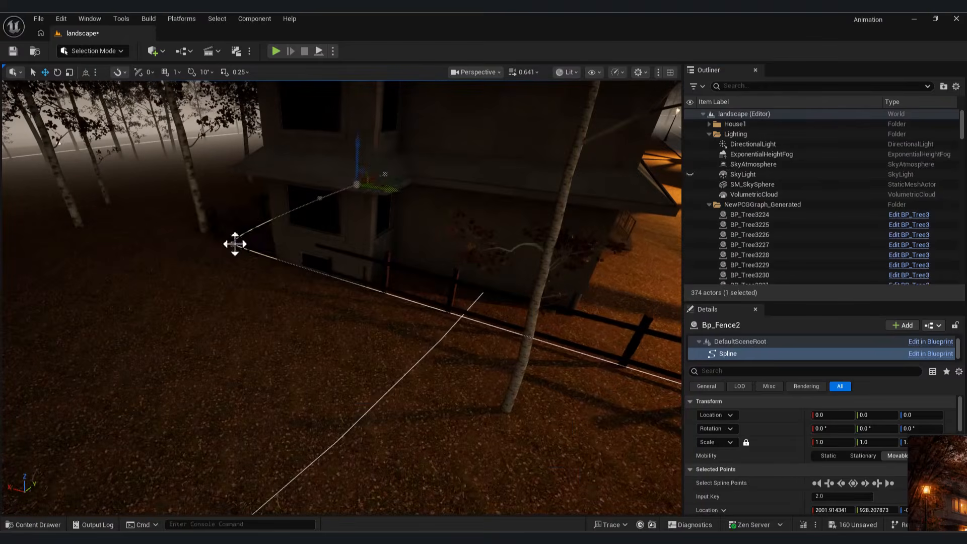
# Step: Select the first rear corner of the Bp_Fence2 spline and adjust its tangent beside the house
pyautogui.click(235, 244)
pyautogui.moveTo(273, 236); pyautogui.dragTo(177, 275)
pyautogui.moveTo(177, 275); pyautogui.dragTo(392, 303, button='right')
# Step: Extend the Bp_Fence2 spline past the house to a second rear corner at about X 1994, Y 1298, add another point, and shape the corner's tangent
pyautogui.click(448, 293)
pyautogui.moveTo(413, 395); pyautogui.dragTo(341, 380)
pyautogui.press('w')
pyautogui.moveTo(341, 380); pyautogui.dragTo(488, 338, button='right')
pyautogui.moveTo(615, 251); pyautogui.dragTo(355, 255, button='right')
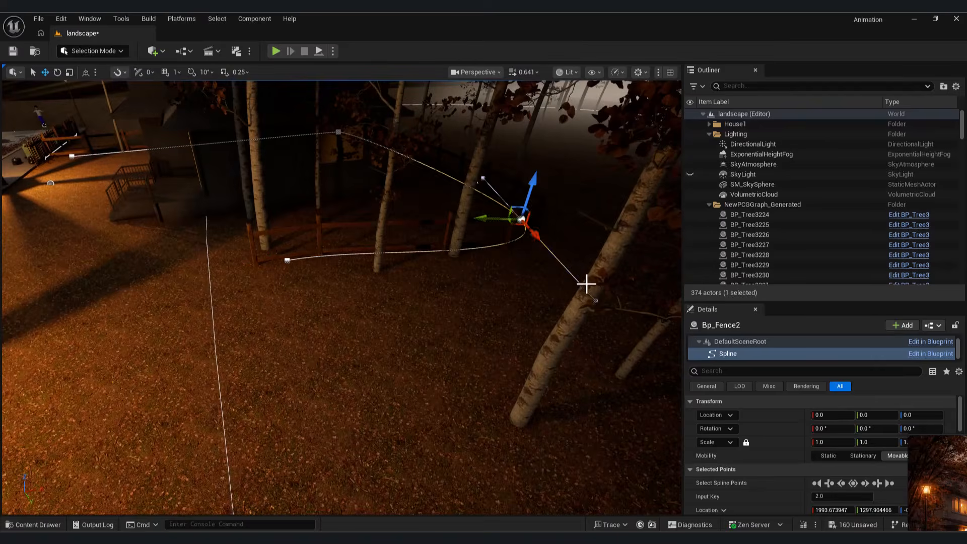
pyautogui.moveTo(615, 323); pyautogui.dragTo(547, 250)
# Step: Move the last Bp_Fence2 spline point toward the sidewalk to about X -68, Y 1252, closing the far side of the plot
pyautogui.moveTo(338, 272); pyautogui.dragTo(383, 280, button='right')
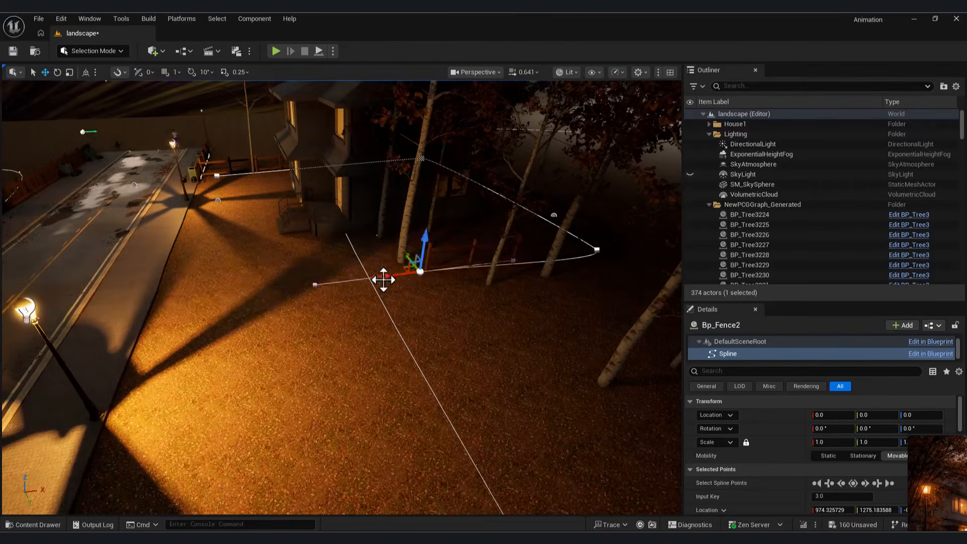
pyautogui.moveTo(166, 307); pyautogui.dragTo(183, 304)
pyautogui.moveTo(327, 284); pyautogui.dragTo(356, 281, button='right')
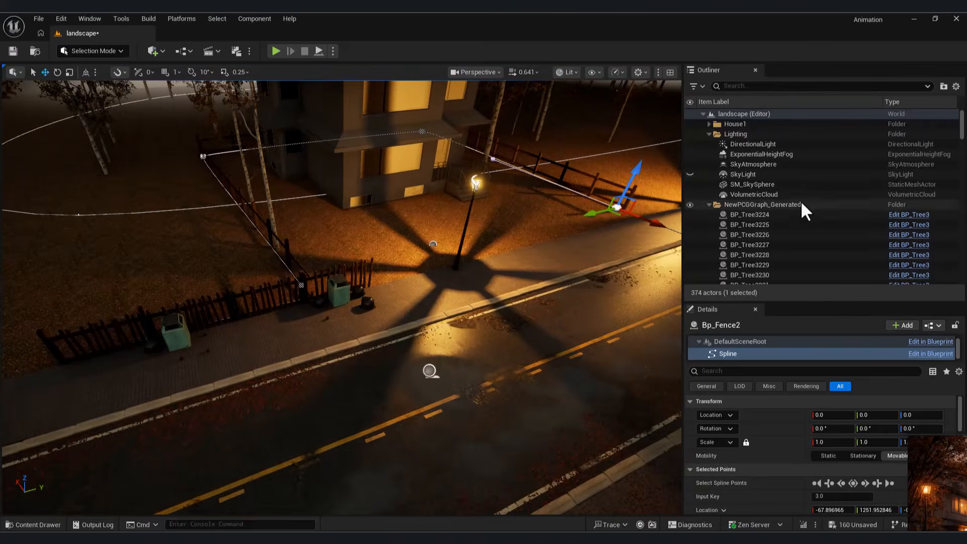
# Step: Select BP_Fence_Spline and adjust its spline end points so the picket fence meets the near corner of the rail fence
pyautogui.scroll(-15, 801, 204)
pyautogui.click(725, 202)
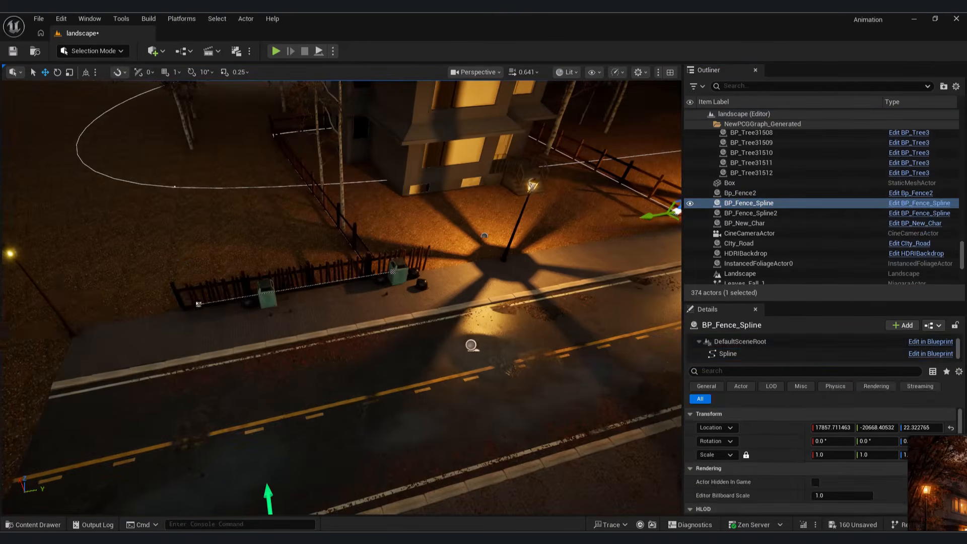
pyautogui.click(82, 324)
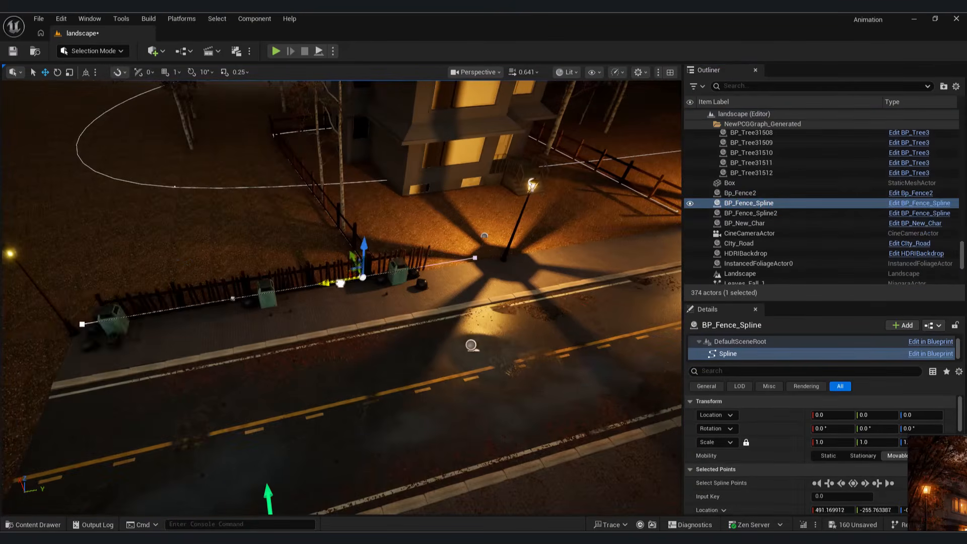
pyautogui.click(776, 203)
pyautogui.moveTo(343, 282); pyautogui.dragTo(385, 282, button='right')
pyautogui.click(754, 194)
pyautogui.click(764, 213)
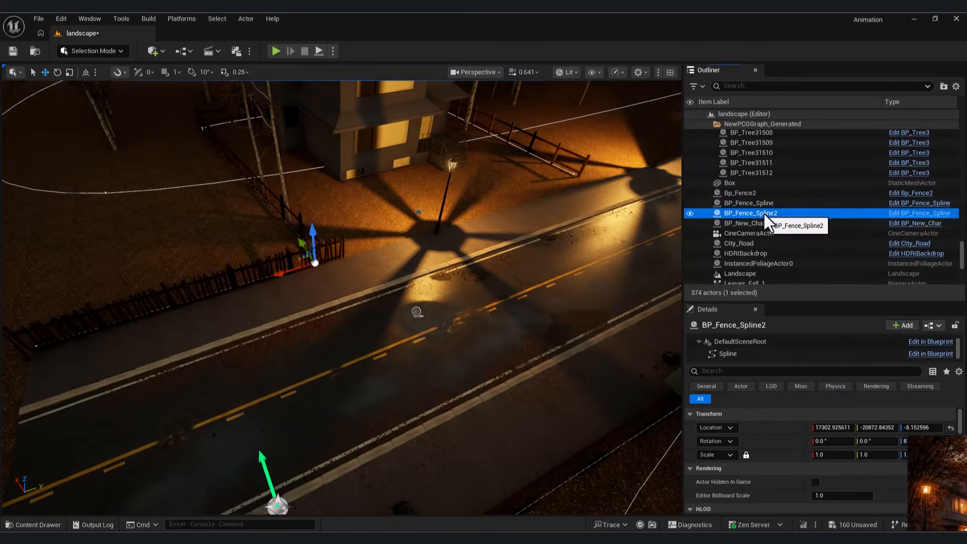
pyautogui.click(750, 203)
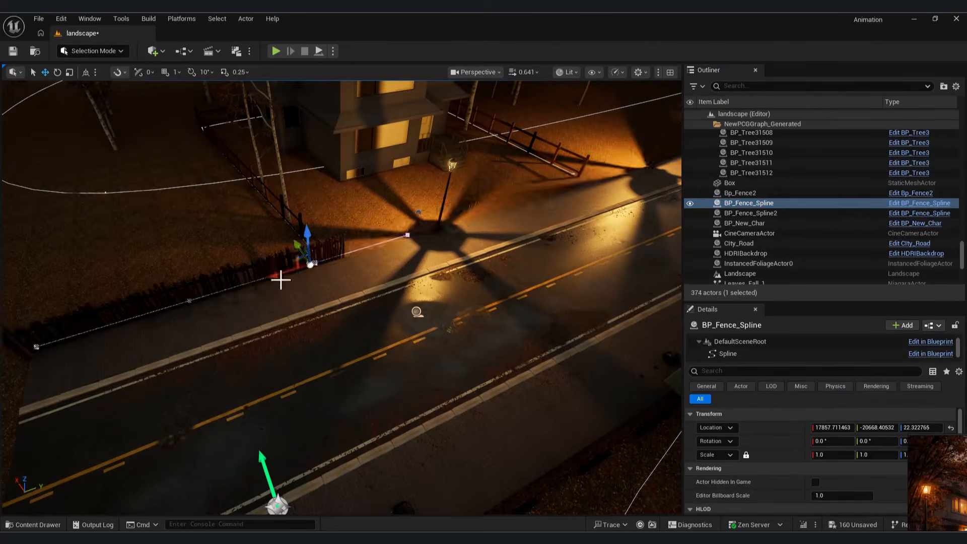
pyautogui.moveTo(253, 348); pyautogui.dragTo(282, 348, button='right')
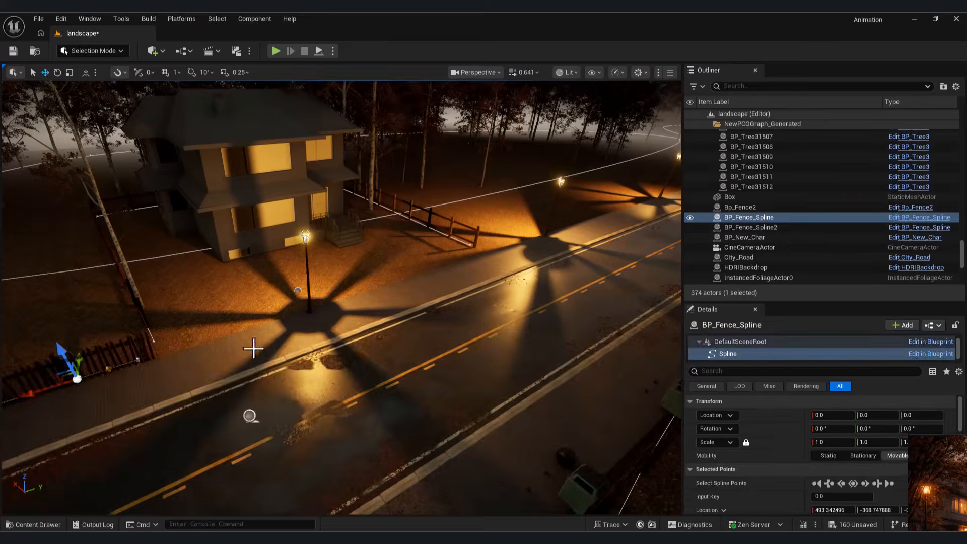
# Step: Locate the PCg folder through the NewPCGGraph volume's Base graph and place another BP_Fence_Spline on the sidewalk beyond the house
pyautogui.click(36, 524)
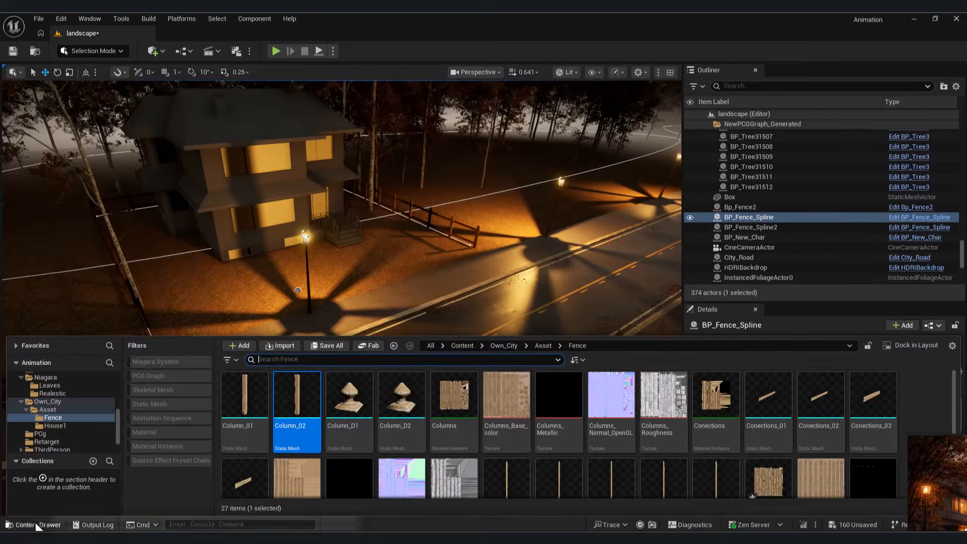
pyautogui.click(36, 524)
pyautogui.scroll(-2, 848, 470)
pyautogui.click(428, 237)
pyautogui.click(452, 228)
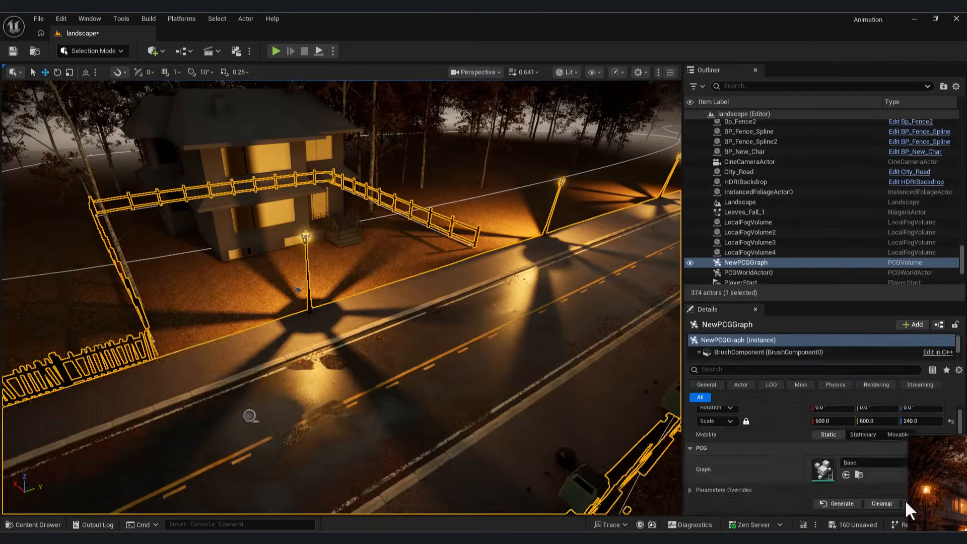
pyautogui.click(855, 472)
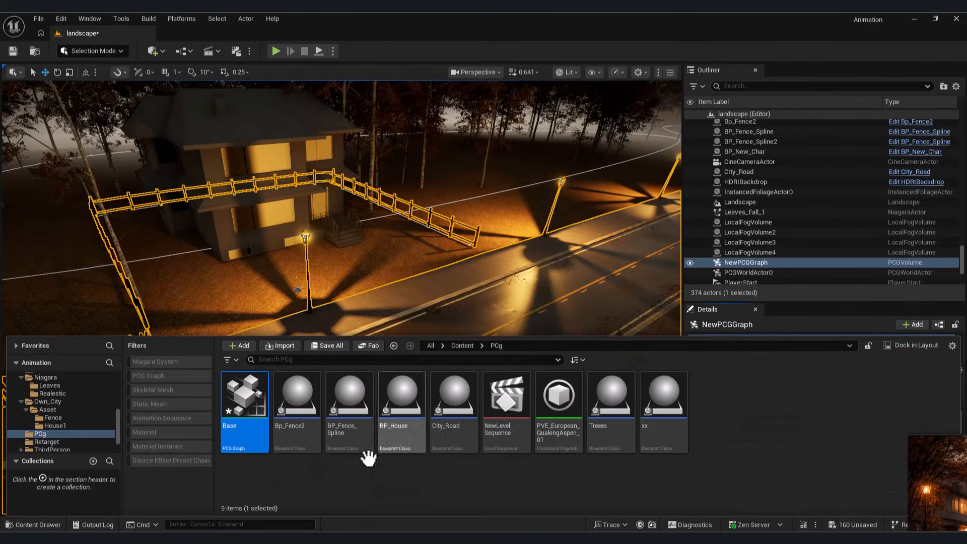
pyautogui.moveTo(345, 407); pyautogui.dragTo(524, 222)
pyautogui.scroll(2, 510, 245)
# Step: Rotate BP_Fence_Spline3 parallel to the street and move it along the sidewalk toward the far end of the rail fence
pyautogui.press('e')
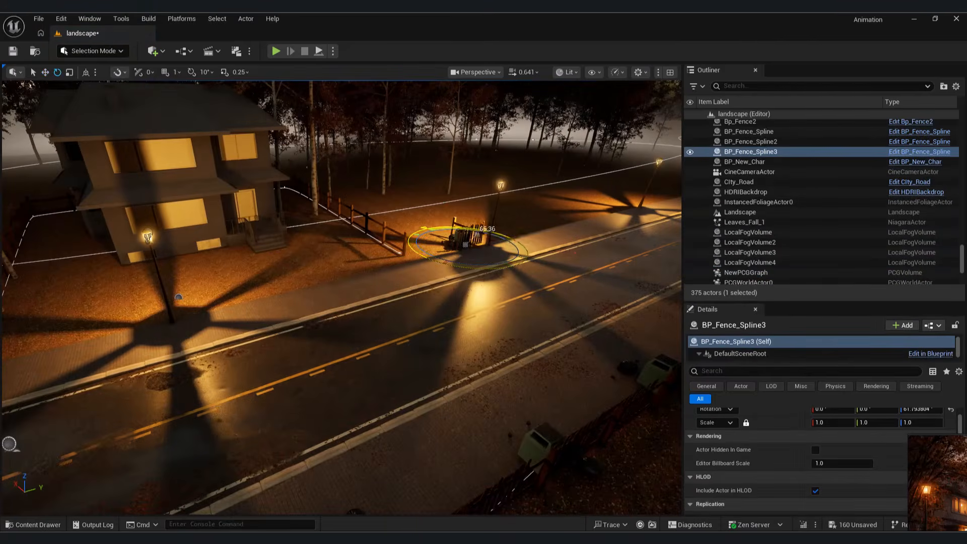
pyautogui.click(494, 237)
pyautogui.moveTo(494, 237); pyautogui.dragTo(512, 240, button='right')
pyautogui.press('w')
pyautogui.moveTo(503, 233); pyautogui.dragTo(675, 198)
pyautogui.moveTo(675, 198)
pyautogui.mouseDown(button='right')
pyautogui.moveTo(690, 199)
pyautogui.moveTo(676, 206)
pyautogui.mouseUp(button='right')
pyautogui.moveTo(634, 162); pyautogui.dragTo(615, 170, button='right')
pyautogui.moveTo(579, 173); pyautogui.dragTo(218, 312)
# Step: Stretch the BP_Fence_Spline3 spline along the sidewalk, moving its selected end point to about X 2279, Y -130, and fit it beside the rail fence
pyautogui.click(401, 207)
pyautogui.moveTo(400, 208); pyautogui.dragTo(373, 252, button='right')
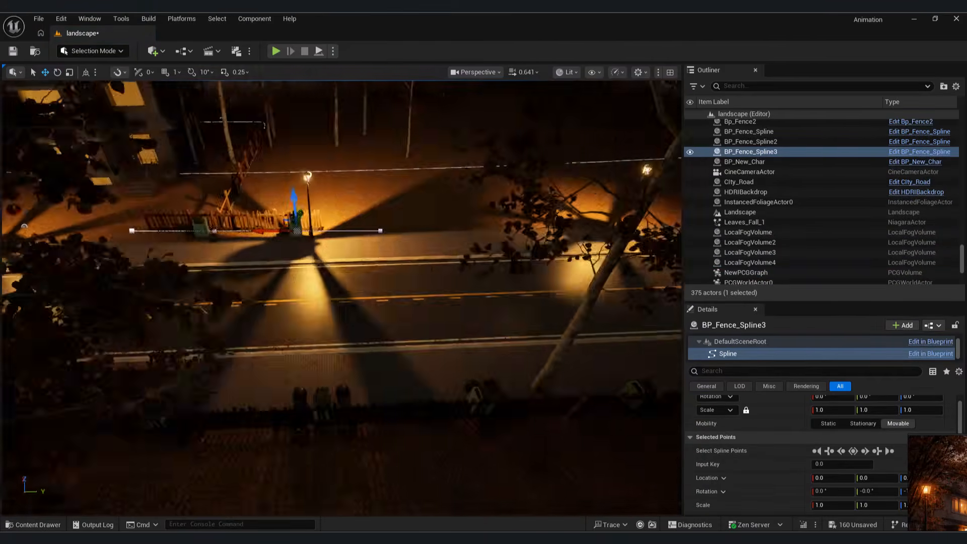
pyautogui.moveTo(265, 229); pyautogui.dragTo(499, 214)
pyautogui.moveTo(499, 214); pyautogui.dragTo(559, 182, button='right')
pyautogui.moveTo(445, 211); pyautogui.dragTo(442, 196)
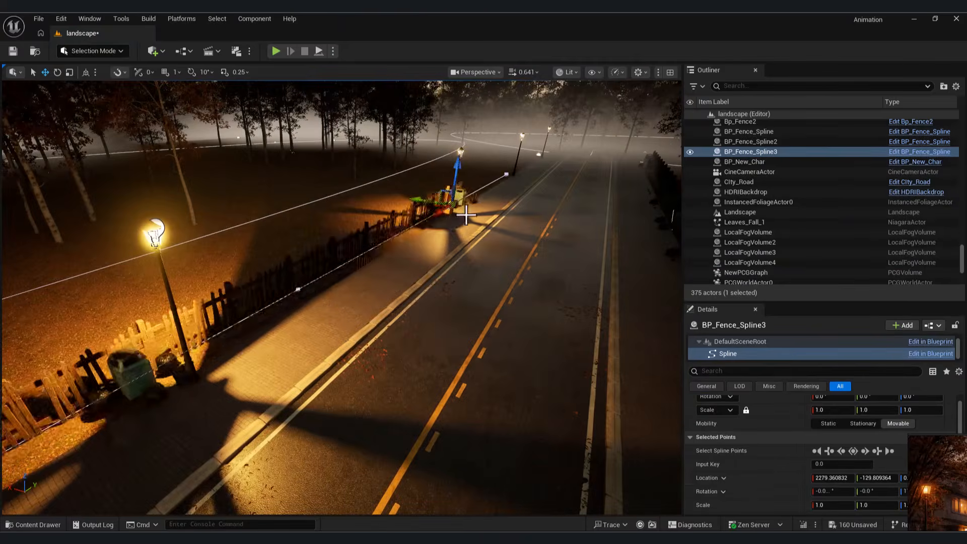
pyautogui.moveTo(442, 195); pyautogui.dragTo(393, 212, button='right')
pyautogui.moveTo(39, 385); pyautogui.dragTo(209, 421, button='right')
pyautogui.moveTo(210, 421); pyautogui.dragTo(336, 292)
pyautogui.moveTo(344, 281); pyautogui.dragTo(334, 209, button='right')
pyautogui.click(485, 74)
pyautogui.click(468, 197)
# Step: Open the Base PCG graph and examine the BP_Tree3 Spawn Actor node, comparing it with the trees around the house
pyautogui.moveTo(382, 300); pyautogui.dragTo(317, 315, button='right')
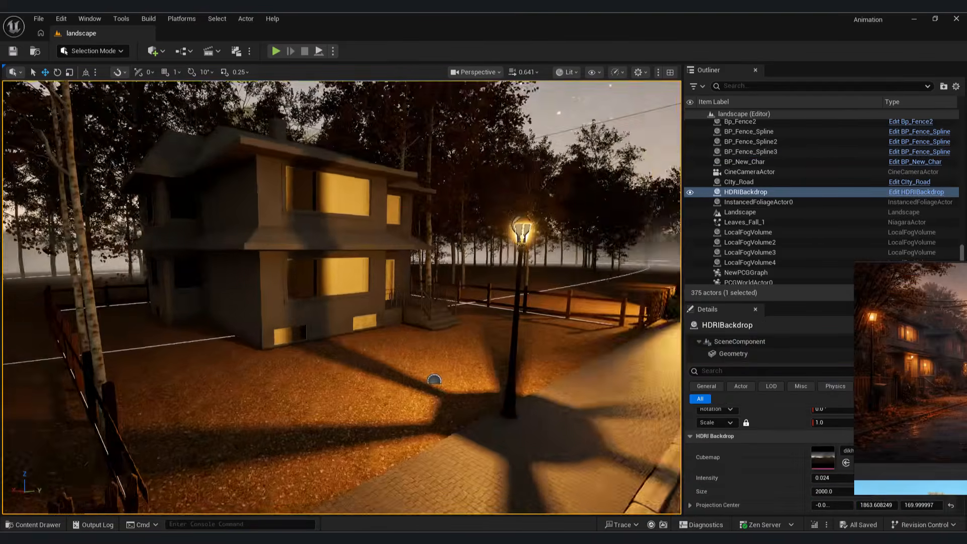
pyautogui.moveTo(340, 297); pyautogui.dragTo(308, 167, button='right')
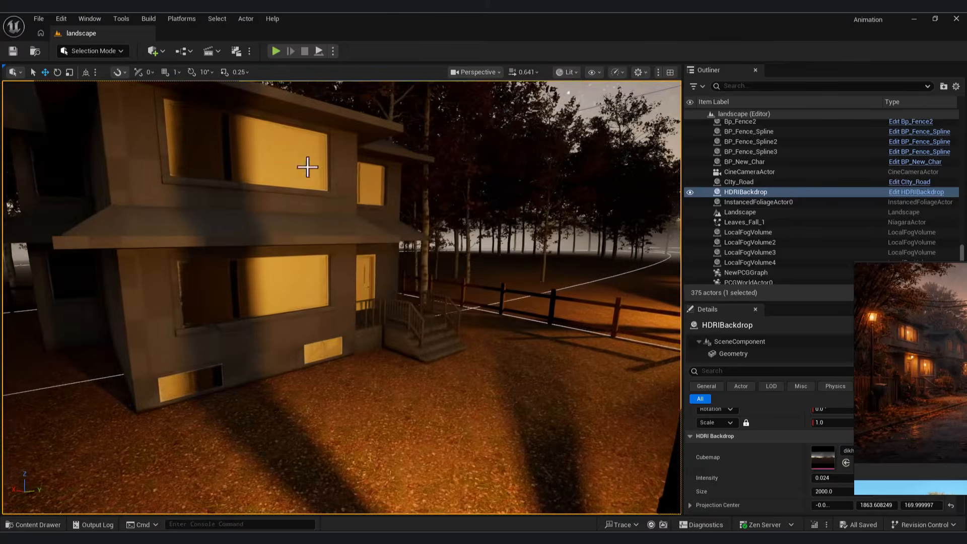
pyautogui.hotkey('ctrl', 'space')
pyautogui.doubleClick(240, 398)
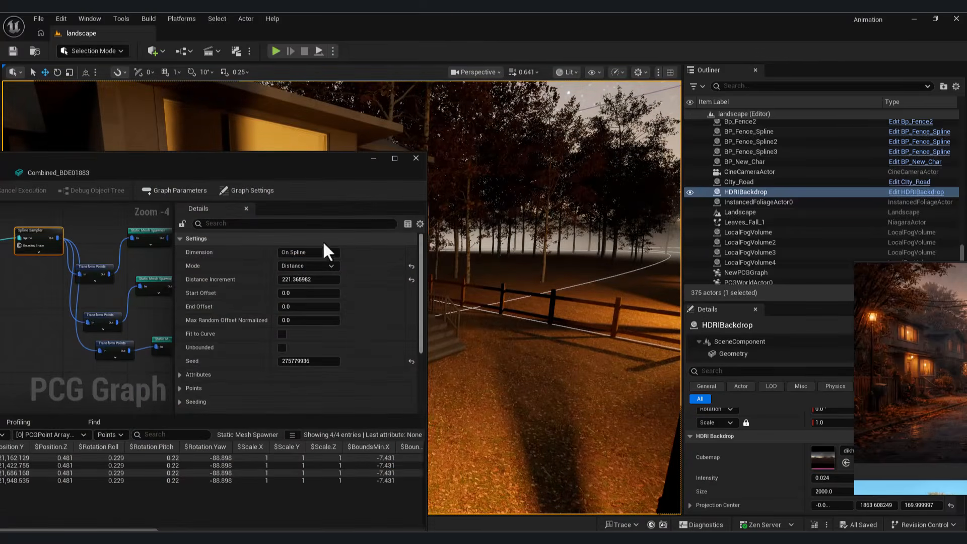
pyautogui.click(395, 158)
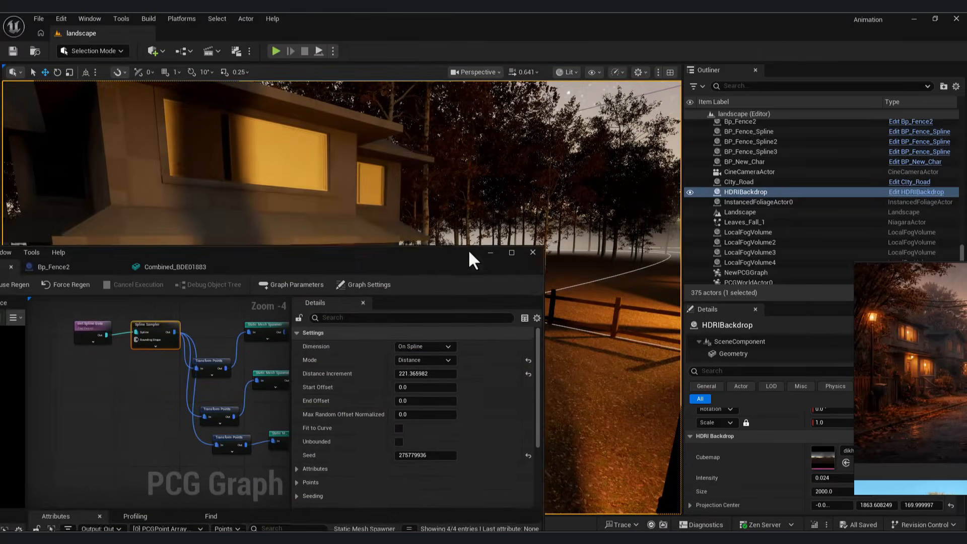
pyautogui.click(258, 361)
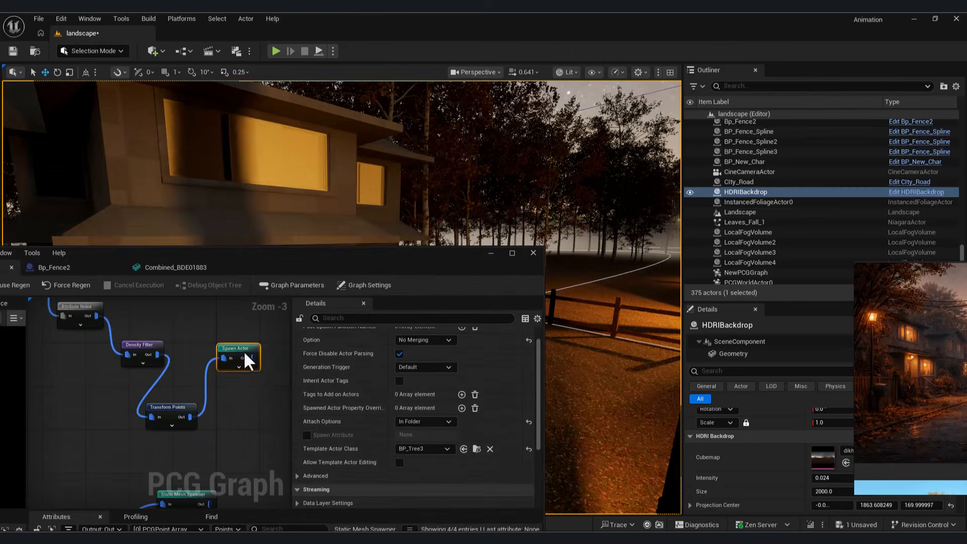
pyautogui.click(493, 258)
pyautogui.moveTo(474, 282); pyautogui.dragTo(503, 284, button='right')
pyautogui.moveTo(342, 297); pyautogui.dragTo(272, 310, button='right')
pyautogui.moveTo(372, 203); pyautogui.dragTo(374, 202, button='right')
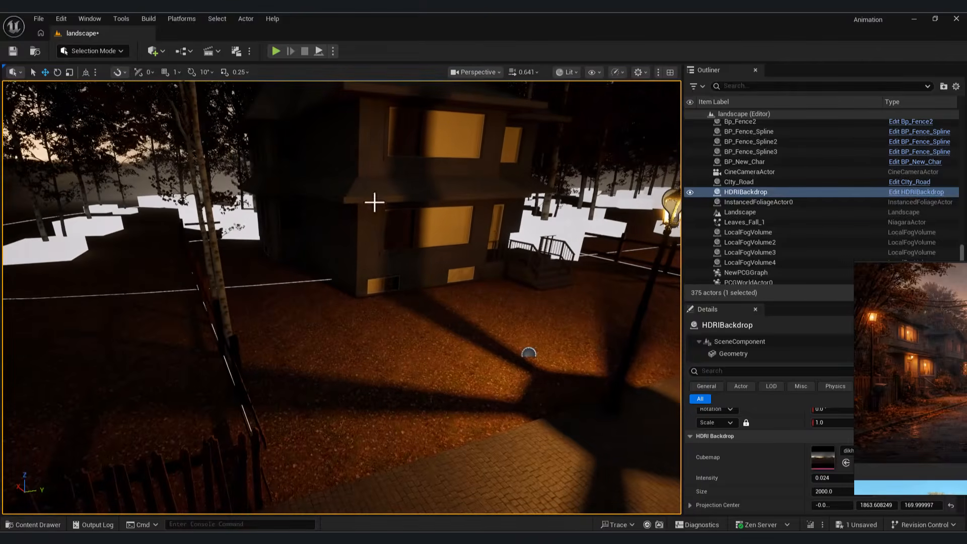
# Step: Create an Actor Blueprint class named BP_Remover in the PCg folder
pyautogui.hotkey('ctrl', 'space')
pyautogui.rightClick(574, 483)
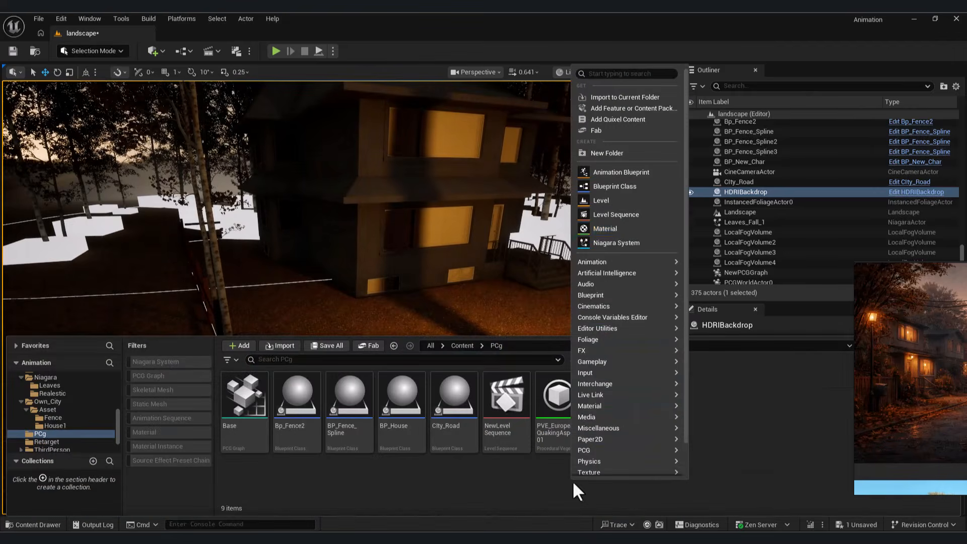
pyautogui.click(626, 189)
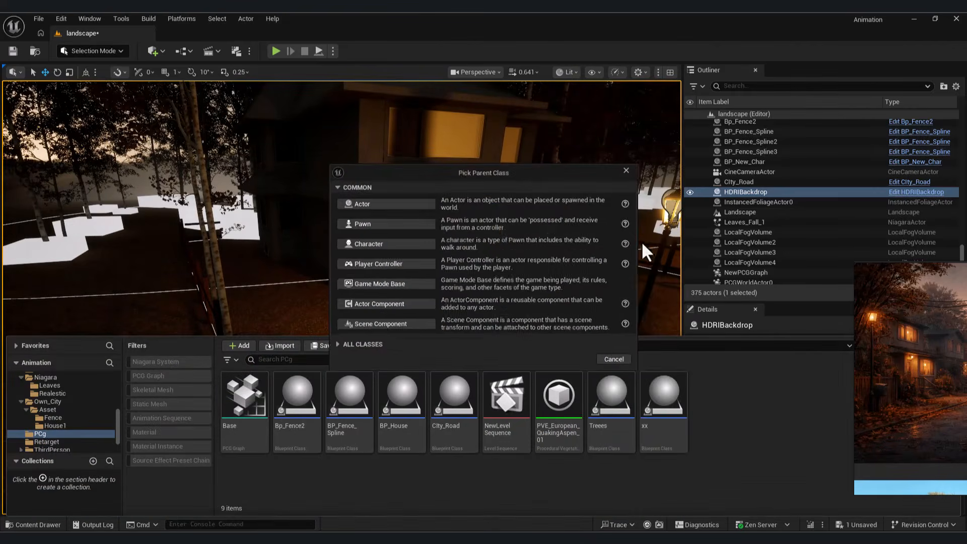
pyautogui.click(352, 203)
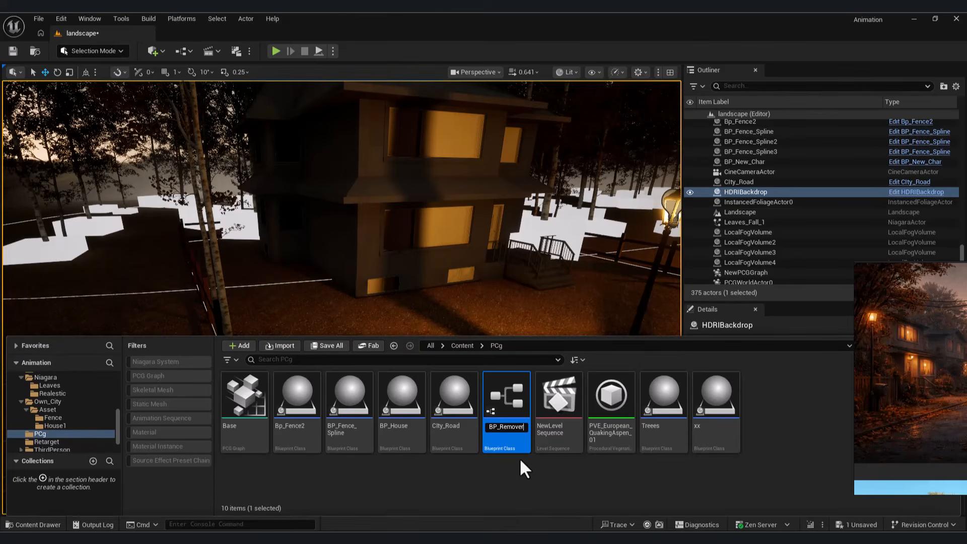
pyautogui.press('Return')
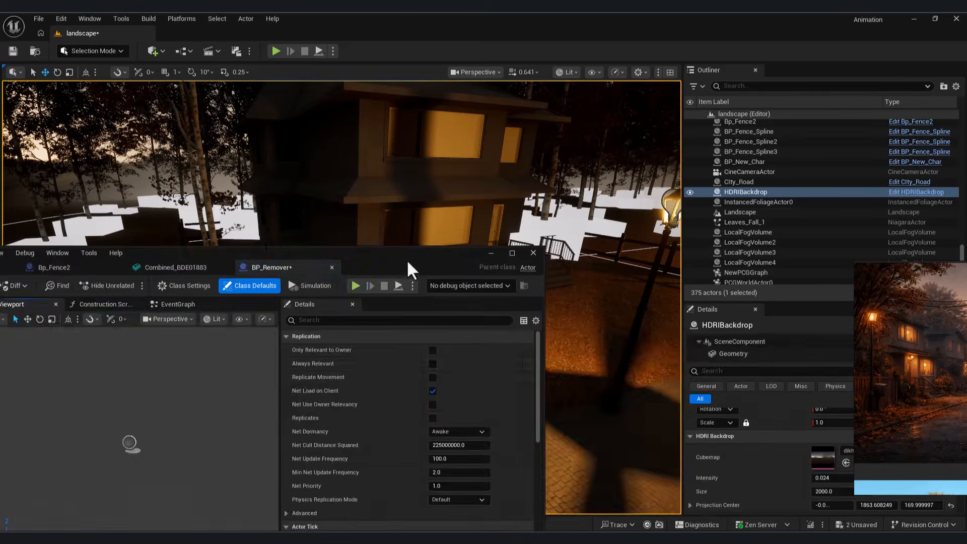
# Step: Add a Spline component to BP_Remover, keeping the default name Spline
pyautogui.moveTo(407, 259); pyautogui.dragTo(699, 142)
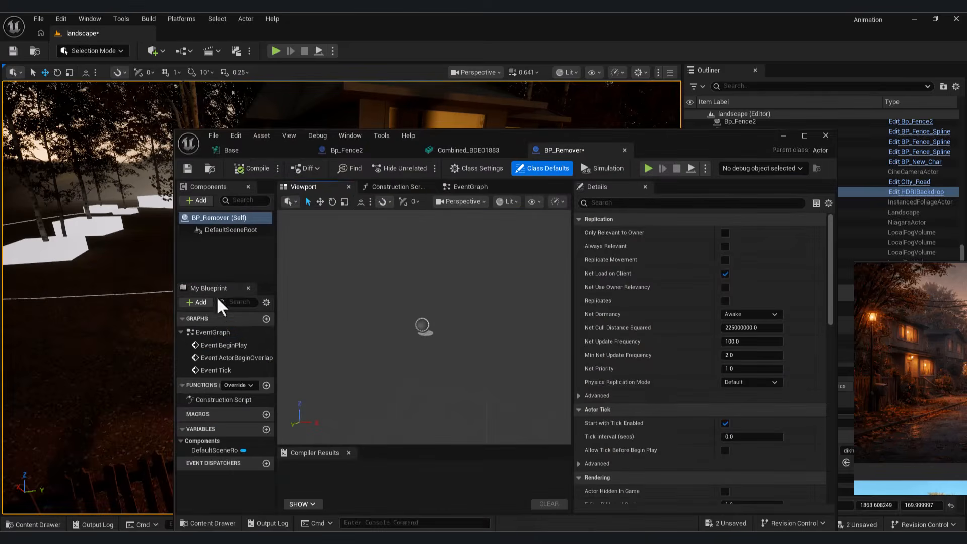
pyautogui.click(197, 201)
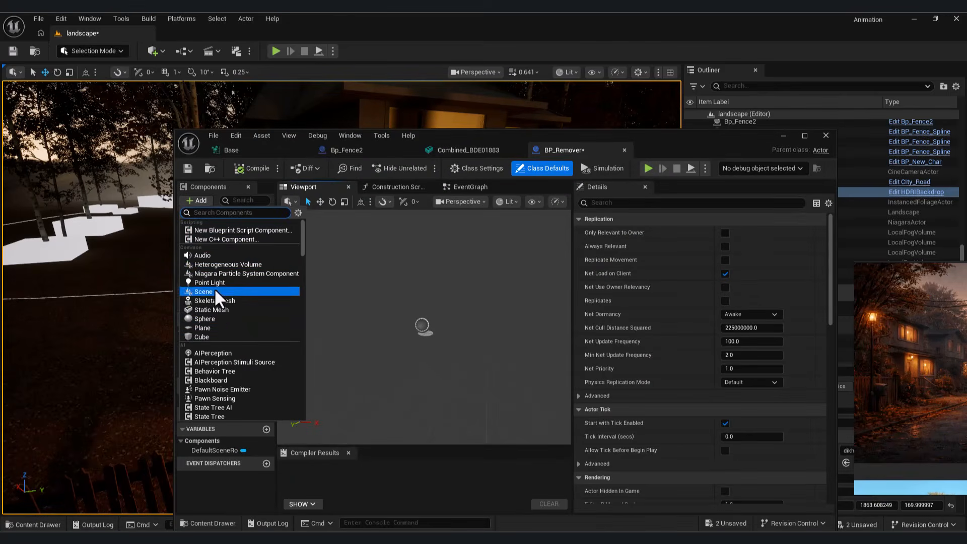
pyautogui.write('sp')
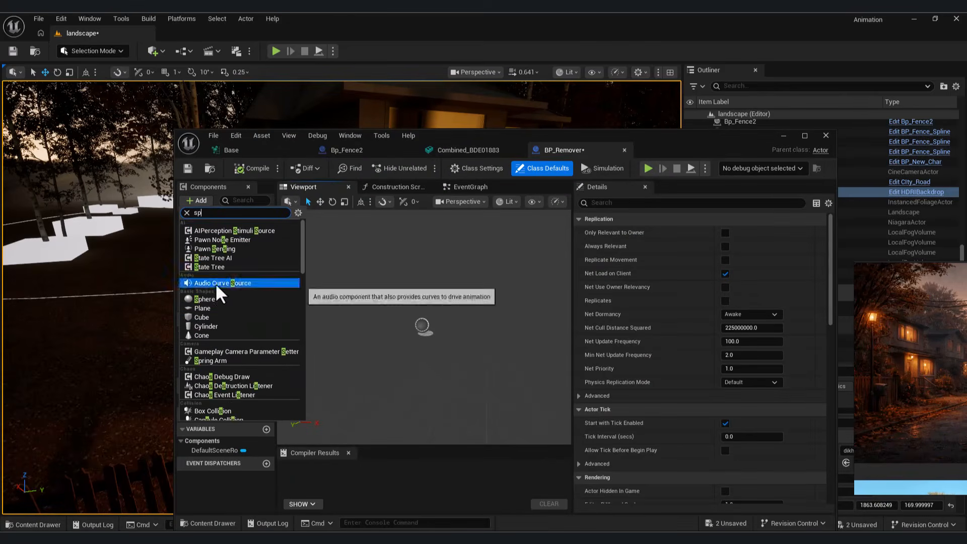
pyautogui.write('li')
pyautogui.click(217, 262)
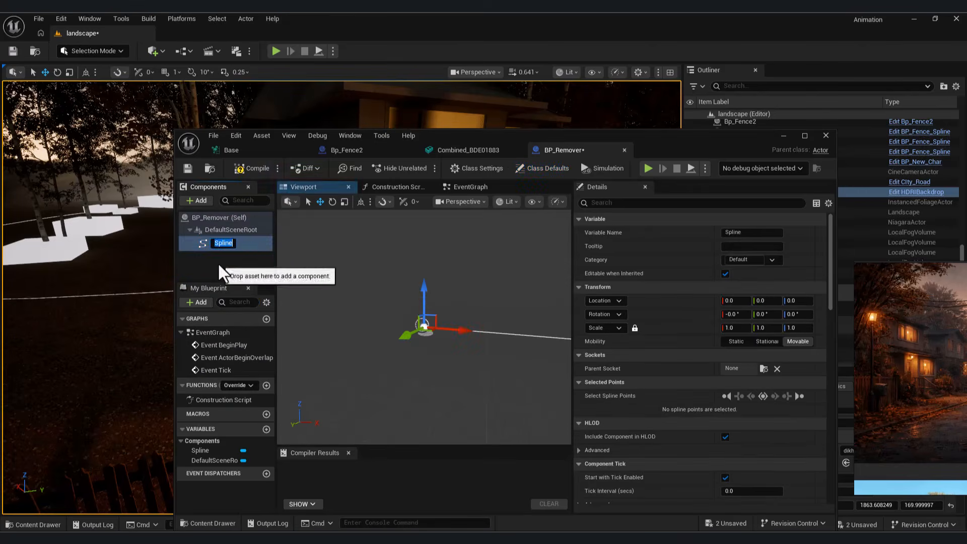
pyautogui.press('Return')
# Step: Shape the spline into a four-point outline, moving its second point to about X 314 and adding further points up to about X -26, Y 366
pyautogui.moveTo(403, 337); pyautogui.dragTo(457, 316, button='right')
pyautogui.click(439, 291)
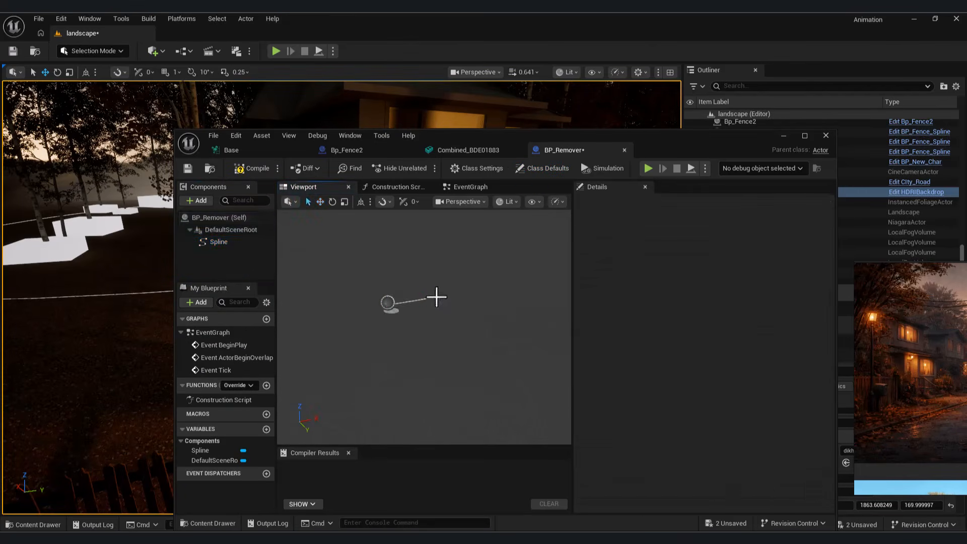
pyautogui.click(439, 297)
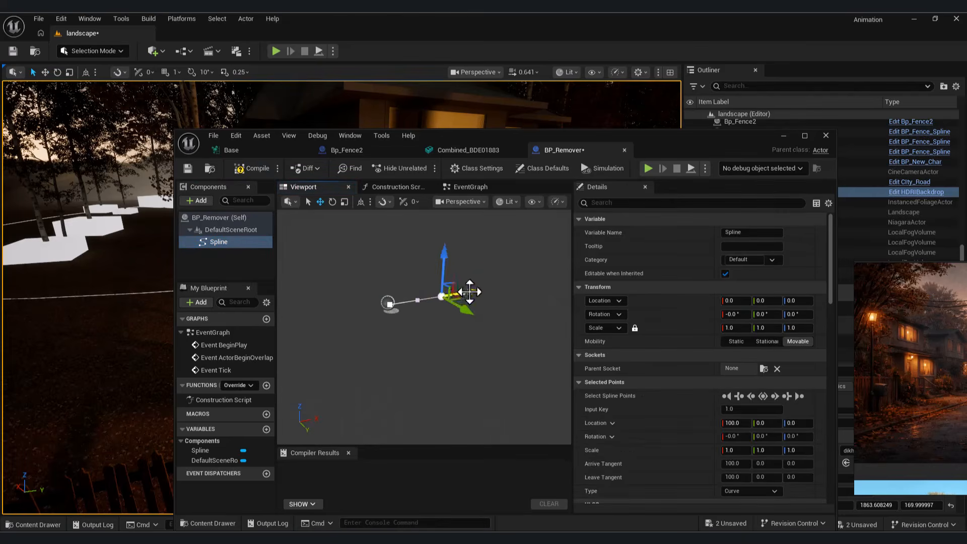
pyautogui.moveTo(469, 291); pyautogui.dragTo(538, 277)
pyautogui.moveTo(538, 280); pyautogui.dragTo(568, 285, button='right')
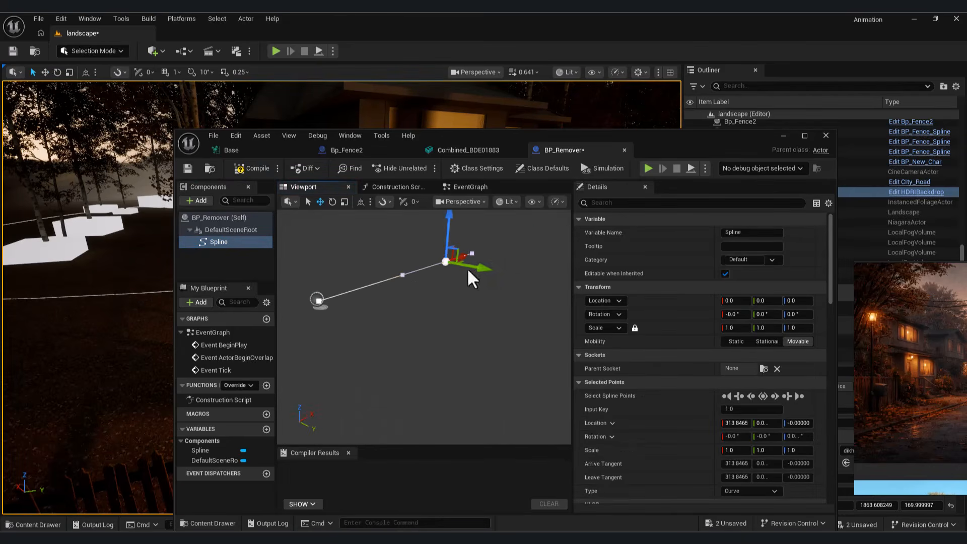
pyautogui.keyDown('alt'); pyautogui.moveTo(482, 271); pyautogui.dragTo(594, 291); pyautogui.keyUp('alt')
pyautogui.moveTo(522, 333); pyautogui.dragTo(559, 352, button='right')
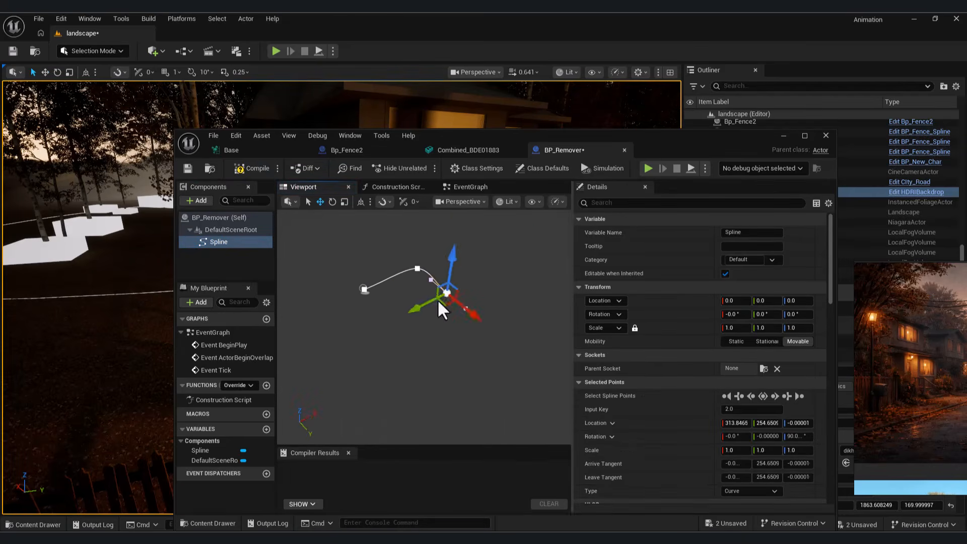
pyautogui.moveTo(473, 315); pyautogui.dragTo(370, 359)
# Step: Turn the BP_Remover spline into a closed loop and compile the blueprint
pyautogui.scroll(-5, 655, 419)
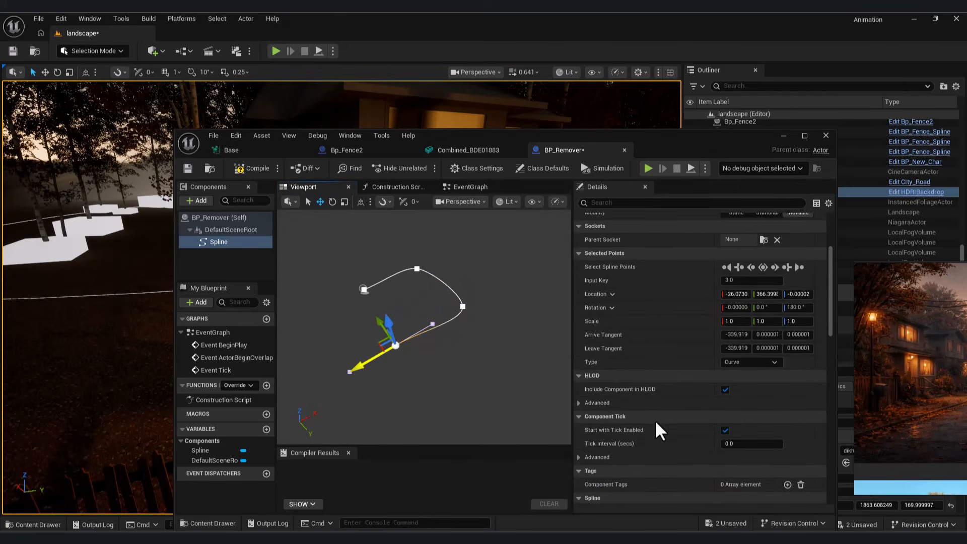
pyautogui.scroll(-5, 655, 419)
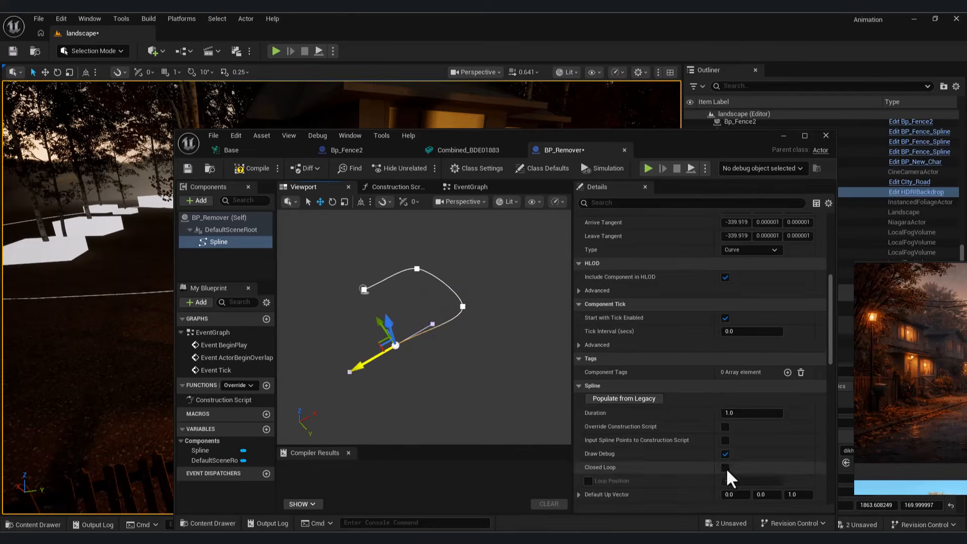
pyautogui.click(725, 467)
pyautogui.click(255, 169)
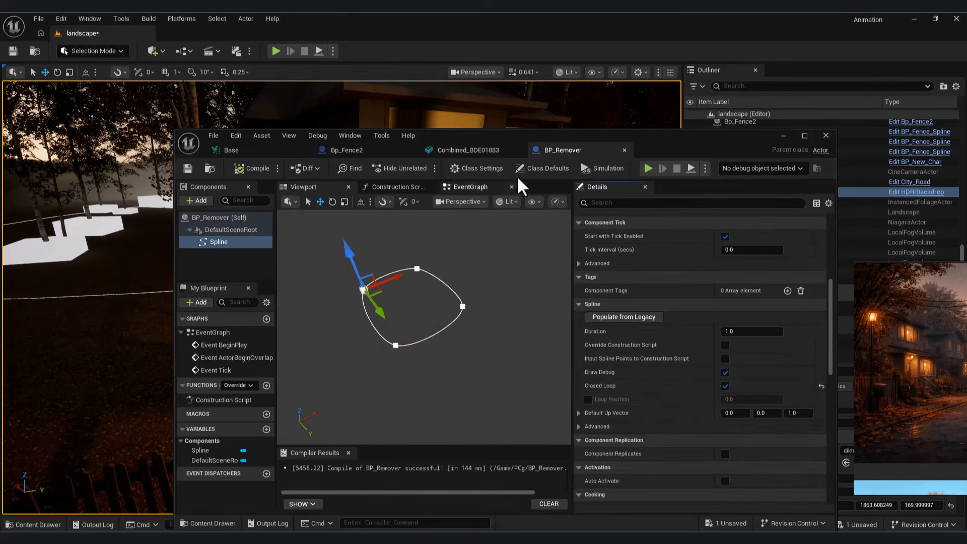
# Step: Add an actor tag named Remover in the BP_Remover class defaults
pyautogui.click(542, 168)
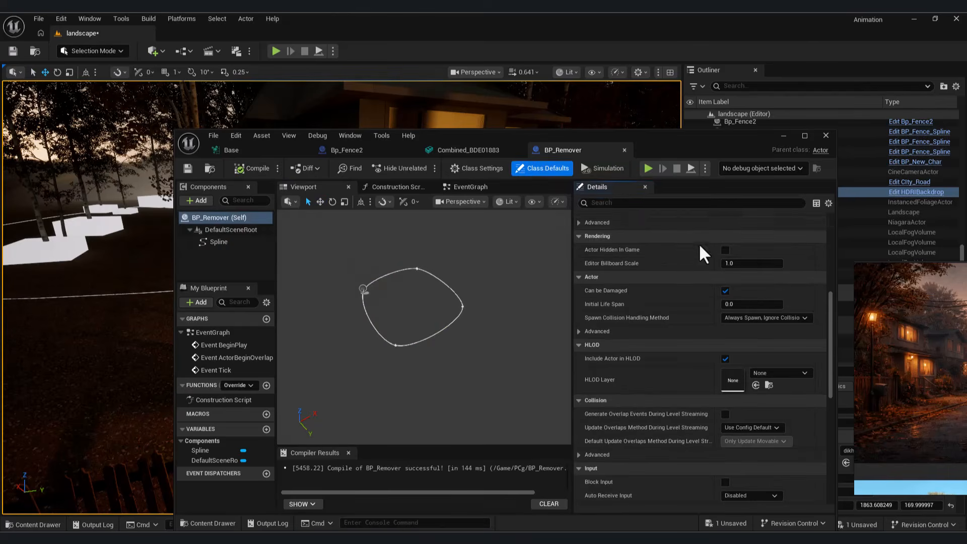
pyautogui.click(609, 205)
pyautogui.write('tag')
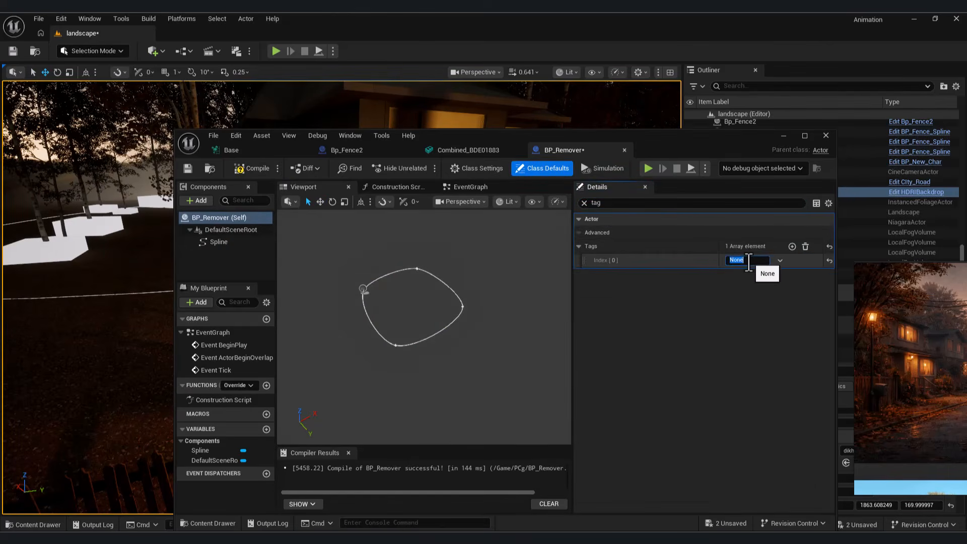
pyautogui.click(750, 261)
pyautogui.write('Remover')
pyautogui.press('Return')
pyautogui.click(747, 311)
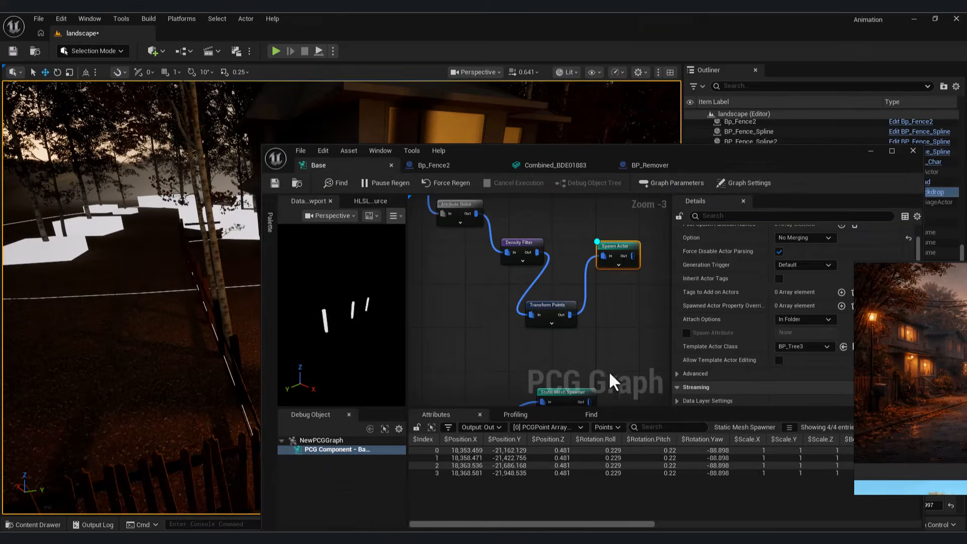
# Step: Rearrange the tree branch in the Base PCG graph, shifting Density Filter, Transform Points and Spawn Actor and lining up the Attribute Noise node
pyautogui.scroll(-4, 610, 352)
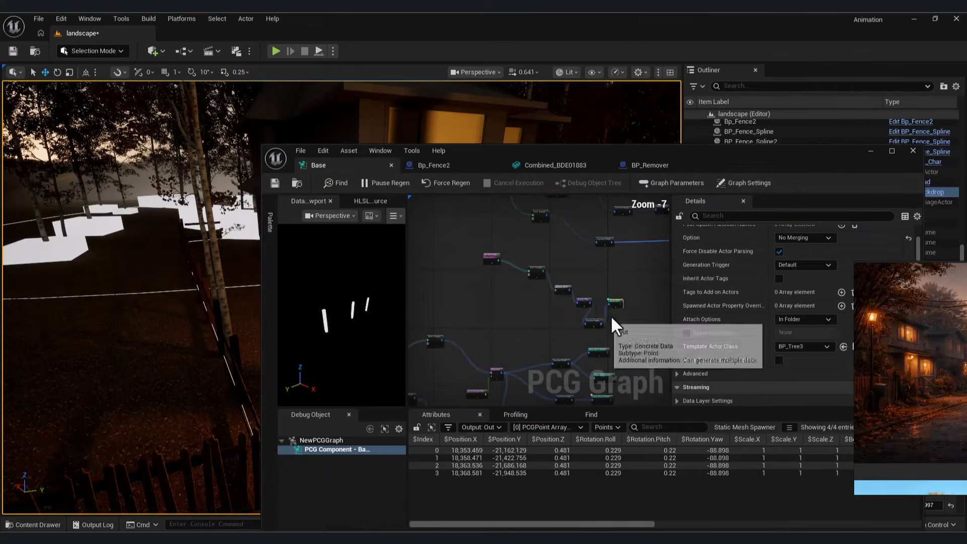
pyautogui.click(598, 319)
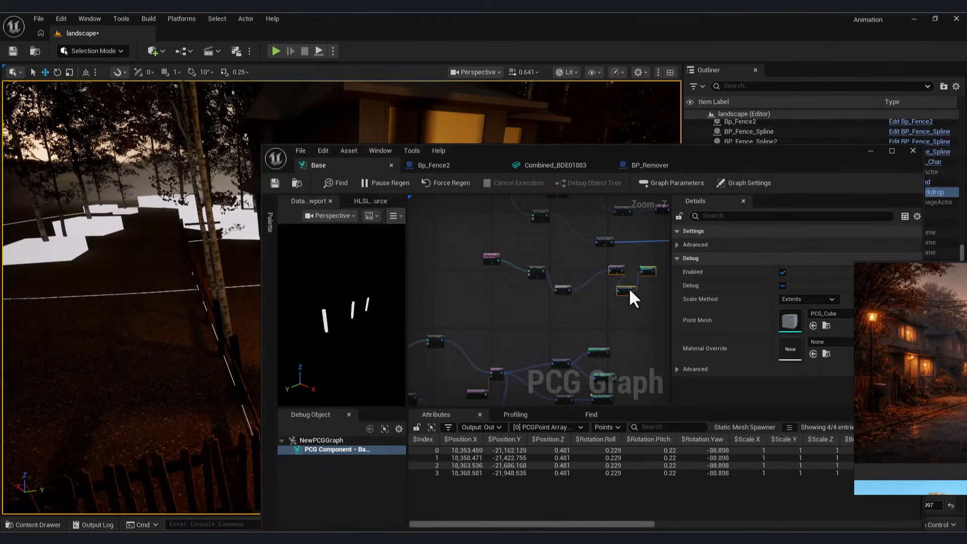
pyautogui.scroll(1, 569, 301)
pyautogui.click(572, 268)
# Step: Add a Get Spline Data node in the empty area below the tree branch of the Base graph
pyautogui.rightClick(474, 303)
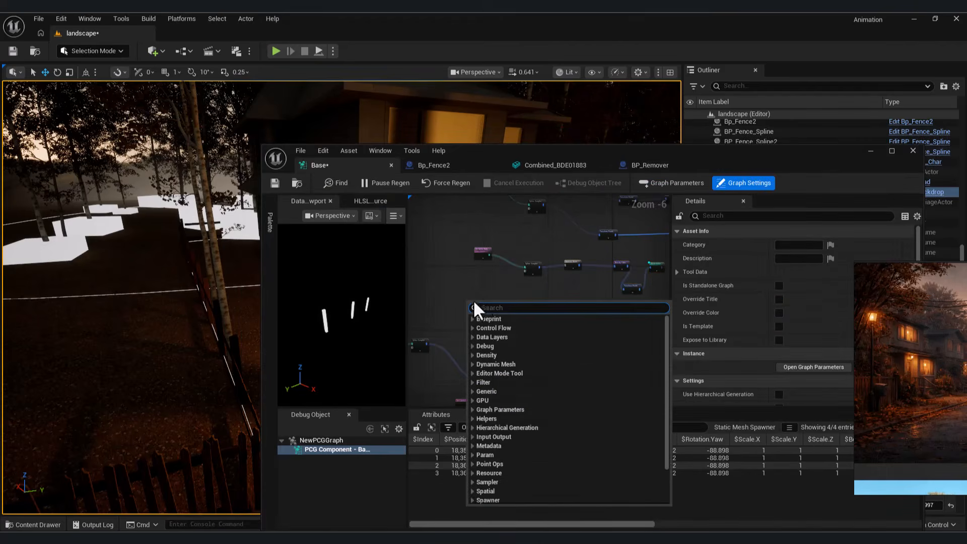
pyautogui.write('get ')
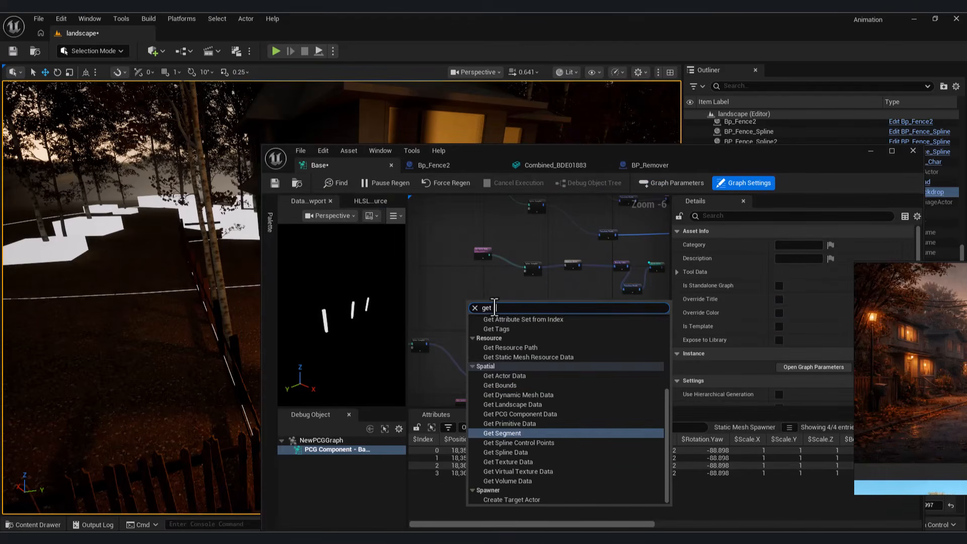
pyautogui.write('pli')
pyautogui.click(515, 338)
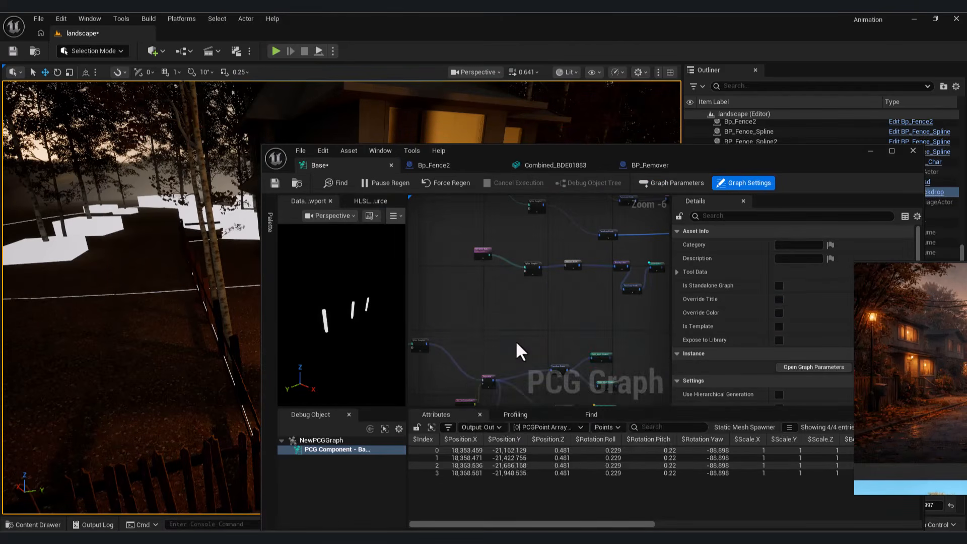
# Step: Set the new Get Spline Data node's Actor Filter to All World Actors and its Actor Selection Tag to Remover
pyautogui.scroll(4, 513, 328)
pyautogui.click(806, 247)
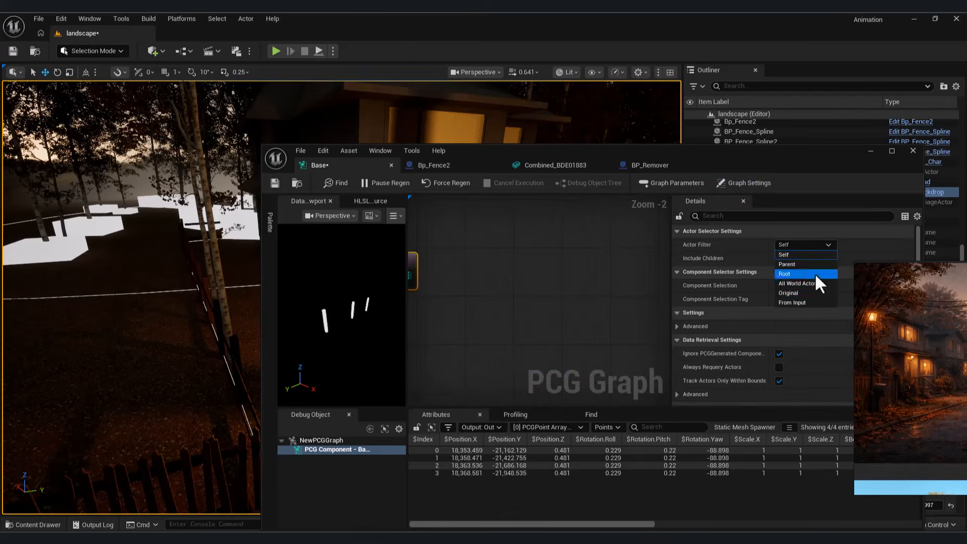
pyautogui.click(790, 283)
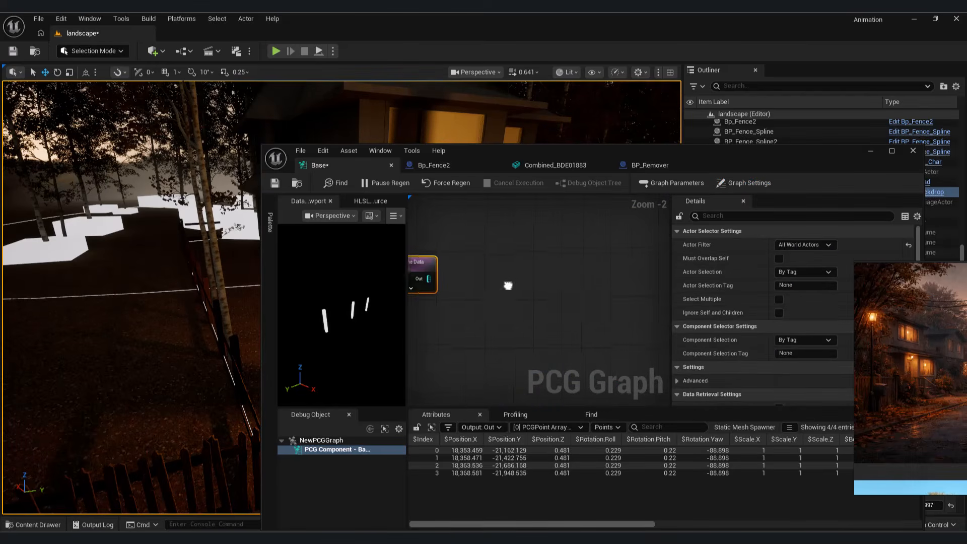
pyautogui.moveTo(507, 286); pyautogui.dragTo(560, 287, button='right')
pyautogui.click(826, 285)
pyautogui.write('Remover')
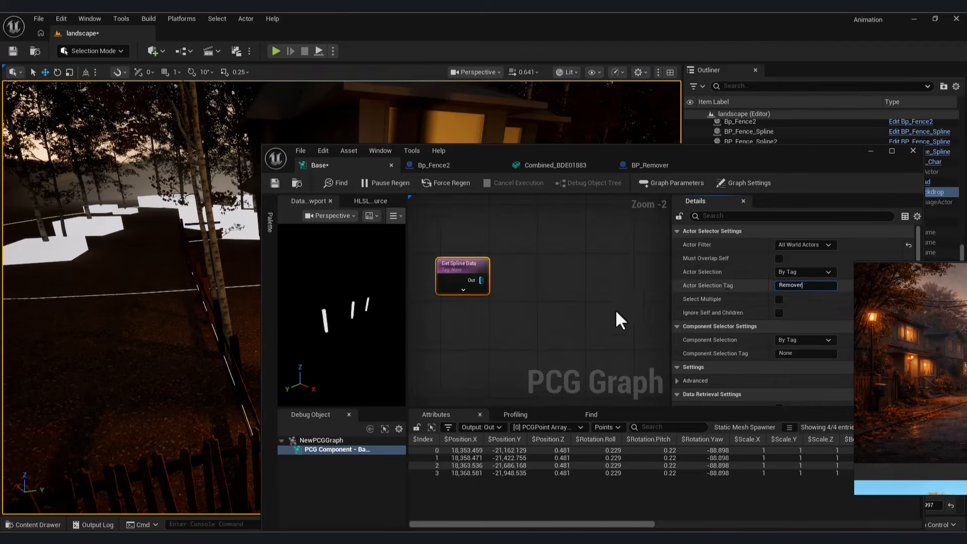
pyautogui.click(544, 317)
# Step: Add a Spline Sampler node connected to the output of the Remover Get Spline Data node
pyautogui.scroll(-2, 514, 297)
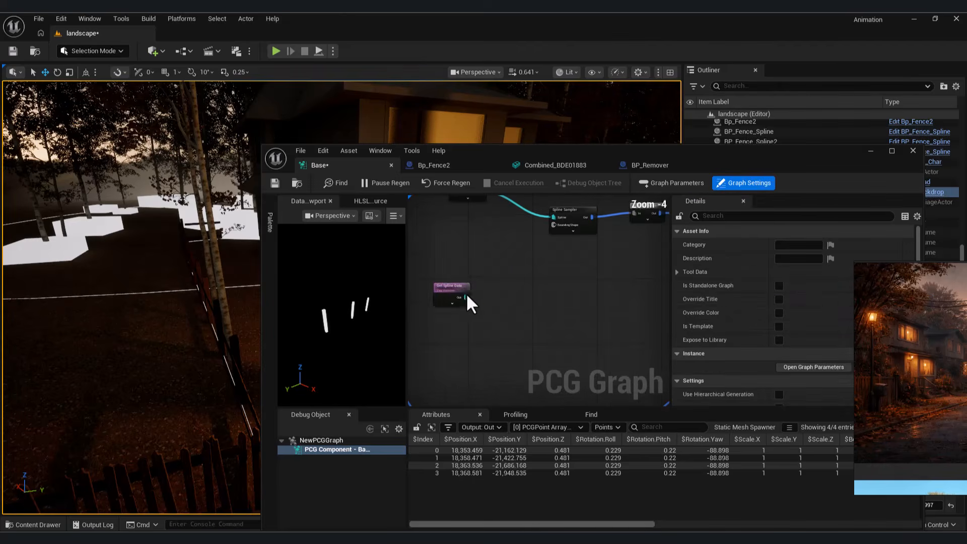
pyautogui.click(464, 285)
pyautogui.moveTo(475, 294); pyautogui.dragTo(533, 303)
pyautogui.write('s')
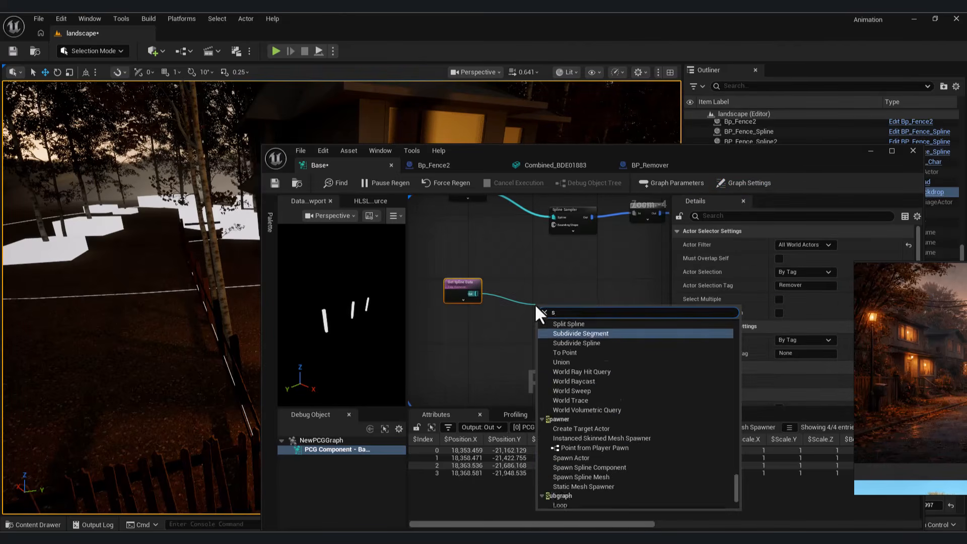
pyautogui.write('pli')
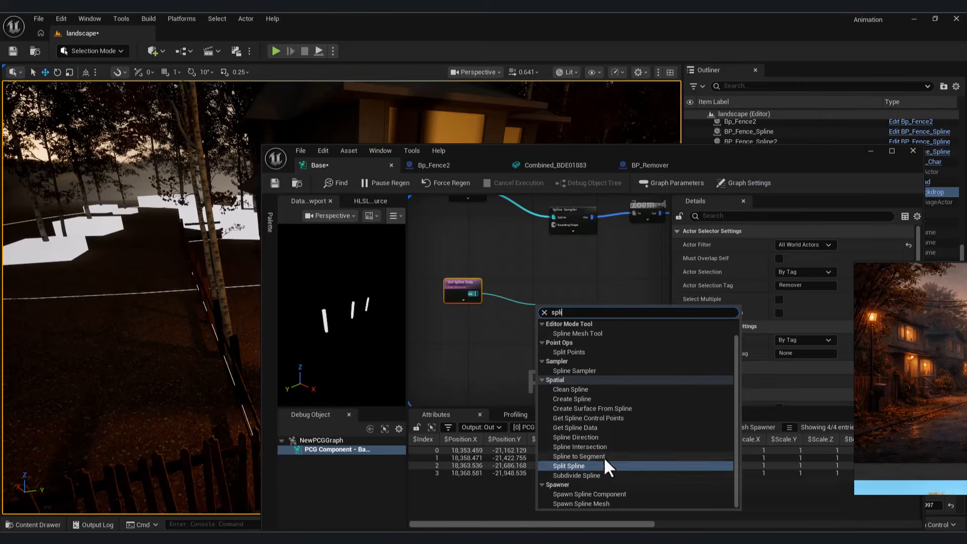
pyautogui.write('ne')
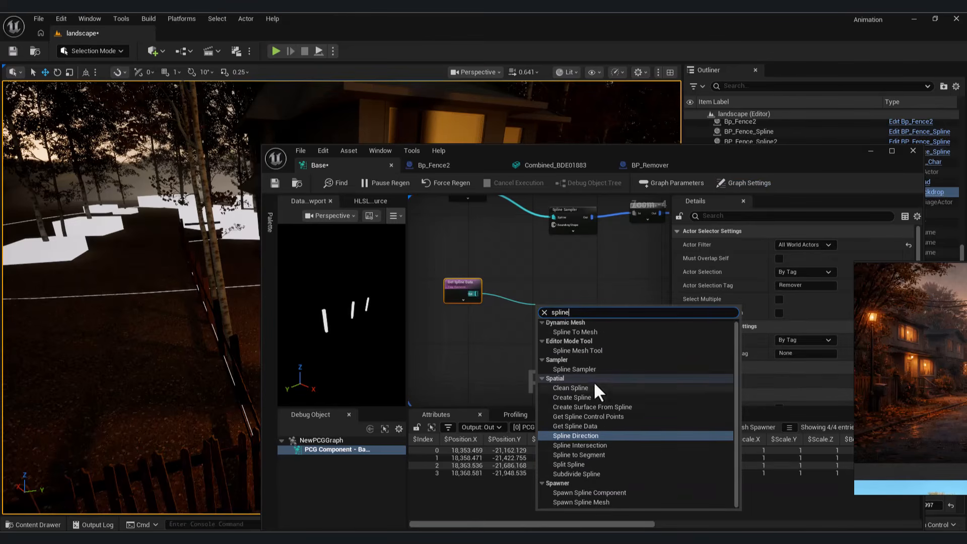
pyautogui.click(574, 369)
pyautogui.scroll(1, 563, 327)
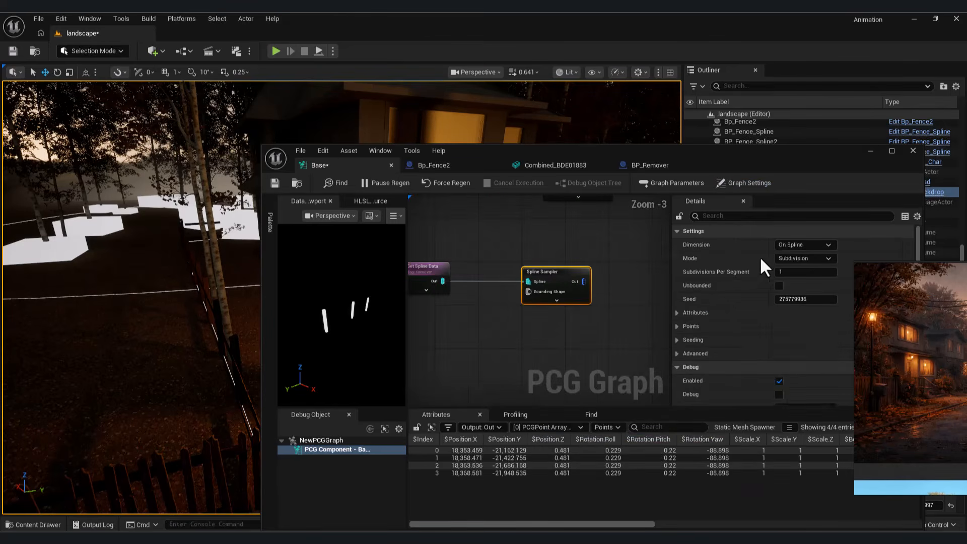
# Step: Set the new Spline Sampler's Dimension to On Interior
pyautogui.click(793, 231)
pyautogui.click(711, 233)
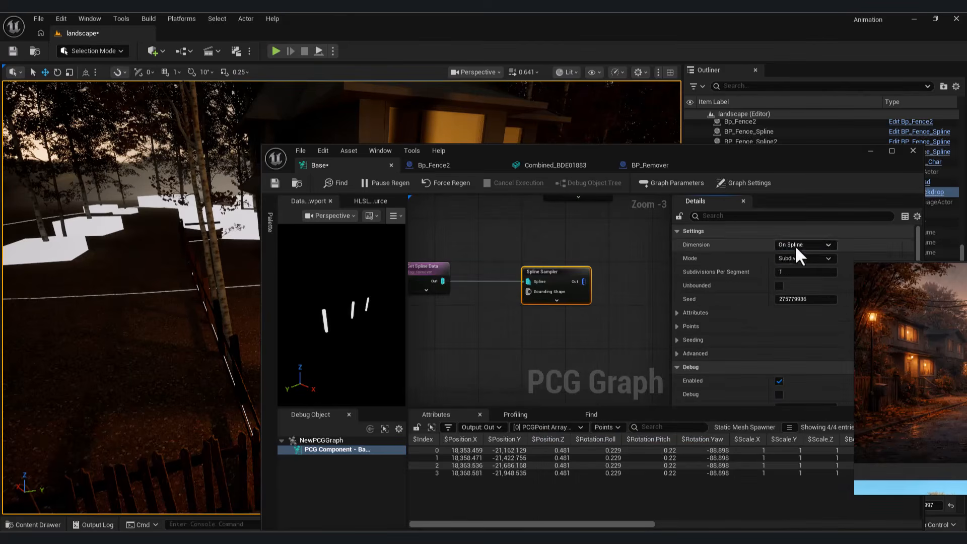
pyautogui.click(795, 245)
pyautogui.click(792, 294)
# Step: Connect a Static Mesh Spawner to the interior Spline Sampler's output and enable debug display on the spawner
pyautogui.moveTo(580, 338); pyautogui.dragTo(497, 322, button='right')
pyautogui.scroll(-1, 566, 312)
pyautogui.moveTo(491, 303); pyautogui.dragTo(571, 313)
pyautogui.write('stat')
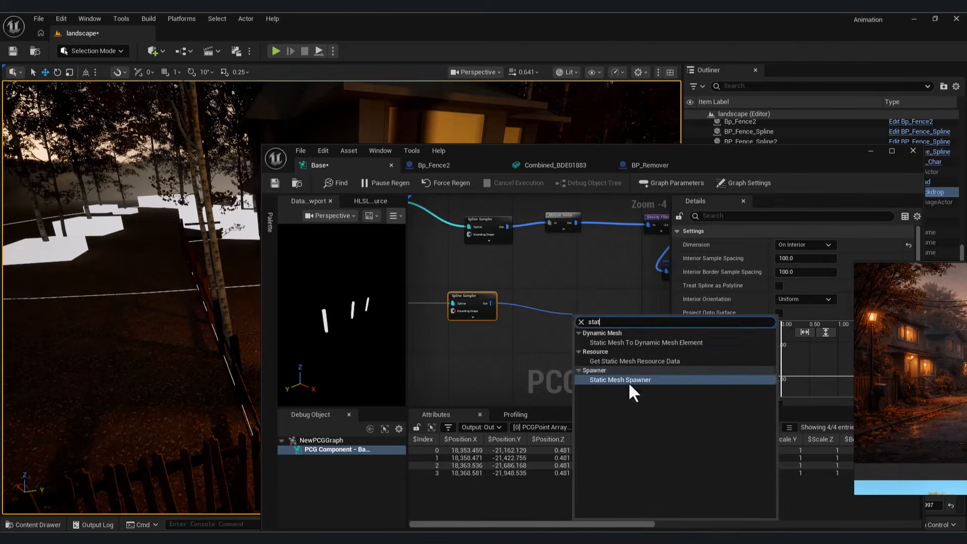
pyautogui.click(627, 381)
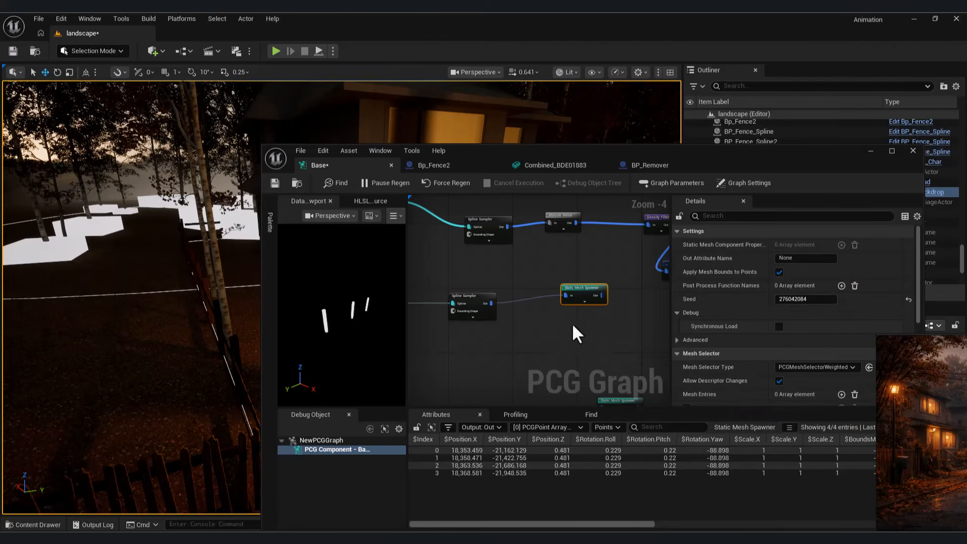
pyautogui.moveTo(570, 323); pyautogui.dragTo(582, 325, button='right')
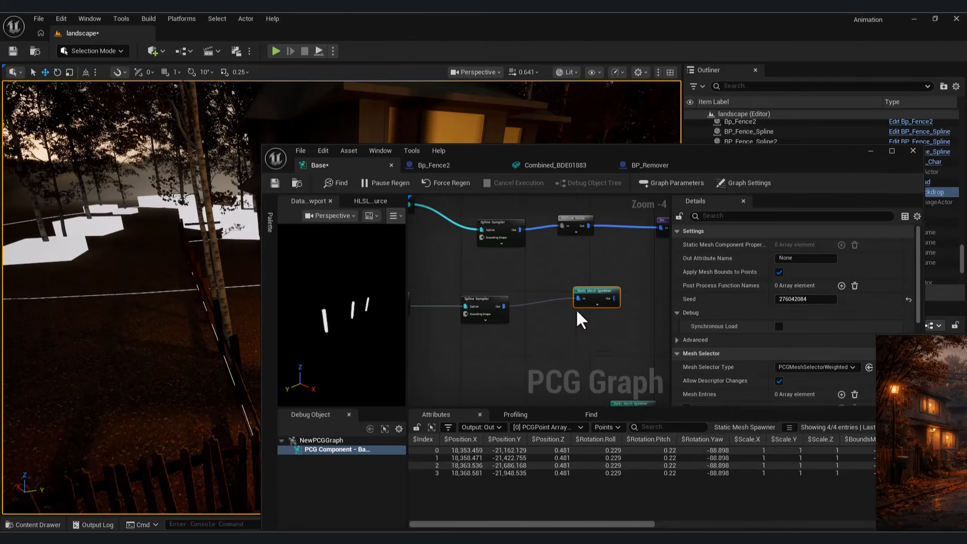
pyautogui.press('d')
# Step: Place a BP_Remover actor from the PCg folder on the ground in front of the house
pyautogui.click(871, 150)
pyautogui.click(38, 525)
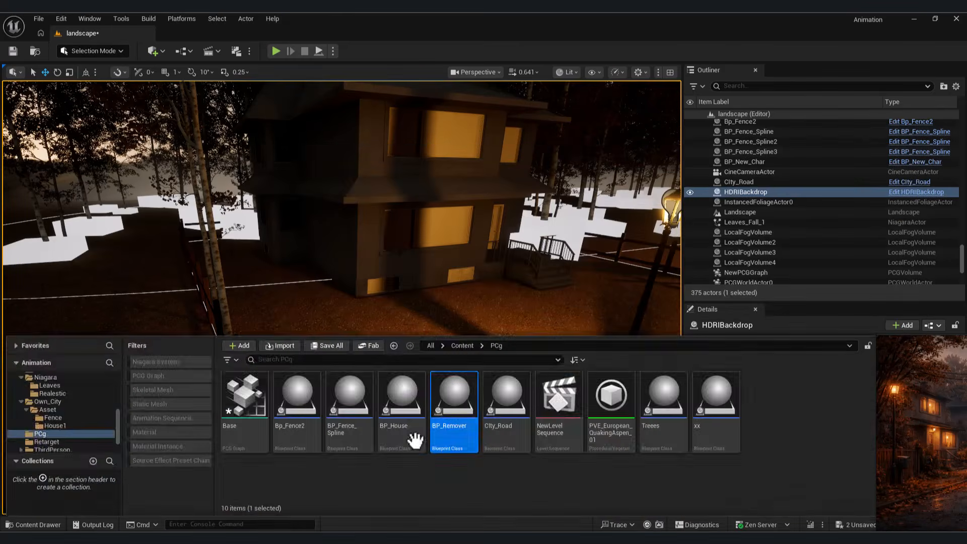
pyautogui.moveTo(456, 390); pyautogui.dragTo(371, 363)
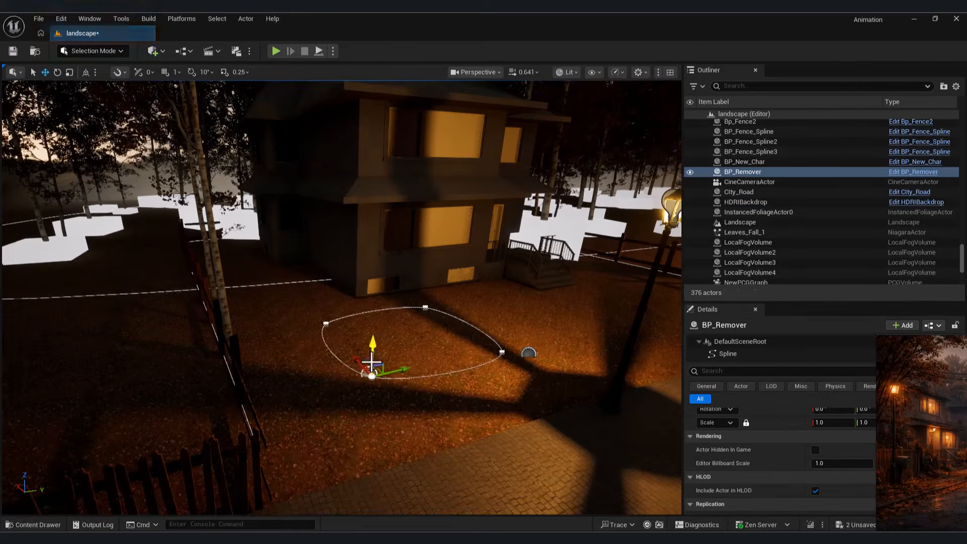
pyautogui.moveTo(399, 371); pyautogui.dragTo(410, 377, button='right')
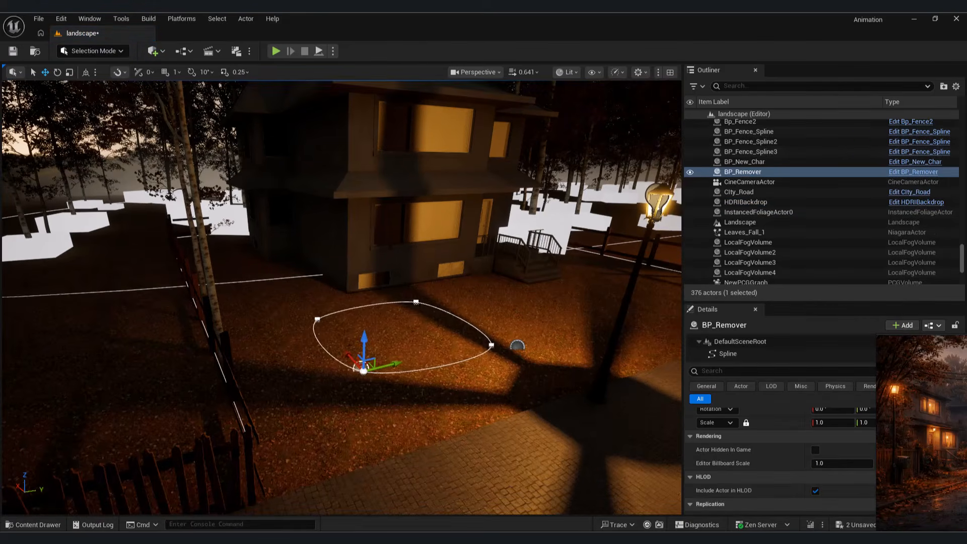
# Step: Set the interior Spline Sampler's Interior Sample Spacing and Interior Border Sample Spacing to 300 in the Base graph
pyautogui.moveTo(640, 537)
pyautogui.click(685, 482)
pyautogui.moveTo(521, 355); pyautogui.dragTo(573, 349, button='right')
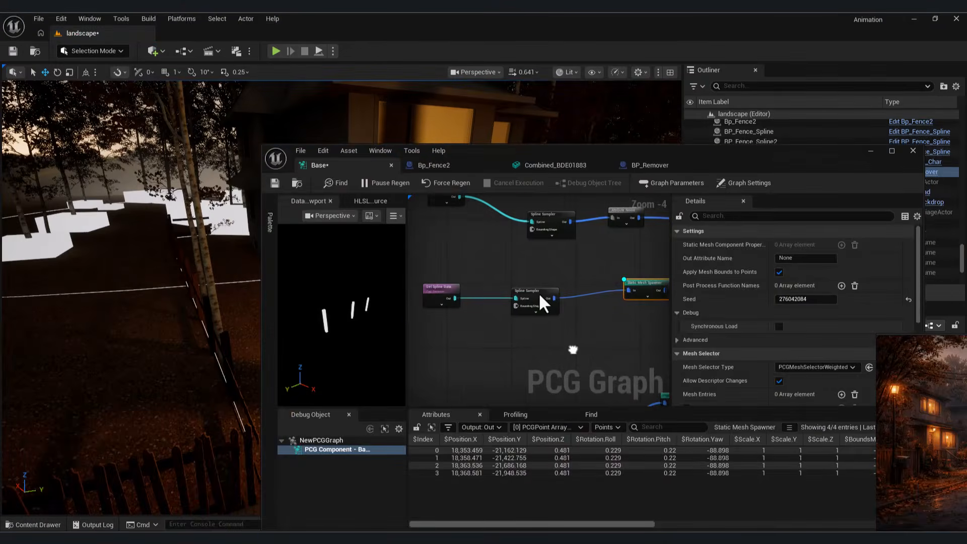
pyautogui.click(540, 295)
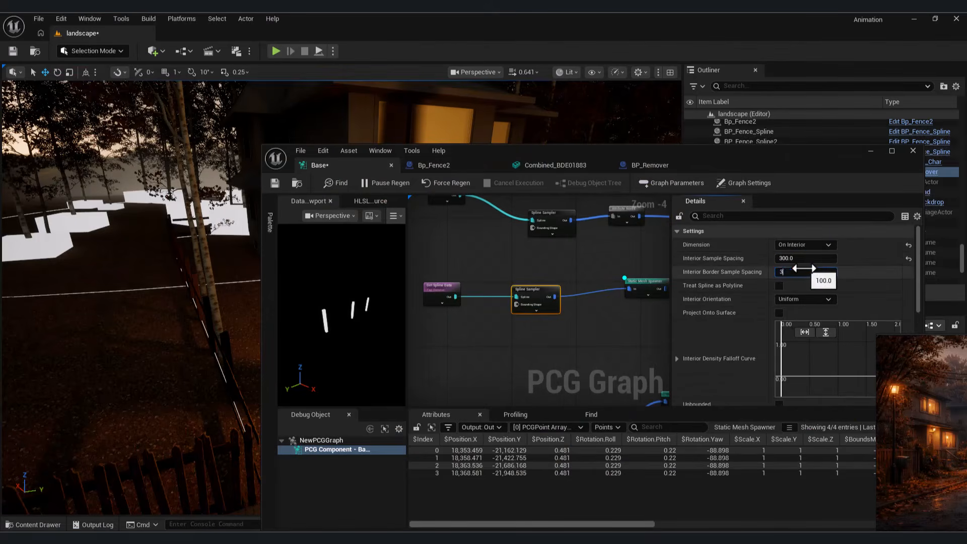
pyautogui.press('Return')
# Step: Set the interior Spline Sampler's debug Scale Method to Absolute
pyautogui.moveTo(694, 161); pyautogui.dragTo(725, 299)
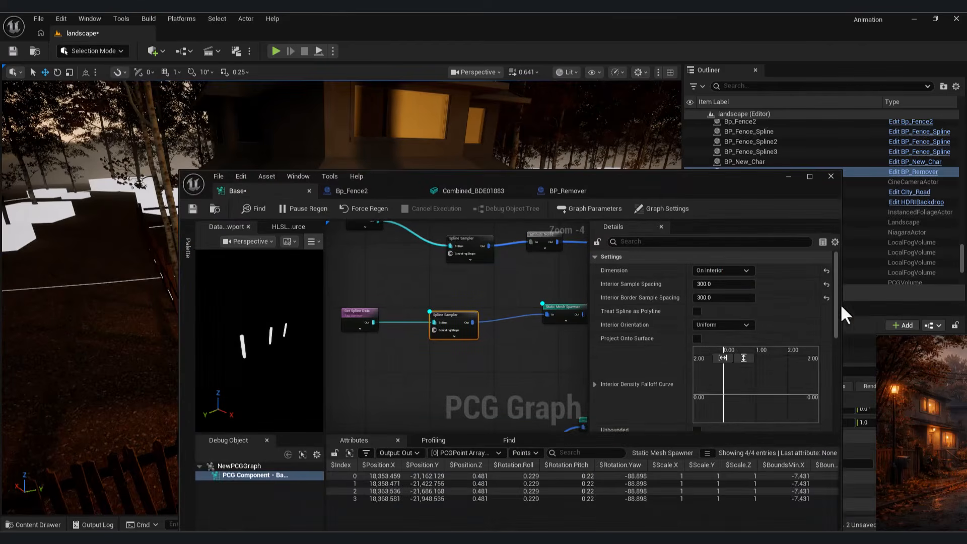
pyautogui.scroll(-3, 826, 322)
pyautogui.scroll(-4, 822, 330)
pyautogui.click(719, 354)
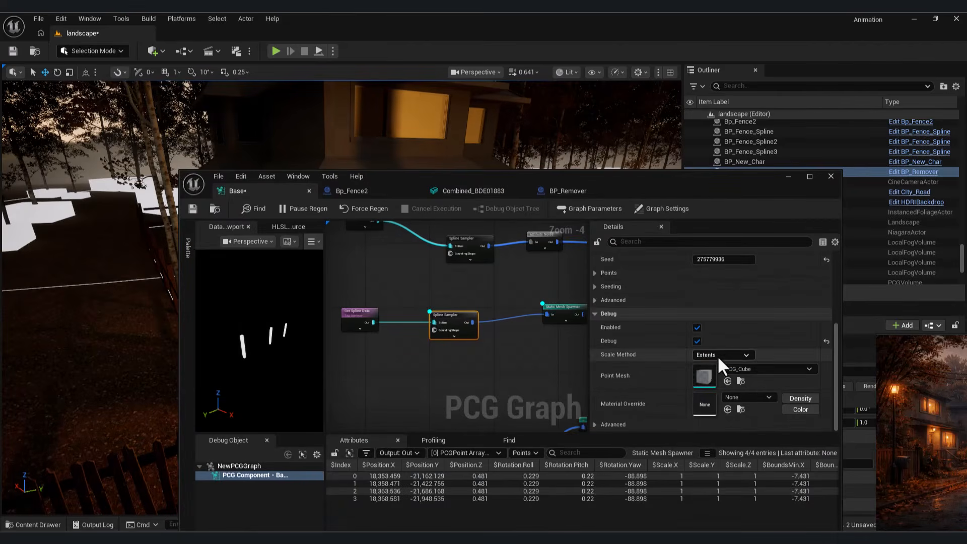
pyautogui.click(709, 374)
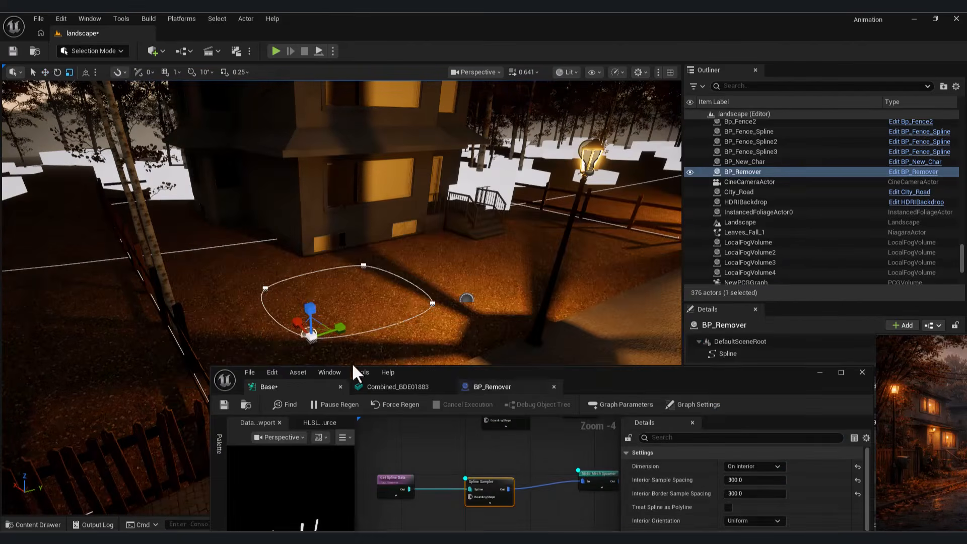
# Step: Scale the BP_Remover actor up uniformly to about 3.5
pyautogui.moveTo(314, 334); pyautogui.dragTo(383, 304)
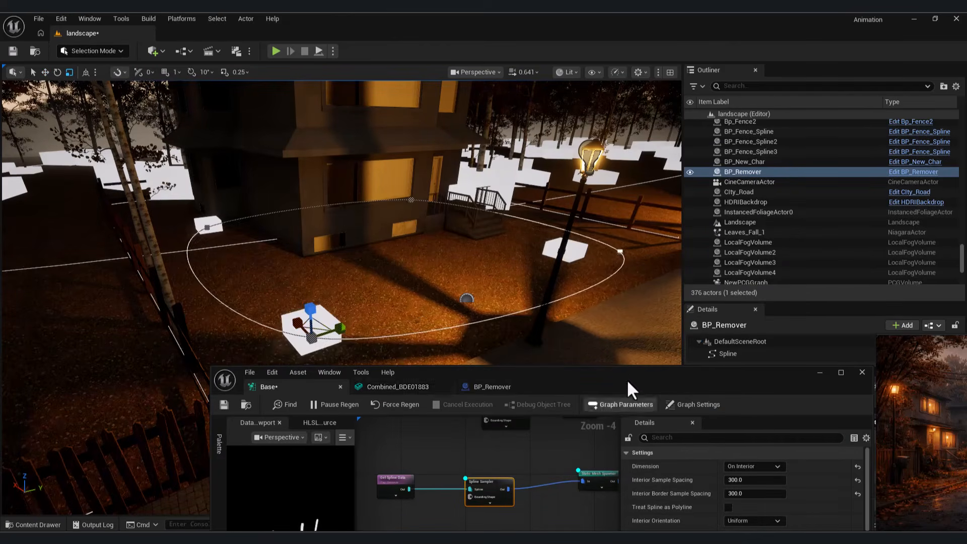
# Step: Set the interior Spline Sampler's Interior Border Sample Spacing and Interior Sample Spacing to 50
pyautogui.moveTo(626, 378); pyautogui.dragTo(749, 139)
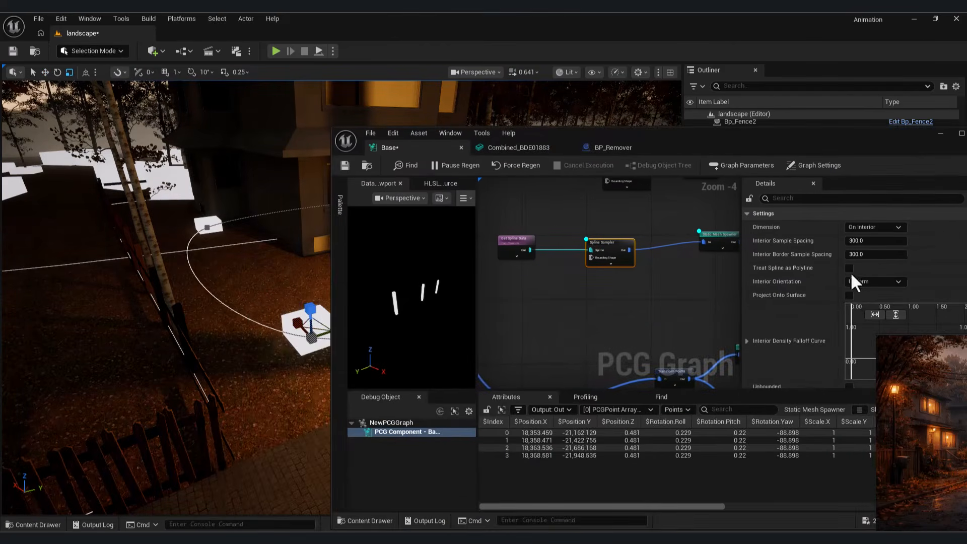
pyautogui.click(868, 256)
pyautogui.write('50')
pyautogui.press('Return')
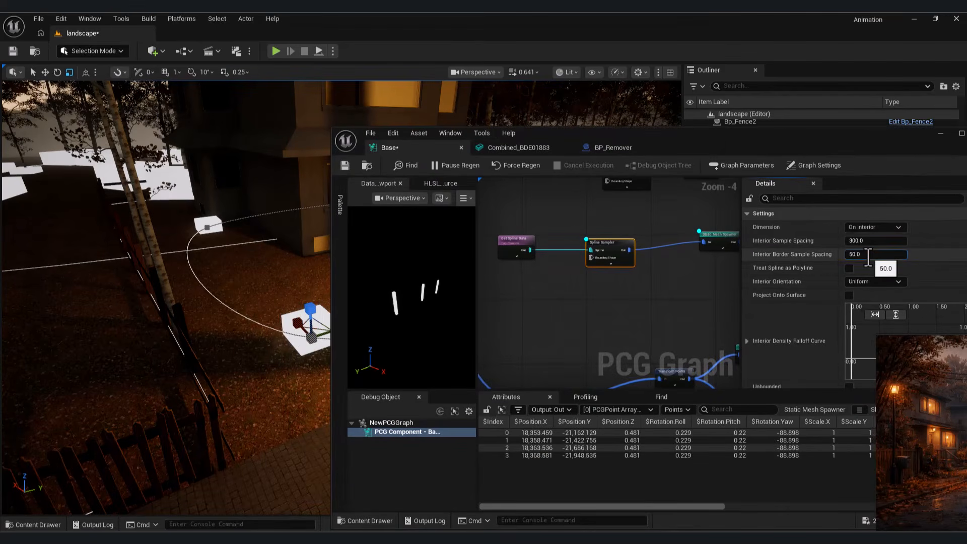
pyautogui.click(866, 245)
pyautogui.write('5')
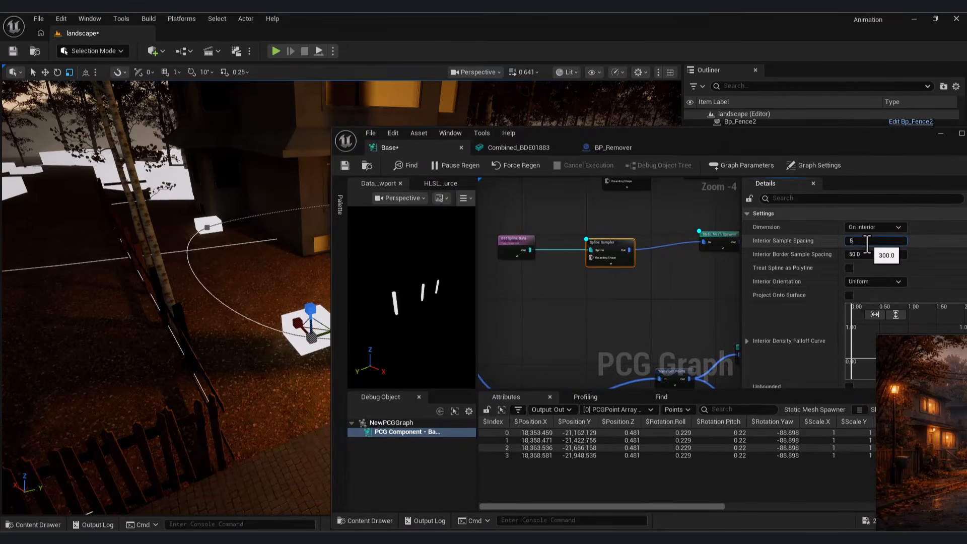
pyautogui.write('0')
pyautogui.press('Return')
# Step: Move the BP_Remover actor toward the house so that its spline loop surrounds the building
pyautogui.moveTo(844, 132); pyautogui.dragTo(743, 367)
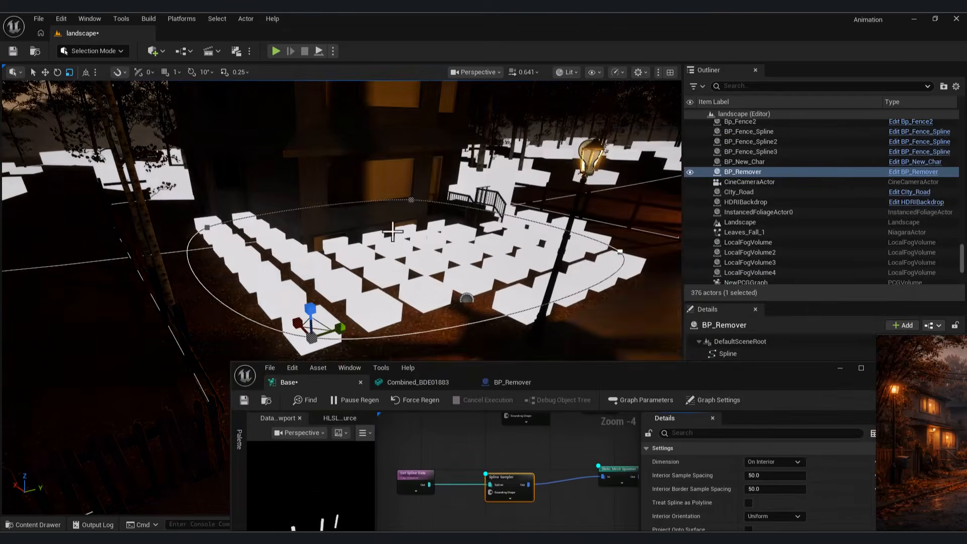
pyautogui.moveTo(393, 264); pyautogui.dragTo(355, 283, button='right')
pyautogui.press('w')
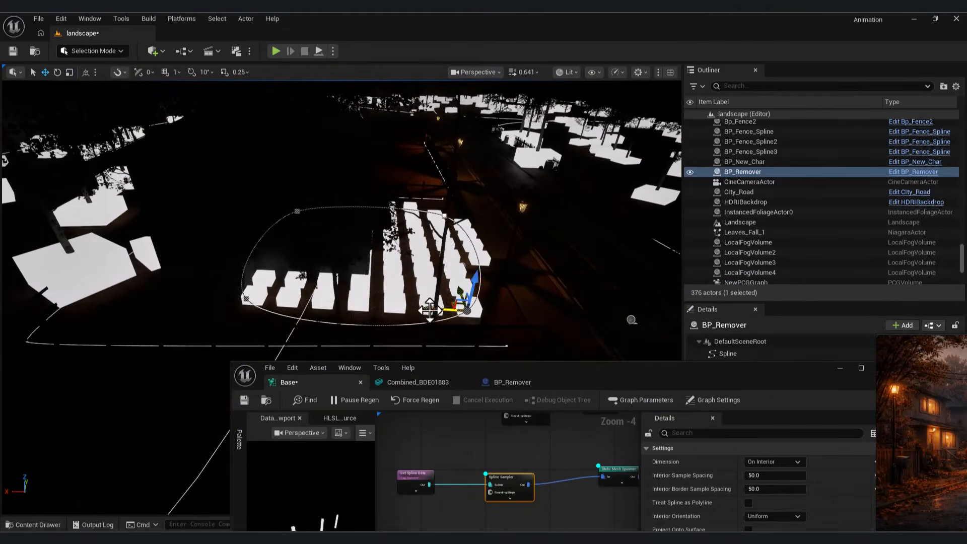
pyautogui.moveTo(431, 309); pyautogui.dragTo(321, 304)
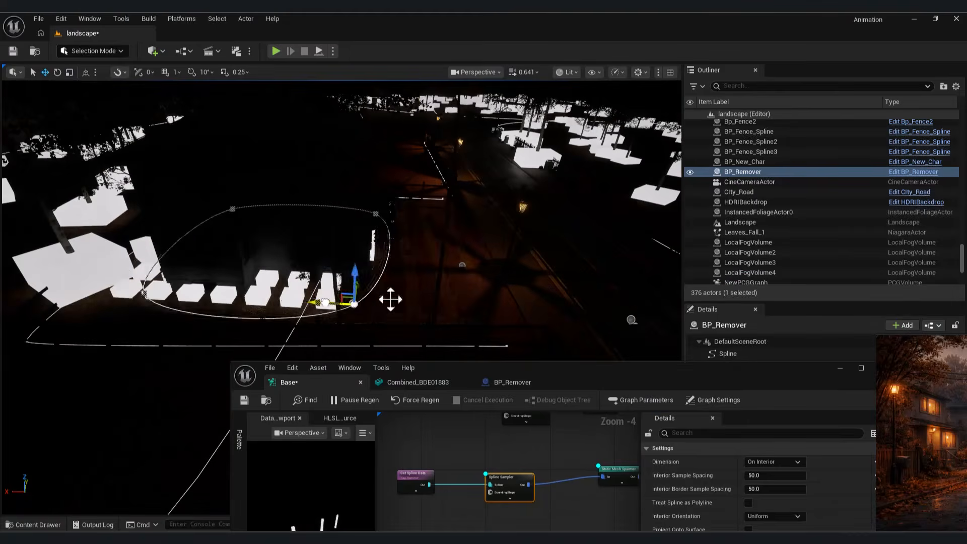
pyautogui.moveTo(390, 298); pyautogui.dragTo(413, 323, button='right')
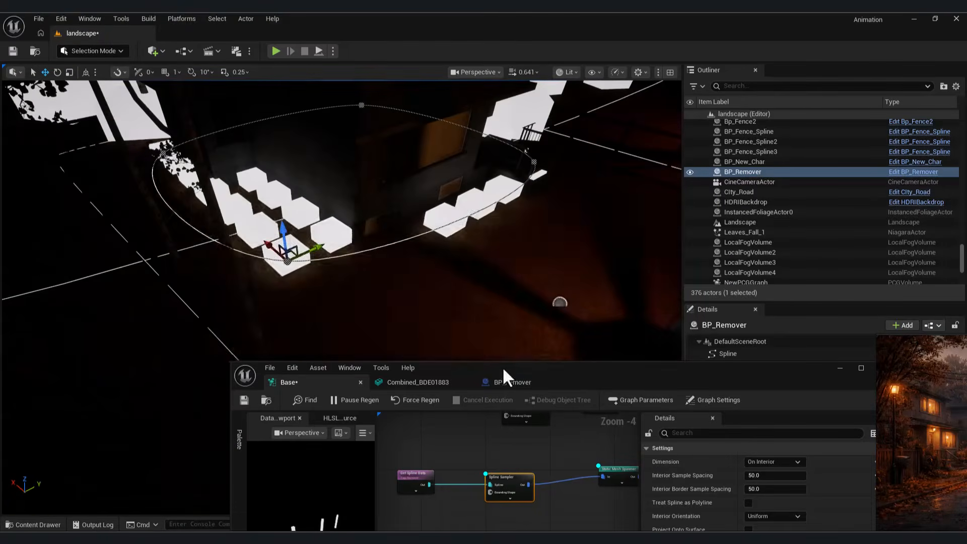
# Step: Increase the interior Spline Sampler's debug Point Scale to about 2.2
pyautogui.moveTo(502, 368); pyautogui.dragTo(453, 180)
pyautogui.scroll(-5, 741, 326)
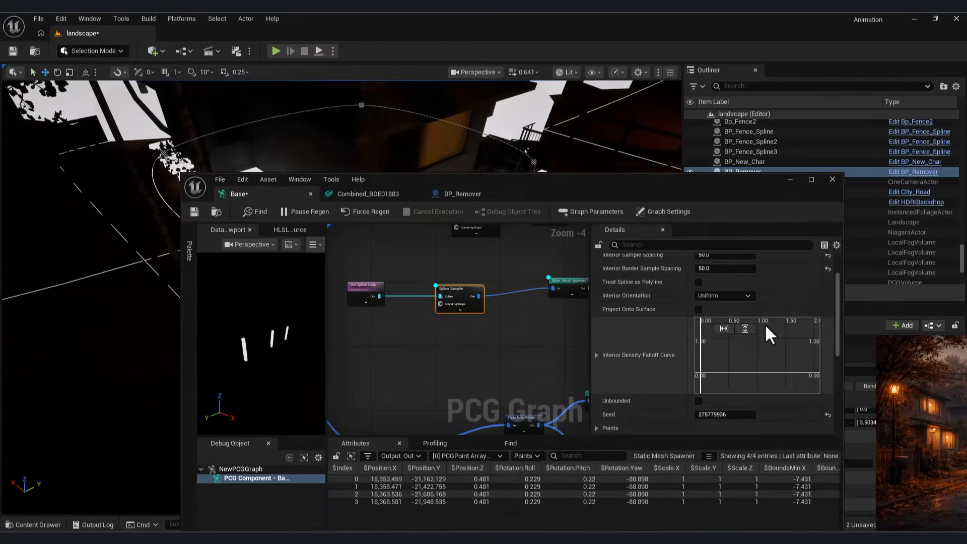
pyautogui.click(567, 280)
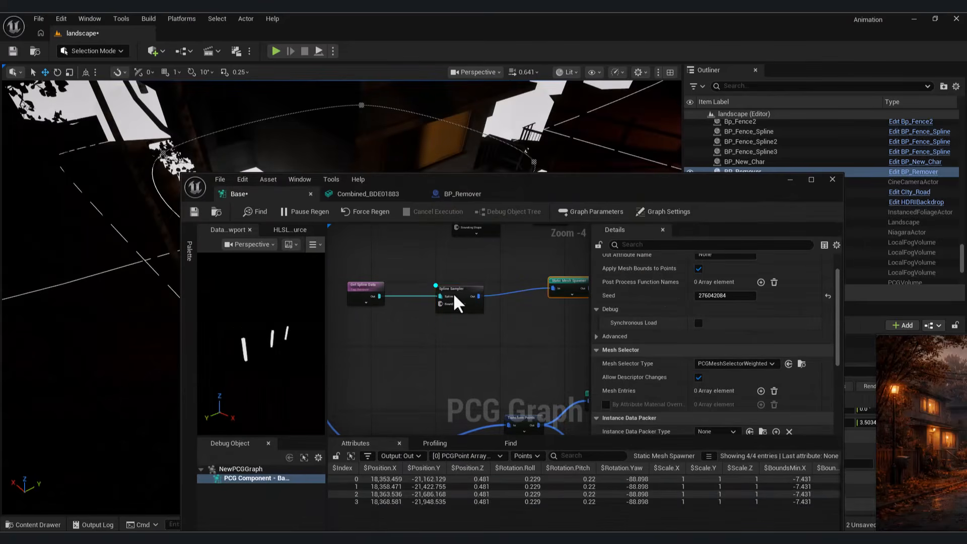
pyautogui.click(458, 298)
pyautogui.scroll(-5, 784, 426)
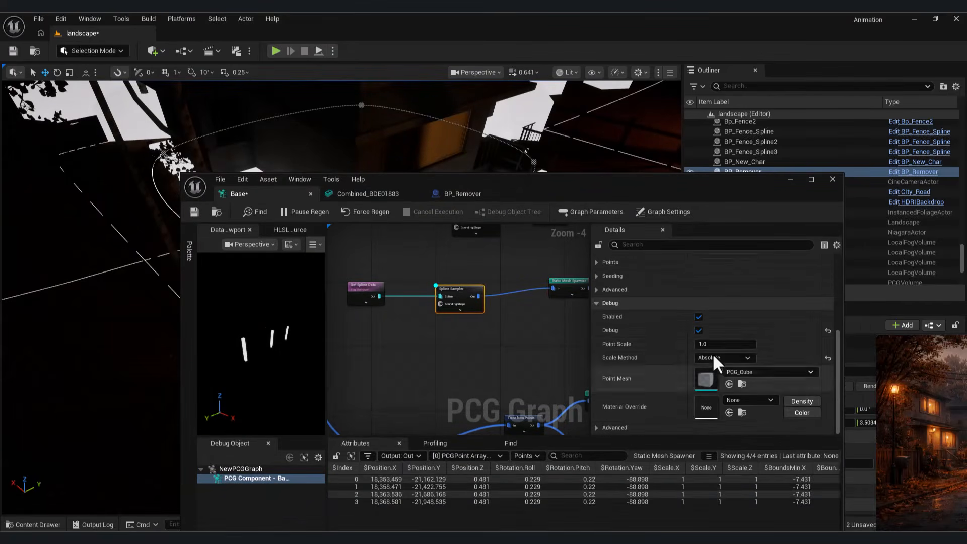
pyautogui.moveTo(708, 344); pyautogui.dragTo(745, 344)
pyautogui.click(790, 180)
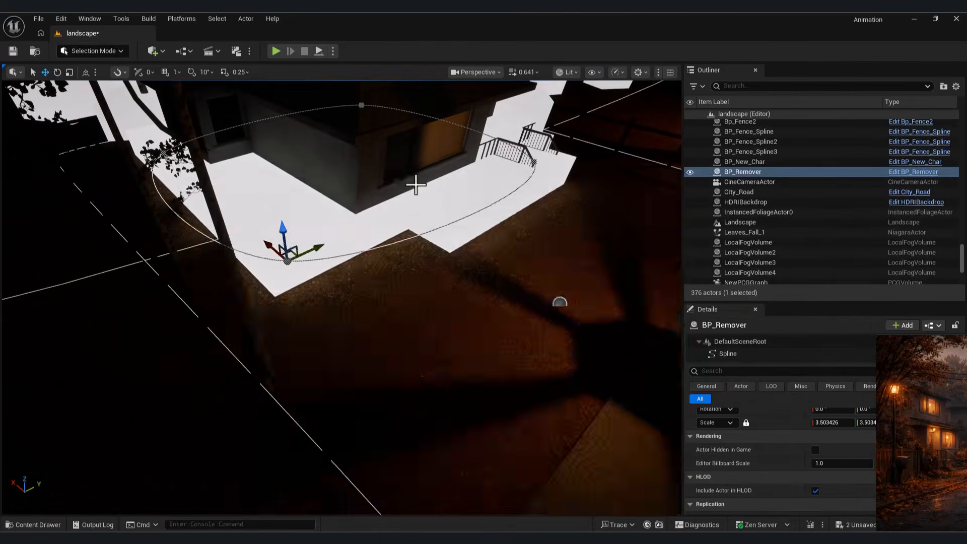
# Step: Move the BP_Remover spline's first point outward from the house to about X -165, Y -42
pyautogui.moveTo(417, 183); pyautogui.dragTo(405, 214, button='right')
pyautogui.click(307, 220)
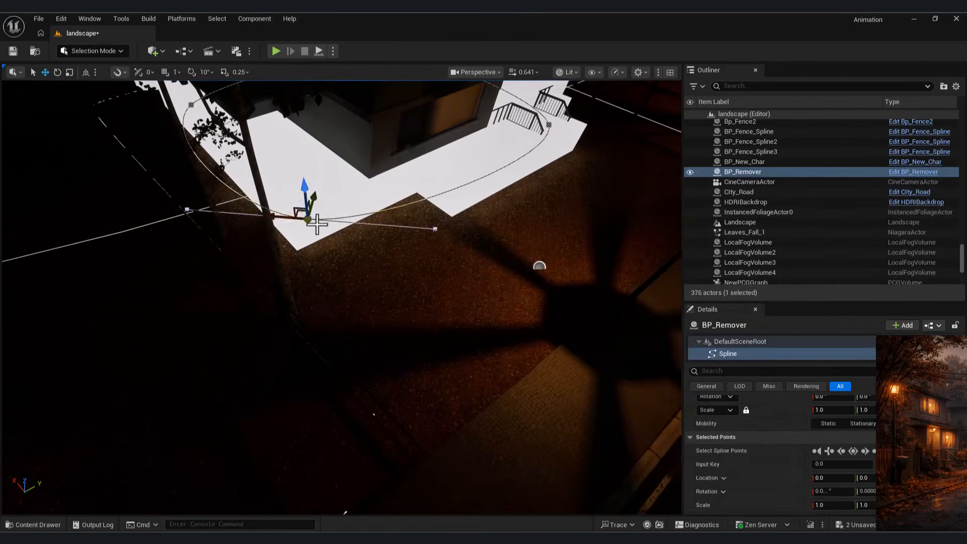
pyautogui.moveTo(347, 241); pyautogui.dragTo(363, 250, button='right')
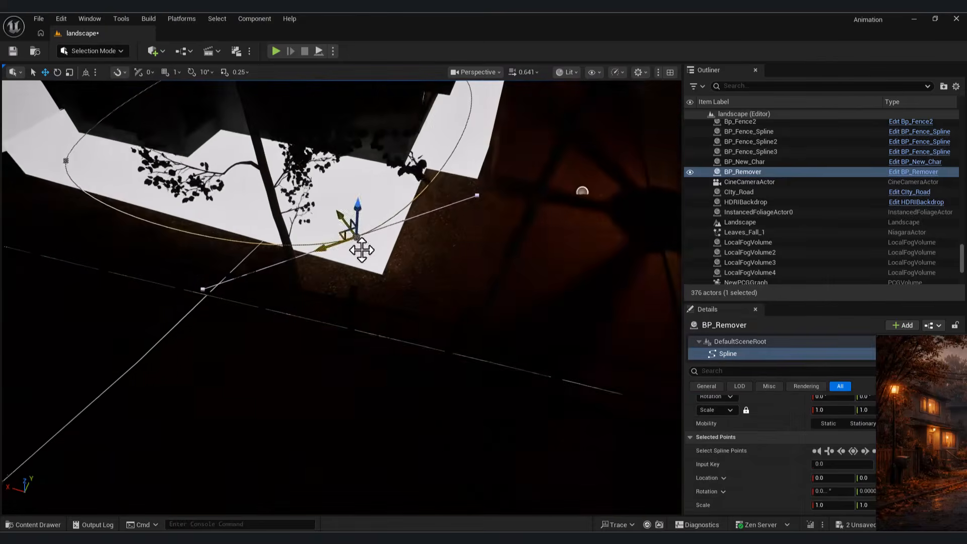
pyautogui.moveTo(339, 229); pyautogui.dragTo(553, 336)
pyautogui.moveTo(553, 336); pyautogui.dragTo(508, 322, button='right')
# Step: Move the BP_Remover spline's second point outward to about X 396, Y -102 and its third point to about X 369, Y 499
pyautogui.moveTo(246, 196); pyautogui.dragTo(257, 196, button='right')
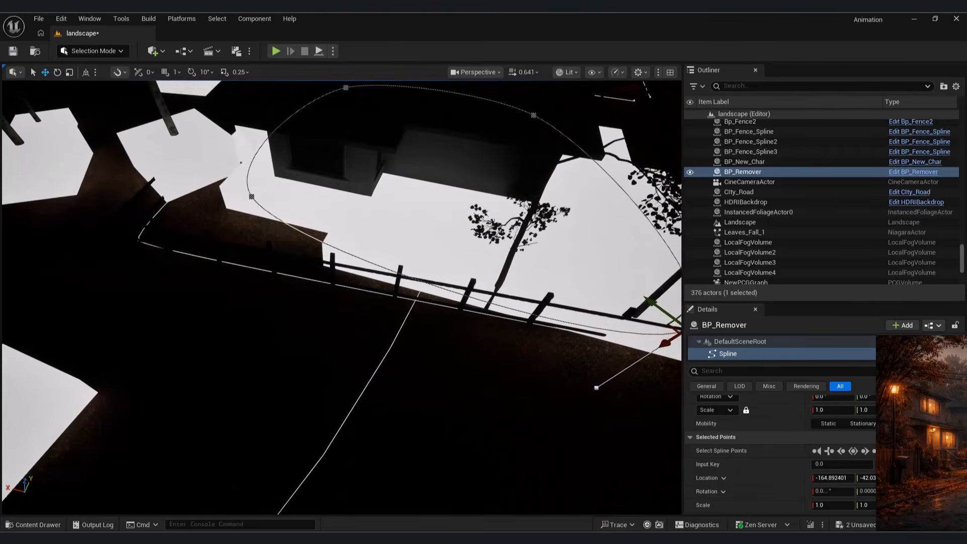
pyautogui.click(252, 196)
pyautogui.moveTo(259, 189); pyautogui.dragTo(151, 219)
pyautogui.moveTo(205, 246); pyautogui.dragTo(456, 218, button='right')
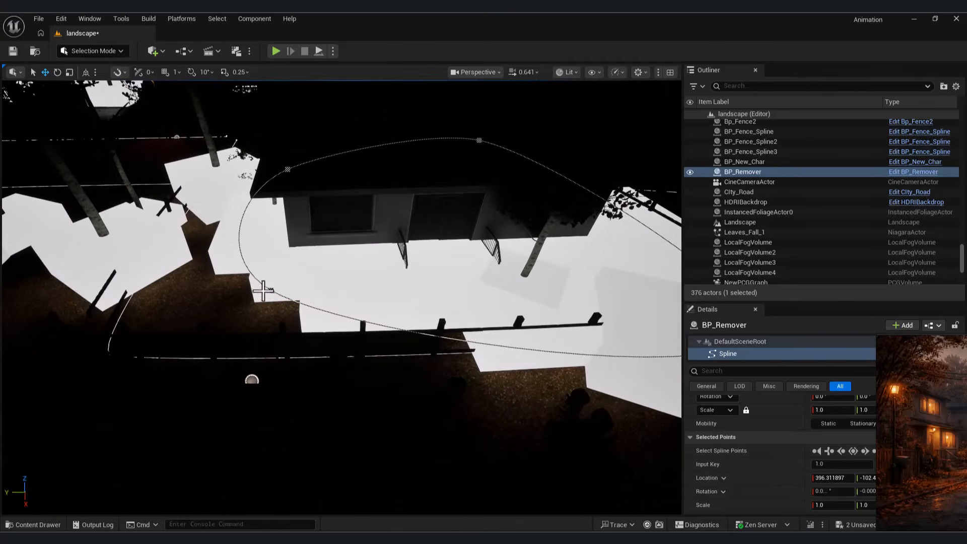
pyautogui.moveTo(272, 280); pyautogui.dragTo(123, 339)
pyautogui.moveTo(282, 282); pyautogui.dragTo(534, 282, button='right')
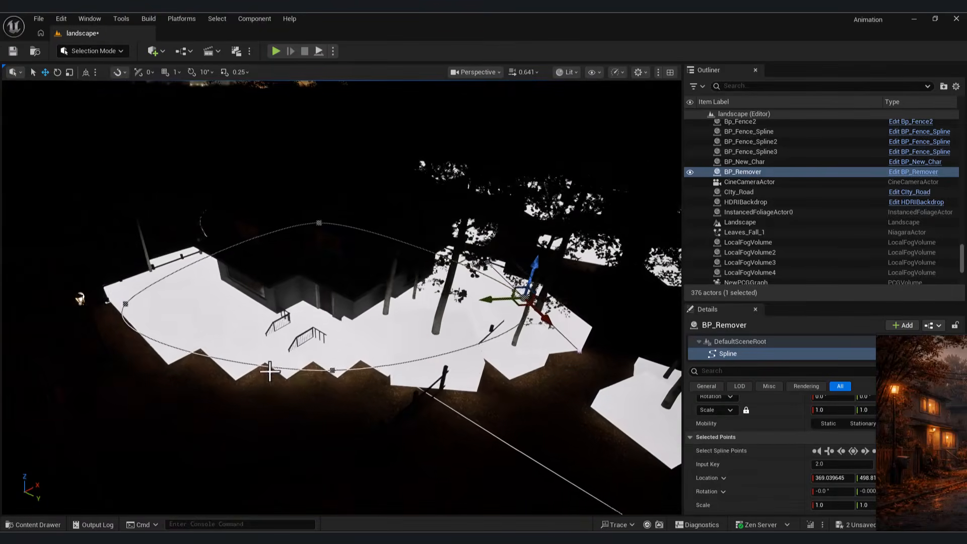
# Step: Move the BP_Remover spline's fourth point outward to about X -126, Y 485
pyautogui.click(332, 371)
pyautogui.moveTo(325, 367); pyautogui.dragTo(361, 360, button='right')
pyautogui.moveTo(354, 358); pyautogui.dragTo(476, 467)
pyautogui.moveTo(481, 469); pyautogui.dragTo(465, 433, button='right')
pyautogui.moveTo(418, 453)
pyautogui.mouseDown(button='right')
pyautogui.moveTo(426, 428)
pyautogui.moveTo(418, 453)
pyautogui.moveTo(428, 452)
pyautogui.moveTo(408, 450)
pyautogui.mouseUp(button='right')
# Step: Reposition the remover branch's Spline Sampler and Static Mesh Spawner in the Base graph to make room beside the Transform Points node
pyautogui.moveTo(641, 538)
pyautogui.click(694, 507)
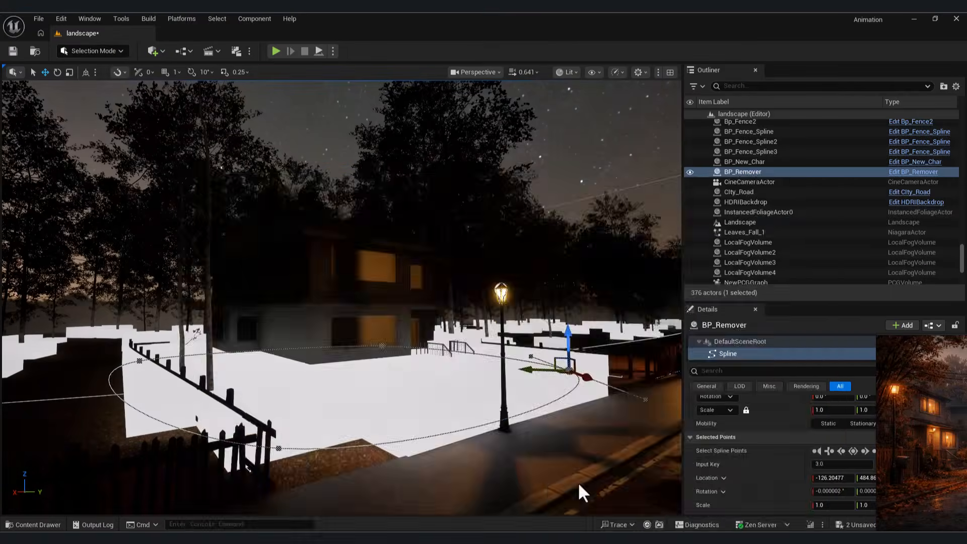
pyautogui.moveTo(505, 360); pyautogui.dragTo(396, 349, button='right')
pyautogui.moveTo(408, 310); pyautogui.dragTo(445, 322)
pyautogui.moveTo(456, 371); pyautogui.dragTo(514, 381, button='right')
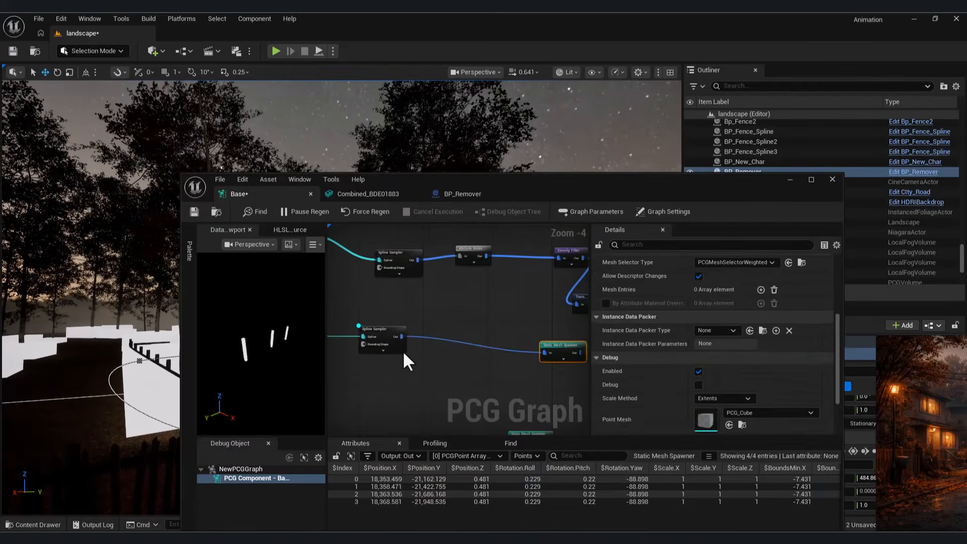
pyautogui.moveTo(402, 339); pyautogui.dragTo(474, 356)
pyautogui.moveTo(537, 389); pyautogui.dragTo(432, 381, button='right')
pyautogui.moveTo(443, 340); pyautogui.dragTo(519, 345)
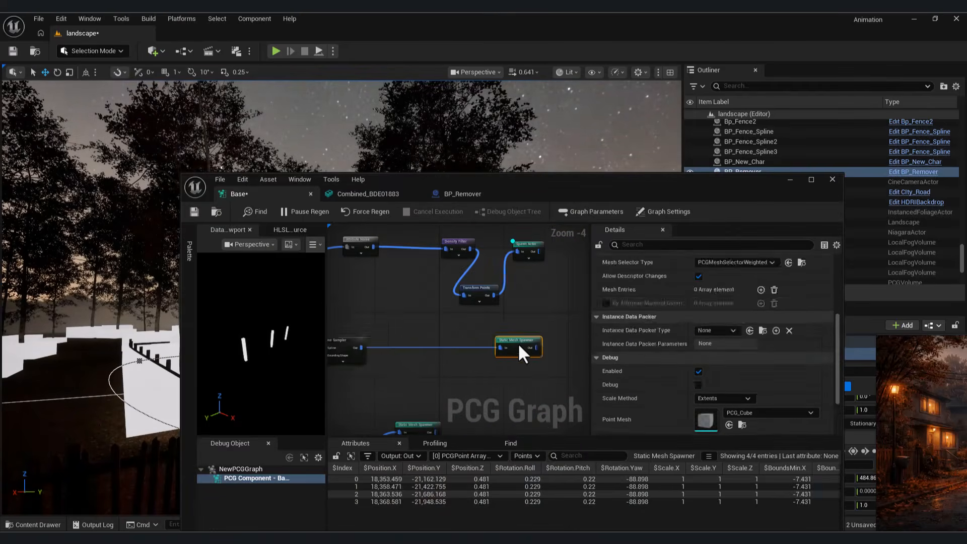
pyautogui.moveTo(348, 342); pyautogui.dragTo(450, 345)
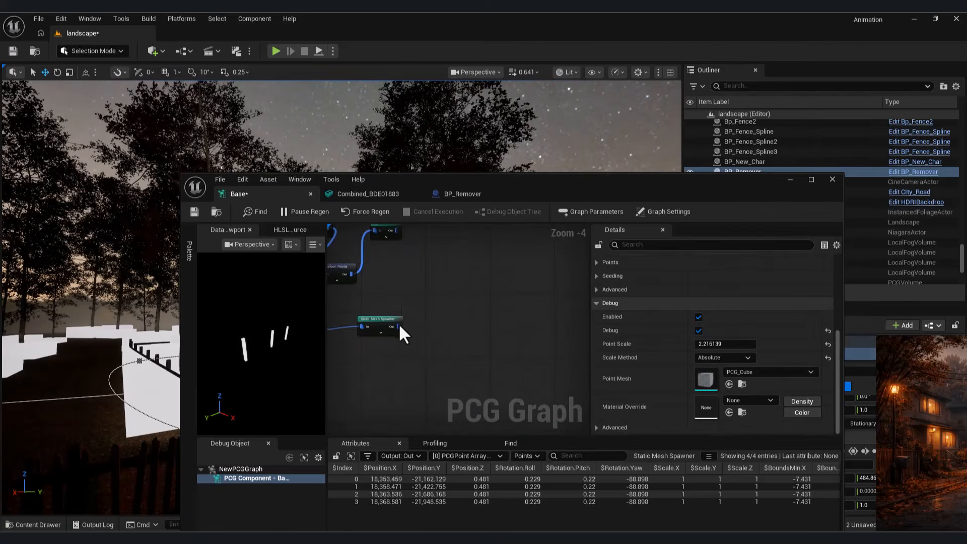
pyautogui.moveTo(397, 323); pyautogui.dragTo(453, 331)
pyautogui.moveTo(349, 359); pyautogui.dragTo(452, 369, button='right')
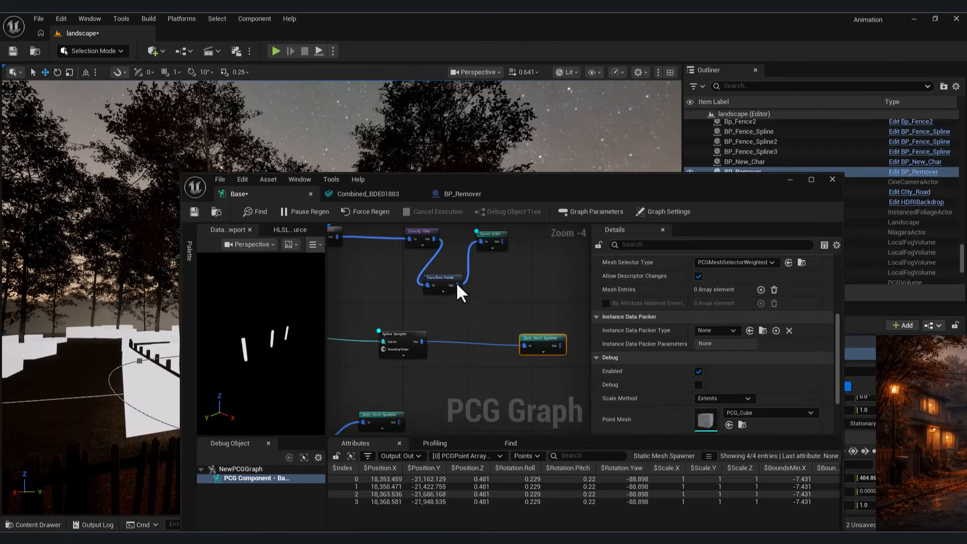
# Step: Add a Difference node from the Transform Points output and connect the interior Spline Sampler's output to its Differences input
pyautogui.moveTo(493, 298); pyautogui.dragTo(493, 298)
pyautogui.write('di')
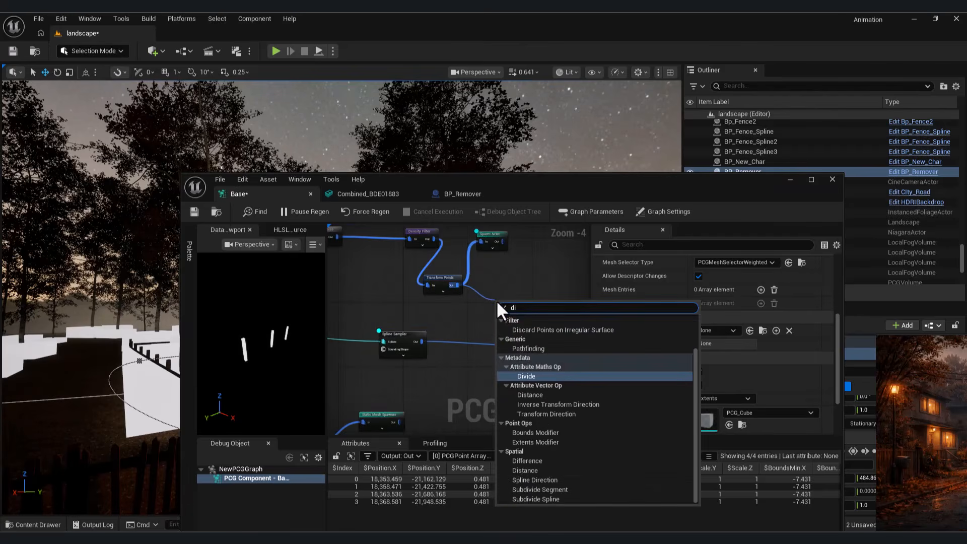
pyautogui.write('f')
pyautogui.click(532, 357)
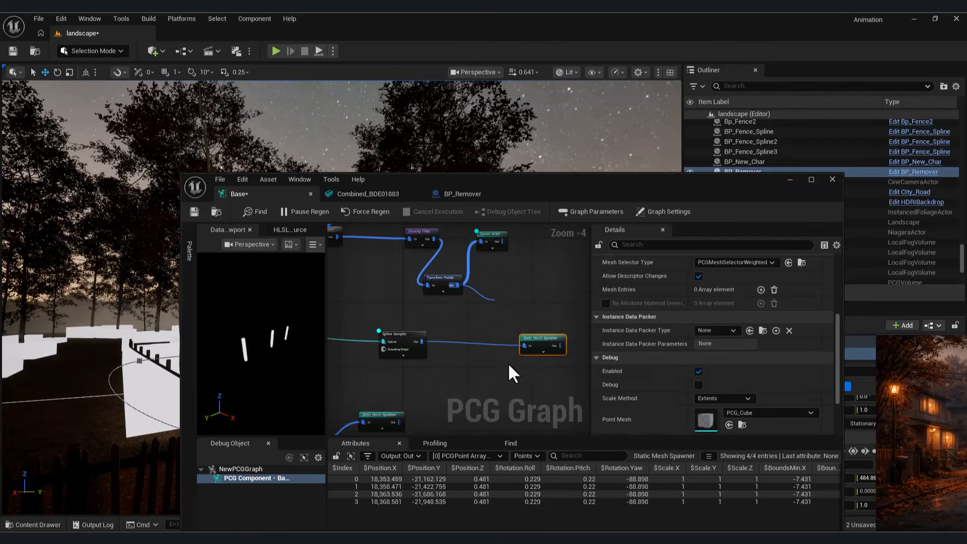
pyautogui.scroll(1, 491, 354)
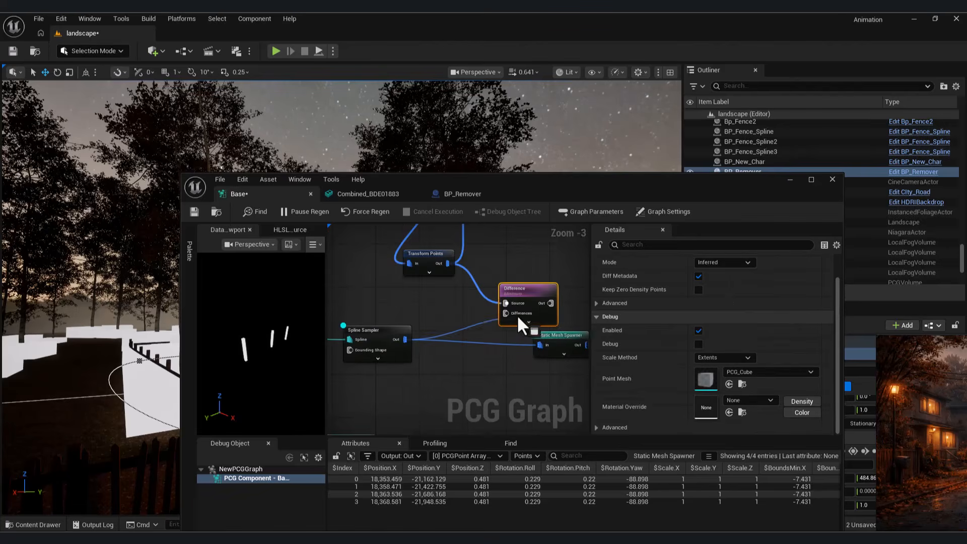
# Step: Set the Difference node's Density Function to Binary and connect its output to the Spawn Actor node's input
pyautogui.moveTo(512, 259); pyautogui.dragTo(428, 302, button='right')
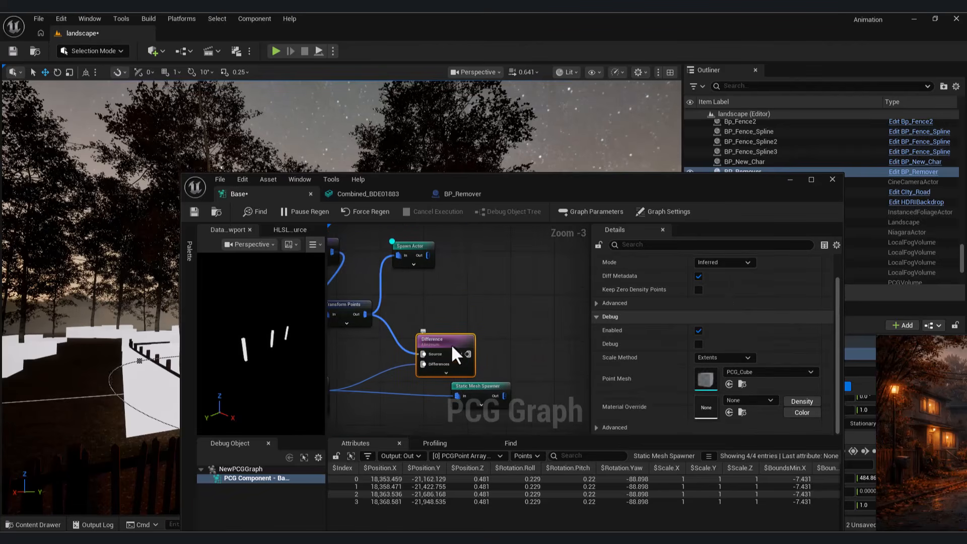
pyautogui.scroll(1, 750, 307)
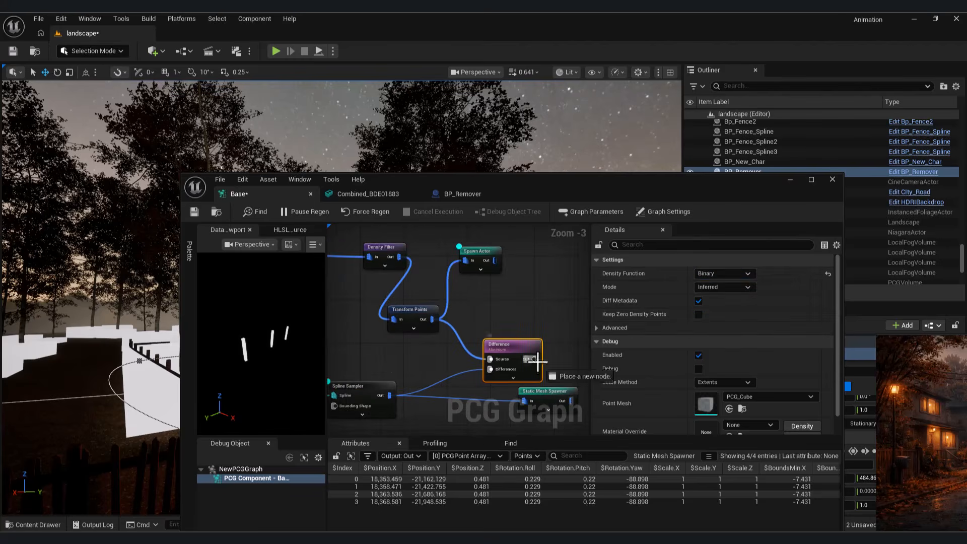
pyautogui.moveTo(535, 359); pyautogui.dragTo(470, 269)
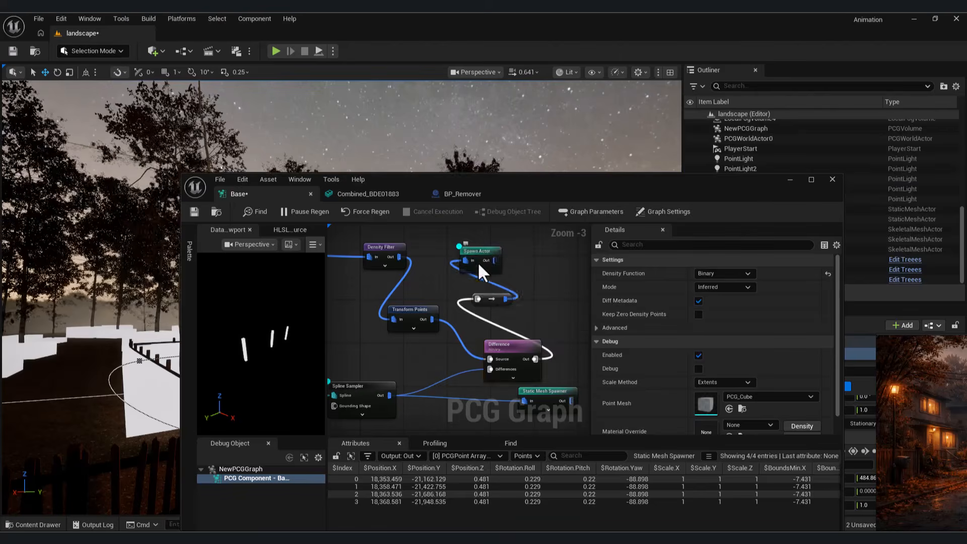
# Step: Examine the remover spline and the marked ground area around the house in the level viewport
pyautogui.click(791, 180)
pyautogui.moveTo(342, 297); pyautogui.dragTo(358, 371, button='right')
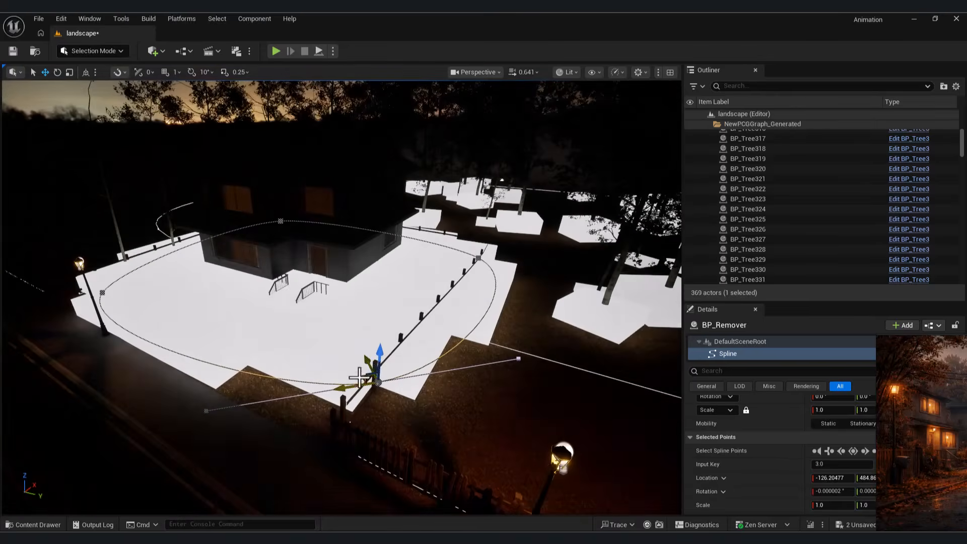
pyautogui.moveTo(252, 349); pyautogui.dragTo(252, 351)
pyautogui.rightClick(254, 352)
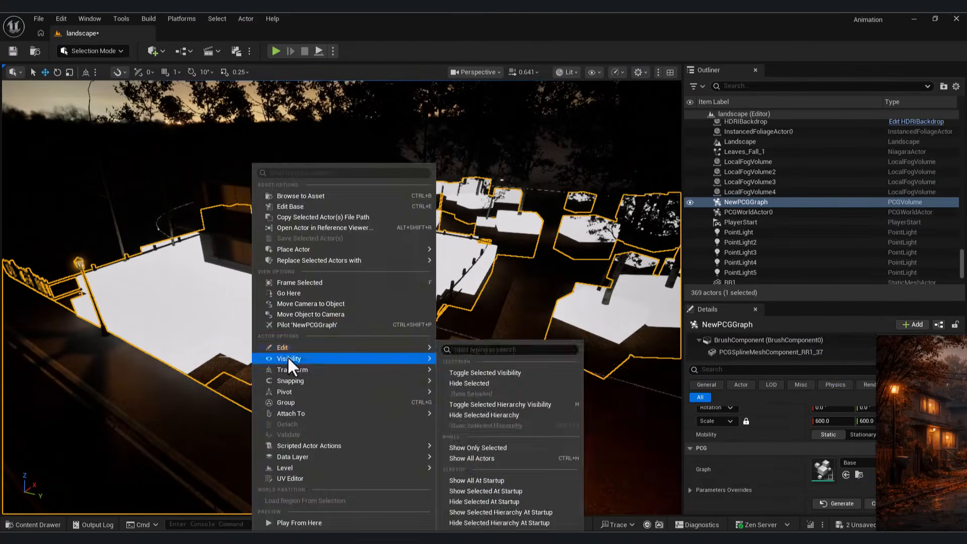
pyautogui.moveTo(231, 348); pyautogui.dragTo(569, 292, button='right')
pyautogui.hotkey('ctrl', 'z')
# Step: Move the BP_Remover spline's third point to about X 357, Y 321, and its first point outward past the fence near the street
pyautogui.moveTo(414, 322); pyautogui.dragTo(546, 264, button='right')
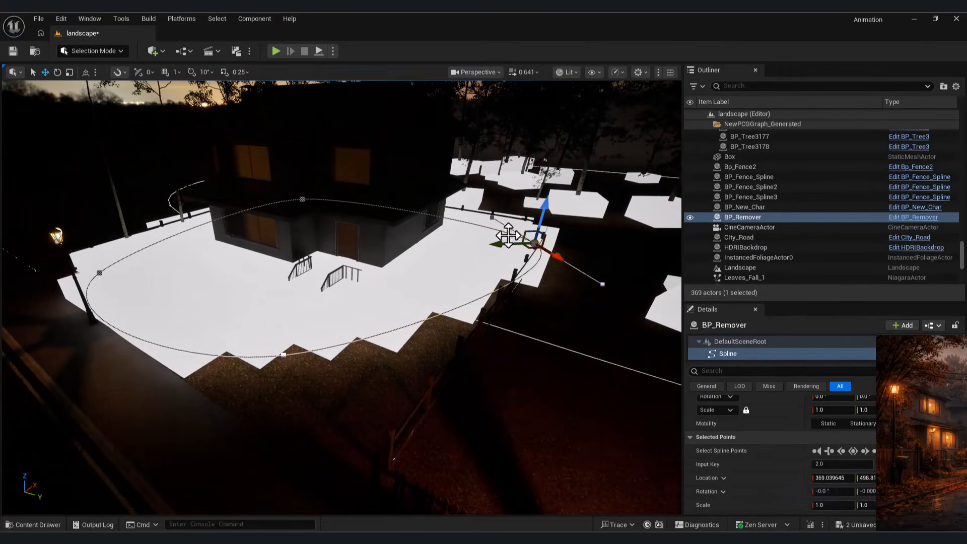
pyautogui.moveTo(441, 232); pyautogui.dragTo(441, 245)
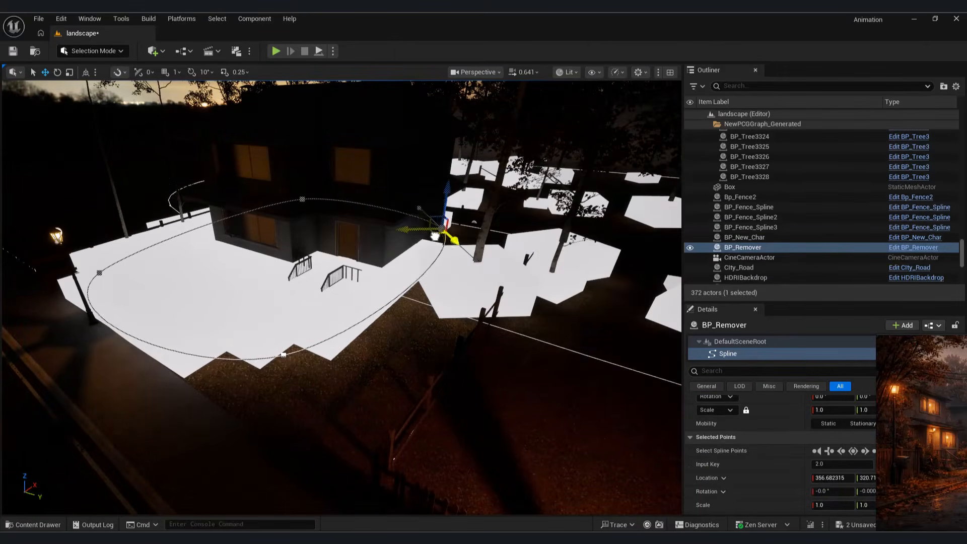
pyautogui.press('a')
pyautogui.moveTo(434, 240); pyautogui.dragTo(534, 214, button='right')
pyautogui.moveTo(426, 361); pyautogui.dragTo(382, 367, button='right')
pyautogui.press('d')
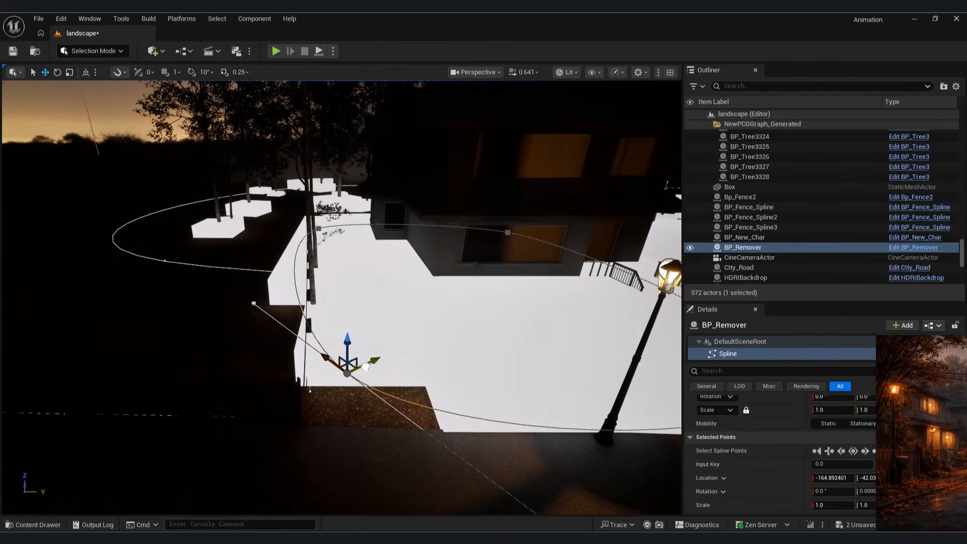
pyautogui.moveTo(365, 367); pyautogui.dragTo(331, 383)
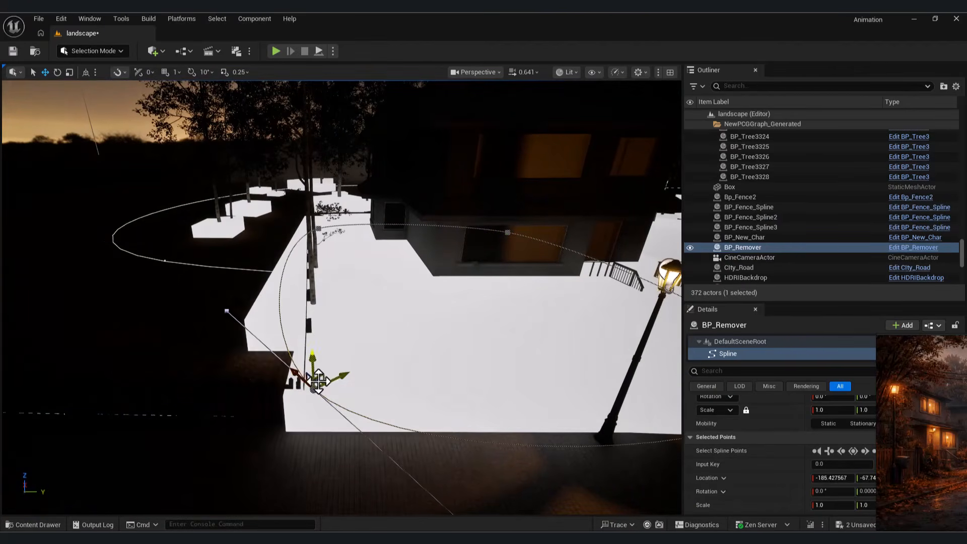
pyautogui.moveTo(272, 361); pyautogui.dragTo(236, 350)
# Step: Turn off the debug display of the Spawn Actor and Spline Sampler nodes in the Base graph and return to the level
pyautogui.moveTo(320, 356); pyautogui.dragTo(406, 330, button='right')
pyautogui.click(516, 369)
pyautogui.moveTo(631, 529)
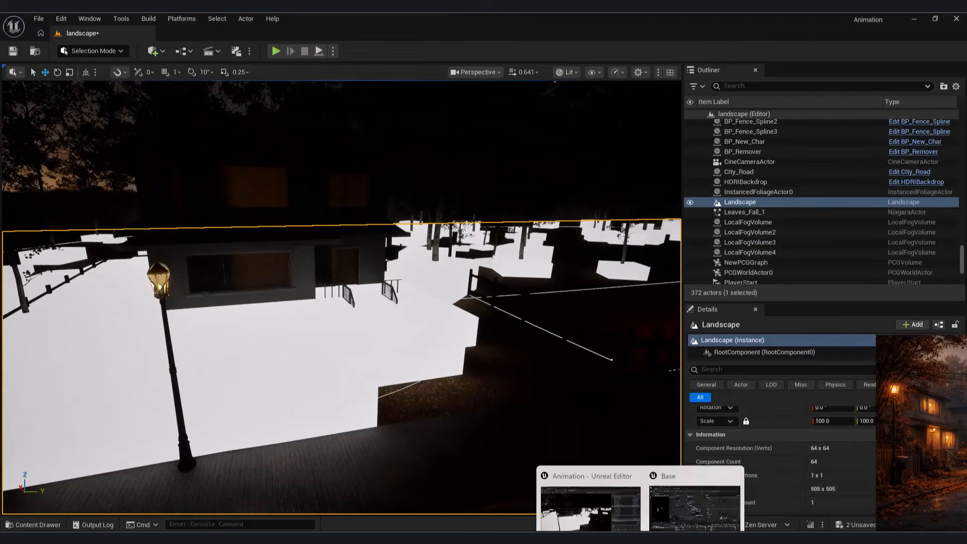
pyautogui.click(640, 469)
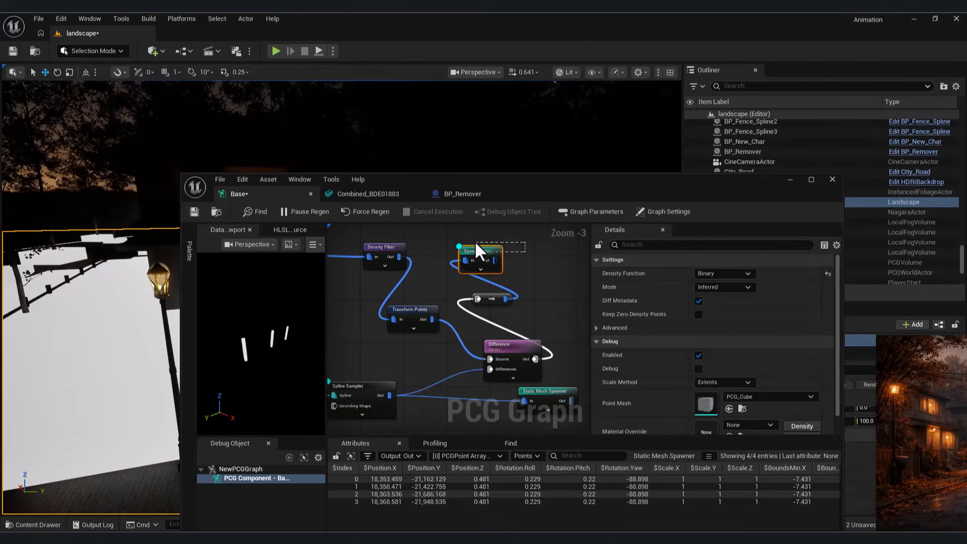
pyautogui.moveTo(476, 243); pyautogui.dragTo(474, 244)
pyautogui.moveTo(551, 352); pyautogui.dragTo(510, 322, button='right')
pyautogui.moveTo(391, 357); pyautogui.dragTo(472, 351, button='right')
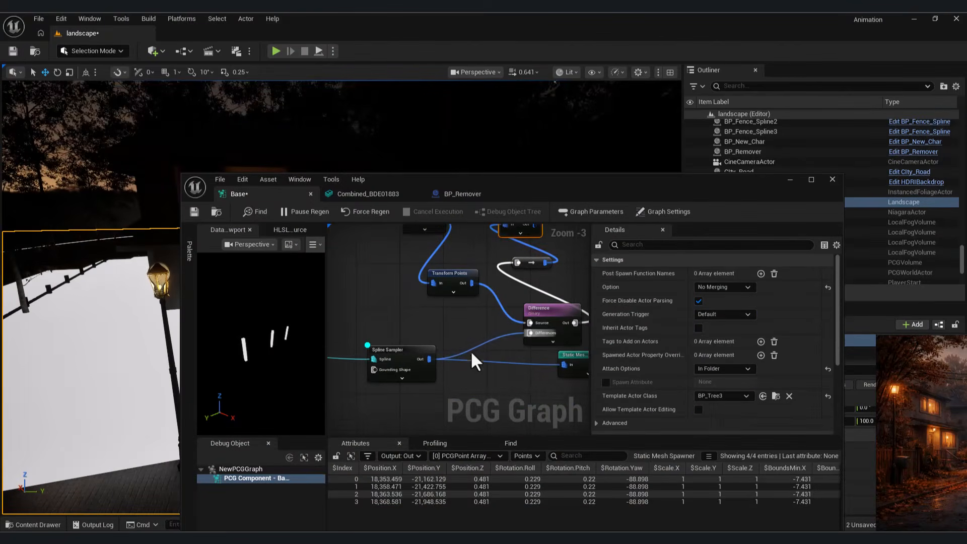
pyautogui.click(401, 358)
pyautogui.click(790, 179)
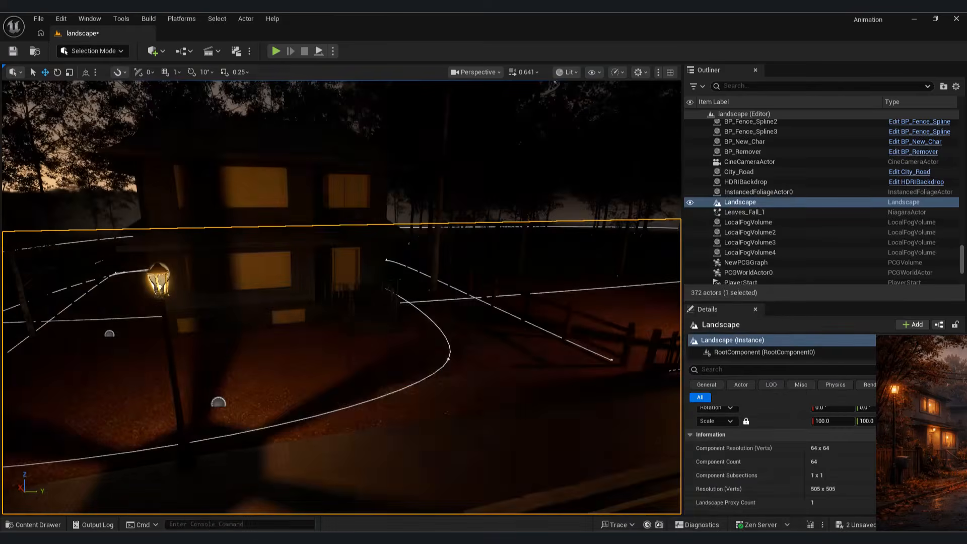
# Step: Select the center pane mesh Win_6M_C_002 of the house's ground-floor window
pyautogui.moveTo(342, 298); pyautogui.dragTo(730, 299, button='right')
pyautogui.moveTo(292, 232); pyautogui.dragTo(291, 232, button='right')
pyautogui.click(494, 71)
pyautogui.click(504, 129)
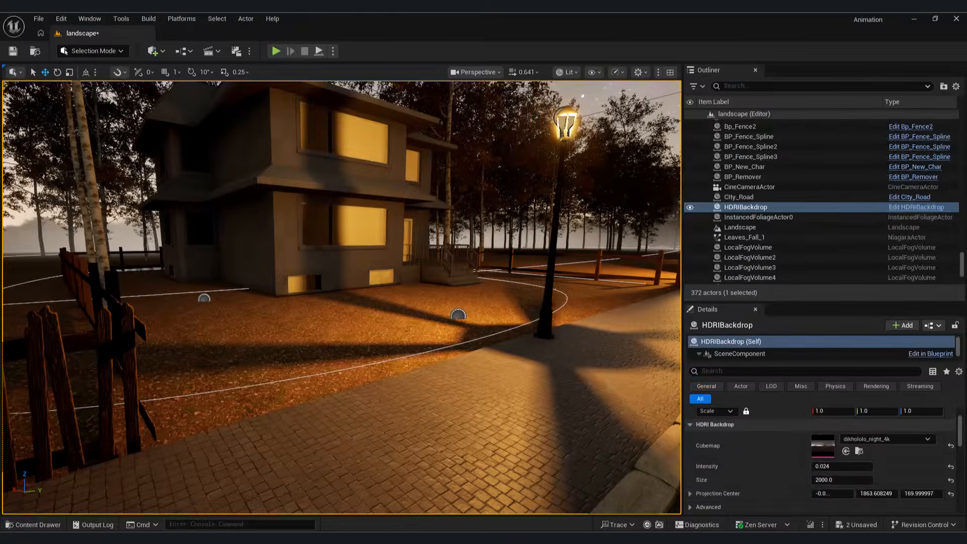
pyautogui.click(372, 227)
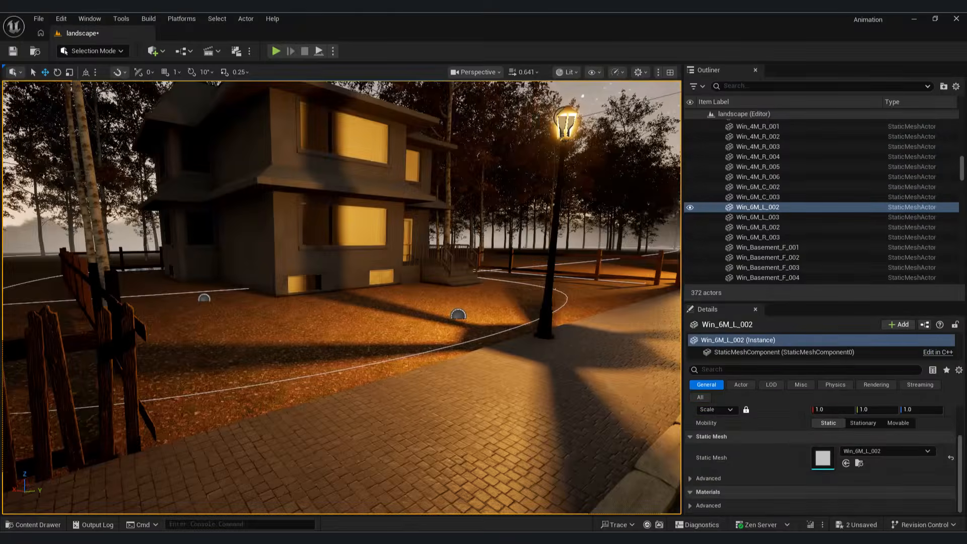
pyautogui.moveTo(395, 270); pyautogui.dragTo(393, 294, button='right')
pyautogui.press('w')
pyautogui.click(412, 249)
pyautogui.press('w')
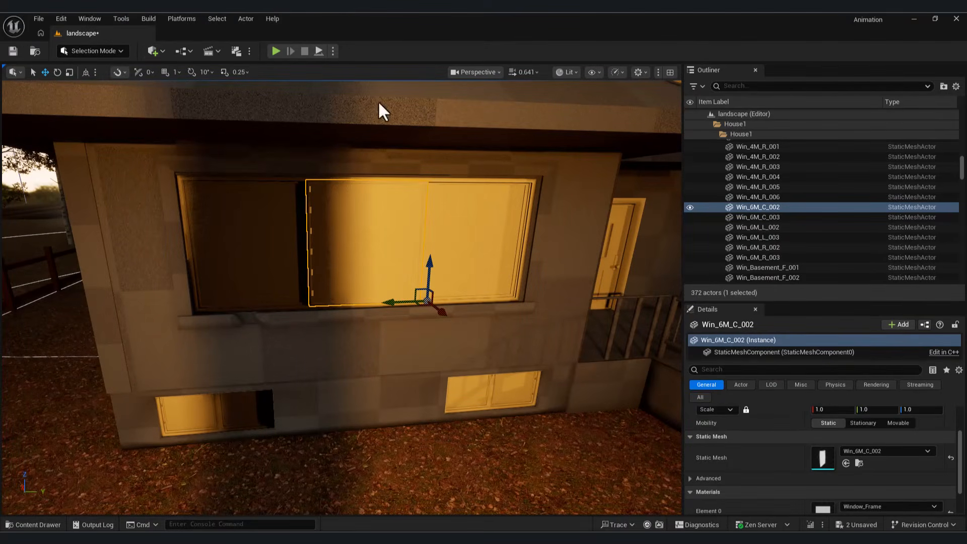
# Step: Open the Fab store and search all products for "glass"
pyautogui.click(46, 519)
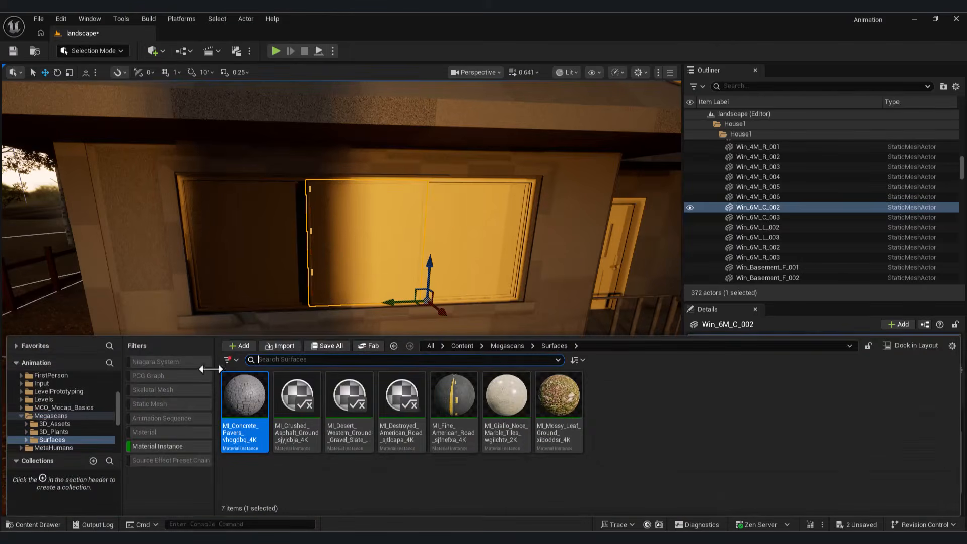
pyautogui.click(369, 346)
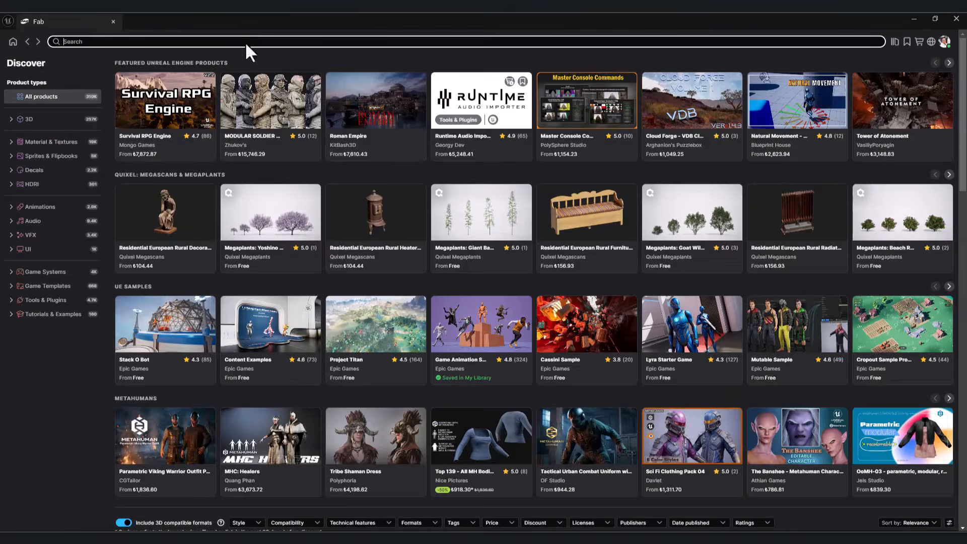
pyautogui.click(242, 41)
pyautogui.write('glass')
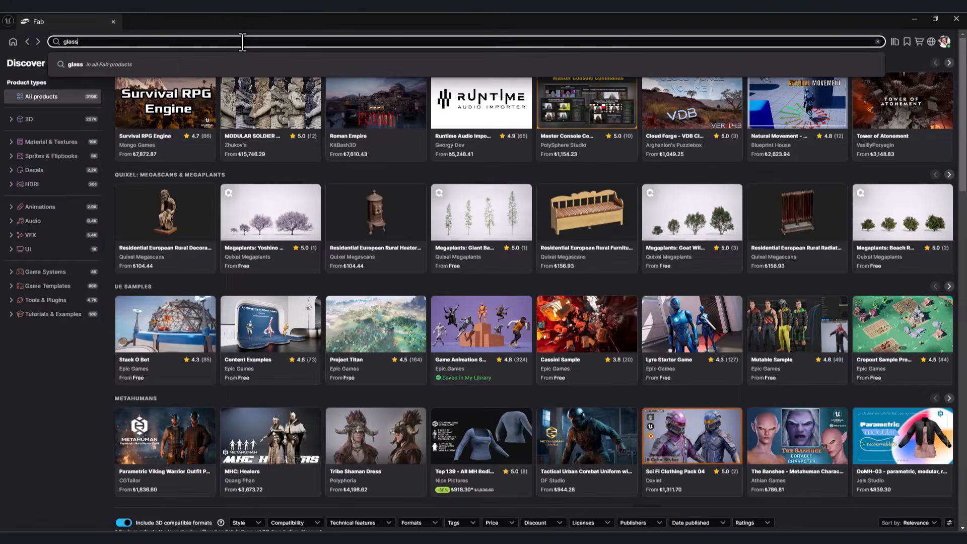
pyautogui.press('Return')
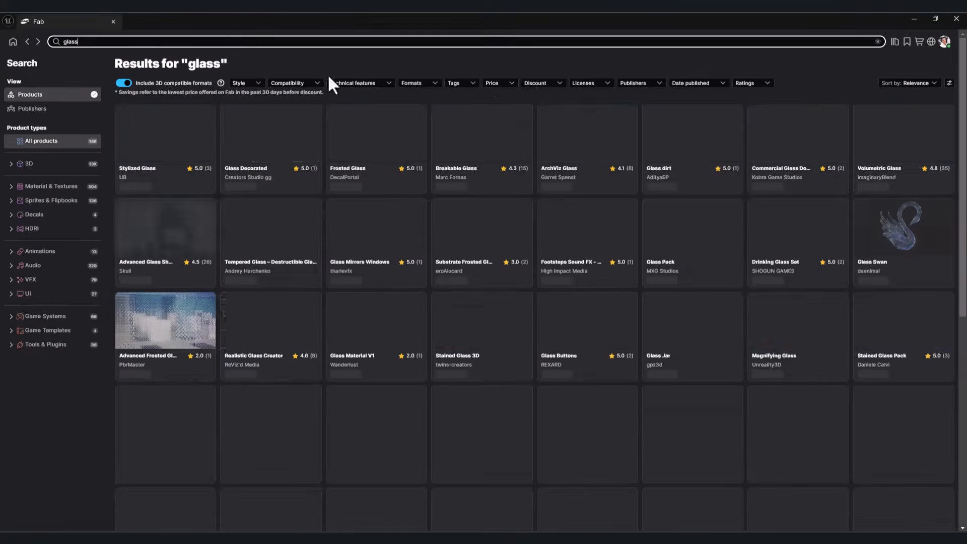
# Step: Open the Advanced Glass Material Pack, choose the free Personal license and add the pack to the project
pyautogui.scroll(-4, 503, 91)
pyautogui.click(461, 259)
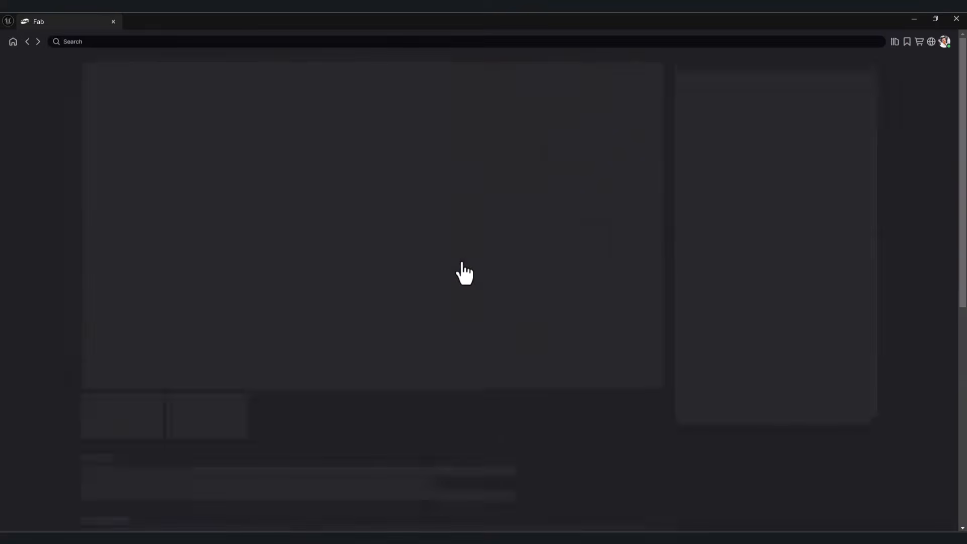
pyautogui.click(781, 180)
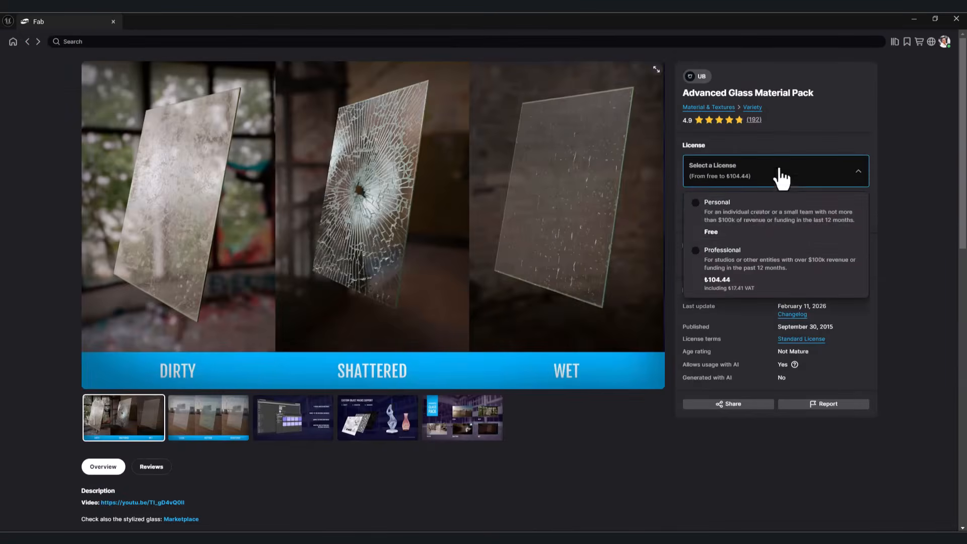
pyautogui.click(740, 221)
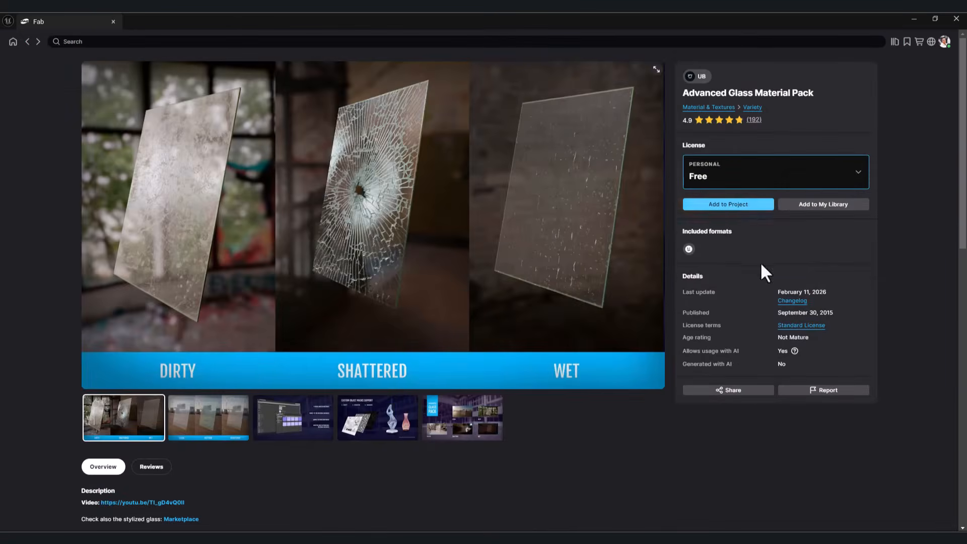
pyautogui.click(749, 206)
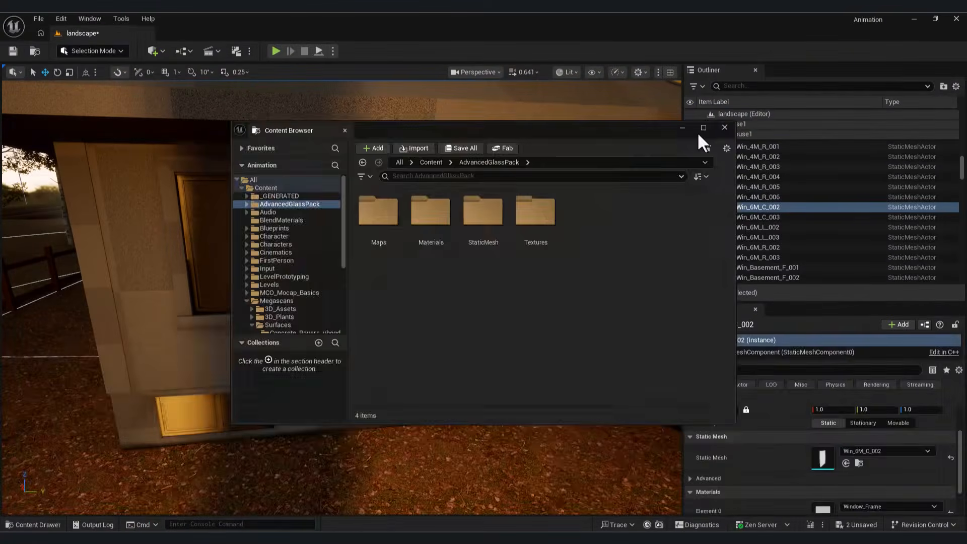
# Step: Open the AdvancedGlassPack folder in the content drawer and browse its glass material instances
pyautogui.click(697, 131)
pyautogui.click(32, 524)
pyautogui.click(68, 409)
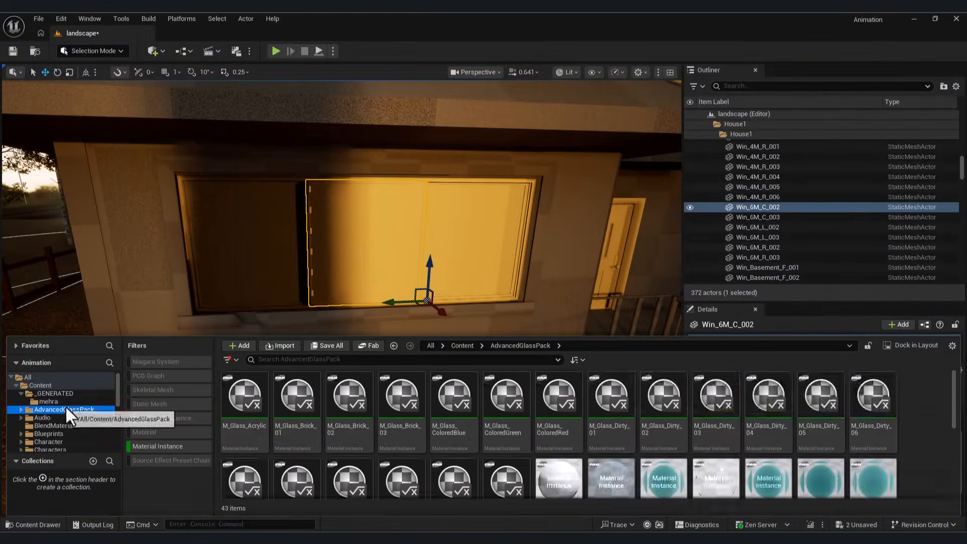
pyautogui.scroll(-2, 596, 421)
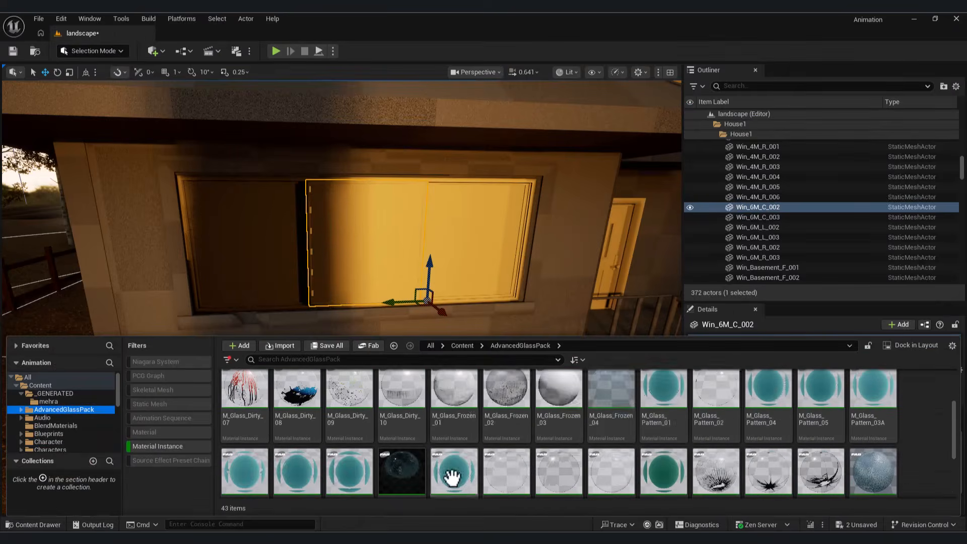
pyautogui.scroll(2, 433, 481)
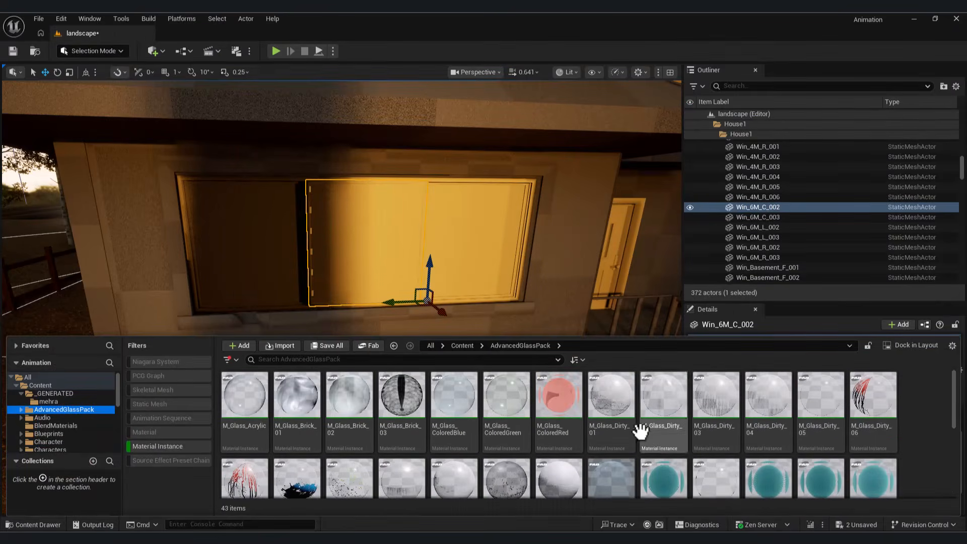
pyautogui.scroll(-3, 534, 403)
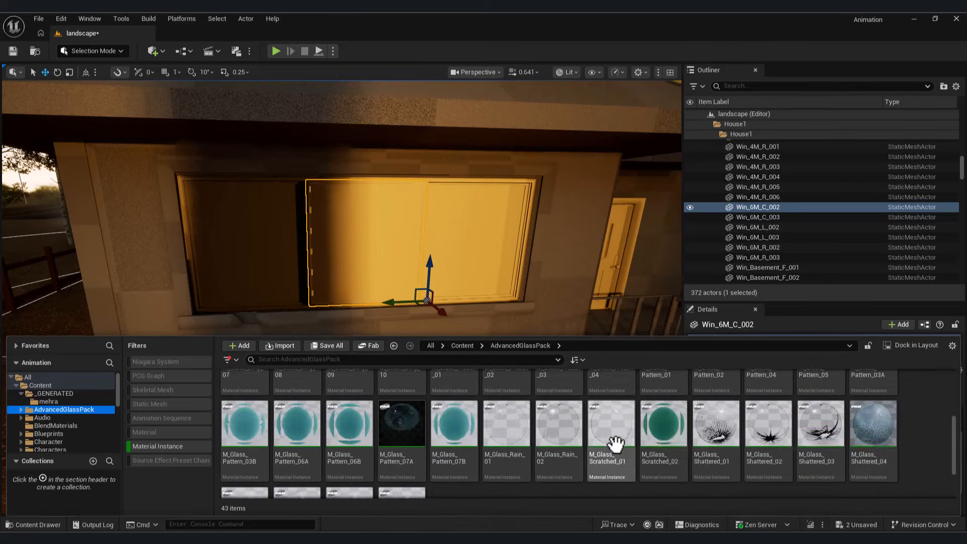
pyautogui.scroll(-2, 524, 468)
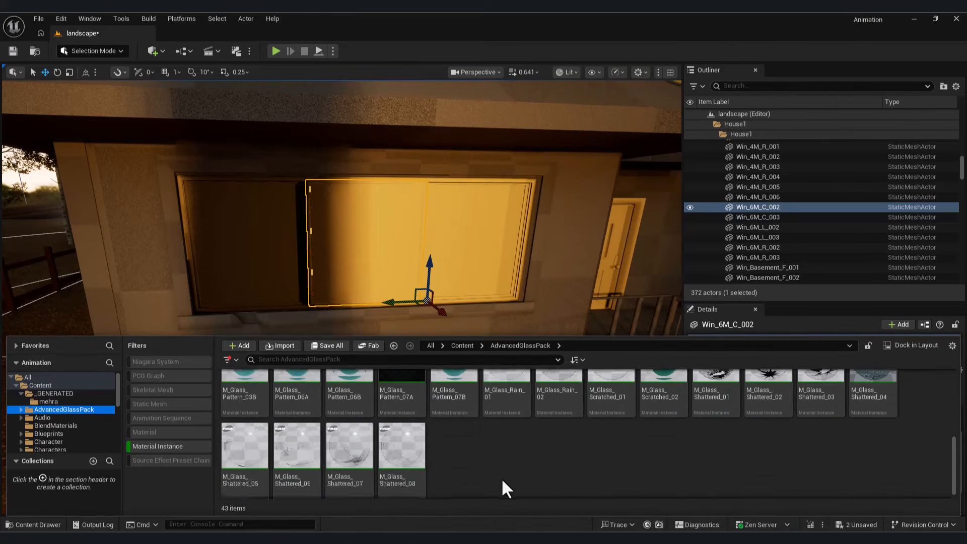
# Step: Assign M_Glass_Rain_02 to the window pane's Element 1 material slot and check it up close
pyautogui.moveTo(538, 387); pyautogui.dragTo(844, 495)
pyautogui.moveTo(503, 364); pyautogui.dragTo(554, 357, button='right')
pyautogui.press('w')
pyautogui.press('s')
pyautogui.press('w')
pyautogui.press('a')
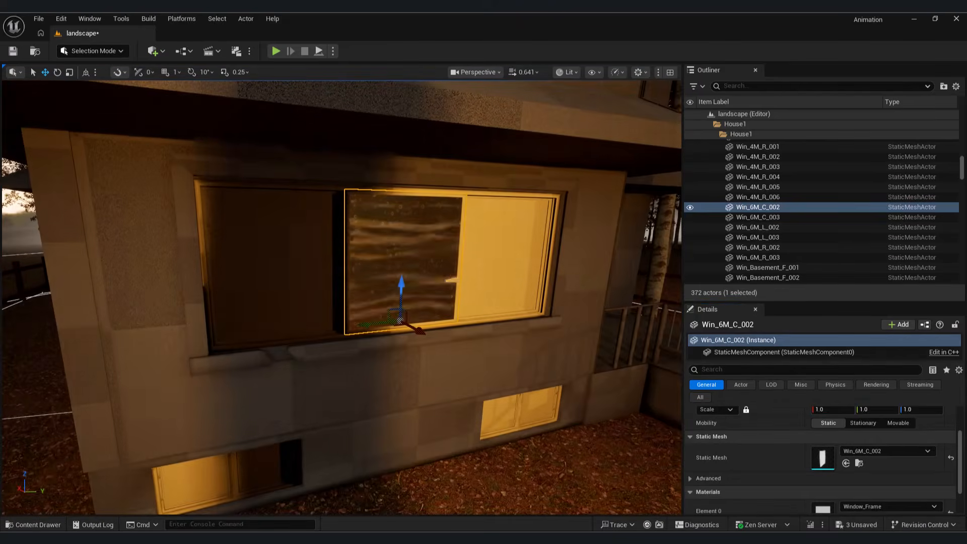
# Step: Replace the pane's Element 1 material with M_Glass_Frozen_04 and check it from several angles
pyautogui.hotkey('ctrl', 'space')
pyautogui.scroll(5, 622, 453)
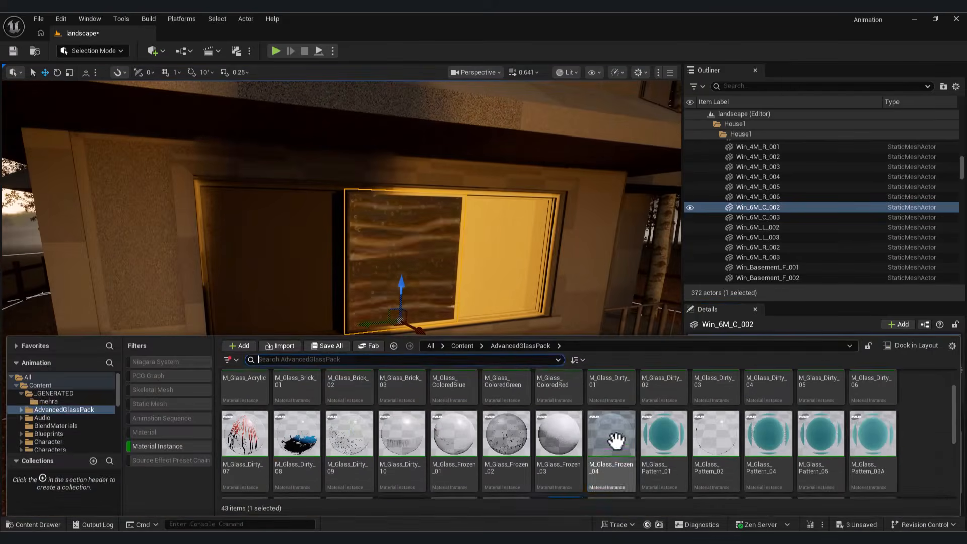
pyautogui.moveTo(283, 428); pyautogui.dragTo(402, 232)
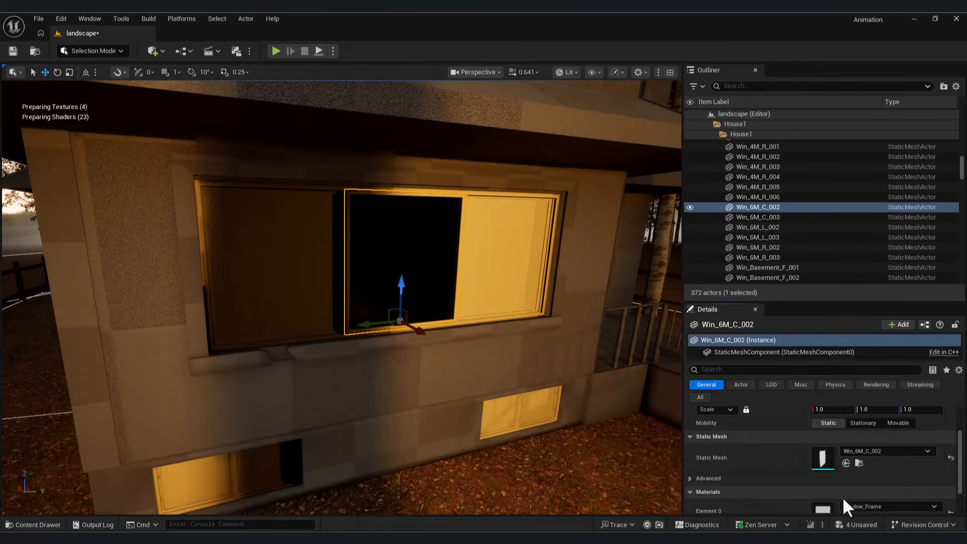
pyautogui.moveTo(375, 357); pyautogui.dragTo(281, 378, button='right')
pyautogui.press('w')
pyautogui.press('s')
pyautogui.press('s')
# Step: Pick M_Glass_Dirty_01 from the glass pack and assign it to the window pane's Element 1 slot
pyautogui.click(59, 525)
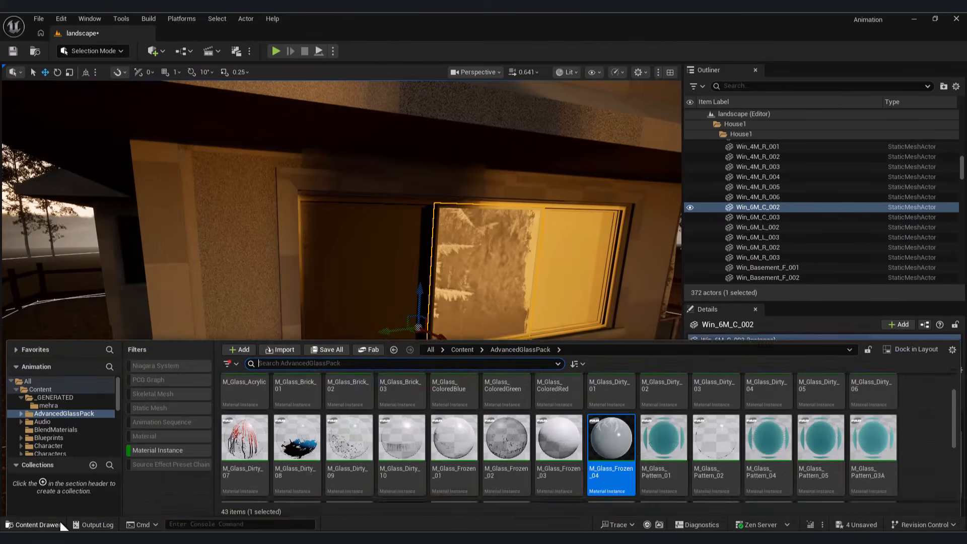
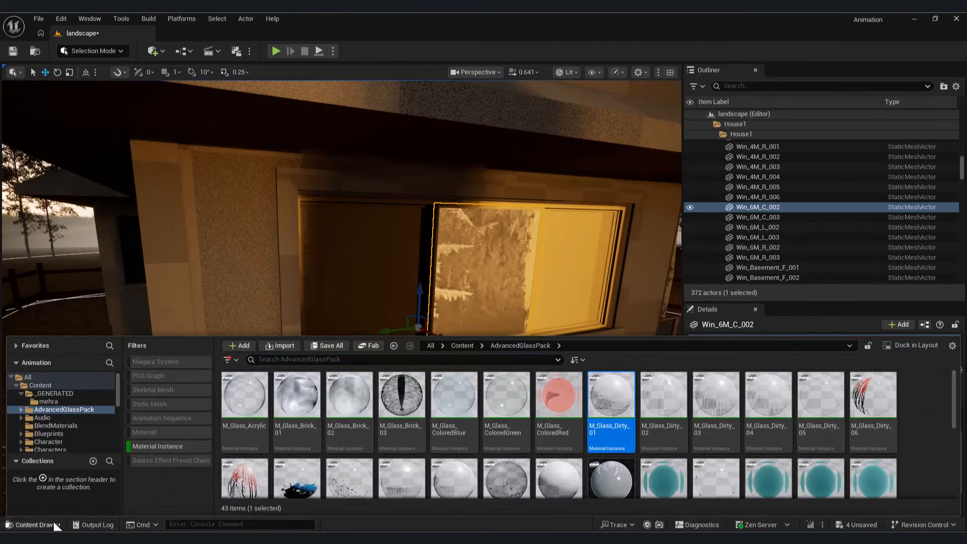
pyautogui.click(56, 525)
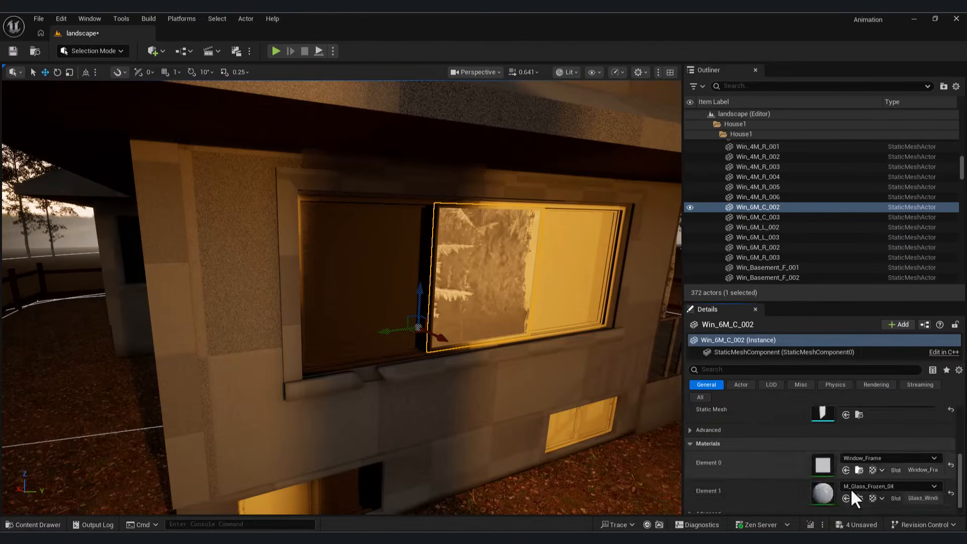
pyautogui.click(846, 498)
pyautogui.moveTo(443, 341)
pyautogui.mouseDown(button='right')
pyautogui.moveTo(403, 343)
pyautogui.moveTo(443, 327)
pyautogui.mouseUp(button='right')
# Step: Open the M_Glass_Dirty_01 material instance and expand its 01_Glass parameter group
pyautogui.click(30, 524)
pyautogui.doubleClick(612, 405)
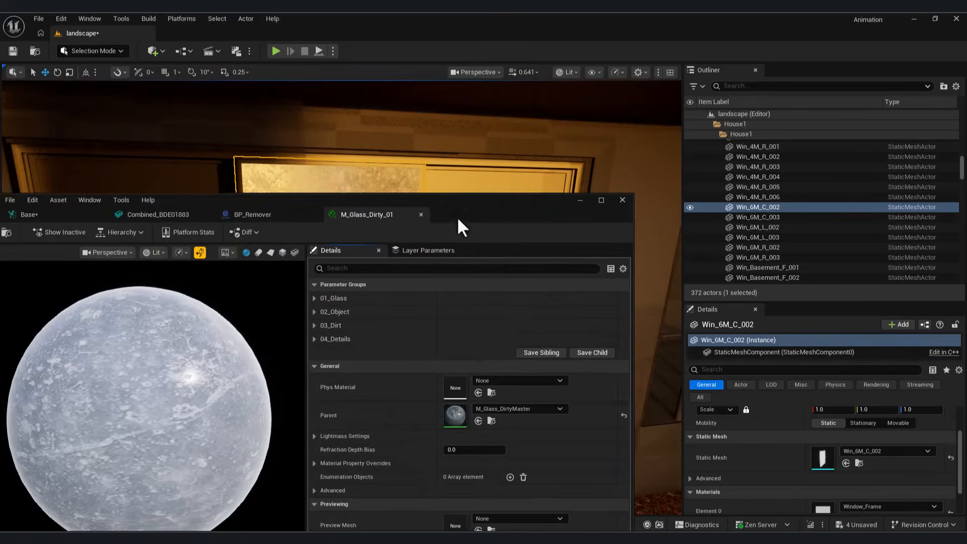
pyautogui.moveTo(463, 227); pyautogui.dragTo(458, 176)
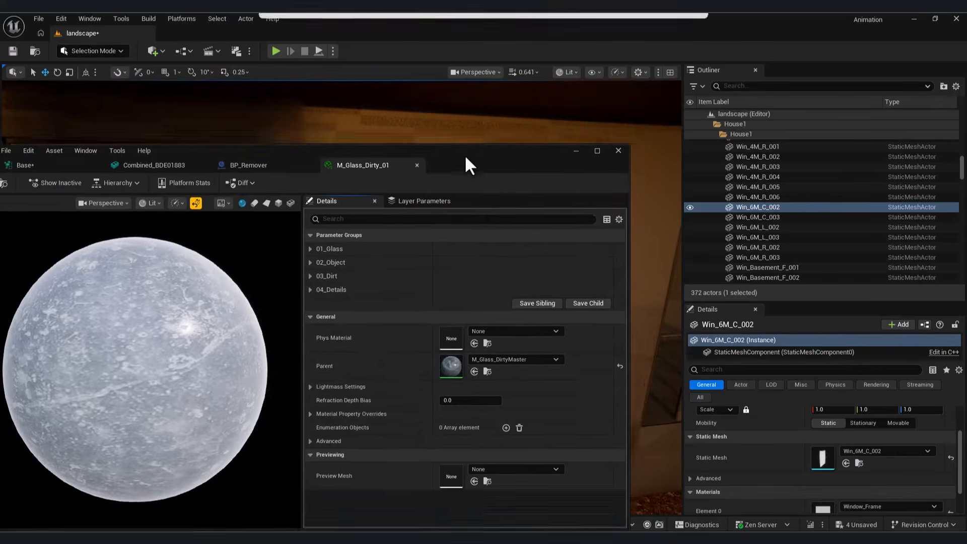
pyautogui.click(478, 247)
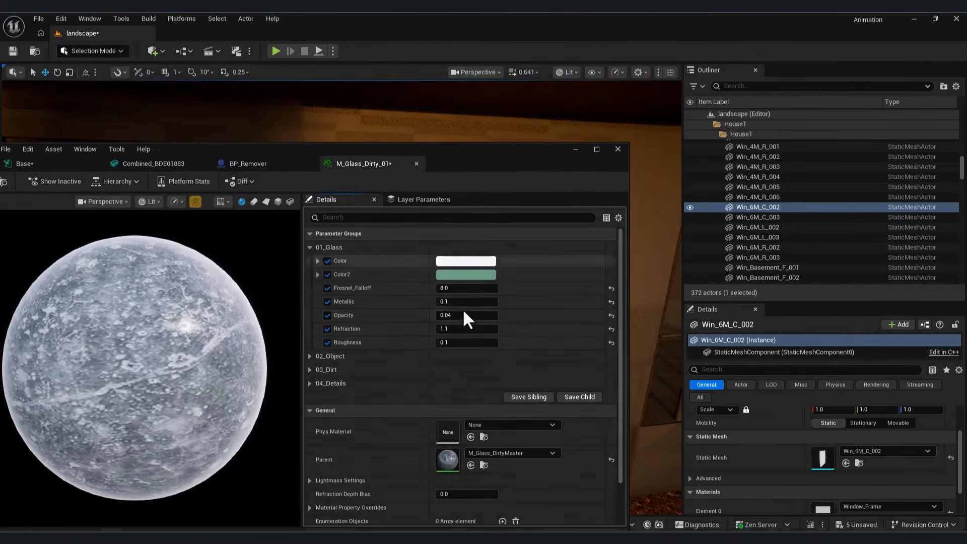
# Step: Set the dirty glass's Opacity to -0.32, Dirt_Contrast to about 5.8, and lower Dirt_Intensity to about 0.01
pyautogui.moveTo(461, 313); pyautogui.dragTo(438, 313)
pyautogui.moveTo(483, 160); pyautogui.dragTo(602, 194)
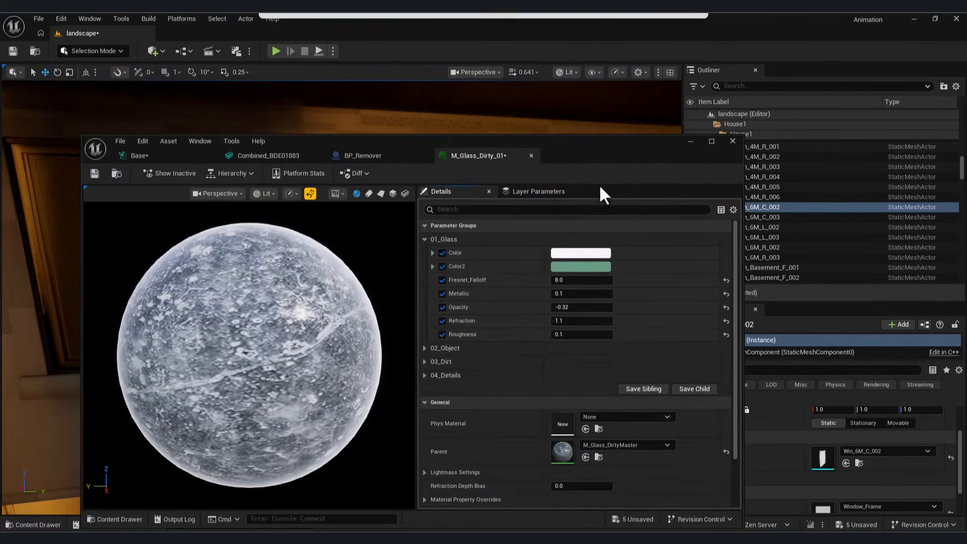
pyautogui.click(425, 362)
pyautogui.scroll(-2, 624, 365)
pyautogui.moveTo(572, 329); pyautogui.dragTo(639, 328)
pyautogui.moveTo(592, 160); pyautogui.dragTo(608, 149)
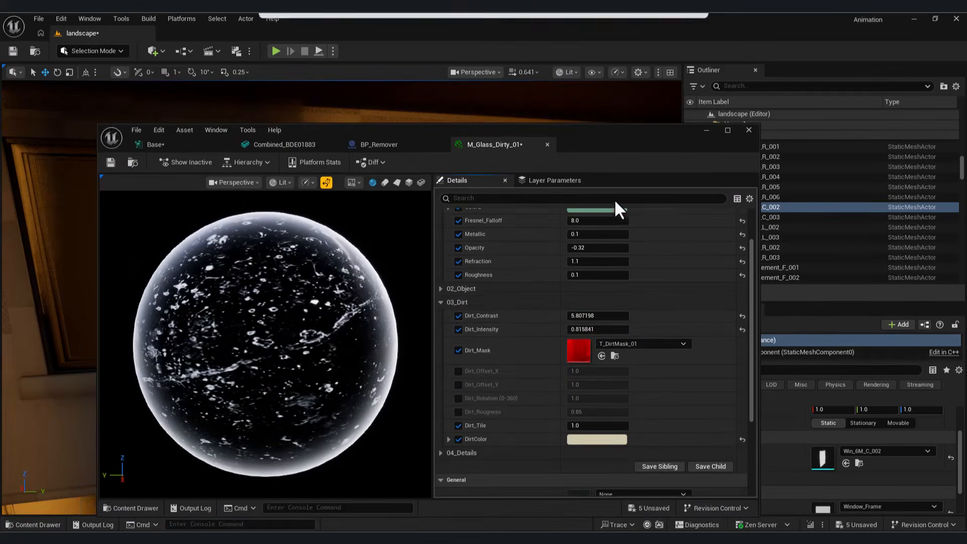
pyautogui.moveTo(597, 329)
pyautogui.mouseDown()
pyautogui.moveTo(575, 330)
pyautogui.moveTo(591, 329)
pyautogui.mouseUp()
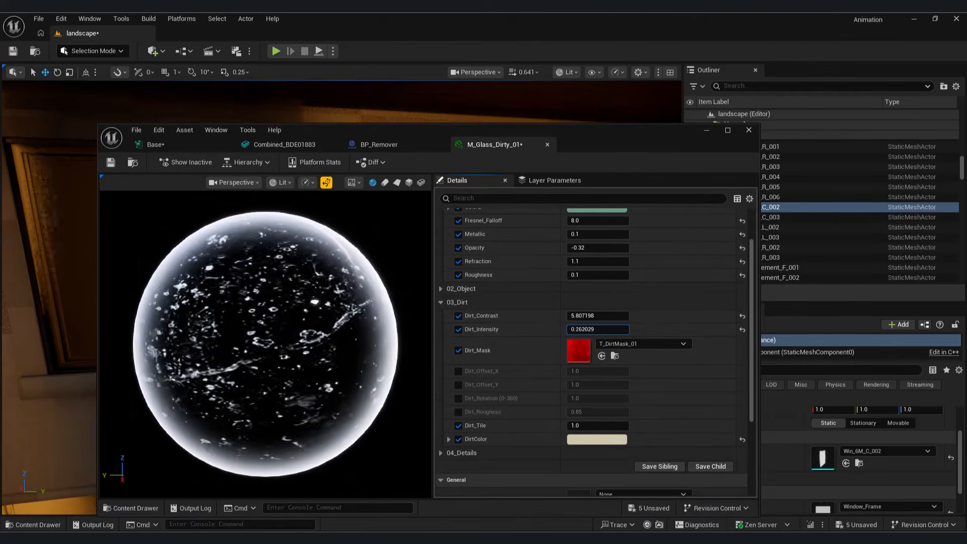
pyautogui.moveTo(609, 146); pyautogui.dragTo(547, 345)
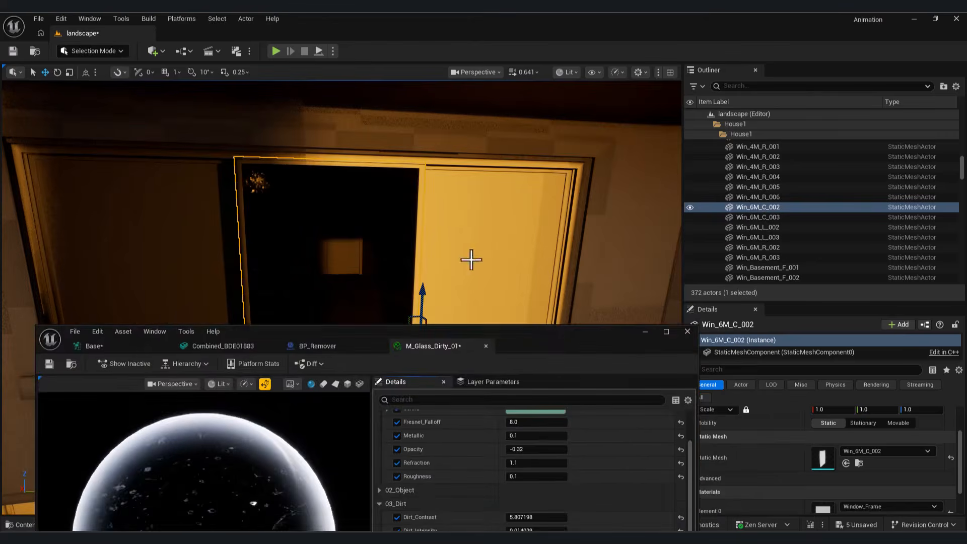
# Step: Assign M_Glass_Dirty_01 to the Element 1 slot of the other two panes in the ground-floor front window
pyautogui.click(470, 259)
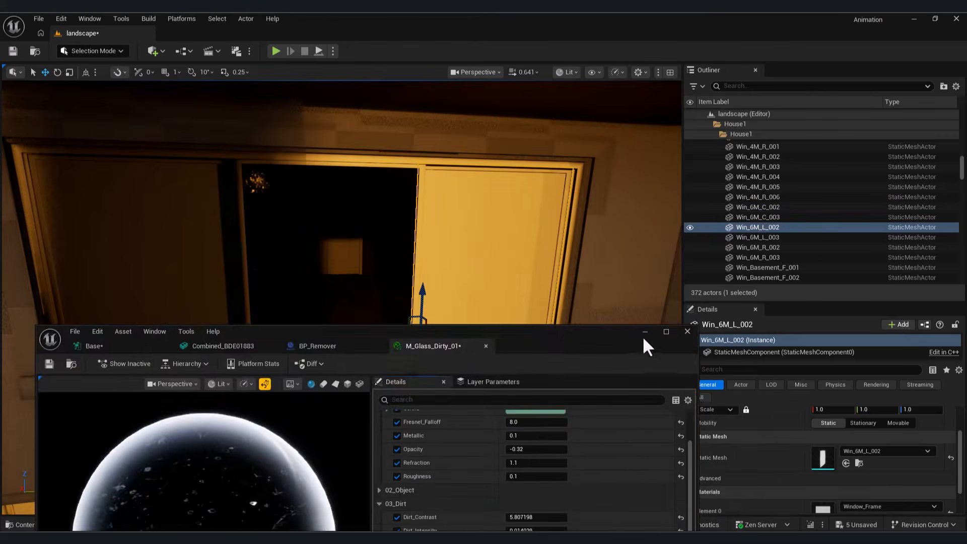
pyautogui.click(646, 331)
pyautogui.click(41, 524)
pyautogui.click(41, 524)
pyautogui.scroll(-3, 927, 484)
pyautogui.click(846, 490)
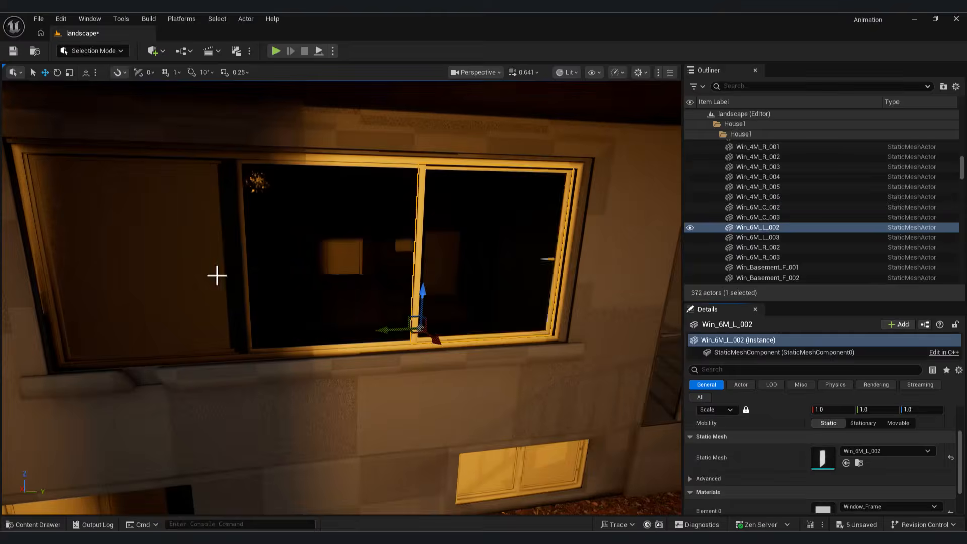
pyautogui.click(216, 274)
pyautogui.scroll(-3, 841, 485)
pyautogui.click(844, 490)
# Step: Assign M_Glass_Dirty_01 to the Element 1 slot of all three panes in the upper-floor front window
pyautogui.moveTo(322, 282); pyautogui.dragTo(297, 231, button='right')
pyautogui.moveTo(341, 317); pyautogui.dragTo(358, 282, button='right')
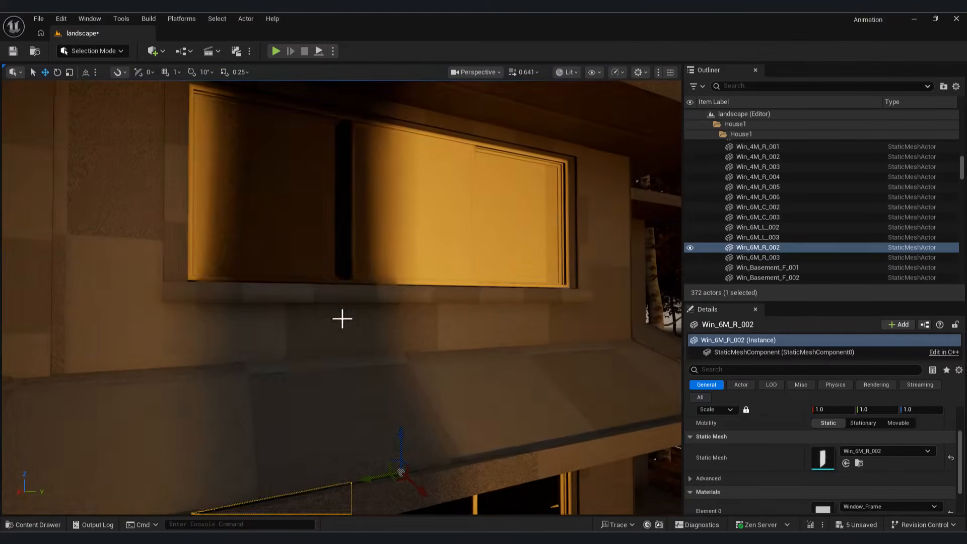
pyautogui.click(302, 247)
pyautogui.scroll(-3, 844, 486)
pyautogui.click(846, 490)
pyautogui.click(398, 242)
pyautogui.scroll(-3, 846, 484)
pyautogui.click(845, 490)
pyautogui.click(519, 227)
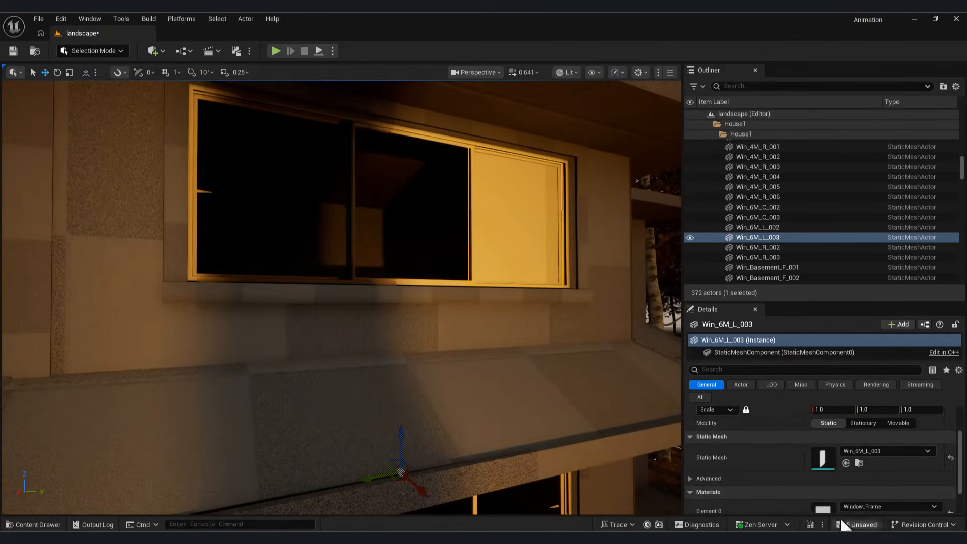
pyautogui.scroll(-3, 842, 488)
pyautogui.click(846, 490)
# Step: Assign M_Glass_Dirty_01 to the Element 1 slot of the single-pane side windows on the ground and upper floors
pyautogui.moveTo(380, 302); pyautogui.dragTo(374, 376, button='right')
pyautogui.click(374, 377)
pyautogui.scroll(-3, 846, 496)
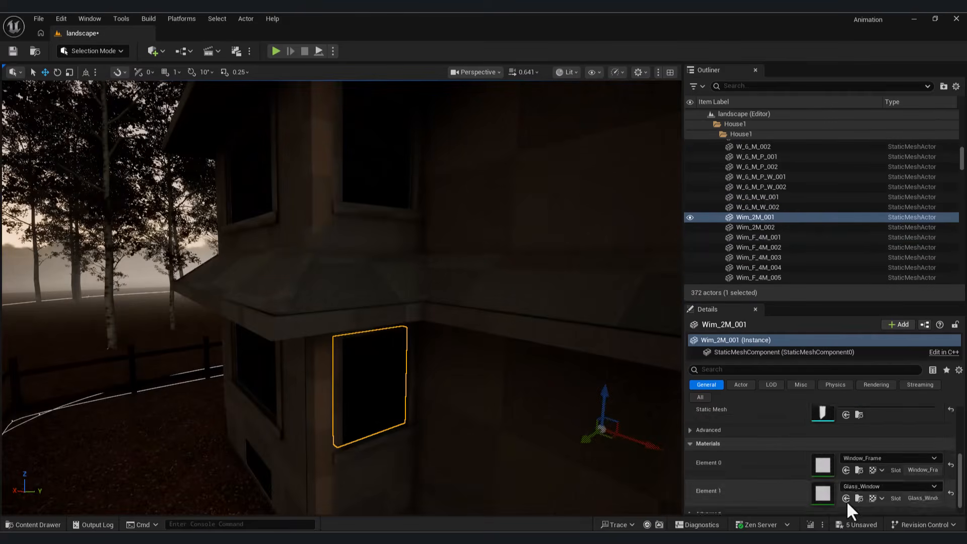
pyautogui.click(845, 492)
pyautogui.click(379, 164)
pyautogui.scroll(-3, 853, 503)
pyautogui.click(843, 490)
# Step: Assign M_Glass_Dirty_01 to the Element 1 slot of the panes in the two-pane windows along the house's side
pyautogui.moveTo(383, 322); pyautogui.dragTo(445, 367, button='right')
pyautogui.click(446, 368)
pyautogui.click(846, 491)
pyautogui.click(375, 367)
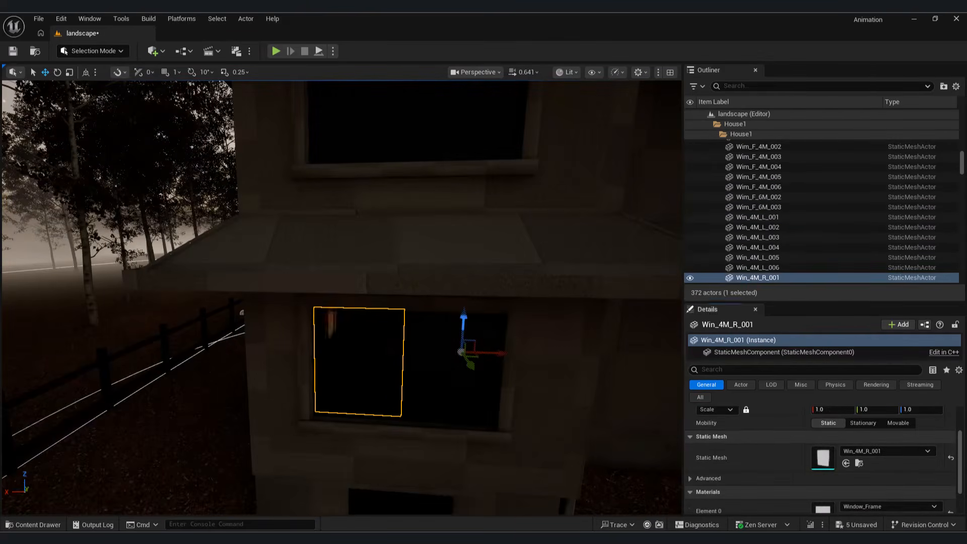
pyautogui.moveTo(375, 362); pyautogui.dragTo(397, 332, button='right')
pyautogui.click(403, 367)
pyautogui.scroll(-3, 844, 496)
pyautogui.click(846, 491)
pyautogui.click(330, 380)
pyautogui.scroll(-3, 848, 491)
pyautogui.click(847, 491)
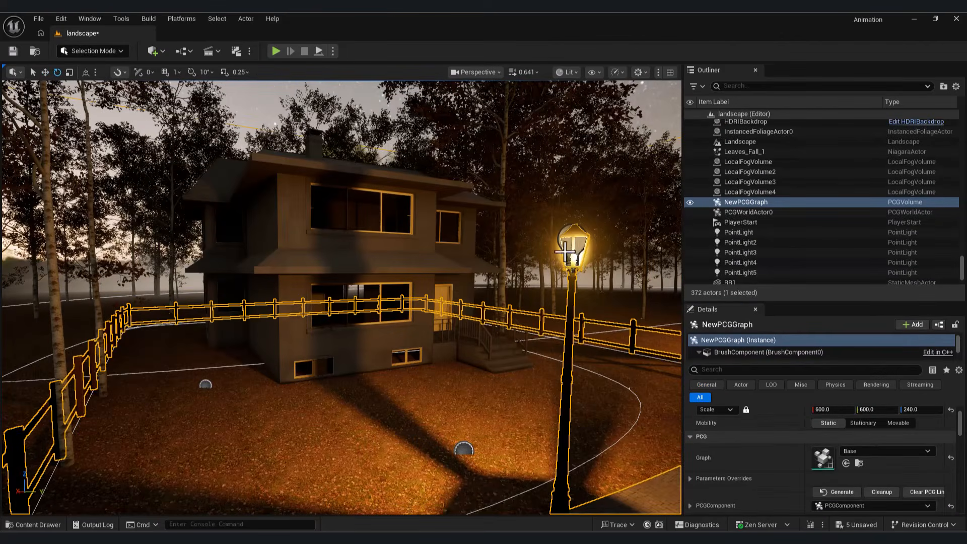
# Step: Duplicate the street lamp's point light and move the copy inside the house's ground floor
pyautogui.press('g')
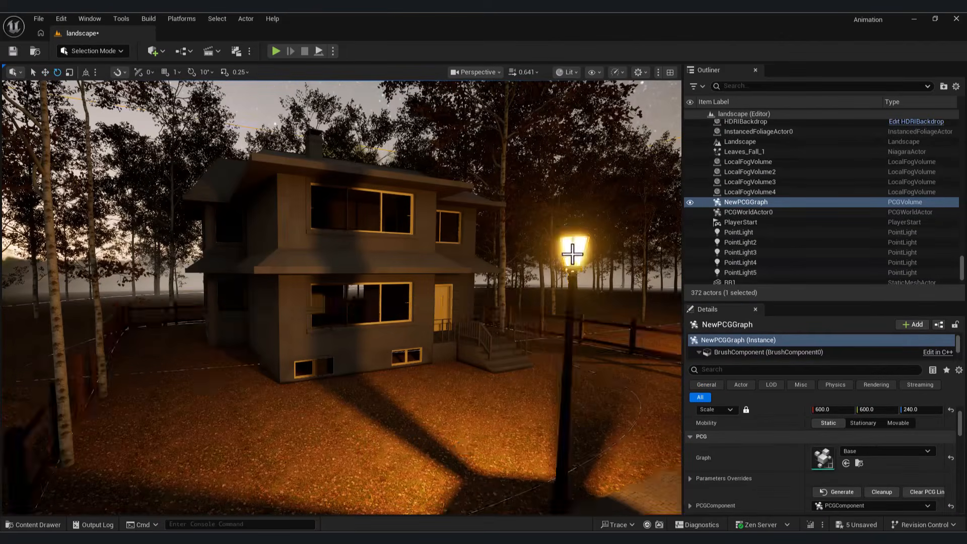
pyautogui.press('g')
pyautogui.click(564, 238)
pyautogui.moveTo(566, 239); pyautogui.dragTo(594, 242, button='right')
pyautogui.hotkey('ctrl', 'd')
pyautogui.press('w')
pyautogui.moveTo(434, 320); pyautogui.dragTo(186, 315)
pyautogui.moveTo(187, 315); pyautogui.dragTo(151, 307, button='right')
pyautogui.moveTo(284, 278); pyautogui.dragTo(307, 252, button='right')
pyautogui.moveTo(331, 97); pyautogui.dragTo(329, 169)
pyautogui.moveTo(328, 169)
pyautogui.mouseDown(button='right')
pyautogui.moveTo(352, 177)
pyautogui.moveTo(322, 186)
pyautogui.mouseUp(button='right')
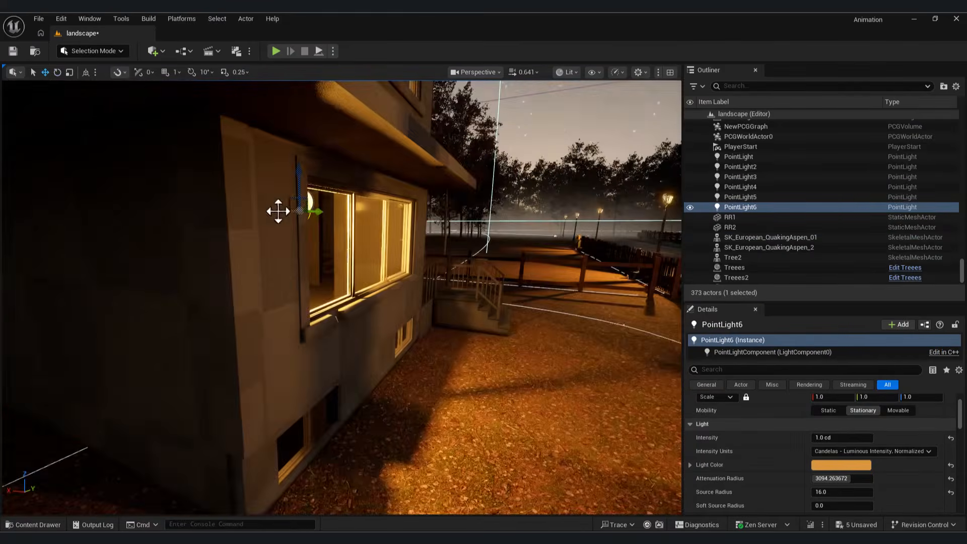
pyautogui.moveTo(277, 211); pyautogui.dragTo(122, 215)
pyautogui.moveTo(122, 215); pyautogui.dragTo(66, 216, button='right')
# Step: Duplicate the interior point light up to the upper floor and soften its Light Color to pale peach D9AB82
pyautogui.keyDown('alt'); pyautogui.moveTo(368, 198); pyautogui.dragTo(365, 86); pyautogui.keyUp('alt')
pyautogui.moveTo(226, 176); pyautogui.dragTo(237, 176, button='right')
pyautogui.moveTo(272, 175); pyautogui.dragTo(328, 174)
pyautogui.click(842, 465)
pyautogui.moveTo(737, 317); pyautogui.dragTo(735, 308)
pyautogui.moveTo(559, 292); pyautogui.dragTo(546, 303, button='right')
pyautogui.moveTo(739, 306); pyautogui.dragTo(739, 301)
pyautogui.moveTo(559, 292); pyautogui.dragTo(549, 291, button='right')
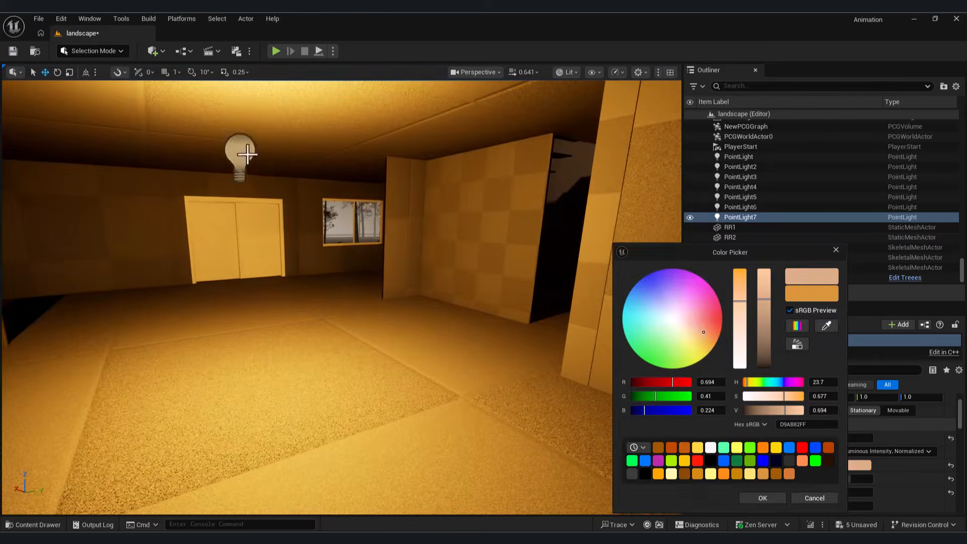
# Step: Desaturate the ground-floor point light's Light Color and check the lit windows from the street
pyautogui.click(247, 154)
pyautogui.click(852, 465)
pyautogui.moveTo(742, 293); pyautogui.dragTo(742, 322)
pyautogui.moveTo(503, 352); pyautogui.dragTo(529, 362, button='right')
pyautogui.click(481, 394)
pyautogui.moveTo(481, 395); pyautogui.dragTo(486, 391, button='right')
pyautogui.moveTo(558, 348); pyautogui.dragTo(565, 341, button='right')
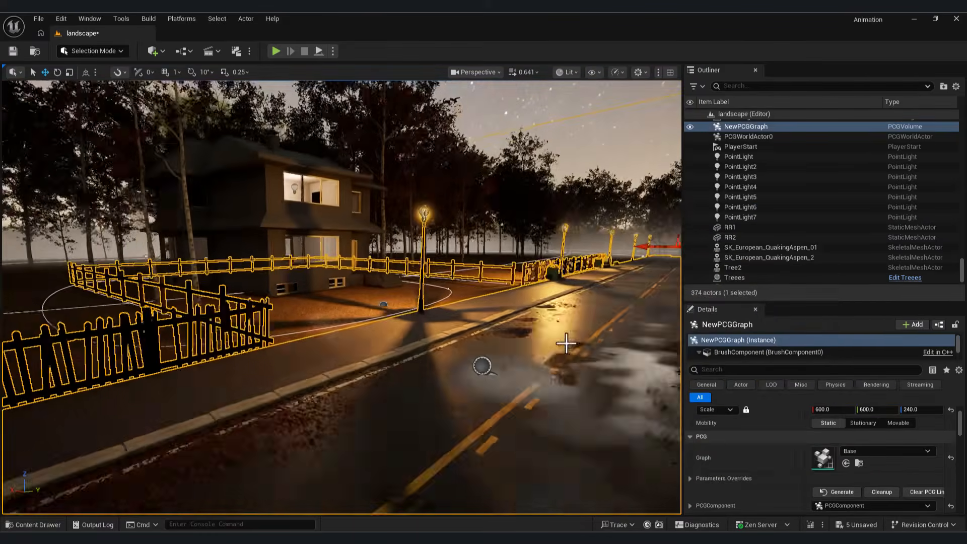
# Step: Save the level with the new interior lighting
pyautogui.click(481, 71)
pyautogui.click(504, 132)
pyautogui.click(504, 133)
pyautogui.hotkey('ctrl', 's')
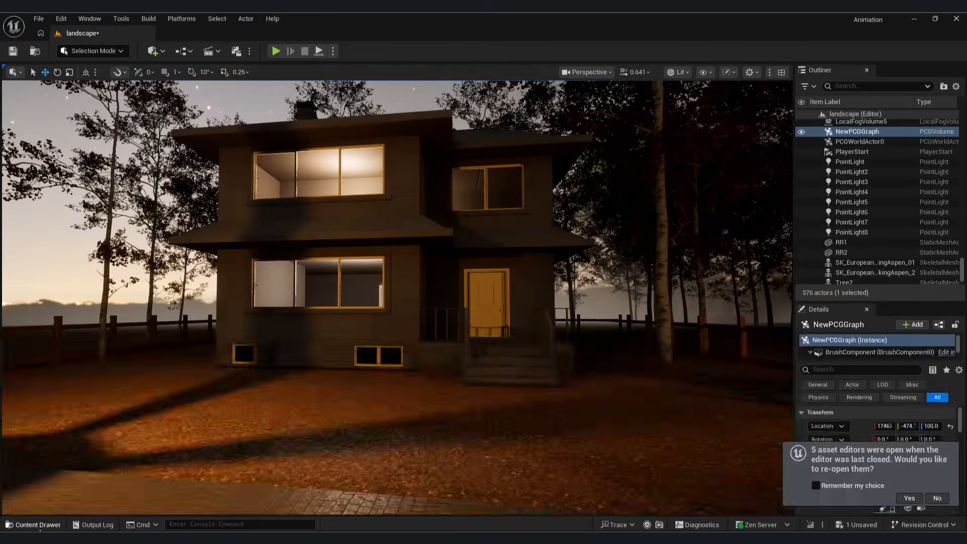
# Step: Open the overlapping wooden planks material instance from the Megascans folder, check its tiling settings and minimize its editor
pyautogui.click(33, 524)
pyautogui.scroll(-2, 554, 428)
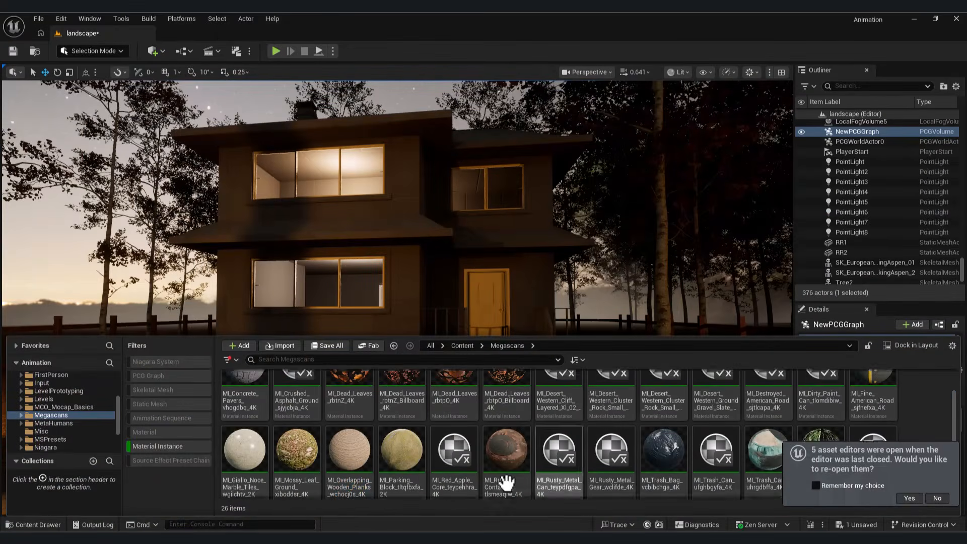
pyautogui.click(355, 442)
pyautogui.doubleClick(355, 441)
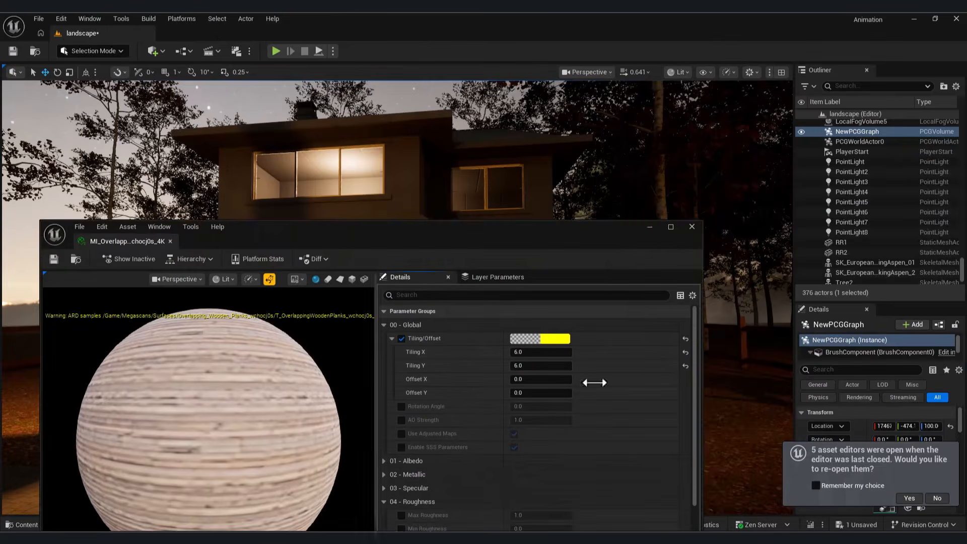
pyautogui.moveTo(579, 222); pyautogui.dragTo(665, 200)
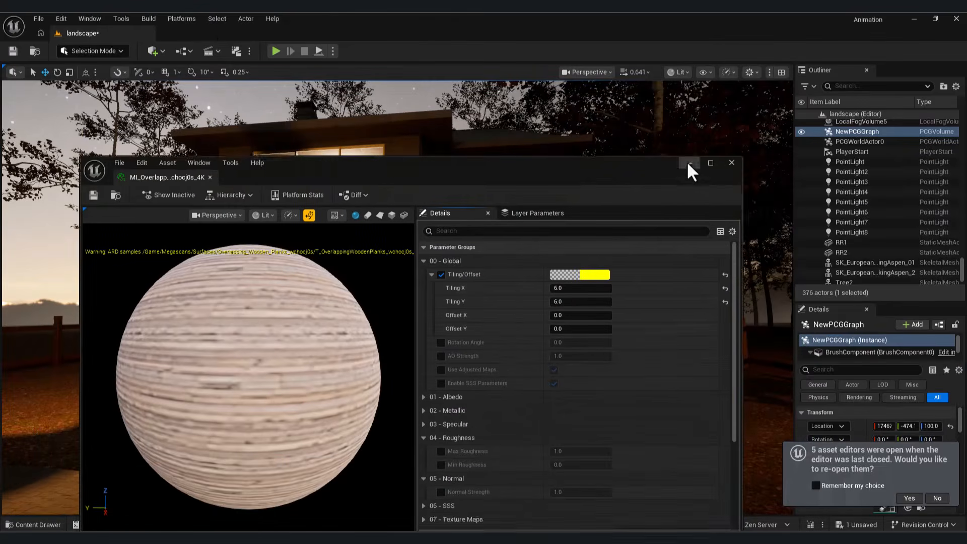
pyautogui.click(689, 162)
# Step: Dismiss the editor re-open request and assign the wooden planks material to the ground-floor and upper-floor front window walls
pyautogui.click(322, 282)
pyautogui.click(33, 525)
pyautogui.click(30, 525)
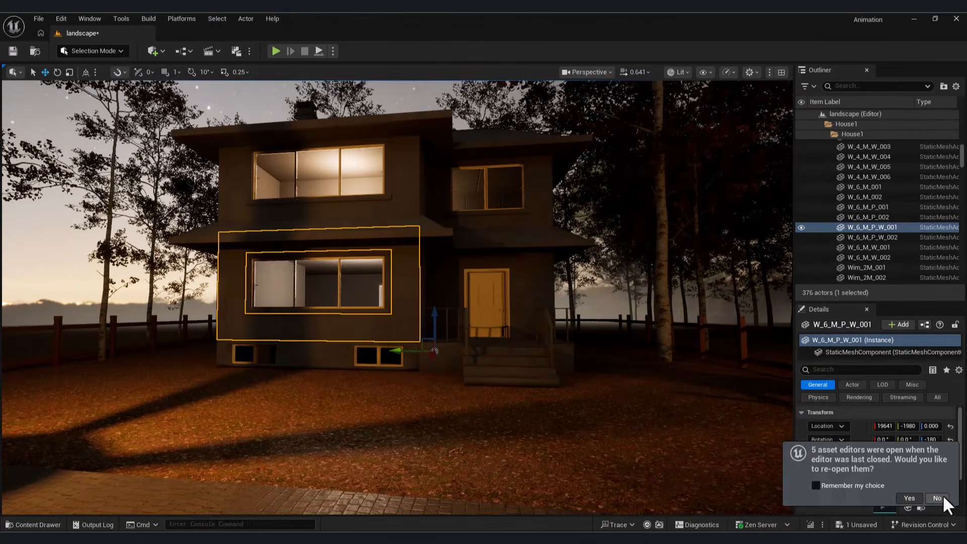
pyautogui.click(940, 496)
pyautogui.scroll(-3, 889, 438)
pyautogui.click(904, 491)
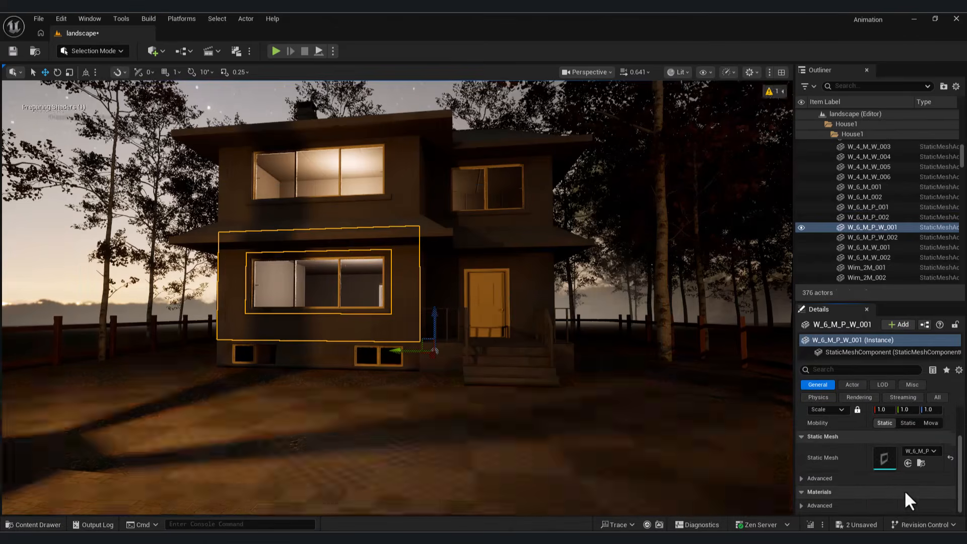
pyautogui.click(379, 199)
pyautogui.scroll(-3, 938, 500)
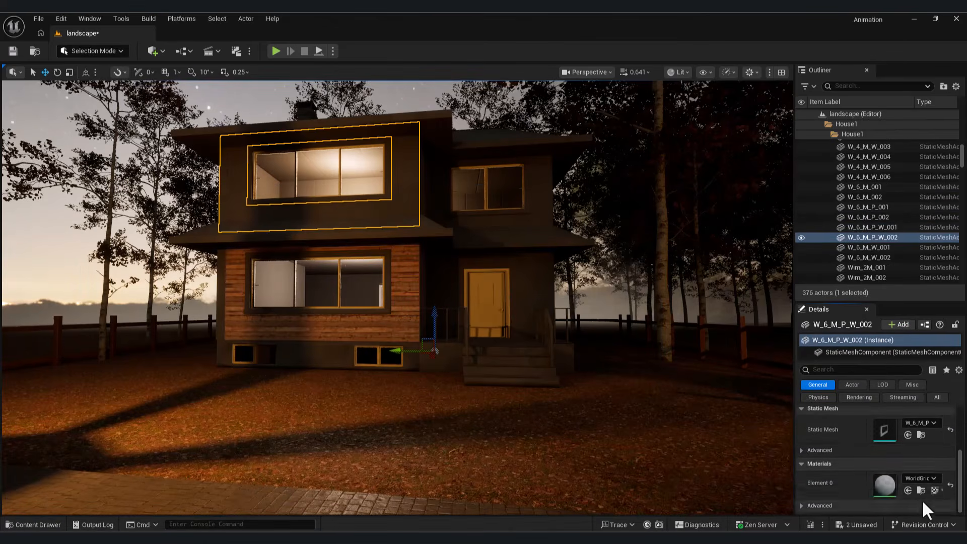
pyautogui.click(905, 491)
# Step: Assign the wooden planks material to the side wall between the front window wall and the entrance
pyautogui.press('w')
pyautogui.moveTo(523, 312); pyautogui.dragTo(531, 335, button='right')
pyautogui.press('s')
pyautogui.click(439, 242)
pyautogui.scroll(-3, 856, 486)
pyautogui.click(908, 491)
# Step: Assign the wooden planks material to the wall around the front door
pyautogui.press('d')
pyautogui.moveTo(570, 301)
pyautogui.mouseDown(button='right')
pyautogui.moveTo(554, 301)
pyautogui.moveTo(569, 300)
pyautogui.mouseUp(button='right')
pyautogui.click(504, 257)
pyautogui.press('s')
pyautogui.moveTo(504, 257); pyautogui.dragTo(511, 252, button='right')
pyautogui.scroll(-2, 928, 490)
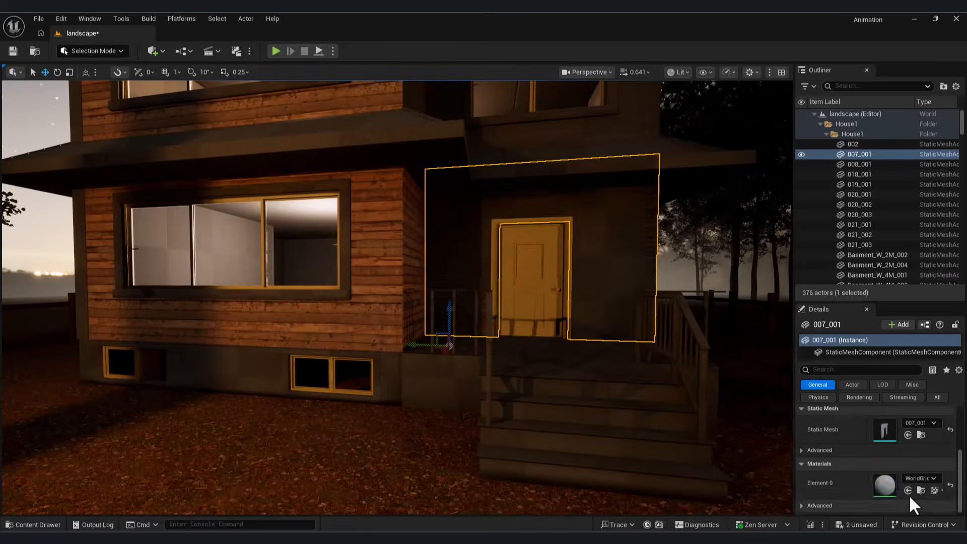
pyautogui.click(909, 493)
# Step: Assign the wooden planks material to the dark side wall around the corner from the front door
pyautogui.moveTo(535, 375); pyautogui.dragTo(553, 378, button='right')
pyautogui.click(684, 451)
pyautogui.press('s')
pyautogui.moveTo(684, 451); pyautogui.dragTo(710, 436, button='right')
pyautogui.press('d')
pyautogui.click(478, 289)
pyautogui.scroll(-3, 934, 488)
pyautogui.click(909, 490)
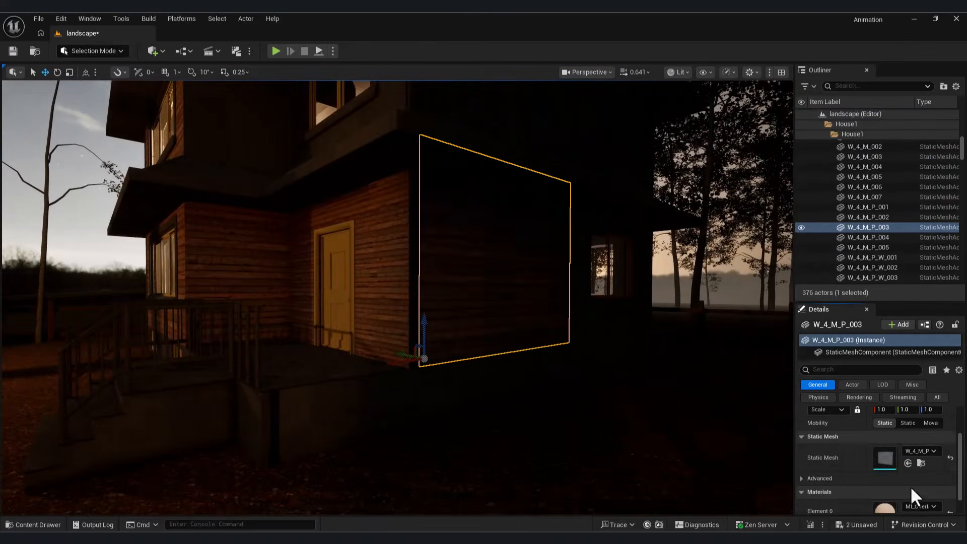
# Step: Return to the front of the house and reopen the wooden planks material instance beside the view of the walls
pyautogui.press('s')
pyautogui.moveTo(483, 366)
pyautogui.mouseDown(button='right')
pyautogui.moveTo(496, 367)
pyautogui.moveTo(464, 365)
pyautogui.moveTo(524, 384)
pyautogui.moveTo(505, 384)
pyautogui.mouseUp(button='right')
pyautogui.press('a')
pyautogui.press('w')
pyautogui.press('s')
pyautogui.press('a')
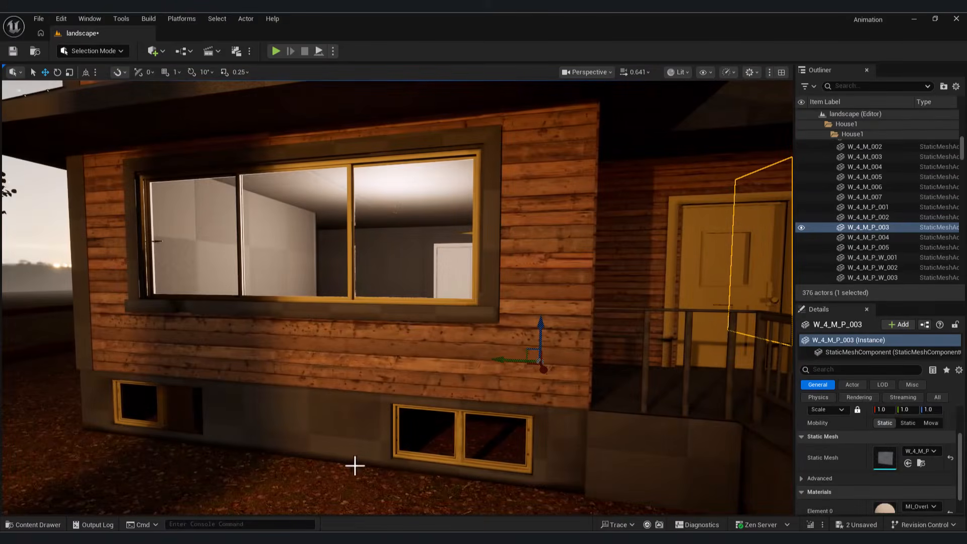
pyautogui.click(425, 424)
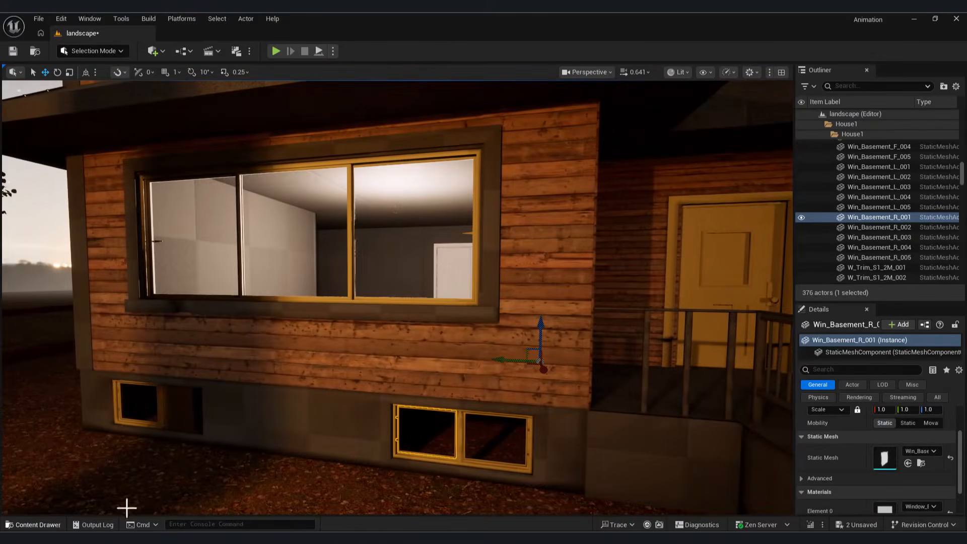
pyautogui.click(57, 524)
pyautogui.doubleClick(352, 445)
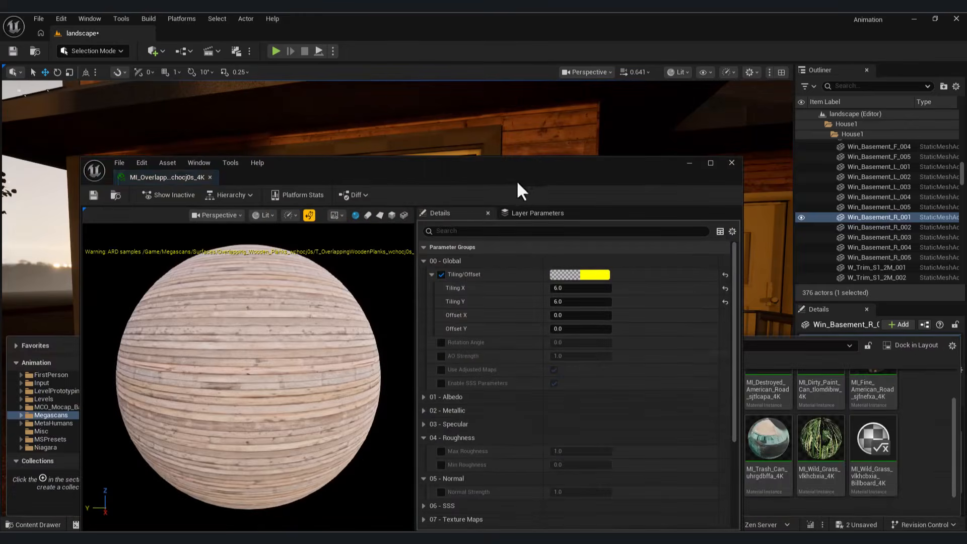
pyautogui.moveTo(518, 183); pyautogui.dragTo(824, 129)
# Step: Enable the planks' Albedo Tint, set it to a medium blue and check the tinted walls
pyautogui.click(728, 342)
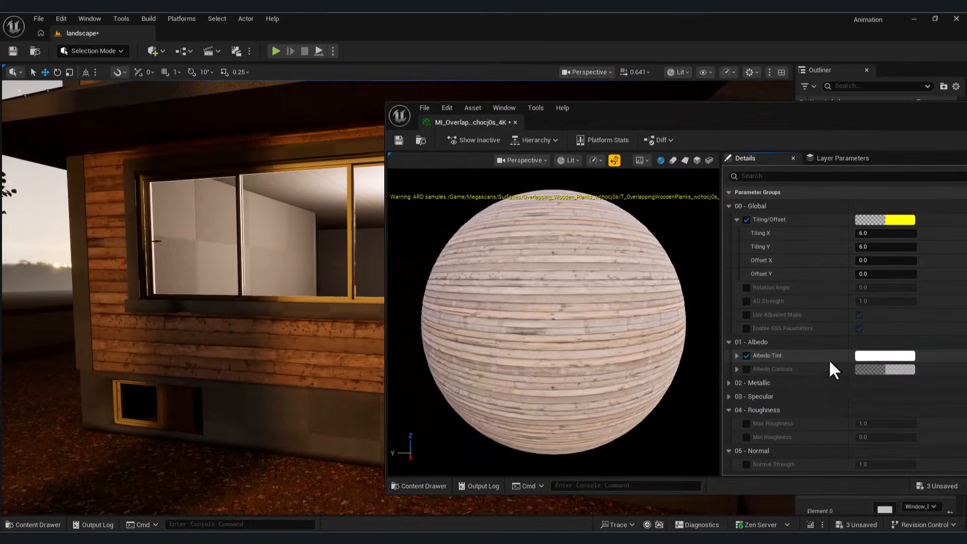
pyautogui.click(878, 358)
pyautogui.moveTo(745, 323); pyautogui.dragTo(664, 307)
pyautogui.moveTo(801, 282); pyautogui.dragTo(801, 304)
pyautogui.moveTo(666, 304); pyautogui.dragTo(673, 288)
pyautogui.click(871, 250)
pyautogui.moveTo(312, 256); pyautogui.dragTo(342, 249, button='right')
pyautogui.press('s')
pyautogui.press('a')
pyautogui.press('s')
# Step: Enable the planks' Albedo Controls and set their colour to pale green E4FFE7
pyautogui.click(746, 369)
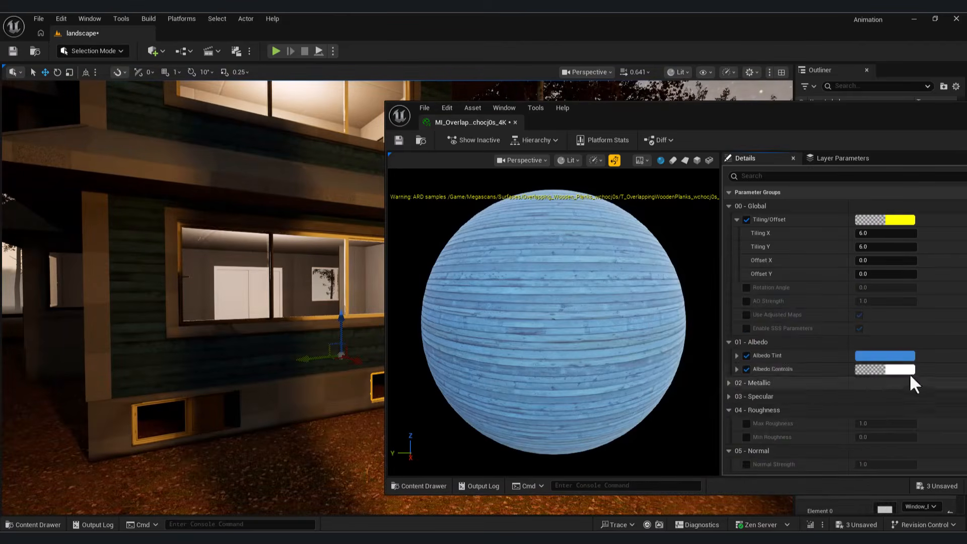
pyautogui.click(909, 370)
pyautogui.moveTo(734, 343)
pyautogui.mouseDown()
pyautogui.moveTo(731, 304)
pyautogui.moveTo(721, 332)
pyautogui.mouseUp()
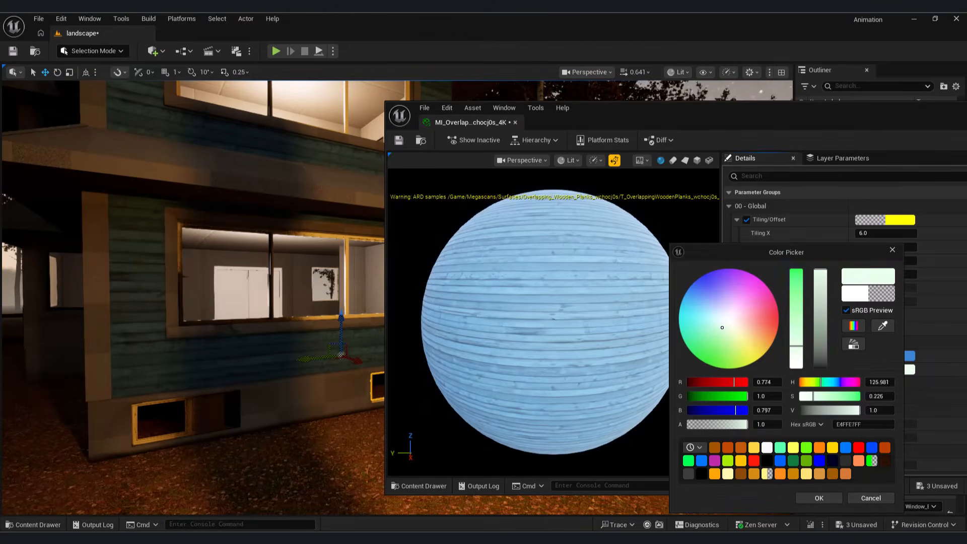
pyautogui.click(813, 498)
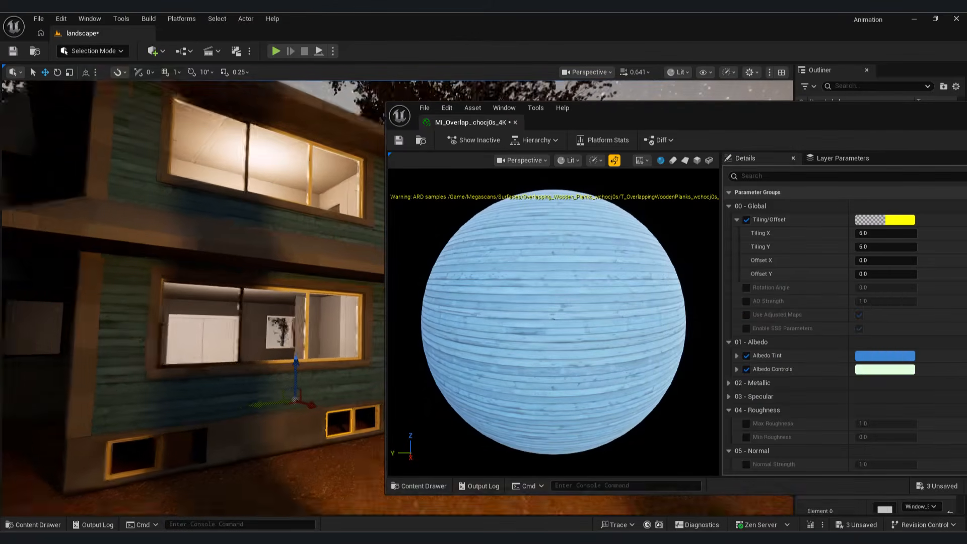
# Step: Enable the planks' Normal Strength and raise it to about 1.78
pyautogui.scroll(-2, 836, 398)
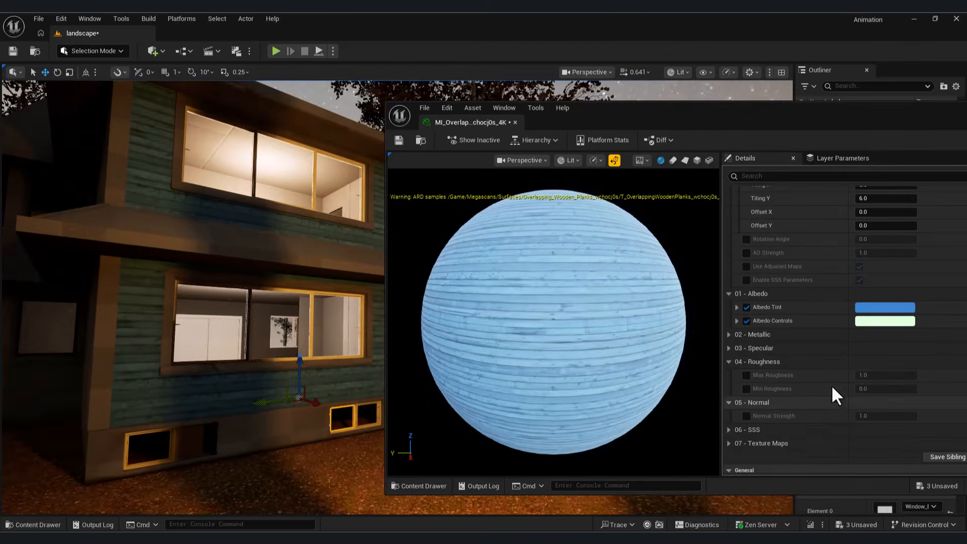
pyautogui.click(747, 416)
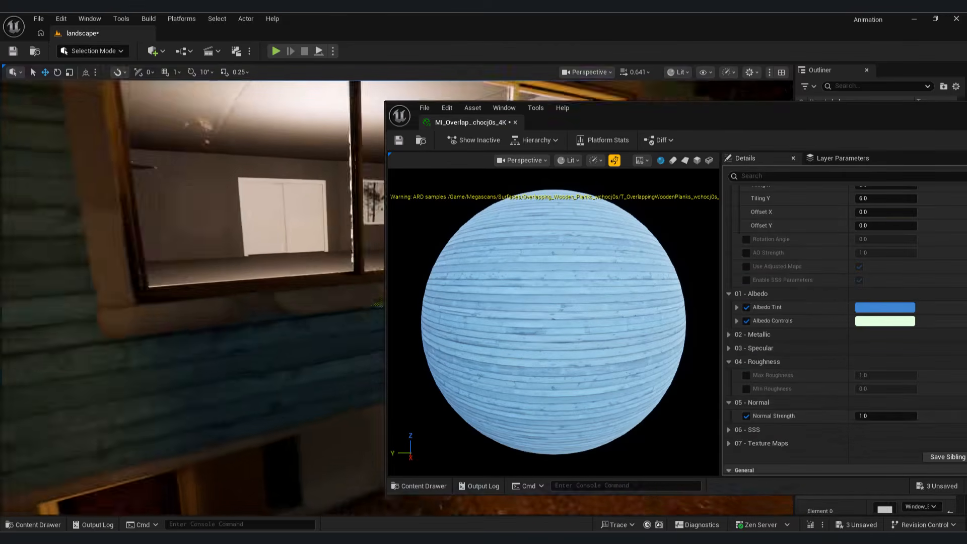
pyautogui.moveTo(877, 416)
pyautogui.mouseDown()
pyautogui.moveTo(856, 416)
pyautogui.moveTo(884, 416)
pyautogui.mouseUp()
pyautogui.moveTo(755, 506); pyautogui.dragTo(755, 496, button='right')
# Step: Expand the 06 - SSS parameter group, then minimize the material editor to review the whole house
pyautogui.click(729, 430)
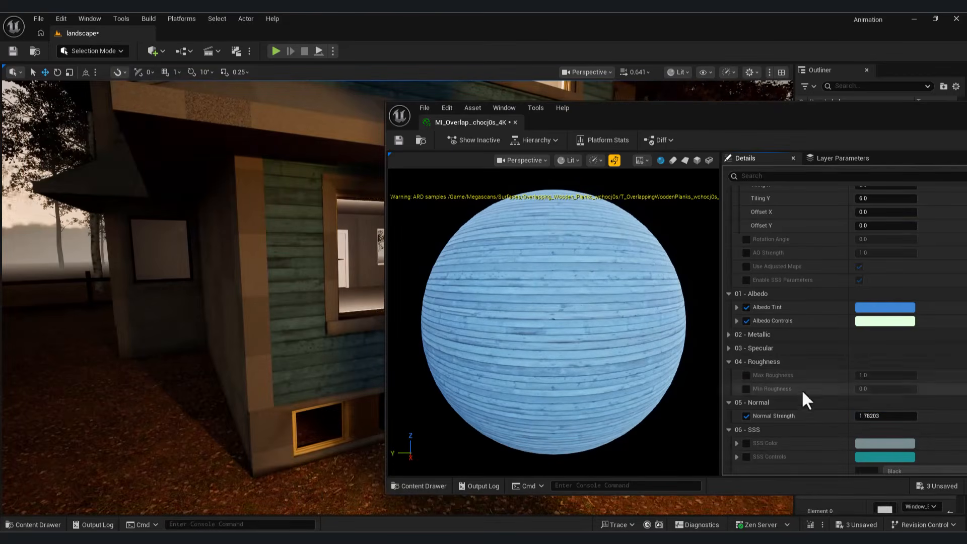
pyautogui.moveTo(750, 505)
pyautogui.mouseDown(button='right')
pyautogui.moveTo(725, 503)
pyautogui.moveTo(734, 503)
pyautogui.mouseUp(button='right')
pyautogui.moveTo(923, 119); pyautogui.dragTo(710, 154)
pyautogui.click(783, 142)
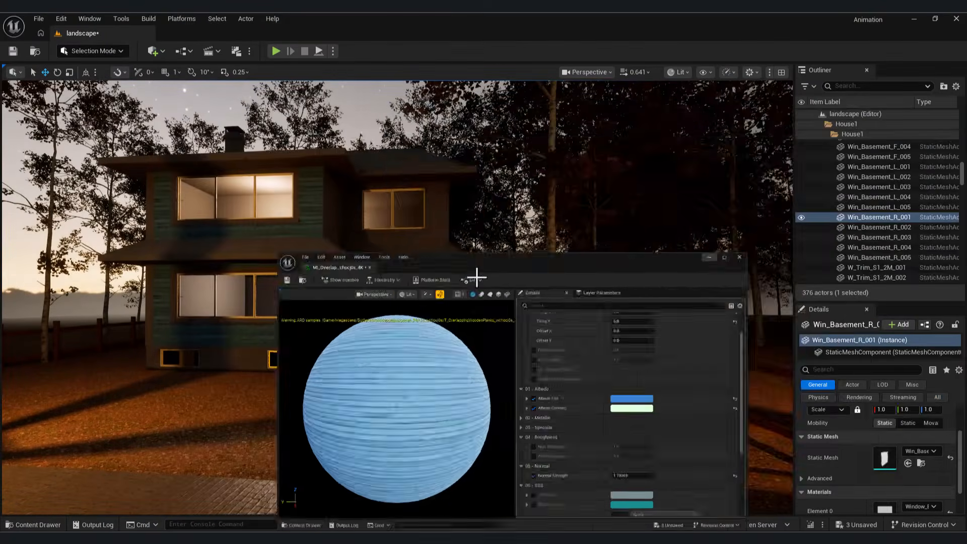
# Step: In Bridge, download the Worn Wooden Planks surface in High Quality and add it to the project
pyautogui.moveTo(475, 277); pyautogui.dragTo(456, 273, button='right')
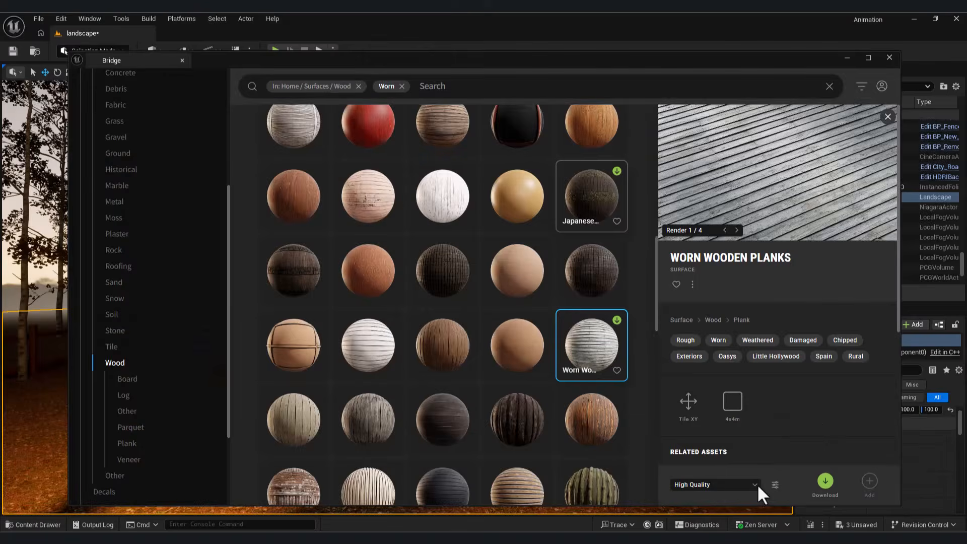
pyautogui.click(824, 481)
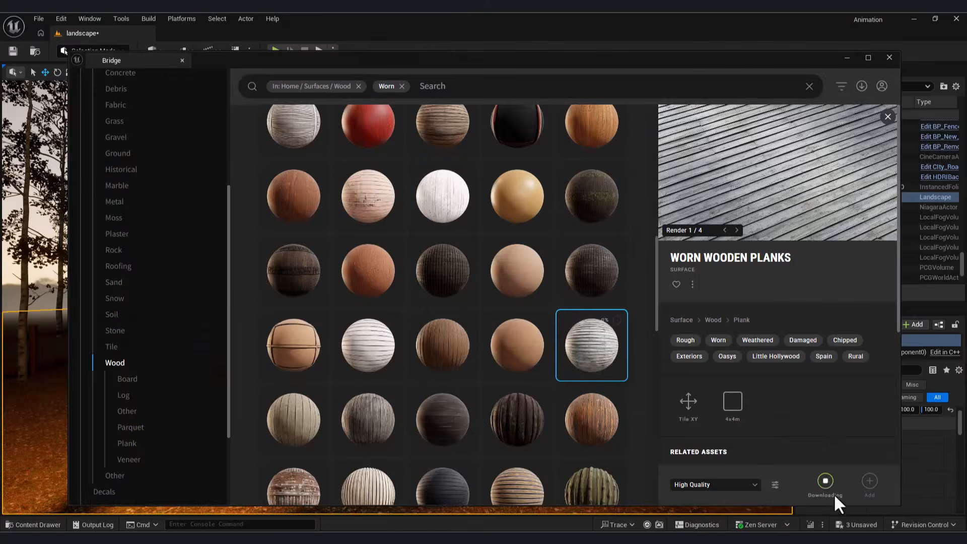
pyautogui.scroll(4, 508, 401)
pyautogui.click(446, 225)
pyautogui.scroll(-7, 575, 343)
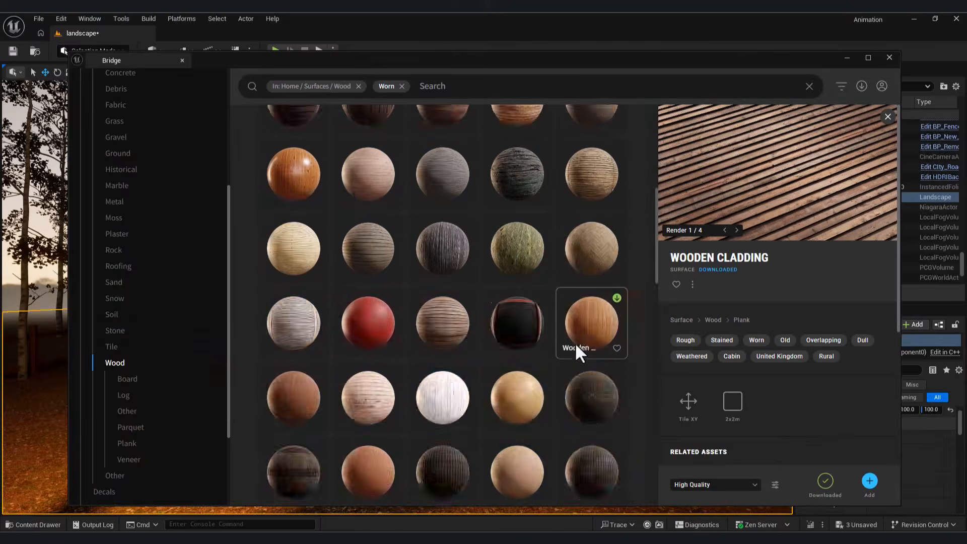
pyautogui.scroll(5, 607, 395)
pyautogui.click(588, 292)
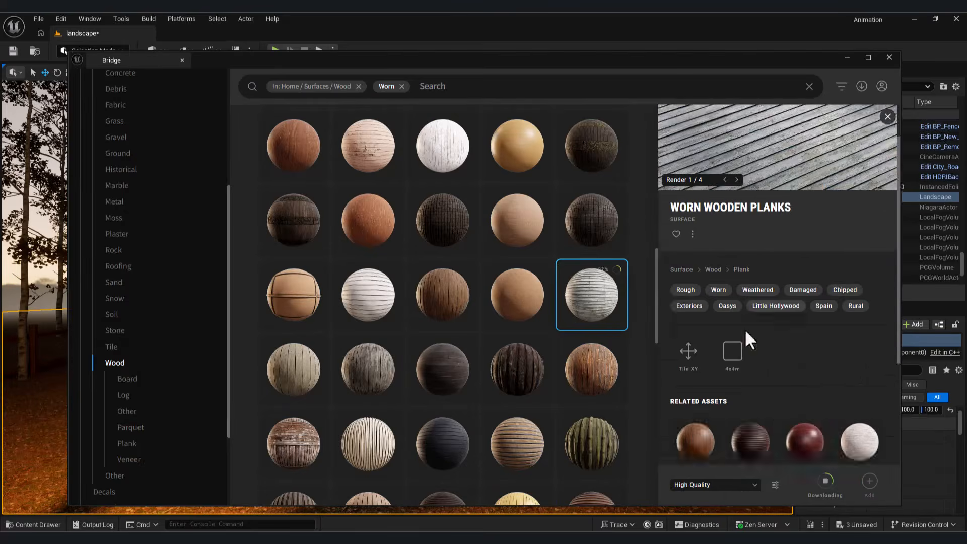
pyautogui.scroll(-2, 786, 353)
pyautogui.click(756, 340)
pyautogui.scroll(4, 821, 430)
pyautogui.click(596, 302)
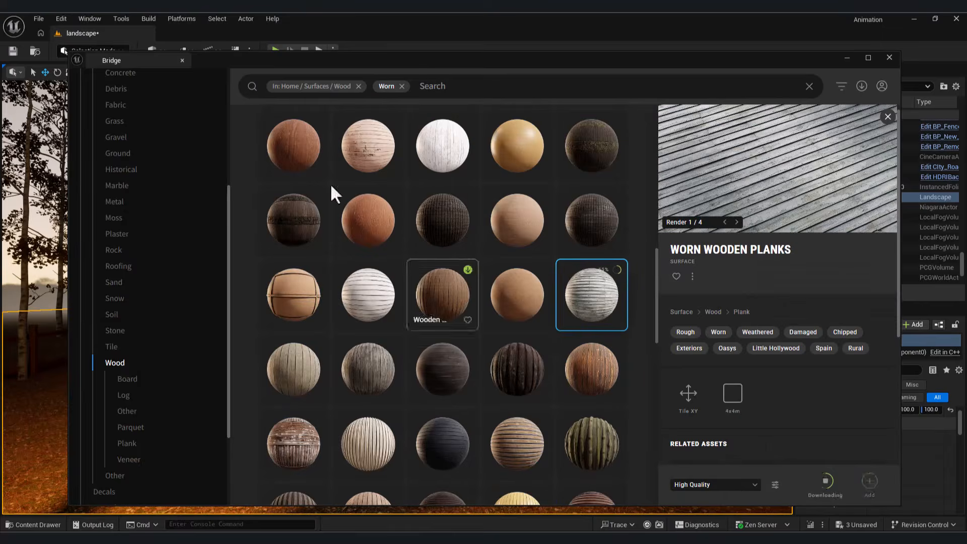
pyautogui.scroll(-2, 544, 282)
pyautogui.click(869, 481)
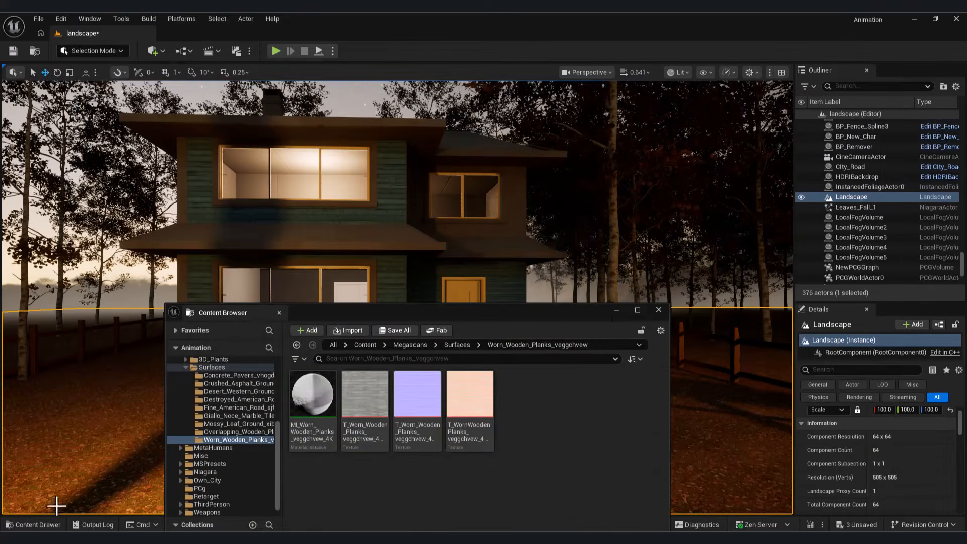
# Step: Create a material named H_1blend in House1's material folder and open it for editing
pyautogui.hotkey('ctrl', 'space')
pyautogui.rightClick(393, 428)
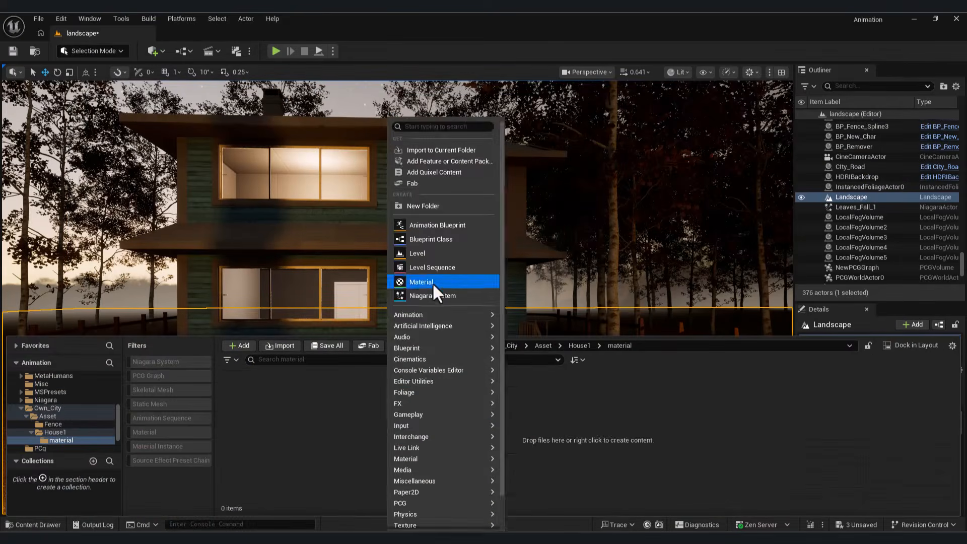
pyautogui.click(432, 279)
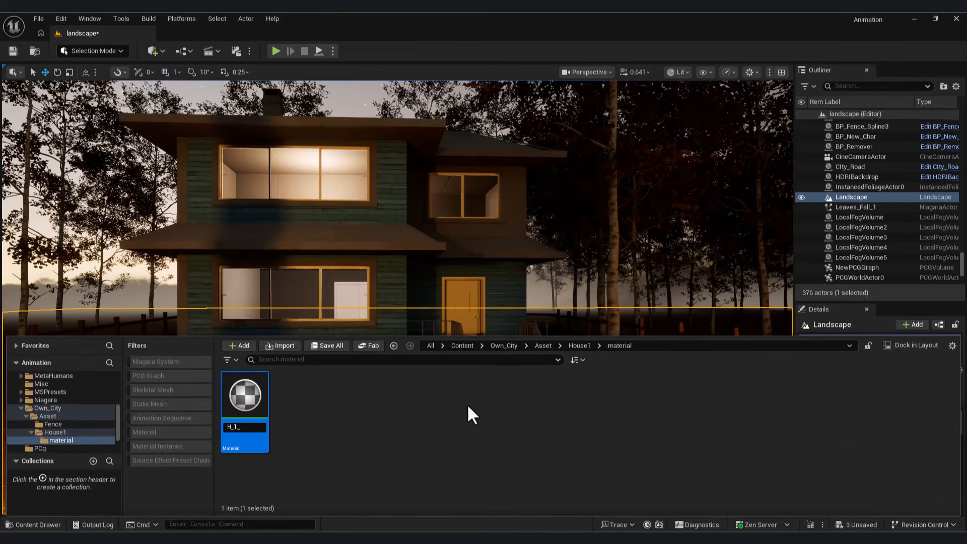
pyautogui.write('H_1blend')
pyautogui.press('Return')
pyautogui.doubleClick(247, 392)
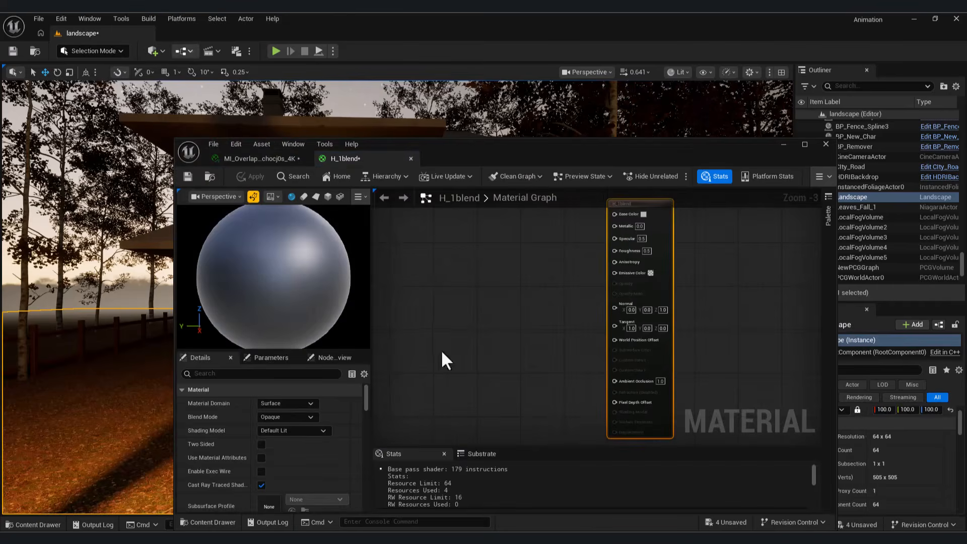
# Step: Enable Use Material Attributes for the H_1blend material and maximize the material editor
pyautogui.click(261, 457)
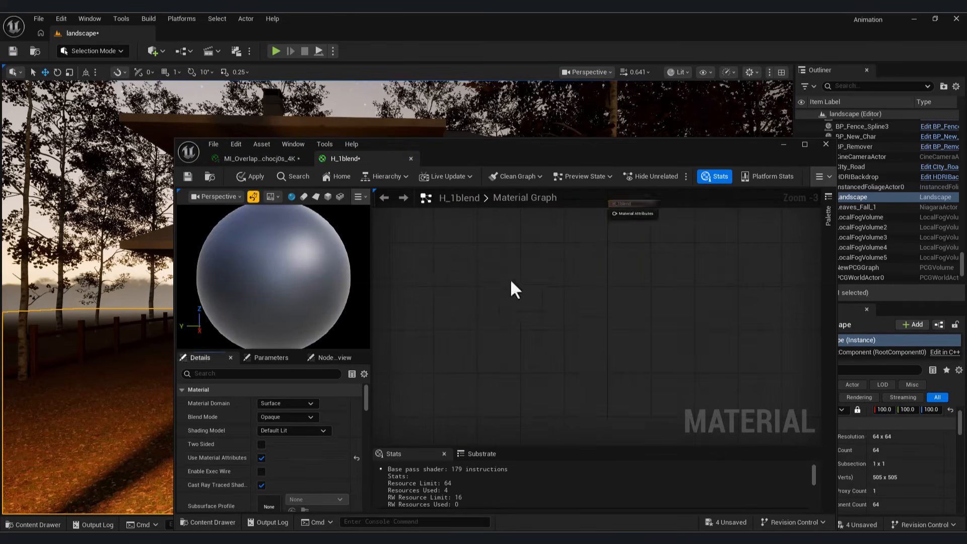
pyautogui.moveTo(559, 276); pyautogui.dragTo(593, 324, button='right')
pyautogui.moveTo(543, 275); pyautogui.dragTo(594, 325, button='right')
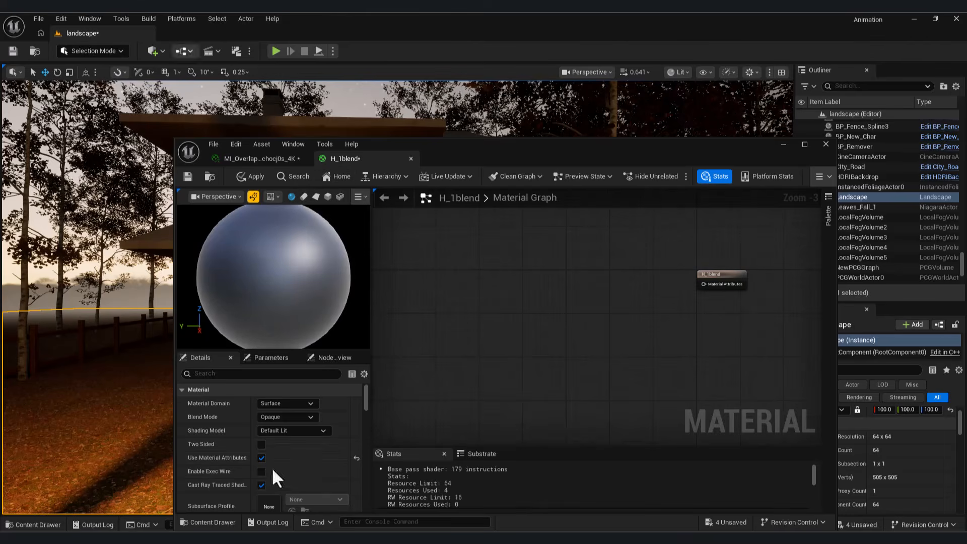
pyautogui.click(208, 522)
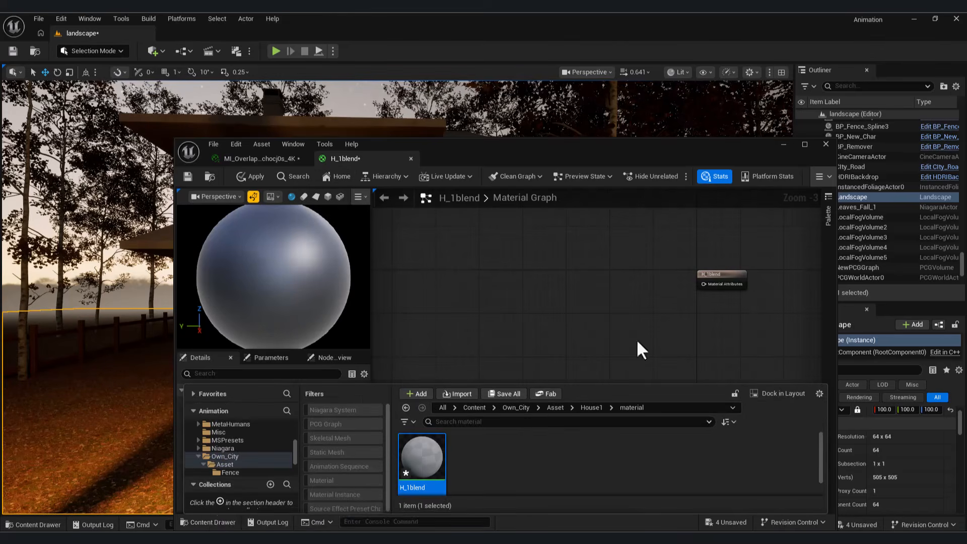
pyautogui.click(797, 149)
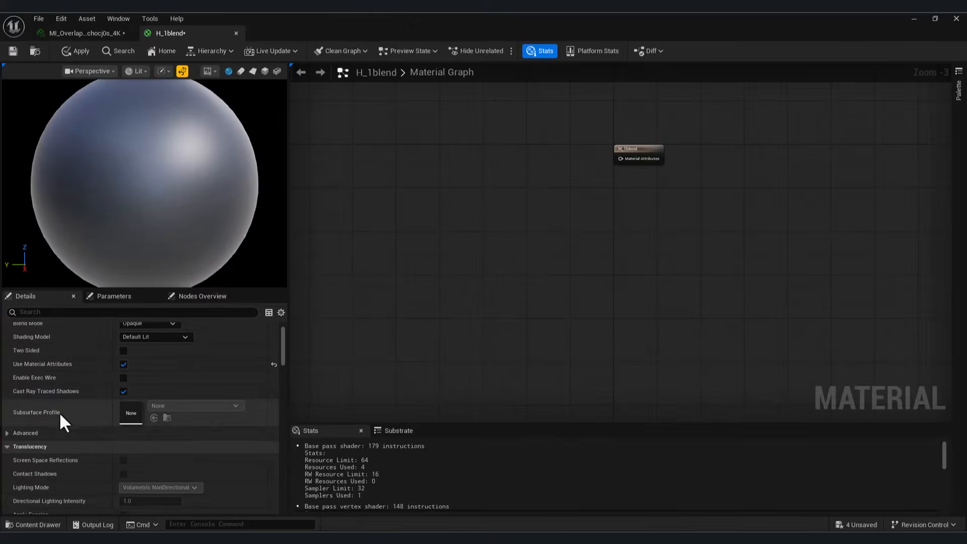
# Step: Add the three Worn_Wooden_Planks textures from the Megascans Surfaces folder to the material graph as stacked texture samples
pyautogui.click(38, 525)
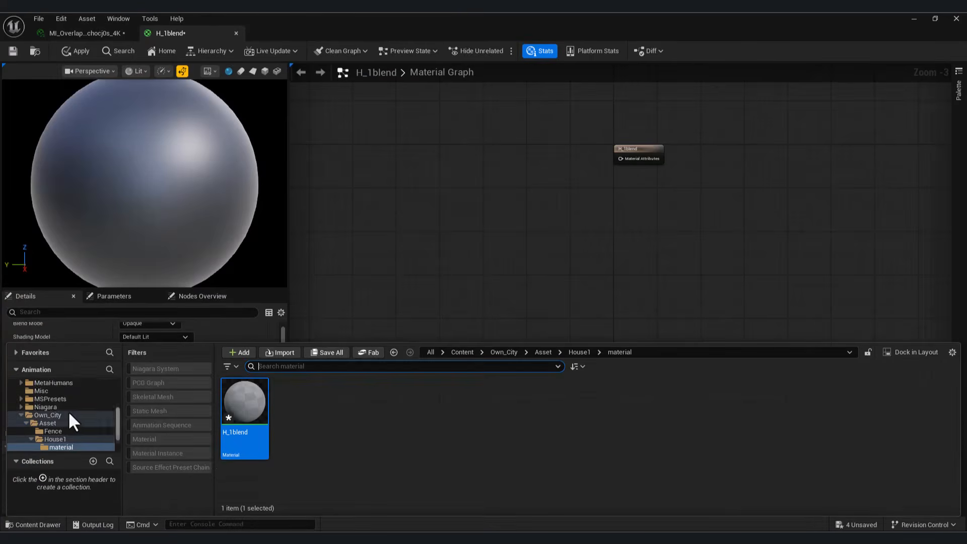
pyautogui.scroll(4, 68, 410)
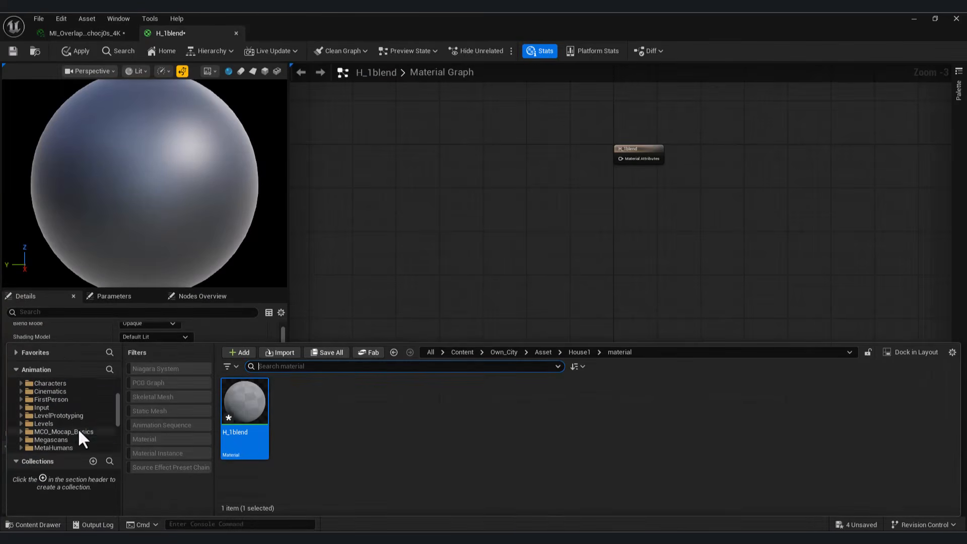
pyautogui.click(64, 439)
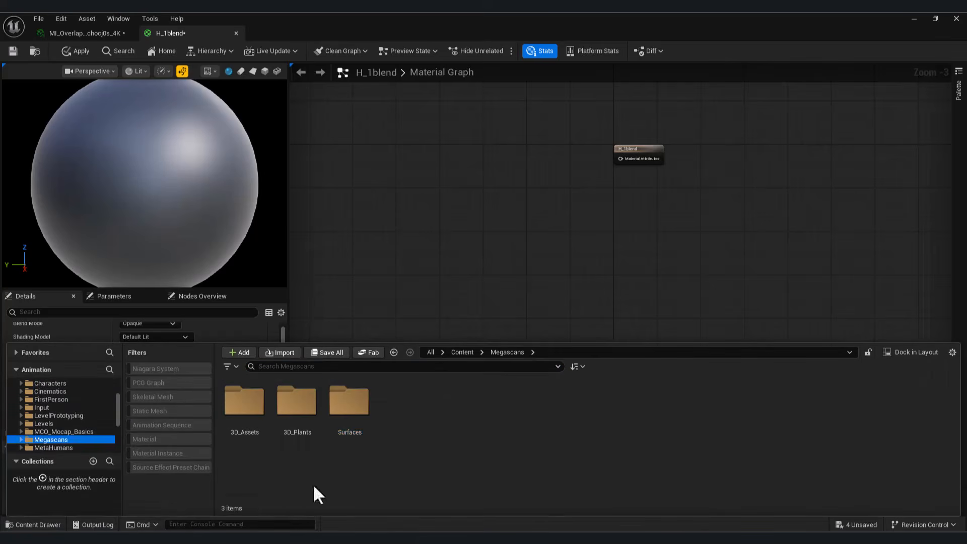
pyautogui.doubleClick(340, 402)
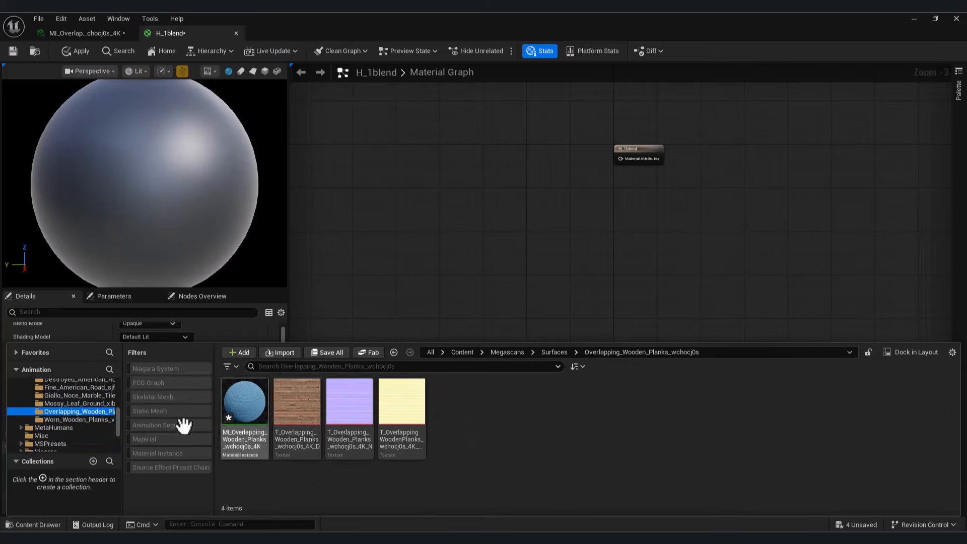
pyautogui.click(81, 420)
pyautogui.moveTo(302, 403); pyautogui.dragTo(427, 106)
pyautogui.click(33, 524)
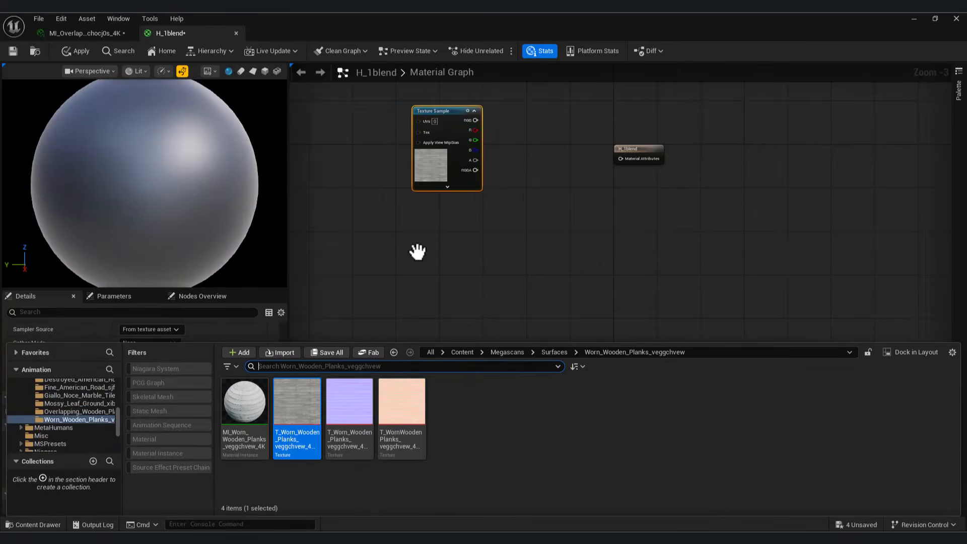
pyautogui.moveTo(349, 401); pyautogui.dragTo(454, 205)
pyautogui.click(33, 524)
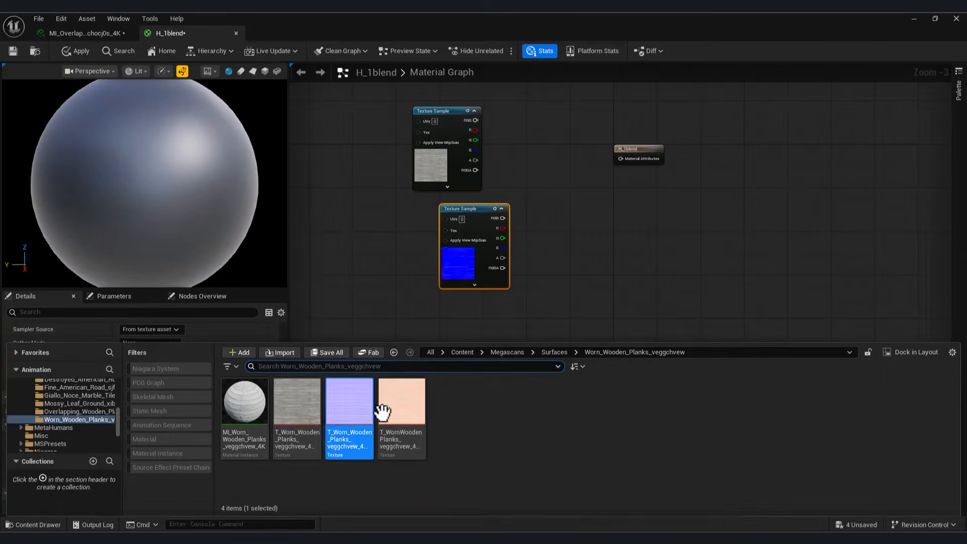
pyautogui.moveTo(382, 412); pyautogui.dragTo(450, 328)
pyautogui.moveTo(483, 207); pyautogui.dragTo(466, 218)
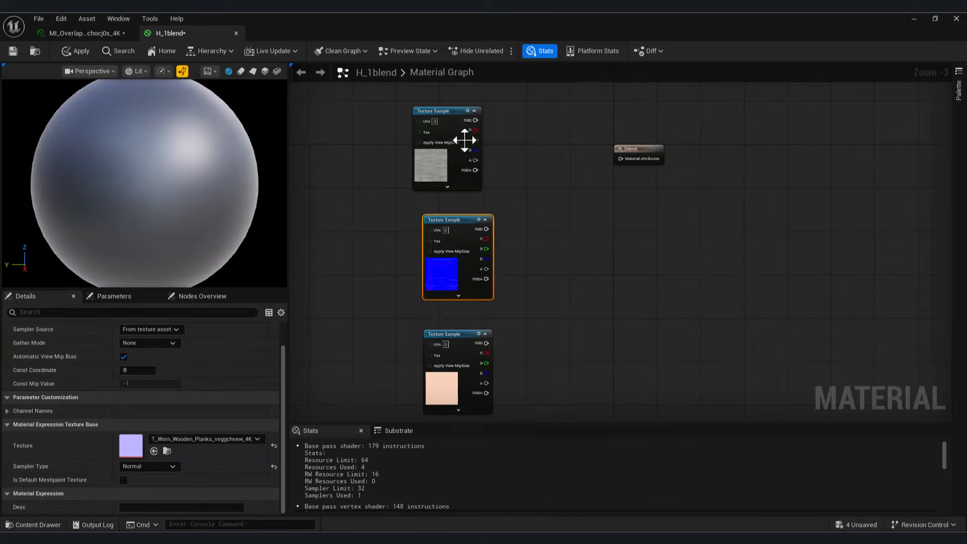
# Step: Add a MakeMaterialAttributes node beside the texture samples and space the output and top texture nodes around it
pyautogui.rightClick(558, 180)
pyautogui.write('make')
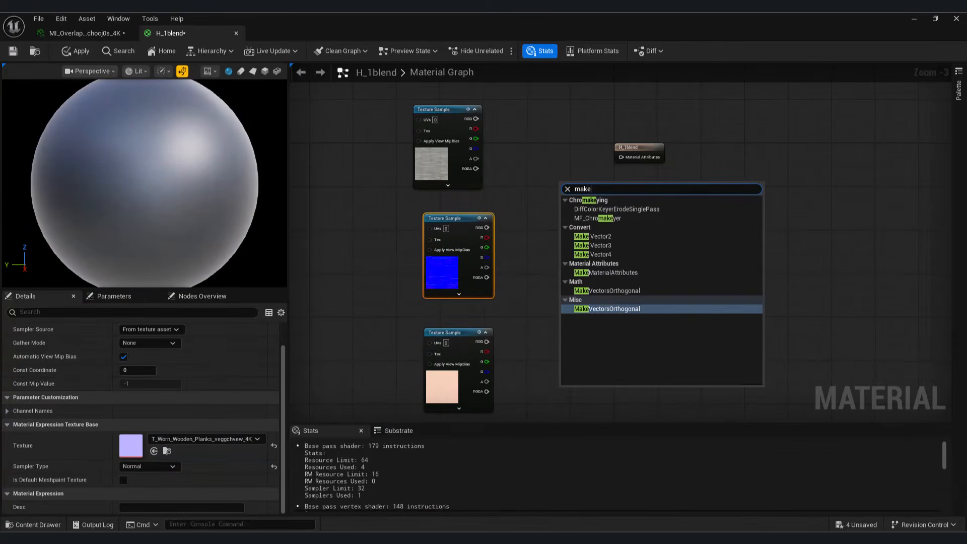
pyautogui.click(628, 272)
pyautogui.moveTo(641, 146); pyautogui.dragTo(691, 142)
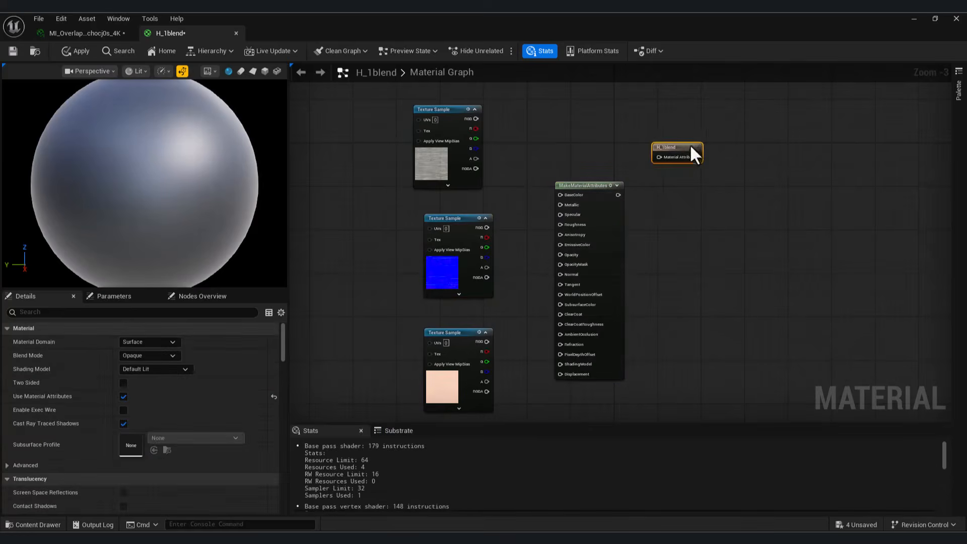
pyautogui.moveTo(440, 117); pyautogui.dragTo(456, 116)
pyautogui.click(170, 46)
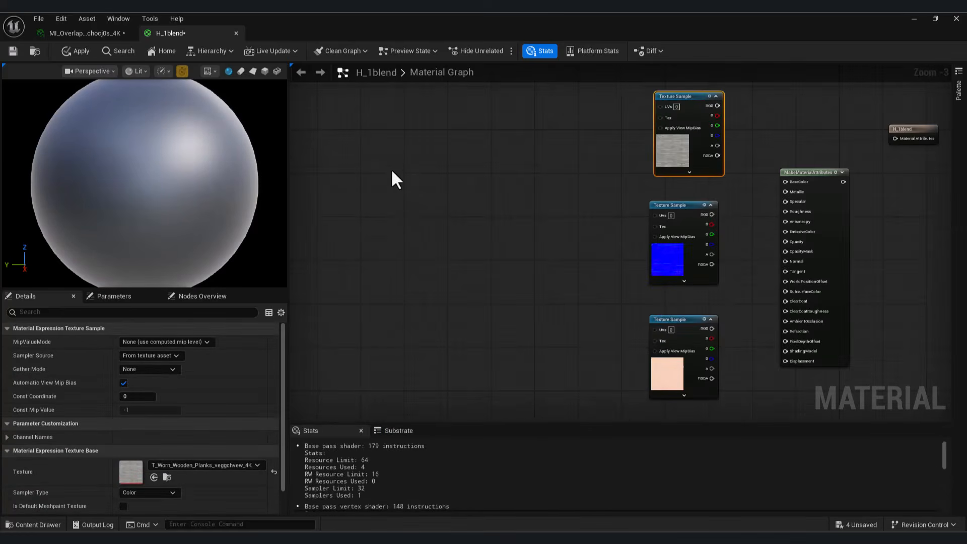
# Step: Add a constant in the empty area before the texture samples and convert it to a parameter named Tile_Amount
pyautogui.click(398, 200)
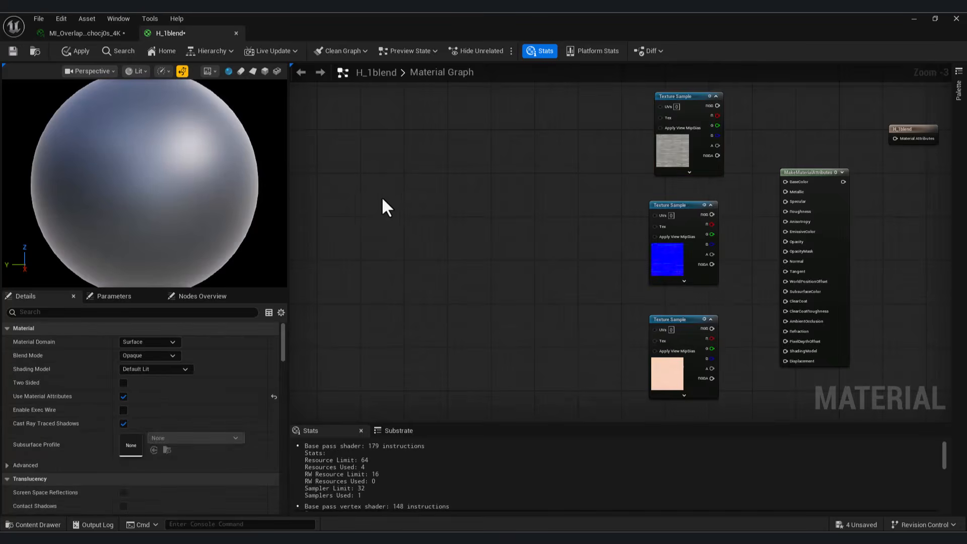
pyautogui.click(377, 197)
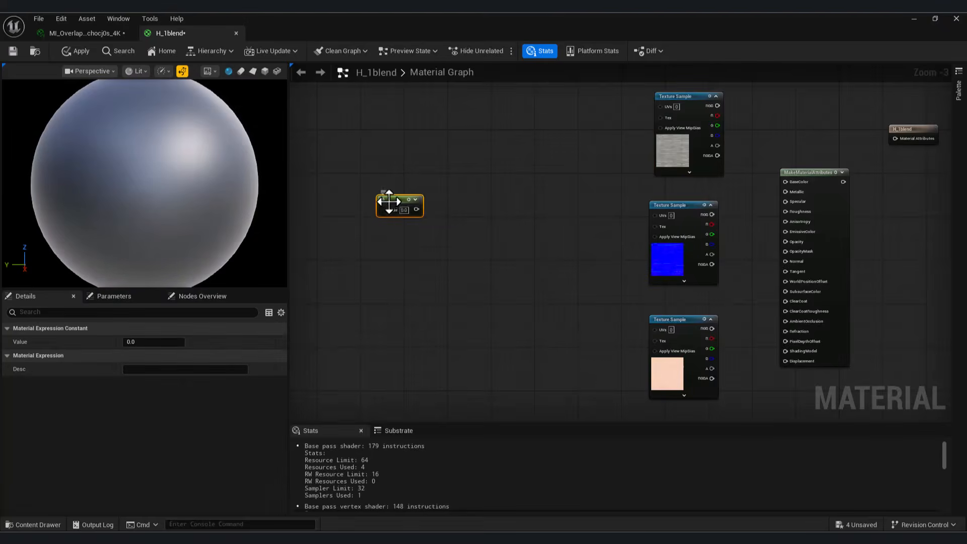
pyautogui.rightClick(388, 202)
pyautogui.click(438, 235)
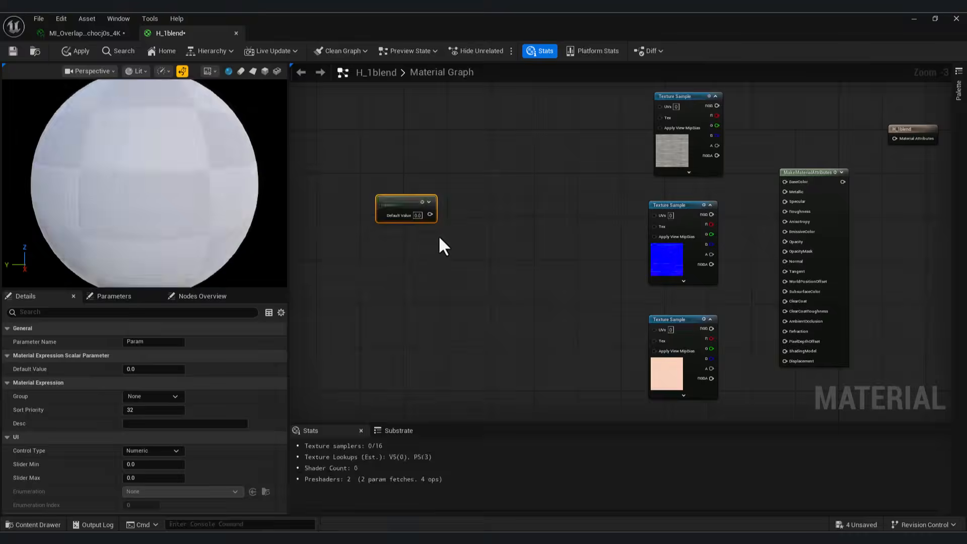
pyautogui.write('Tile')
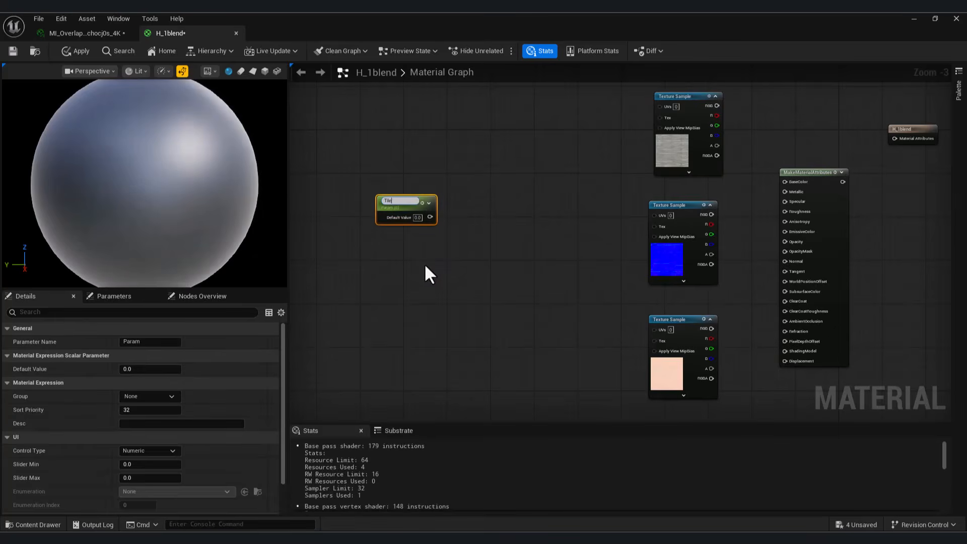
pyautogui.write('_Amount')
pyautogui.press('Return')
# Step: Add a TextureCoordinate node above the Tile_Amount parameter
pyautogui.rightClick(378, 142)
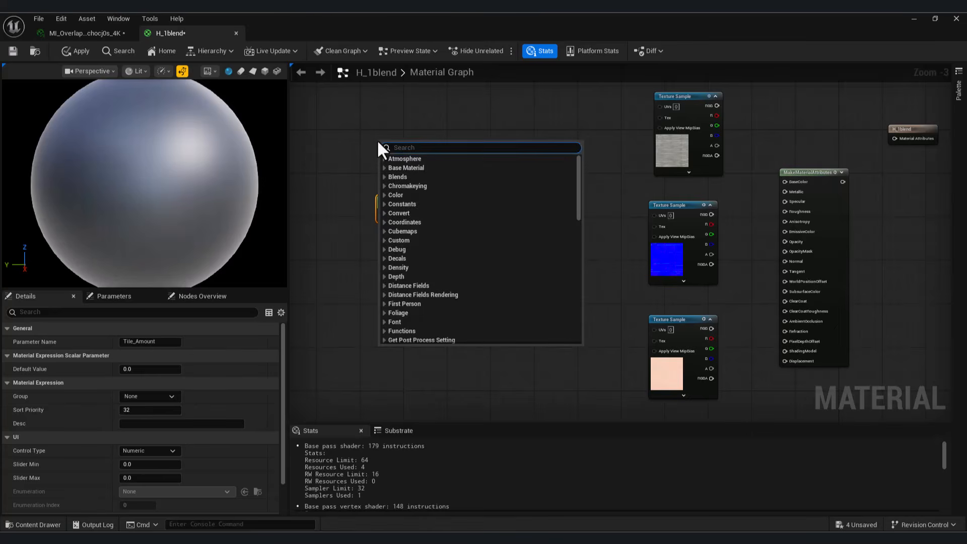
pyautogui.write('twe')
pyautogui.press('BackSpace')
pyautogui.press('BackSpace')
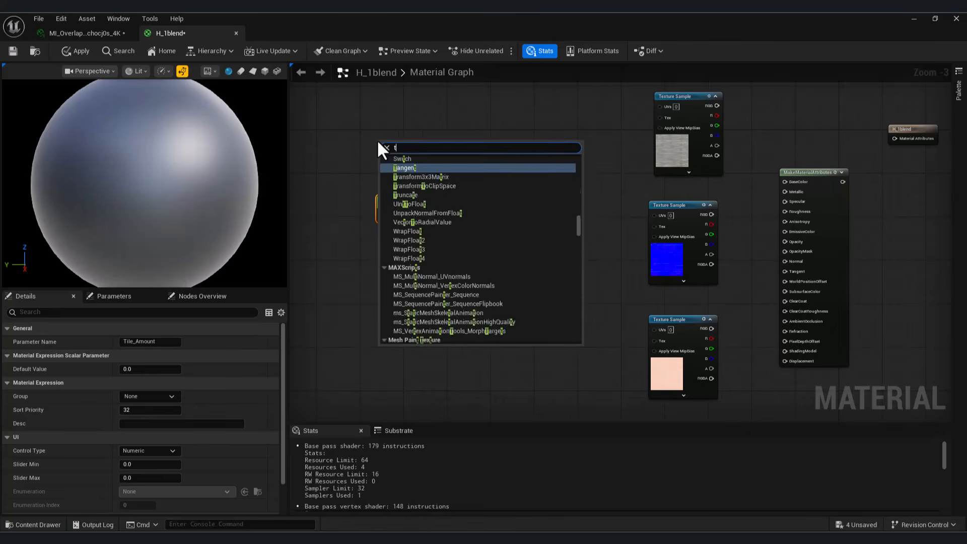
pyautogui.write('ext')
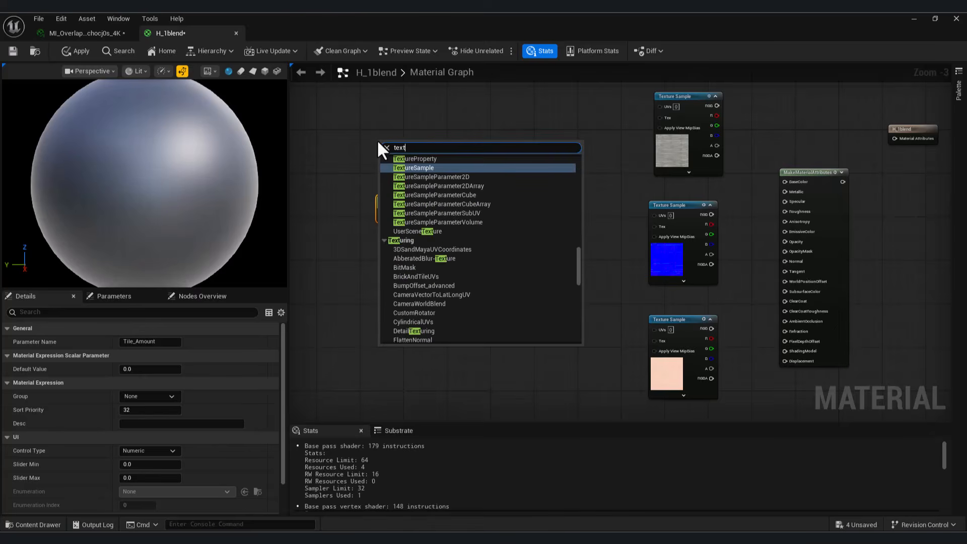
pyautogui.write('urec')
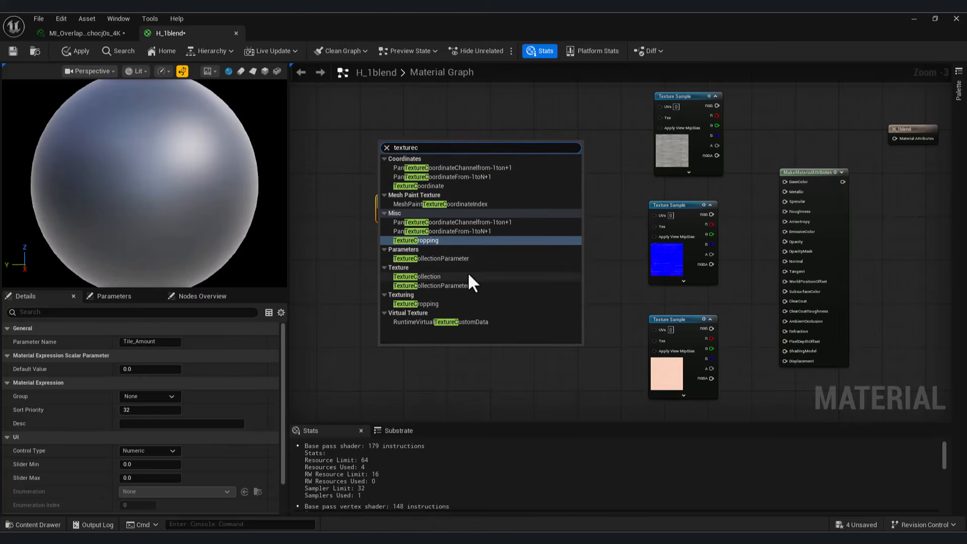
pyautogui.click(439, 186)
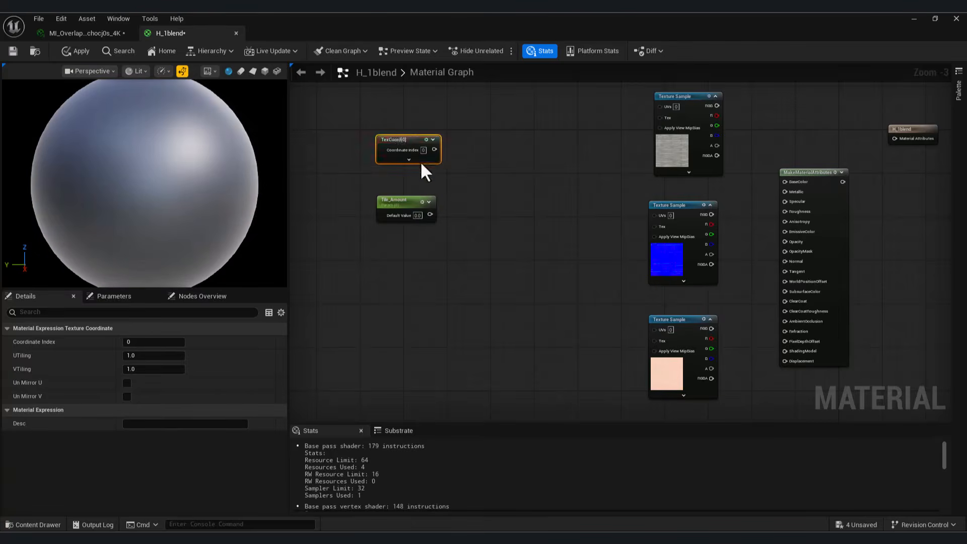
# Step: Create a Multiply node fed by the texture coordinate output through its A input
pyautogui.moveTo(427, 154); pyautogui.dragTo(498, 177)
pyautogui.write('m')
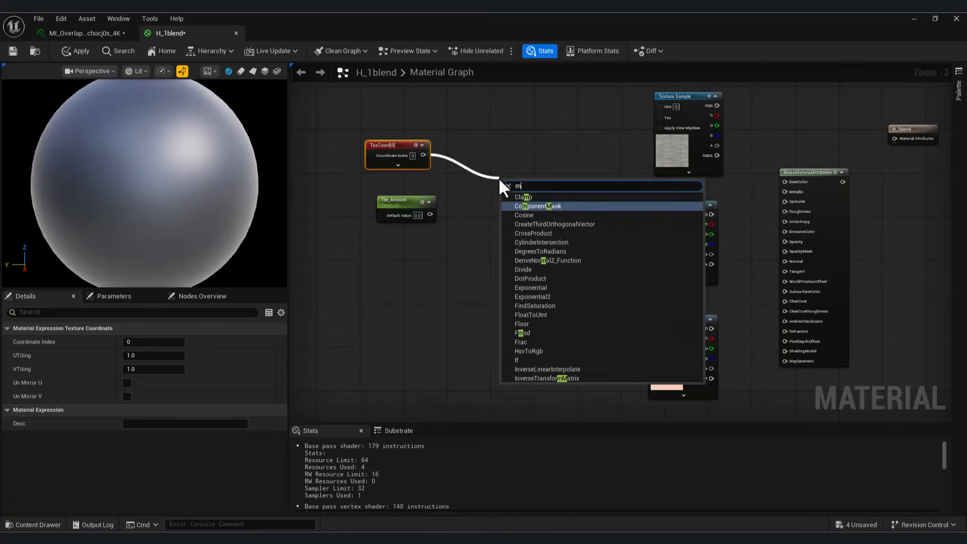
pyautogui.write('ult')
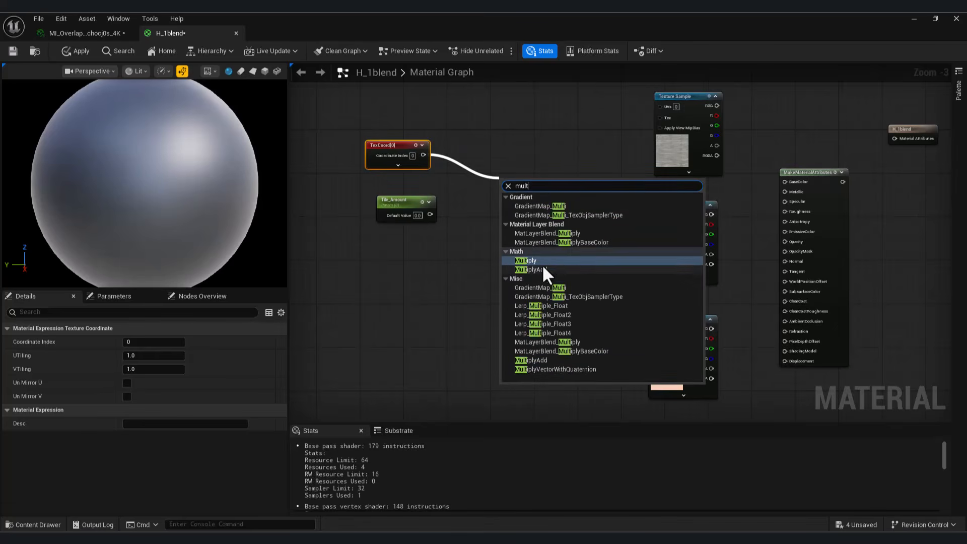
pyautogui.click(543, 260)
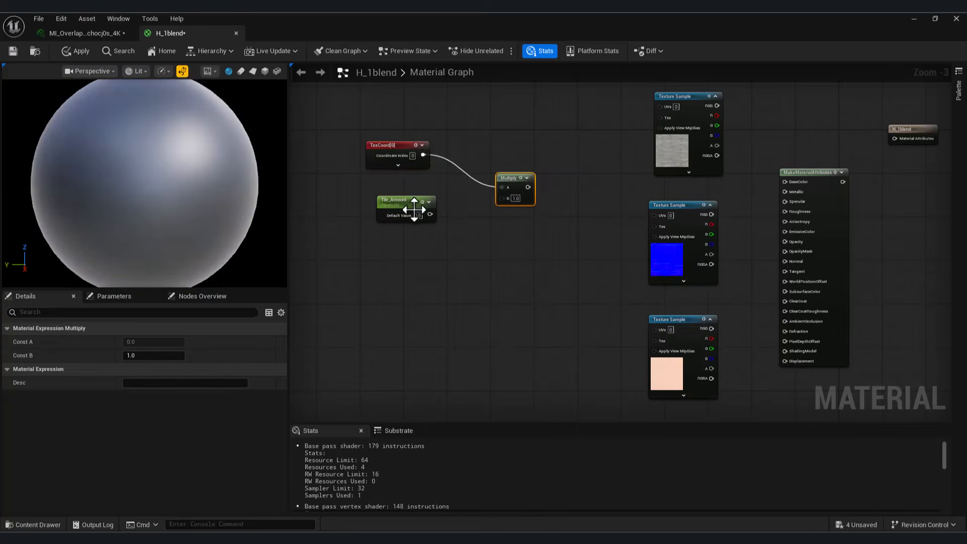
# Step: Connect Tile_Amount to the Multiply node's B input and set the texture coordinate index and Tile_Amount default to 1
pyautogui.moveTo(509, 199); pyautogui.dragTo(509, 198)
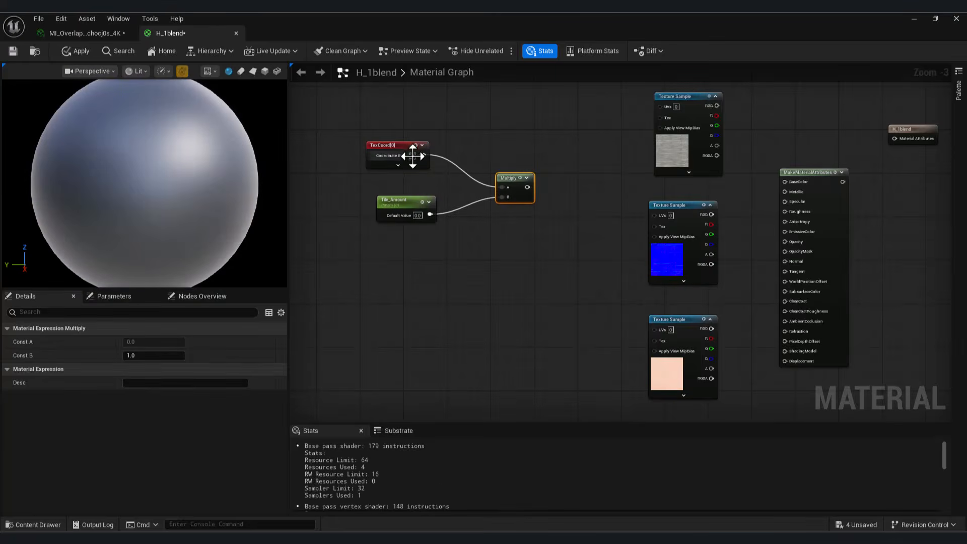
pyautogui.write('1')
pyautogui.press('Return')
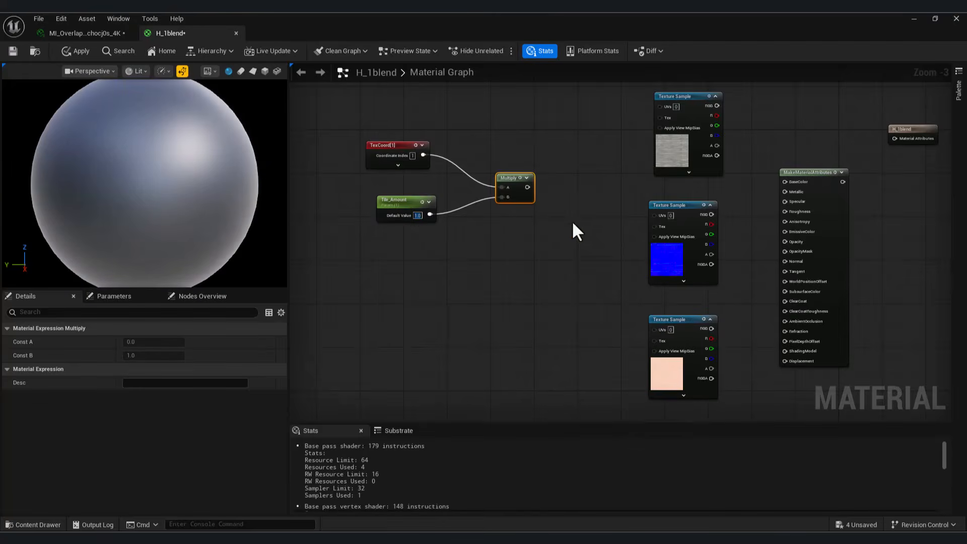
# Step: Create an Add node fed by the Multiply output through its A input
pyautogui.moveTo(527, 187); pyautogui.dragTo(561, 192)
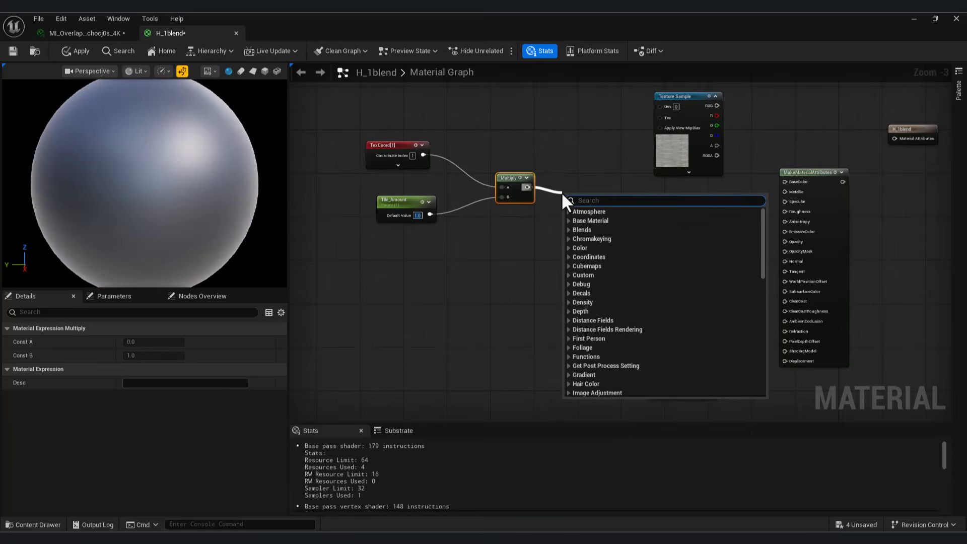
pyautogui.write('add')
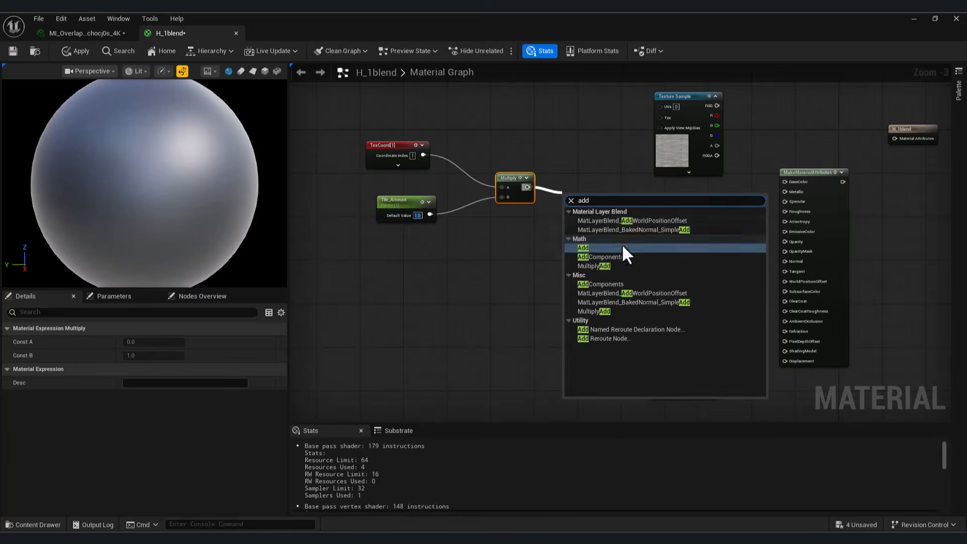
pyautogui.click(592, 249)
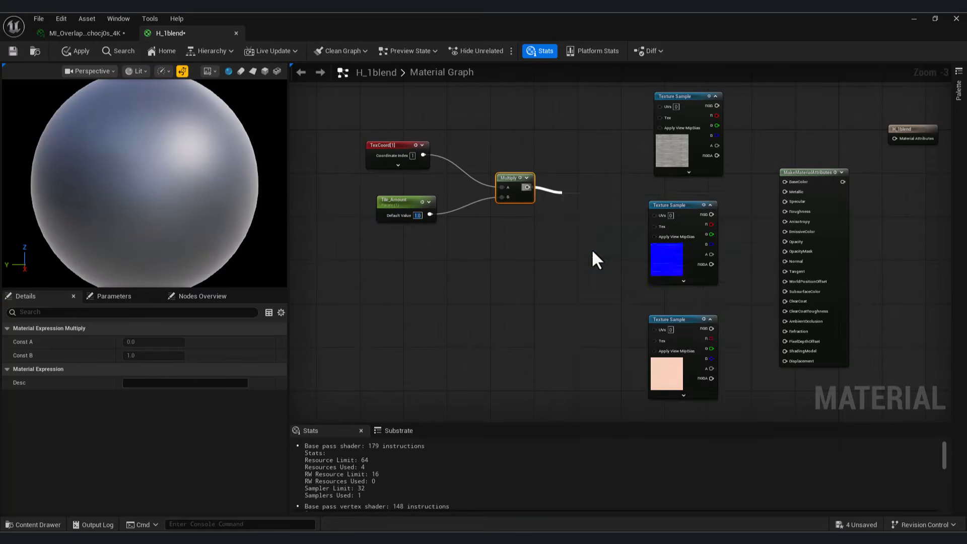
# Step: Add an AppendVector node below the Multiply node and connect its output to the Add node's B input
pyautogui.rightClick(500, 262)
pyautogui.write('appe')
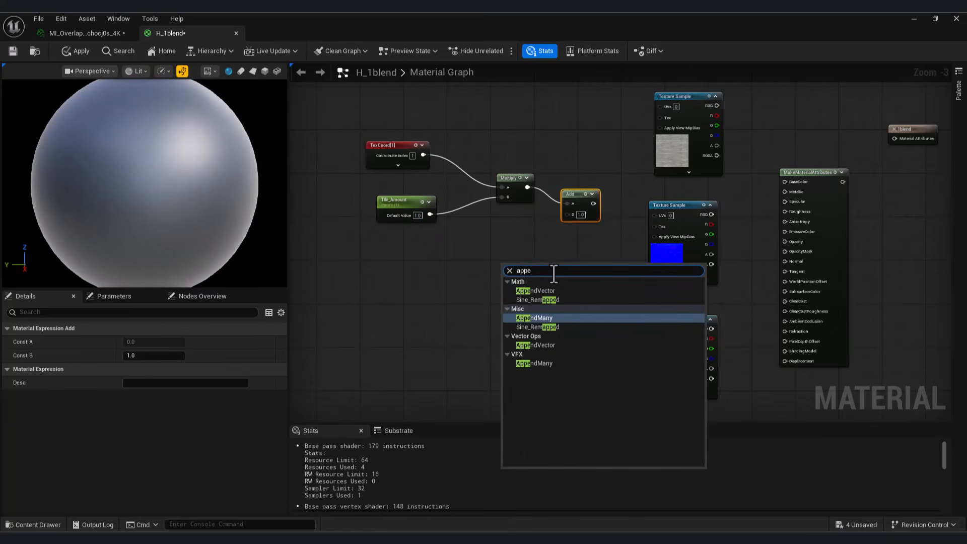
pyautogui.write('nd')
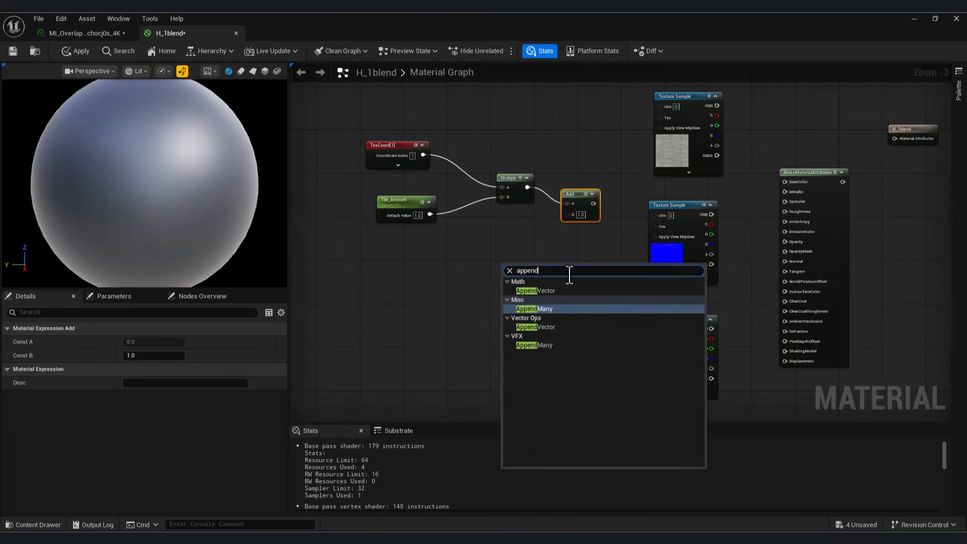
pyautogui.press('Escape')
pyautogui.rightClick(456, 240)
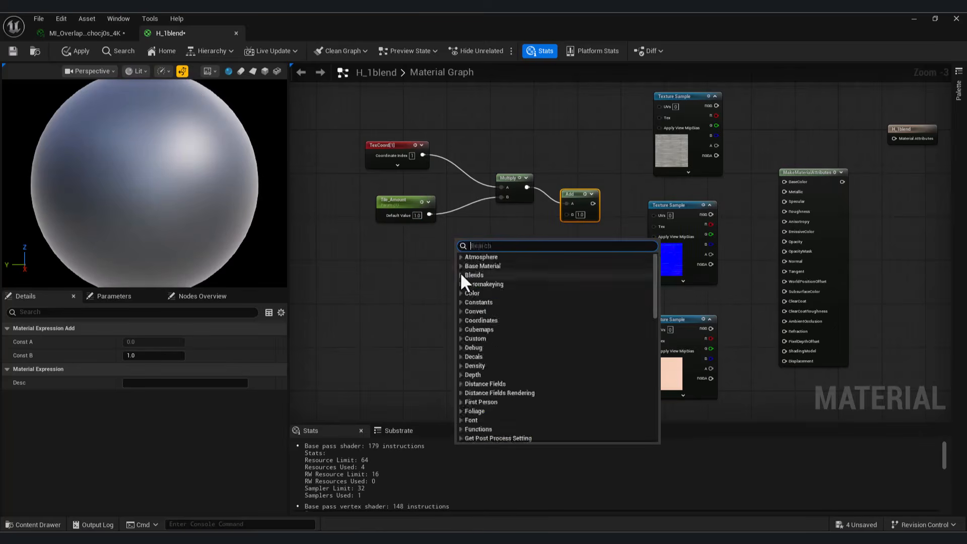
pyautogui.write('append')
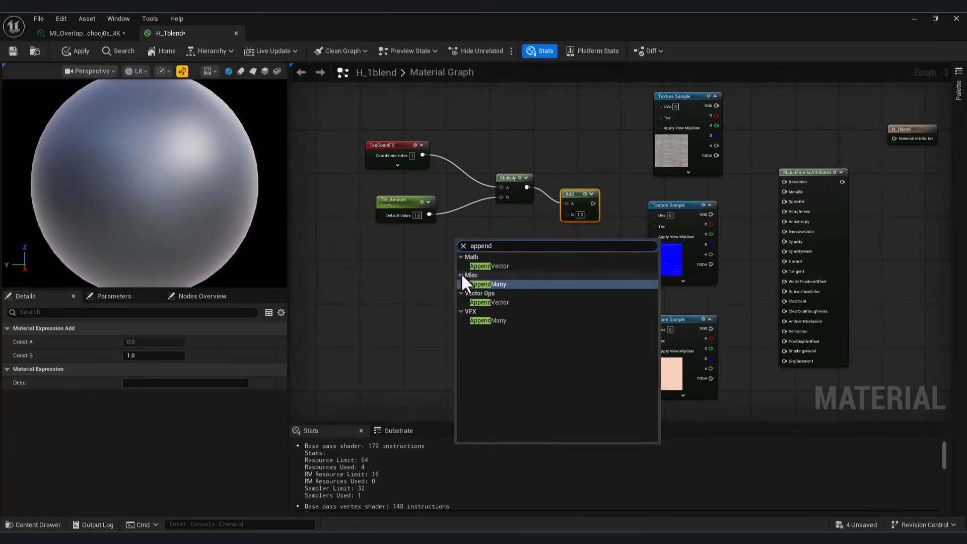
pyautogui.click(494, 265)
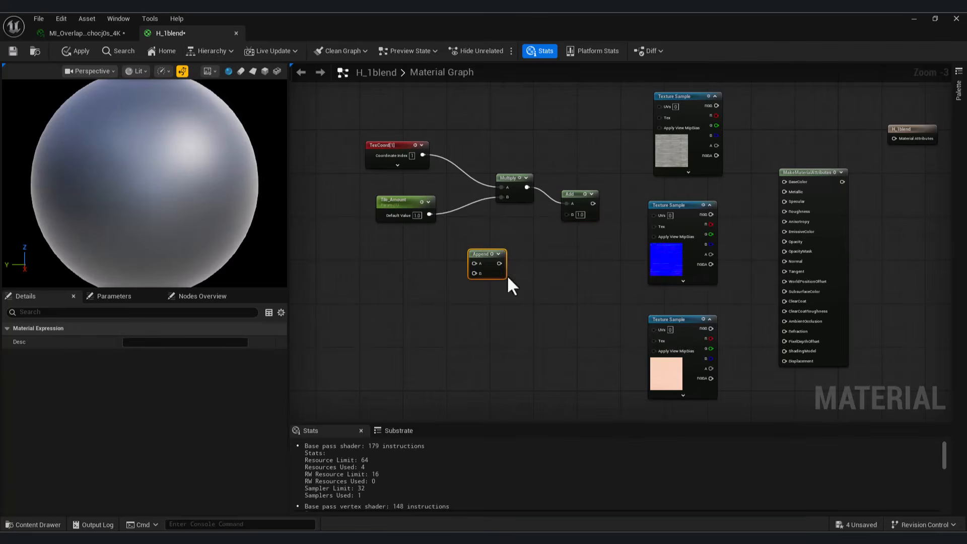
pyautogui.moveTo(563, 219); pyautogui.dragTo(567, 214)
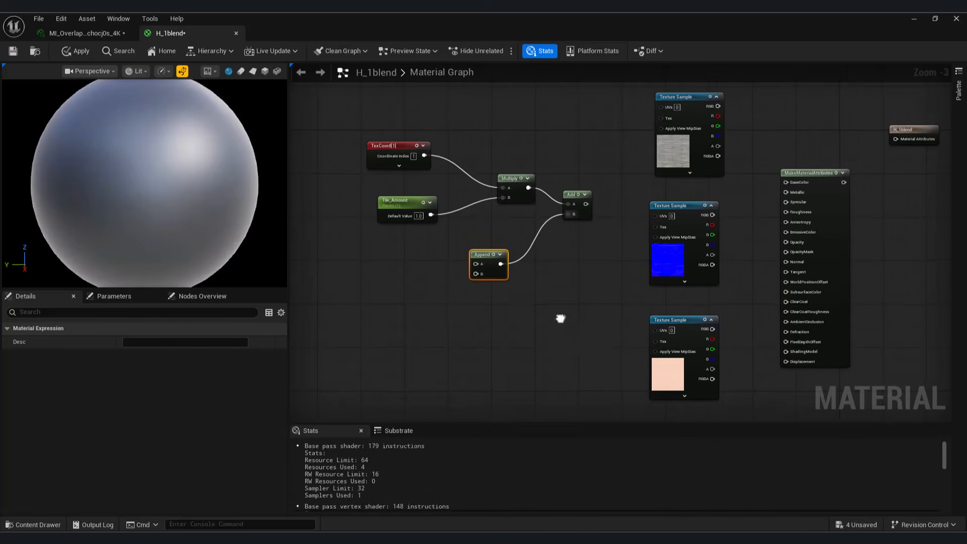
# Step: Add two Constant nodes stacked below Tile_Amount, beside the Append node
pyautogui.rightClick(559, 318)
pyautogui.rightClick(373, 267)
pyautogui.click(368, 254)
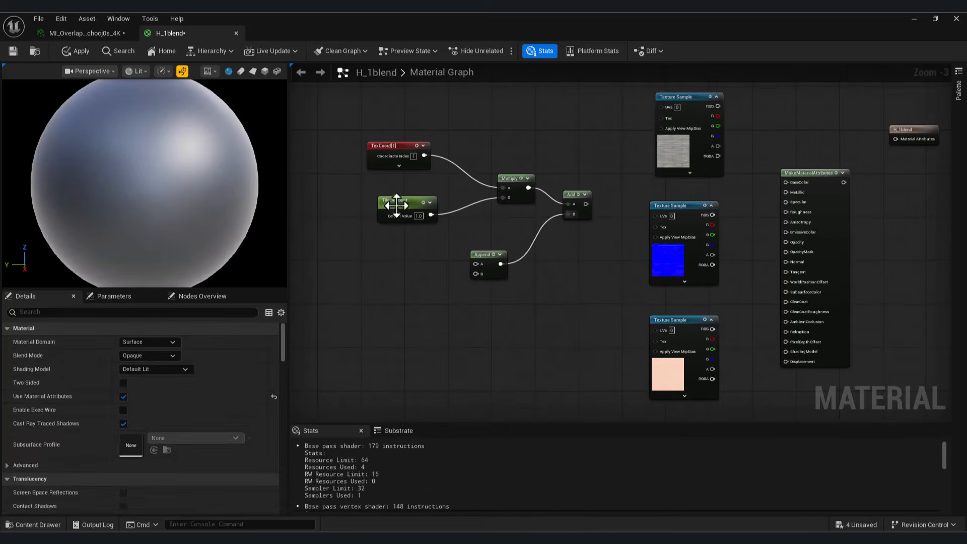
pyautogui.click(396, 205)
pyautogui.click(371, 268)
pyautogui.hotkey('ctrl', 'd')
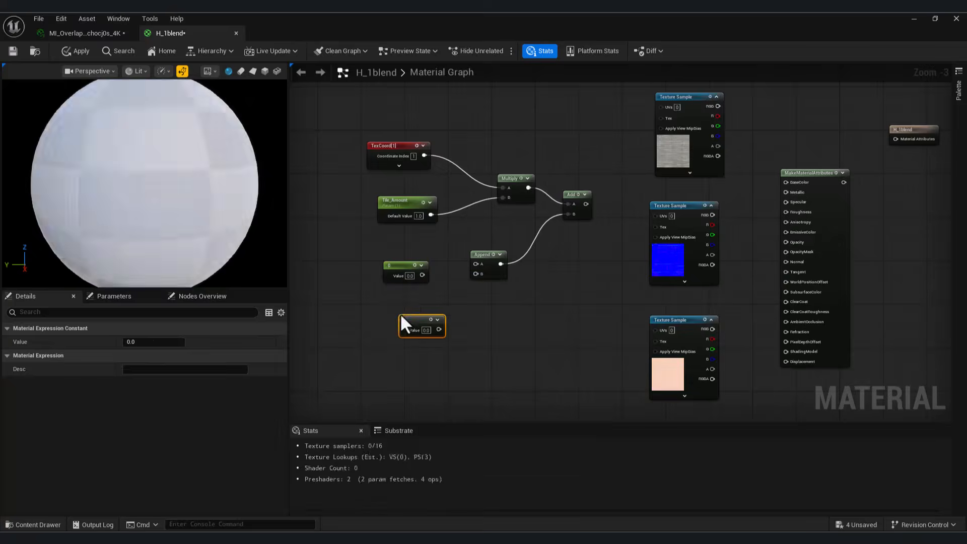
pyautogui.moveTo(415, 314); pyautogui.dragTo(397, 290)
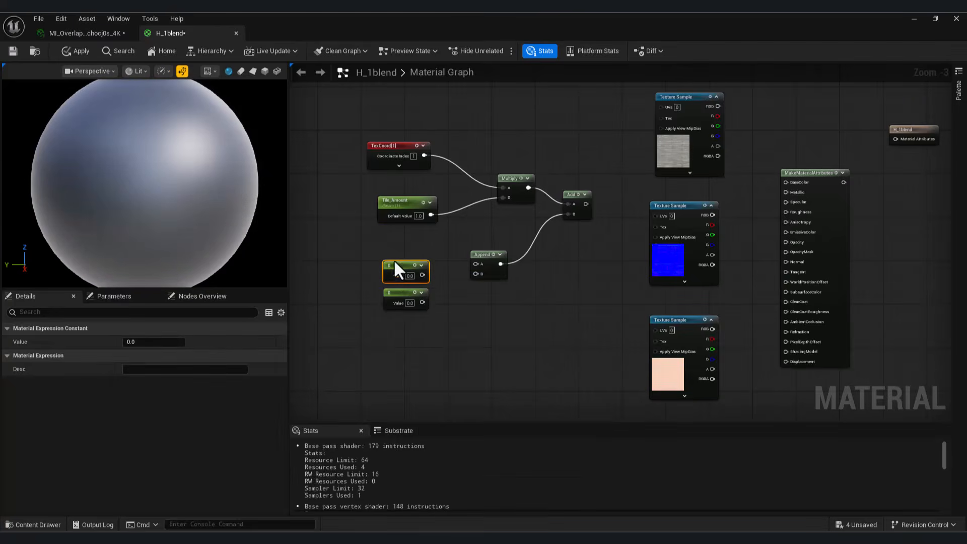
# Step: Convert both stacked constants beside the Append node to parameters
pyautogui.rightClick(395, 260)
pyautogui.click(376, 264)
pyautogui.click(404, 270)
pyautogui.rightClick(405, 270)
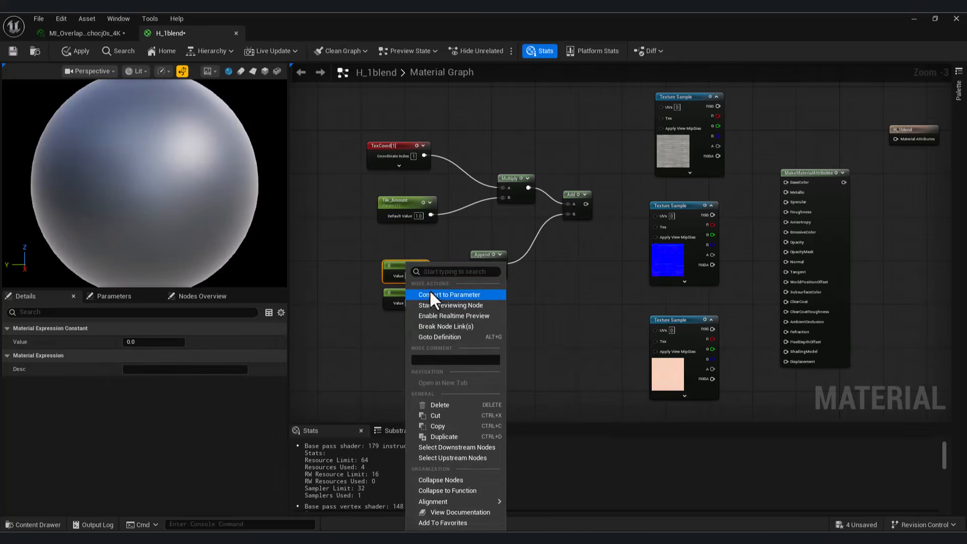
pyautogui.click(443, 295)
pyautogui.click(398, 296)
pyautogui.rightClick(397, 295)
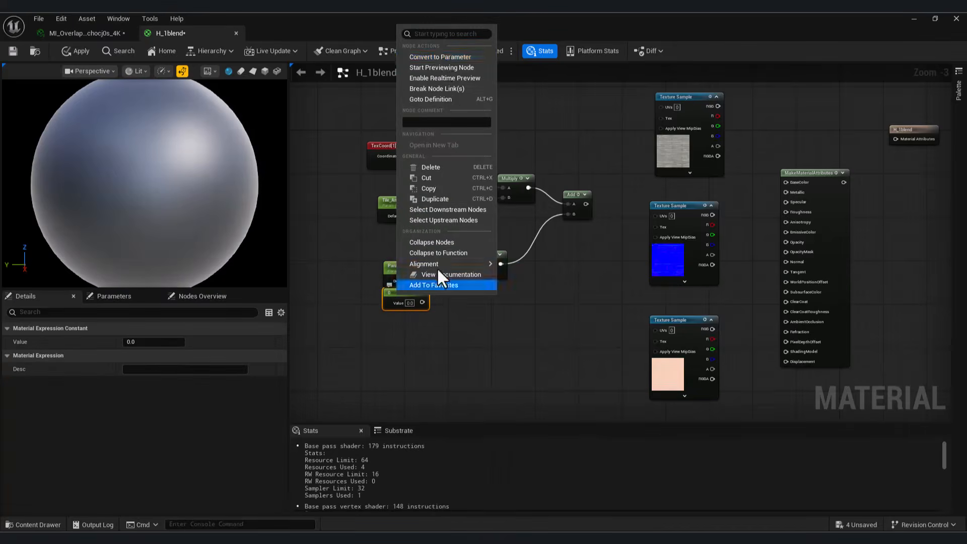
pyautogui.click(440, 57)
# Step: Rename the upper new parameter X_OFF and the lower one Y_off
pyautogui.click(404, 270)
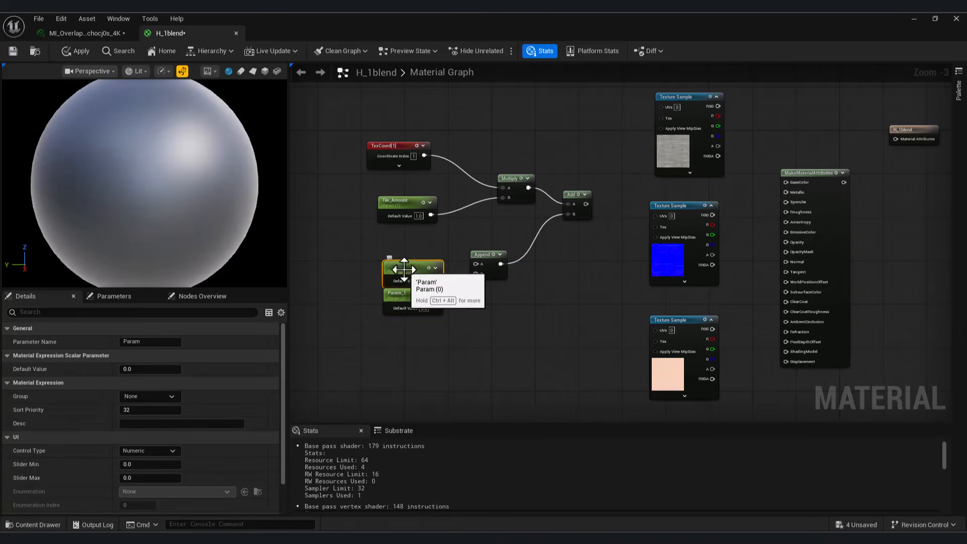
pyautogui.doubleClick(404, 270)
pyautogui.write('X')
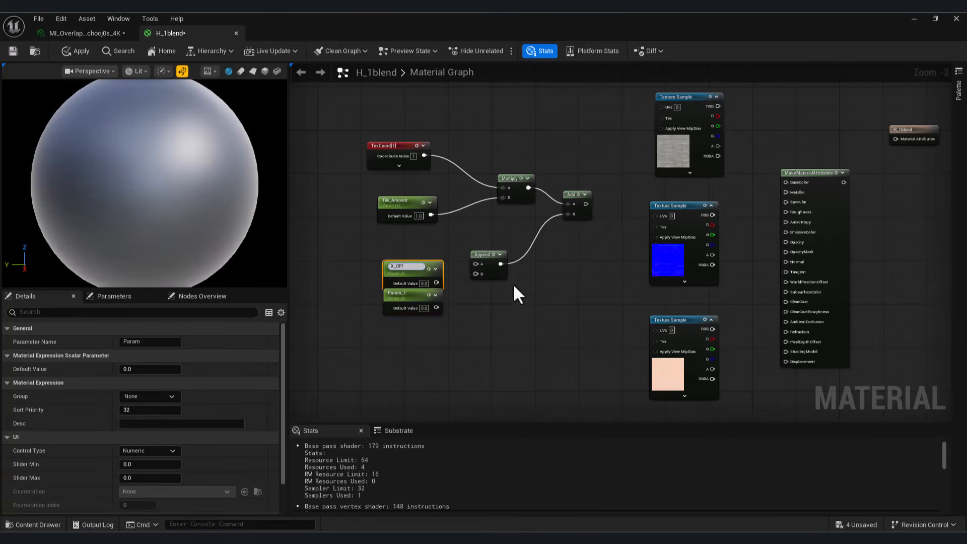
pyautogui.write('_OFF')
pyautogui.click(416, 327)
pyautogui.click(403, 298)
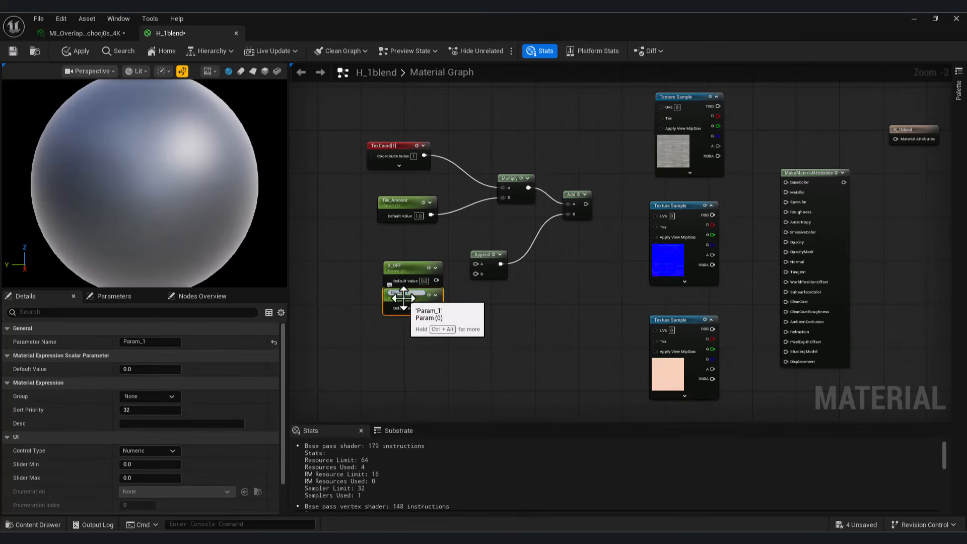
pyautogui.doubleClick(403, 298)
pyautogui.write('Y_off')
pyautogui.press('Return')
# Step: Connect X_OFF to the Append node's A input and Y_off to its B input
pyautogui.scroll(2, 428, 302)
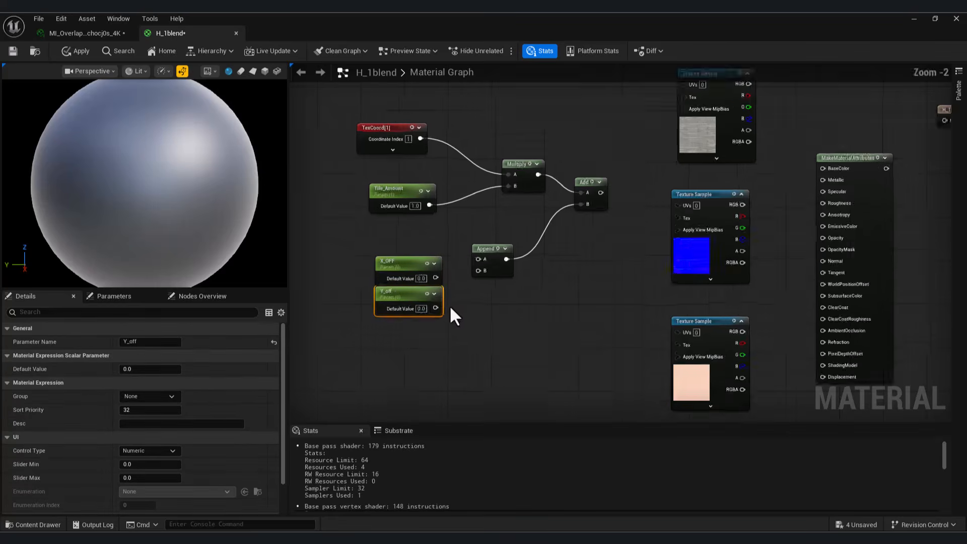
pyautogui.moveTo(434, 309); pyautogui.dragTo(466, 251)
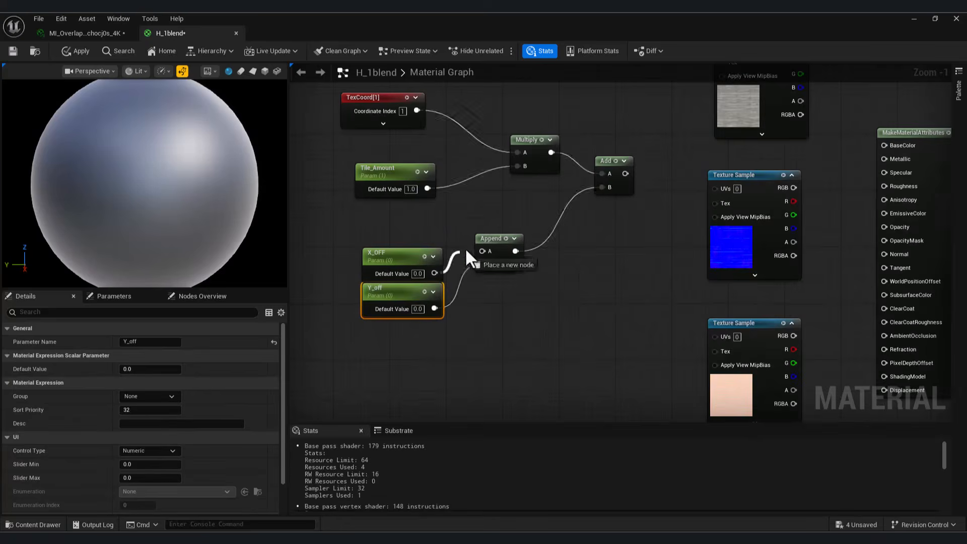
# Step: Connect the Add node's output to the UVs inputs of all three Texture Sample nodes
pyautogui.scroll(-2, 583, 160)
pyautogui.moveTo(583, 160); pyautogui.dragTo(419, 258, button='right')
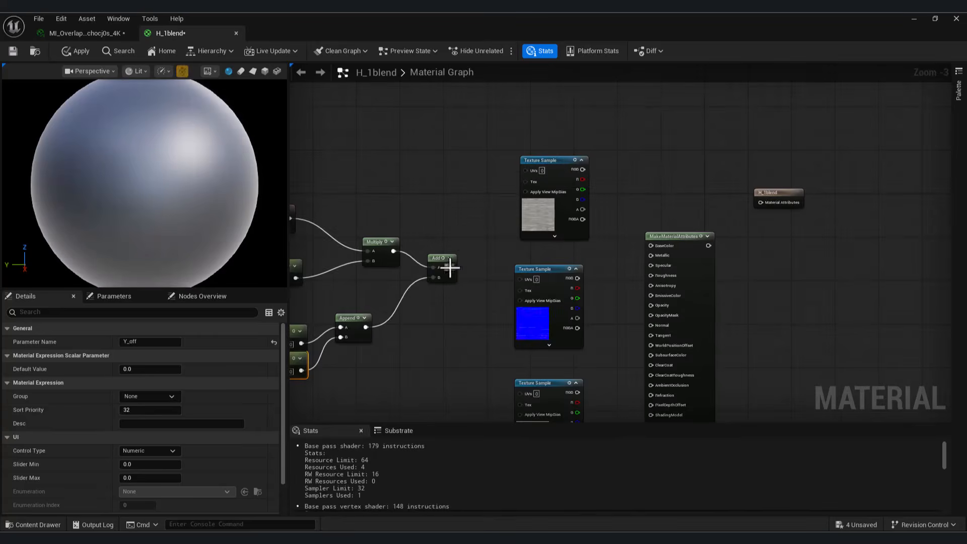
pyautogui.moveTo(450, 267); pyautogui.dragTo(523, 276)
pyautogui.moveTo(455, 264); pyautogui.dragTo(434, 190, button='right')
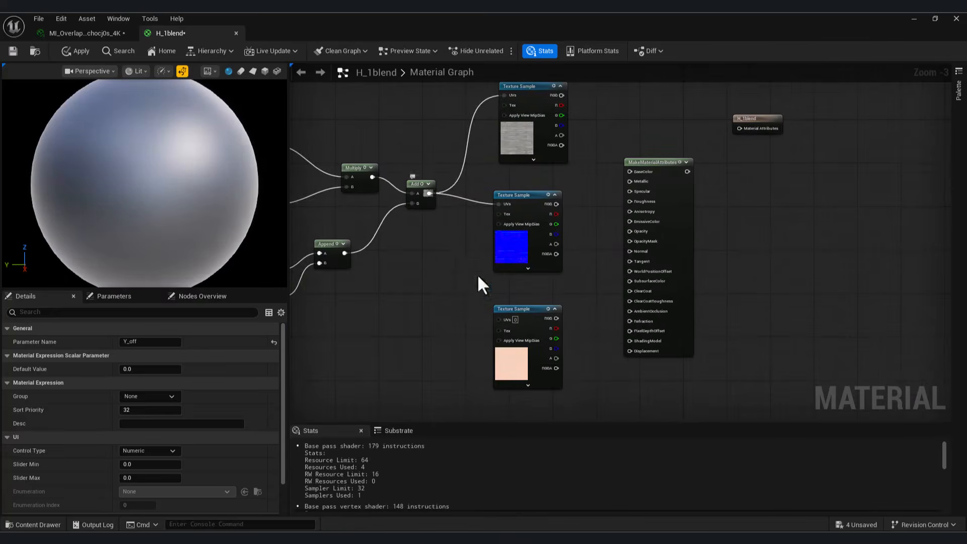
pyautogui.moveTo(428, 193); pyautogui.dragTo(498, 318)
# Step: Move MakeMaterialAttributes farther from the textures and connect the wood color texture's RGB output to BaseColor
pyautogui.moveTo(657, 162); pyautogui.dragTo(683, 161)
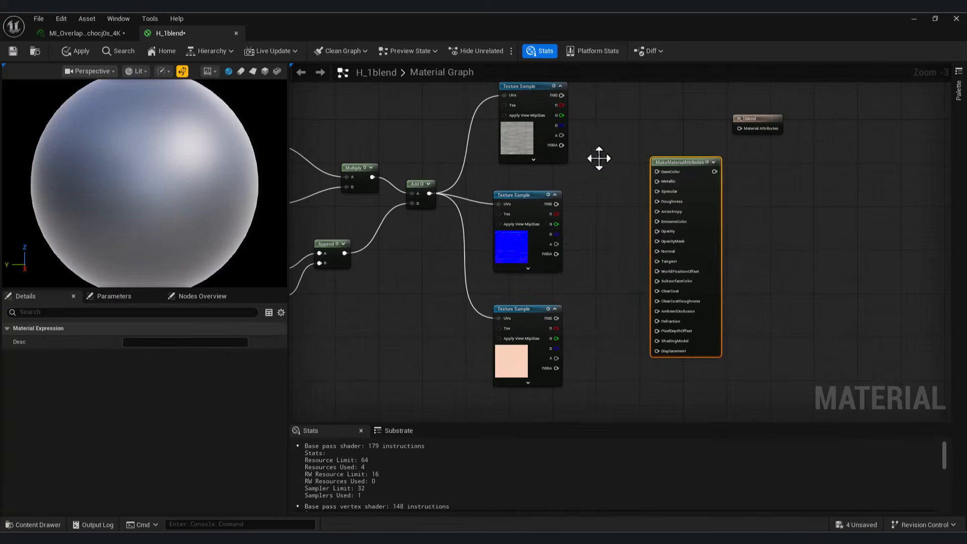
pyautogui.moveTo(561, 95); pyautogui.dragTo(660, 174)
# Step: Create a FlattenNormal node from the blue normal texture's RGB output and shift MakeMaterialAttributes to make room for it
pyautogui.moveTo(556, 204); pyautogui.dragTo(599, 246)
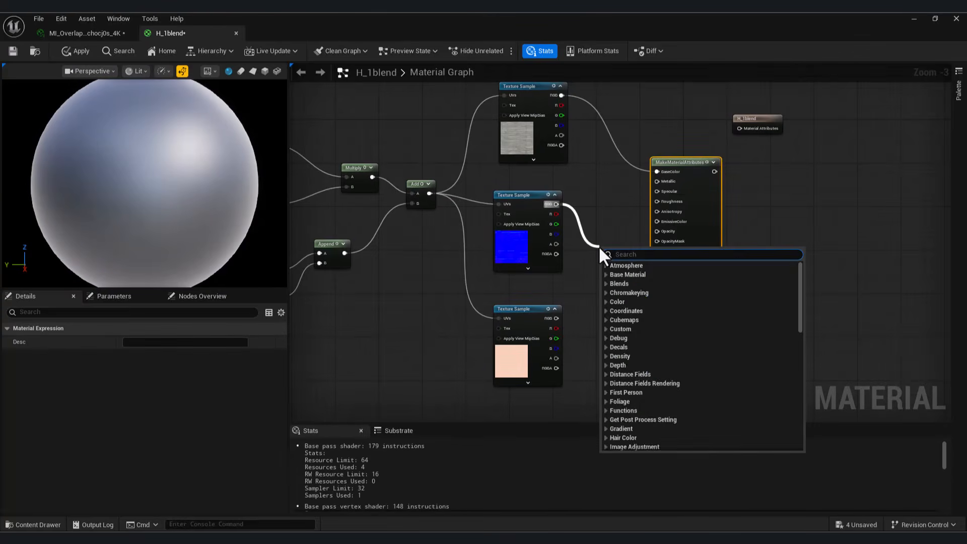
pyautogui.write('flatte')
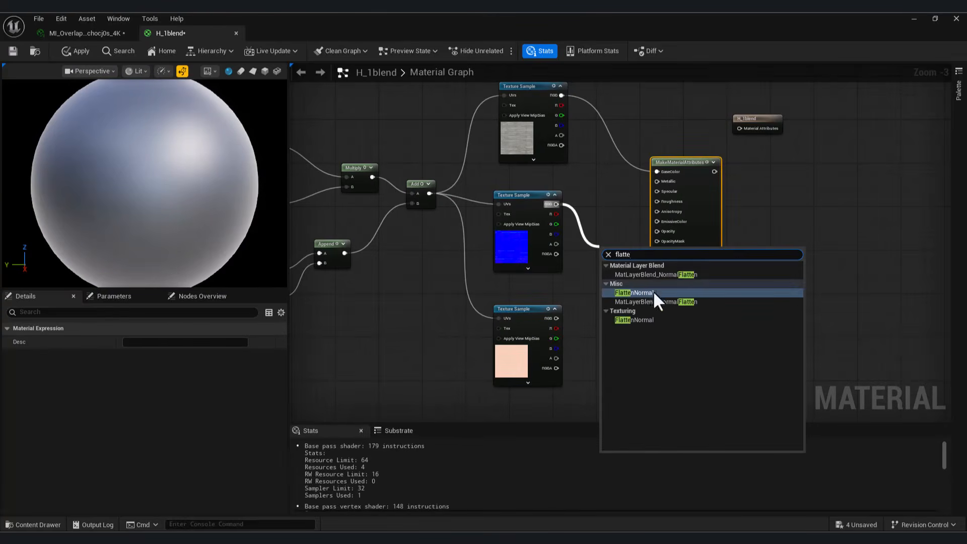
pyautogui.click(654, 293)
pyautogui.moveTo(676, 183); pyautogui.dragTo(735, 179)
# Step: Add a constant below FlattenNormal and convert it to a parameter named Normal_Int
pyautogui.click(610, 302)
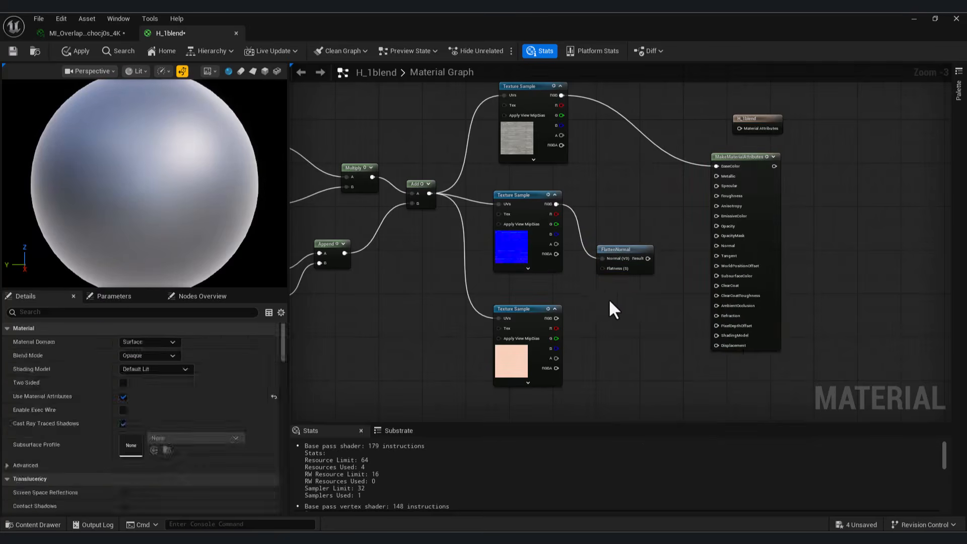
pyautogui.click(596, 292)
pyautogui.scroll(2, 604, 292)
pyautogui.rightClick(612, 299)
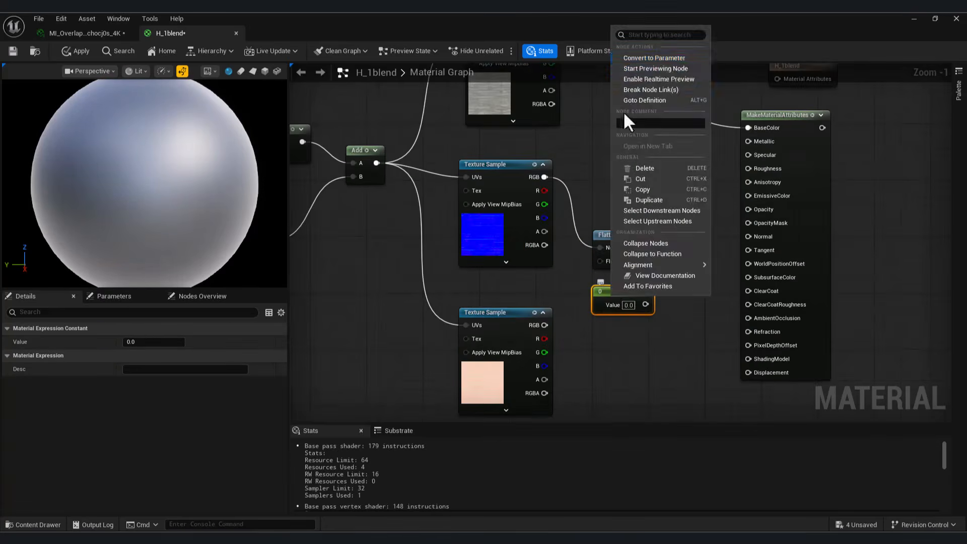
pyautogui.click(666, 59)
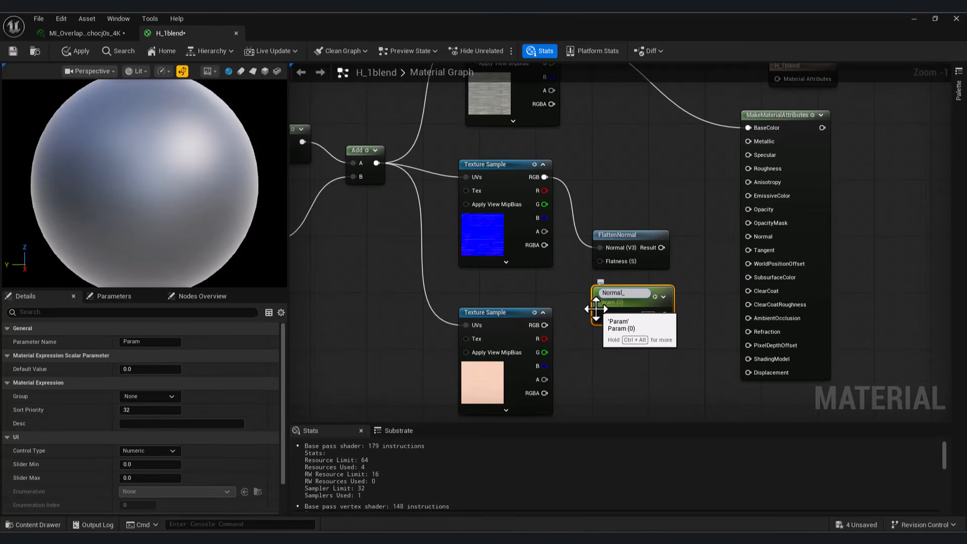
pyautogui.write('Normal_Int')
pyautogui.press('Return')
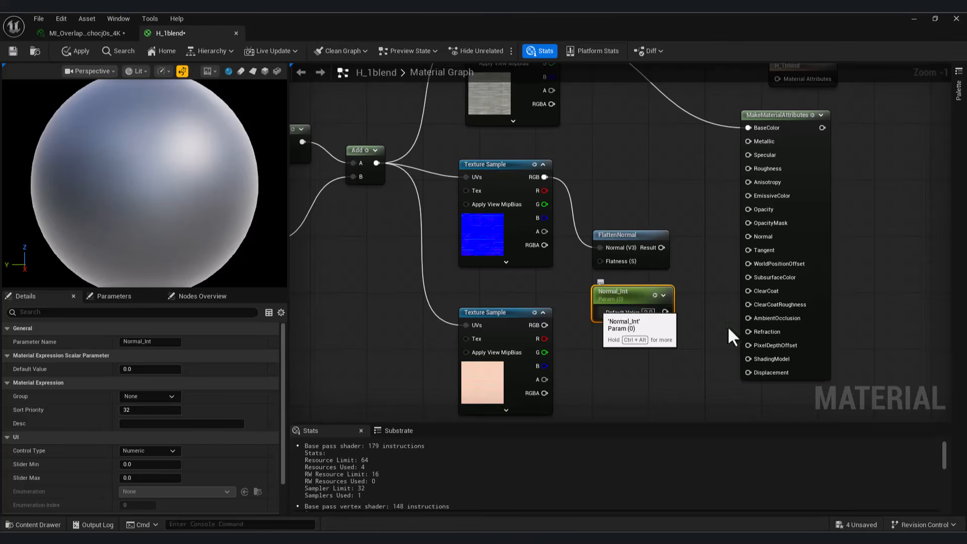
# Step: Connect Normal_Int to the FlattenNormal node's Flatness input and set its default value to 1
pyautogui.moveTo(664, 312); pyautogui.dragTo(600, 261)
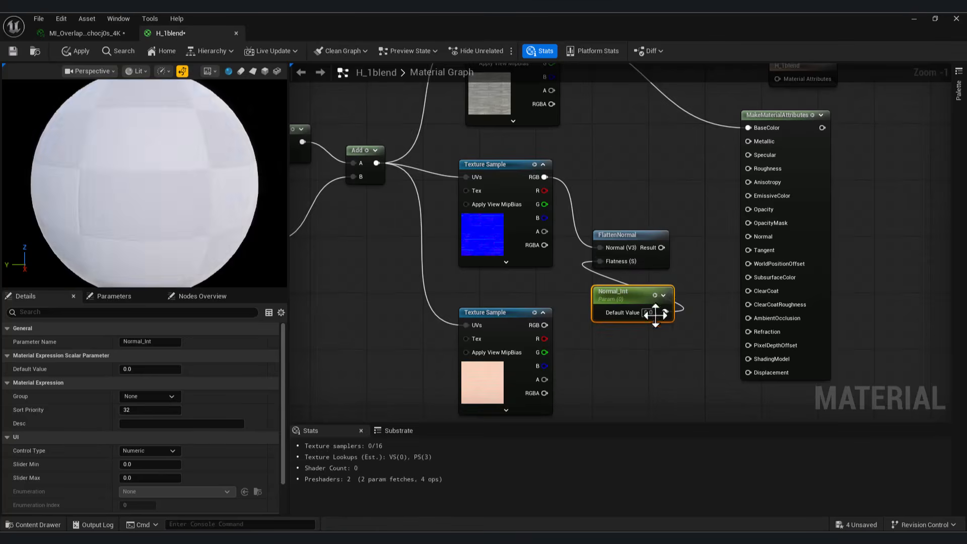
pyautogui.click(652, 313)
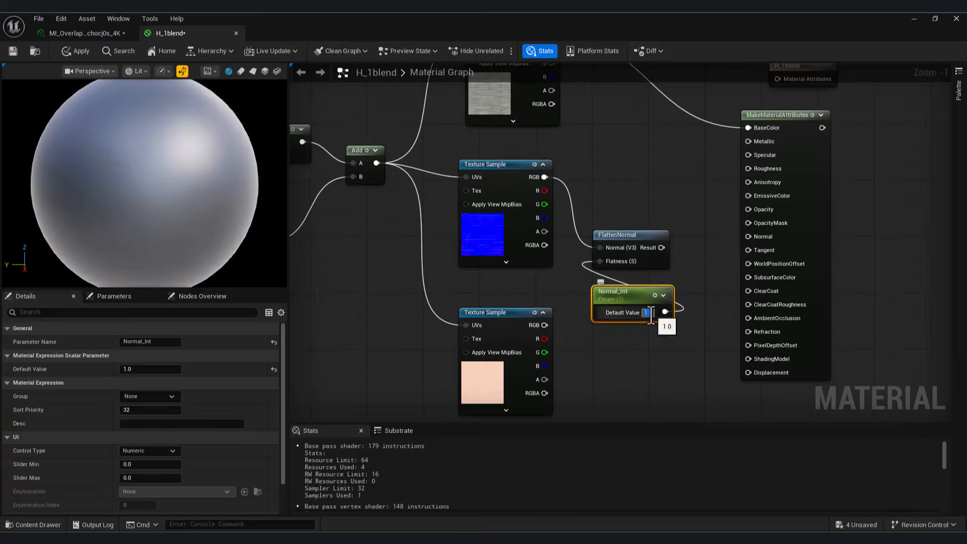
pyautogui.write('1')
pyautogui.press('Return')
# Step: Wire MakeMaterialAttributes: FlattenNormal result to Normal, and the pinkish packed texture's R to Roughness and G to AmbientOcclusion
pyautogui.moveTo(660, 247); pyautogui.dragTo(749, 236)
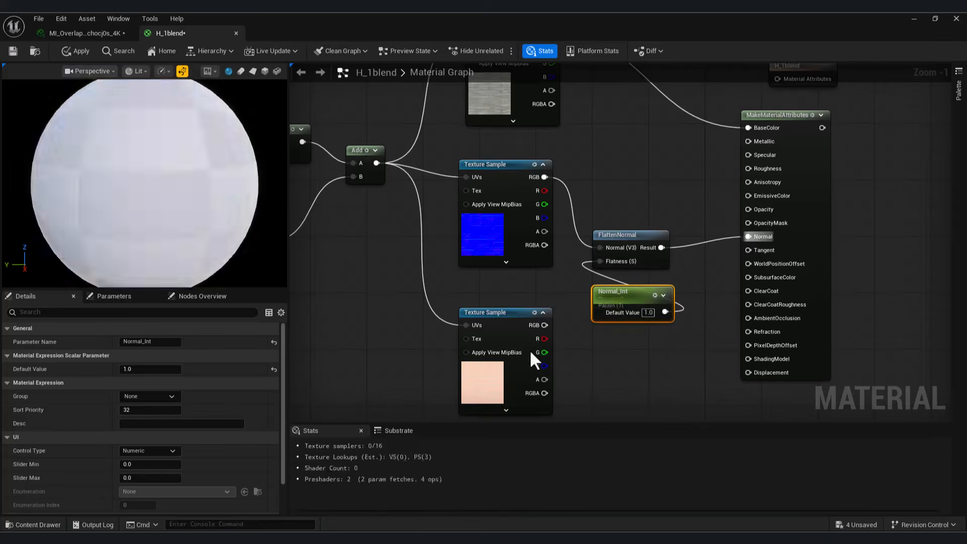
pyautogui.moveTo(544, 339); pyautogui.dragTo(757, 168)
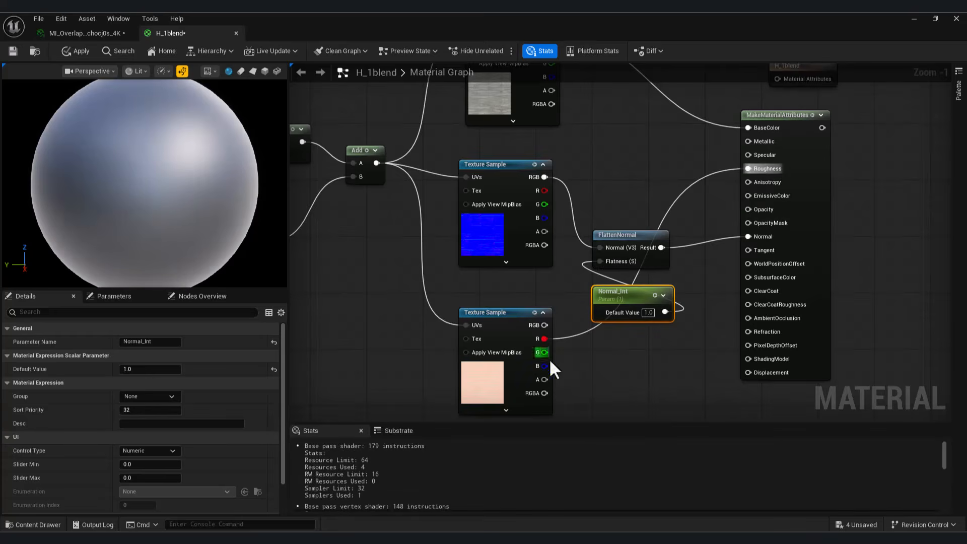
pyautogui.moveTo(696, 358); pyautogui.dragTo(753, 317)
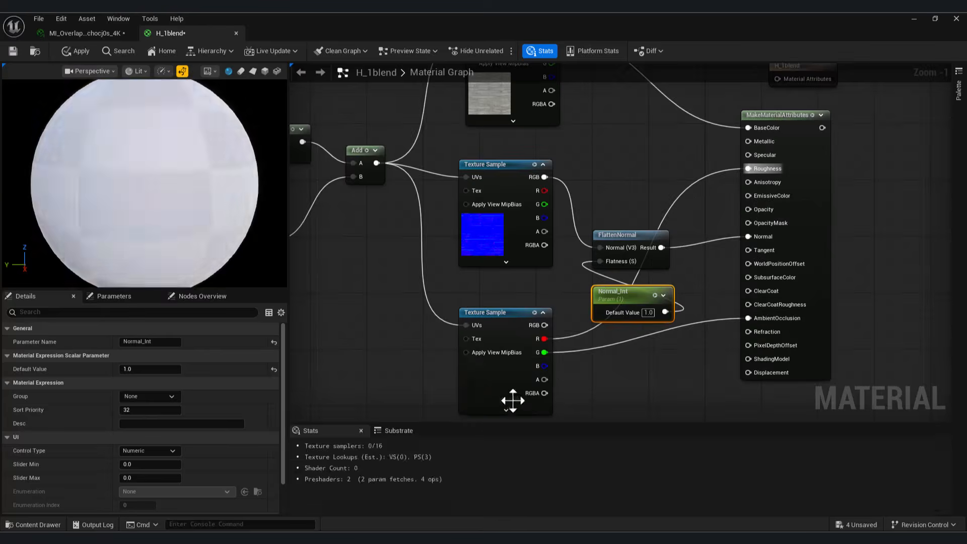
pyautogui.moveTo(546, 366); pyautogui.dragTo(693, 398)
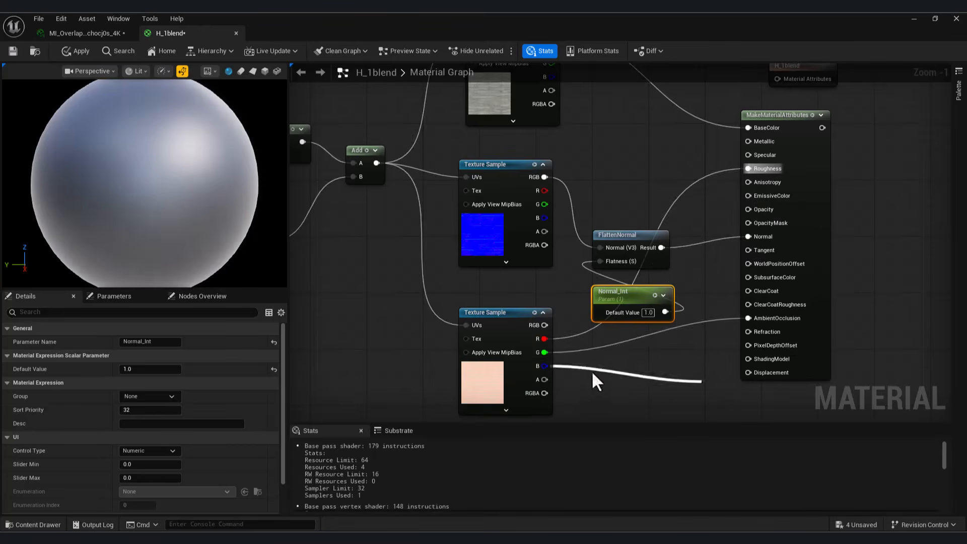
pyautogui.click(591, 371)
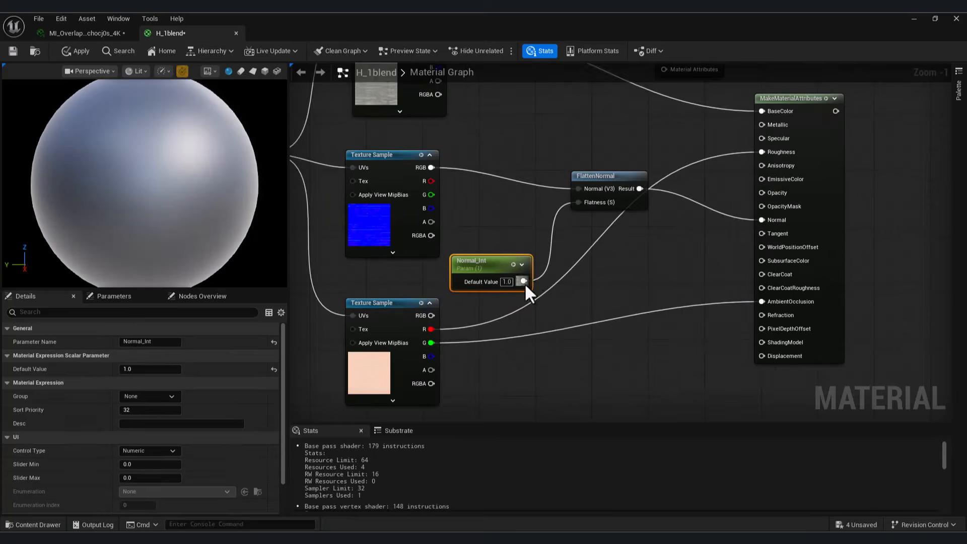
pyautogui.moveTo(524, 281); pyautogui.dragTo(591, 297)
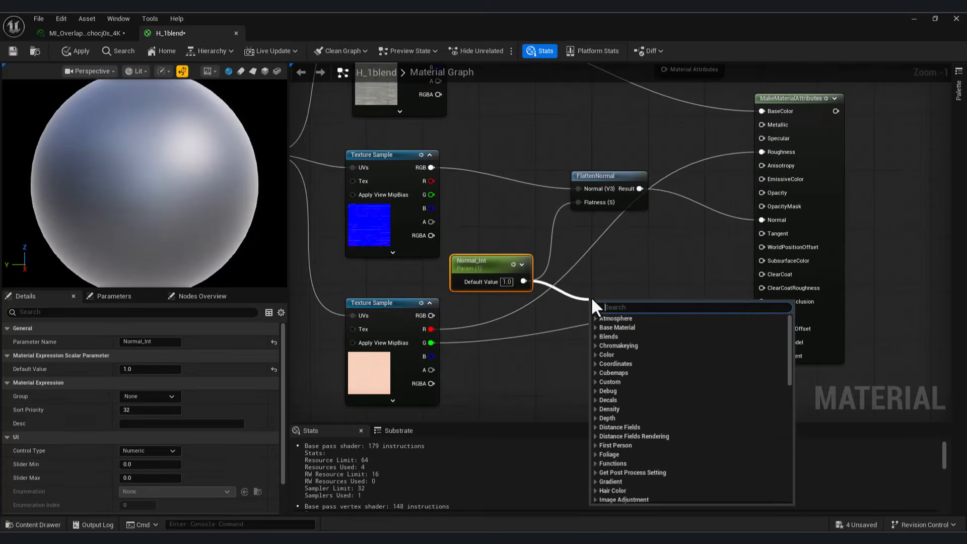
pyautogui.write('*')
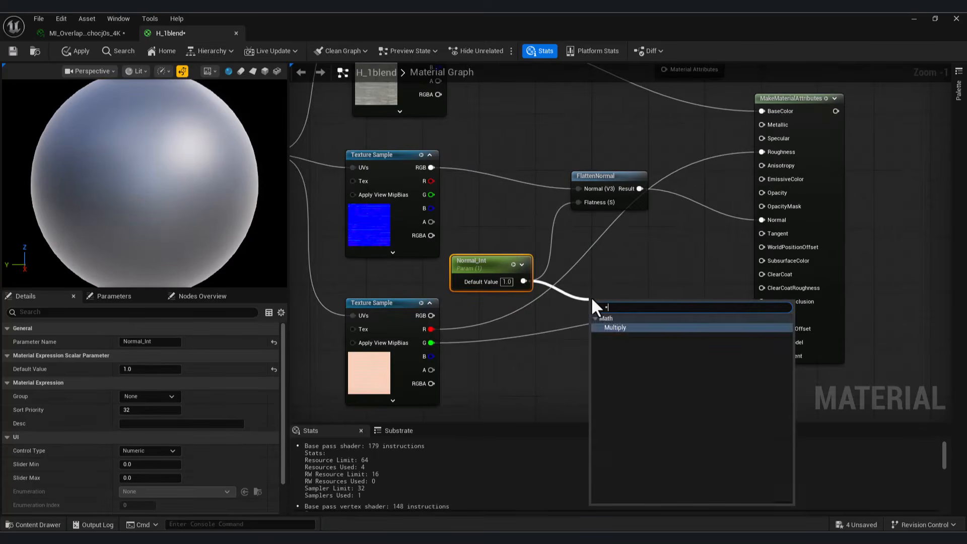
pyautogui.click(615, 329)
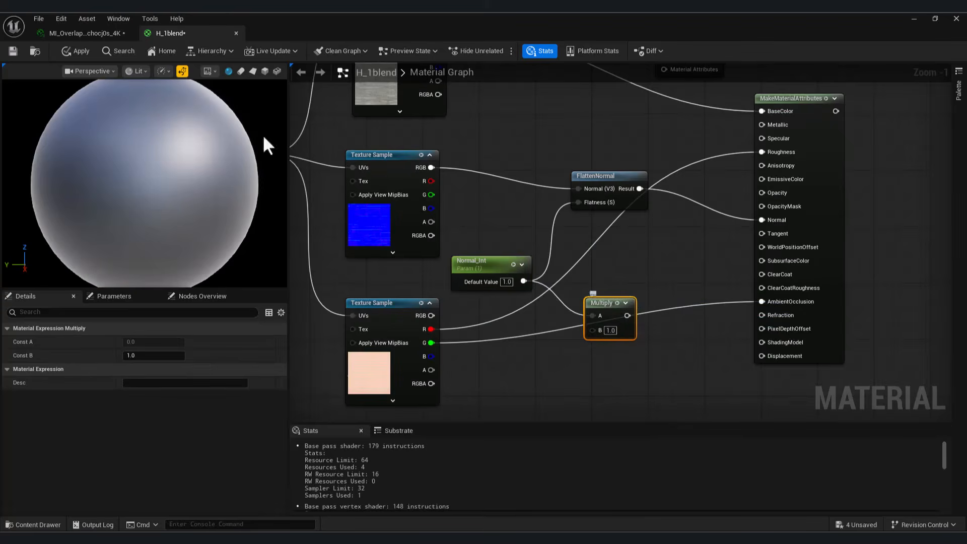
pyautogui.moveTo(595, 303); pyautogui.dragTo(587, 243)
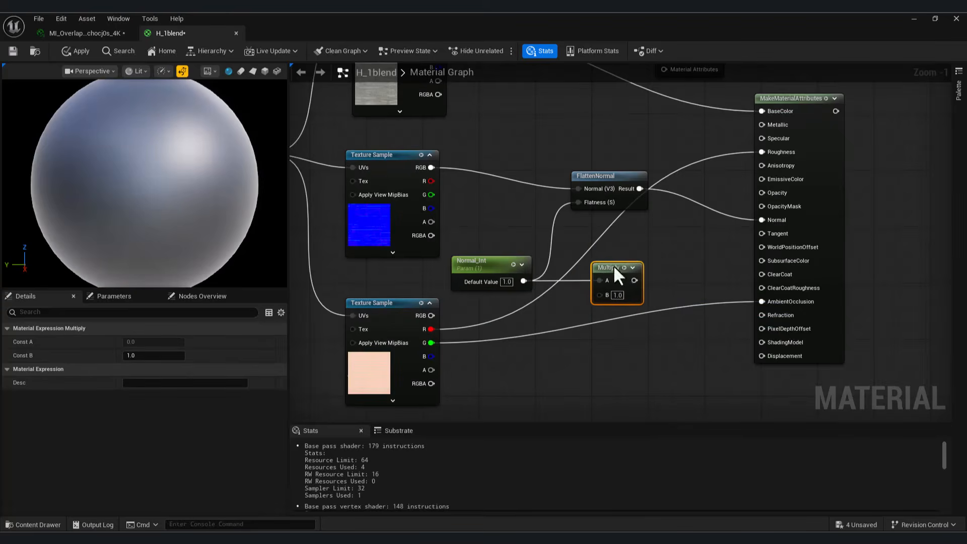
pyautogui.press('Delete')
# Step: Insert a OneMinus node between the Normal_Int parameter and the FlattenNormal node's Flatness input
pyautogui.moveTo(533, 281); pyautogui.dragTo(592, 291)
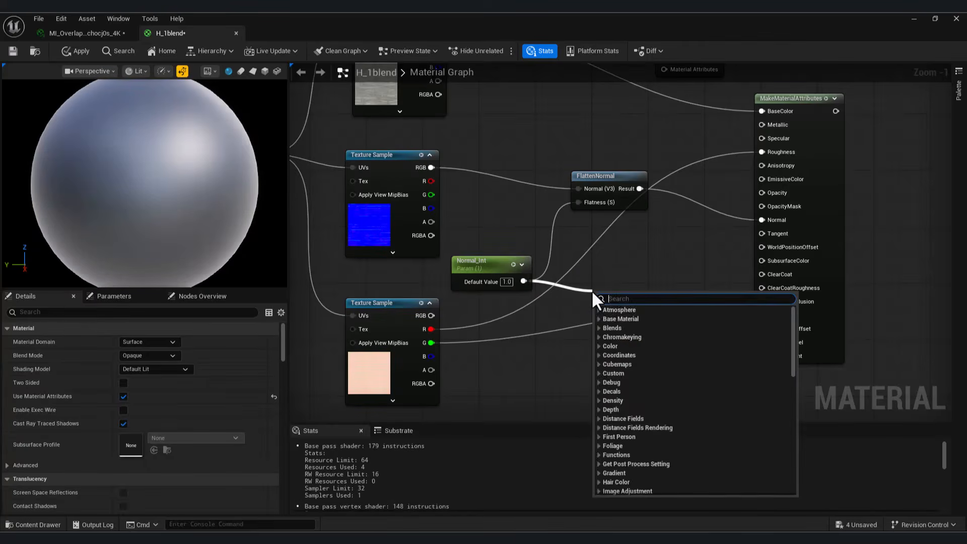
pyautogui.write('min')
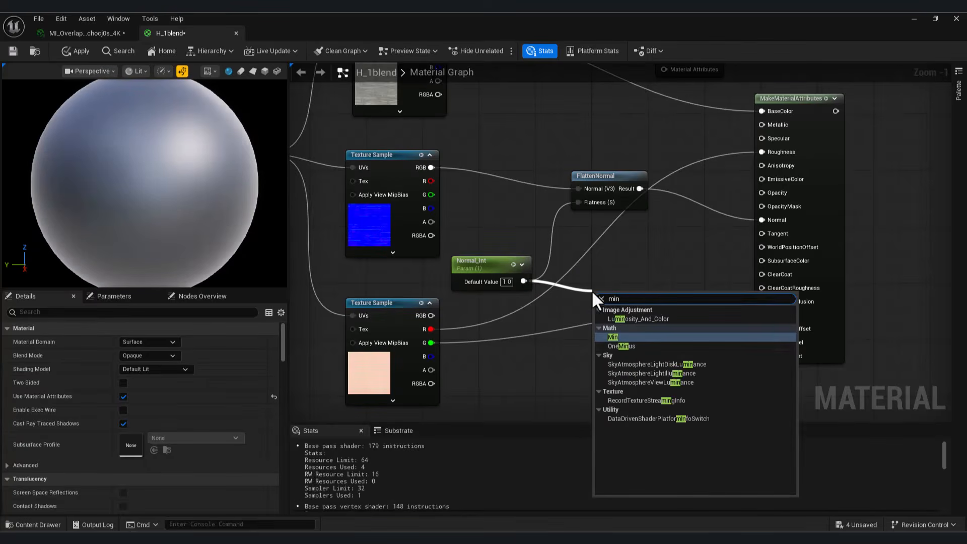
pyautogui.click(627, 346)
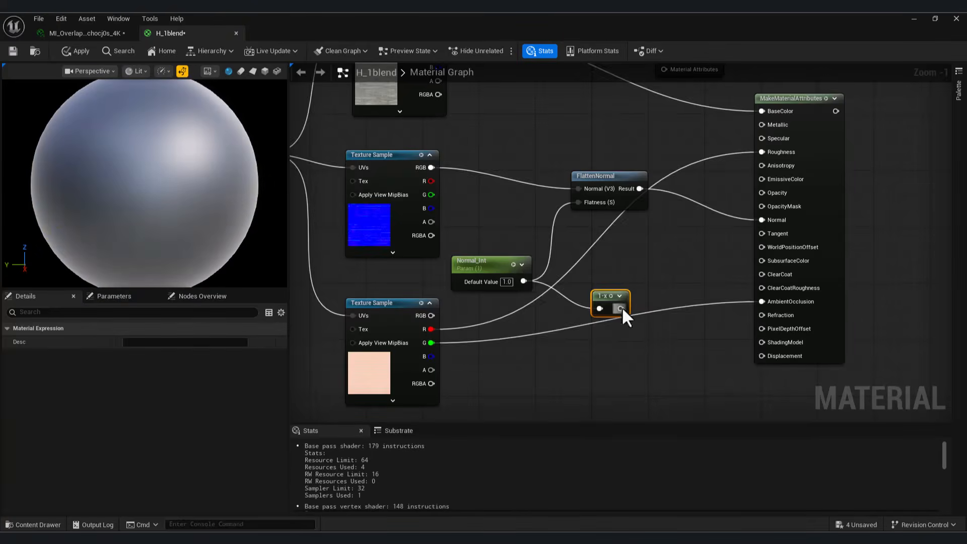
pyautogui.moveTo(621, 308); pyautogui.dragTo(579, 202)
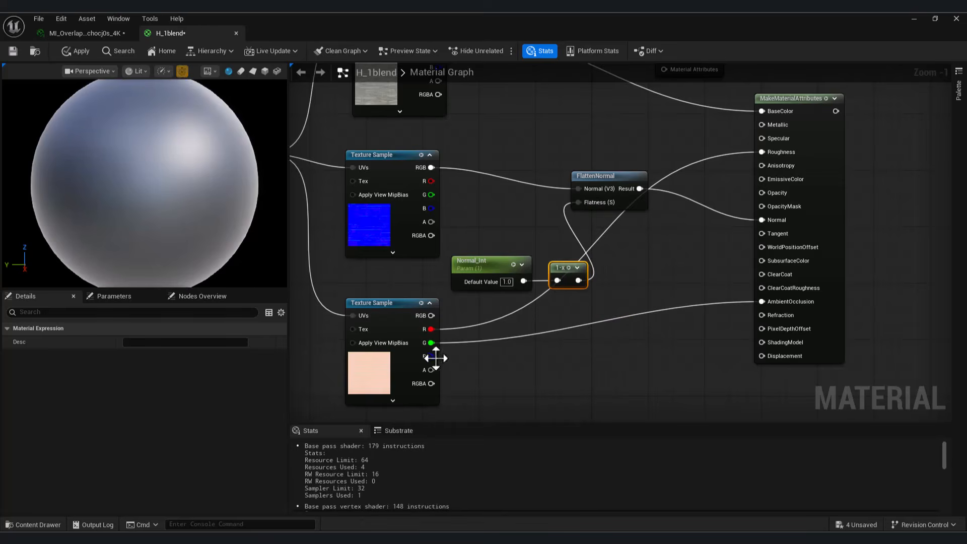
# Step: Create a Multiply node with input A fed by the pinkish packed texture's B output
pyautogui.moveTo(436, 358); pyautogui.dragTo(569, 382)
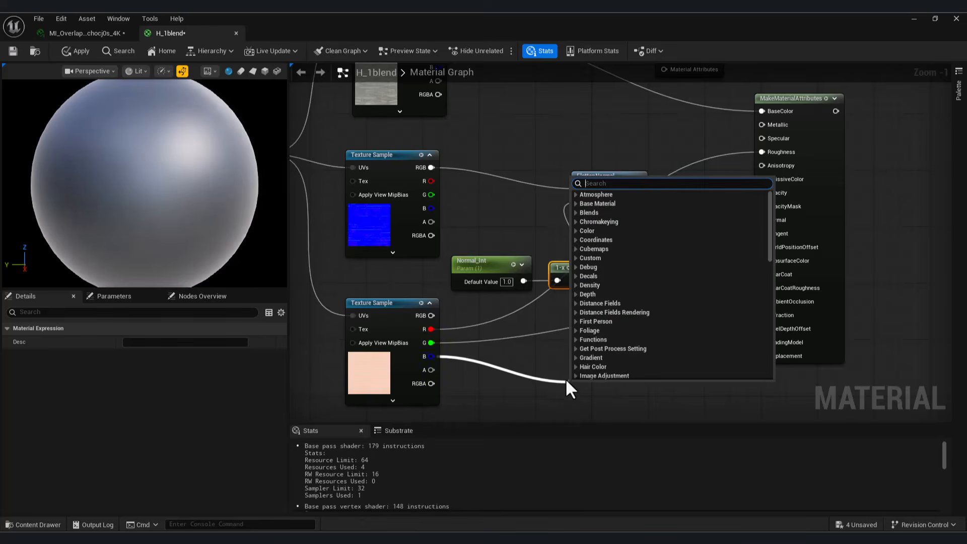
pyautogui.write('mul')
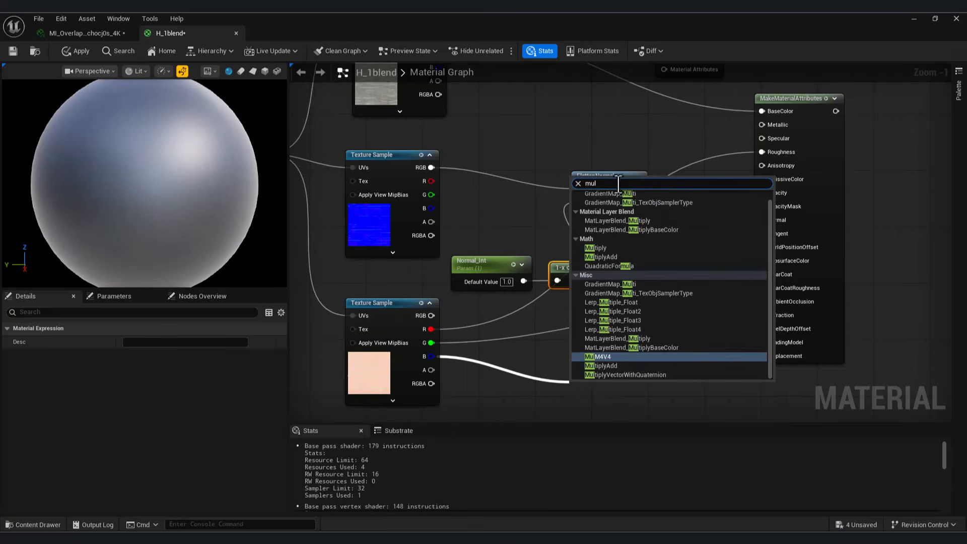
pyautogui.click(602, 247)
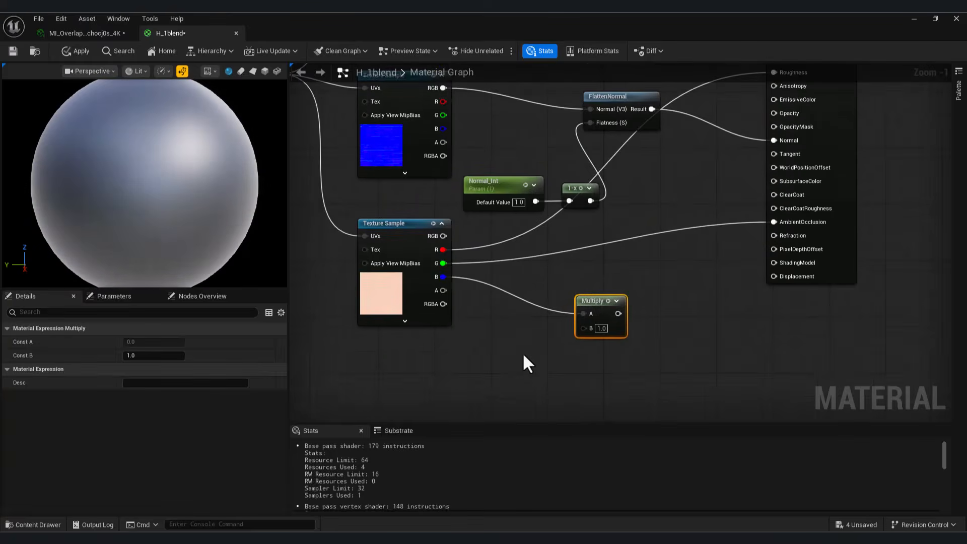
# Step: Add a scalar parameter named Height_Int, feed it into the Multiply node's B input, and connect the product to Displacement
pyautogui.press('1')
pyautogui.click(524, 355)
pyautogui.moveTo(540, 353); pyautogui.dragTo(504, 340)
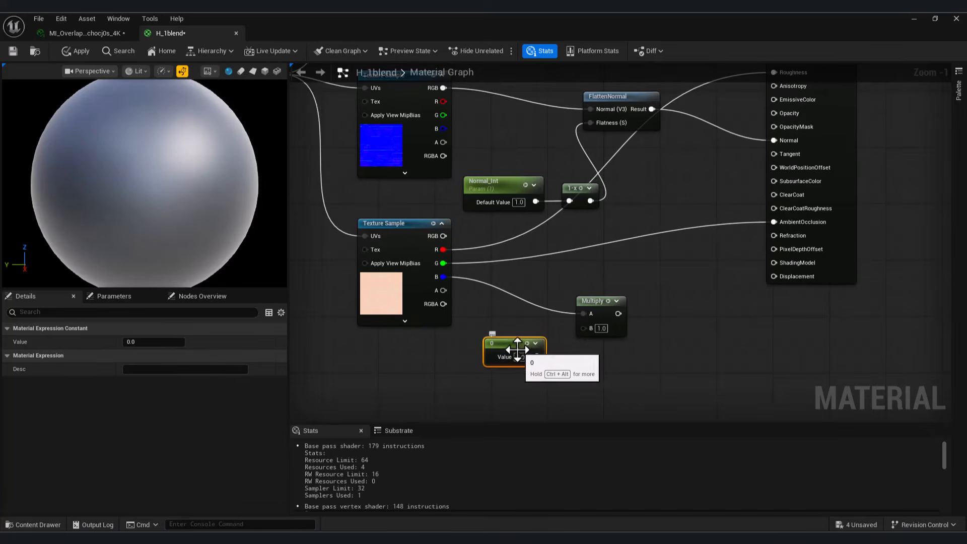
pyautogui.rightClick(517, 349)
pyautogui.click(551, 102)
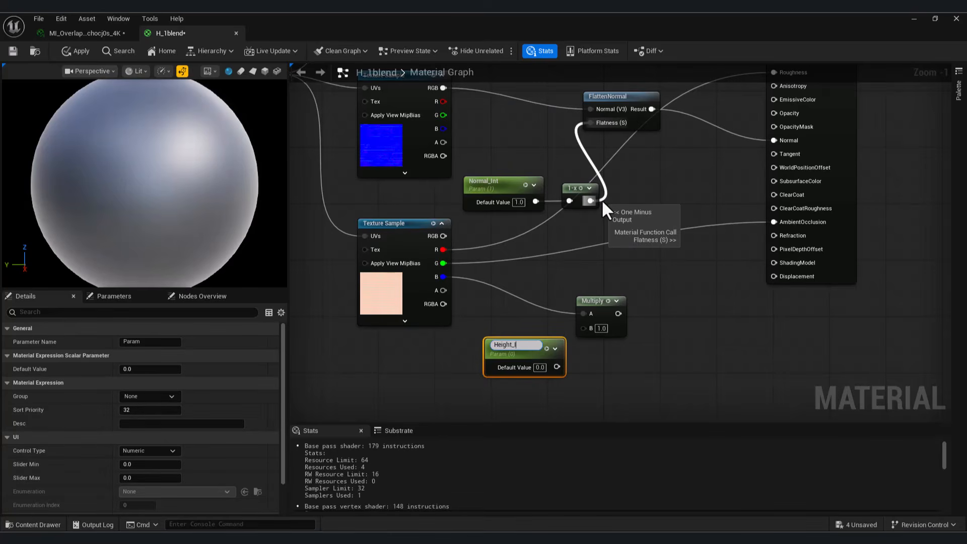
pyautogui.write('Height_Int')
pyautogui.press('Return')
pyautogui.moveTo(556, 364); pyautogui.dragTo(774, 276)
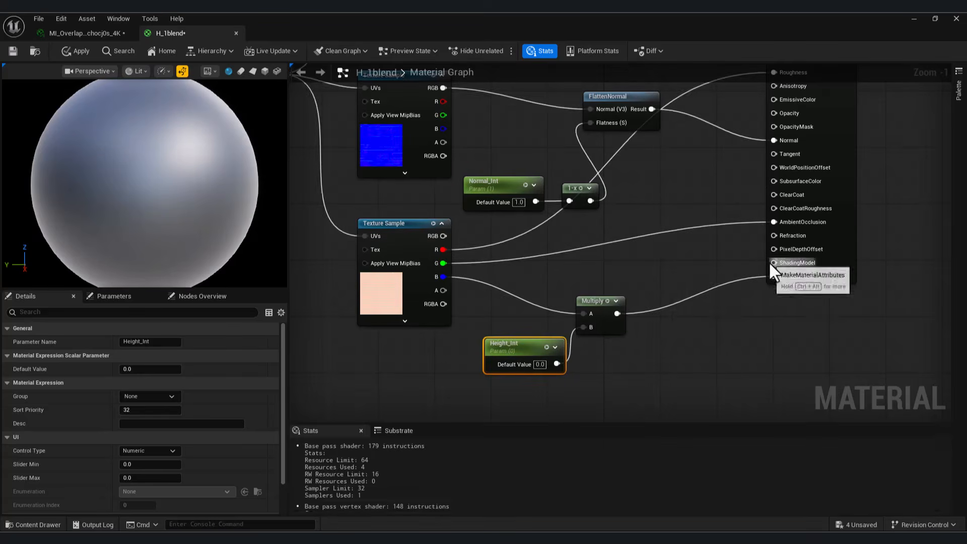
# Step: Move the H_1blend material output node to the far side of MakeMaterialAttributes
pyautogui.scroll(-3, 600, 285)
pyautogui.scroll(-2, 662, 355)
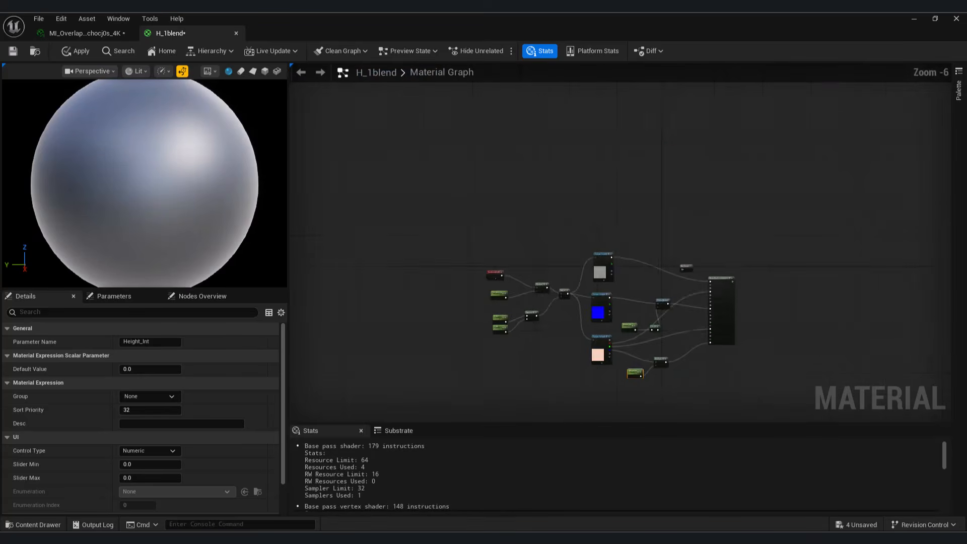
pyautogui.scroll(4, 658, 245)
pyautogui.click(616, 201)
pyautogui.moveTo(620, 198); pyautogui.dragTo(873, 220)
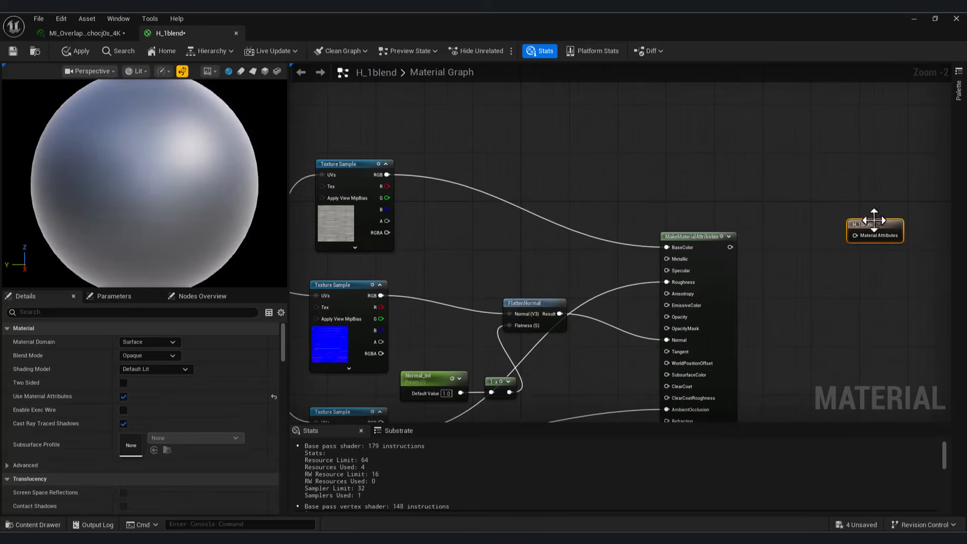
# Step: Assign the Tile_Amount parameter to a new parameter group named Front
pyautogui.scroll(-1, 353, 323)
pyautogui.moveTo(352, 322); pyautogui.dragTo(692, 228, button='right')
pyautogui.click(414, 197)
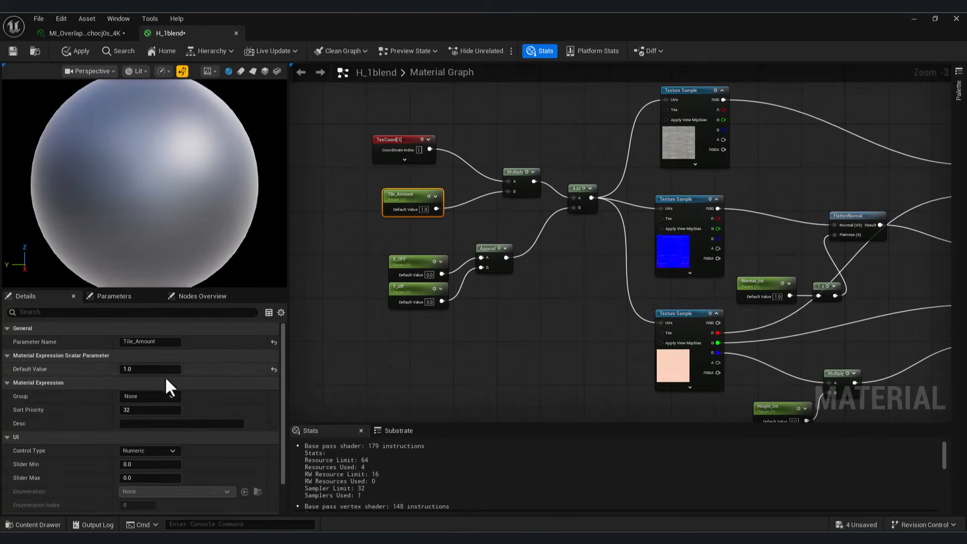
pyautogui.click(152, 396)
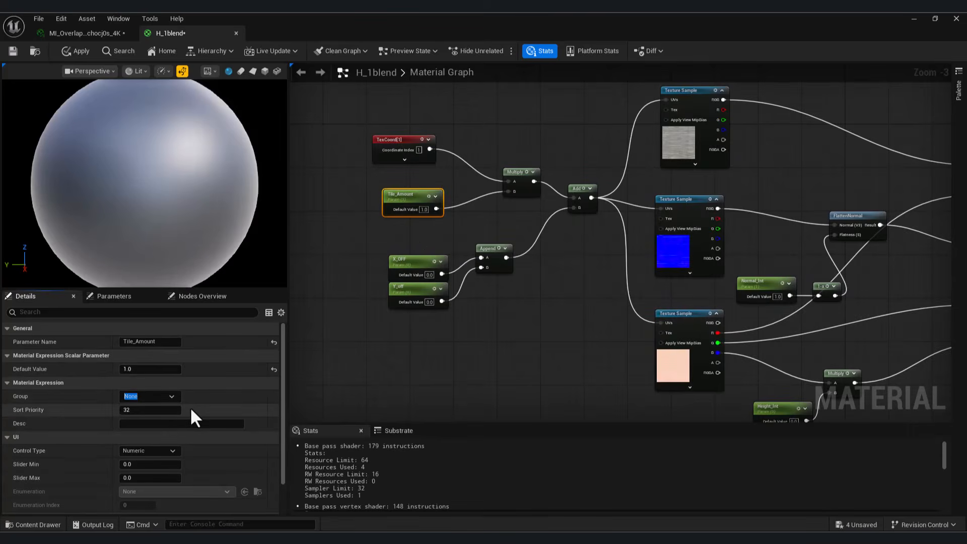
pyautogui.write('Front')
pyautogui.click(408, 347)
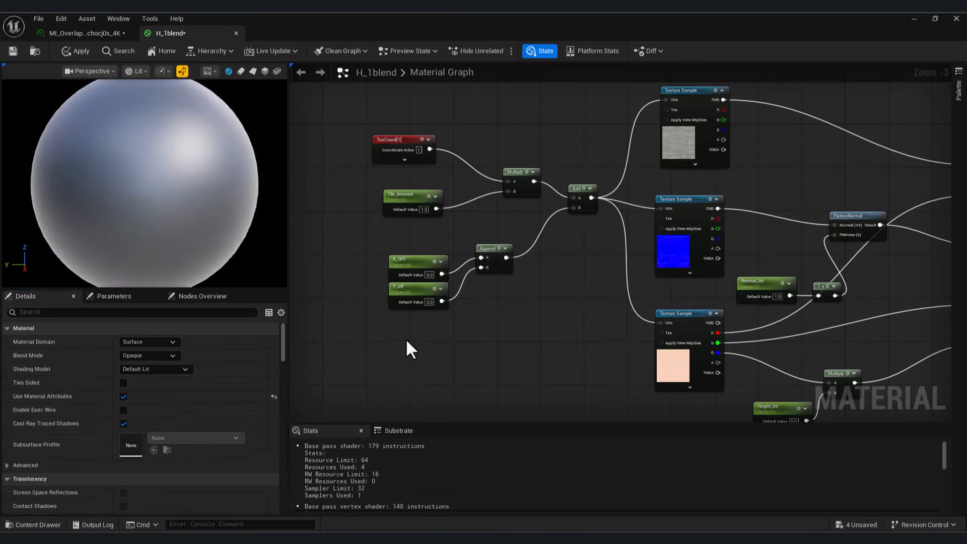
# Step: Assign the X_OFF and Y_off parameters to the Front group and set Y_off's sort priority to 3
pyautogui.click(413, 261)
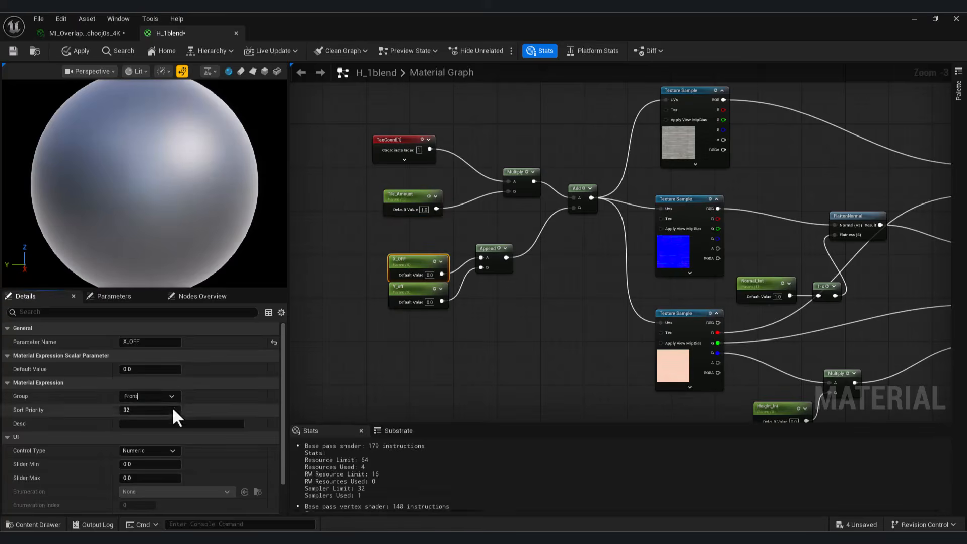
pyautogui.click(428, 342)
pyautogui.click(406, 288)
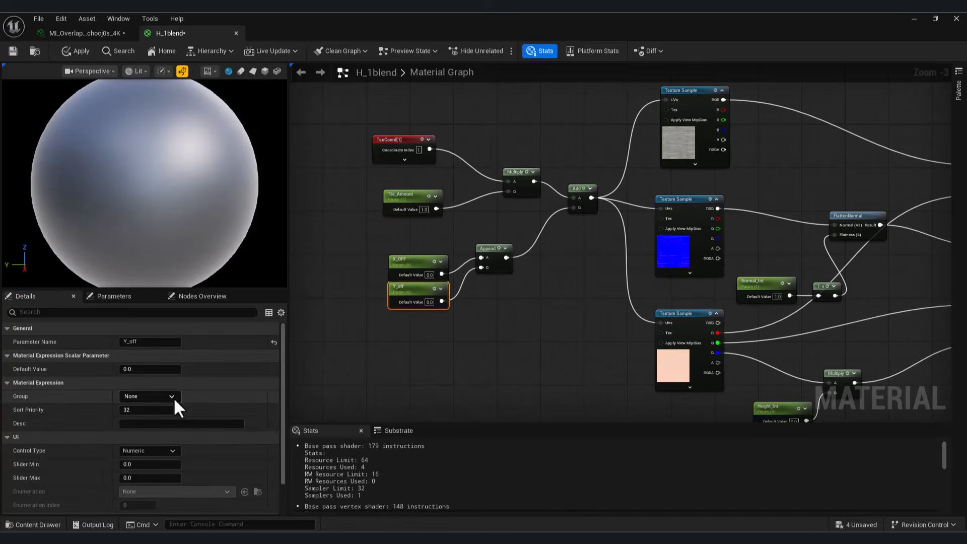
pyautogui.click(174, 397)
pyautogui.click(155, 407)
pyautogui.click(146, 411)
pyautogui.write('3')
pyautogui.press('Return')
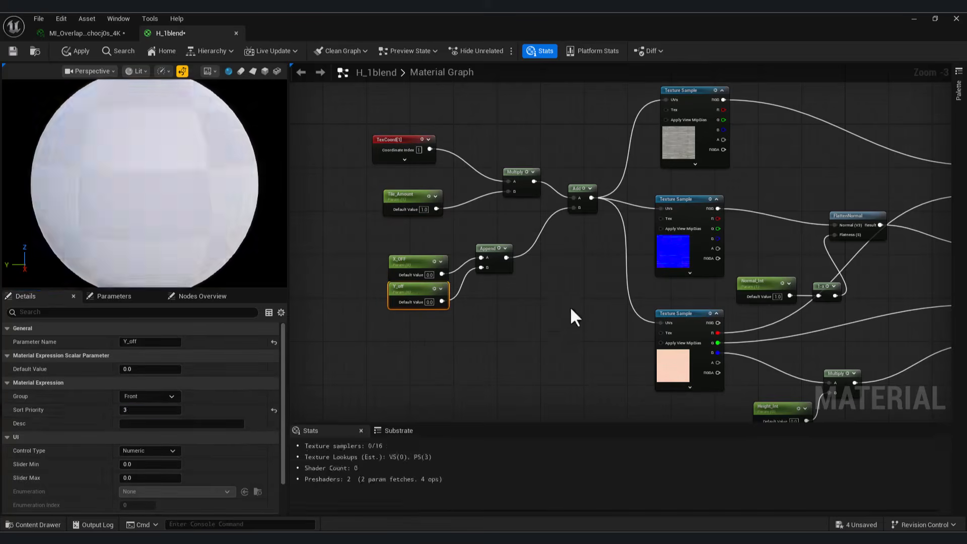
# Step: Assign the Normal_Int parameter to the Front group with sort priority 4
pyautogui.moveTo(570, 308); pyautogui.dragTo(340, 289, button='right')
pyautogui.click(525, 263)
pyautogui.click(171, 396)
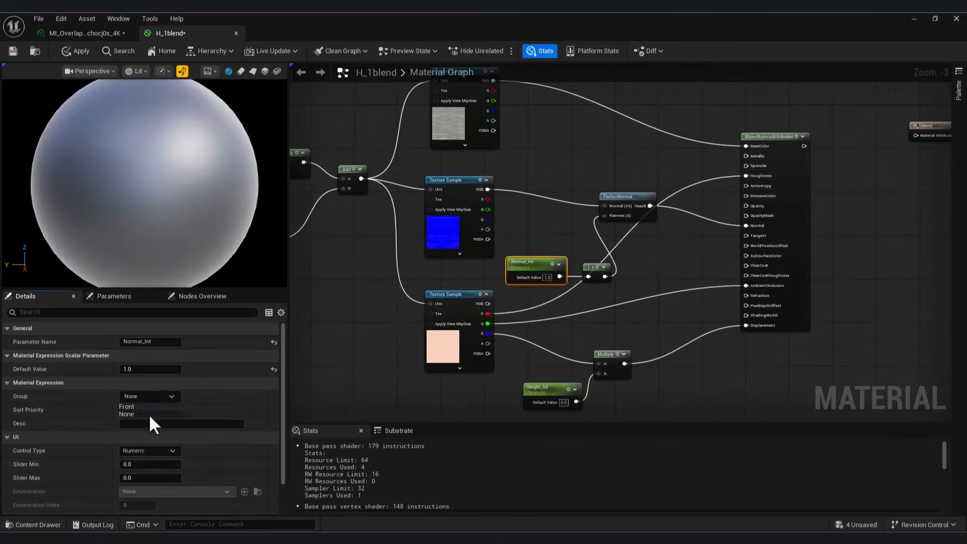
pyautogui.click(144, 406)
pyautogui.click(147, 410)
pyautogui.write('4')
pyautogui.click(375, 373)
# Step: Assign the Height_Int parameter to the Front group with sort priority 5
pyautogui.moveTo(438, 395); pyautogui.dragTo(367, 323, button='right')
pyautogui.click(486, 325)
pyautogui.click(162, 394)
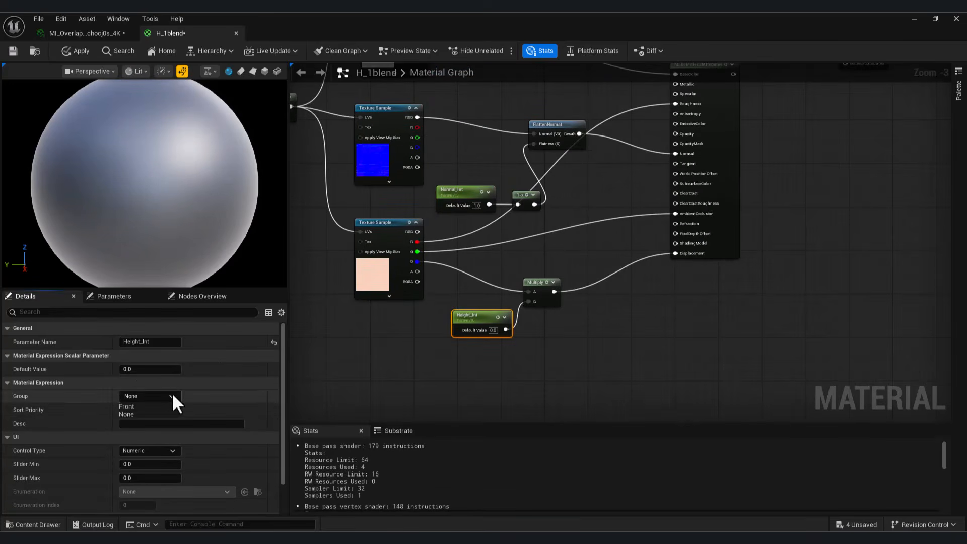
pyautogui.click(127, 406)
pyautogui.click(142, 409)
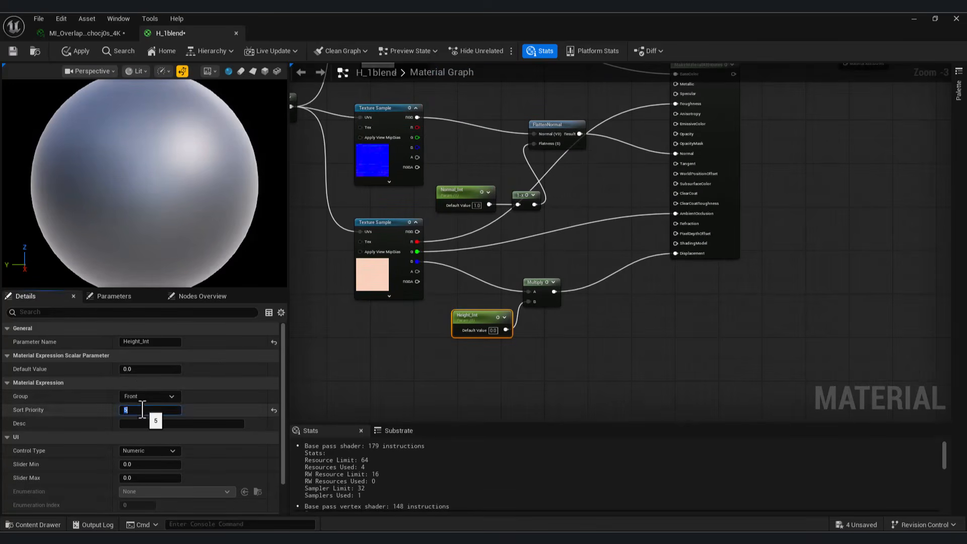
pyautogui.press('Return')
# Step: Add the three textures from the Overlapping_Wooden_Planks_wchocj0s folder to the graph below the existing nodes
pyautogui.scroll(-3, 597, 297)
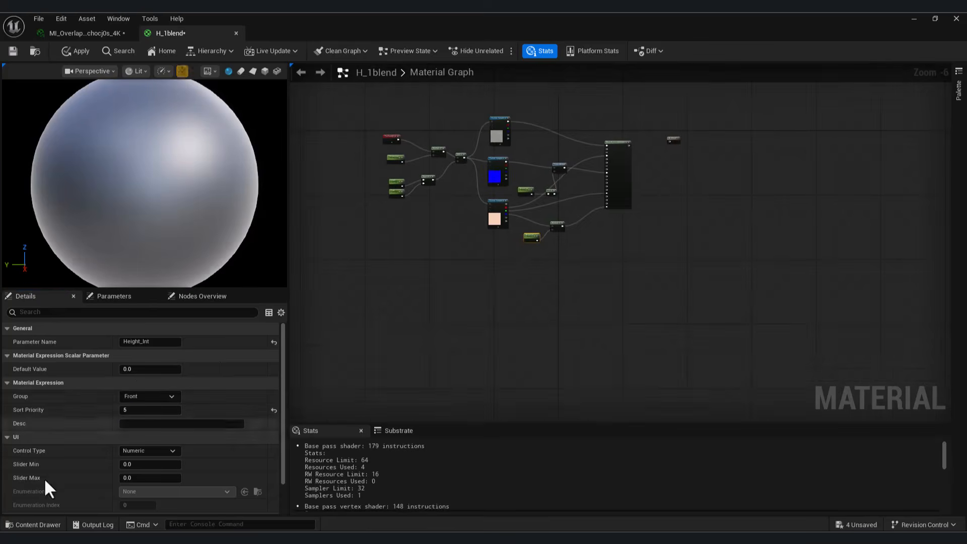
pyautogui.click(33, 525)
pyautogui.click(70, 411)
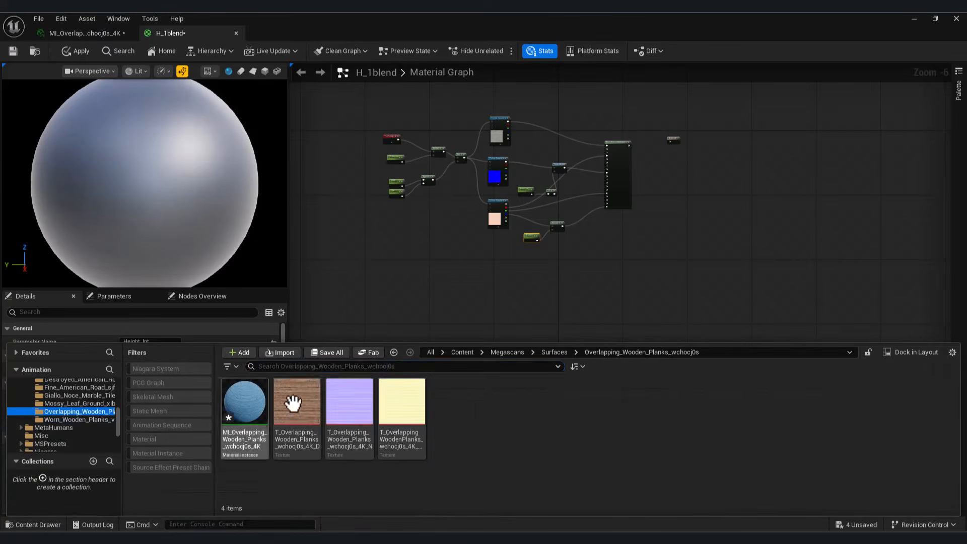
pyautogui.moveTo(293, 403); pyautogui.dragTo(503, 280)
pyautogui.hotkey('ctrl', 'space')
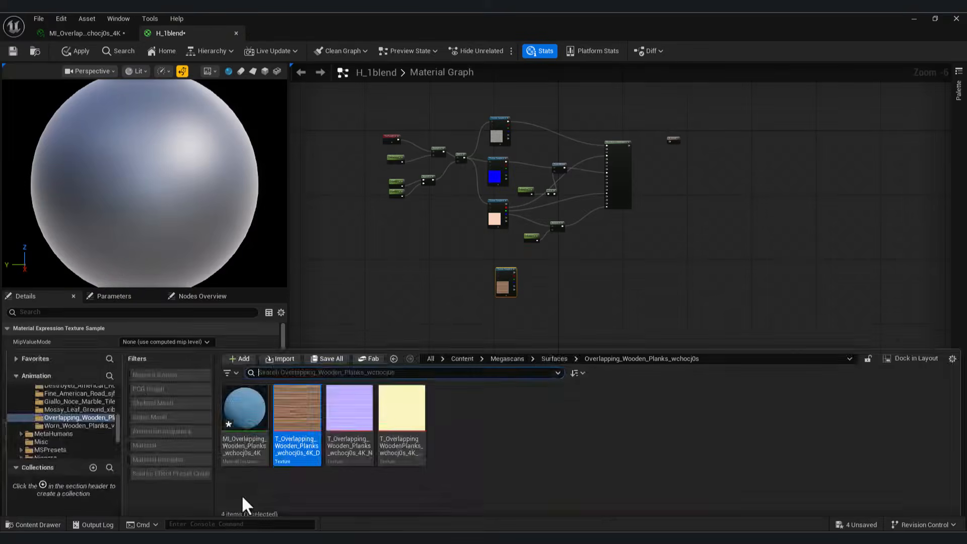
pyautogui.moveTo(349, 408); pyautogui.dragTo(509, 318)
pyautogui.hotkey('ctrl', 'space')
pyautogui.moveTo(402, 407); pyautogui.dragTo(511, 335)
# Step: Create a scalar parameter named Tile_Amount beside the new plank textures, with default value 1, group Back and sort priority 1
pyautogui.scroll(3, 528, 371)
pyautogui.moveTo(402, 222); pyautogui.dragTo(524, 299, button='right')
pyautogui.scroll(-2, 524, 298)
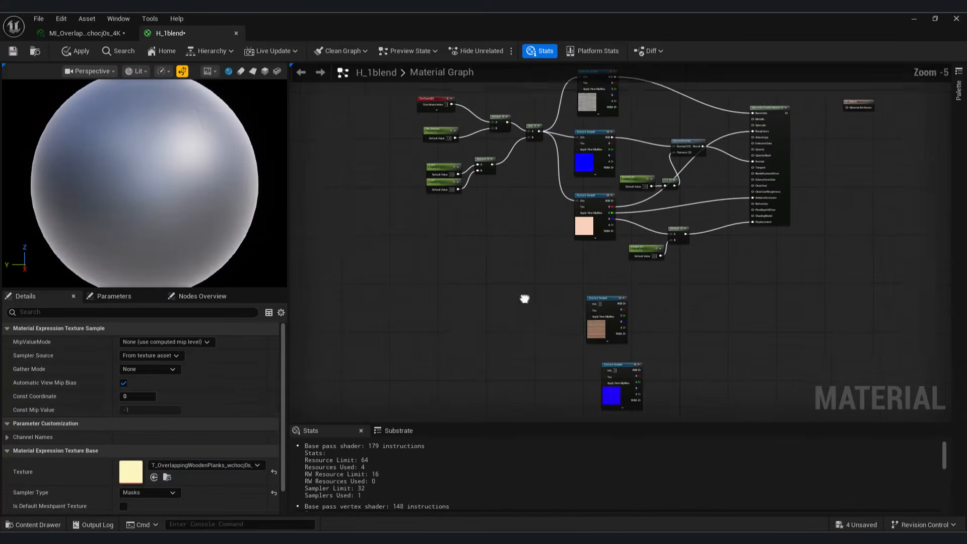
pyautogui.press('1')
pyautogui.click(451, 320)
pyautogui.scroll(2, 453, 315)
pyautogui.rightClick(456, 310)
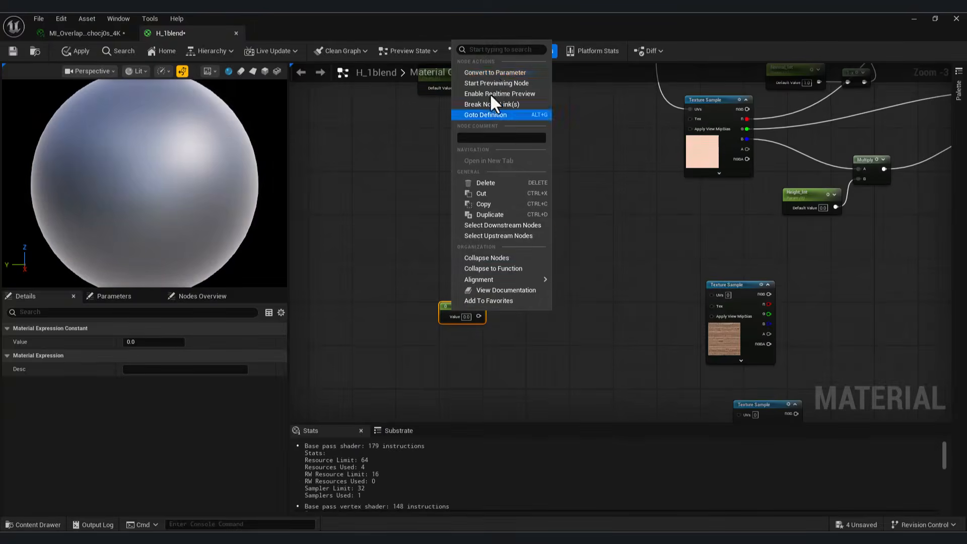
pyautogui.click(495, 72)
pyautogui.write('Tile_')
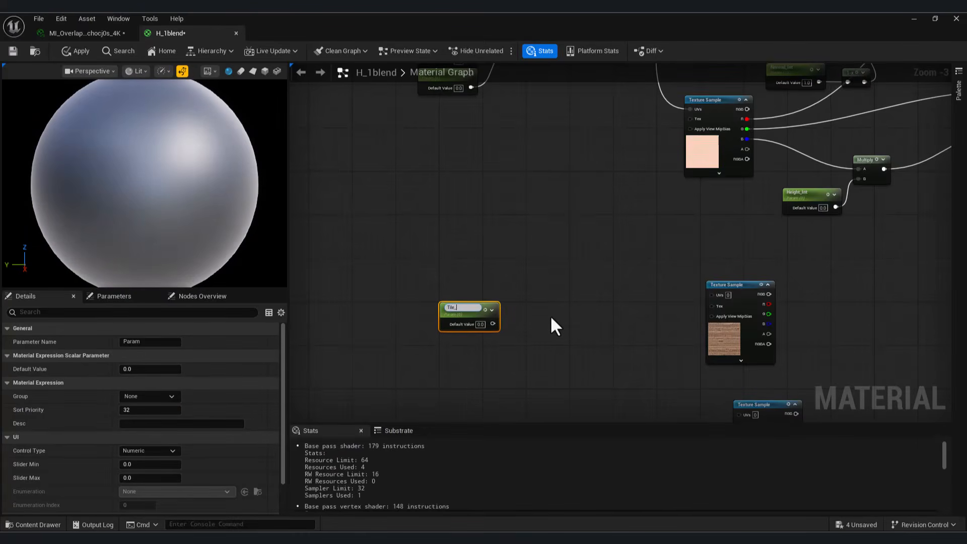
pyautogui.write('Amount')
pyautogui.press('Return')
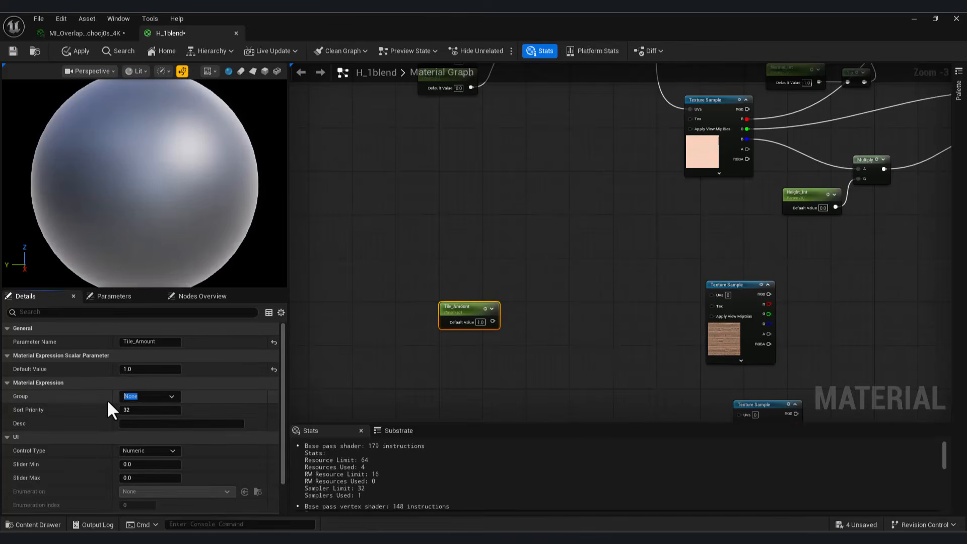
pyautogui.click(145, 410)
pyautogui.write('1')
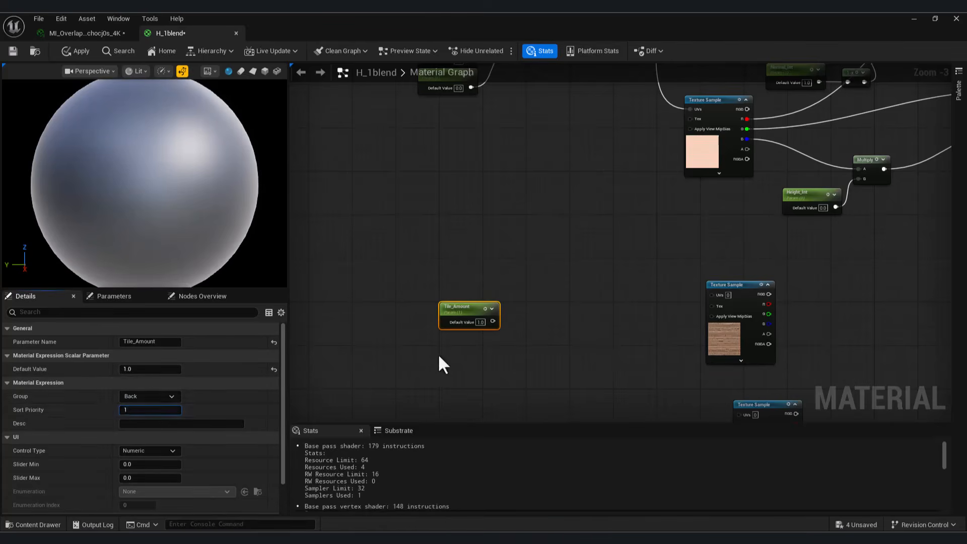
# Step: Move the Tile_Amount parameter of the Back group lower and farther away from the plank textures
pyautogui.click(438, 353)
pyautogui.moveTo(486, 342); pyautogui.dragTo(438, 297, button='right')
pyautogui.moveTo(419, 275); pyautogui.dragTo(381, 308)
pyautogui.scroll(-3, 448, 342)
pyautogui.scroll(1, 439, 267)
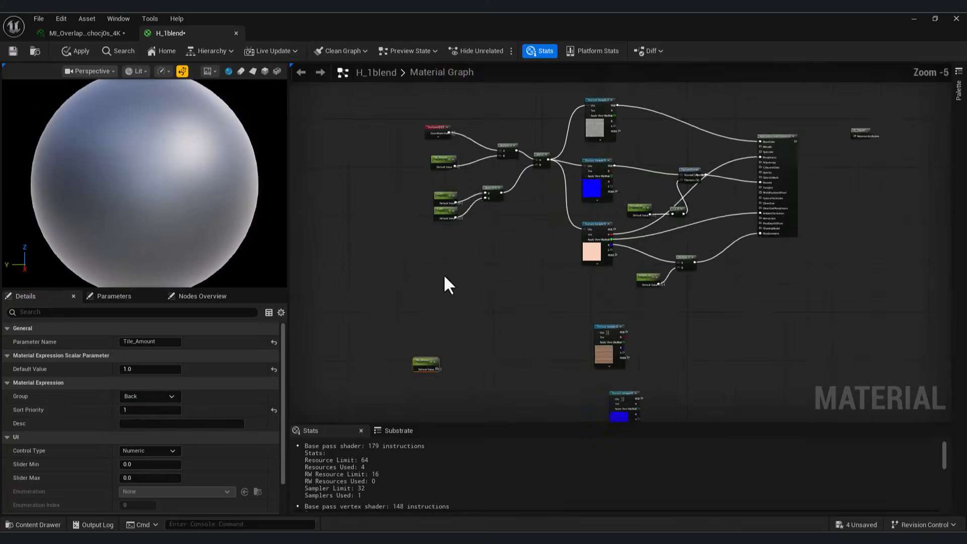
# Step: Create a scalar parameter named X_Offset from a constant just below Tile_Amount and assign it to the Back group
pyautogui.scroll(1, 442, 324)
pyautogui.press('1')
pyautogui.click(439, 324)
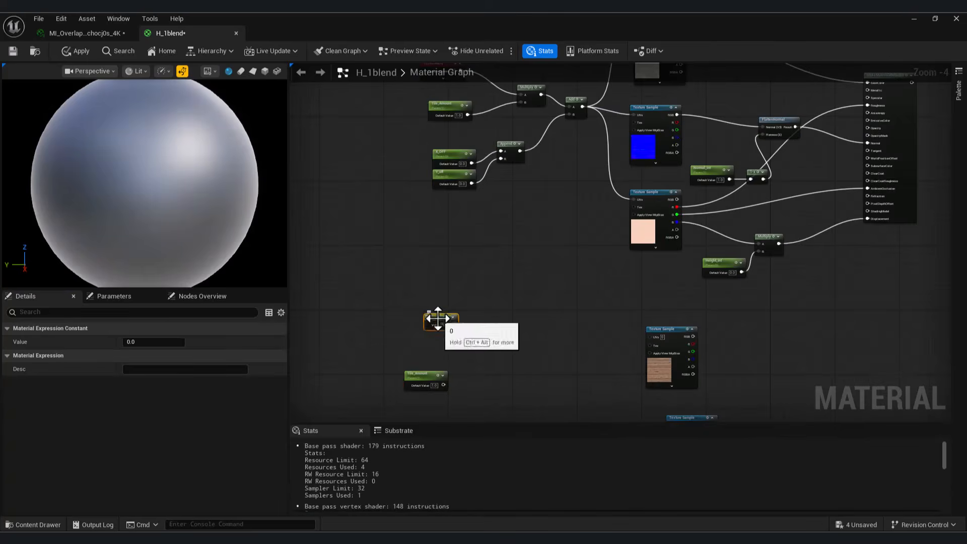
pyautogui.moveTo(434, 320); pyautogui.dragTo(423, 376)
pyautogui.rightClick(424, 313)
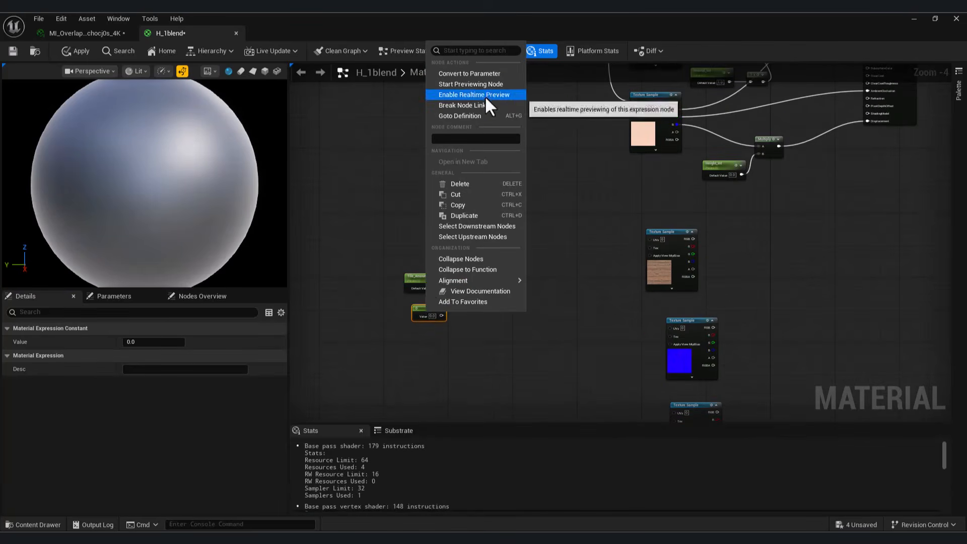
pyautogui.click(479, 74)
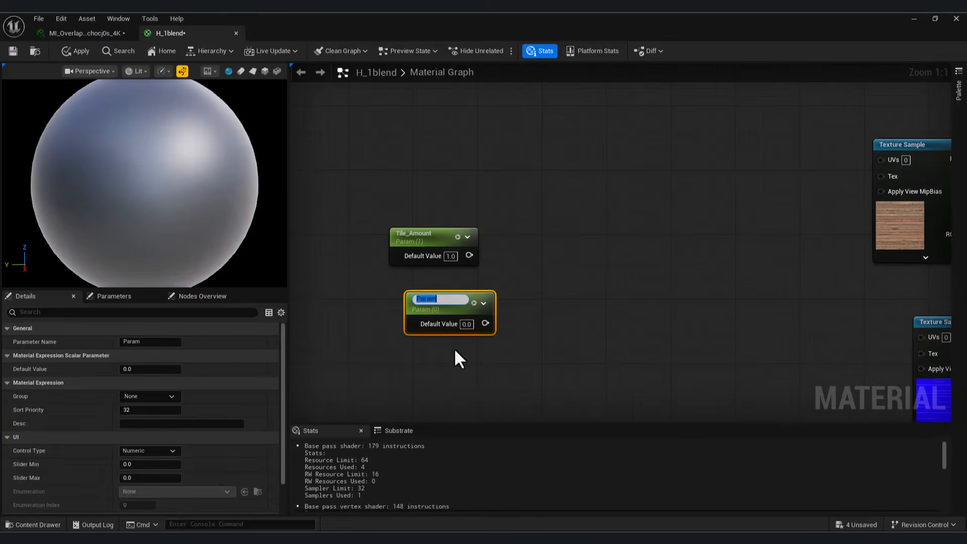
pyautogui.write('X_Offset')
pyautogui.press('Return')
pyautogui.click(167, 396)
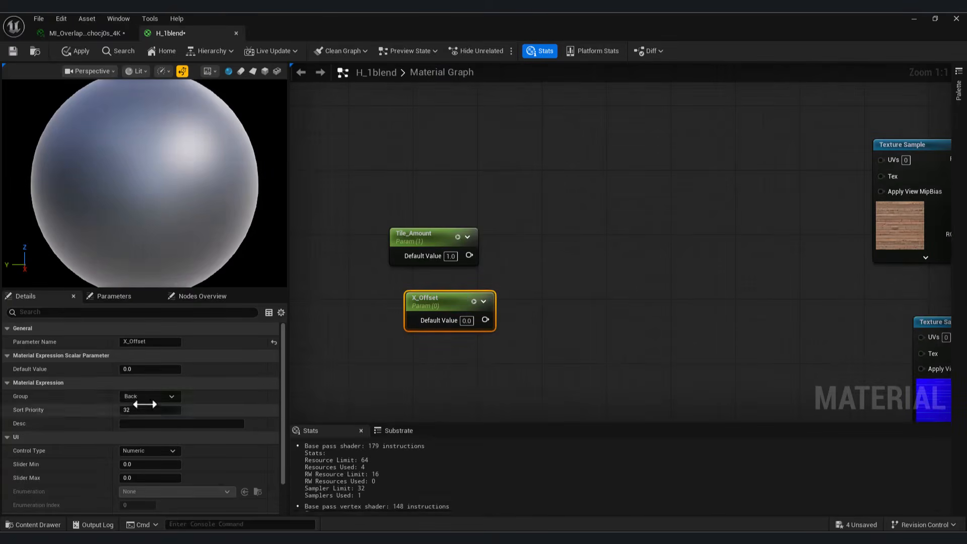
pyautogui.click(337, 286)
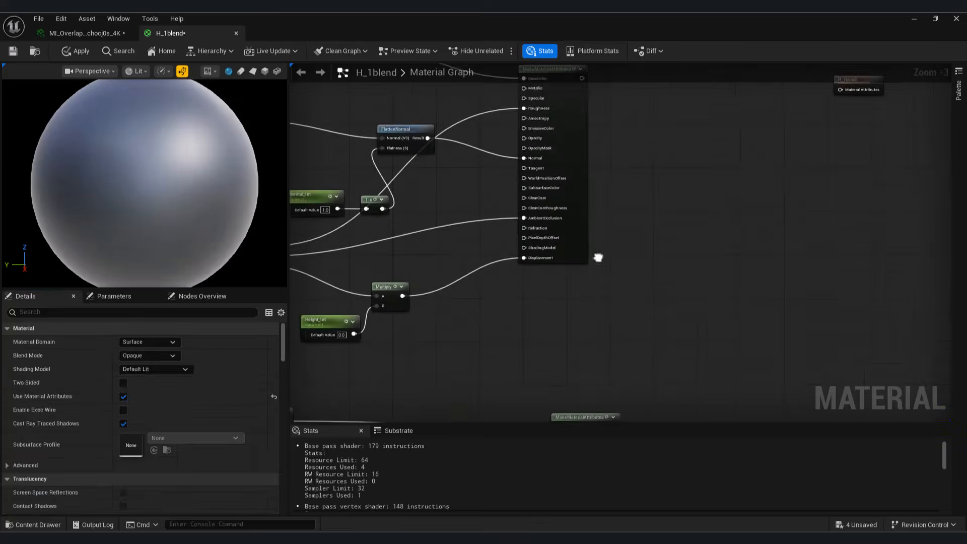
pyautogui.moveTo(598, 257); pyautogui.dragTo(602, 220, button='right')
pyautogui.scroll(-3, 603, 220)
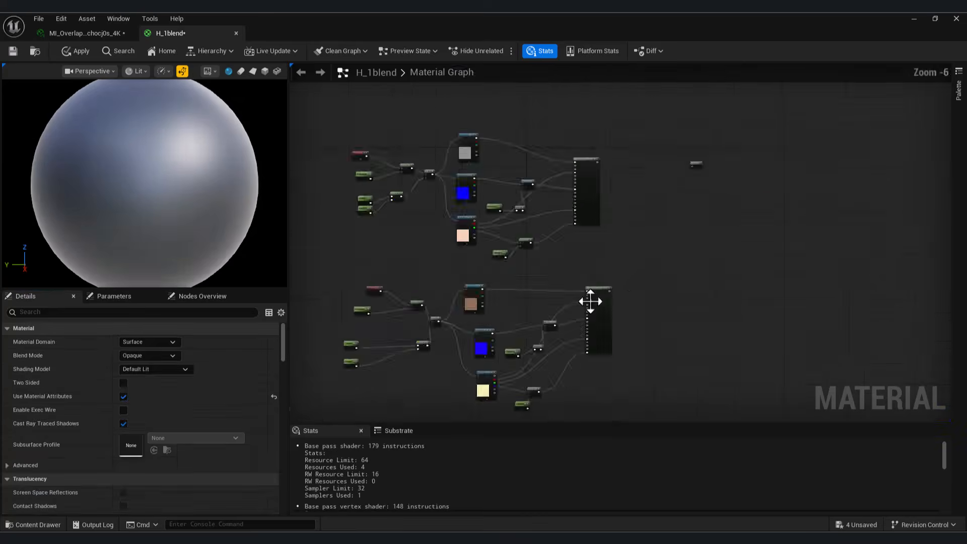
# Step: Add a named reroute declaration called Front to the output of the upper MakeMaterialAttributes node
pyautogui.scroll(2, 593, 301)
pyautogui.click(593, 290)
pyautogui.moveTo(515, 283); pyautogui.dragTo(410, 421, button='right')
pyautogui.scroll(4, 495, 218)
pyautogui.moveTo(488, 186); pyautogui.dragTo(537, 194)
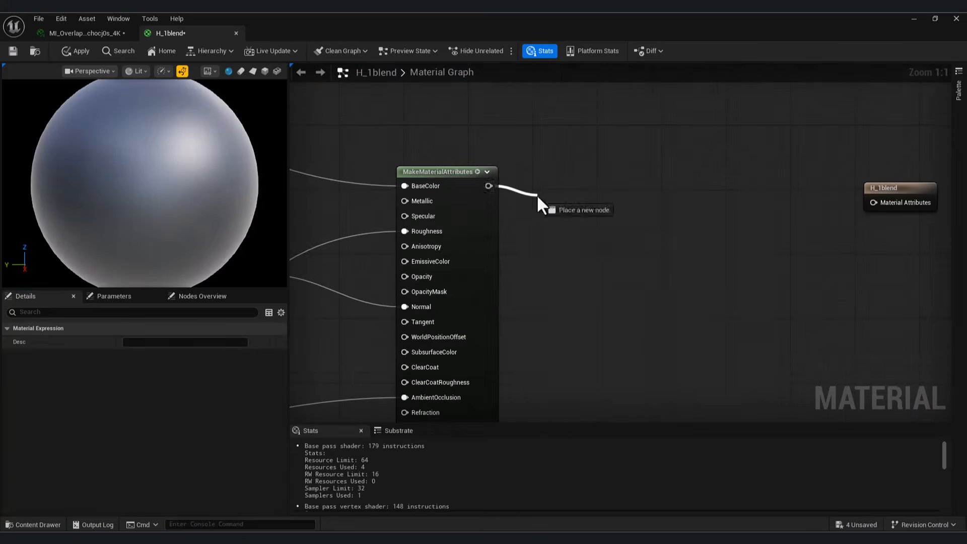
pyautogui.write('name')
pyautogui.click(599, 223)
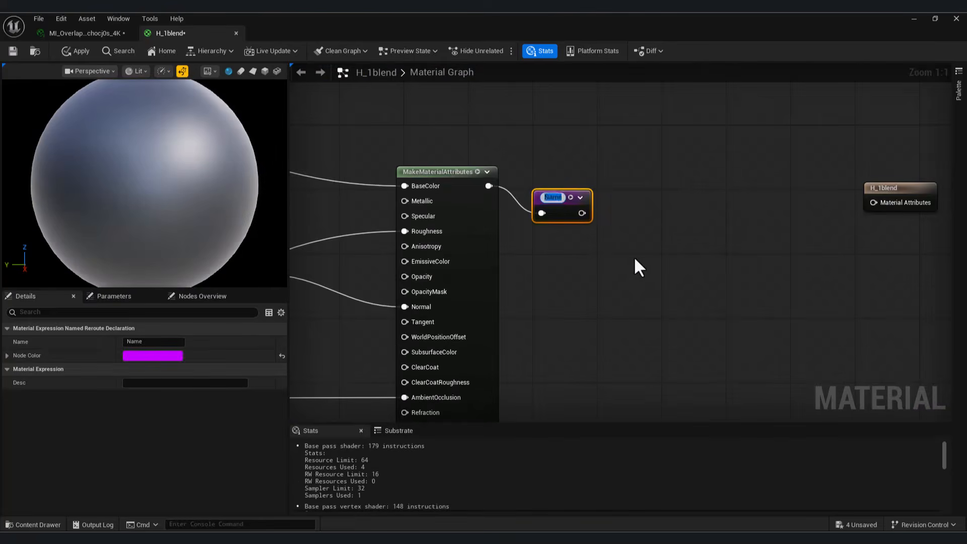
pyautogui.write('Front')
pyautogui.press('Return')
# Step: Add a named reroute declaration called back to the output of the lower MakeMaterialAttributes node
pyautogui.moveTo(660, 306); pyautogui.dragTo(476, 327, button='right')
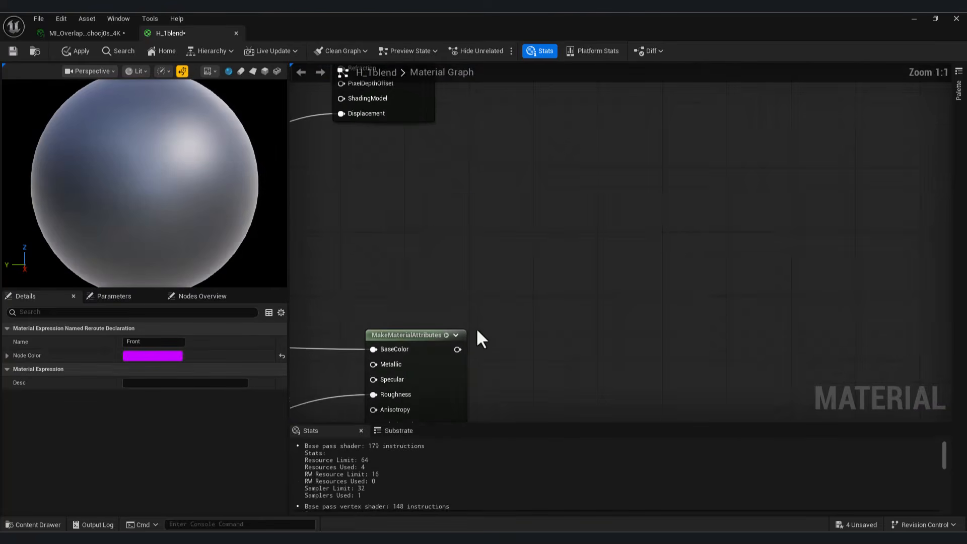
pyautogui.moveTo(457, 349); pyautogui.dragTo(548, 301)
pyautogui.write('named')
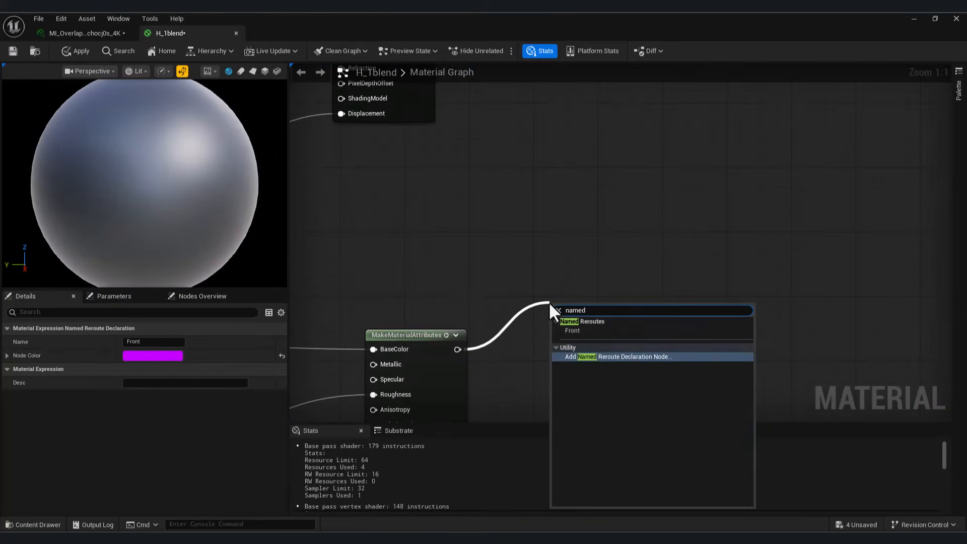
pyautogui.click(596, 357)
pyautogui.write('back')
pyautogui.press('Return')
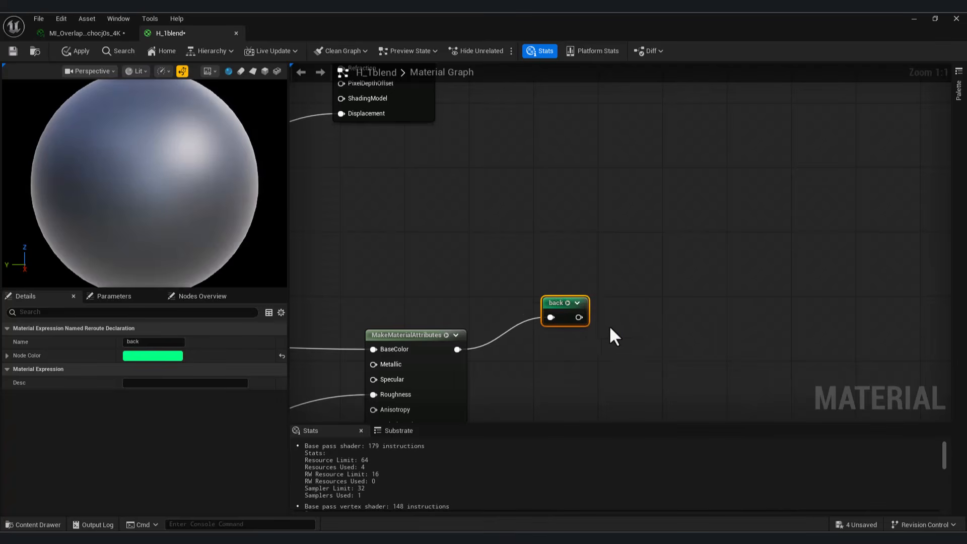
# Step: Add a BlendMaterialAttributes node between the Front reroute and the H_1blend output node
pyautogui.scroll(-5, 609, 325)
pyautogui.scroll(3, 613, 201)
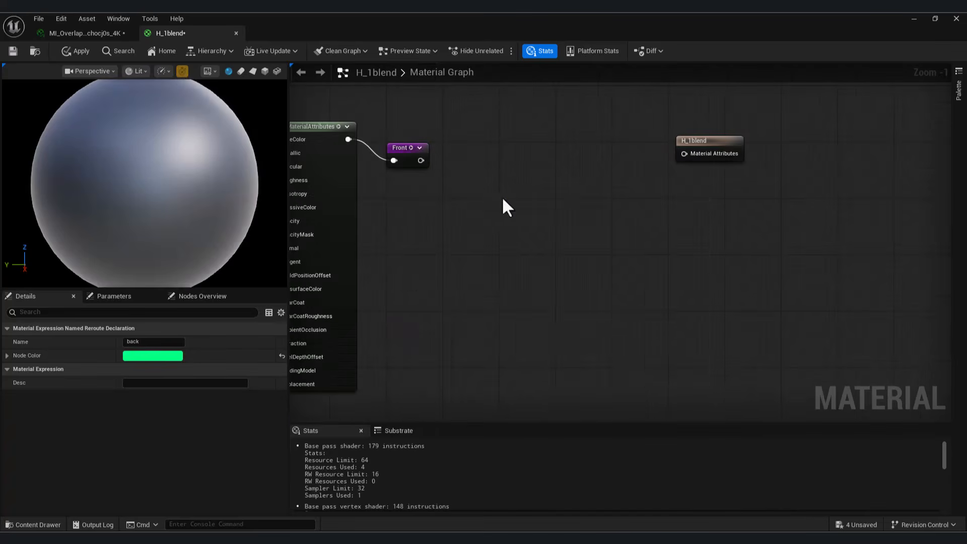
pyautogui.rightClick(503, 198)
pyautogui.write('blend')
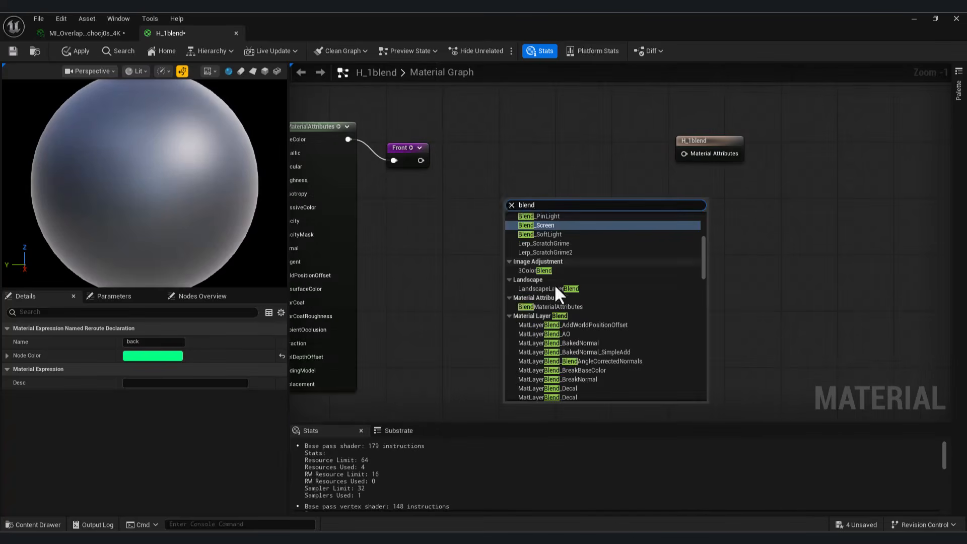
pyautogui.click(559, 307)
# Step: Place usages of the Front and back reroutes, wiring Front into B and back into A of the BlendMaterialAttributes node
pyautogui.rightClick(461, 238)
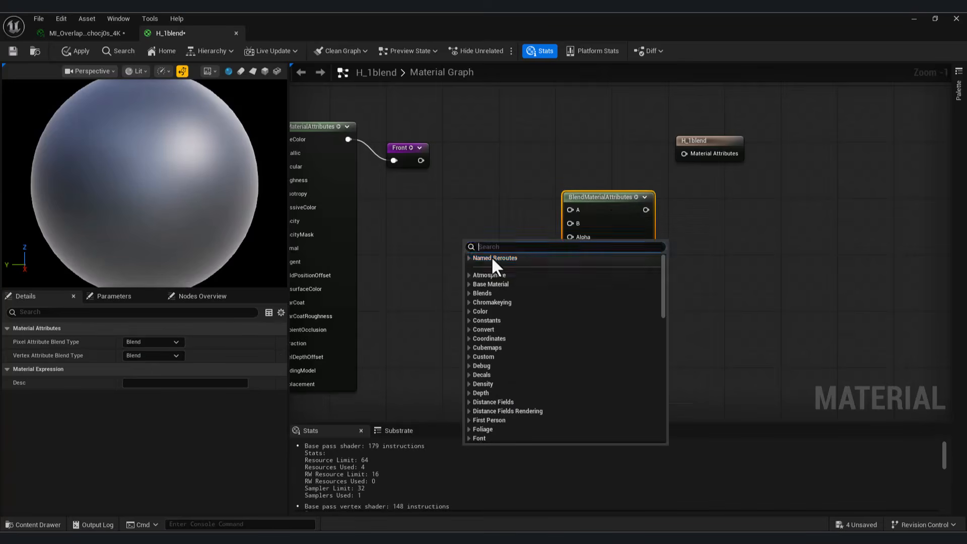
pyautogui.press('Escape')
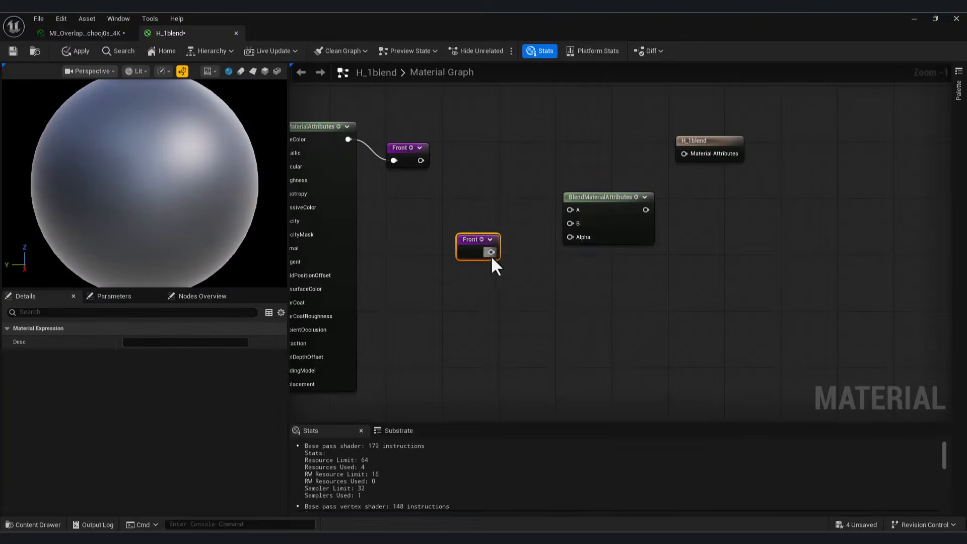
pyautogui.rightClick(489, 291)
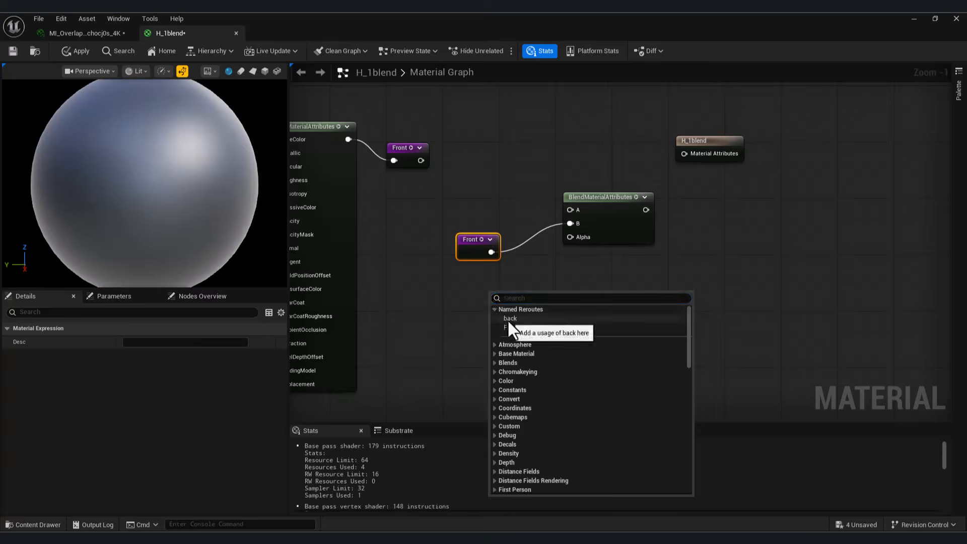
pyautogui.click(509, 318)
pyautogui.moveTo(518, 307); pyautogui.dragTo(571, 210)
pyautogui.press('q')
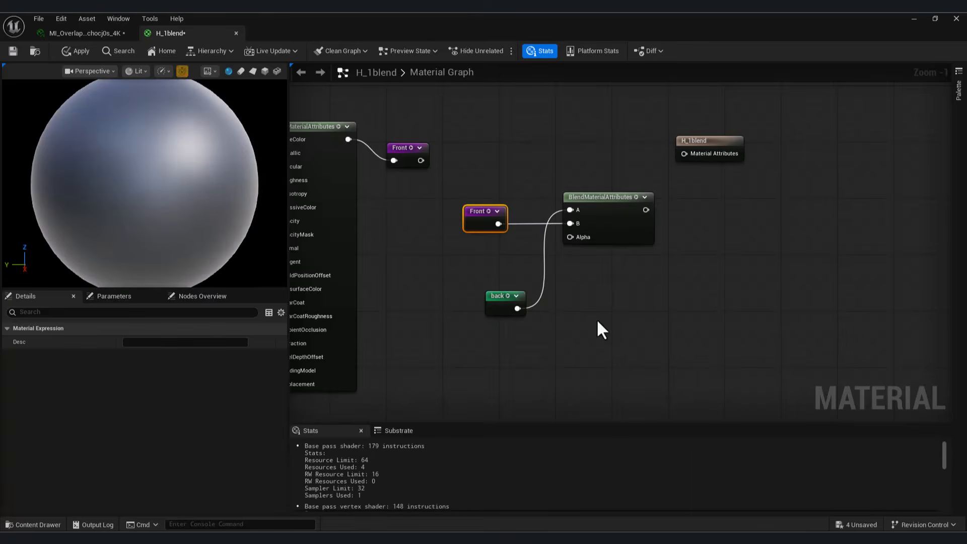
# Step: Add a Vertex Color node, wire its red channel into the blend's Alpha, and connect the blend to the material output
pyautogui.rightClick(596, 318)
pyautogui.write('vertex')
pyautogui.click(647, 349)
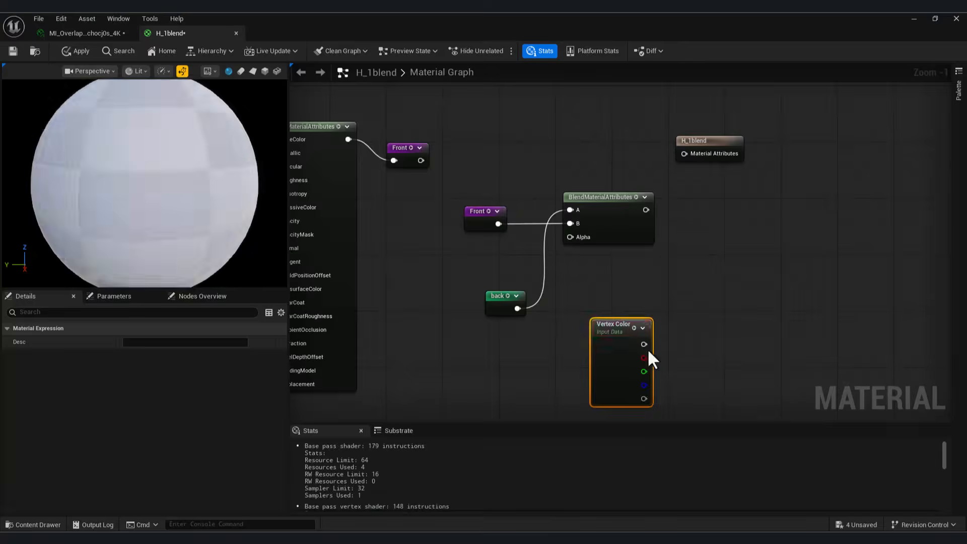
pyautogui.moveTo(644, 358); pyautogui.dragTo(570, 237)
pyautogui.moveTo(646, 210); pyautogui.dragTo(703, 151)
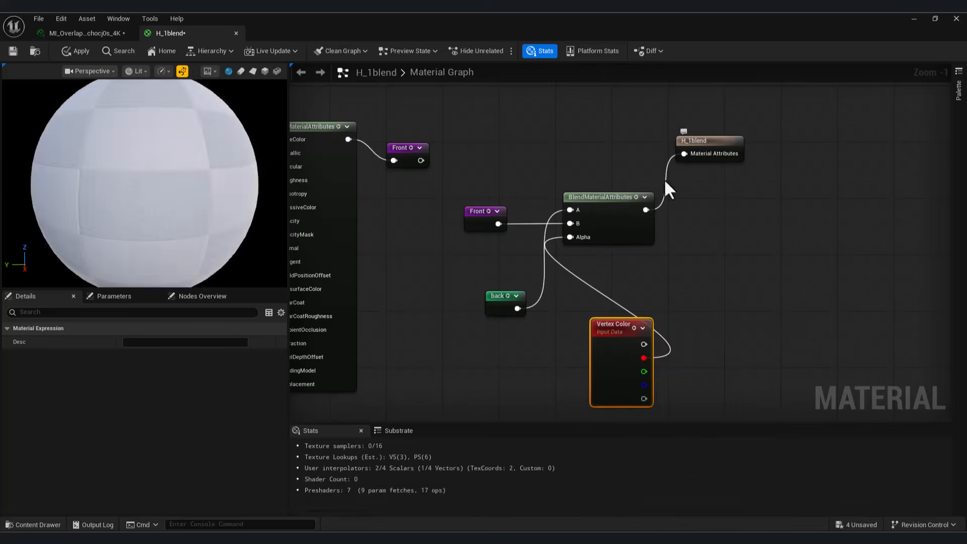
# Step: Save the H_1blend material and locate it in its content folder
pyautogui.scroll(-5, 170, 247)
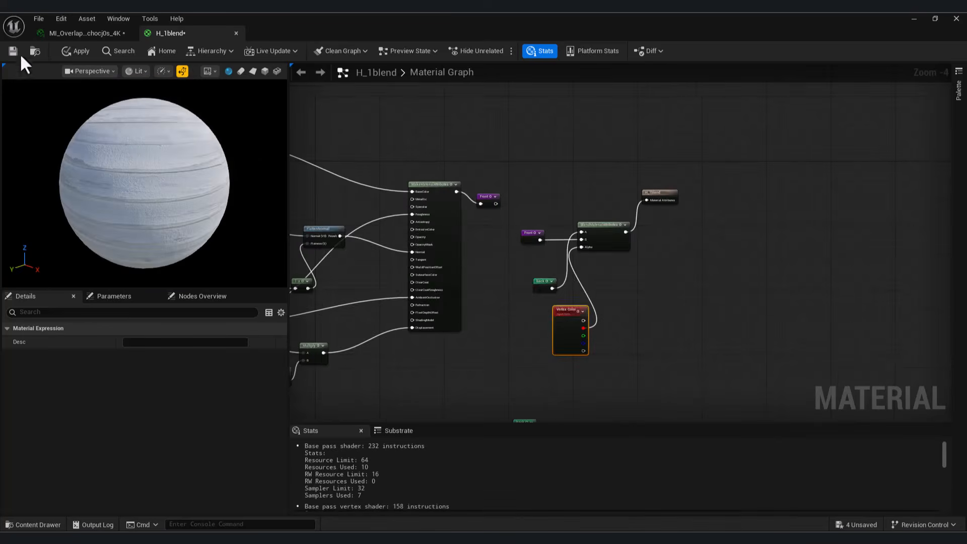
pyautogui.click(18, 54)
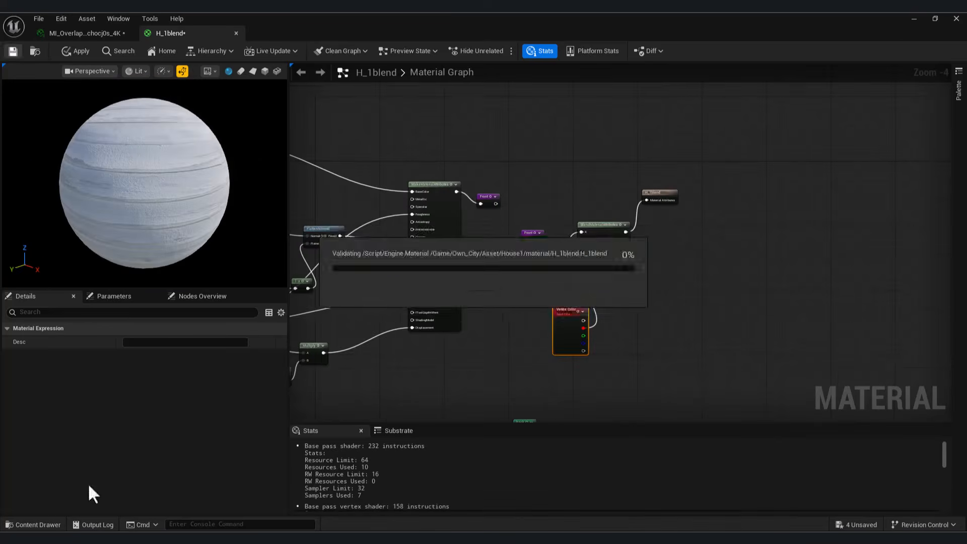
pyautogui.click(34, 525)
pyautogui.scroll(5, 71, 418)
pyautogui.click(35, 51)
# Step: Create a material instance from H_1blend with the default name and open it for editing
pyautogui.rightClick(236, 414)
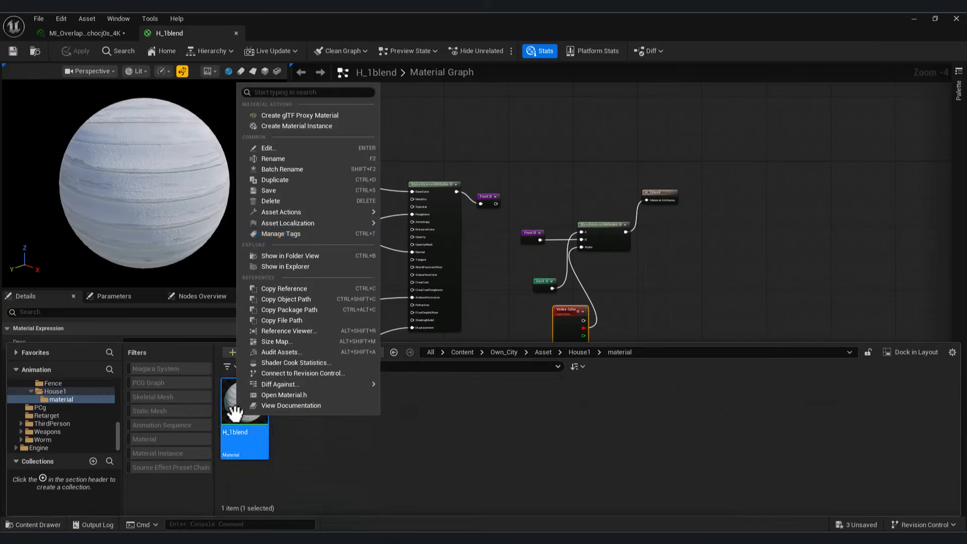
pyautogui.click(296, 125)
pyautogui.press('Return')
pyautogui.doubleClick(309, 410)
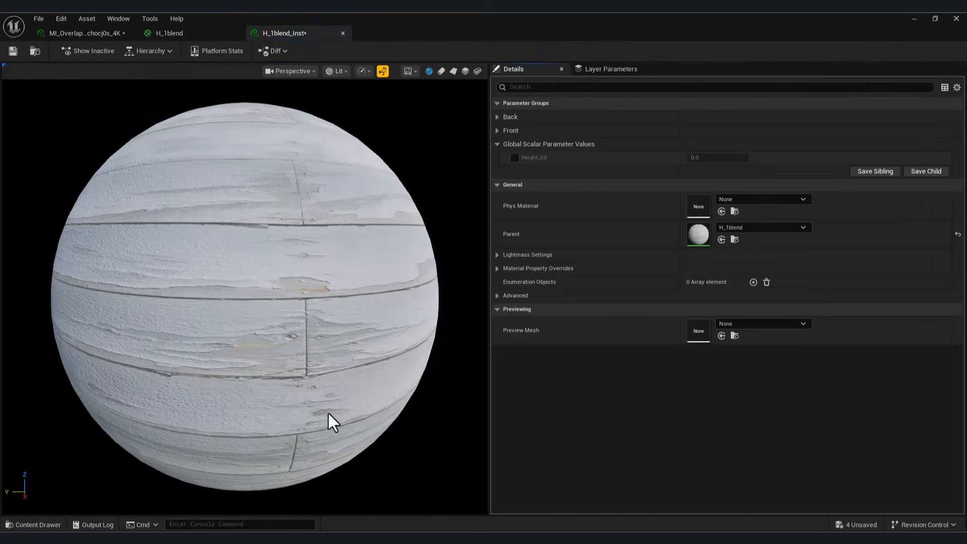
# Step: Expand the Back and Front parameter groups of the instance and enable overrides for their parameters
pyautogui.moveTo(328, 413); pyautogui.dragTo(204, 434)
pyautogui.click(497, 116)
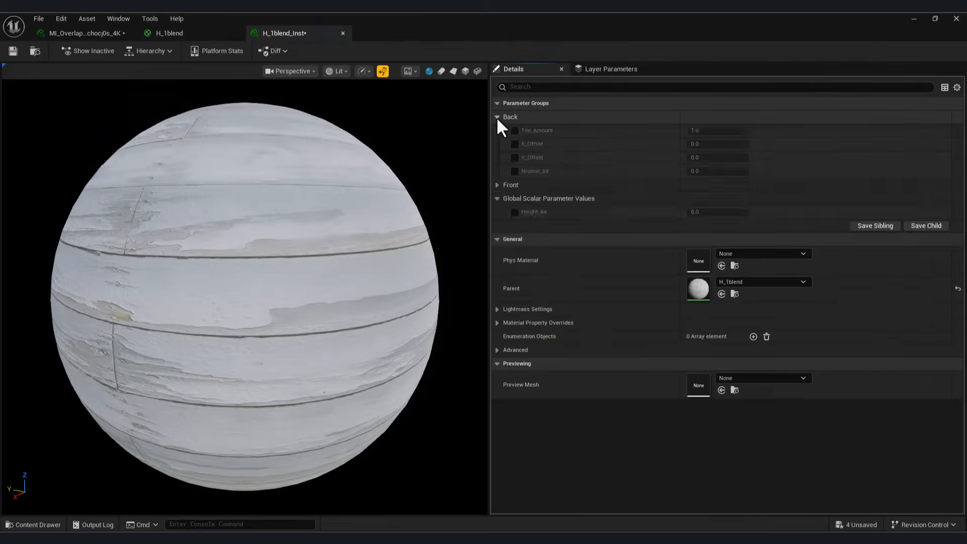
pyautogui.click(497, 184)
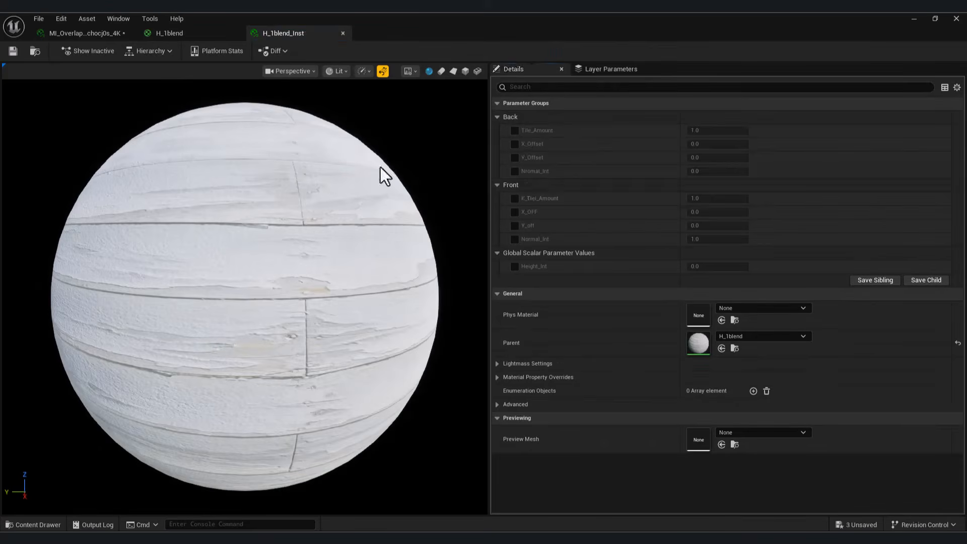
pyautogui.click(514, 130)
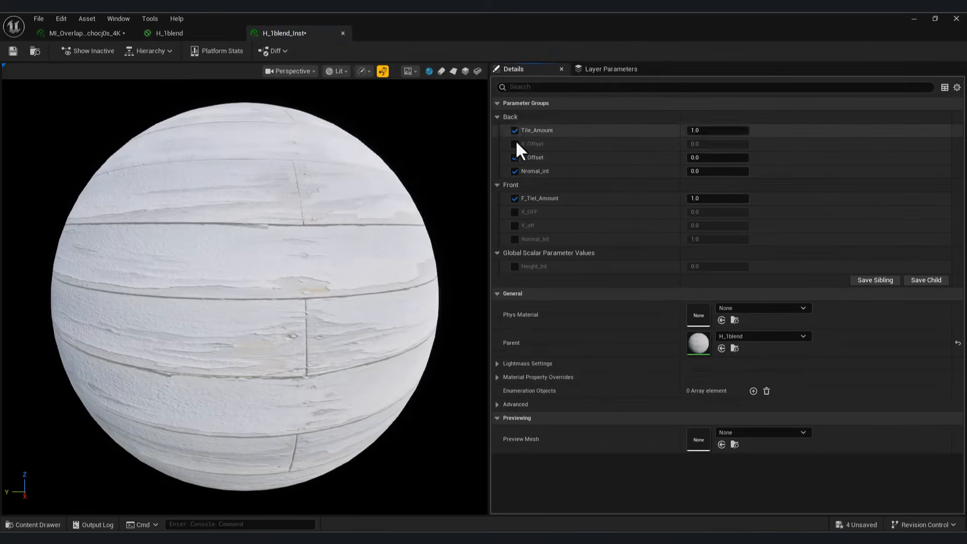
pyautogui.click(515, 144)
pyautogui.click(514, 225)
pyautogui.click(515, 211)
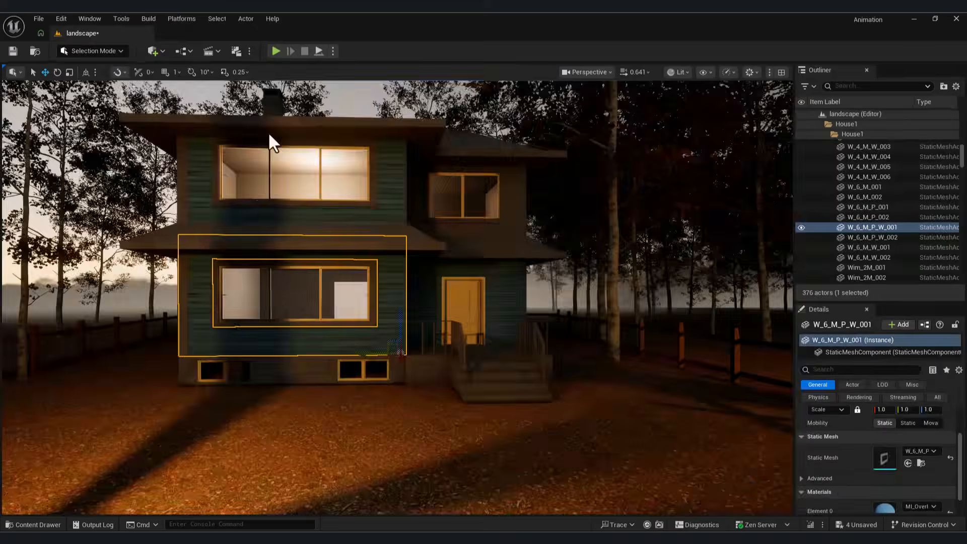
# Step: Assign the H_1blend_Inst material to Element 0 of the selected W_6_M_P_W_001 wall in the landscape level
pyautogui.press('f')
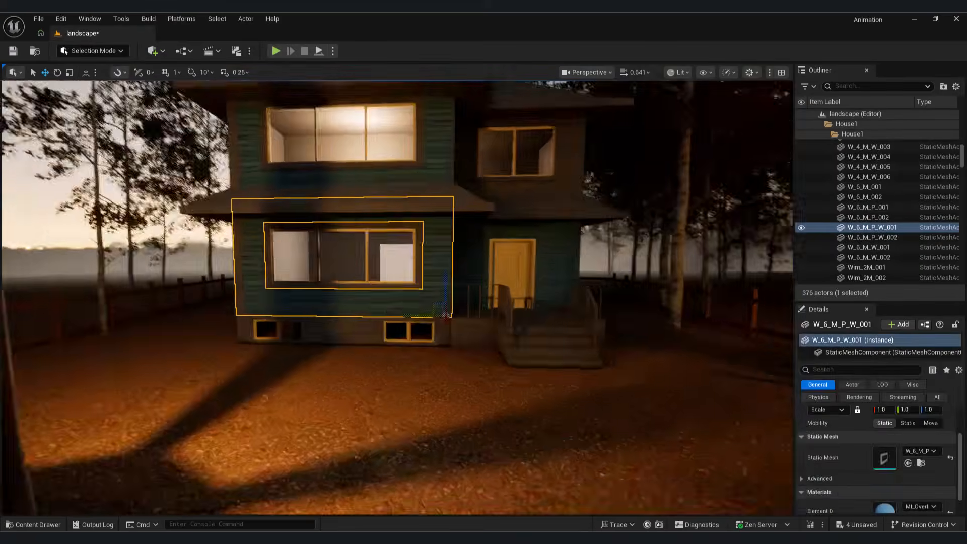
pyautogui.click(56, 524)
pyautogui.click(856, 317)
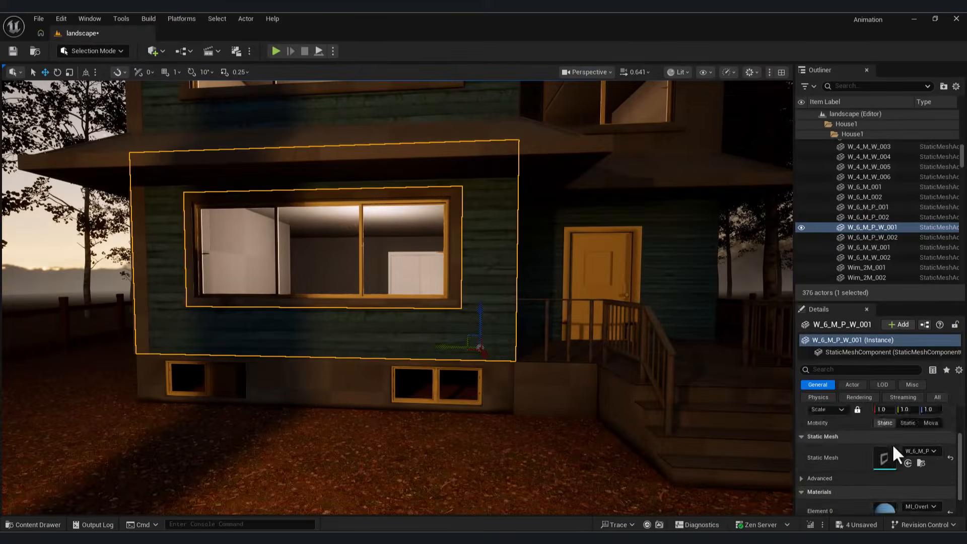
pyautogui.scroll(-2, 894, 448)
pyautogui.click(908, 492)
pyautogui.scroll(3, 261, 134)
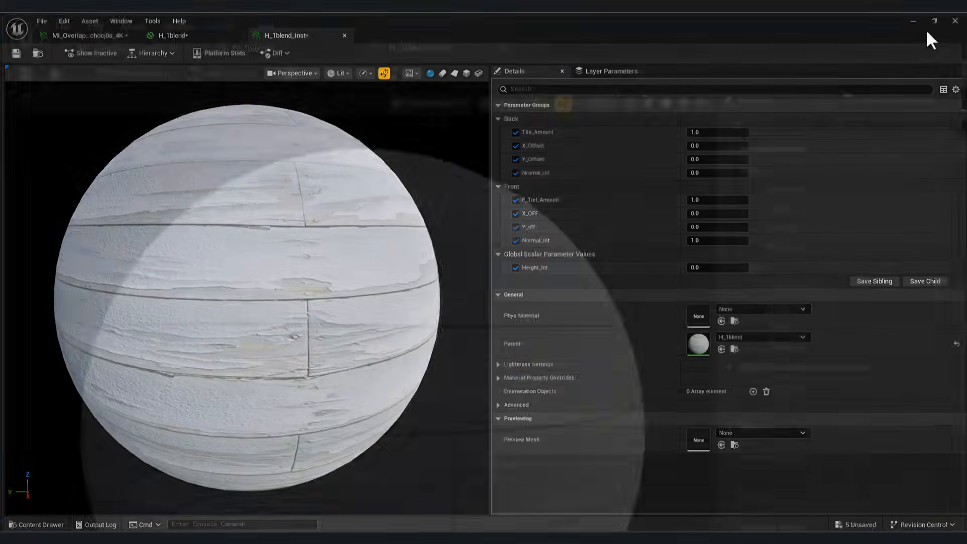
# Step: Shrink the material instance window over the level and set Tile_Amount and F_Tiel_Amount to 4
pyautogui.click(934, 18)
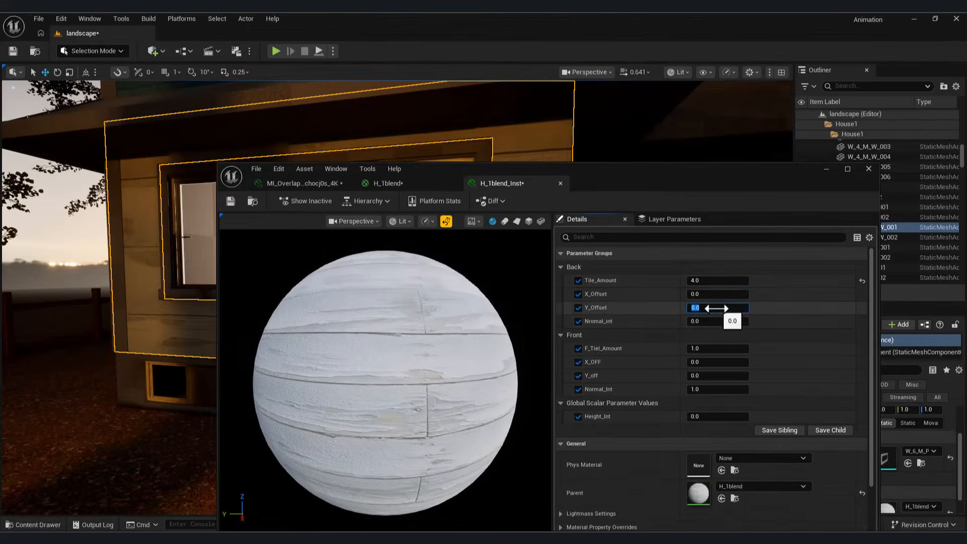
pyautogui.click(705, 350)
pyautogui.write('4')
pyautogui.click(719, 308)
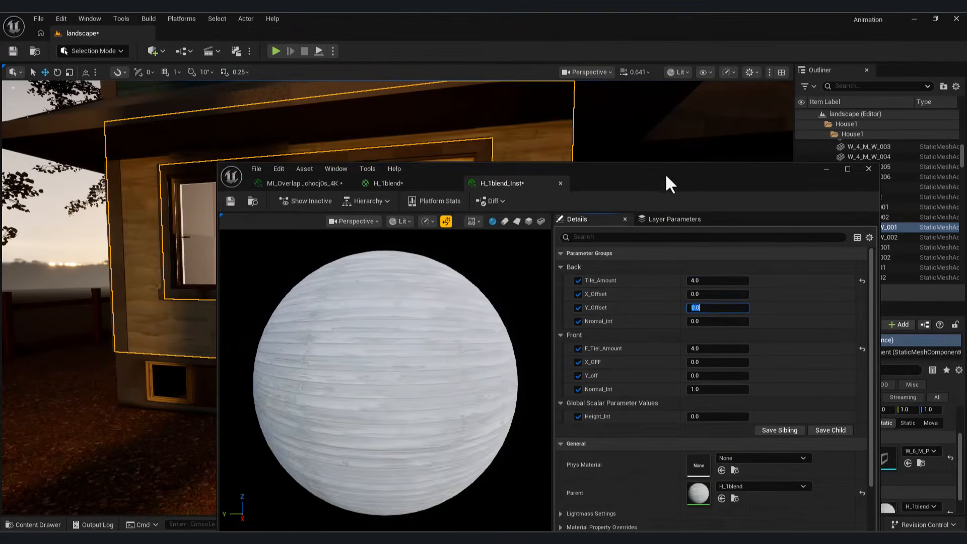
# Step: Set the Front group's Normal_Int to about 1.4 while checking the wall up close, and minimize the instance window
pyautogui.moveTo(665, 176); pyautogui.dragTo(644, 309)
pyautogui.moveTo(594, 226); pyautogui.dragTo(604, 254, button='right')
pyautogui.moveTo(697, 323); pyautogui.dragTo(905, 190)
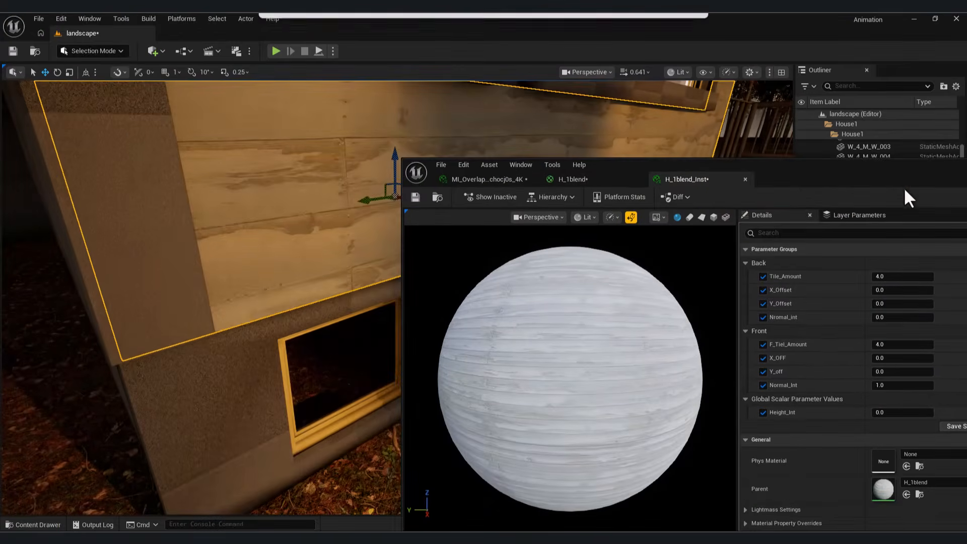
pyautogui.moveTo(901, 385)
pyautogui.mouseDown()
pyautogui.moveTo(876, 385)
pyautogui.moveTo(898, 385)
pyautogui.mouseUp()
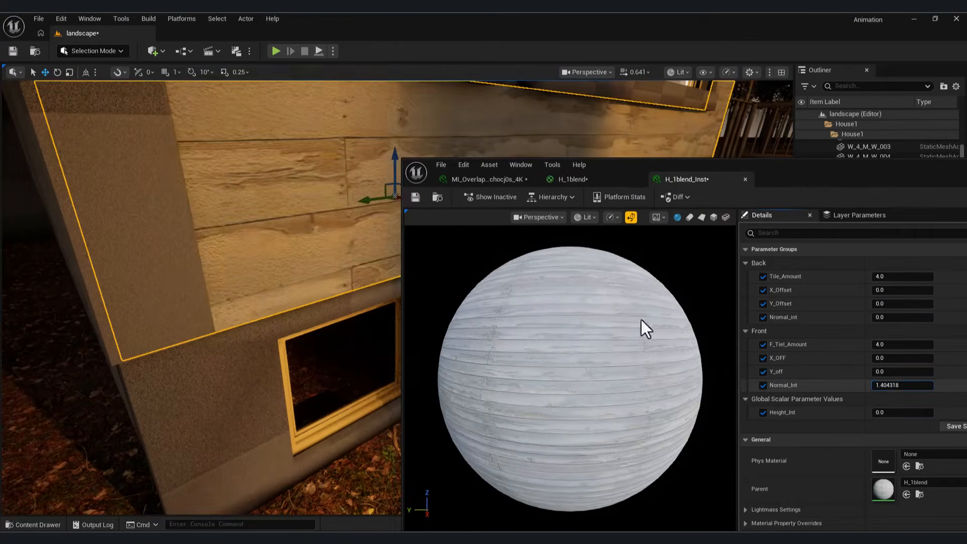
pyautogui.moveTo(342, 262)
pyautogui.mouseDown(button='right')
pyautogui.moveTo(303, 252)
pyautogui.moveTo(337, 249)
pyautogui.mouseUp(button='right')
pyautogui.moveTo(847, 175); pyautogui.dragTo(727, 206)
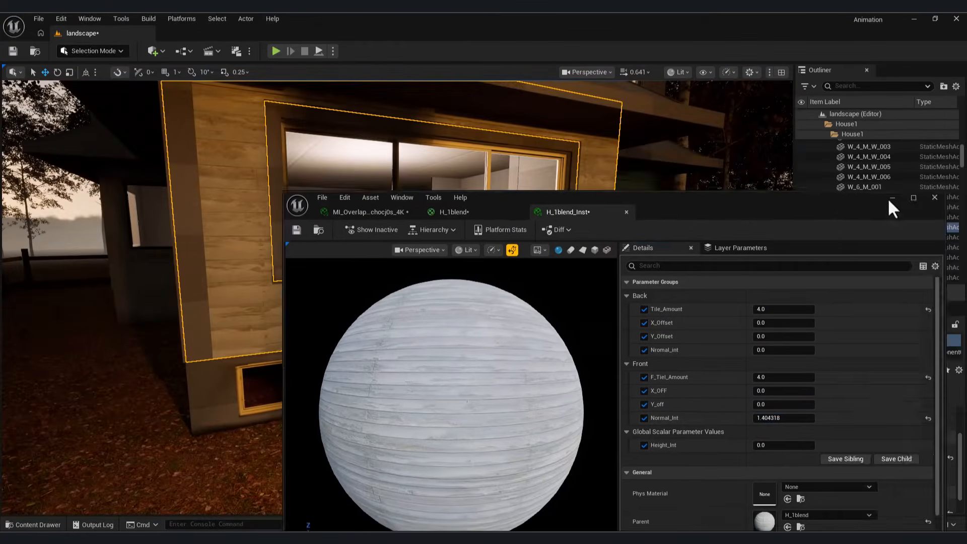
pyautogui.click(888, 198)
# Step: Switch to Modeling Mode and start the Paint Vertex Colors tool on the selected wall
pyautogui.click(92, 50)
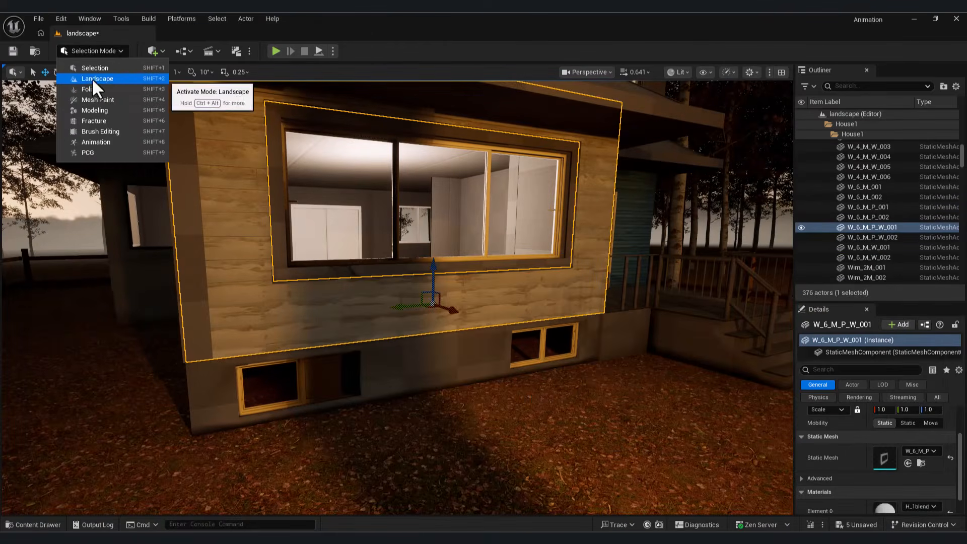
pyautogui.click(86, 110)
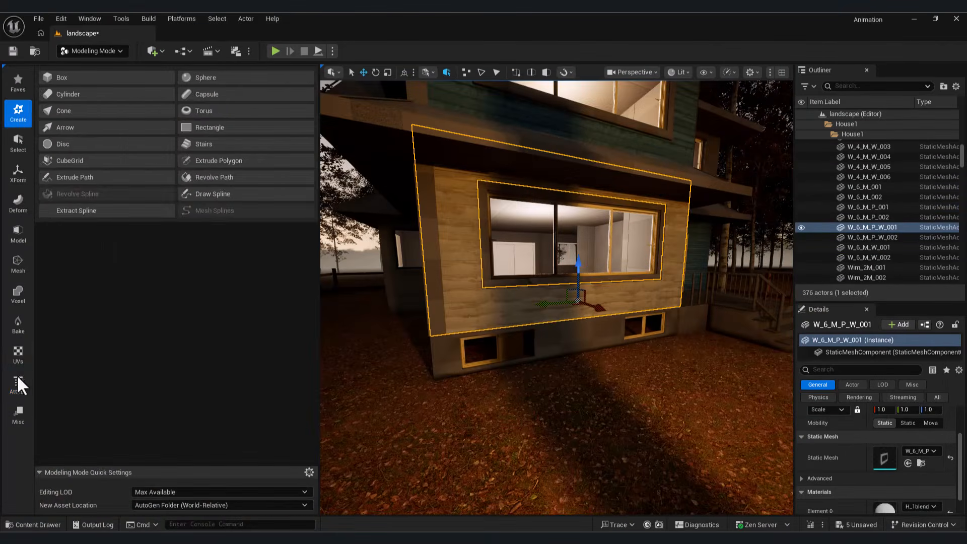
pyautogui.click(20, 384)
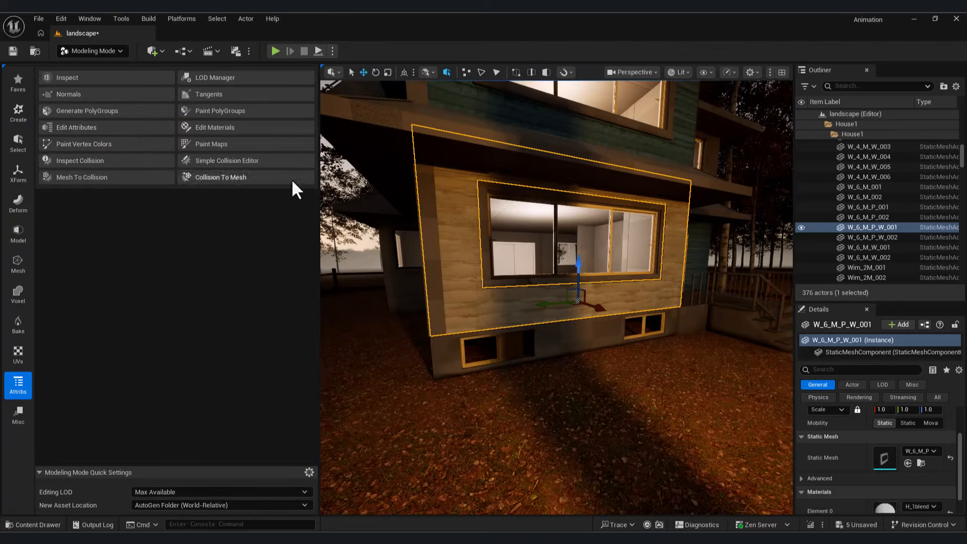
pyautogui.click(85, 144)
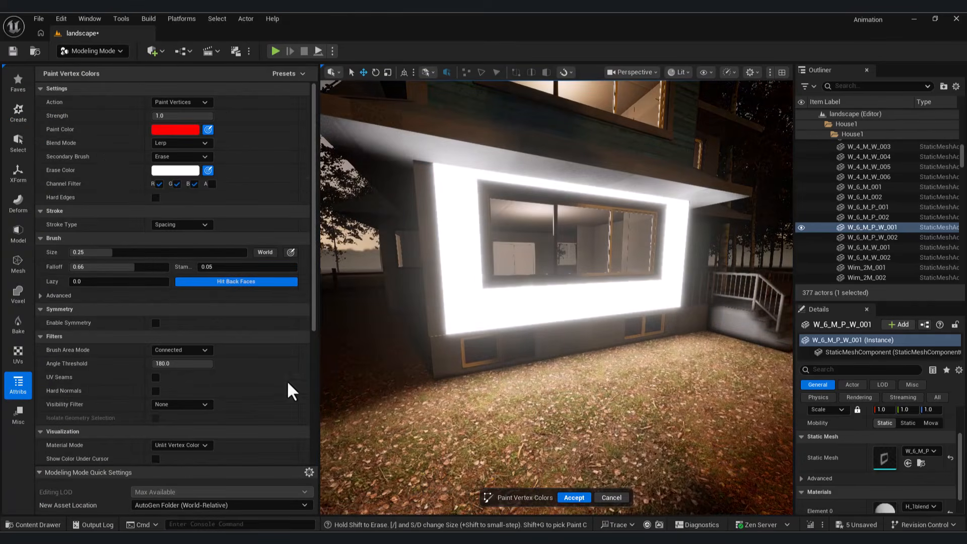
# Step: Set the vertex painting Material Mode to Original Material so the wall displays its blend material
pyautogui.scroll(-3, 272, 375)
pyautogui.click(185, 366)
pyautogui.click(186, 376)
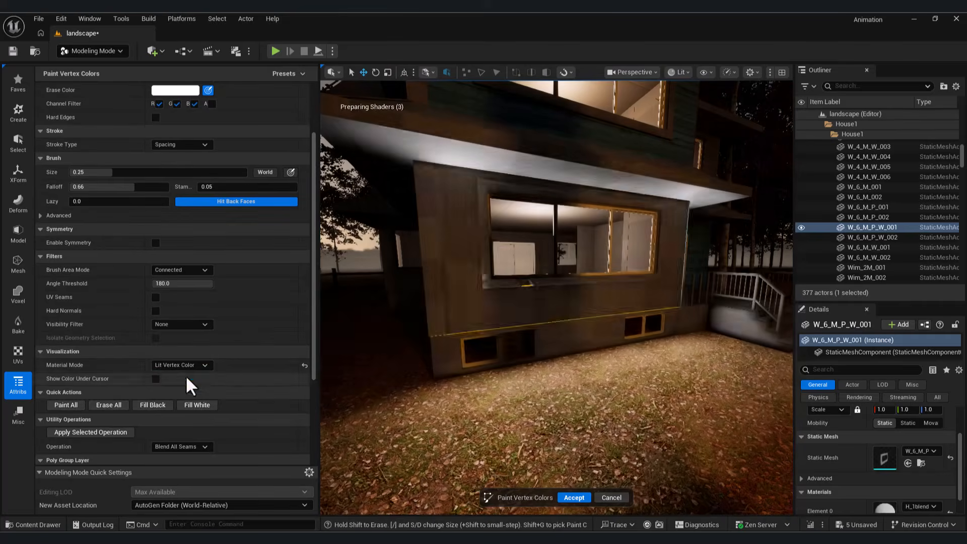
pyautogui.moveTo(428, 340); pyautogui.dragTo(416, 361, button='right')
pyautogui.click(184, 393)
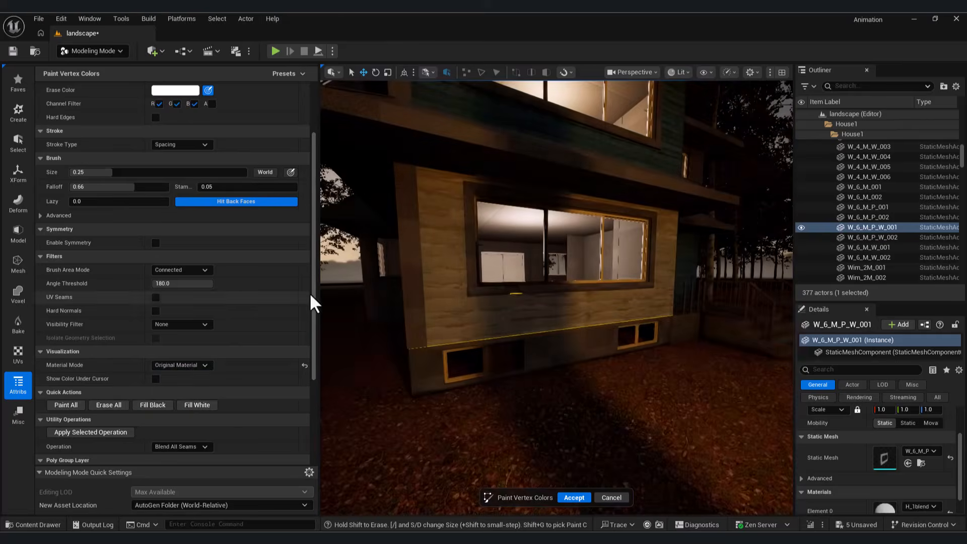
# Step: Limit the vertex paint channel filter to red and set both the Erase Color and the Paint Color to black
pyautogui.moveTo(313, 279); pyautogui.dragTo(317, 224)
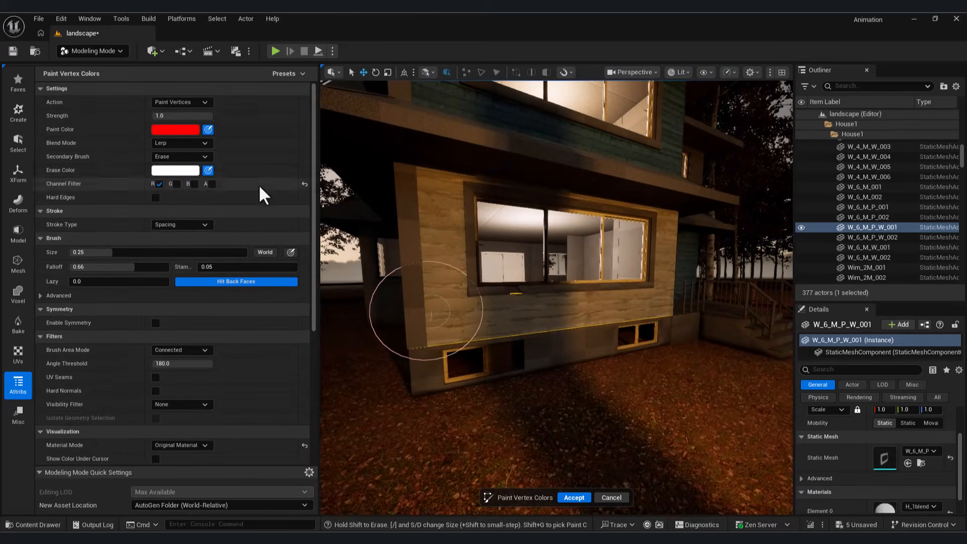
pyautogui.click(176, 171)
pyautogui.click(325, 426)
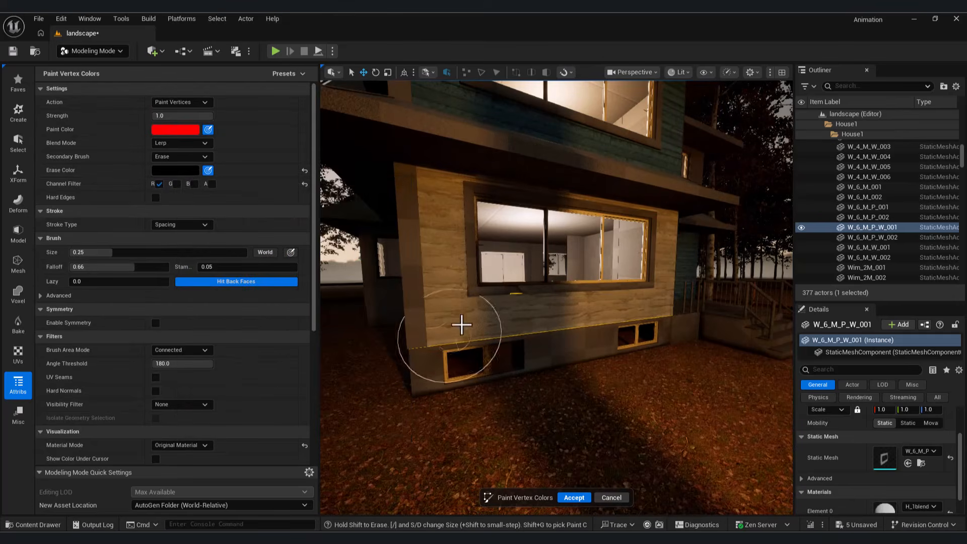
pyautogui.click(180, 130)
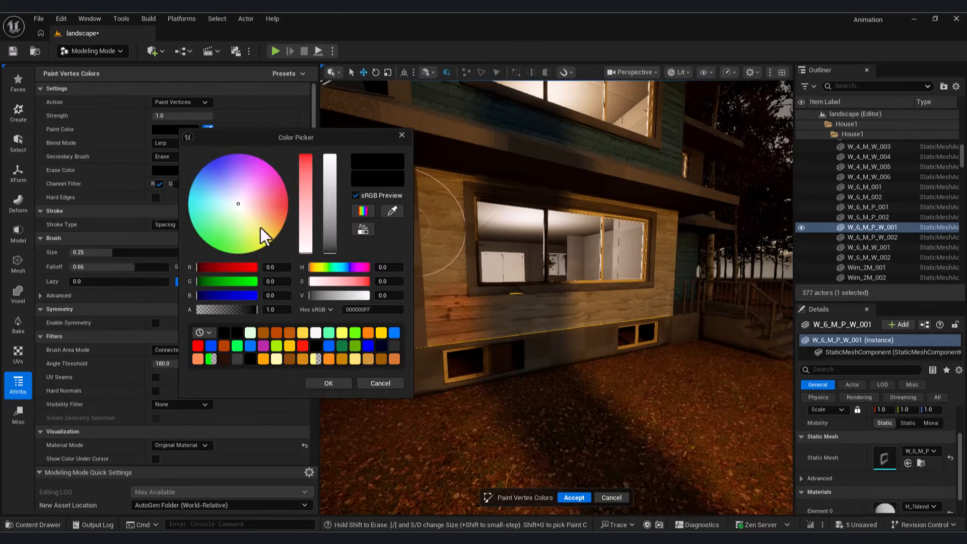
pyautogui.click(348, 385)
# Step: Paint a trial stroke on the wall beside the large window and undo it
pyautogui.moveTo(422, 194); pyautogui.dragTo(424, 201)
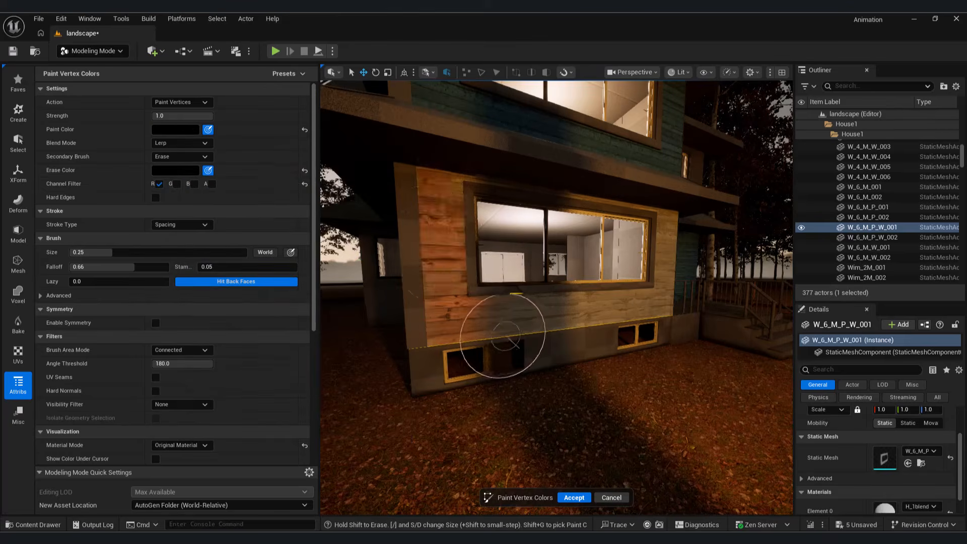
pyautogui.moveTo(504, 335)
pyautogui.mouseDown(button='right')
pyautogui.moveTo(412, 335)
pyautogui.moveTo(523, 368)
pyautogui.moveTo(514, 362)
pyautogui.mouseUp(button='right')
pyautogui.hotkey('ctrl', 'z')
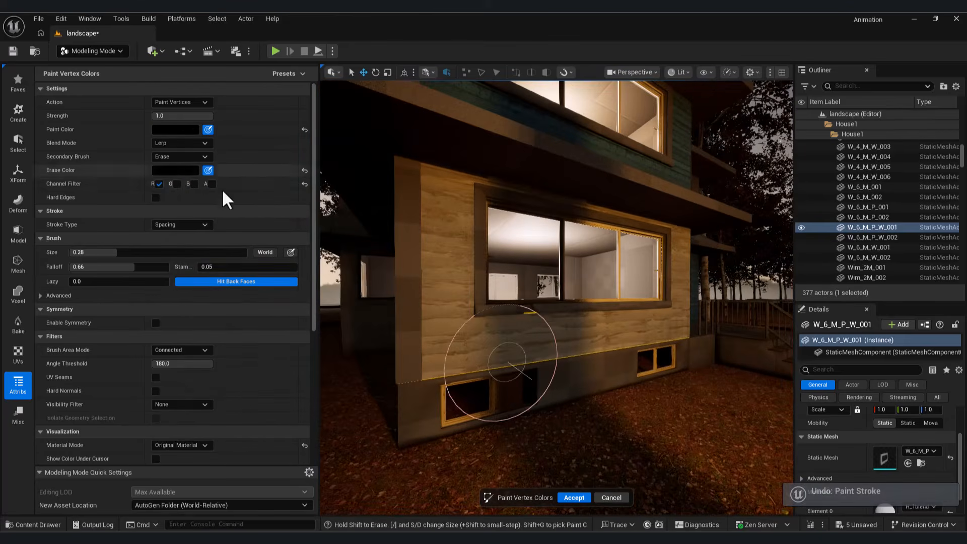
# Step: Set the paint Strength to about 0.4 and reduce the brush Size to 0.11
pyautogui.scroll(-5, 272, 397)
pyautogui.scroll(5, 178, 220)
pyautogui.moveTo(209, 116); pyautogui.dragTo(175, 116)
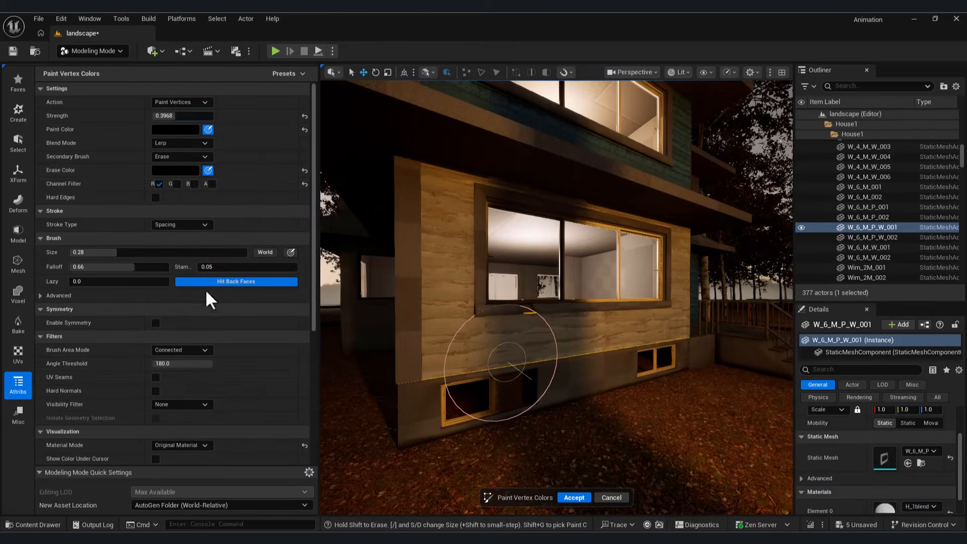
pyautogui.moveTo(177, 252); pyautogui.dragTo(154, 253)
# Step: Paint soft patches of the second wood layer below the window and on the wall section next to it
pyautogui.moveTo(518, 358); pyautogui.dragTo(594, 328)
pyautogui.moveTo(594, 329); pyautogui.dragTo(710, 330, button='right')
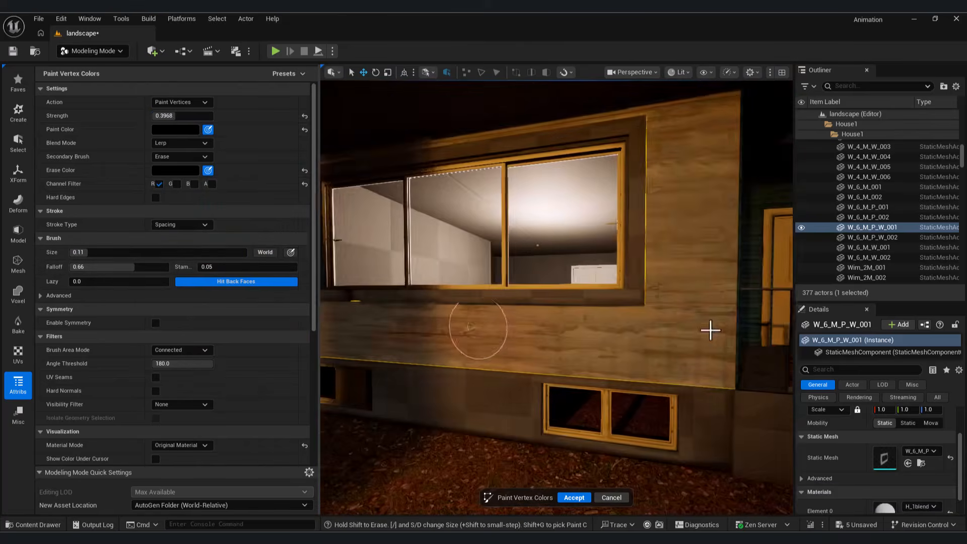
pyautogui.moveTo(710, 330)
pyautogui.mouseDown()
pyautogui.moveTo(673, 116)
pyautogui.moveTo(690, 282)
pyautogui.mouseUp()
pyautogui.moveTo(691, 282)
pyautogui.mouseDown(button='right')
pyautogui.moveTo(643, 331)
pyautogui.moveTo(613, 316)
pyautogui.moveTo(645, 324)
pyautogui.moveTo(579, 348)
pyautogui.moveTo(609, 330)
pyautogui.mouseUp(button='right')
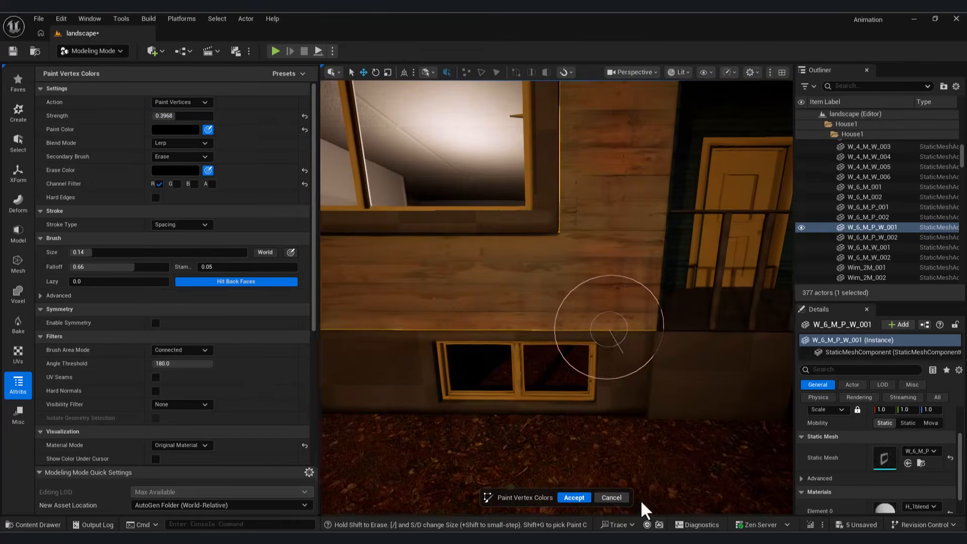
# Step: Set the Back group's Tile_Amount to 2 in the blend material instance and minimize its window
pyautogui.click(642, 504)
pyautogui.press('Return')
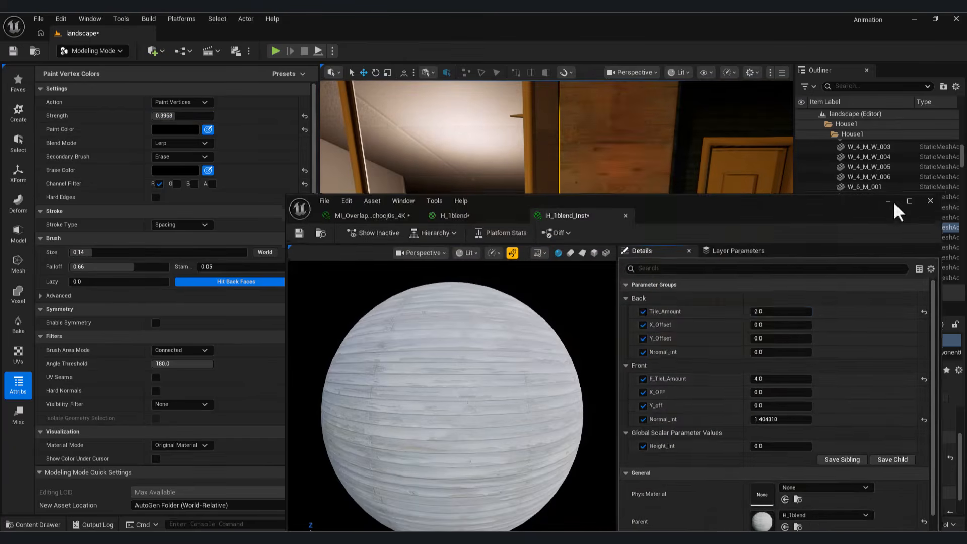
pyautogui.click(892, 198)
# Step: Finish painting the wall, accept the vertex colors and return to Selection Mode
pyautogui.moveTo(554, 267)
pyautogui.mouseDown(button='right')
pyautogui.moveTo(444, 277)
pyautogui.moveTo(667, 285)
pyautogui.moveTo(492, 331)
pyautogui.moveTo(586, 343)
pyautogui.mouseUp(button='right')
pyautogui.hotkey('ctrl', 'n')
pyautogui.click(602, 164)
pyautogui.click(574, 497)
pyautogui.hotkey('shift', '1')
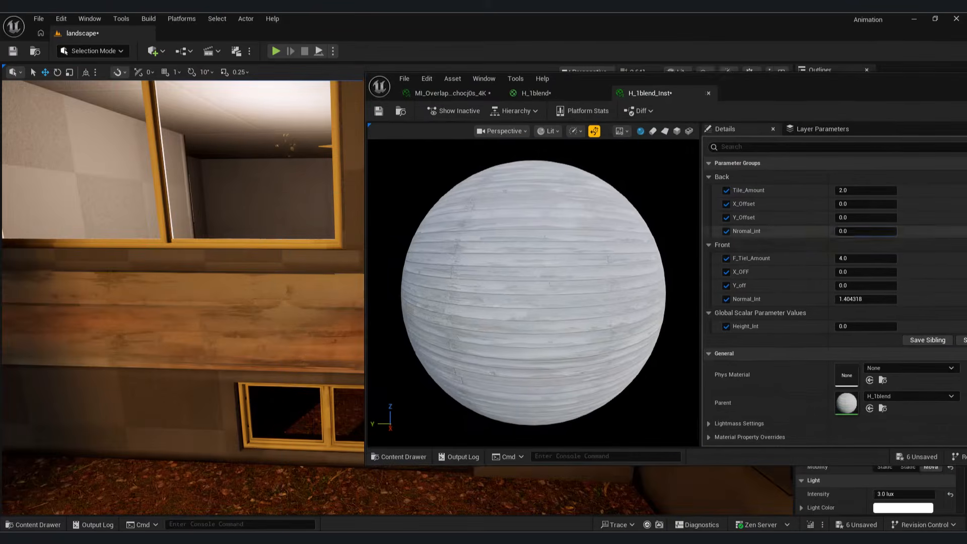
# Step: Raise the Back group's normal intensity and set its Tile_Amount to 3 while comparing the result on the wall
pyautogui.moveTo(865, 231); pyautogui.dragTo(878, 231)
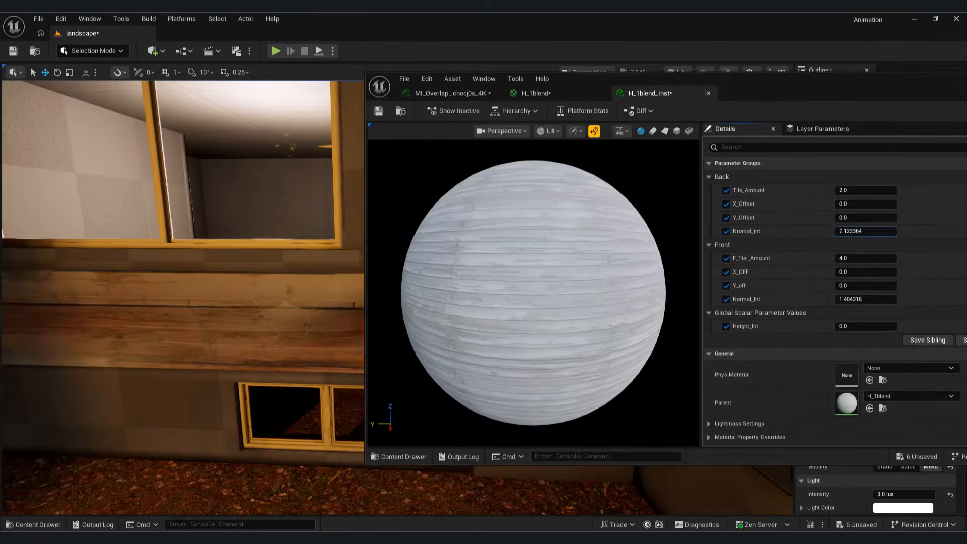
pyautogui.moveTo(799, 83); pyautogui.dragTo(656, 404)
pyautogui.moveTo(569, 292); pyautogui.dragTo(436, 336, button='right')
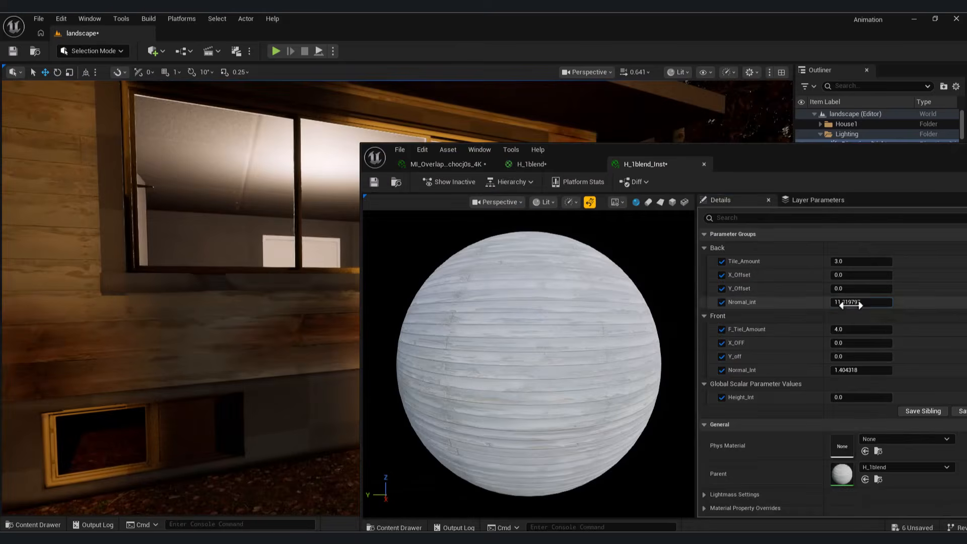
pyautogui.moveTo(850, 305); pyautogui.dragTo(842, 306)
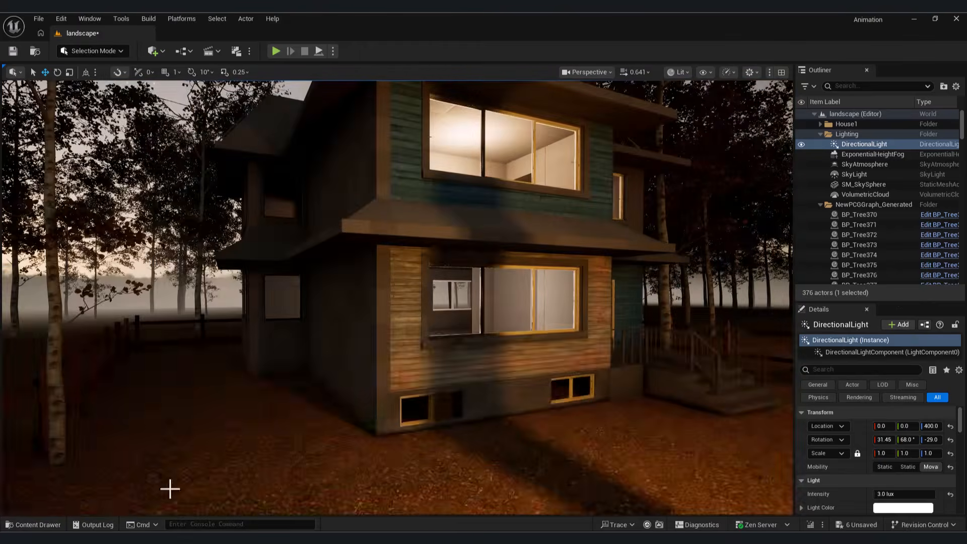
# Step: Assign the blend material instance to walls W_6_M_P_002 and W_6_M_P_W_002 on the upper floor
pyautogui.click(23, 523)
pyautogui.click(324, 337)
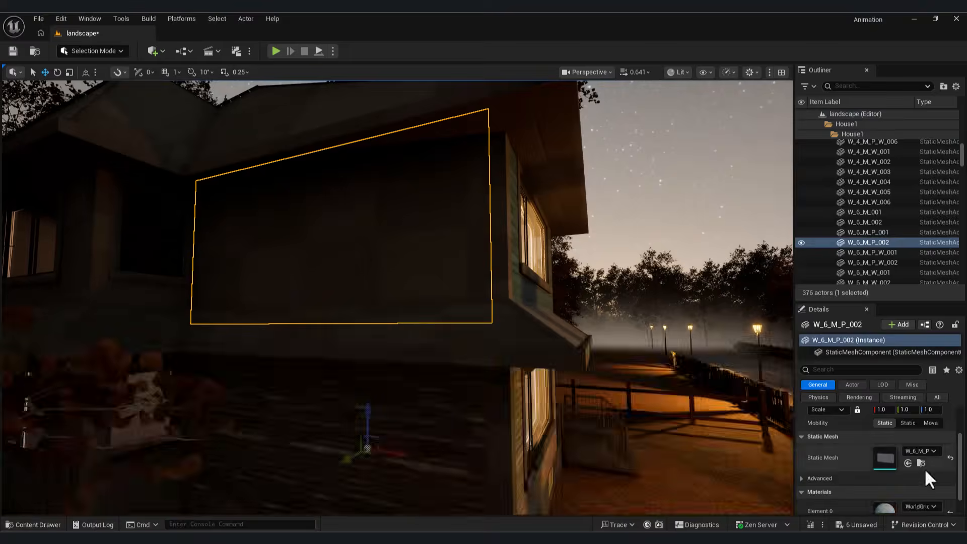
pyautogui.scroll(-2, 925, 471)
pyautogui.click(908, 497)
pyautogui.moveTo(522, 322)
pyautogui.mouseDown(button='right')
pyautogui.moveTo(473, 323)
pyautogui.moveTo(523, 322)
pyautogui.mouseUp(button='right')
pyautogui.scroll(-2, 949, 476)
pyautogui.click(907, 491)
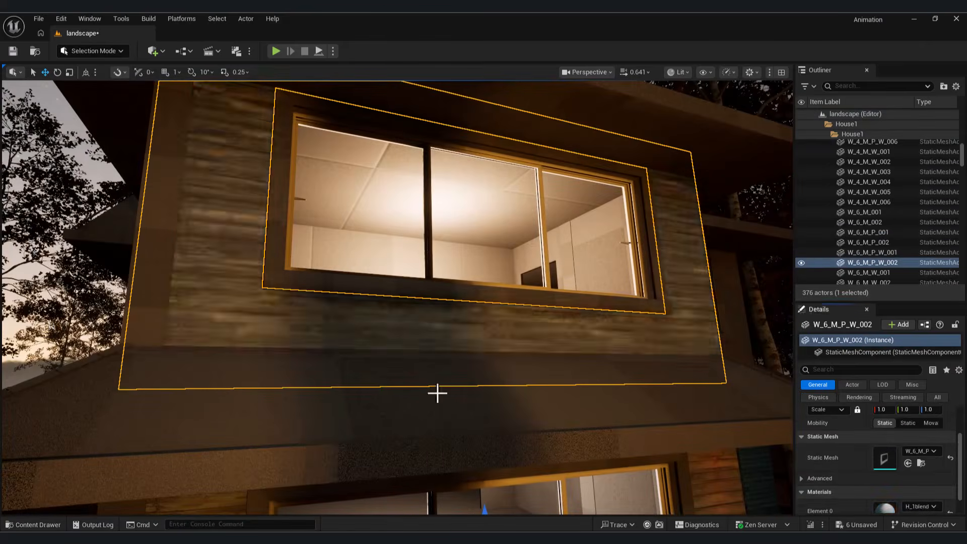
# Step: Assign the blend material instance to the upper-floor side wall around the corner from the three-pane window
pyautogui.moveTo(436, 392); pyautogui.dragTo(363, 300, button='right')
pyautogui.click(362, 300)
pyautogui.click(33, 524)
pyautogui.click(937, 473)
pyautogui.scroll(-2, 936, 473)
pyautogui.click(908, 490)
# Step: Assign the blend material instance to wall W_4_M_P_W_006 and a neighbouring wall
pyautogui.click(697, 322)
pyautogui.scroll(-2, 908, 496)
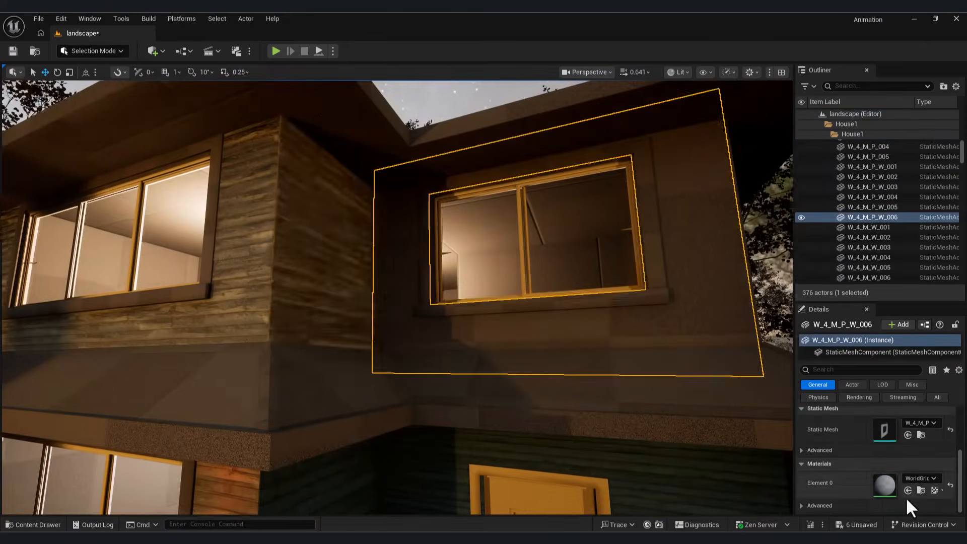
pyautogui.click(908, 491)
pyautogui.moveTo(554, 302); pyautogui.dragTo(594, 353, button='right')
pyautogui.click(579, 363)
pyautogui.click(908, 491)
# Step: Set the Front group's Normal_Int to about -3.66 in the material instance
pyautogui.moveTo(504, 322); pyautogui.dragTo(428, 327, button='right')
pyautogui.click(639, 488)
pyautogui.moveTo(216, 391); pyautogui.dragTo(237, 392)
# Step: Assign the blend material instance to wall W_4_M_P_004 and another unfinished wall of the house
pyautogui.moveTo(512, 216)
pyautogui.mouseDown(button='right')
pyautogui.moveTo(473, 222)
pyautogui.moveTo(512, 216)
pyautogui.mouseUp(button='right')
pyautogui.click(512, 216)
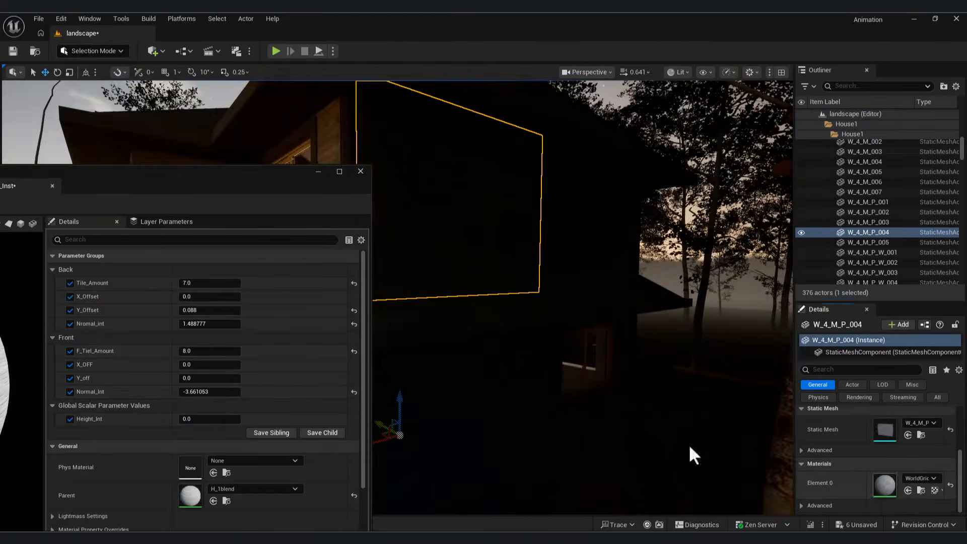
pyautogui.click(908, 491)
pyautogui.moveTo(635, 399); pyautogui.dragTo(604, 383, button='right')
pyautogui.click(533, 368)
pyautogui.click(908, 491)
# Step: Minimize the instance window, select the next wall and check the project assets and the house in the level
pyautogui.click(318, 172)
pyautogui.moveTo(361, 373)
pyautogui.mouseDown(button='right')
pyautogui.moveTo(392, 373)
pyautogui.moveTo(361, 373)
pyautogui.mouseUp(button='right')
pyautogui.click(361, 373)
pyautogui.click(45, 524)
pyautogui.click(50, 522)
pyautogui.scroll(-3, 910, 490)
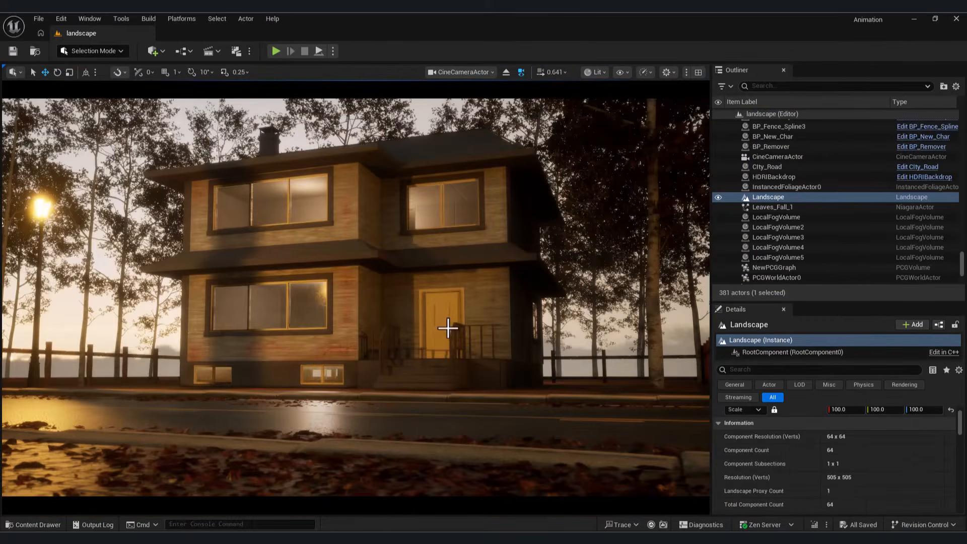
pyautogui.moveTo(406, 312)
pyautogui.mouseDown(button='right')
pyautogui.moveTo(422, 330)
pyautogui.moveTo(407, 313)
pyautogui.mouseUp(button='right')
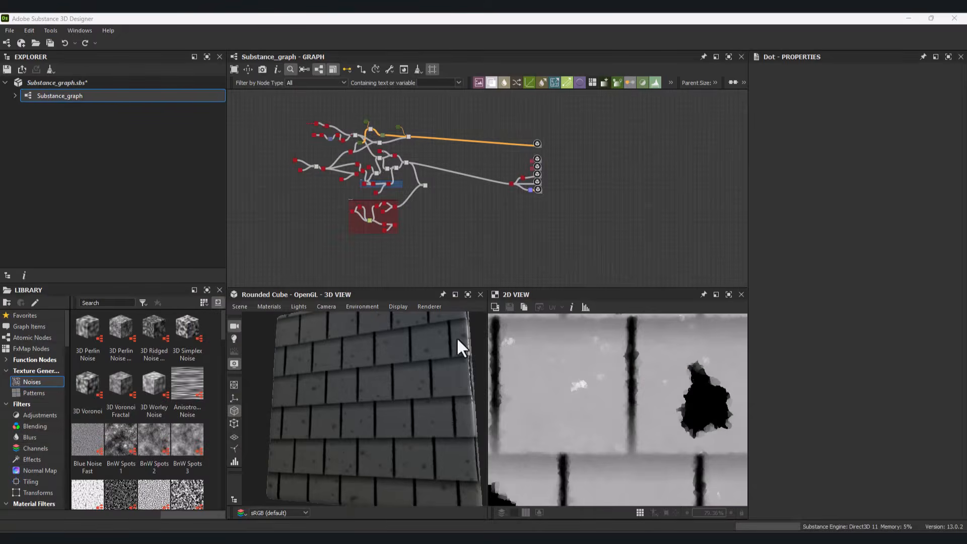
# Step: Examine the shingle material on the rounded cube in Substance 3D Designer's 3D view
pyautogui.moveTo(388, 427); pyautogui.dragTo(356, 422)
pyautogui.scroll(5, 406, 416)
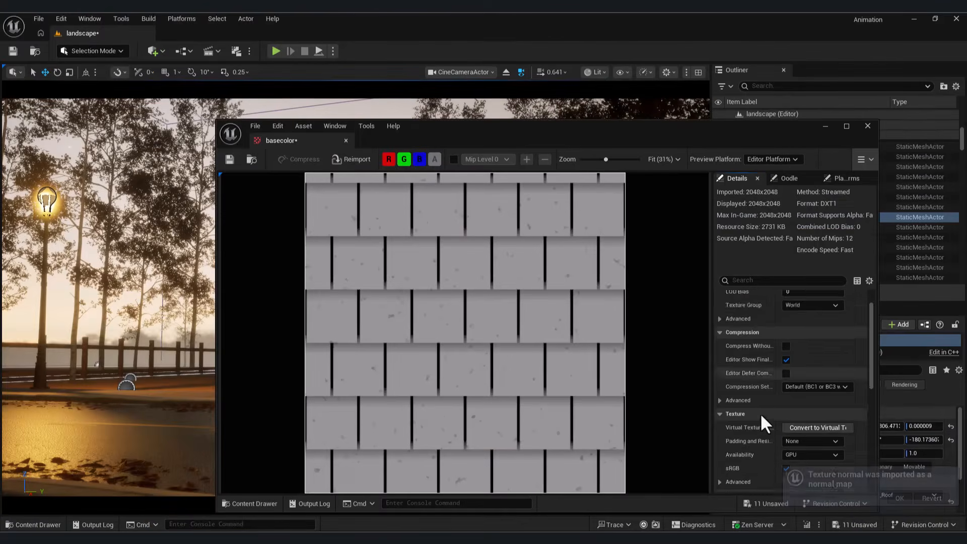
# Step: Set the Brightness of the imported roof basecolor texture to 0.5 in the Unreal texture editor
pyautogui.scroll(-5, 760, 425)
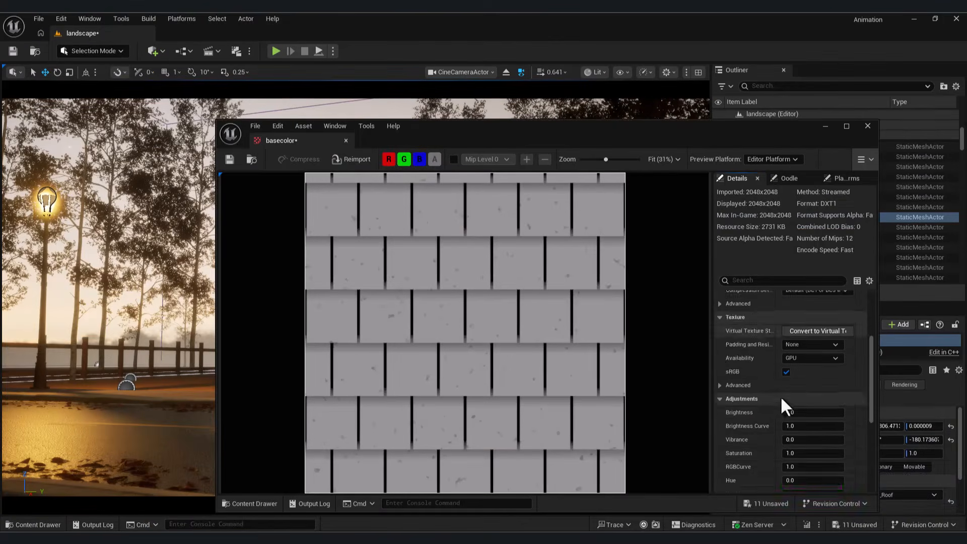
pyautogui.write('0.5')
pyautogui.press('Return')
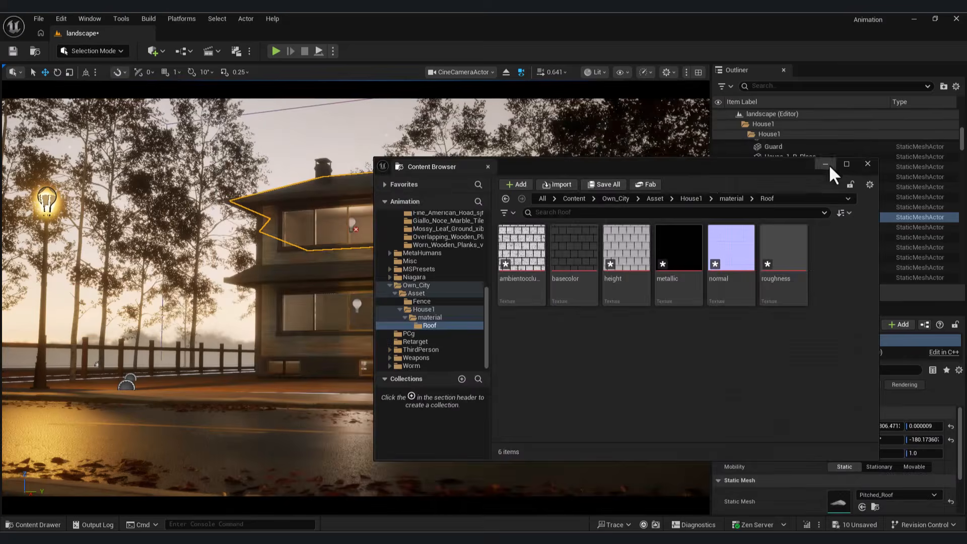
# Step: Copy the H_1blend material into the Roof folder and open the copy for editing
pyautogui.click(829, 166)
pyautogui.click(38, 525)
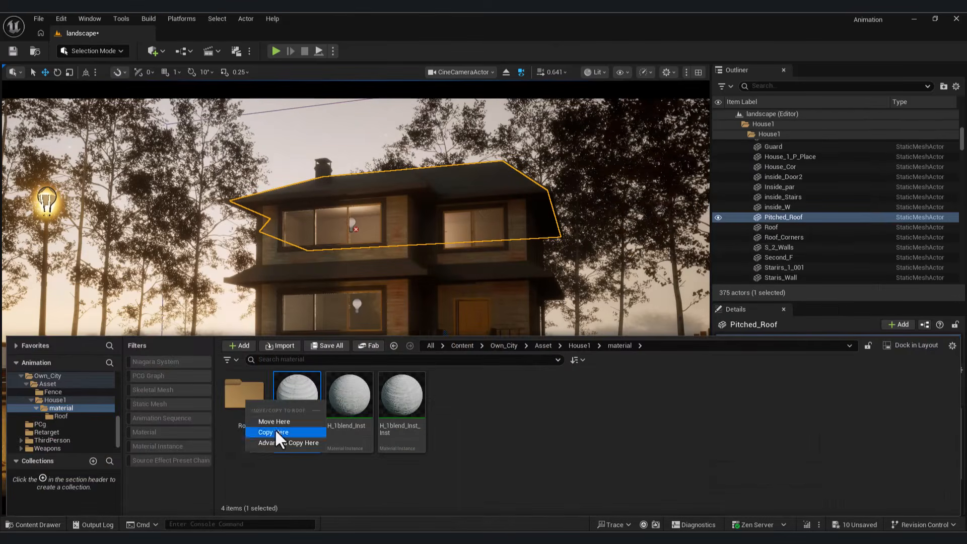
pyautogui.click(275, 432)
pyautogui.doubleClick(243, 392)
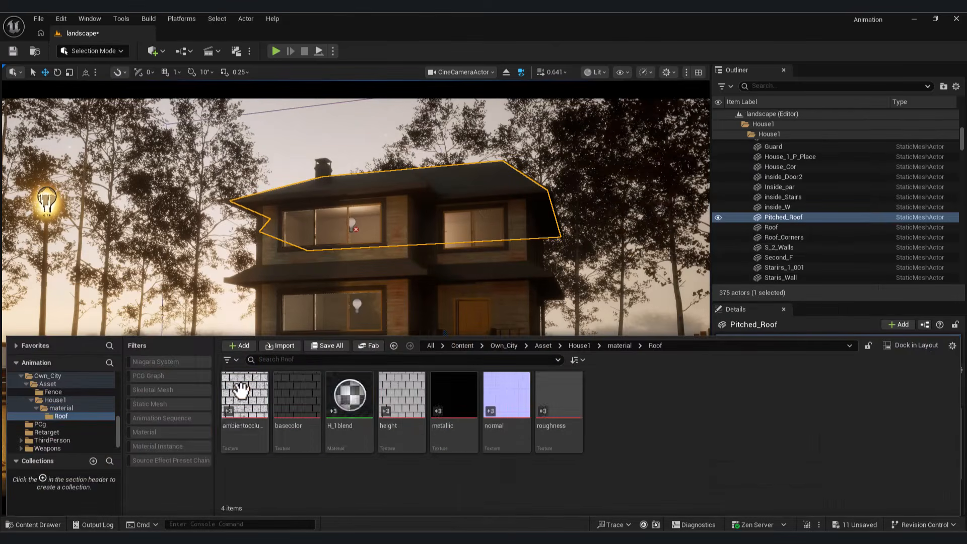
pyautogui.doubleClick(361, 388)
# Step: Add the roof basecolor texture to the material graph as a Texture Sample and move the old Front color sample aside
pyautogui.scroll(-3, 567, 239)
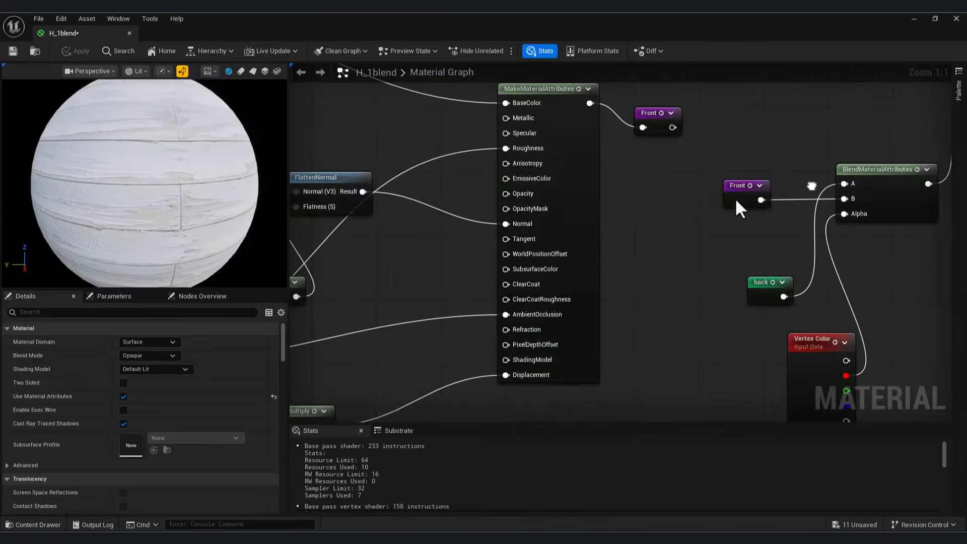
pyautogui.moveTo(409, 222); pyautogui.dragTo(525, 226, button='right')
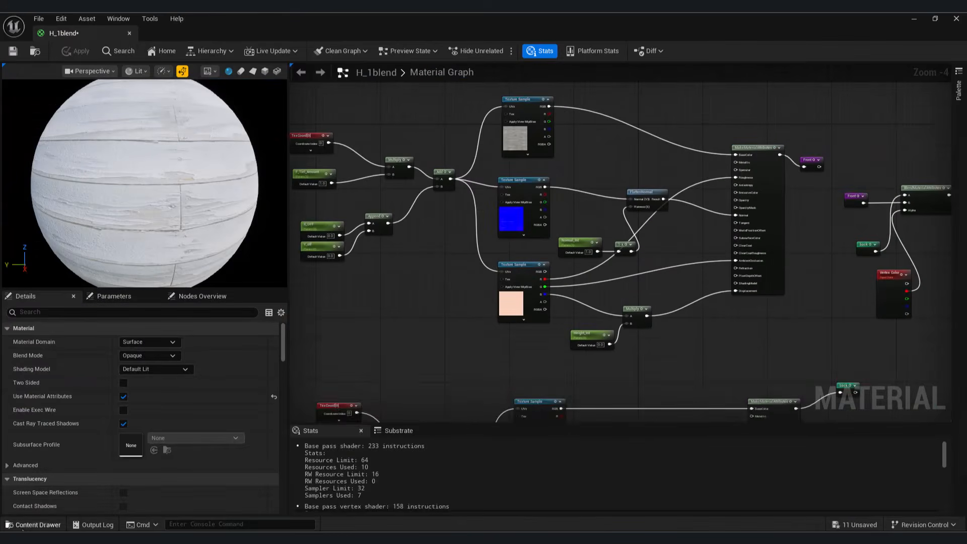
pyautogui.hotkey('ctrl', 'space')
pyautogui.moveTo(304, 401); pyautogui.dragTo(445, 82)
pyautogui.moveTo(472, 192); pyautogui.dragTo(475, 343, button='right')
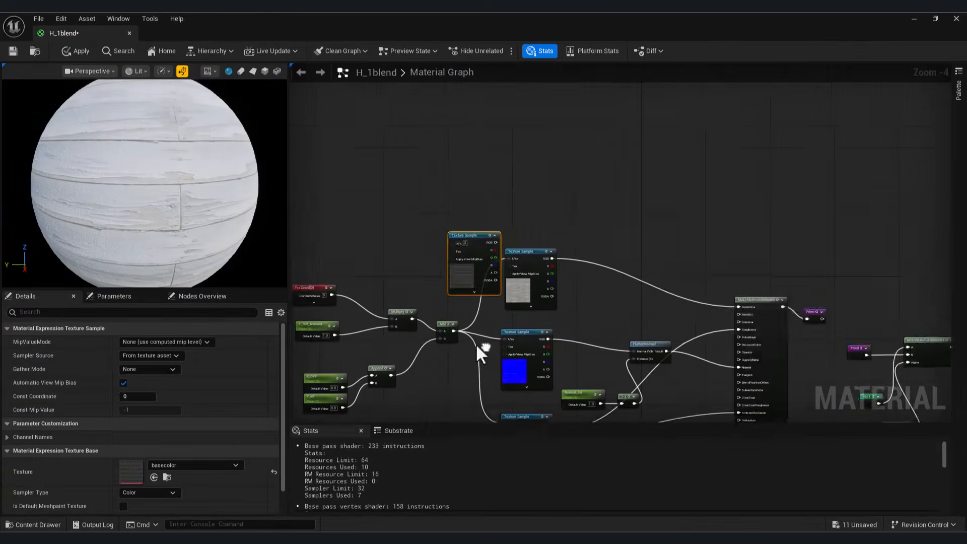
pyautogui.scroll(2, 475, 340)
pyautogui.moveTo(595, 213); pyautogui.dragTo(705, 200)
pyautogui.moveTo(635, 360); pyautogui.dragTo(525, 232, button='right')
# Step: Delete the old normal and packed-mask Texture Samples from the Front layer
pyautogui.moveTo(431, 281); pyautogui.dragTo(528, 272)
pyautogui.press('Delete')
pyautogui.click(444, 394)
pyautogui.press('Delete')
# Step: Add the roof normal and height textures to the Front layer as Texture Samples
pyautogui.click(30, 524)
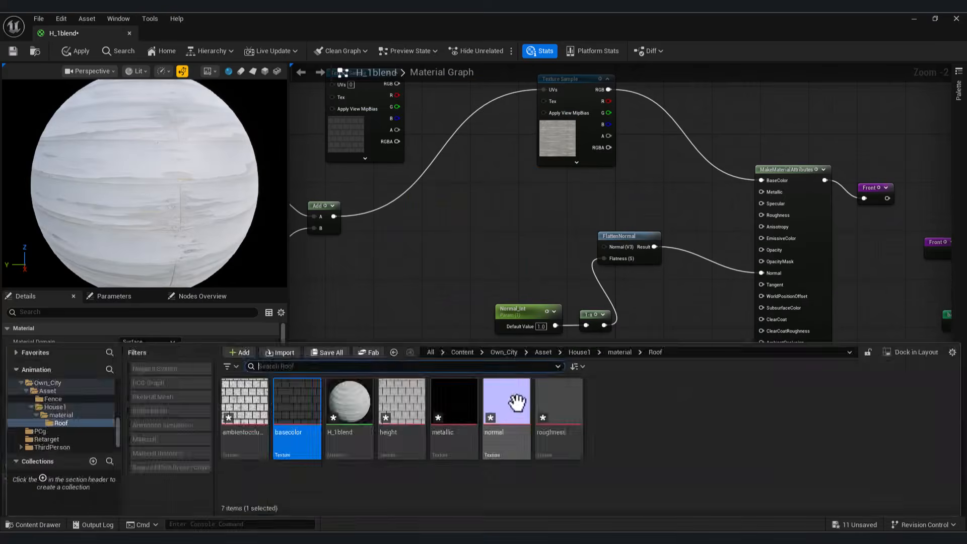
pyautogui.moveTo(518, 401); pyautogui.dragTo(448, 201)
pyautogui.click(43, 525)
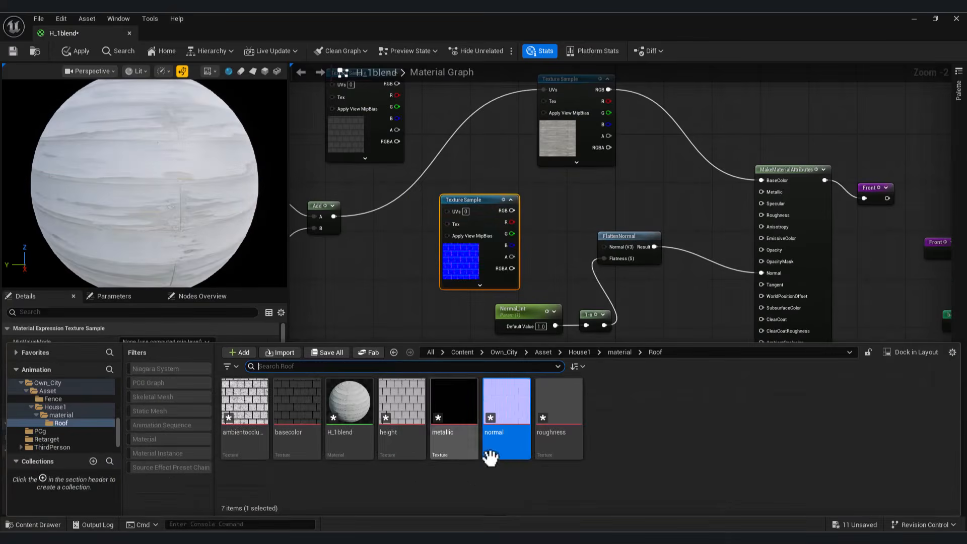
pyautogui.moveTo(398, 422); pyautogui.dragTo(390, 328)
pyautogui.moveTo(402, 370); pyautogui.dragTo(347, 254, button='right')
pyautogui.moveTo(347, 254); pyautogui.dragTo(377, 306)
# Step: Delete the old wood color sample and wire the roof basecolor sample between the Add node and the BaseColor input
pyautogui.moveTo(417, 251); pyautogui.dragTo(467, 428, button='right')
pyautogui.moveTo(563, 183); pyautogui.dragTo(563, 177)
pyautogui.press('Delete')
pyautogui.moveTo(337, 203); pyautogui.dragTo(494, 197)
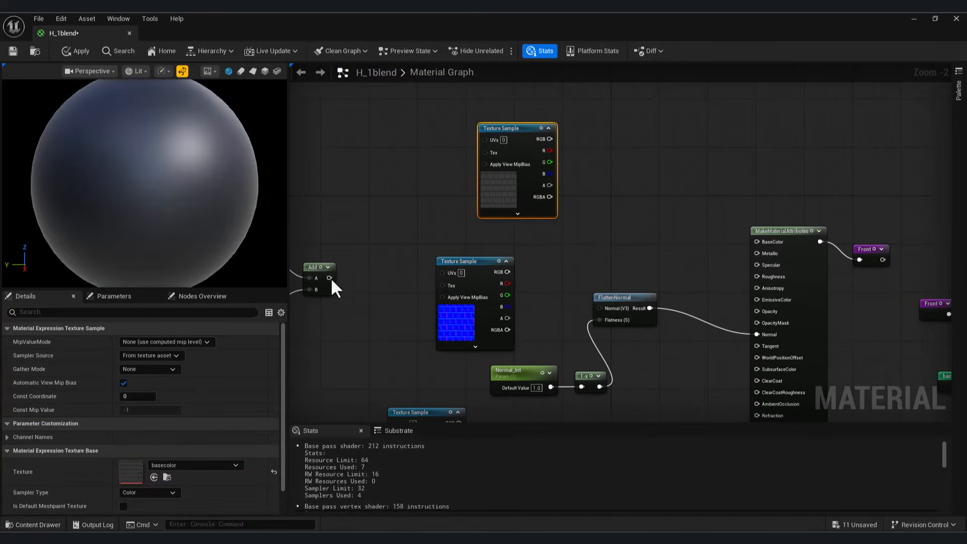
pyautogui.moveTo(493, 139); pyautogui.dragTo(495, 141)
pyautogui.moveTo(543, 145); pyautogui.dragTo(576, 117, button='right')
pyautogui.moveTo(801, 224); pyautogui.dragTo(799, 221)
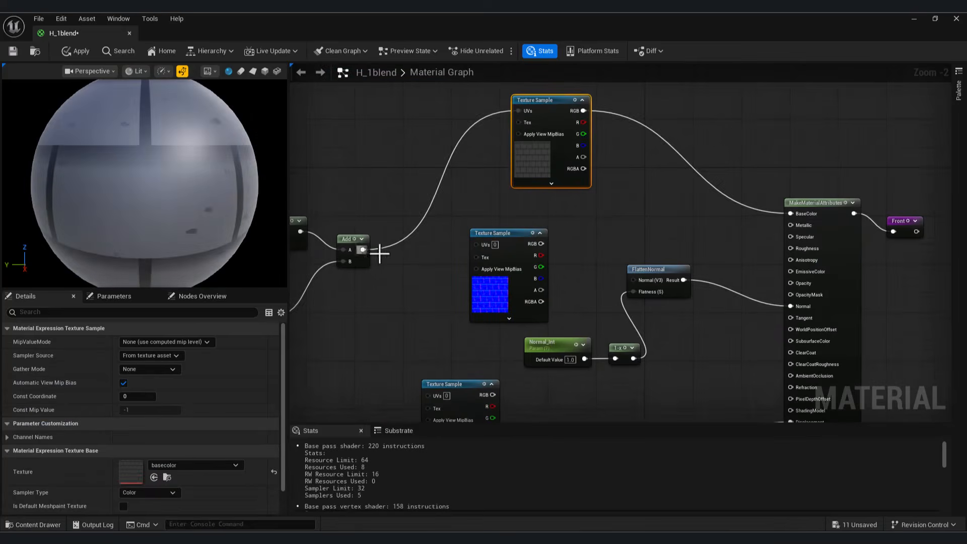
# Step: Feed the Add node into the normal and height samples, connecting them to FlattenNormal and the displacement Multiply node
pyautogui.moveTo(635, 279); pyautogui.dragTo(633, 280)
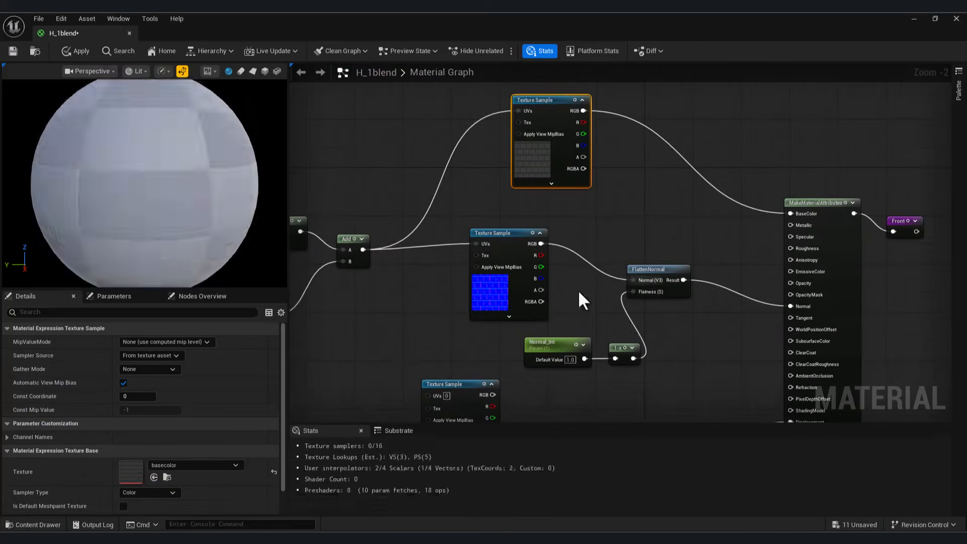
pyautogui.moveTo(473, 259); pyautogui.dragTo(430, 311, button='right')
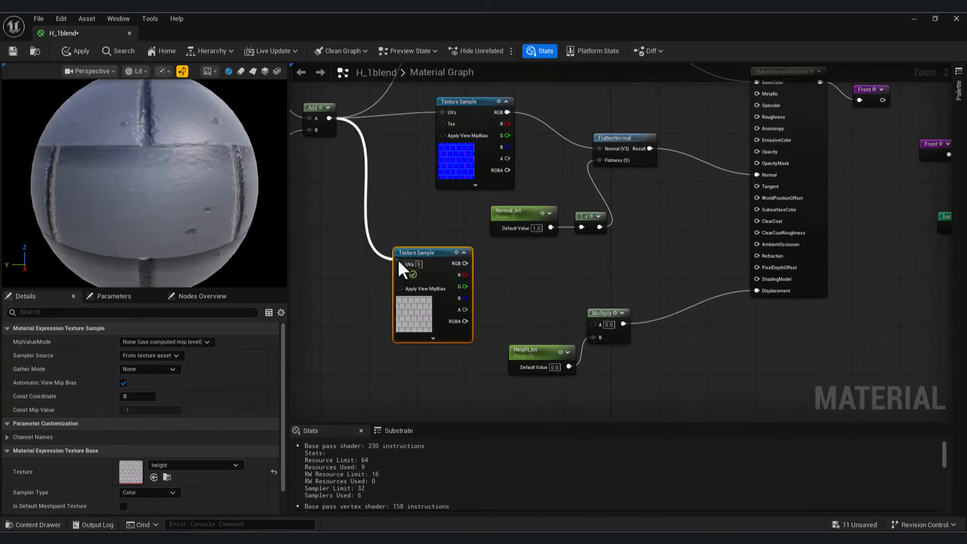
pyautogui.moveTo(585, 328); pyautogui.dragTo(599, 324)
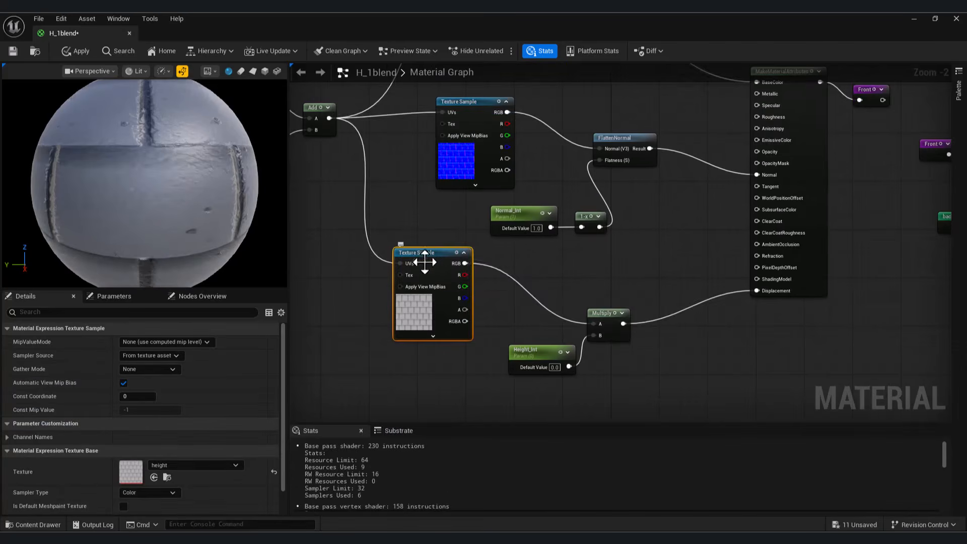
# Step: Add the roof ambientocclusion texture to the Front layer and wire it between the Add node and the AmbientOcclusion input
pyautogui.moveTo(460, 191); pyautogui.dragTo(418, 307, button='right')
pyautogui.moveTo(425, 232); pyautogui.dragTo(383, 220)
pyautogui.moveTo(348, 352); pyautogui.dragTo(349, 230, button='right')
pyautogui.moveTo(313, 348); pyautogui.dragTo(433, 370, button='right')
pyautogui.click(433, 370)
pyautogui.hotkey('ctrl', 'space')
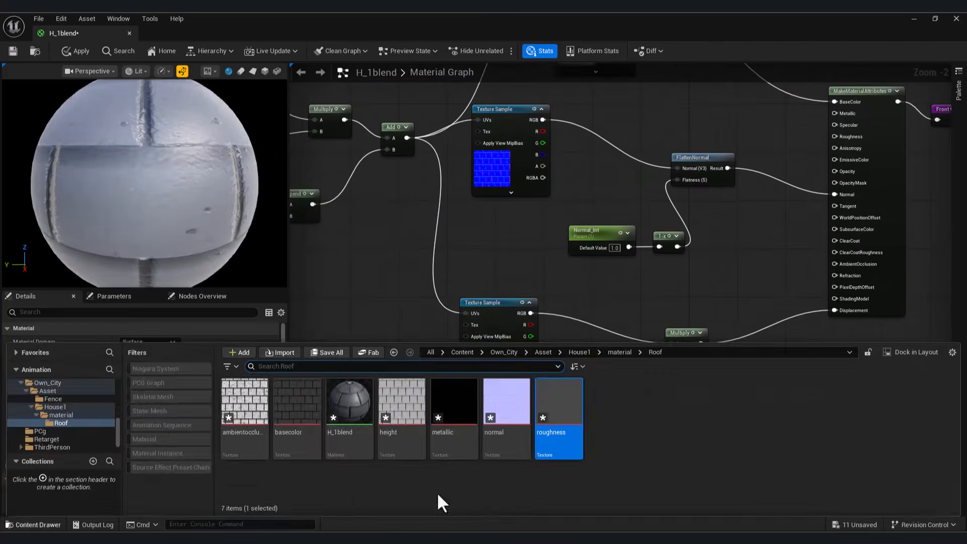
pyautogui.moveTo(233, 420); pyautogui.dragTo(487, 233)
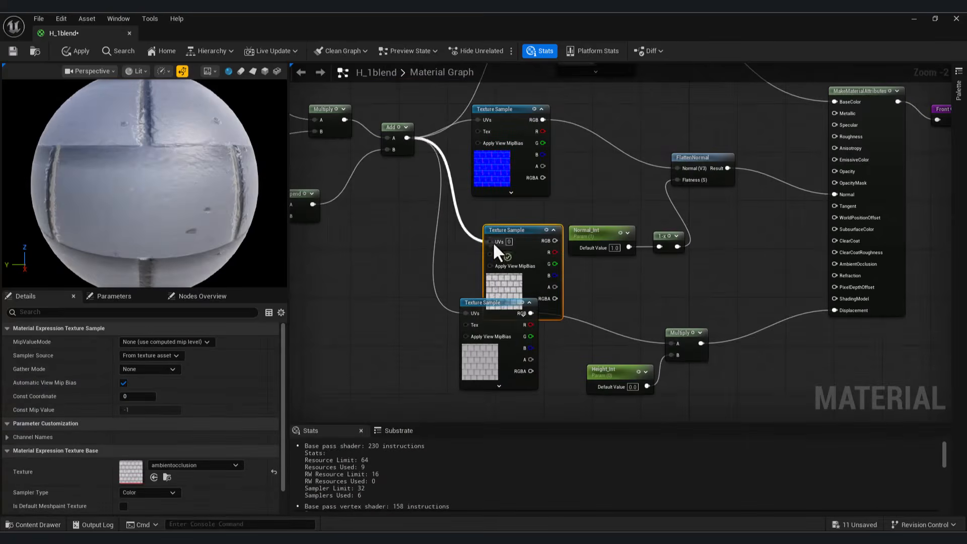
pyautogui.moveTo(848, 265); pyautogui.dragTo(848, 265)
# Step: Set the Front layer's tiling amount parameter to 3, check the preview sphere, and save the material
pyautogui.moveTo(361, 240); pyautogui.dragTo(454, 292, button='right')
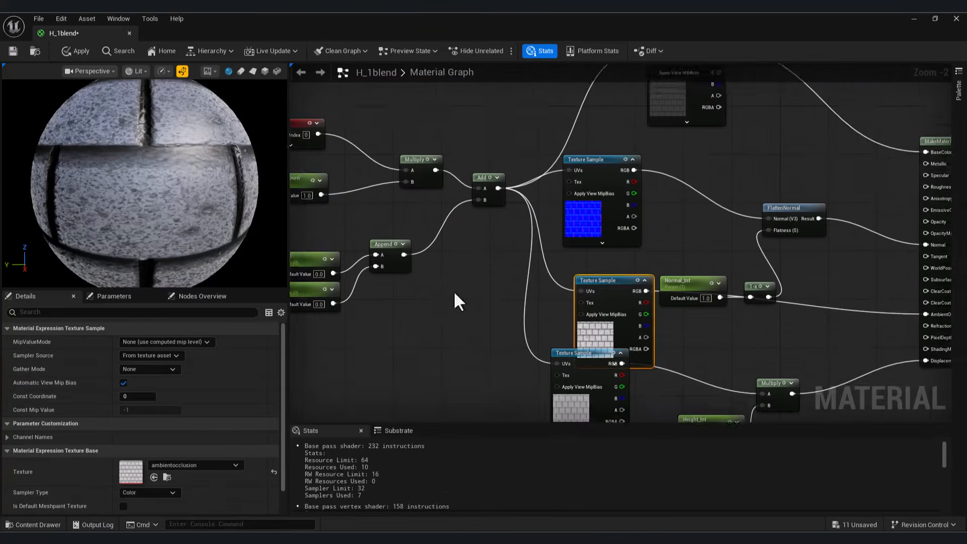
pyautogui.moveTo(324, 207); pyautogui.dragTo(414, 225, button='right')
pyautogui.write('3')
pyautogui.press('Return')
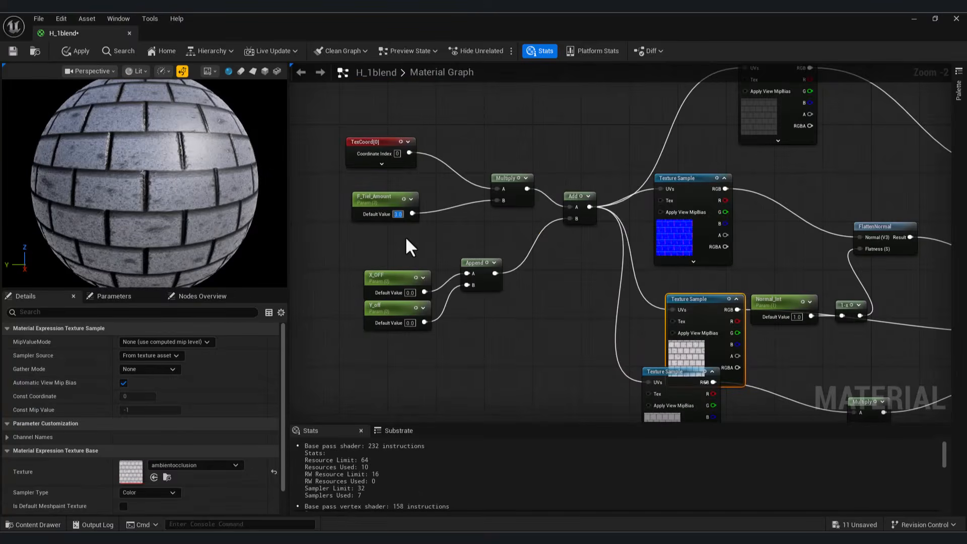
pyautogui.scroll(-3, 161, 231)
pyautogui.moveTo(146, 216)
pyautogui.mouseDown()
pyautogui.moveTo(194, 224)
pyautogui.moveTo(154, 229)
pyautogui.mouseUp()
pyautogui.scroll(3, 145, 216)
pyautogui.scroll(-4, 282, 232)
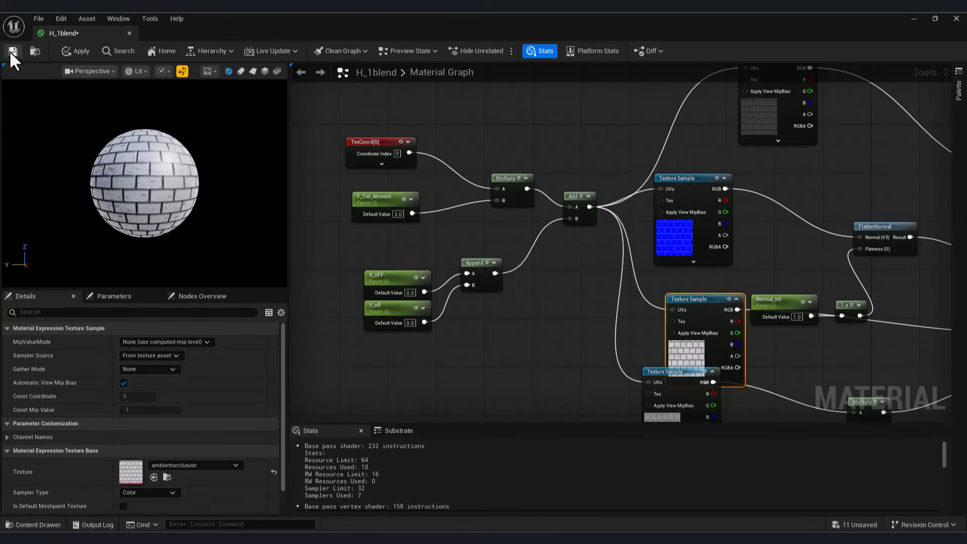
pyautogui.click(12, 51)
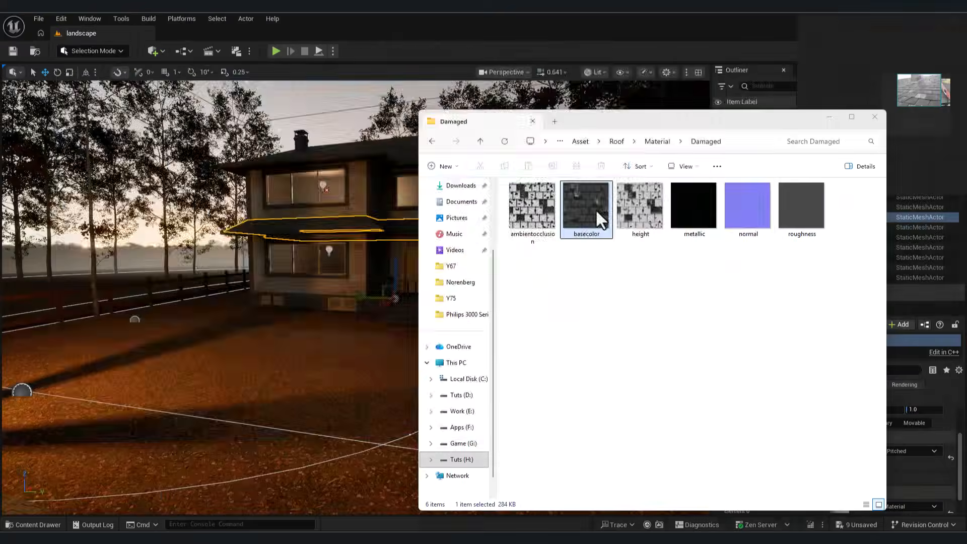
# Step: Create a Damaged folder inside the Roof content folder and import the damaged roof textures into it
pyautogui.doubleClick(595, 208)
pyautogui.click(760, 262)
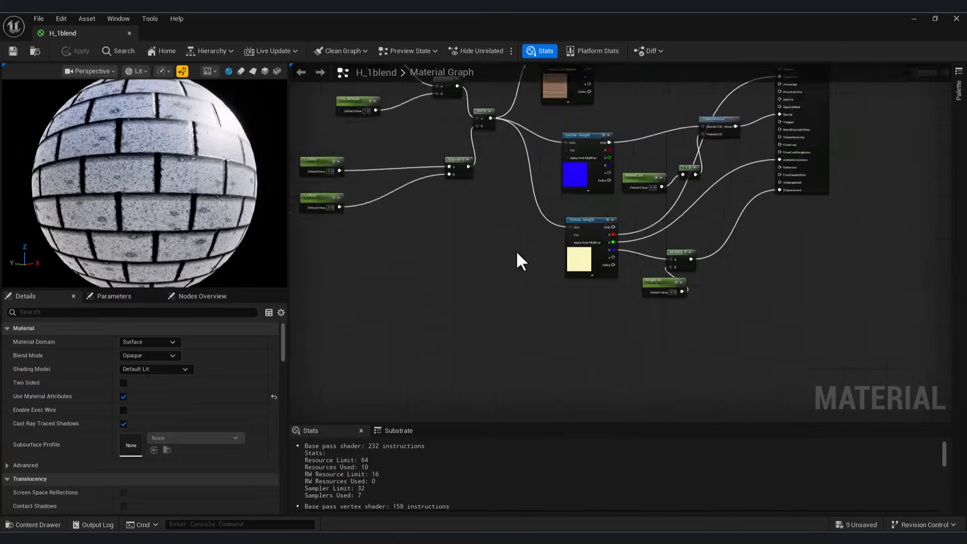
pyautogui.moveTo(516, 250); pyautogui.dragTo(490, 326, button='right')
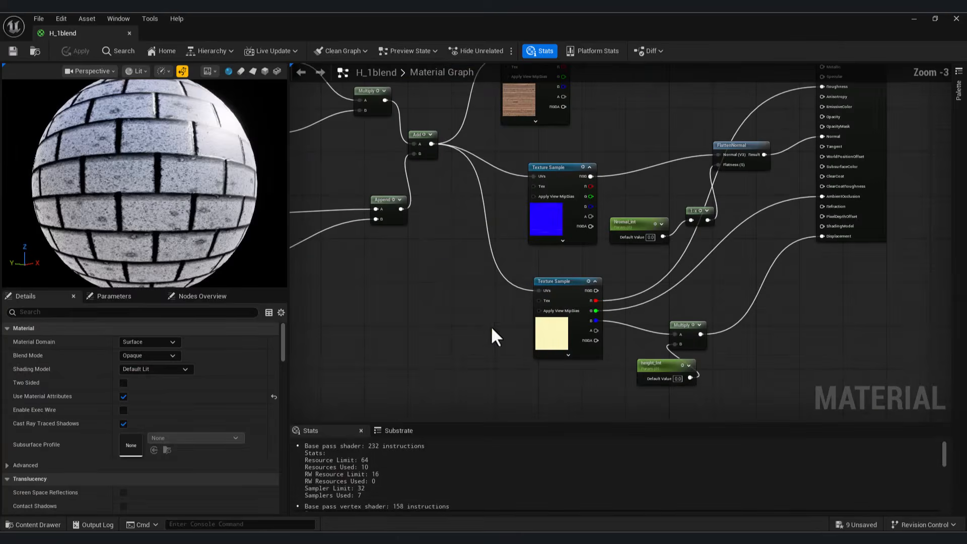
pyautogui.hotkey('ctrl', 'space')
pyautogui.rightClick(679, 441)
pyautogui.click(727, 115)
pyautogui.write('Damaged')
pyautogui.press('Return')
pyautogui.press('Return')
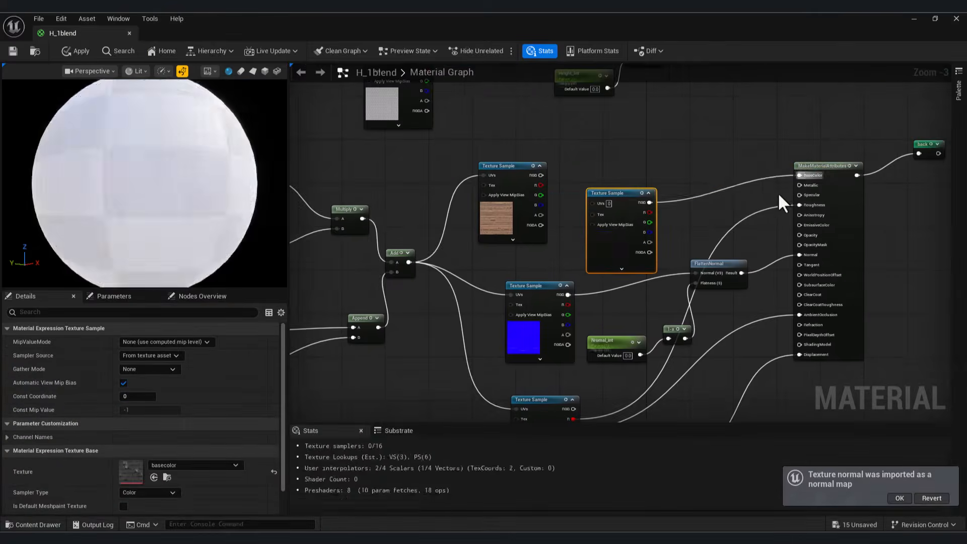
# Step: Replace the Back layer's old wood color and normal samples with the damaged basecolor and normal textures
pyautogui.click(518, 166)
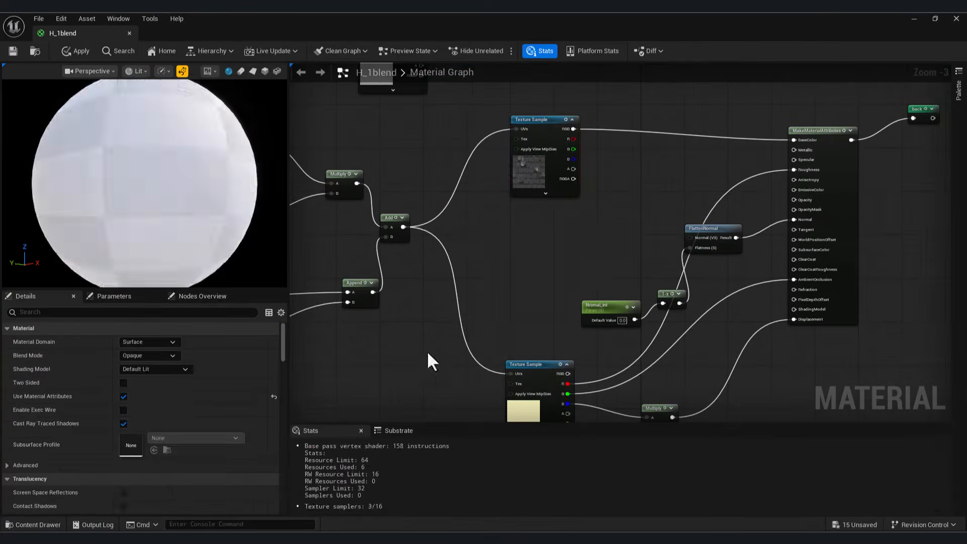
pyautogui.hotkey('ctrl', 'space')
pyautogui.moveTo(455, 410); pyautogui.dragTo(496, 247)
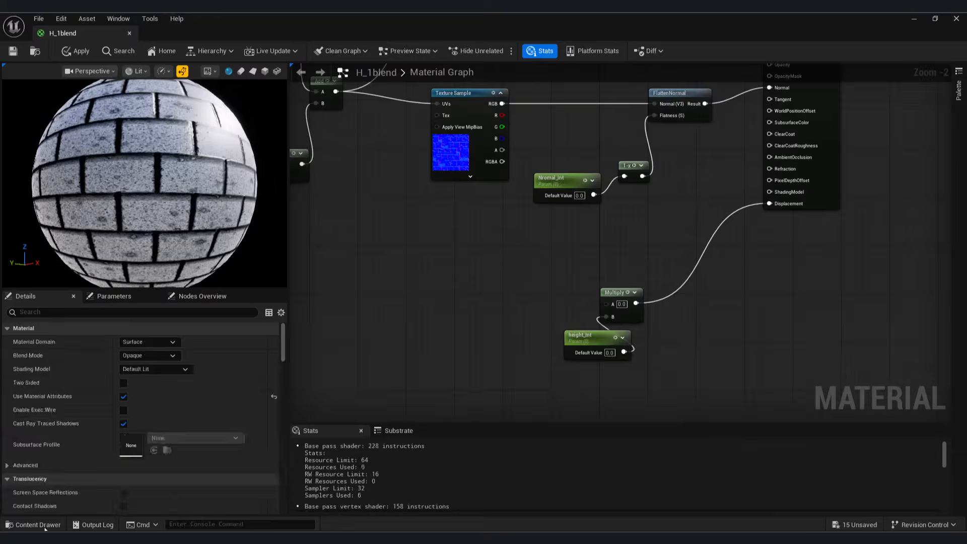
# Step: Add the damaged height texture to the Back layer and wire it between the Add node and the displacement Multiply node
pyautogui.click(45, 527)
pyautogui.moveTo(349, 409); pyautogui.dragTo(475, 241)
pyautogui.moveTo(497, 253); pyautogui.dragTo(537, 297, button='right')
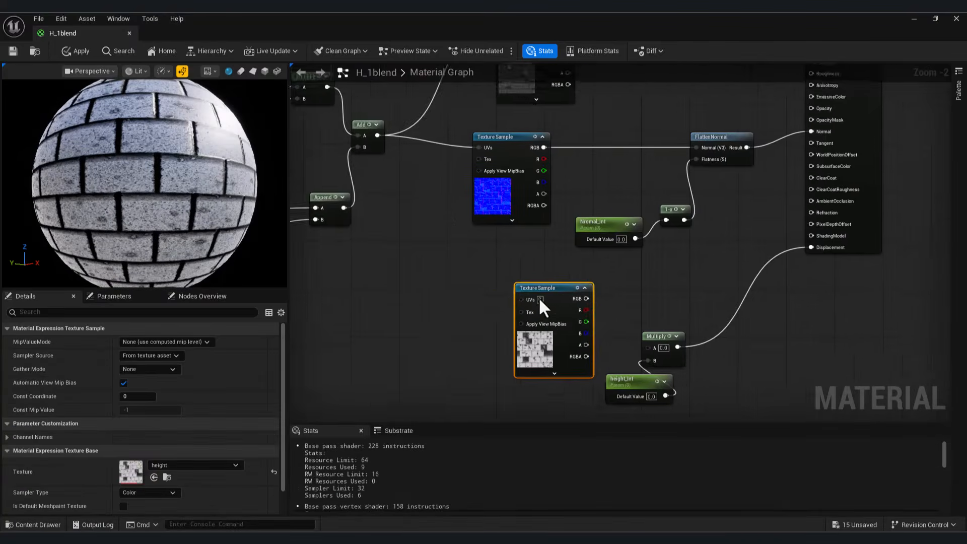
pyautogui.moveTo(538, 297); pyautogui.dragTo(511, 290)
pyautogui.moveTo(443, 212); pyautogui.dragTo(463, 220, button='right')
pyautogui.moveTo(580, 297); pyautogui.dragTo(444, 268, button='right')
pyautogui.moveTo(446, 272); pyautogui.dragTo(532, 329)
pyautogui.moveTo(450, 265); pyautogui.dragTo(525, 279, button='right')
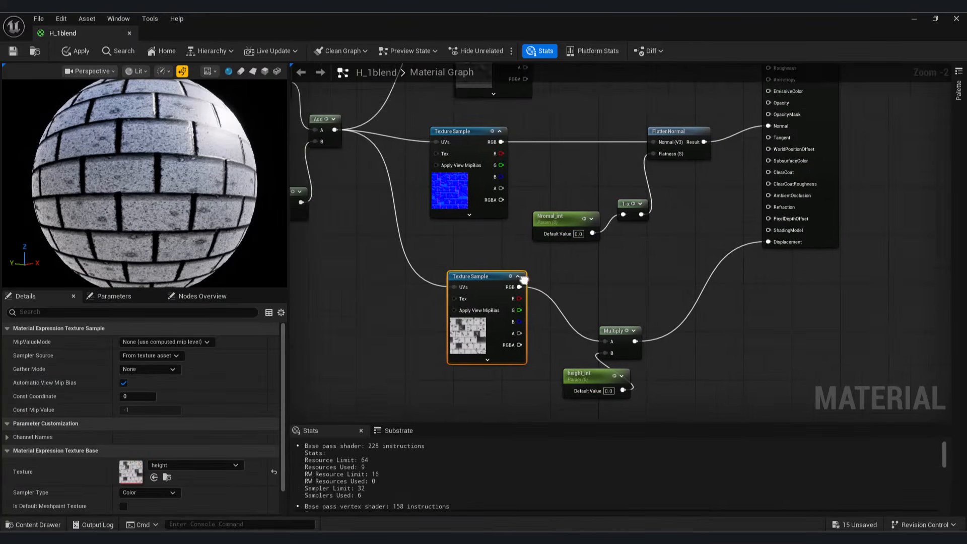
# Step: Add the damaged ambientocclusion texture to the Back layer, connecting it from the Add node to the AmbientOcclusion input
pyautogui.click(43, 524)
pyautogui.moveTo(247, 407); pyautogui.dragTo(406, 380)
pyautogui.moveTo(410, 365); pyautogui.dragTo(492, 326, button='right')
pyautogui.moveTo(416, 92); pyautogui.dragTo(493, 357)
pyautogui.moveTo(592, 276); pyautogui.dragTo(449, 309, button='right')
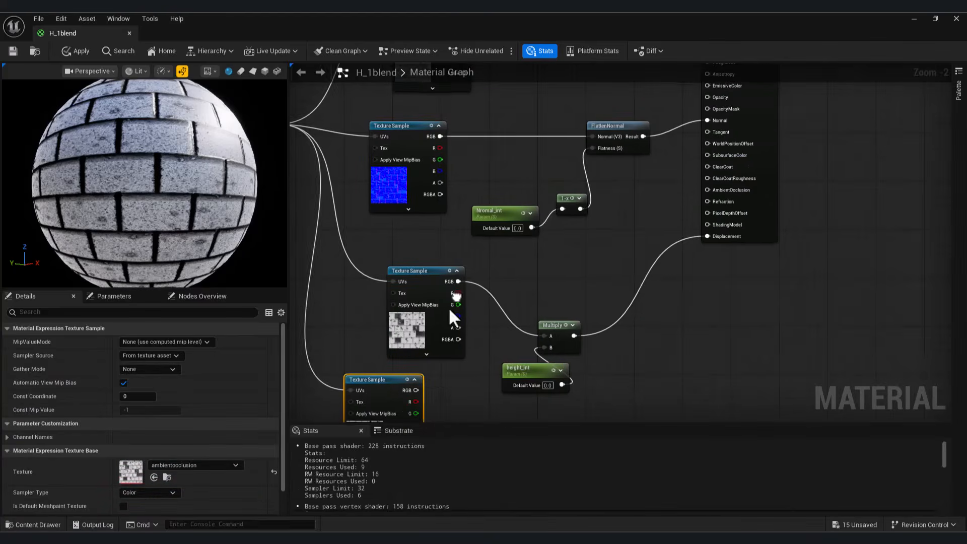
pyautogui.moveTo(416, 390); pyautogui.dragTo(708, 190)
# Step: Review the finished blend graph and create a material instance of H_1blend in the Roof folder
pyautogui.scroll(-4, 441, 291)
pyautogui.moveTo(596, 257); pyautogui.dragTo(558, 418, button='right')
pyautogui.scroll(2, 555, 383)
pyautogui.moveTo(554, 379); pyautogui.dragTo(558, 353, button='right')
pyautogui.scroll(-3, 641, 309)
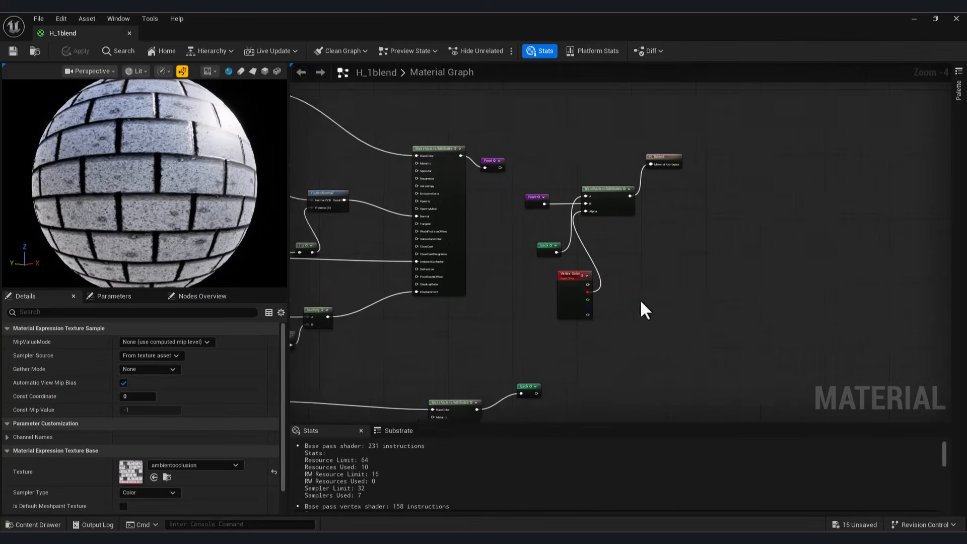
pyautogui.click(914, 18)
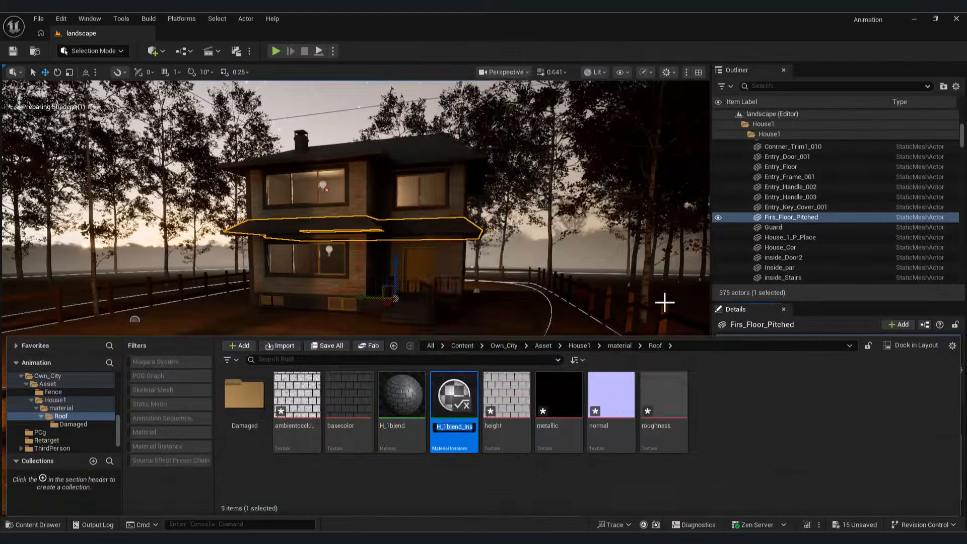
pyautogui.doubleClick(453, 394)
# Step: Set the Back layer's Tile_Amount default value to 3 and save the H_1blend material
pyautogui.moveTo(455, 378); pyautogui.dragTo(404, 222, button='right')
pyautogui.scroll(-3, 404, 221)
pyautogui.scroll(3, 411, 305)
pyautogui.moveTo(397, 297); pyautogui.dragTo(454, 332, button='right')
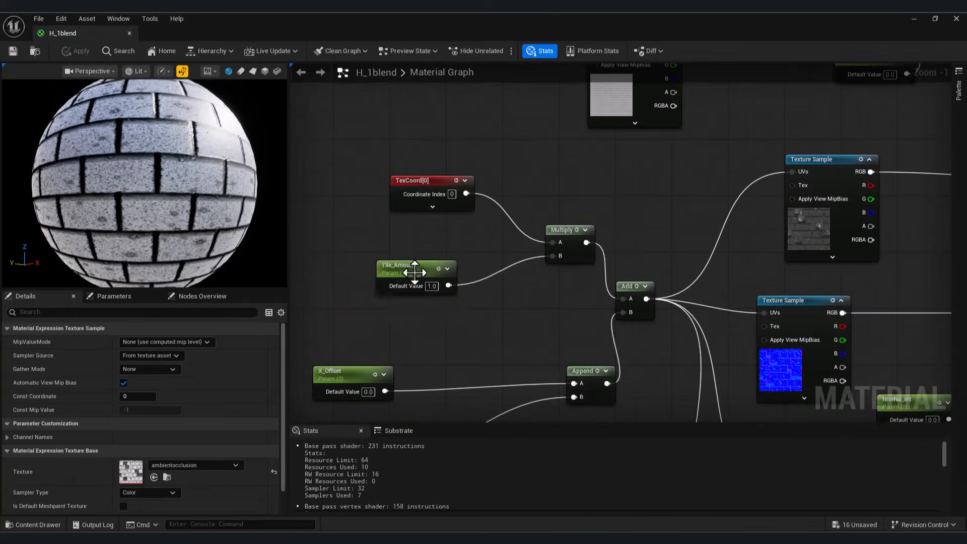
pyautogui.click(431, 286)
pyautogui.write('3')
pyautogui.press('Return')
pyautogui.click(13, 52)
# Step: Assign the H_1blend material instance to Element 0 of Firs_Floor_Pitched and view the roof up close
pyautogui.click(913, 19)
pyautogui.press('w')
pyautogui.moveTo(347, 221)
pyautogui.mouseDown(button='right')
pyautogui.moveTo(348, 211)
pyautogui.moveTo(348, 224)
pyautogui.mouseUp(button='right')
pyautogui.click(33, 525)
pyautogui.moveTo(463, 389); pyautogui.dragTo(872, 498)
pyautogui.press('w')
pyautogui.moveTo(485, 271); pyautogui.dragTo(519, 257, button='right')
# Step: Return to the H_1blend graph and move the Front layer's TexCoord node away from Multiply to clear space between them
pyautogui.moveTo(564, 537)
pyautogui.click(627, 490)
pyautogui.scroll(-4, 518, 257)
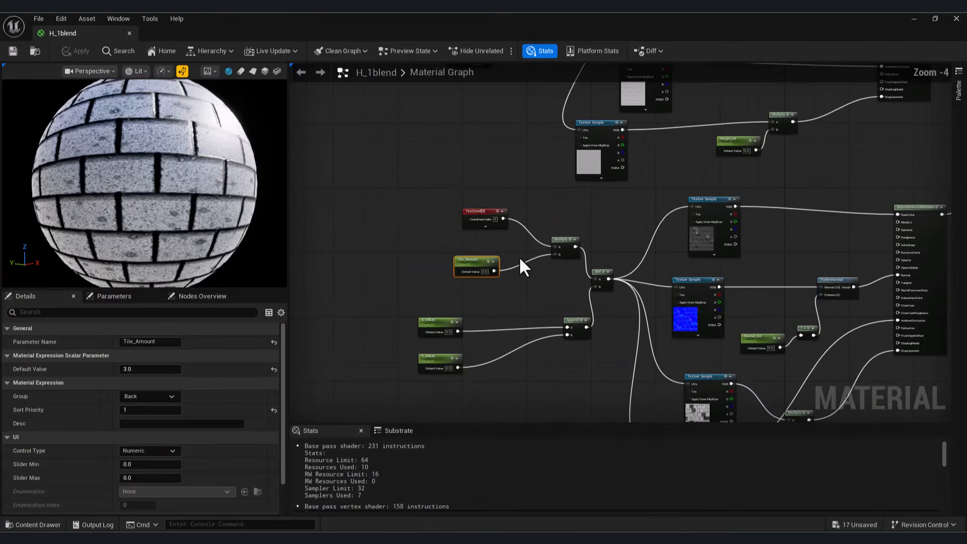
pyautogui.moveTo(480, 95); pyautogui.dragTo(457, 234, button='right')
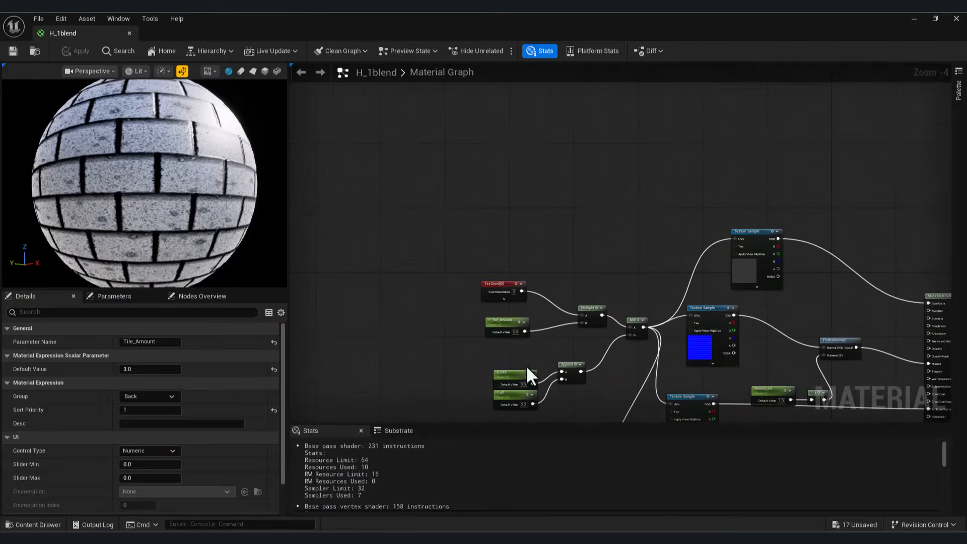
pyautogui.scroll(1, 559, 373)
pyautogui.keyDown('ctrl'); pyautogui.click(491, 265); pyautogui.keyUp('ctrl')
pyautogui.moveTo(491, 264); pyautogui.dragTo(378, 236)
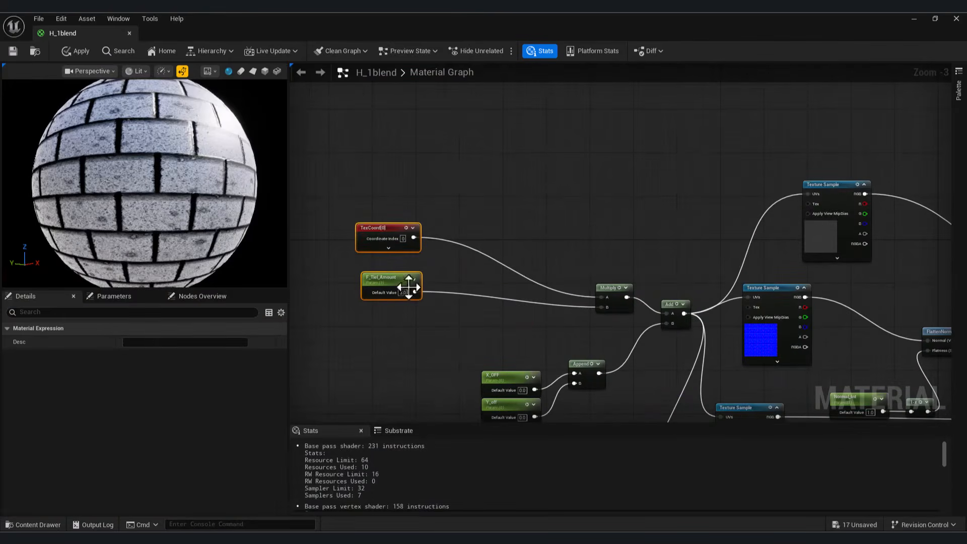
pyautogui.moveTo(409, 281); pyautogui.dragTo(433, 284, button='right')
pyautogui.click(494, 323)
pyautogui.moveTo(381, 289); pyautogui.dragTo(505, 312)
pyautogui.moveTo(364, 239); pyautogui.dragTo(364, 217)
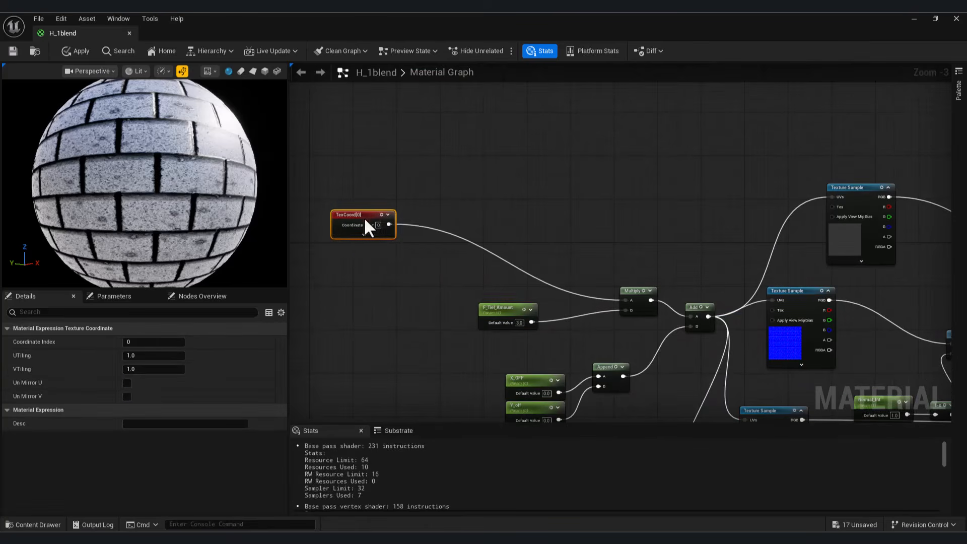
# Step: Add a CustomRotator node to the Front layer and feed the TexCoord node into its UVs input
pyautogui.rightClick(351, 300)
pyautogui.write('cu')
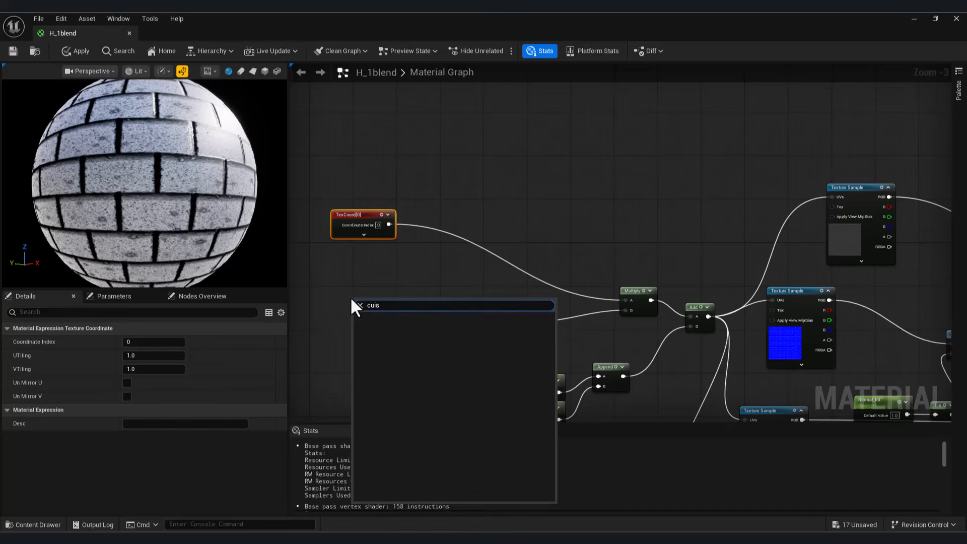
pyautogui.write('stom r')
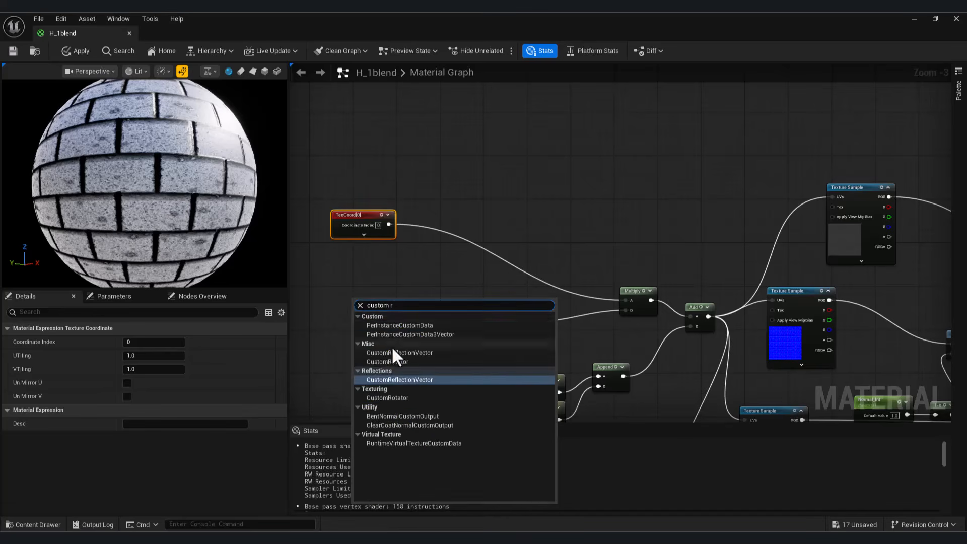
pyautogui.click(388, 379)
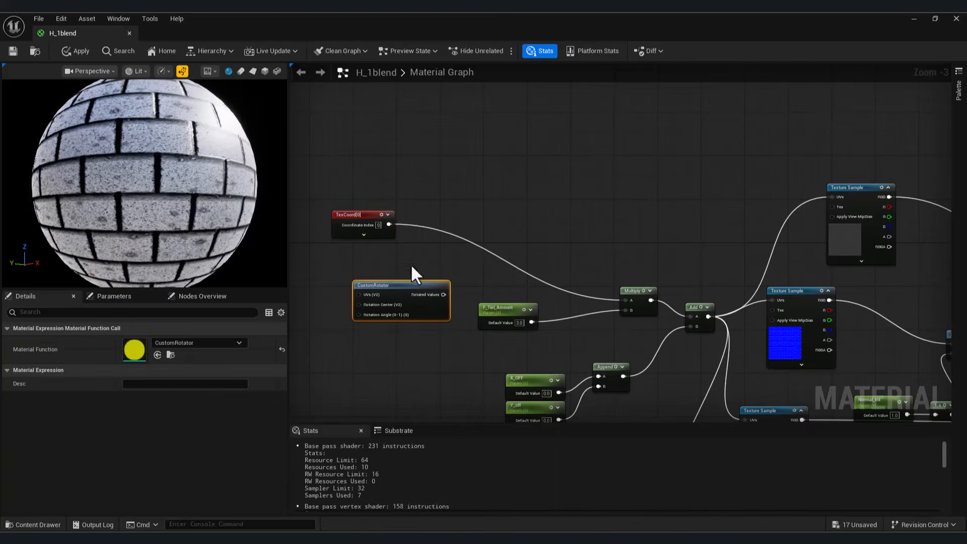
pyautogui.moveTo(414, 275); pyautogui.dragTo(502, 283, button='right')
pyautogui.moveTo(439, 224); pyautogui.dragTo(396, 225)
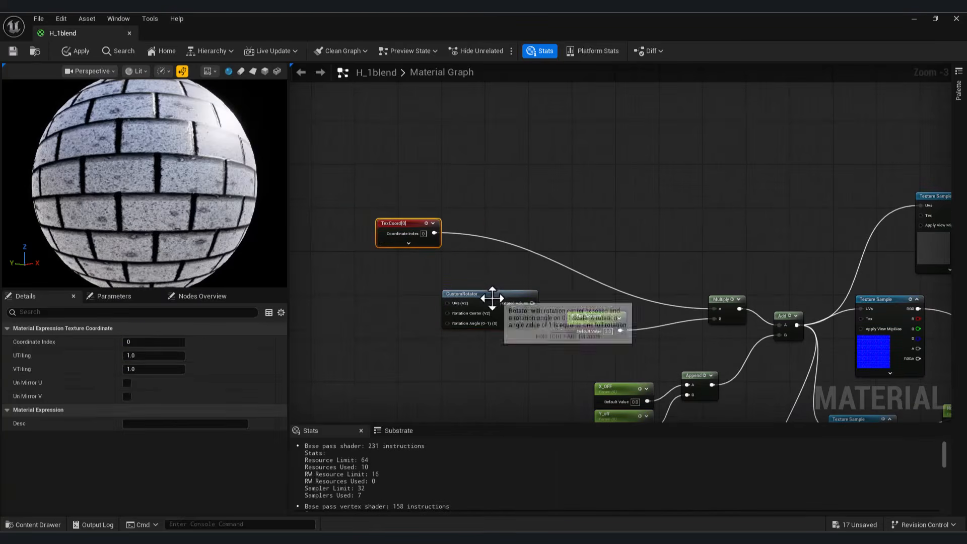
pyautogui.moveTo(495, 300); pyautogui.dragTo(489, 290)
pyautogui.moveTo(551, 351); pyautogui.dragTo(527, 331, button='right')
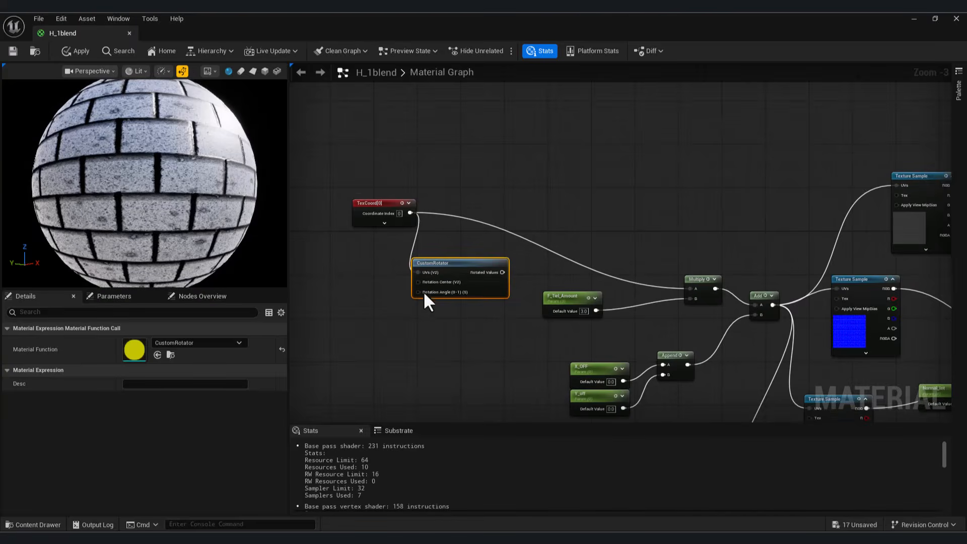
# Step: Connect the CustomRotator's Rotated Values to the Front layer Multiply node's A input and tidy the rotator's position
pyautogui.moveTo(458, 321); pyautogui.dragTo(435, 317, button='right')
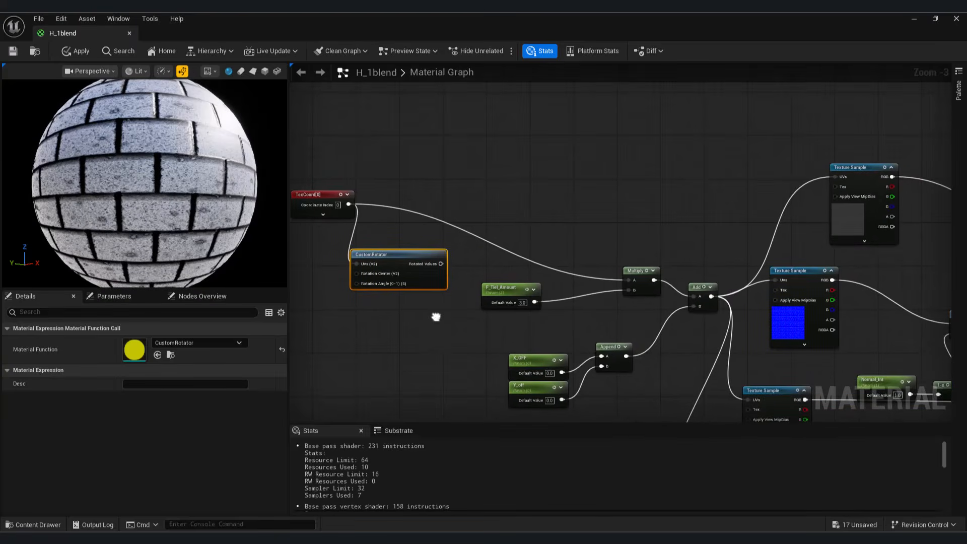
pyautogui.moveTo(440, 264); pyautogui.dragTo(629, 280)
pyautogui.moveTo(403, 254); pyautogui.dragTo(424, 244)
pyautogui.moveTo(408, 277); pyautogui.dragTo(501, 259, button='right')
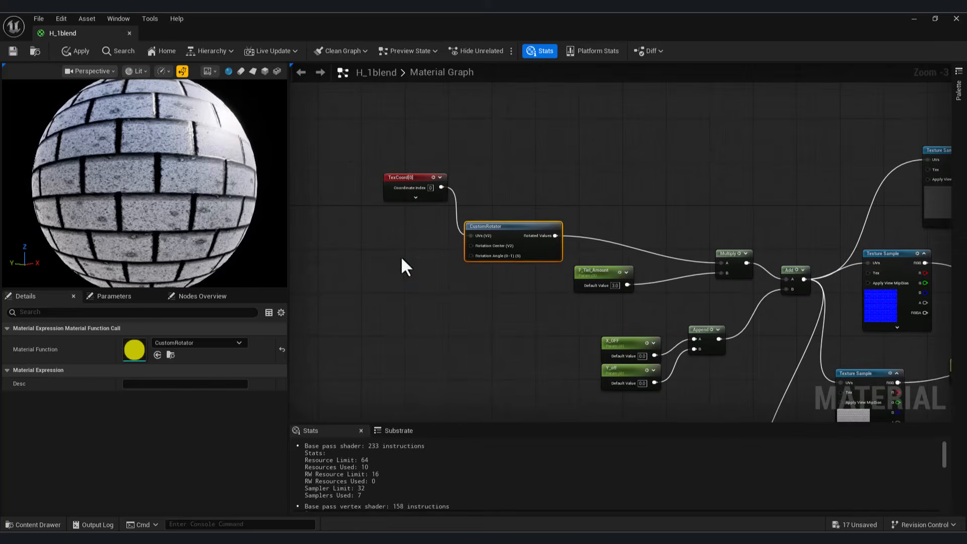
# Step: Add a Constant node with value 0.25 and connect it to the CustomRotator's Rotation Angle input
pyautogui.rightClick(402, 258)
pyautogui.click(371, 275)
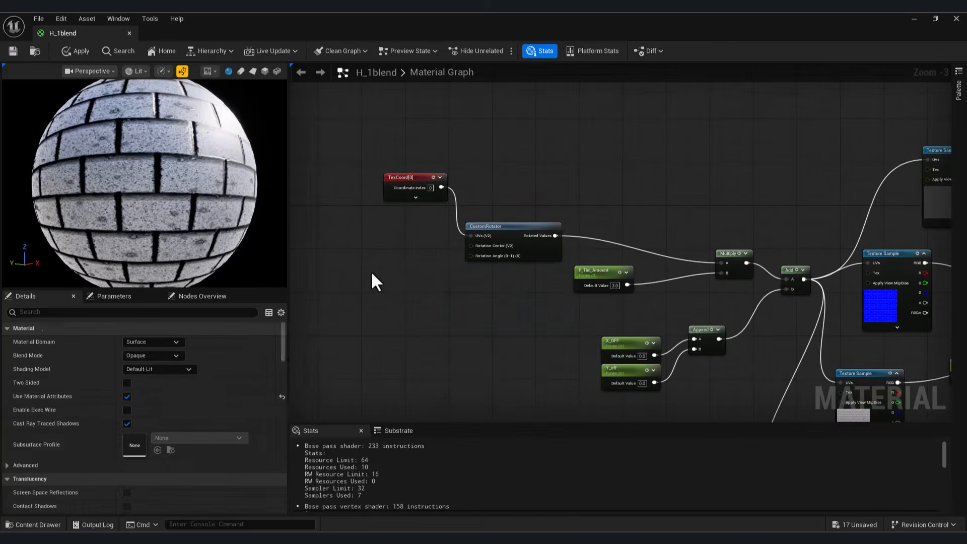
pyautogui.click(372, 275)
pyautogui.scroll(2, 371, 274)
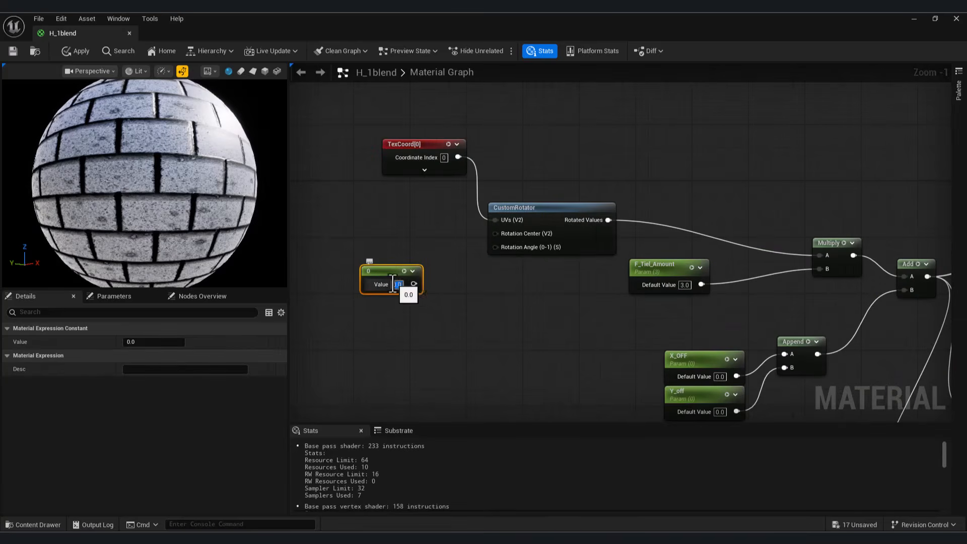
pyautogui.write('0.25')
pyautogui.press('Return')
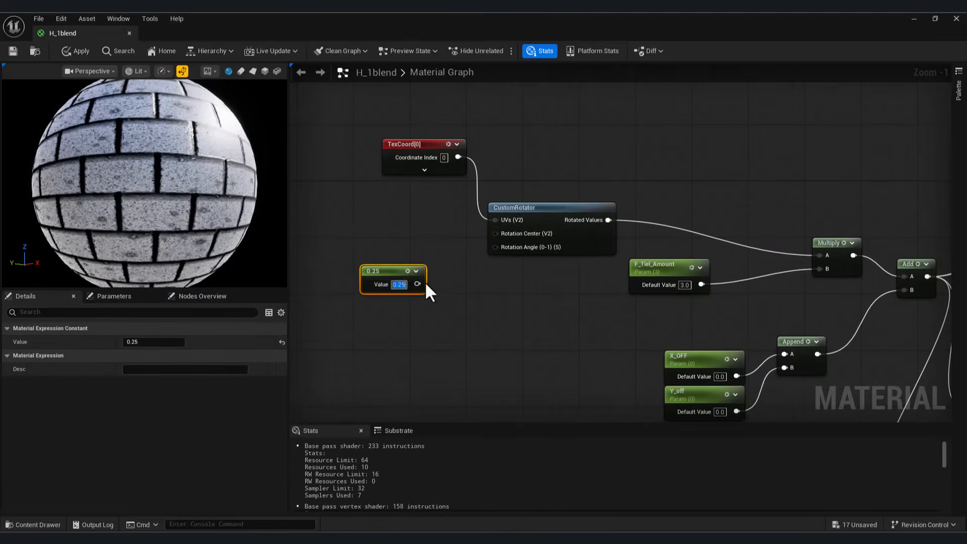
pyautogui.moveTo(499, 258); pyautogui.dragTo(503, 247)
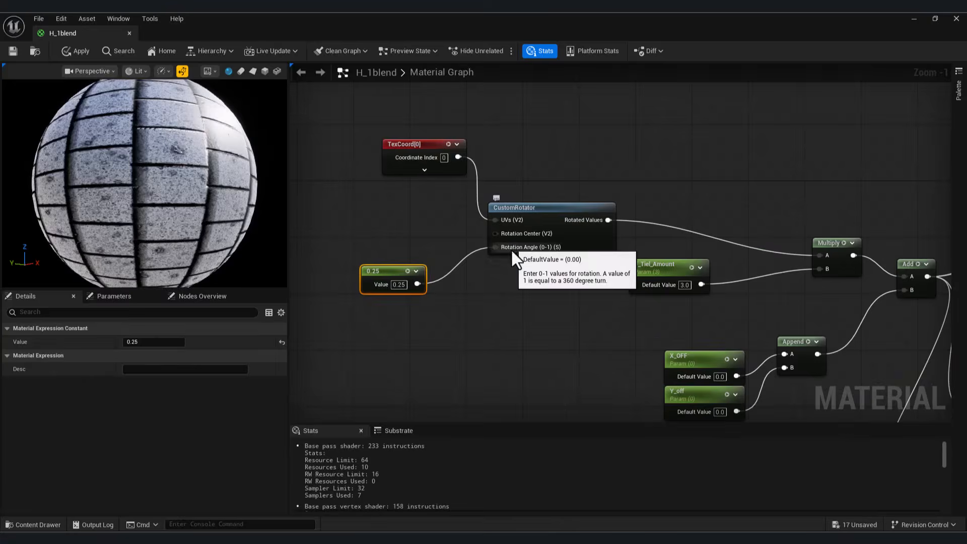
# Step: Duplicate the CustomRotator and its 0.25 constant and place the copies beside the Back layer's tiling nodes
pyautogui.scroll(-2, 477, 280)
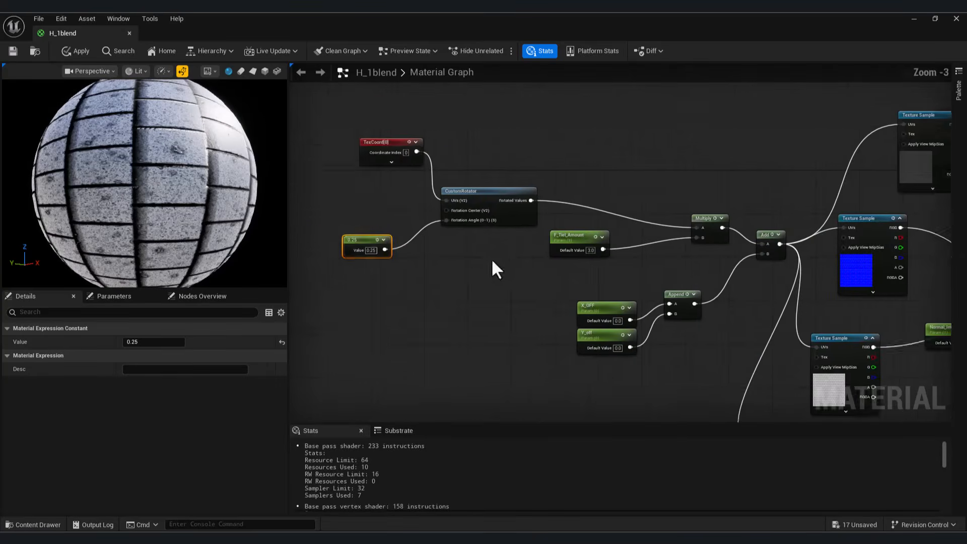
pyautogui.scroll(-3, 479, 222)
pyautogui.scroll(2, 475, 272)
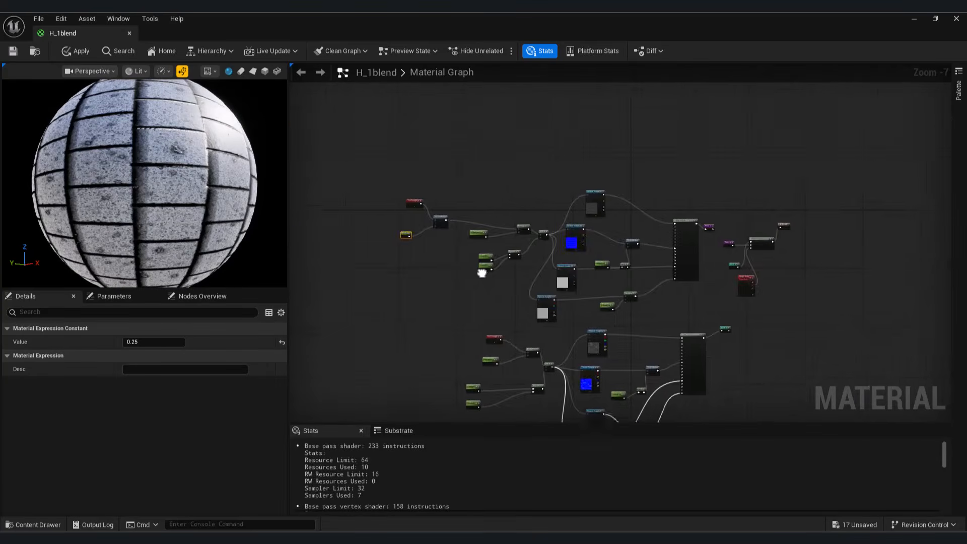
pyautogui.moveTo(395, 209); pyautogui.dragTo(391, 204)
pyautogui.hotkey('ctrl', 'd')
pyautogui.moveTo(515, 271); pyautogui.dragTo(483, 401)
pyautogui.moveTo(504, 408); pyautogui.dragTo(502, 112, button='right')
# Step: Wire the duplicated CustomRotator between the Back layer's TexCoord and Multiply nodes and return to the level
pyautogui.moveTo(566, 159); pyautogui.dragTo(502, 229)
pyautogui.scroll(2, 406, 165)
pyautogui.moveTo(539, 227); pyautogui.dragTo(416, 240, button='right')
pyautogui.moveTo(462, 242); pyautogui.dragTo(647, 217)
pyautogui.scroll(-3, 500, 194)
pyautogui.moveTo(495, 132); pyautogui.dragTo(479, 290, button='right')
pyautogui.click(917, 17)
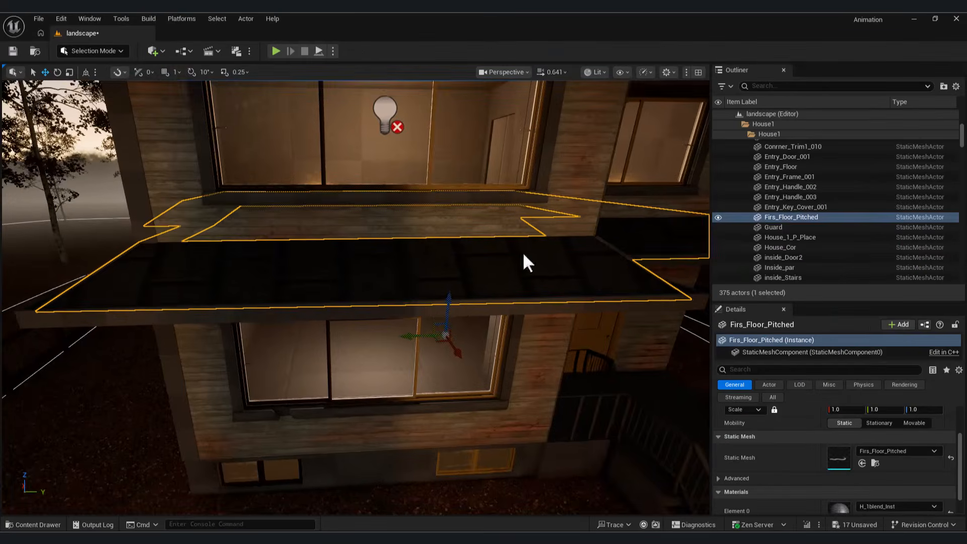
# Step: Save the H_1blend material with its rotated UVs and return to the level to check the pitched roof
pyautogui.moveTo(413, 296); pyautogui.dragTo(290, 199, button='right')
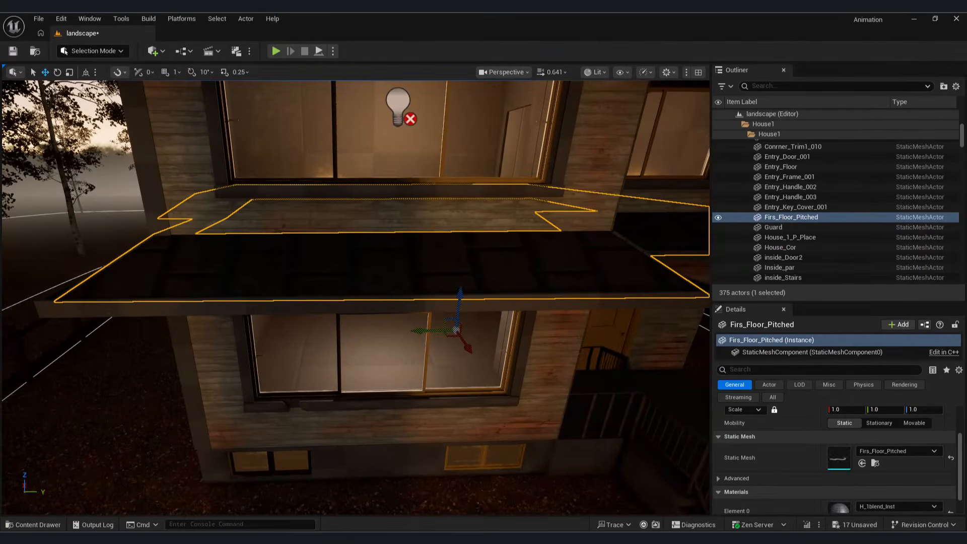
pyautogui.moveTo(564, 539)
pyautogui.click(653, 504)
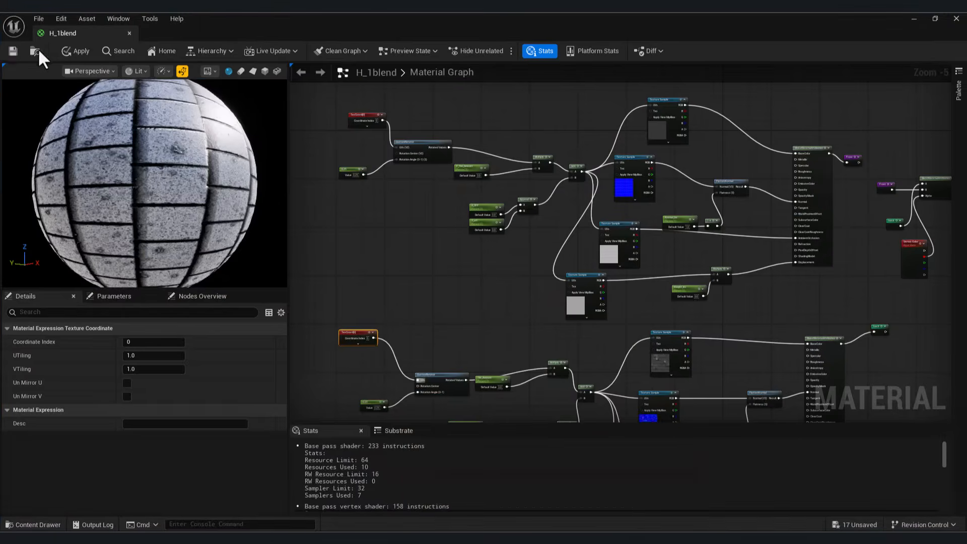
pyautogui.click(10, 48)
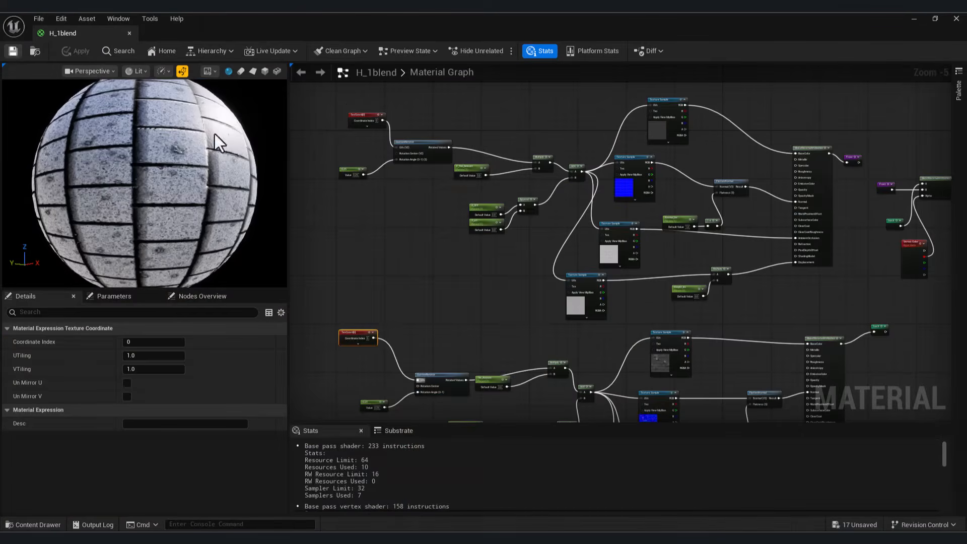
pyautogui.hotkey('alt', 'Tab')
pyautogui.moveTo(274, 255); pyautogui.dragTo(209, 246, button='right')
# Step: In H_1blend_Inst, set the Back Tile_Amount and the Front F_Tiel_Amount to 8, and return to the roof in the level
pyautogui.moveTo(563, 538)
pyautogui.click(562, 521)
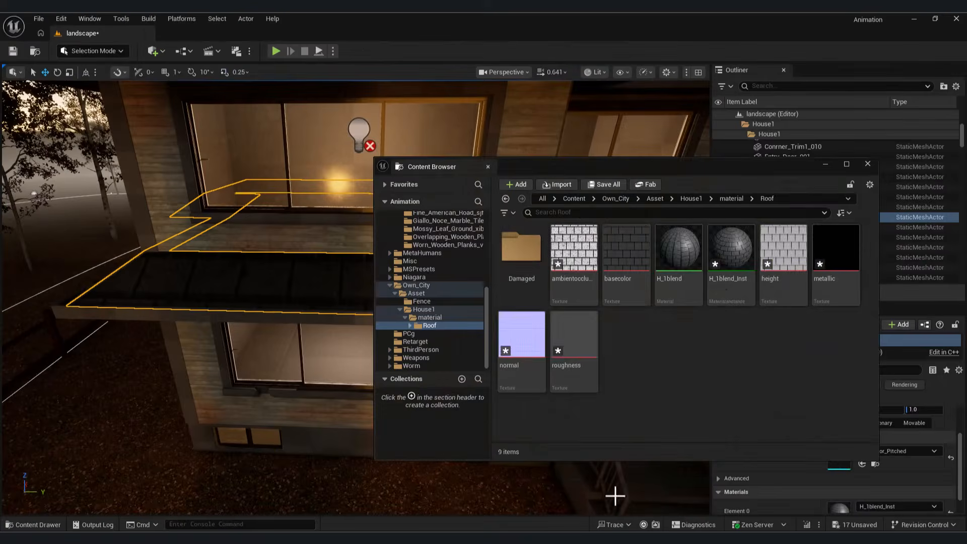
pyautogui.doubleClick(736, 250)
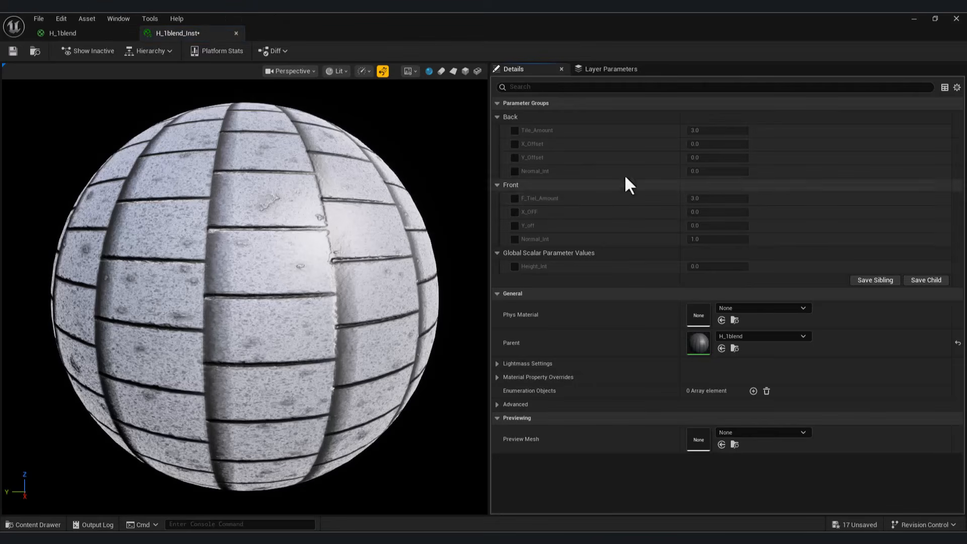
pyautogui.click(710, 131)
pyautogui.press('Return')
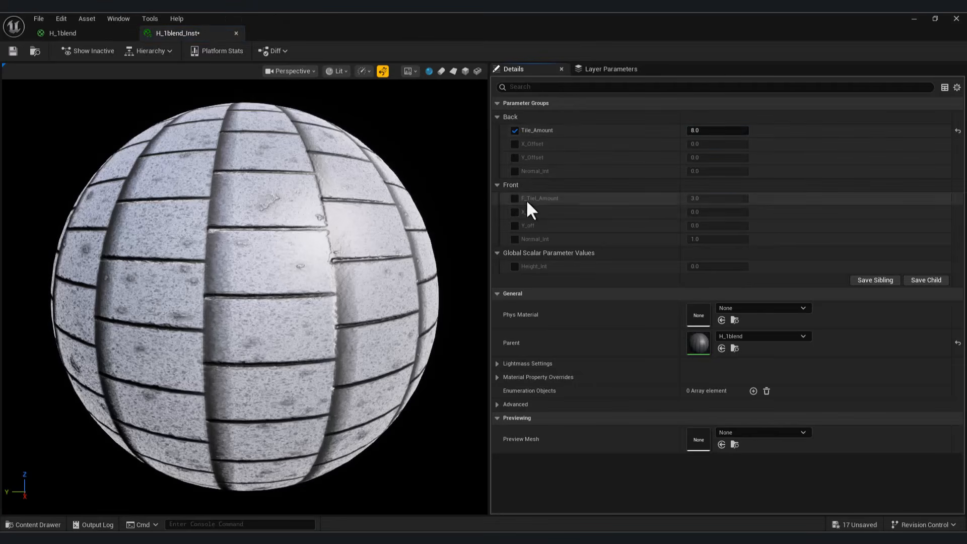
pyautogui.click(702, 201)
pyautogui.write('8')
pyautogui.press('Return')
pyautogui.click(914, 19)
pyautogui.moveTo(322, 322); pyautogui.dragTo(362, 312, button='right')
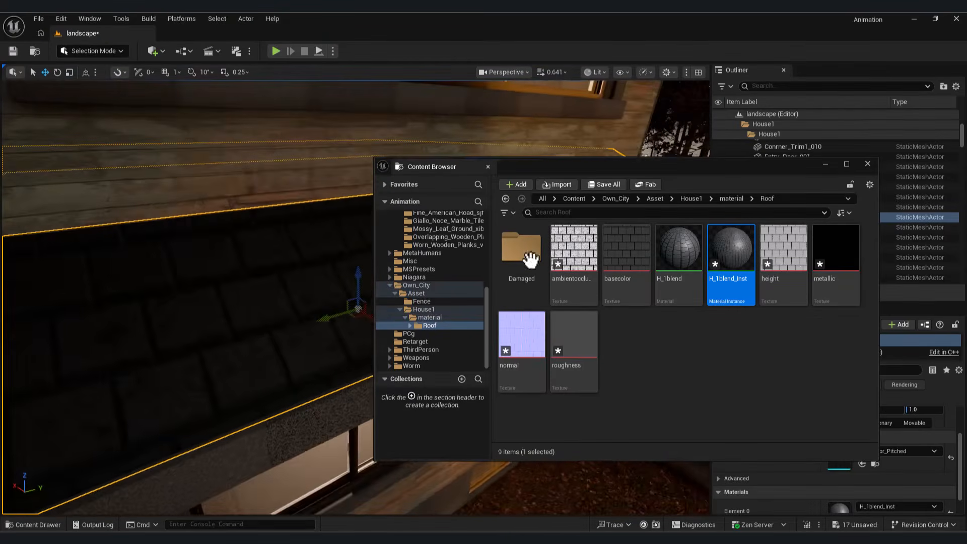
pyautogui.click(825, 165)
# Step: Change the rotation angle constants of both CustomRotators in H_1blend to -0.25 and save the material
pyautogui.moveTo(554, 282); pyautogui.dragTo(572, 300, button='right')
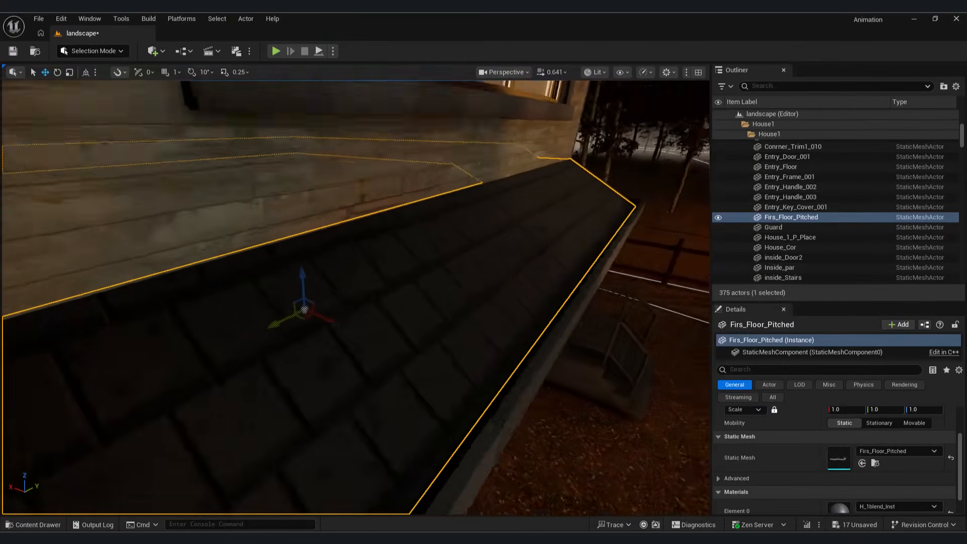
pyautogui.moveTo(459, 342); pyautogui.dragTo(448, 351, button='right')
pyautogui.click(667, 498)
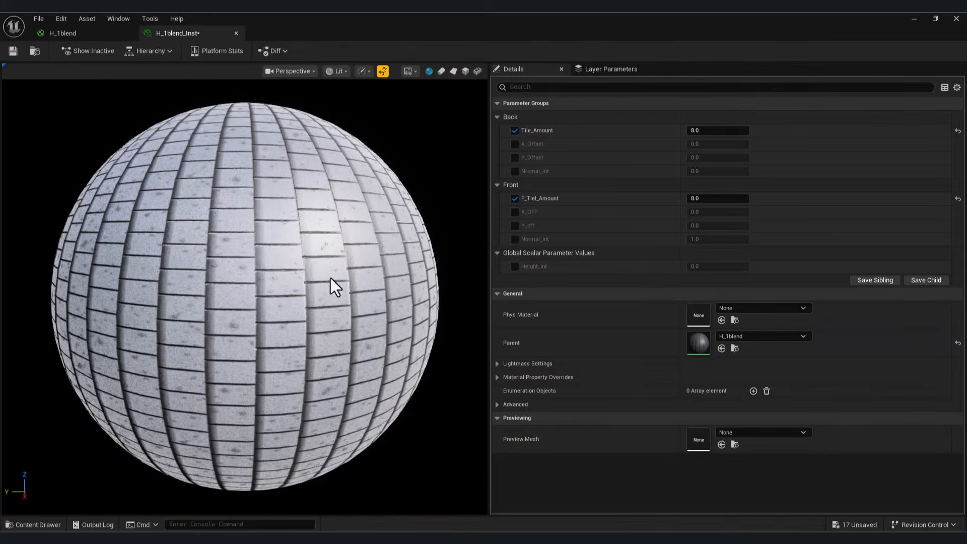
pyautogui.click(62, 34)
pyautogui.moveTo(296, 192); pyautogui.dragTo(324, 196, button='right')
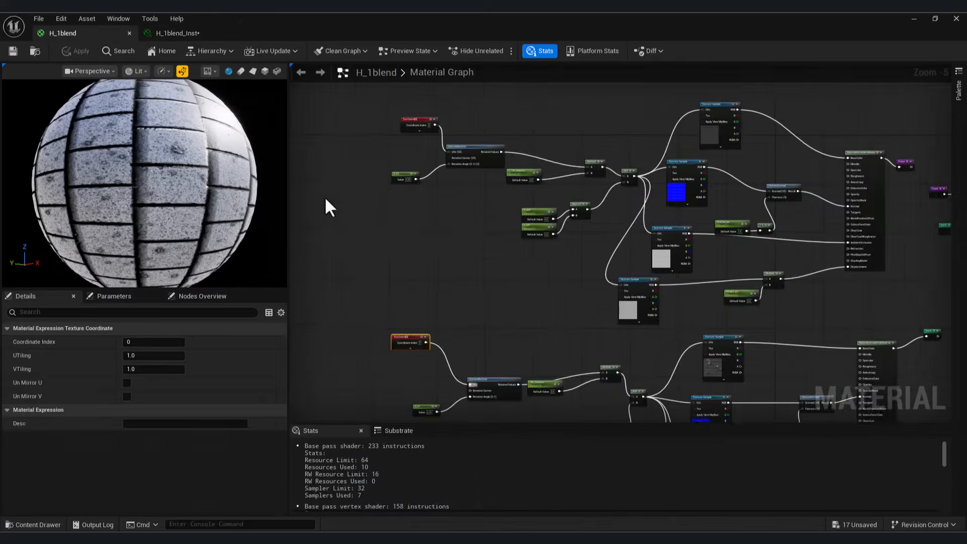
pyautogui.click(475, 188)
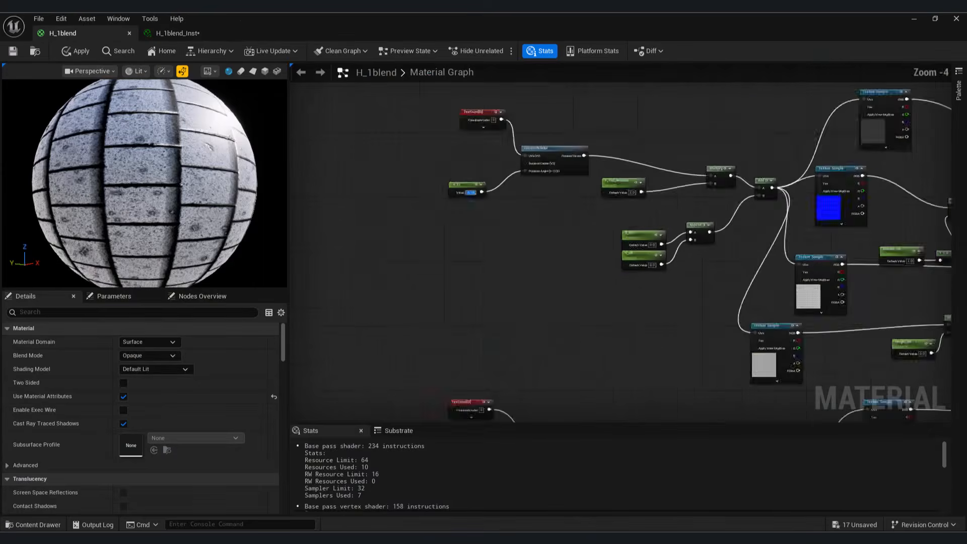
pyautogui.scroll(4, 501, 302)
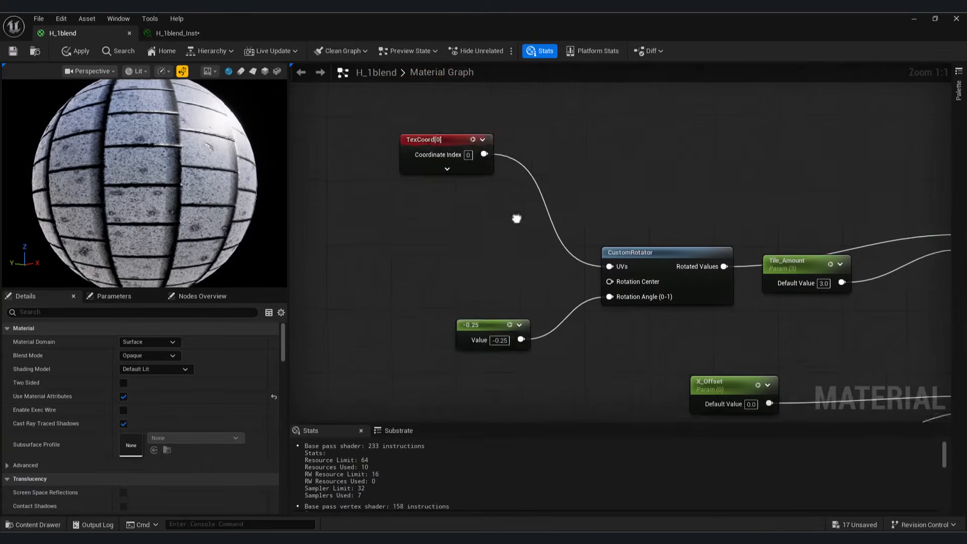
pyautogui.scroll(-3, 518, 313)
pyautogui.scroll(3, 491, 297)
pyautogui.click(11, 49)
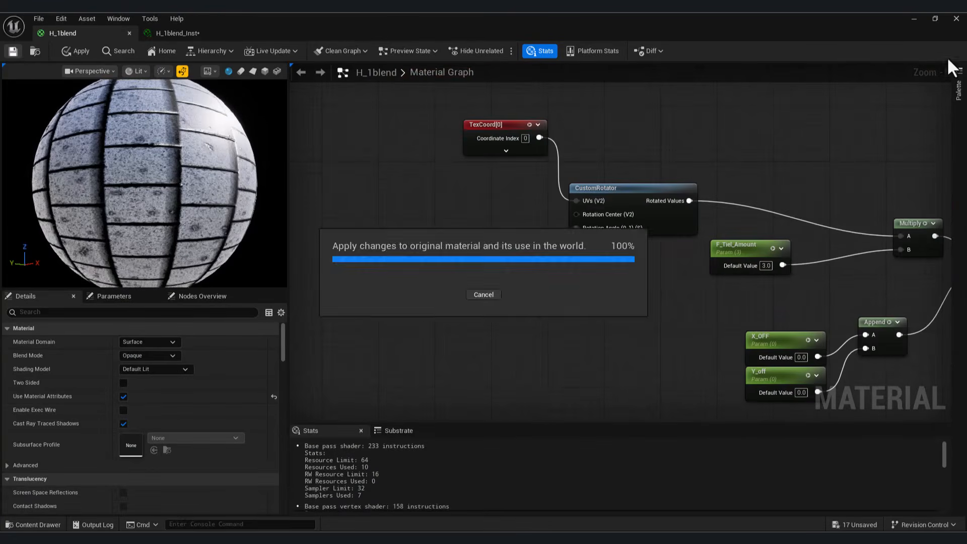
pyautogui.click(912, 21)
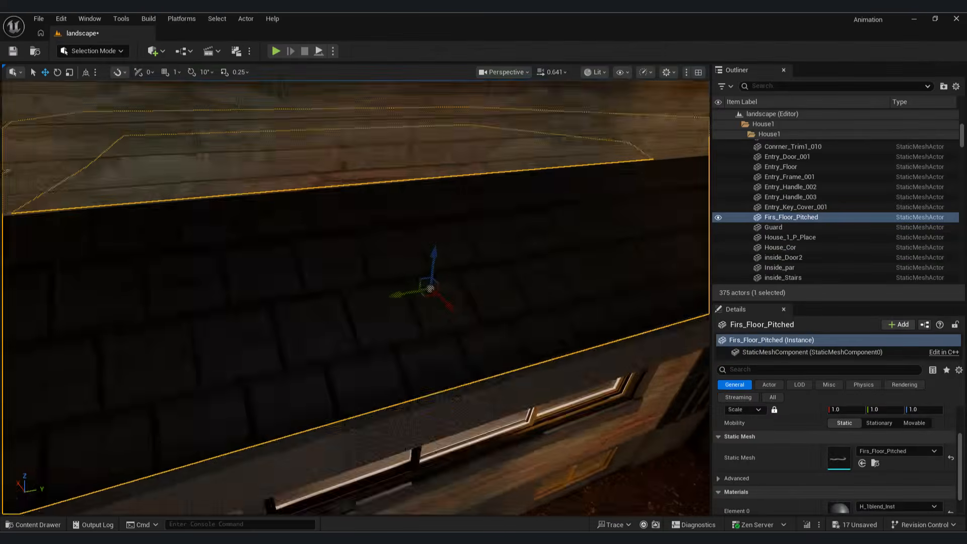
# Step: Save H_1blend_Inst and shrink its editor window so that the roof stays visible beside it
pyautogui.moveTo(453, 292); pyautogui.dragTo(488, 298, button='right')
pyautogui.moveTo(563, 537)
pyautogui.click(647, 509)
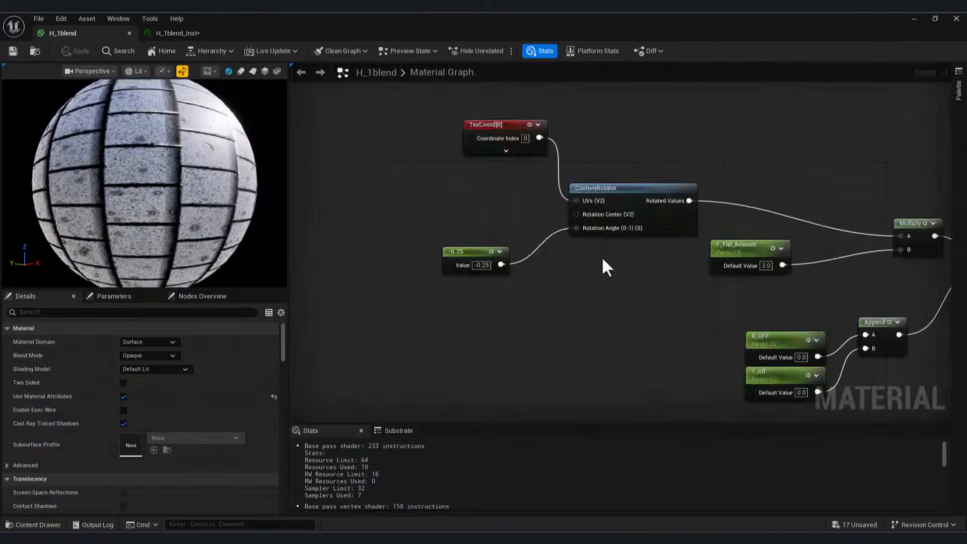
pyautogui.moveTo(601, 256); pyautogui.dragTo(327, 182, button='right')
pyautogui.scroll(-8, 679, 243)
pyautogui.click(182, 33)
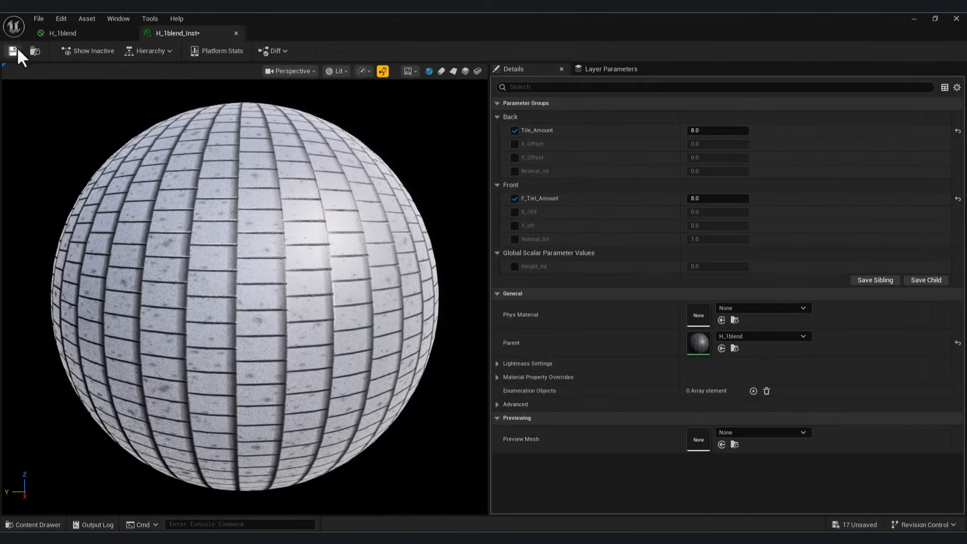
pyautogui.click(13, 50)
pyautogui.click(935, 19)
pyautogui.moveTo(643, 122); pyautogui.dragTo(734, 133)
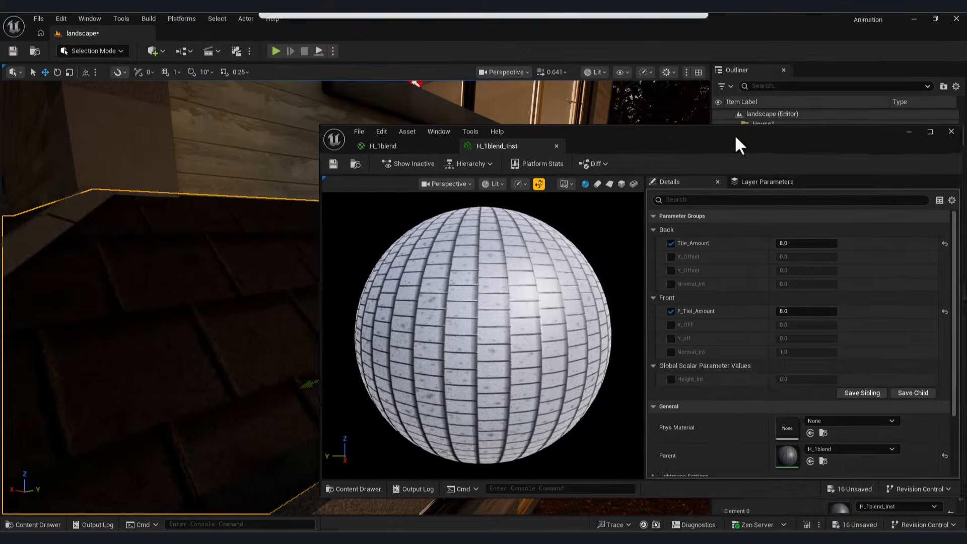
# Step: Override the normal intensity of both layers, setting Back to about -0.29 and Front to about 1.87
pyautogui.click(664, 350)
pyautogui.click(664, 282)
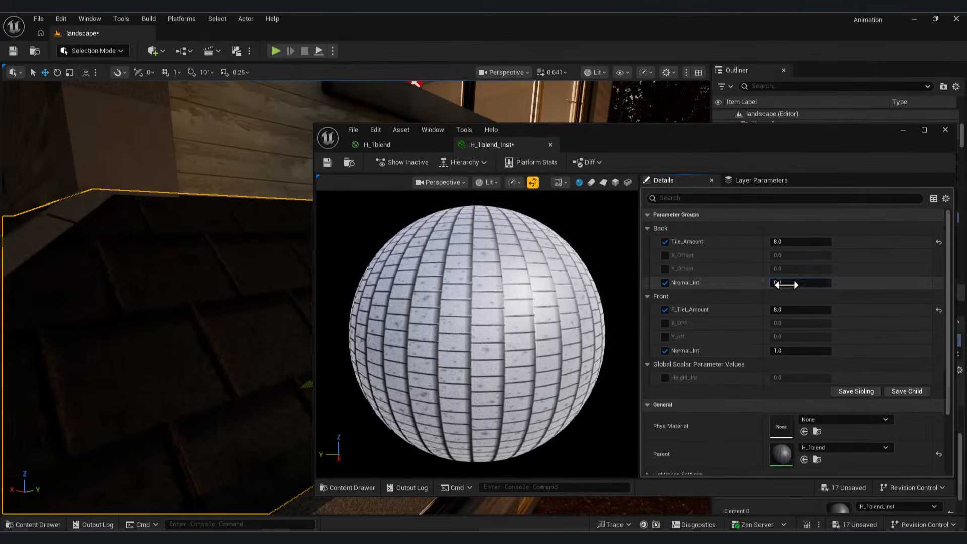
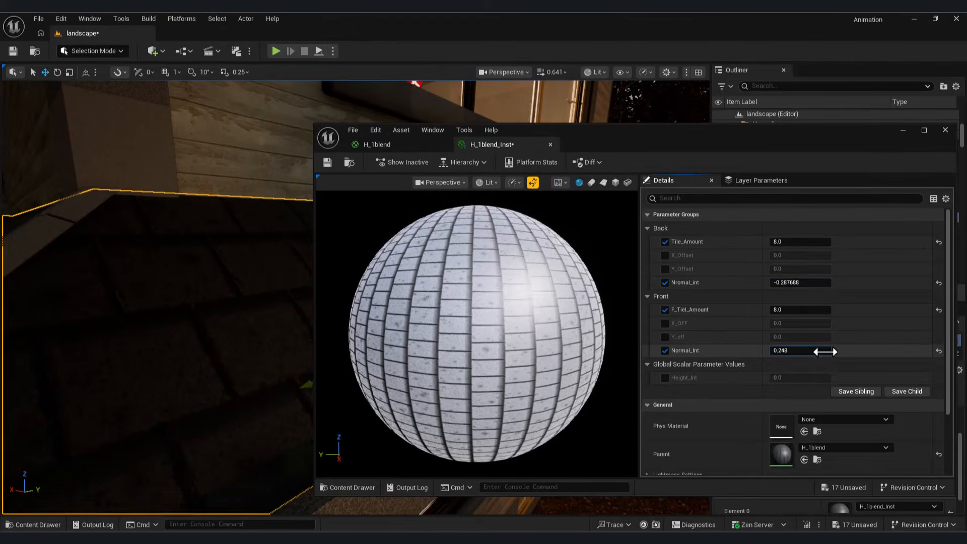
pyautogui.moveTo(737, 133); pyautogui.dragTo(859, 266)
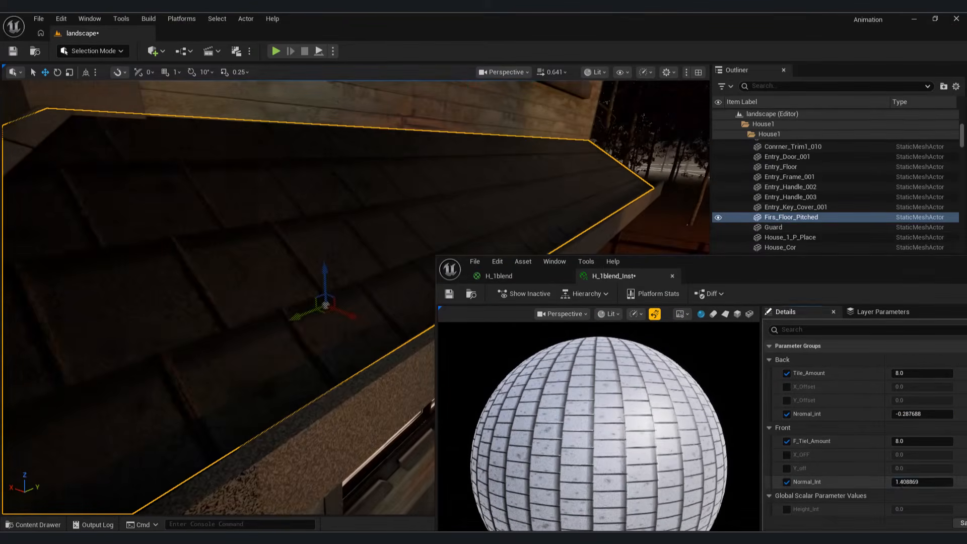
pyautogui.moveTo(319, 349); pyautogui.dragTo(296, 347, button='right')
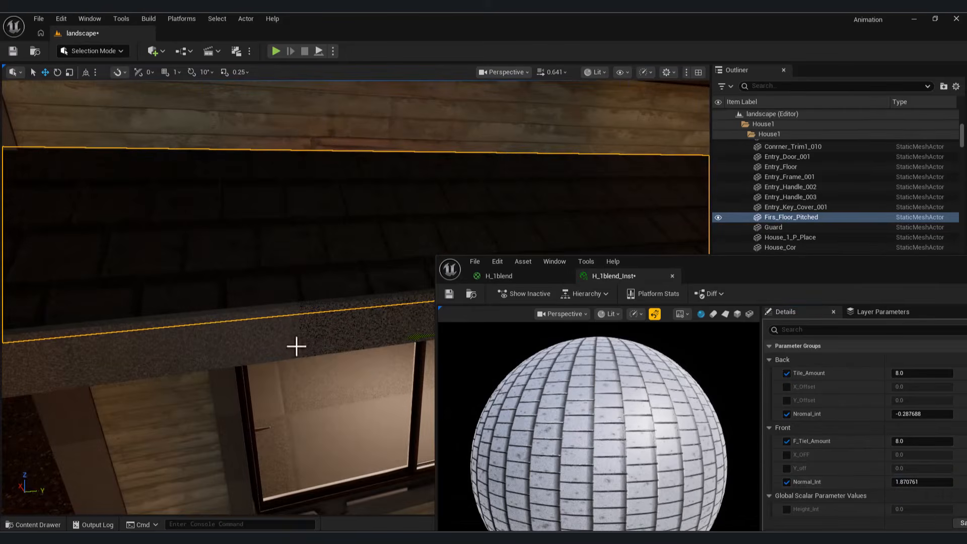
# Step: Switch to Modeling mode and start Paint Vertex Colors on the Firs_Floor_Pitched roof
pyautogui.click(93, 51)
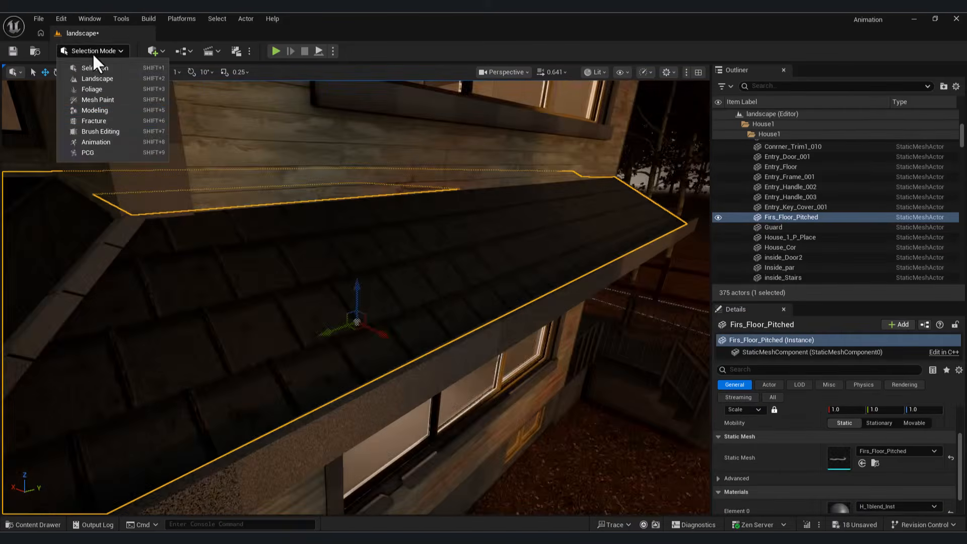
pyautogui.click(93, 110)
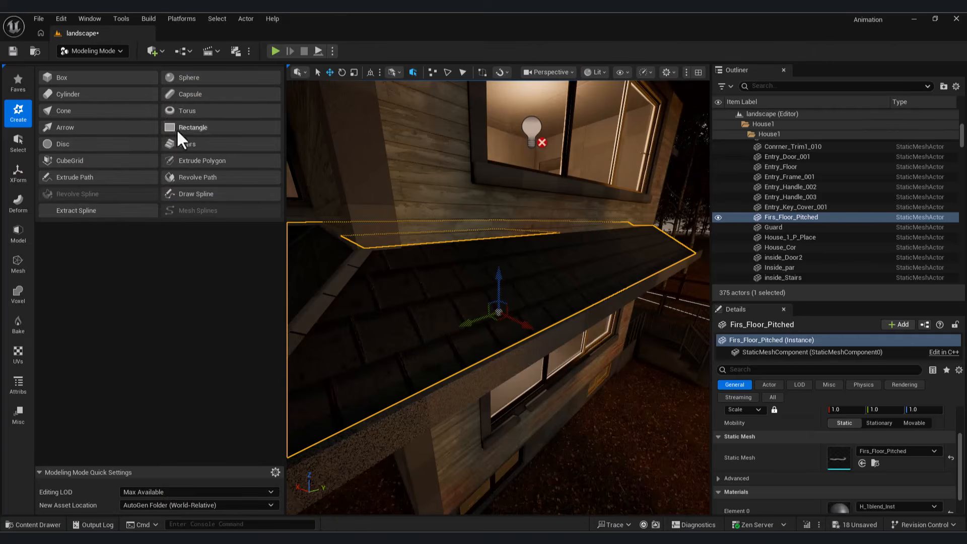
pyautogui.click(18, 385)
pyautogui.click(133, 145)
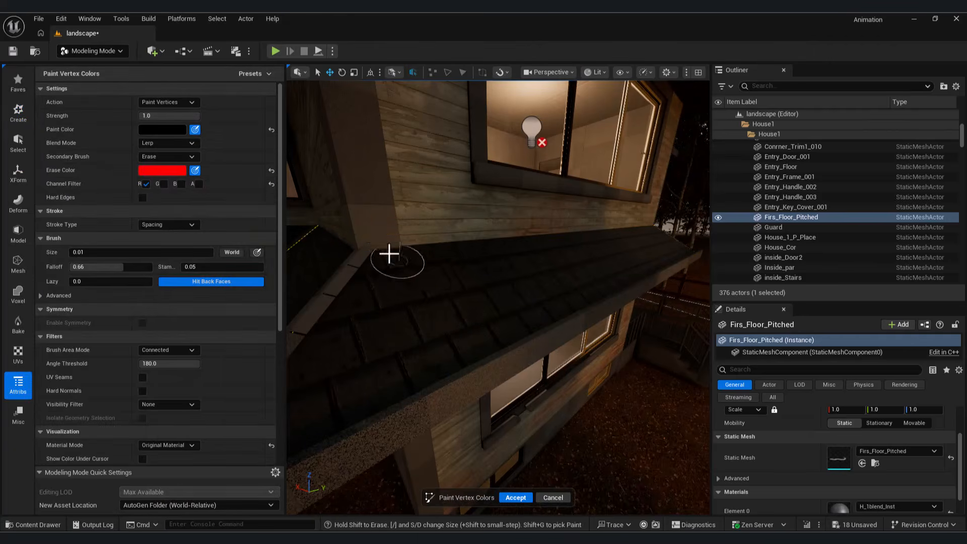
# Step: Enlarge the brush, paint vertex colors over the Firs_Floor_Pitched shingles and accept the painting
pyautogui.moveTo(592, 252)
pyautogui.mouseDown(button='right')
pyautogui.moveTo(544, 264)
pyautogui.moveTo(514, 287)
pyautogui.mouseUp(button='right')
pyautogui.press('d')
pyautogui.moveTo(647, 187); pyautogui.dragTo(518, 176, button='right')
pyautogui.moveTo(476, 322)
pyautogui.mouseDown(button='right')
pyautogui.moveTo(443, 320)
pyautogui.moveTo(433, 343)
pyautogui.moveTo(473, 337)
pyautogui.mouseUp(button='right')
pyautogui.moveTo(403, 364); pyautogui.dragTo(368, 370, button='right')
pyautogui.moveTo(415, 402); pyautogui.dragTo(352, 416, button='right')
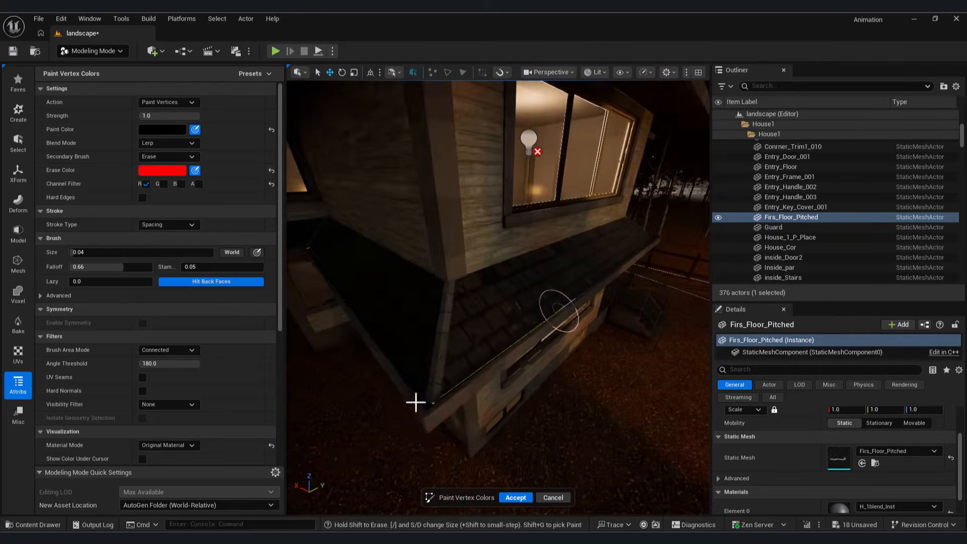
pyautogui.press('d')
pyautogui.moveTo(423, 413)
pyautogui.mouseDown(button='right')
pyautogui.moveTo(397, 348)
pyautogui.moveTo(365, 352)
pyautogui.moveTo(398, 358)
pyautogui.mouseUp(button='right')
pyautogui.press('d')
pyautogui.moveTo(576, 428); pyautogui.dragTo(533, 413, button='right')
pyautogui.moveTo(459, 378); pyautogui.dragTo(481, 380, button='right')
pyautogui.click(511, 499)
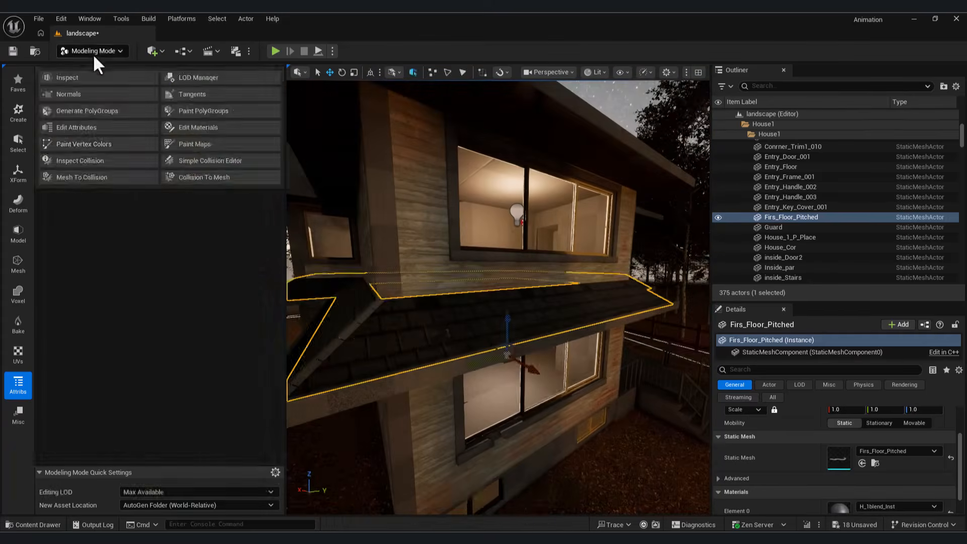
# Step: Return to Selection mode and view the house through the CineCameraActor
pyautogui.click(93, 52)
pyautogui.click(92, 75)
pyautogui.click(502, 72)
pyautogui.click(540, 132)
# Step: Assign the MI_Curated_Stone_Facade material instance to the Basment_W_6M_W_001 basement wall
pyautogui.click(415, 439)
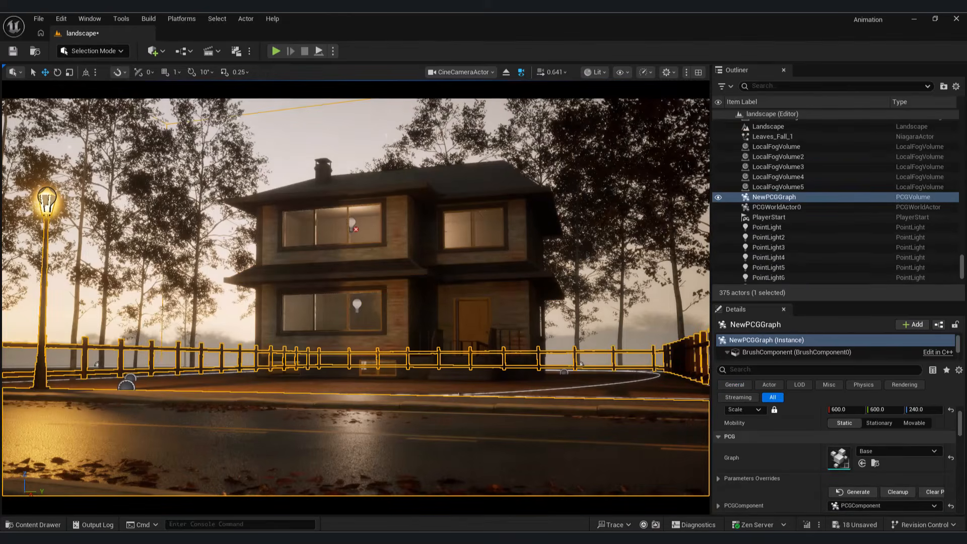
pyautogui.hotkey('ctrl', 'space')
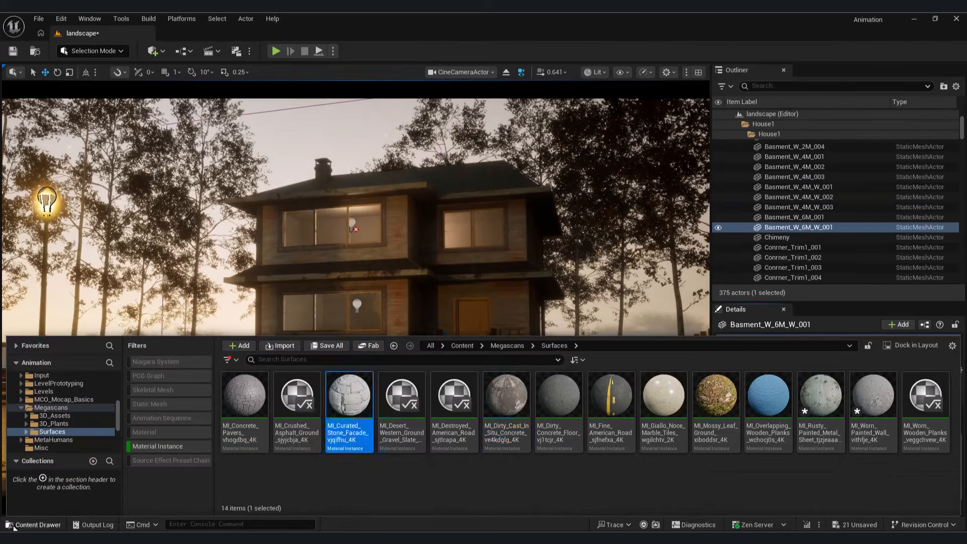
pyautogui.click(13, 526)
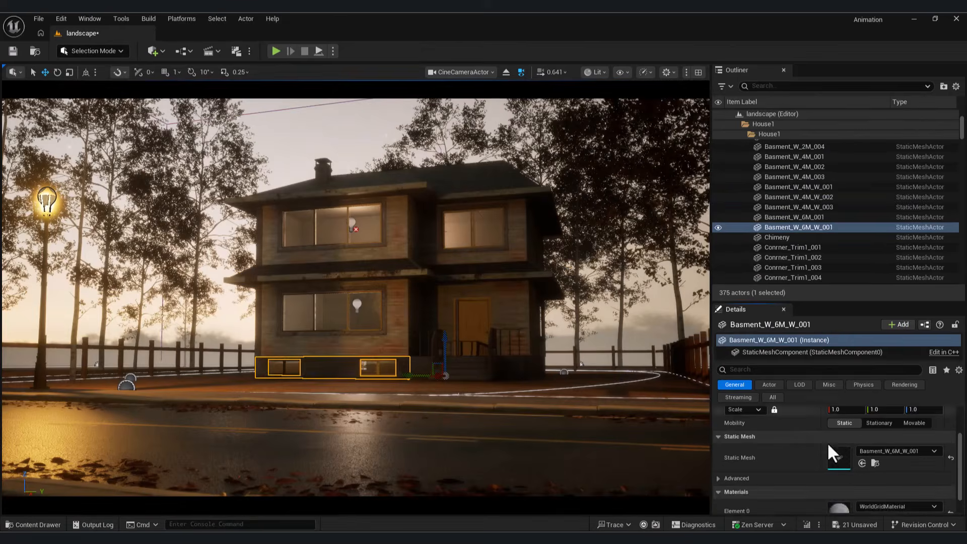
pyautogui.scroll(-4, 831, 453)
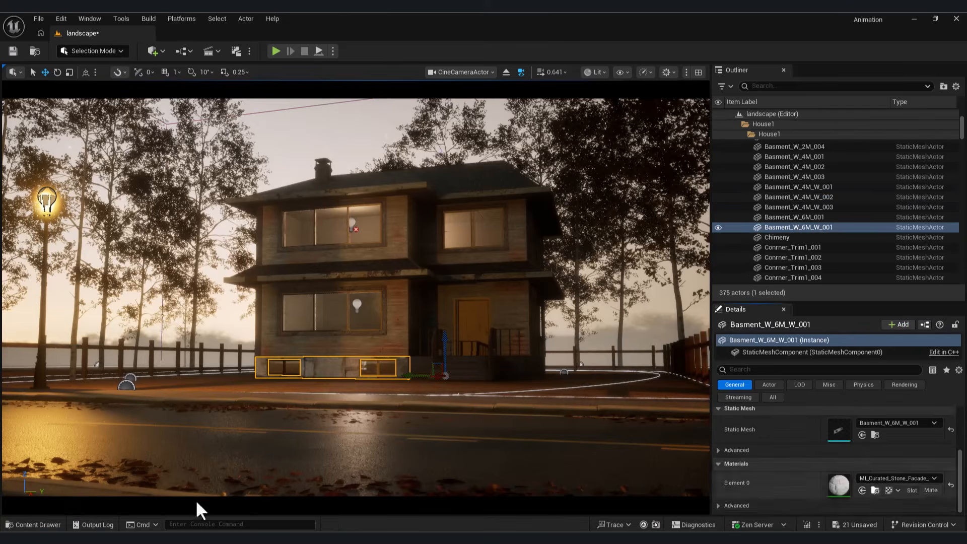
# Step: Override Tiling/Offset in the MI_Curated_Stone_Facade instance with Tiling X and Tiling Y of 2, and put its editor away
pyautogui.hotkey('ctrl', 'space')
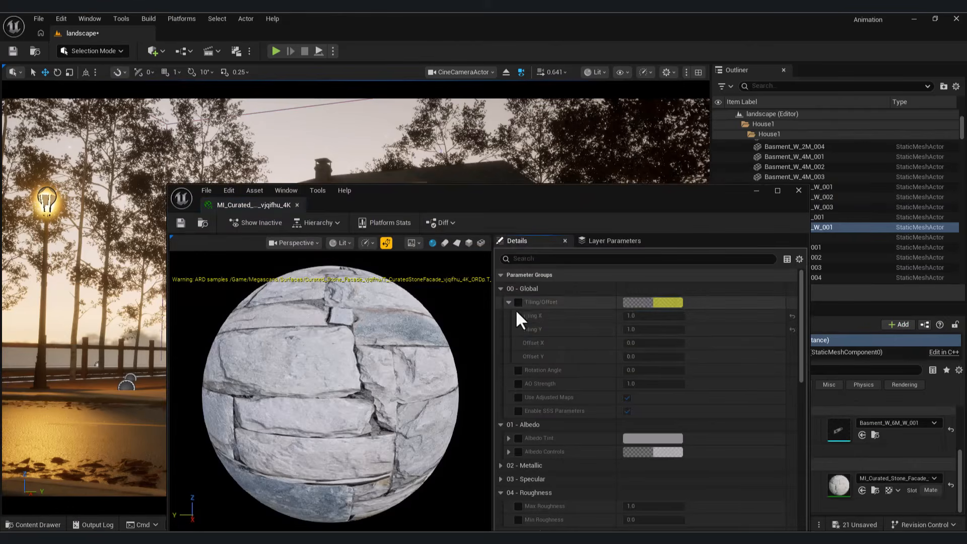
pyautogui.click(517, 303)
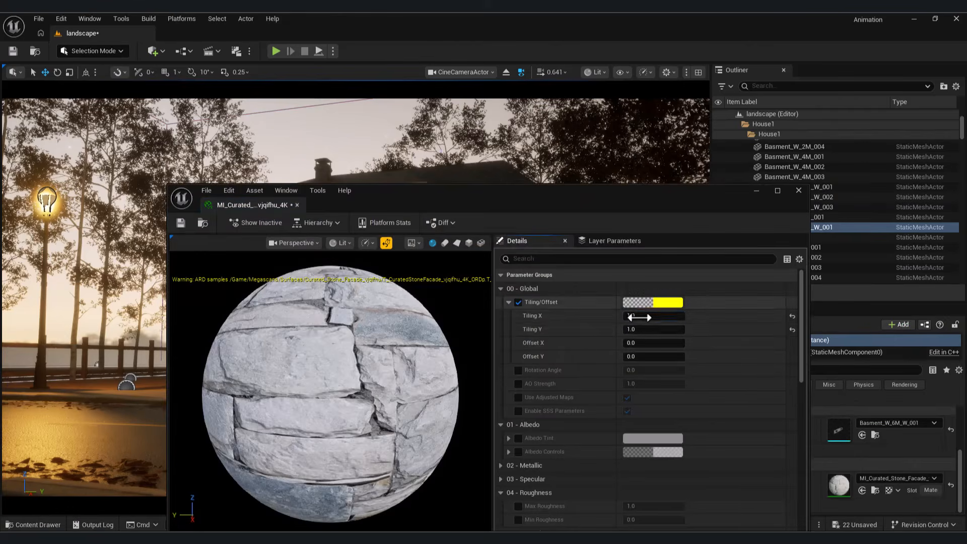
pyautogui.click(638, 316)
pyautogui.write('2')
pyautogui.click(648, 329)
pyautogui.write('2')
pyautogui.click(647, 315)
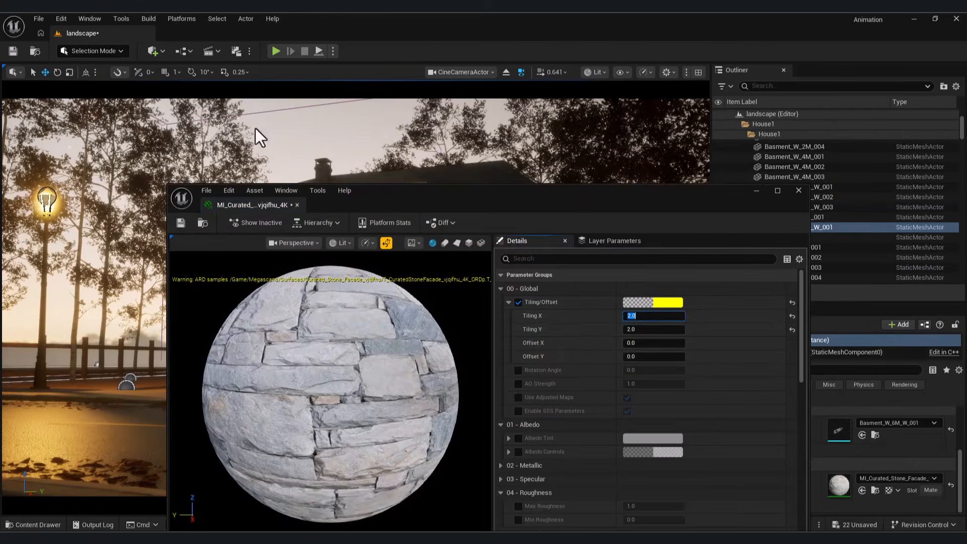
pyautogui.click(153, 51)
pyautogui.moveTo(533, 193); pyautogui.dragTo(672, 195)
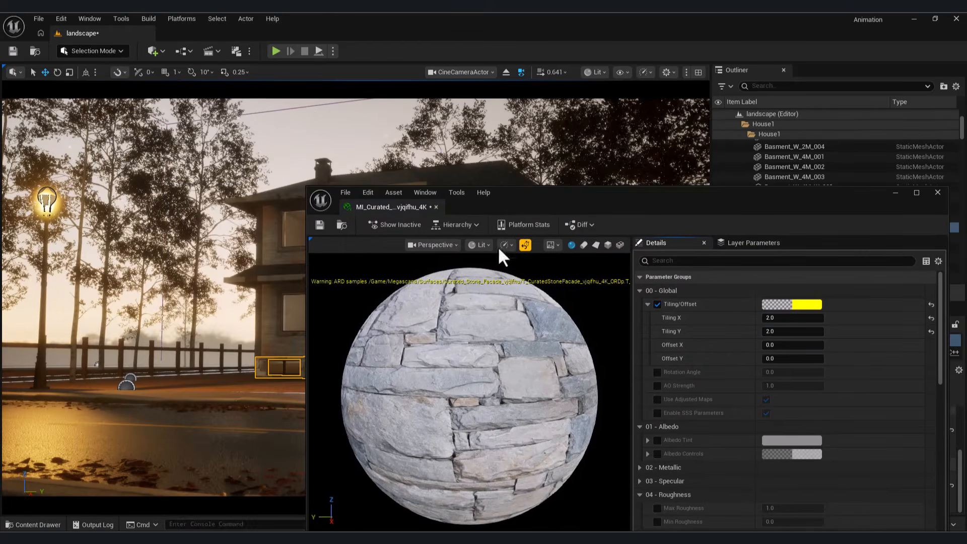
pyautogui.click(892, 193)
# Step: Assign the MI_Curated_Stone_Facade material instance to the Basment_W_4M_001 wall beside the entrance
pyautogui.click(518, 374)
pyautogui.click(523, 371)
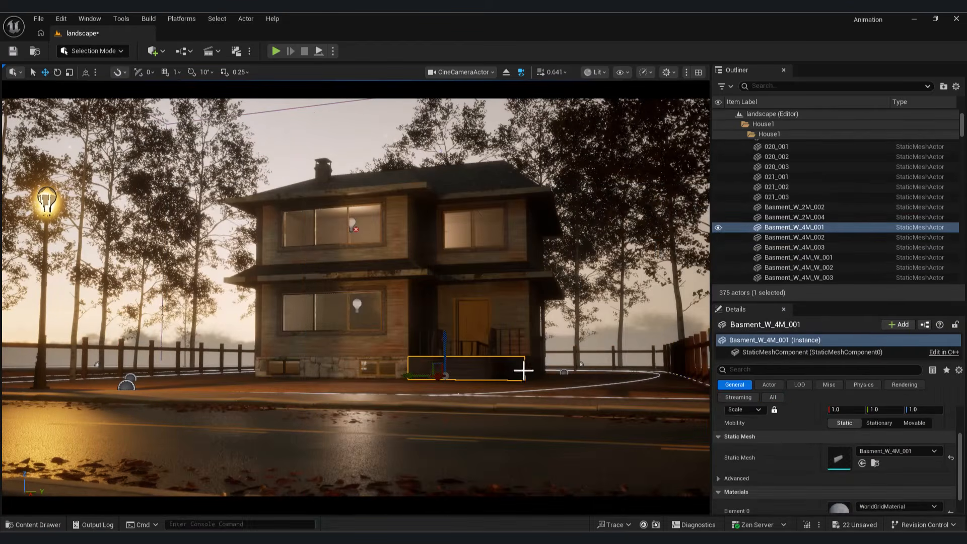
pyautogui.moveTo(530, 536)
pyautogui.scroll(1, 920, 499)
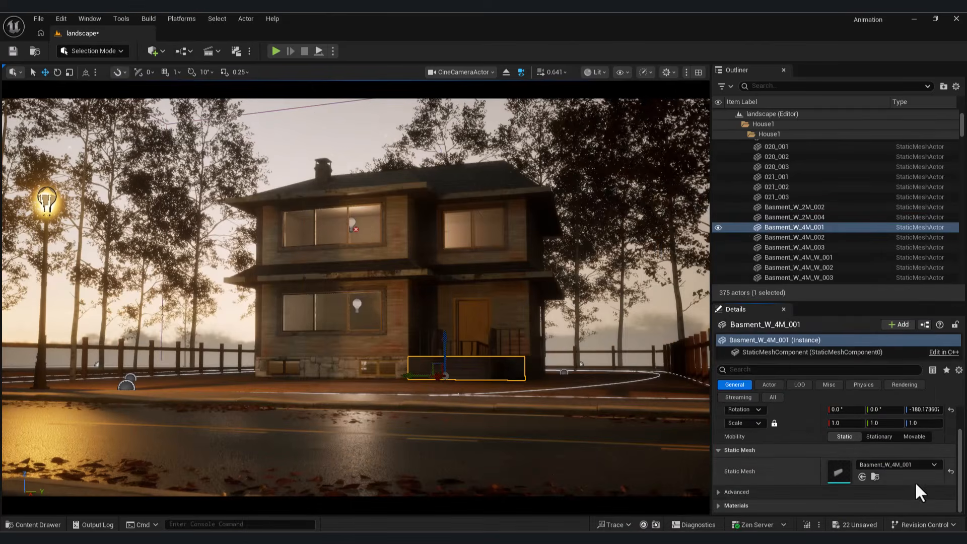
pyautogui.click(875, 504)
pyautogui.scroll(-1, 864, 501)
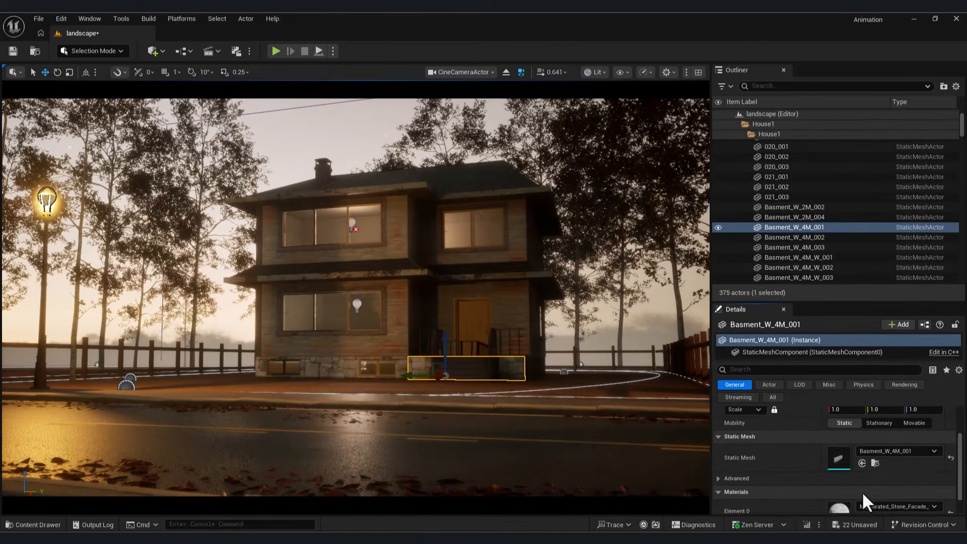
pyautogui.click(597, 476)
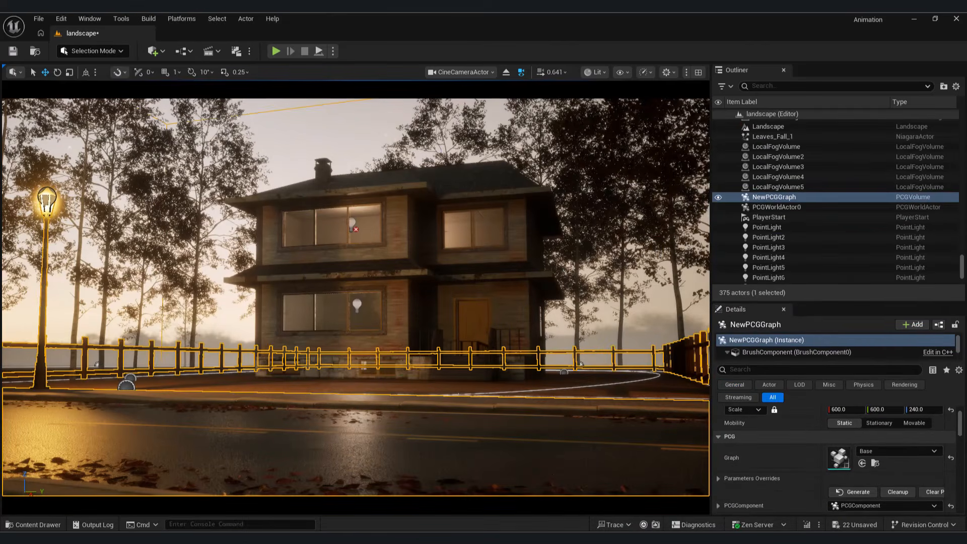
pyautogui.click(322, 132)
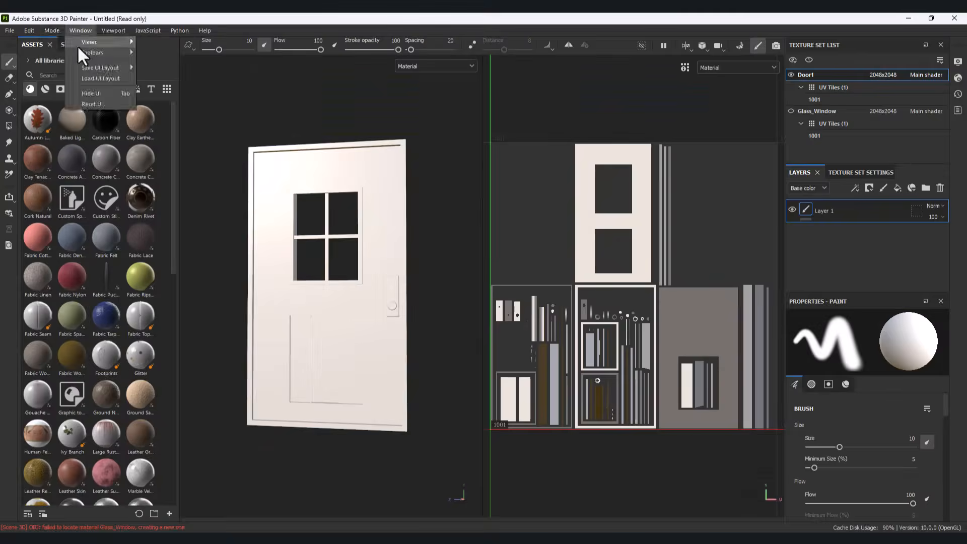
# Step: Switch to Substance 3D Painter, bake the mesh maps for the door's selected texture sets and return to painting mode
pyautogui.click(77, 44)
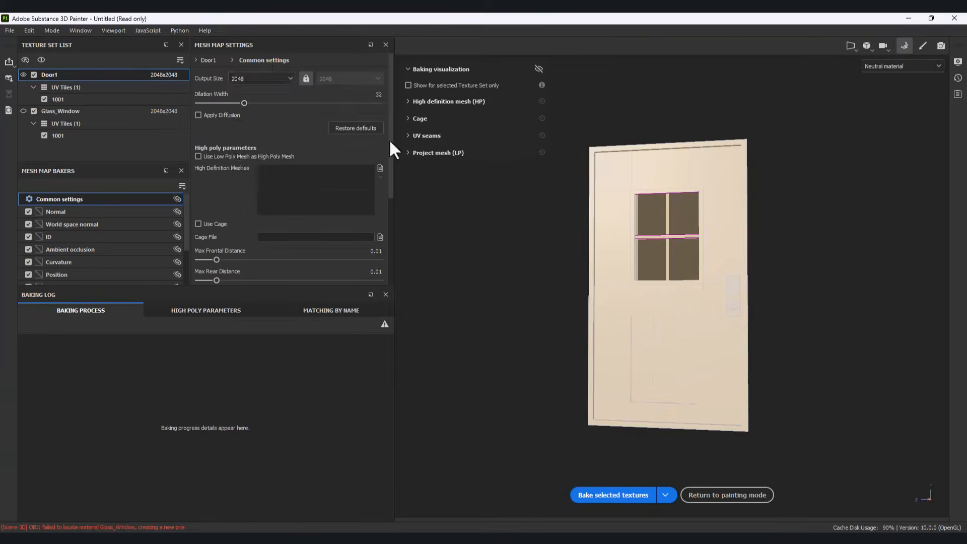
pyautogui.click(283, 162)
pyautogui.scroll(-2, 299, 261)
pyautogui.click(621, 495)
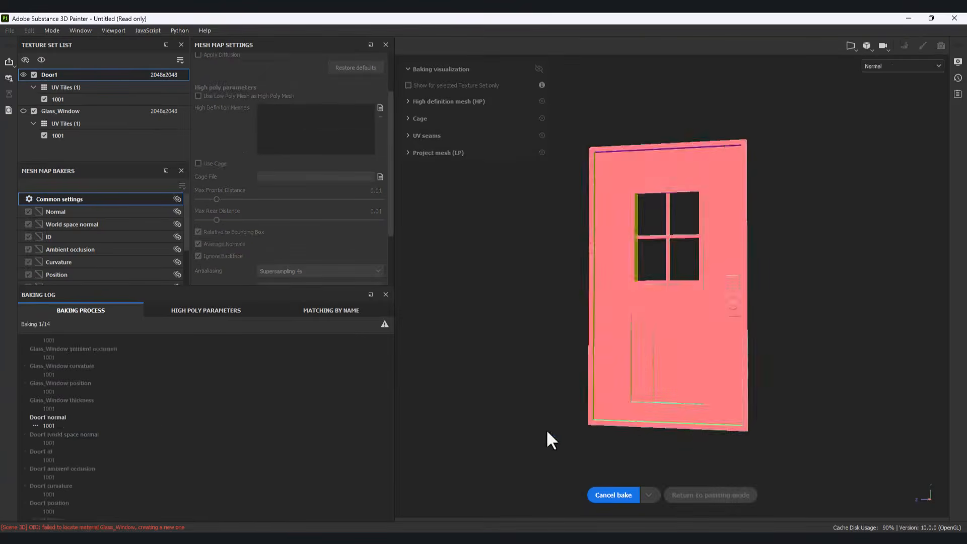
pyautogui.click(698, 495)
# Step: Apply the Wood Plain material to the door as a fill layer with a tiling of 4
pyautogui.moveTo(140, 406); pyautogui.dragTo(352, 311)
pyautogui.click(861, 426)
pyautogui.write('4')
pyautogui.press('Return')
pyautogui.scroll(-3, 400, 390)
pyautogui.keyDown('alt'); pyautogui.moveTo(347, 383); pyautogui.dragTo(327, 385); pyautogui.keyUp('alt')
# Step: Set the Wood Roughness of the Wood Plain material to 0.21
pyautogui.scroll(3, 327, 385)
pyautogui.scroll(-8, 891, 355)
pyautogui.moveTo(853, 446); pyautogui.dragTo(832, 444)
pyautogui.scroll(-2, 801, 472)
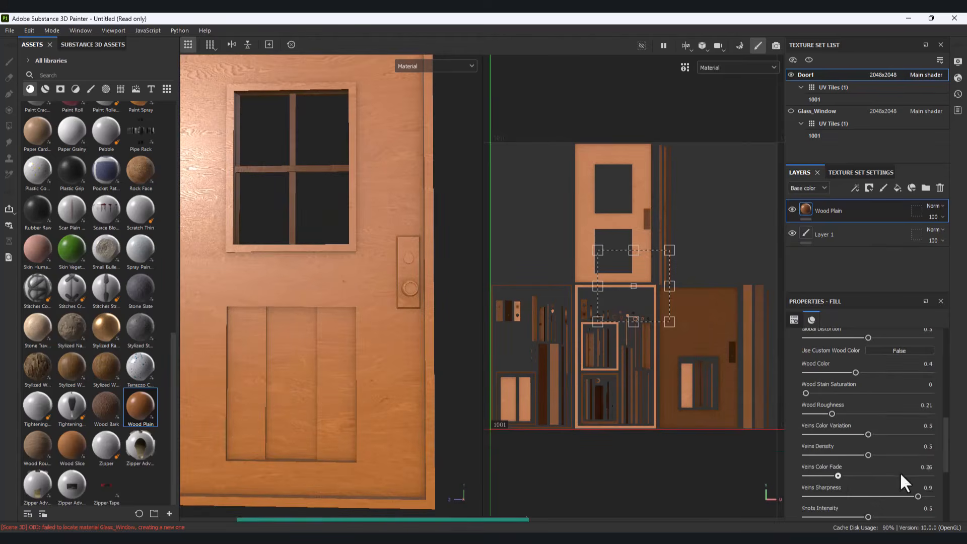
pyautogui.scroll(2, 208, 72)
pyautogui.scroll(10, 856, 448)
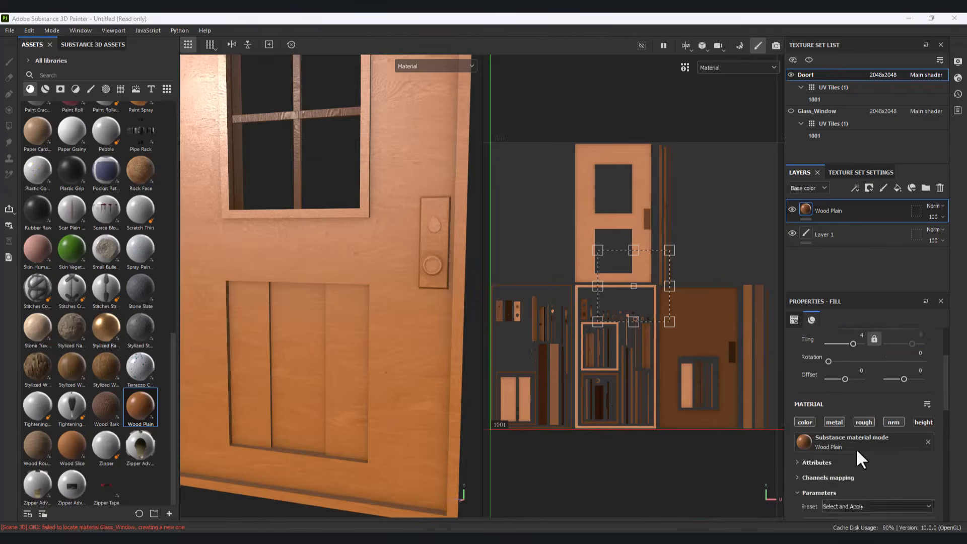
# Step: Rotate the Wood Plain texture by 90 degrees on the door
pyautogui.click(920, 416)
pyautogui.write('90')
pyautogui.press('Return')
pyautogui.scroll(-4, 369, 313)
pyautogui.keyDown('alt'); pyautogui.moveTo(369, 312); pyautogui.dragTo(369, 389, button='middle'); pyautogui.keyUp('alt')
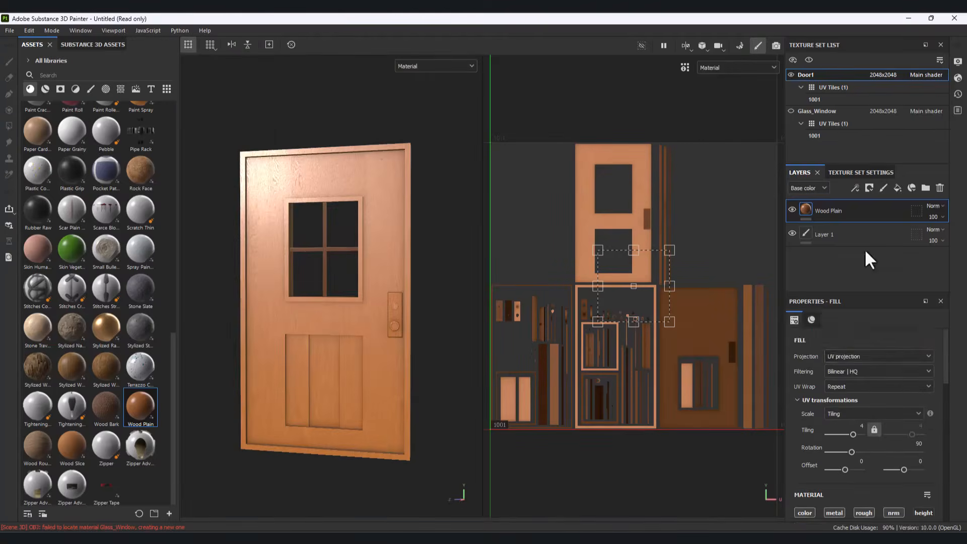
# Step: Add a fill layer above Wood Plain with a black mask driven by the Dirt generator
pyautogui.click(897, 187)
pyautogui.click(869, 188)
pyautogui.click(879, 213)
pyautogui.click(855, 188)
pyautogui.click(875, 201)
pyautogui.click(867, 345)
pyautogui.click(836, 410)
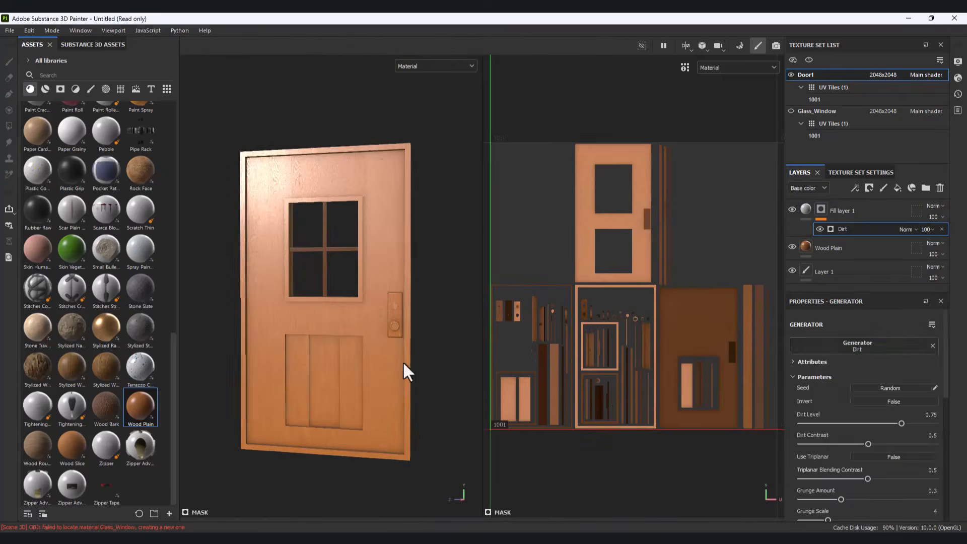
# Step: Set the dirt fill layer's base color to the muted brown 5F503F
pyautogui.click(805, 209)
pyautogui.click(836, 437)
pyautogui.moveTo(722, 451); pyautogui.dragTo(673, 459)
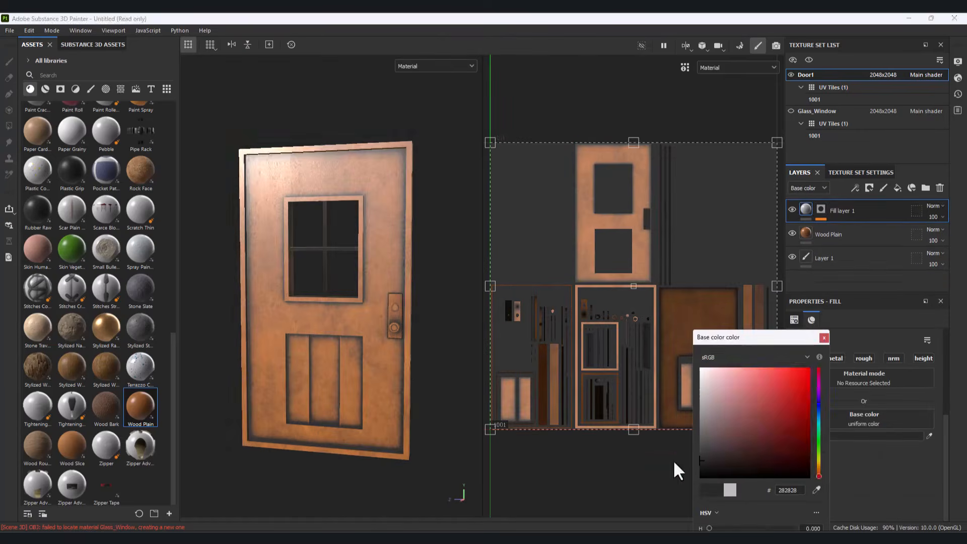
pyautogui.click(819, 465)
pyautogui.moveTo(821, 466); pyautogui.dragTo(819, 469)
pyautogui.click(737, 436)
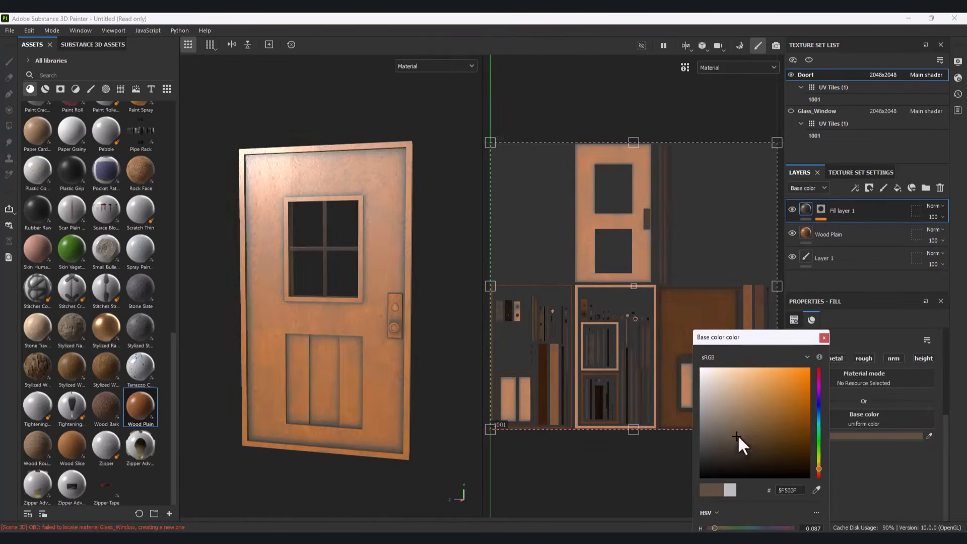
# Step: Lower the Dirt Level of the Dirt generator in the fill layer's mask
pyautogui.moveTo(332, 334)
pyautogui.keyDown('alt'); pyautogui.mouseDown()
pyautogui.moveTo(319, 340)
pyautogui.moveTo(350, 339)
pyautogui.mouseUp(); pyautogui.keyUp('alt')
pyautogui.click(823, 211)
pyautogui.click(851, 229)
pyautogui.moveTo(895, 423); pyautogui.dragTo(874, 423)
pyautogui.moveTo(364, 331)
pyautogui.keyDown('alt'); pyautogui.mouseDown()
pyautogui.moveTo(384, 326)
pyautogui.moveTo(353, 336)
pyautogui.moveTo(367, 333)
pyautogui.mouseUp(); pyautogui.keyUp('alt')
pyautogui.scroll(3, 367, 333)
# Step: Group the dirt fill layer and Wood Plain in a folder, and give the folder a black mask with a Paint effect
pyautogui.click(926, 188)
pyautogui.click(839, 235)
pyautogui.keyDown('shift'); pyautogui.click(836, 270); pyautogui.keyUp('shift')
pyautogui.moveTo(836, 271); pyautogui.dragTo(843, 207)
pyautogui.click(869, 188)
pyautogui.click(888, 210)
pyautogui.click(854, 188)
# Step: Reveal the wood folder on the door body and frame with Polygon Fill, leaving out the handle, and return to the Paint tool
pyautogui.click(9, 126)
pyautogui.click(220, 45)
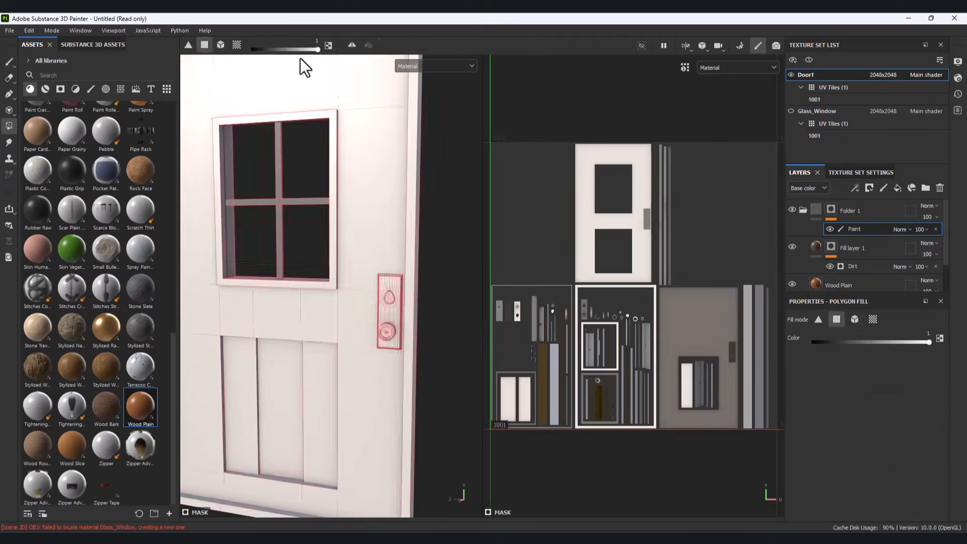
pyautogui.moveTo(453, 210); pyautogui.dragTo(299, 173)
pyautogui.scroll(-4, 312, 202)
pyautogui.moveTo(373, 444); pyautogui.dragTo(260, 239)
pyautogui.click(9, 62)
pyautogui.scroll(5, 393, 232)
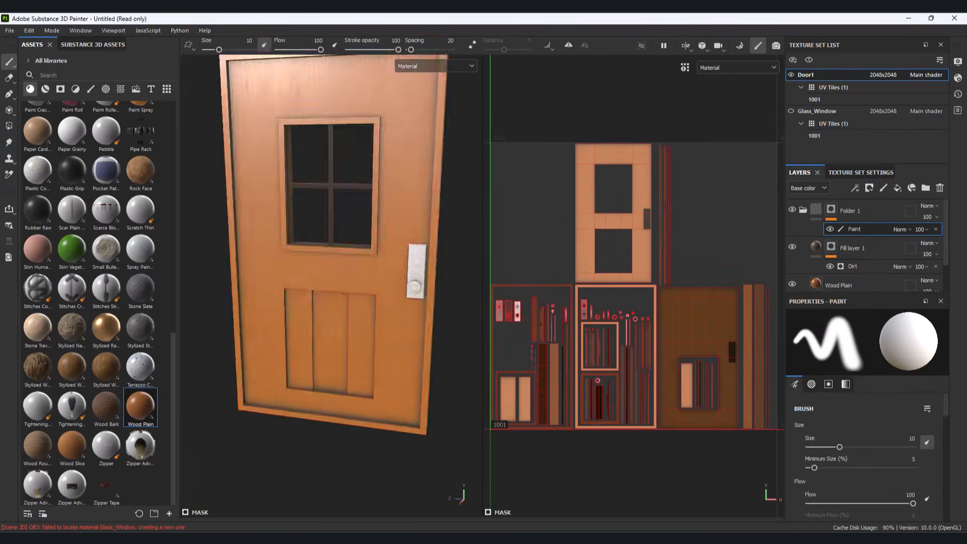
# Step: Try the brushed metal and polished metal materials on the door handle, and undo both
pyautogui.keyDown('alt'); pyautogui.moveTo(403, 251); pyautogui.dragTo(332, 246, button='middle'); pyautogui.keyUp('alt')
pyautogui.scroll(8, 114, 297)
pyautogui.scroll(-4, 116, 294)
pyautogui.moveTo(71, 222); pyautogui.dragTo(380, 258)
pyautogui.keyDown('alt'); pyautogui.moveTo(342, 302); pyautogui.dragTo(279, 310); pyautogui.keyUp('alt')
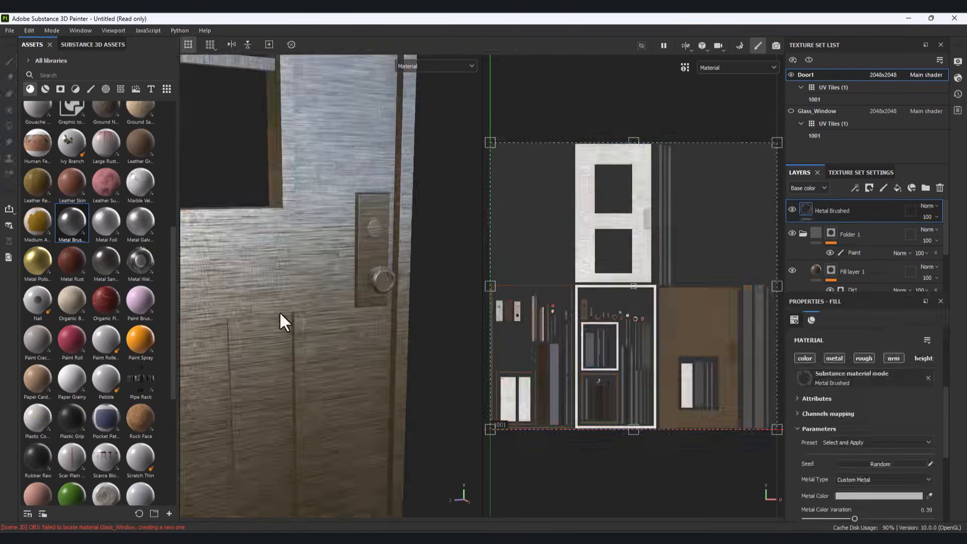
pyautogui.hotkey('ctrl', 'z')
pyautogui.moveTo(38, 261); pyautogui.dragTo(383, 274)
pyautogui.keyDown('alt'); pyautogui.moveTo(362, 312); pyautogui.dragTo(334, 324); pyautogui.keyUp('alt')
pyautogui.hotkey('ctrl', 'z')
# Step: Add the Copper Worn smart material to the door and give it a black mask with a Paint effect
pyautogui.scroll(6, 111, 374)
pyautogui.scroll(-6, 111, 374)
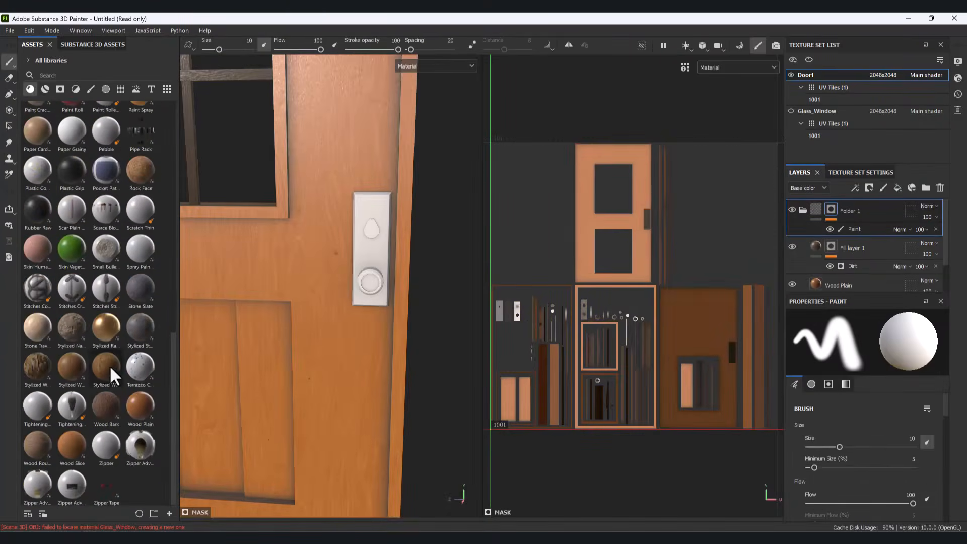
pyautogui.scroll(10, 115, 281)
pyautogui.moveTo(141, 201); pyautogui.dragTo(366, 299)
pyautogui.click(869, 188)
pyautogui.click(881, 214)
pyautogui.click(855, 188)
pyautogui.click(871, 214)
# Step: Reveal Copper Worn on the handle plate, keyhole cover and knob by filling their mesh parts with Polygon Fill in the mask
pyautogui.click(9, 126)
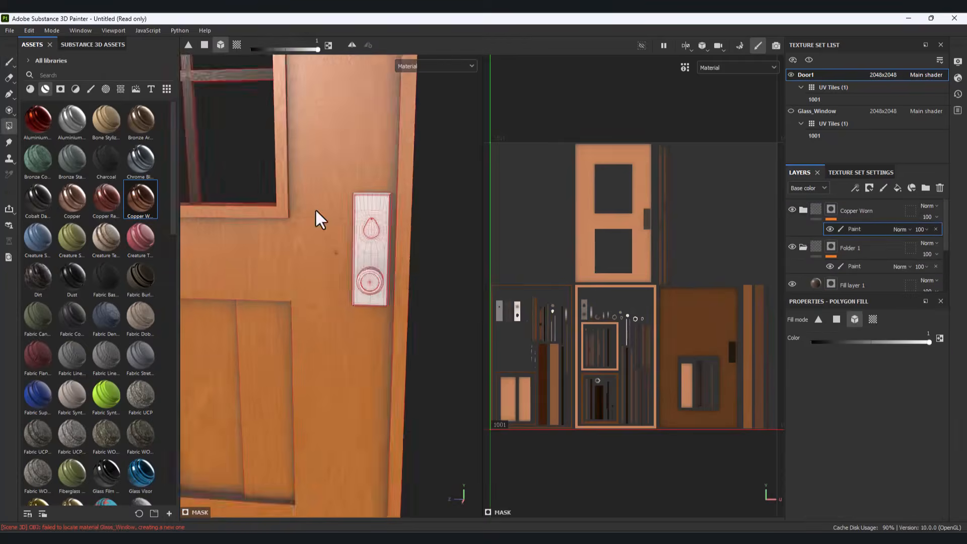
pyautogui.click(363, 217)
pyautogui.scroll(6, 373, 232)
pyautogui.click(375, 233)
pyautogui.moveTo(382, 234)
pyautogui.keyDown('alt'); pyautogui.mouseDown()
pyautogui.moveTo(358, 348)
pyautogui.moveTo(366, 342)
pyautogui.moveTo(363, 376)
pyautogui.moveTo(443, 370)
pyautogui.mouseUp(); pyautogui.keyUp('alt')
pyautogui.scroll(-6, 372, 250)
pyautogui.click(367, 343)
pyautogui.click(363, 376)
pyautogui.click(331, 354)
pyautogui.click(11, 62)
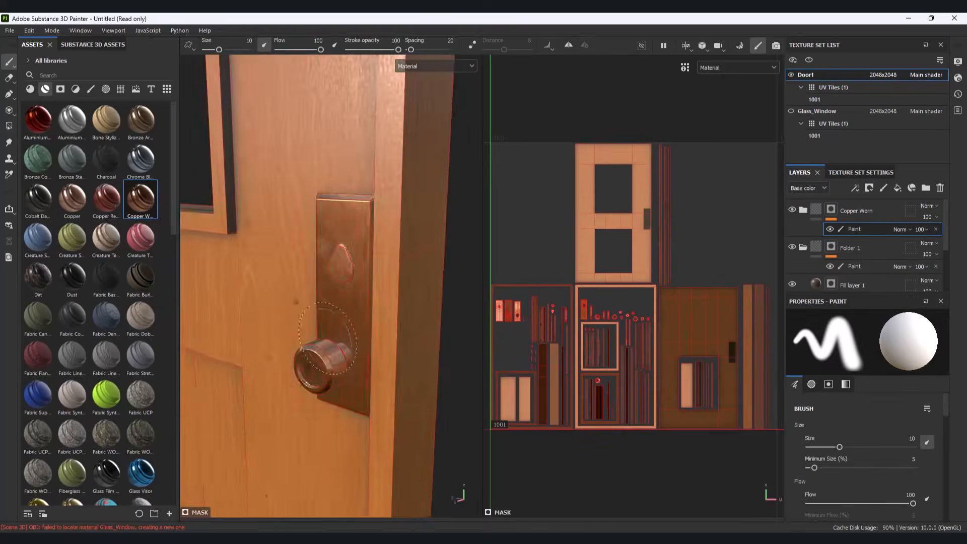
pyautogui.scroll(-6, 347, 353)
pyautogui.keyDown('alt'); pyautogui.moveTo(383, 364); pyautogui.dragTo(337, 367); pyautogui.keyUp('alt')
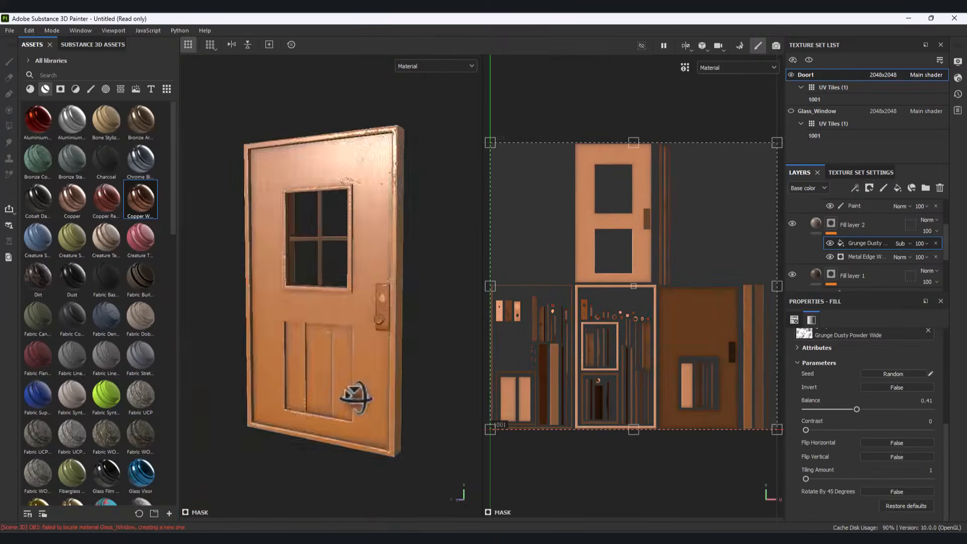
# Step: Inspect the finished door and open the export of its textures
pyautogui.keyDown('alt'); pyautogui.moveTo(201, 385); pyautogui.dragTo(391, 394); pyautogui.keyUp('alt')
pyautogui.keyDown('alt'); pyautogui.moveTo(222, 143); pyautogui.dragTo(193, 63); pyautogui.keyUp('alt')
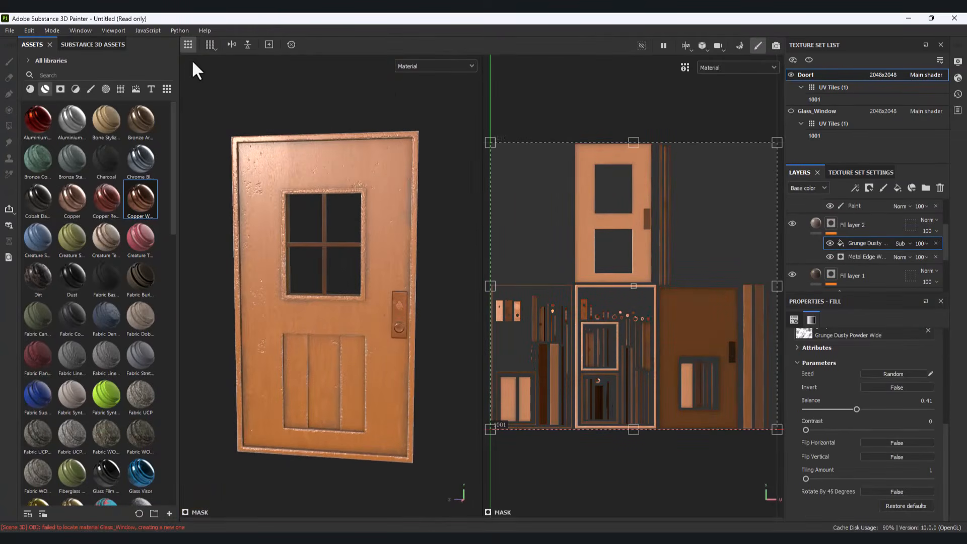
pyautogui.click(10, 31)
pyautogui.click(43, 178)
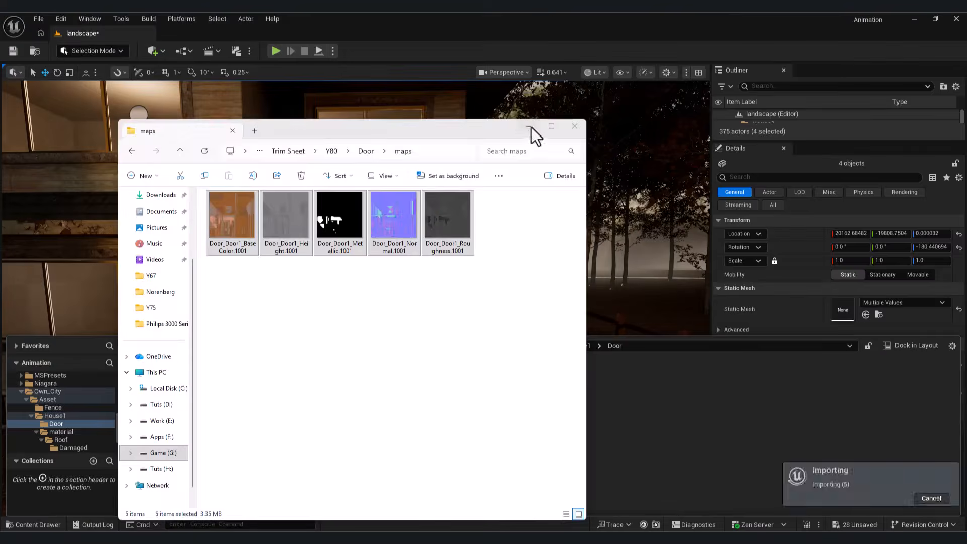
# Step: In Unreal Engine, open the Door1 material and connect the Door_Door1_BaseColor and Door_Door1_Normal textures to Base Color and Normal
pyautogui.click(531, 127)
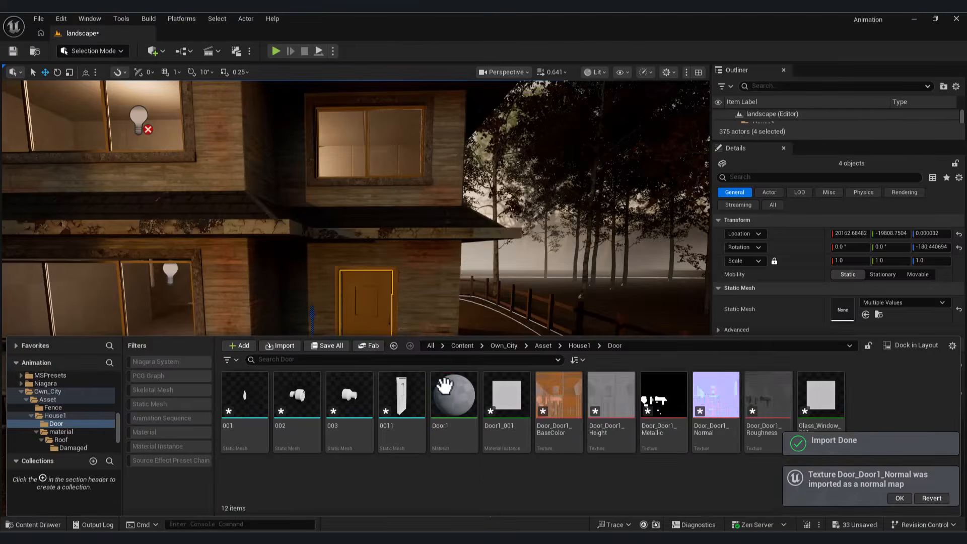
pyautogui.doubleClick(453, 395)
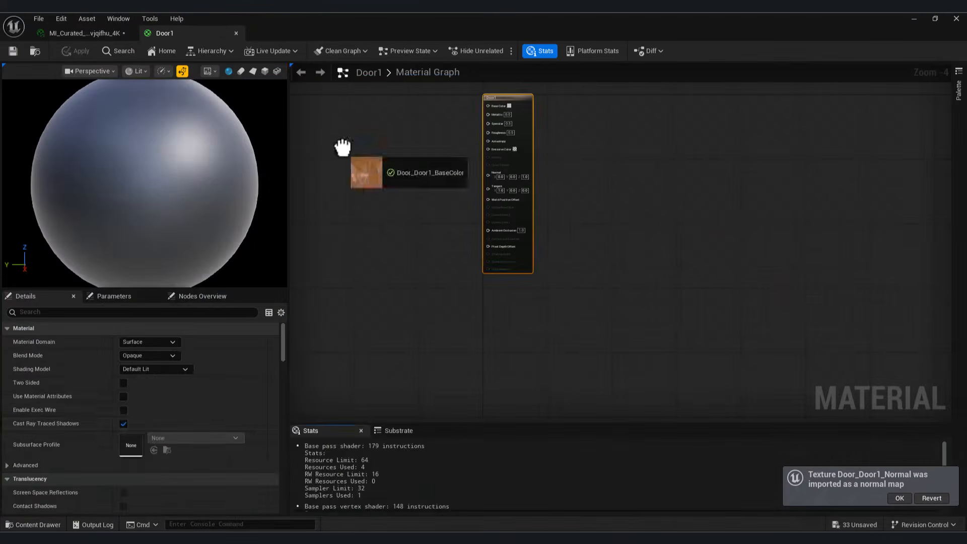
pyautogui.moveTo(342, 147); pyautogui.dragTo(342, 148)
pyautogui.moveTo(389, 157); pyautogui.dragTo(502, 105)
pyautogui.hotkey('ctrl', 'space')
pyautogui.moveTo(714, 406); pyautogui.dragTo(490, 177)
# Step: Add the Door_Door1_Roughness and Door_Door1_Metallic textures to the graph and connect them to Roughness and Metallic
pyautogui.hotkey('ctrl', 'space')
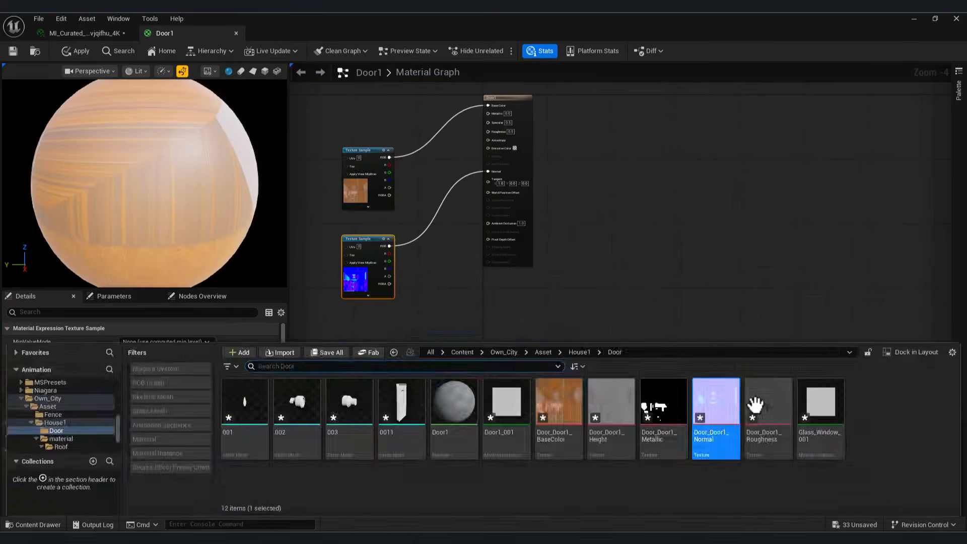
pyautogui.moveTo(753, 406); pyautogui.dragTo(327, 312)
pyautogui.moveTo(491, 126); pyautogui.dragTo(489, 131)
pyautogui.hotkey('ctrl', 'space')
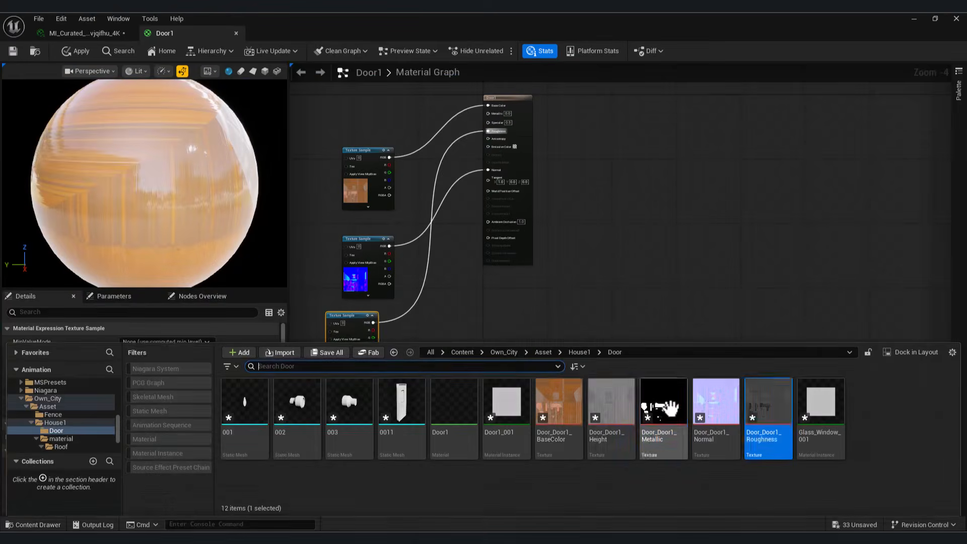
pyautogui.moveTo(766, 403); pyautogui.dragTo(488, 113)
# Step: Try adding the Door_Door1_Height texture to the material graph, and delete its node
pyautogui.moveTo(611, 410); pyautogui.dragTo(538, 327)
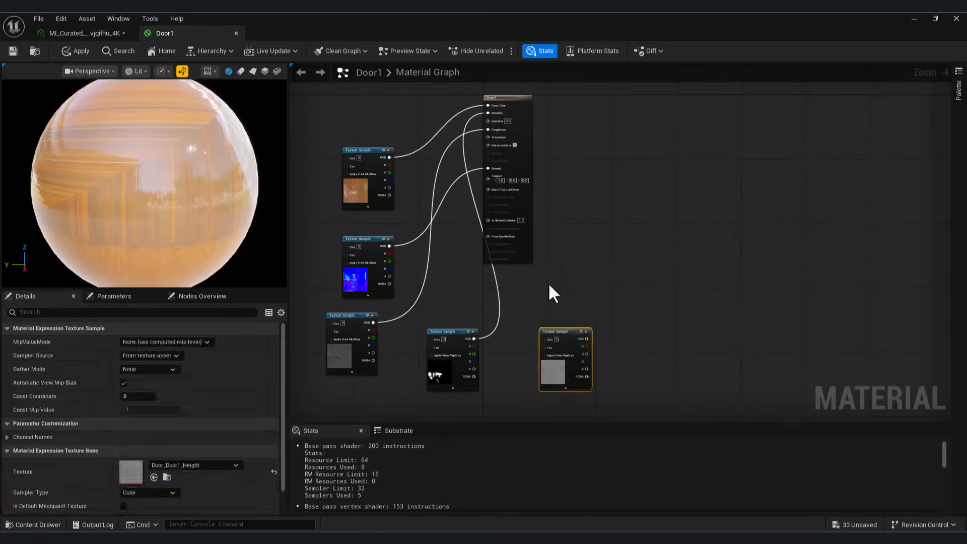
pyautogui.click(549, 285)
pyautogui.scroll(-7, 116, 447)
pyautogui.click(556, 328)
pyautogui.press('Delete')
# Step: Save the Door1 material, put its editor away and return to the house's assets in the level
pyautogui.click(14, 51)
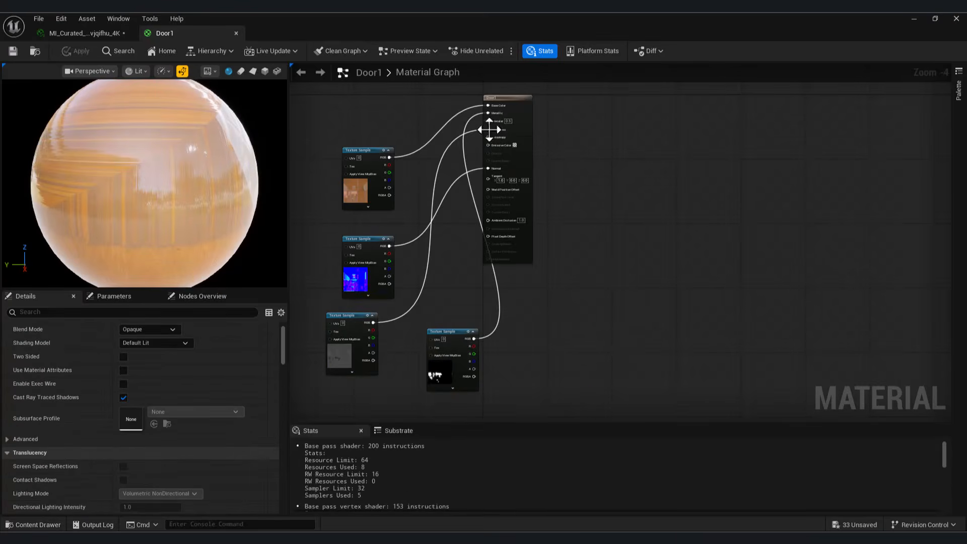
pyautogui.click(914, 18)
pyautogui.click(43, 524)
pyautogui.moveTo(609, 399); pyautogui.dragTo(865, 375)
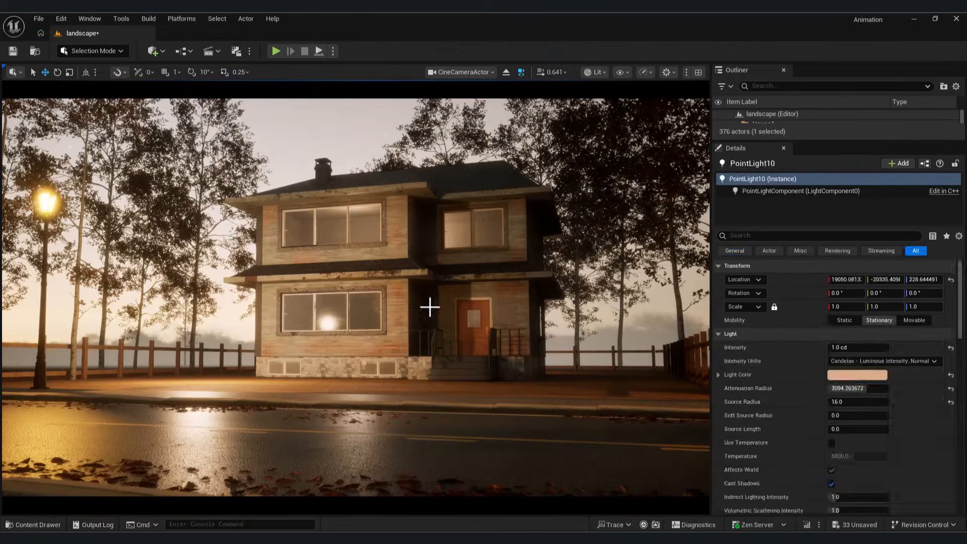
# Step: Adjust the intensity of the upper-floor PointLight7 and set the ground-floor PointLight6's intensity to 4.0 cd
pyautogui.click(473, 337)
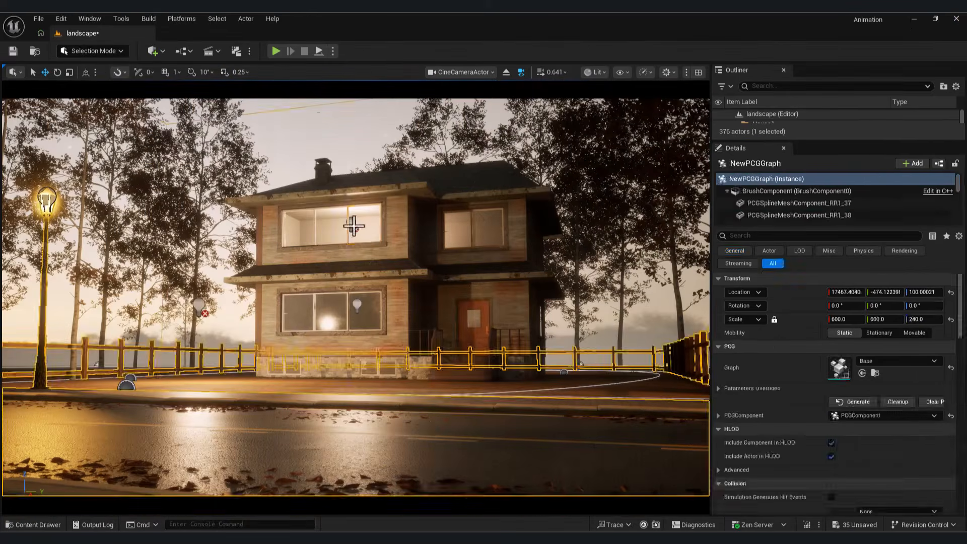
pyautogui.click(356, 225)
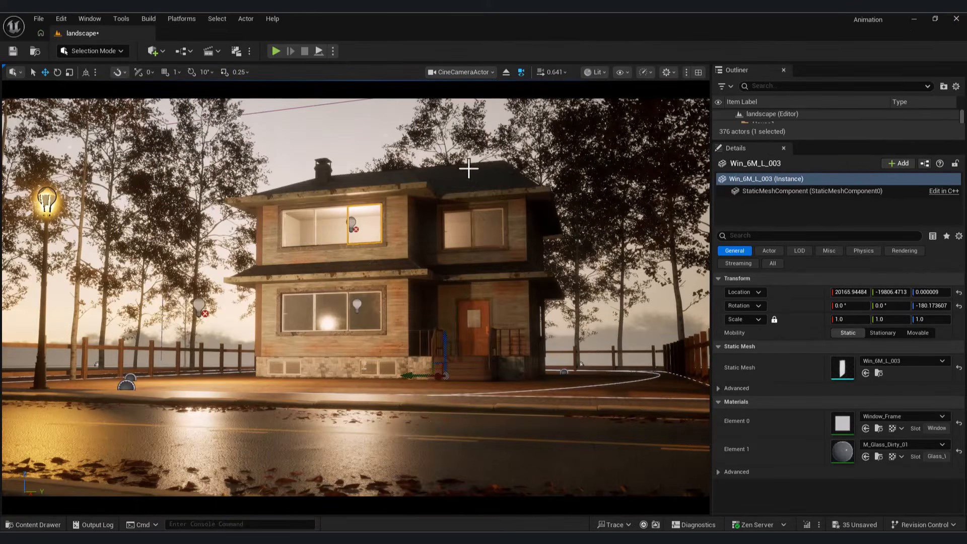
pyautogui.click(462, 72)
pyautogui.click(450, 99)
pyautogui.moveTo(451, 319); pyautogui.dragTo(353, 322, button='right')
pyautogui.click(284, 254)
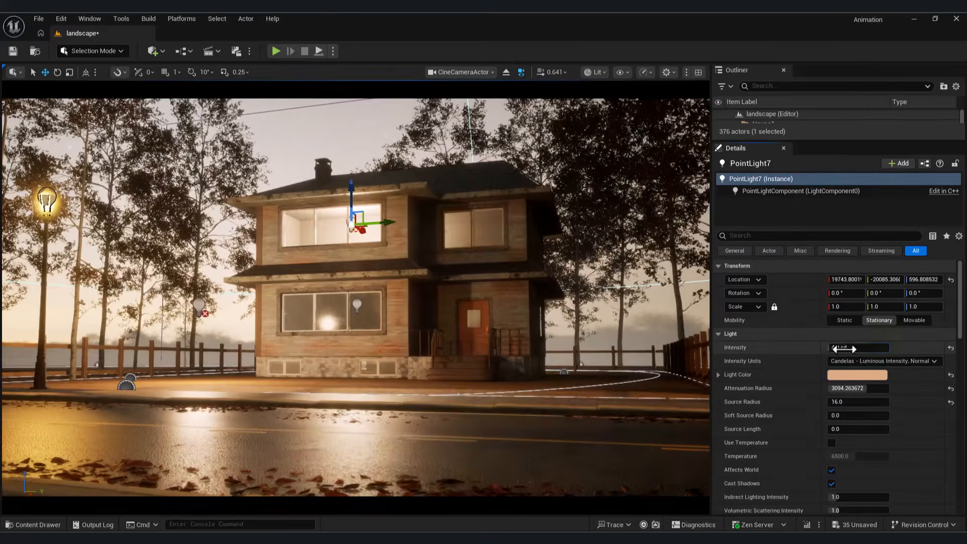
pyautogui.moveTo(851, 348); pyautogui.dragTo(856, 347)
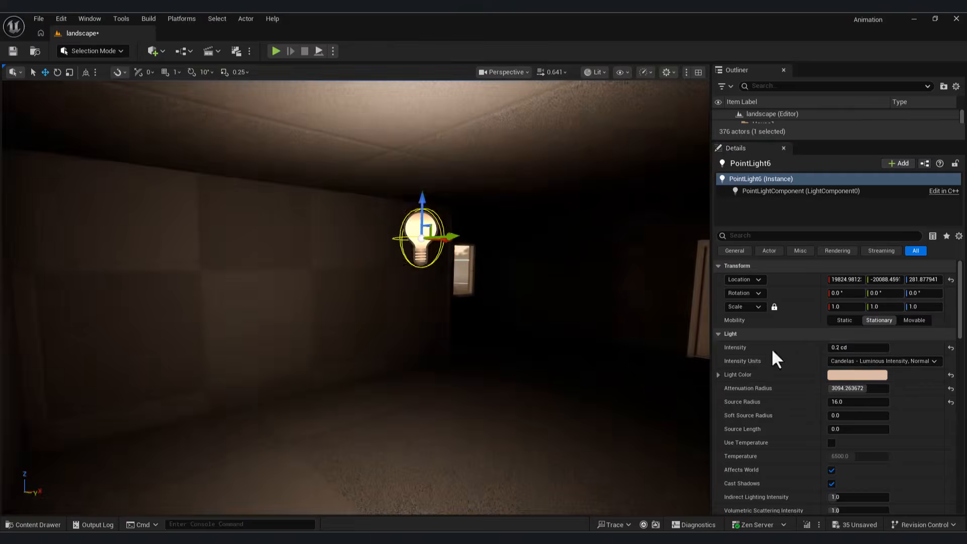
pyautogui.moveTo(858, 348); pyautogui.dragTo(851, 347)
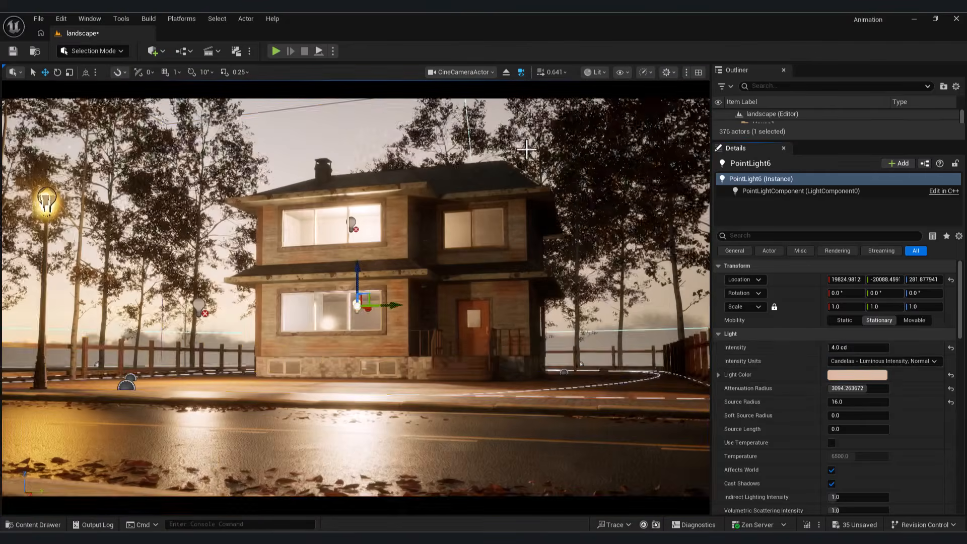
pyautogui.click(545, 452)
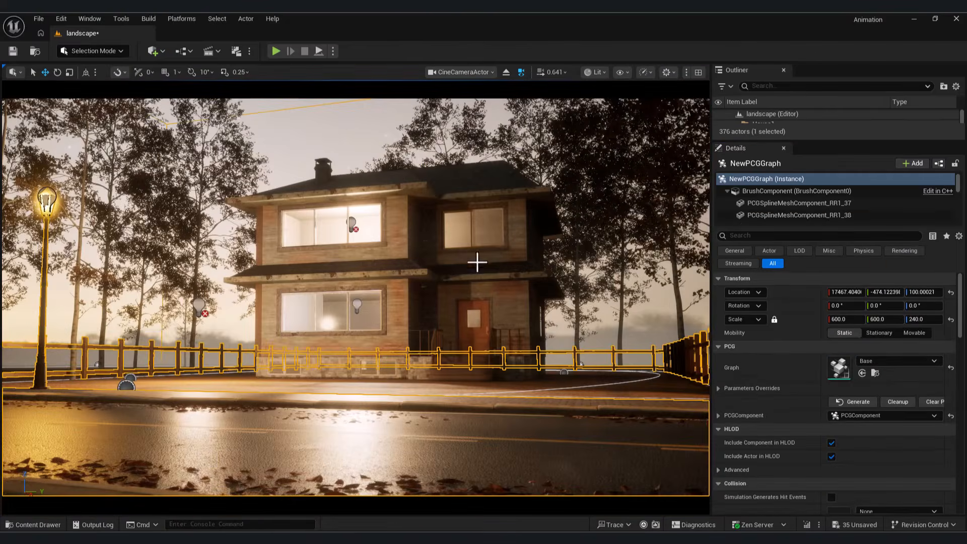
# Step: Set up vertex-color mesh painting with editor icons hidden, using black paint on the blue channel only and a brush size of 0.03
pyautogui.press('g')
pyautogui.press('g')
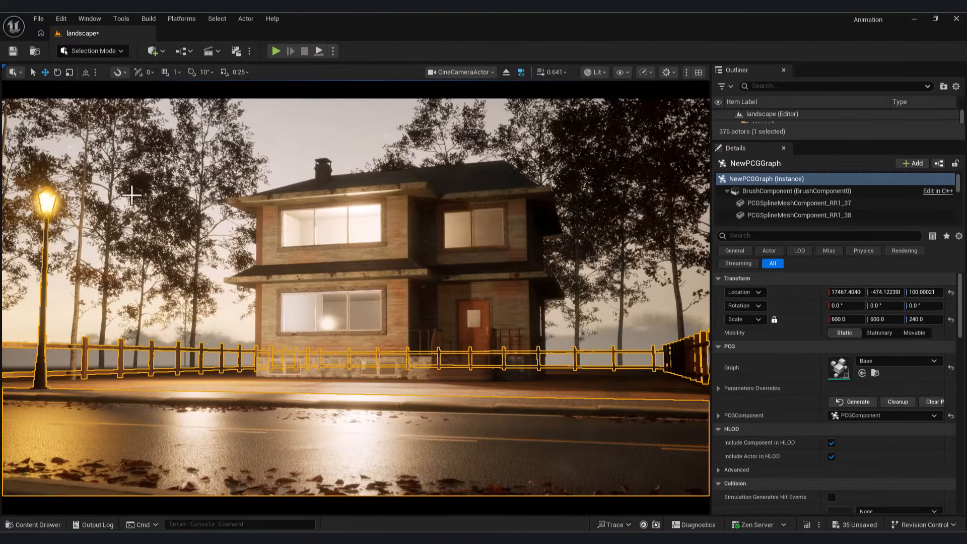
pyautogui.click(93, 51)
pyautogui.click(93, 100)
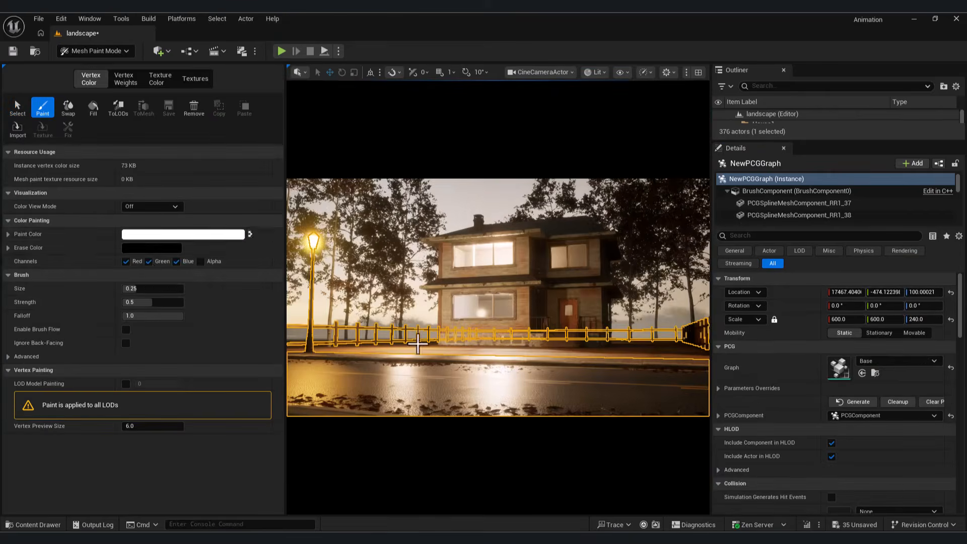
pyautogui.click(135, 262)
pyautogui.press('x')
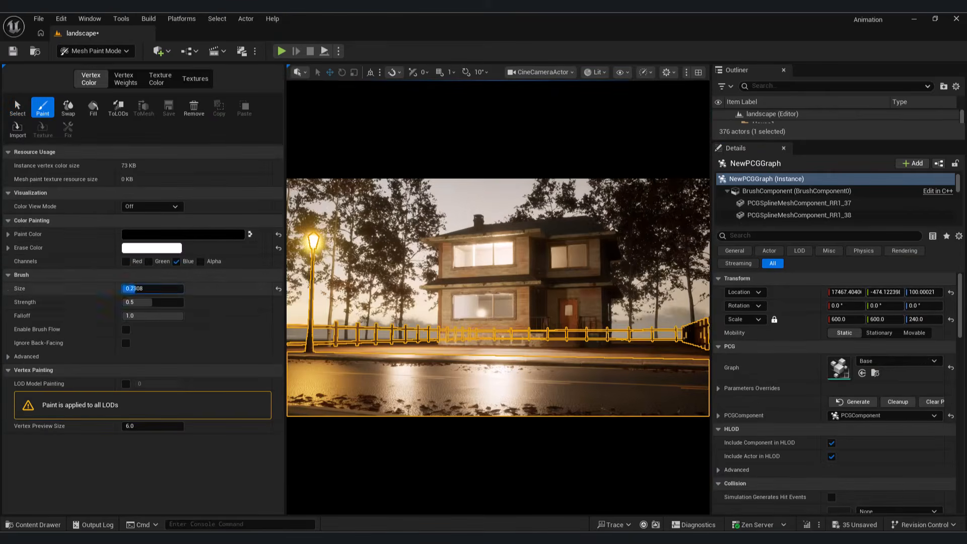
pyautogui.moveTo(161, 319); pyautogui.dragTo(127, 289)
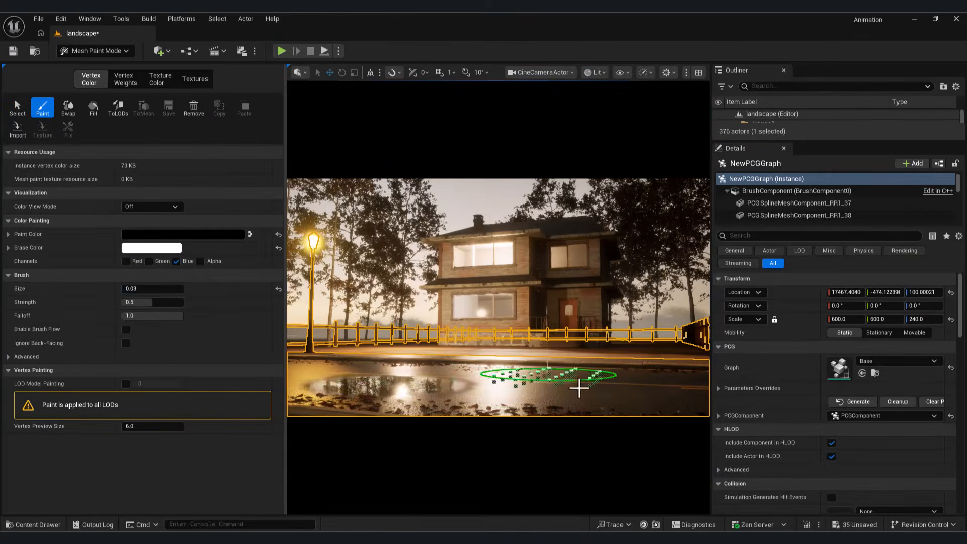
# Step: Undo the oversized stroke, paint puddles across the road with a brush size of 0.009626, and return to Selection mode
pyautogui.moveTo(285, 194); pyautogui.dragTo(128, 194)
pyautogui.hotkey('ctrl', 'z')
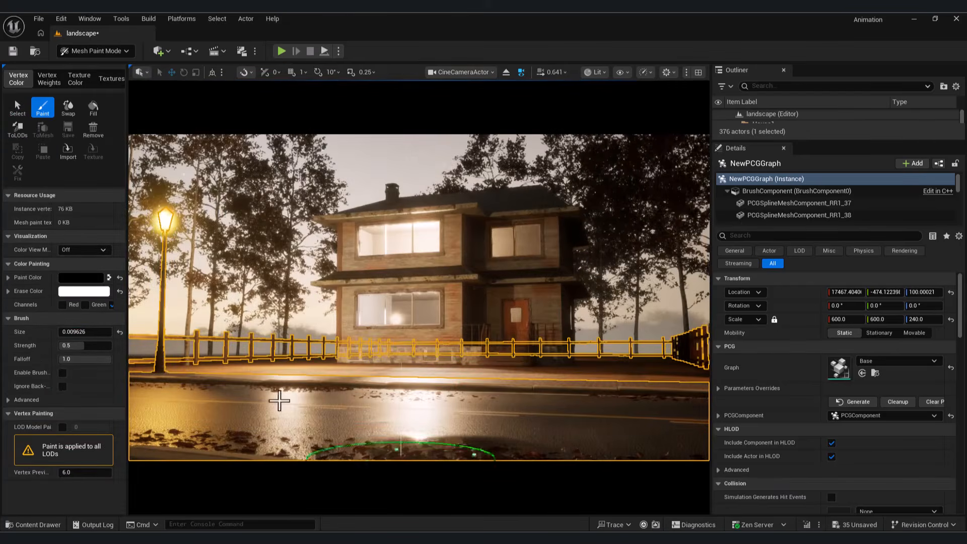
pyautogui.moveTo(692, 424)
pyautogui.mouseDown()
pyautogui.moveTo(669, 443)
pyautogui.moveTo(640, 422)
pyautogui.mouseUp()
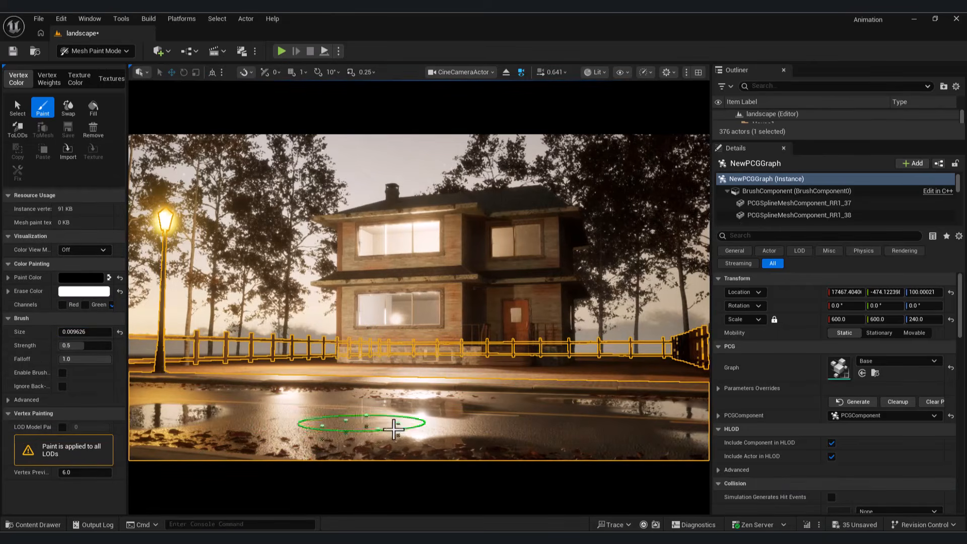
pyautogui.hotkey('shift', '1')
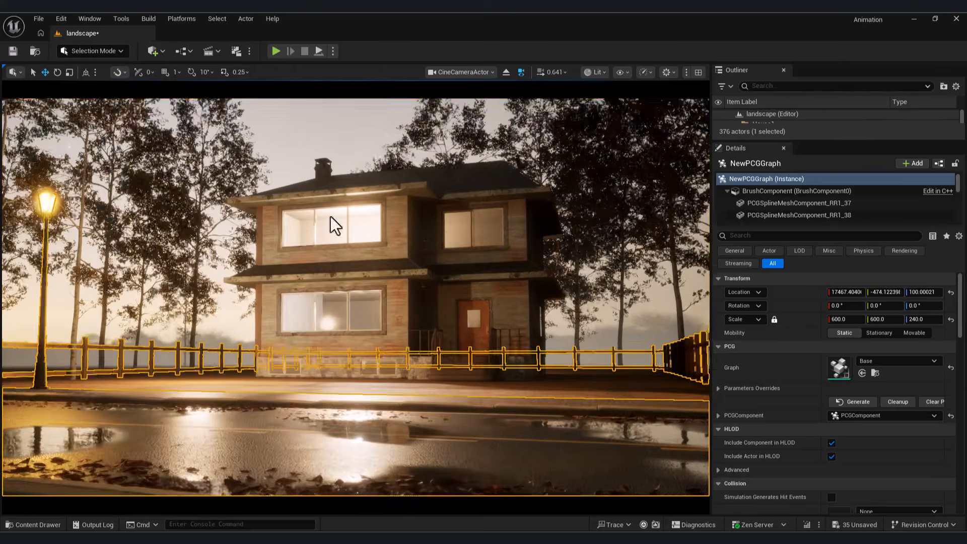
# Step: Change the forest's tree density by setting the Density Filter's lower bound to 0.7032 in the Base PCG graph, checking it in perspective and through CineCameraActor
pyautogui.click(589, 279)
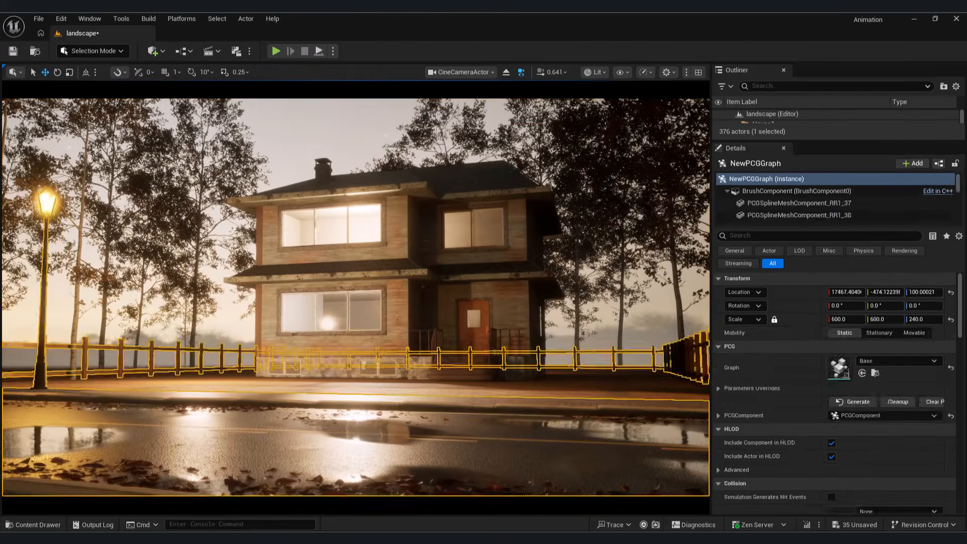
pyautogui.click(418, 296)
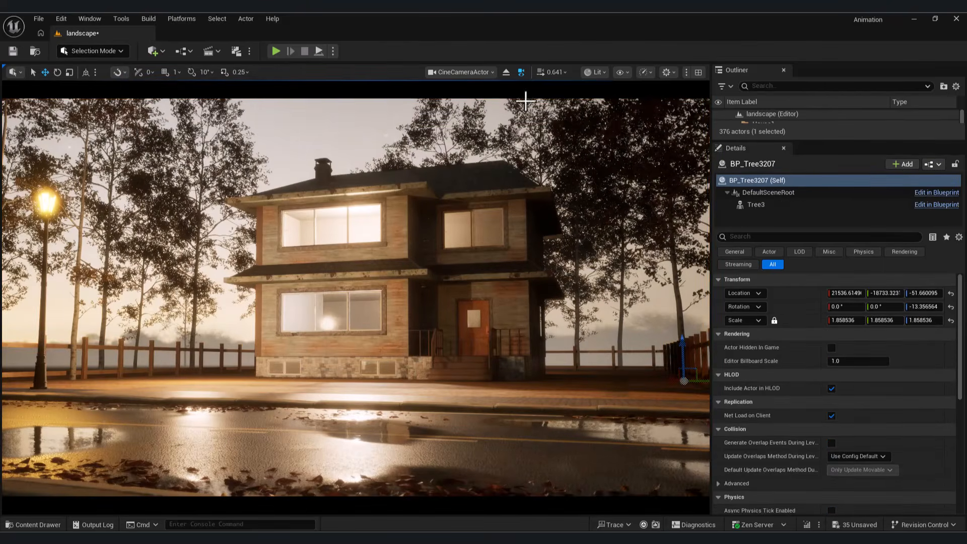
pyautogui.click(477, 74)
pyautogui.click(476, 111)
pyautogui.press('s')
pyautogui.moveTo(466, 309); pyautogui.dragTo(393, 309, button='right')
pyautogui.moveTo(253, 213); pyautogui.dragTo(289, 254, button='right')
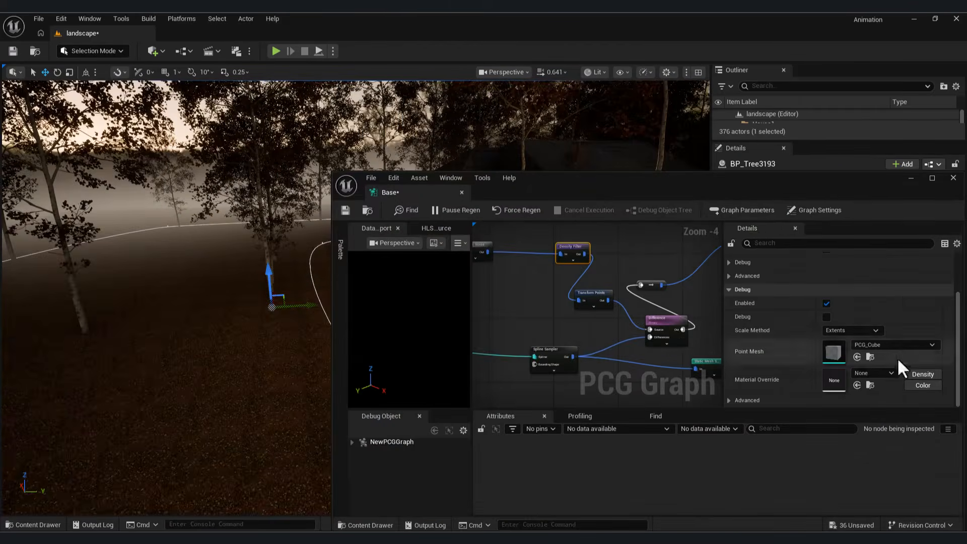
pyautogui.scroll(3, 896, 358)
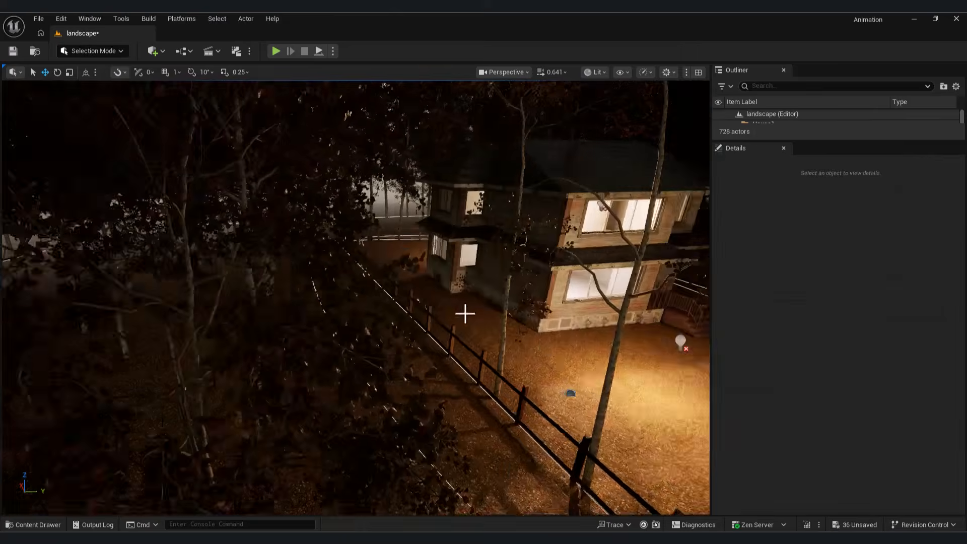
pyautogui.click(503, 72)
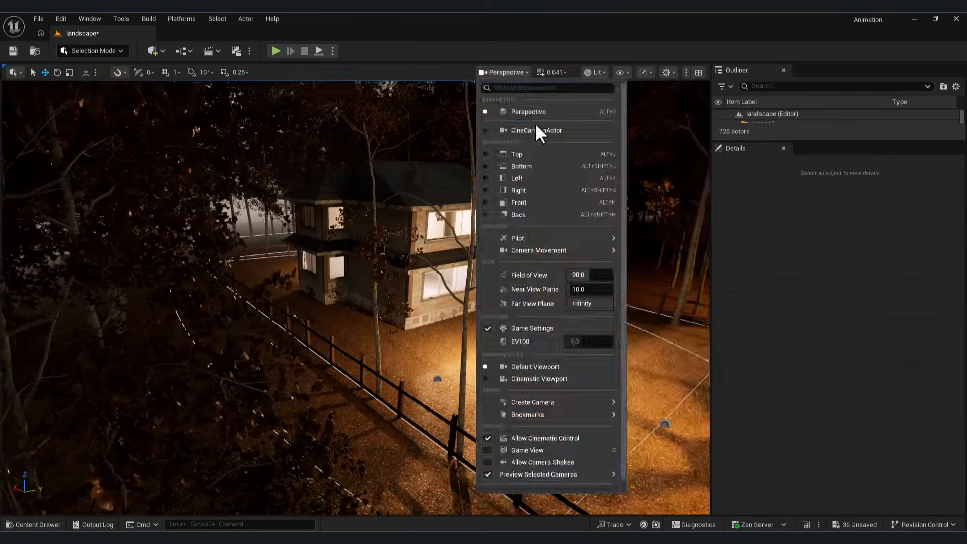
pyautogui.click(540, 130)
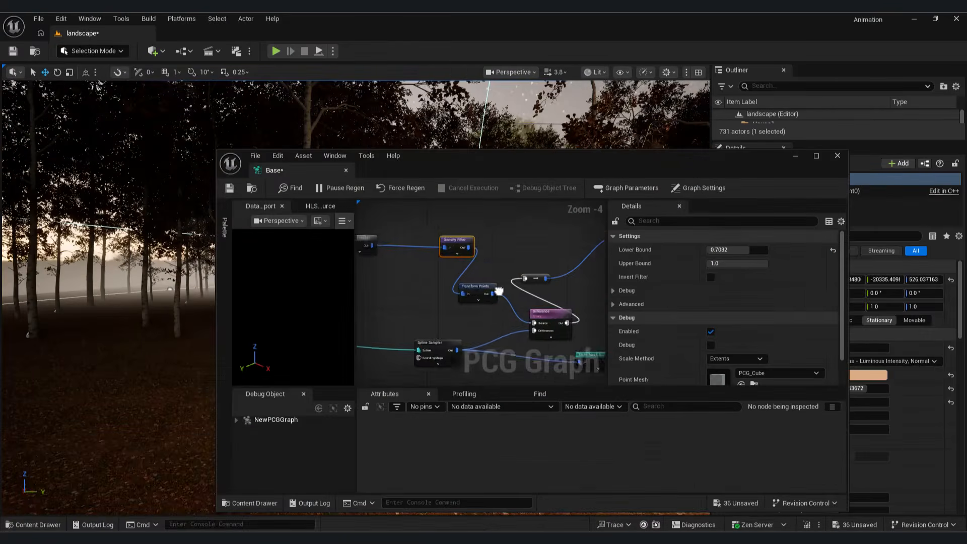
# Step: Move the Spawn Actor node and the reroute node beyond the Difference node to free space in the PCG graph
pyautogui.click(464, 285)
pyautogui.moveTo(499, 291); pyautogui.dragTo(457, 259, button='right')
pyautogui.moveTo(490, 208); pyautogui.dragTo(578, 262)
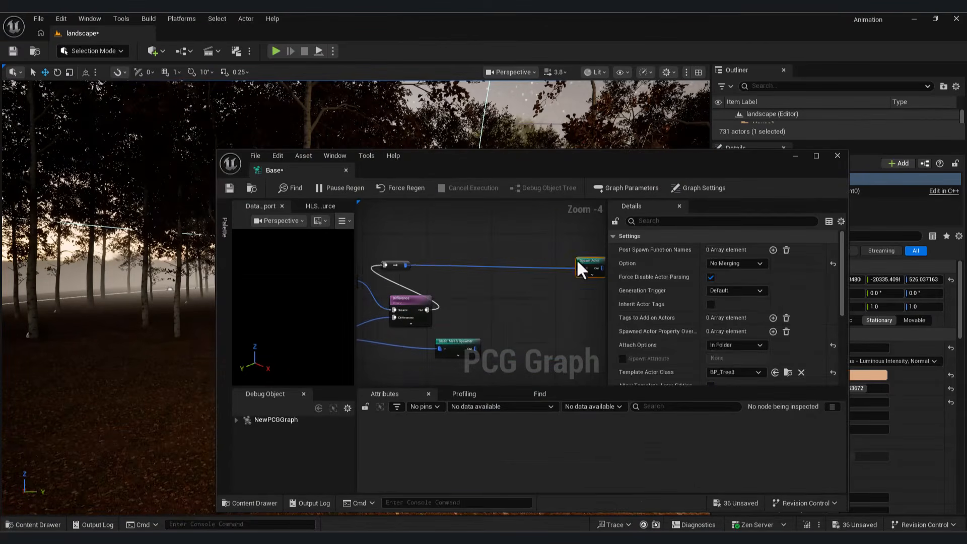
pyautogui.moveTo(397, 266); pyautogui.dragTo(489, 301)
pyautogui.rightClick(507, 291)
# Step: Add a Copy Points node fed by the Transform Points output into its Source
pyautogui.click(434, 239)
pyautogui.moveTo(434, 239); pyautogui.dragTo(538, 257, button='right')
pyautogui.moveTo(455, 299); pyautogui.dragTo(518, 243)
pyautogui.write('c')
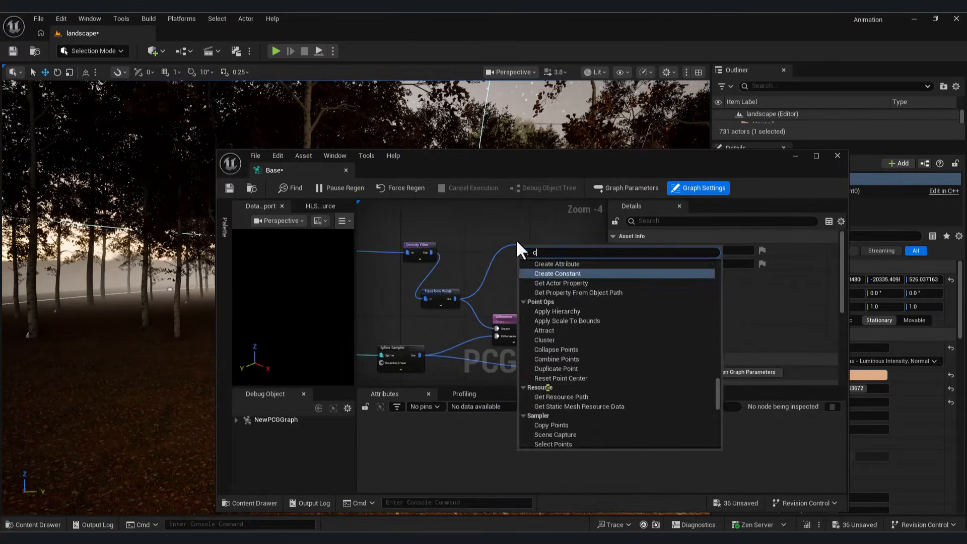
pyautogui.write('opy')
pyautogui.click(566, 286)
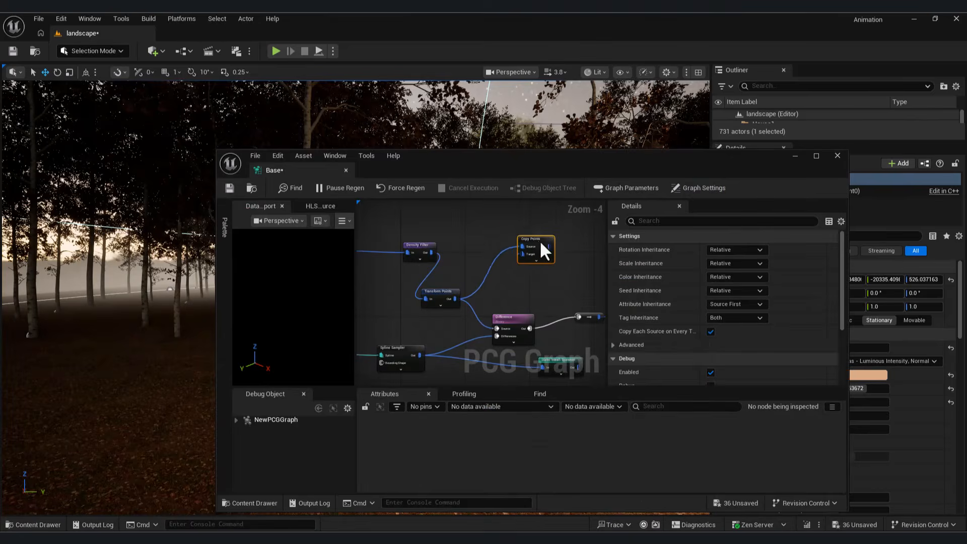
# Step: Add a Create Points Grid node and connect its output to the Target of Copy Points
pyautogui.rightClick(485, 233)
pyautogui.write('create')
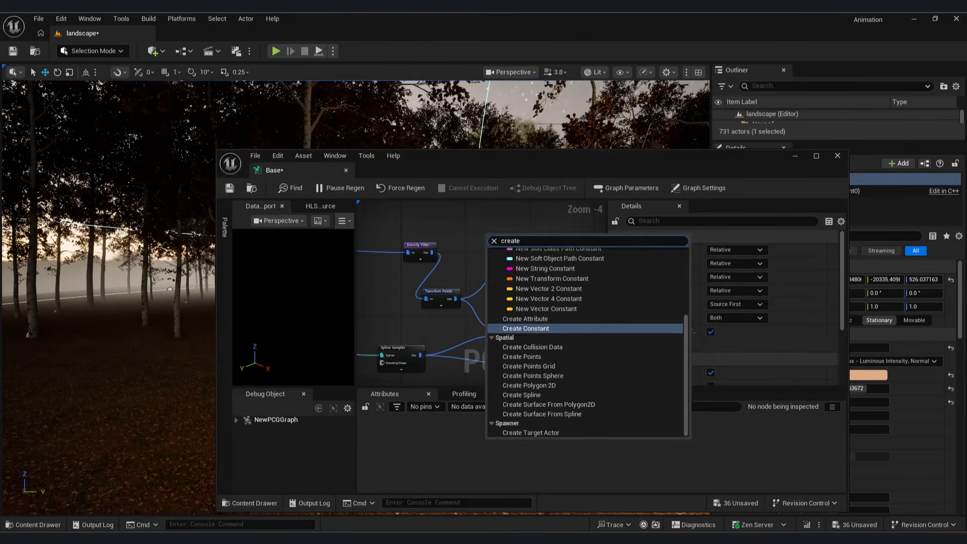
pyautogui.click(528, 366)
pyautogui.scroll(2, 509, 259)
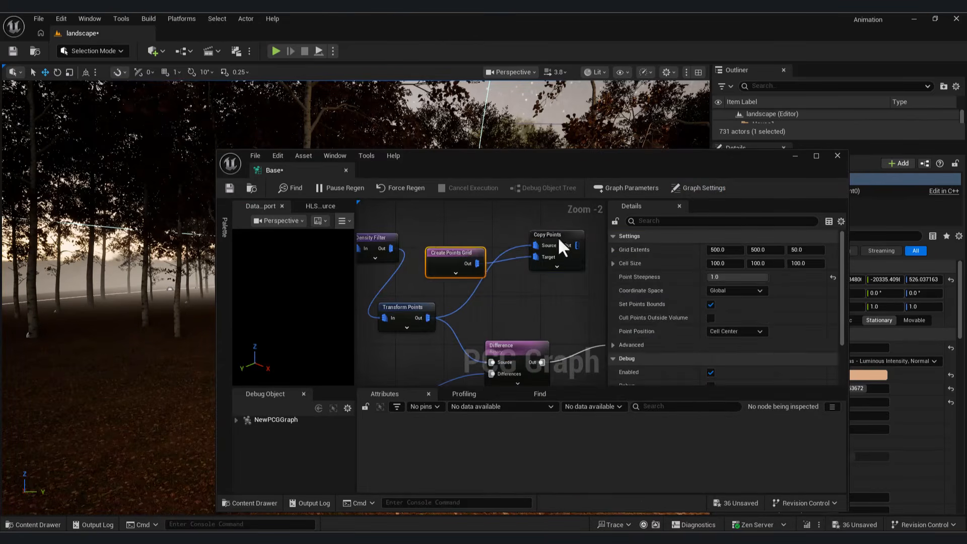
# Step: Enable the debug display of Copy Points with the Absolute scale method
pyautogui.click(558, 238)
pyautogui.press('d')
pyautogui.scroll(-3, 782, 339)
pyautogui.click(746, 288)
pyautogui.click(729, 308)
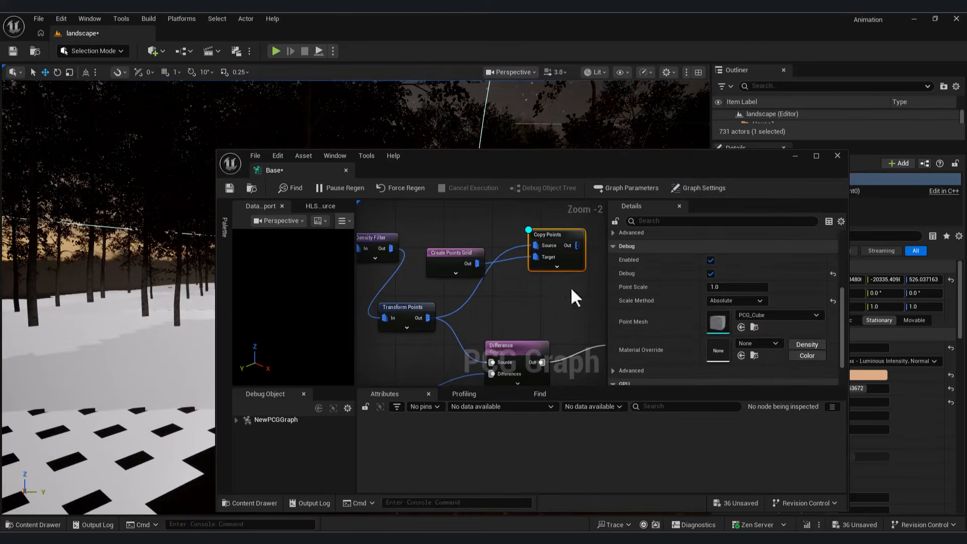
pyautogui.moveTo(571, 288); pyautogui.dragTo(534, 300, button='right')
# Step: Reposition the Create Points Grid node beneath Copy Points and set its grid extents to 200 in X and Y
pyautogui.moveTo(426, 271); pyautogui.dragTo(479, 308)
pyautogui.moveTo(161, 303); pyautogui.dragTo(56, 291, button='right')
pyautogui.moveTo(471, 158); pyautogui.dragTo(695, 170)
pyautogui.moveTo(312, 302); pyautogui.dragTo(272, 299, button='right')
pyautogui.moveTo(755, 305); pyautogui.dragTo(671, 288, button='right')
pyautogui.moveTo(700, 172); pyautogui.dragTo(540, 124)
pyautogui.moveTo(905, 274); pyautogui.dragTo(899, 211)
pyautogui.click(832, 216)
pyautogui.write('200')
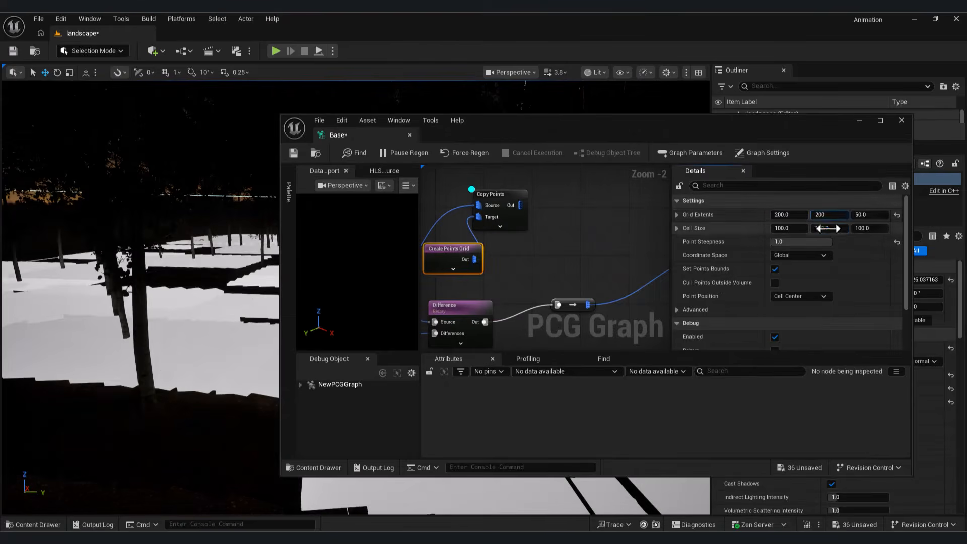
pyautogui.click(831, 228)
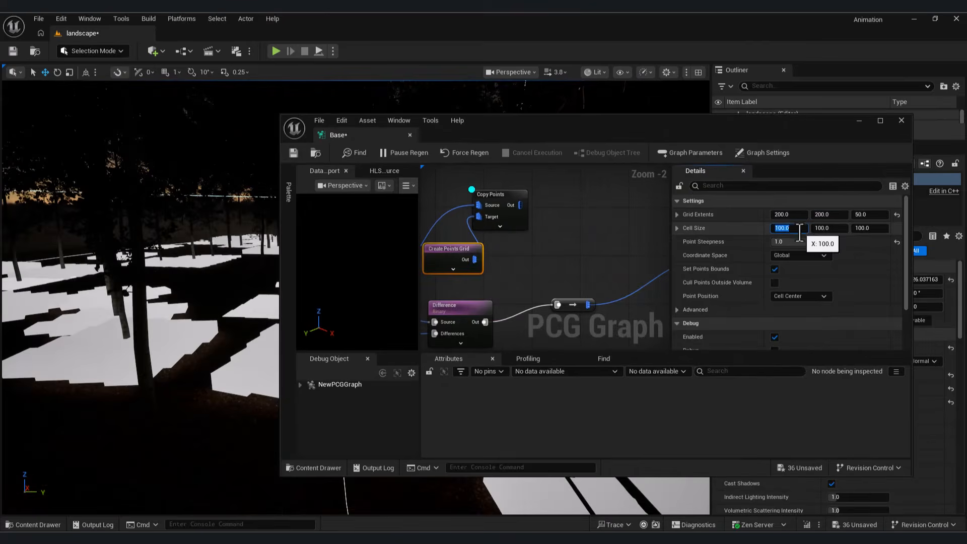
pyautogui.click(835, 201)
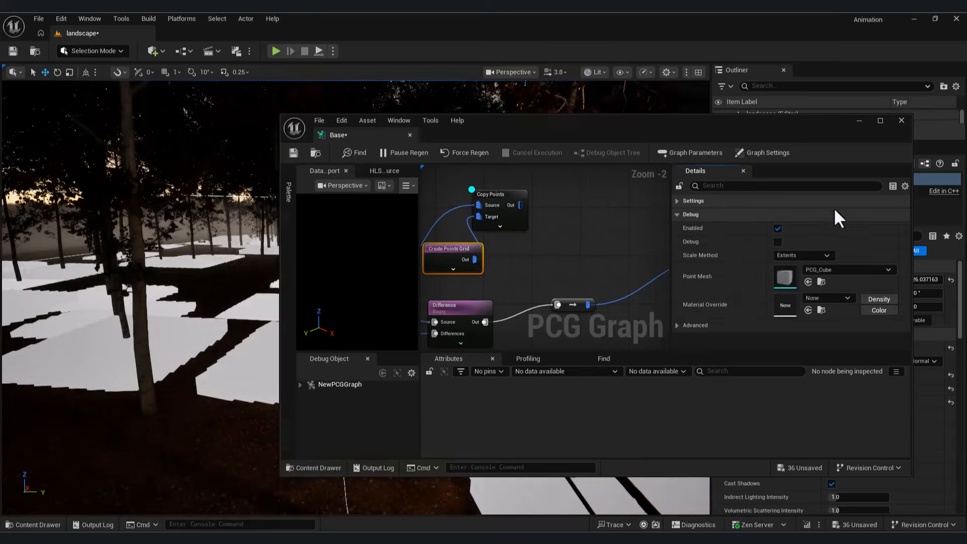
# Step: Reduce the debug point scale of Copy Points to 0.272
pyautogui.click(503, 220)
pyautogui.scroll(-5, 803, 302)
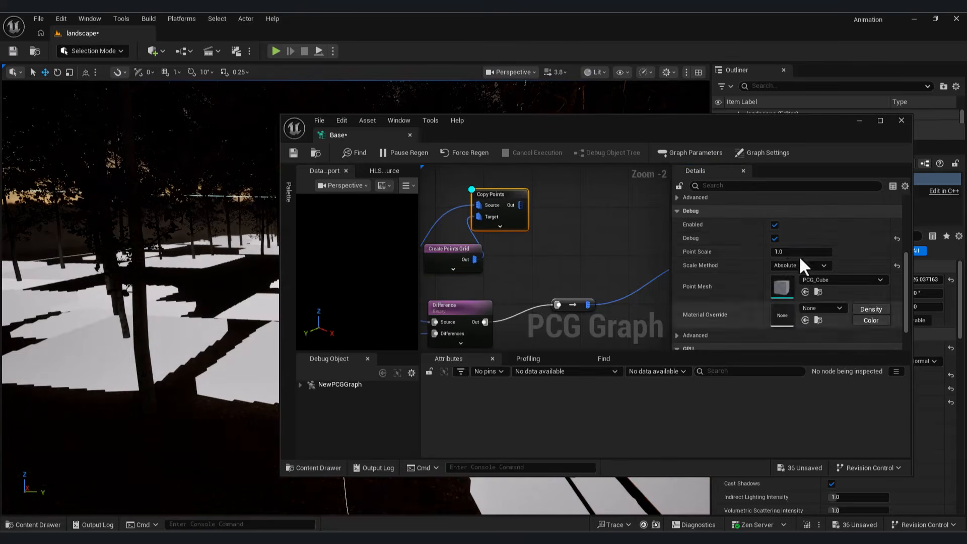
pyautogui.moveTo(802, 252); pyautogui.dragTo(794, 249)
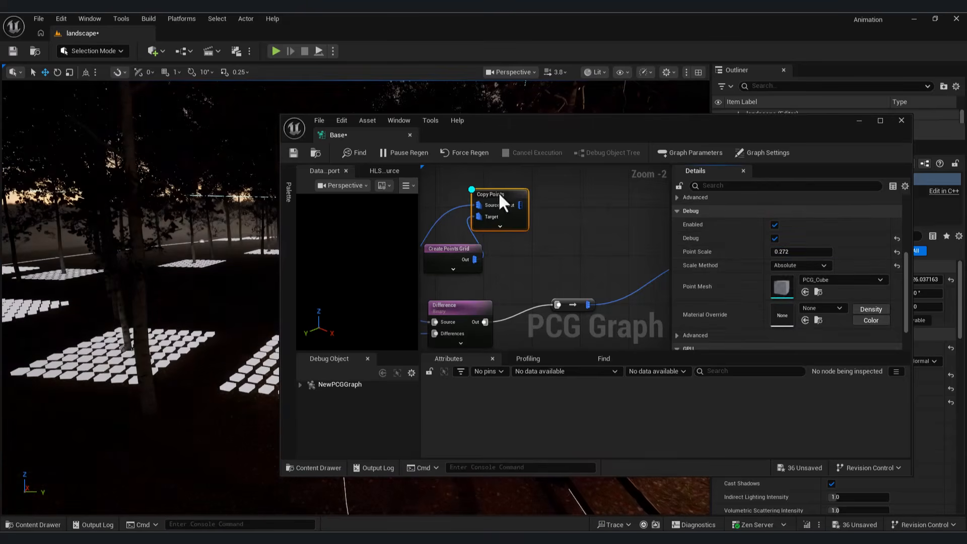
# Step: Add a Transform Points node connected to the Copy Points output
pyautogui.moveTo(498, 192); pyautogui.dragTo(515, 180)
pyautogui.moveTo(529, 195); pyautogui.dragTo(496, 216, button='right')
pyautogui.write('tran')
pyautogui.moveTo(500, 215); pyautogui.dragTo(565, 207)
pyautogui.write('s')
pyautogui.click(628, 423)
# Step: Switch the debug display from Copy Points to the new Transform Points, using the Absolute scale method and a smaller point scale
pyautogui.click(495, 229)
pyautogui.press('d')
pyautogui.click(601, 225)
pyautogui.press('d')
pyautogui.scroll(-3, 821, 297)
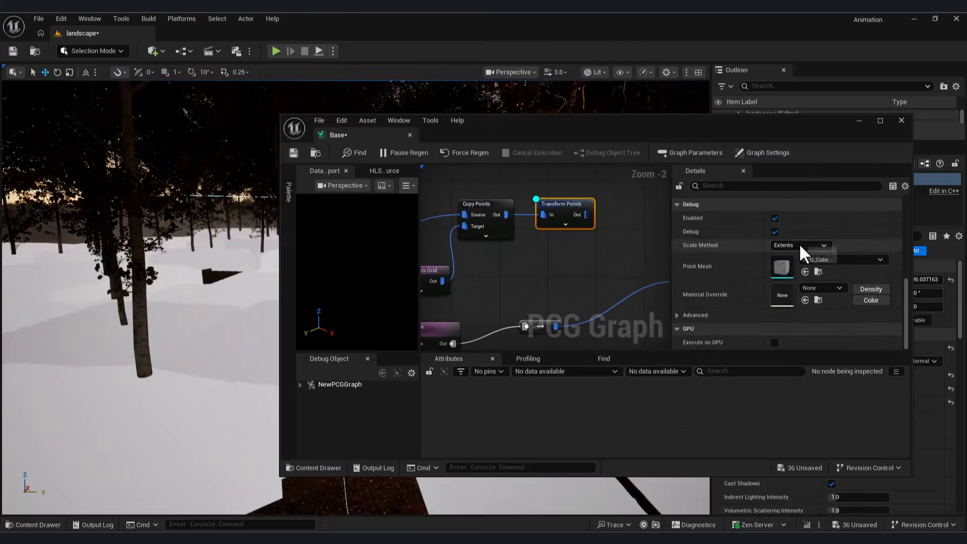
pyautogui.click(798, 244)
pyautogui.click(781, 267)
pyautogui.moveTo(808, 247); pyautogui.dragTo(792, 241)
# Step: Set the X offset range of the new Transform Points node to -40 minimum and 60 maximum
pyautogui.scroll(4, 853, 293)
pyautogui.scroll(2, 846, 291)
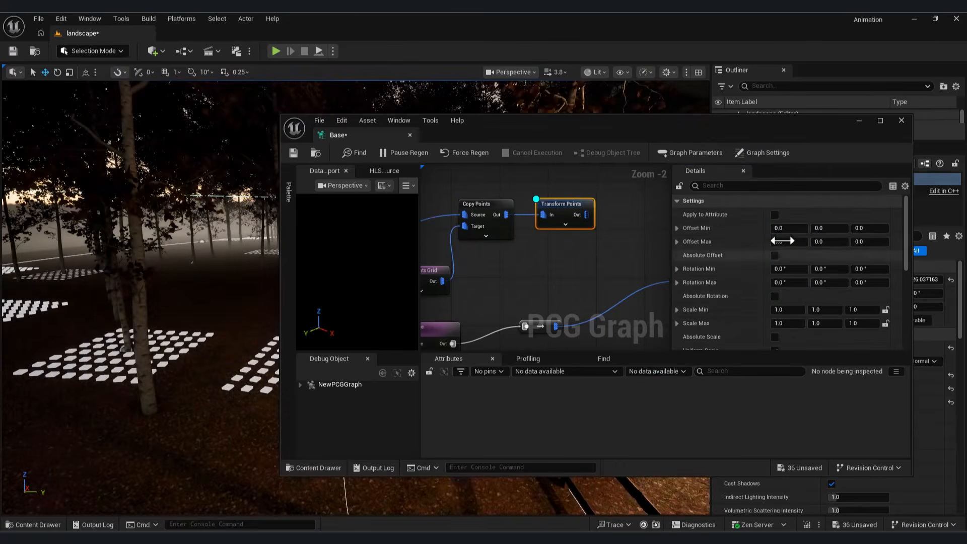
pyautogui.write('-40')
pyautogui.press('Return')
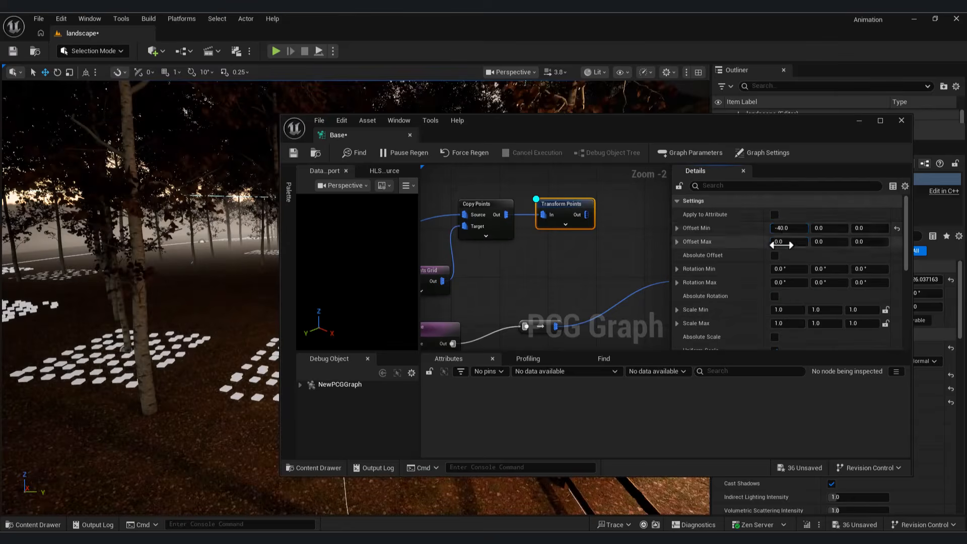
pyautogui.write('60')
pyautogui.press('Return')
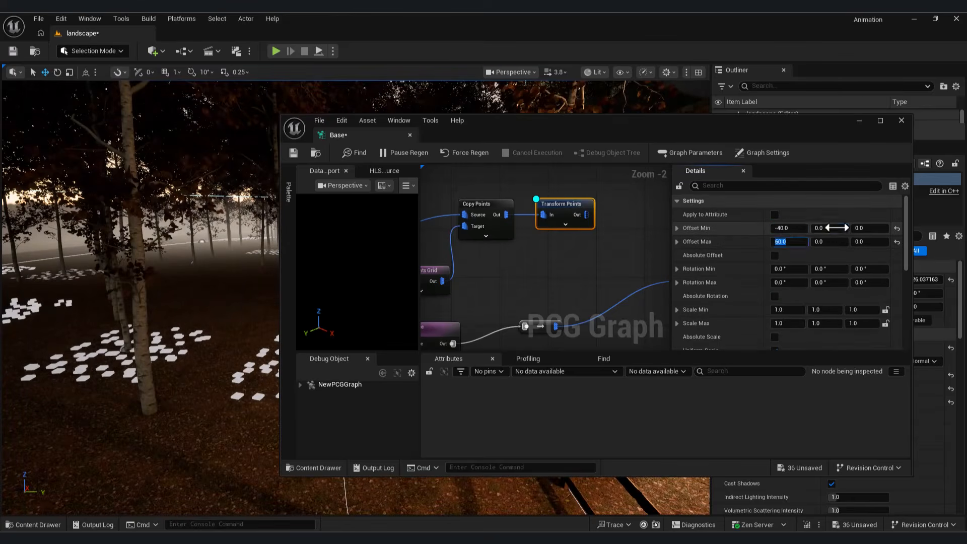
# Step: Set the Y offset range of the new Transform Points node to -40 minimum and 120 maximum
pyautogui.write('-40')
pyautogui.press('Return')
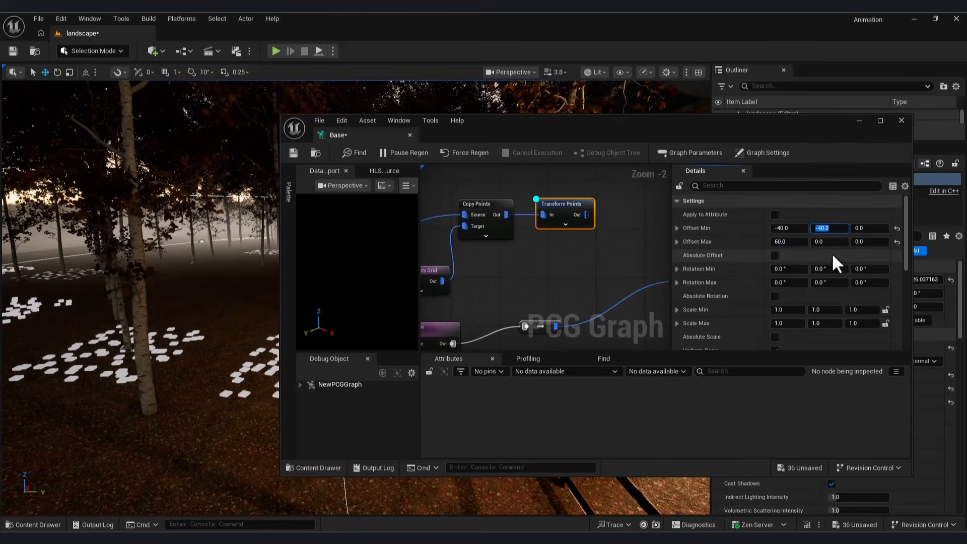
pyautogui.write('120')
pyautogui.press('Return')
pyautogui.moveTo(237, 251); pyautogui.dragTo(216, 237, button='right')
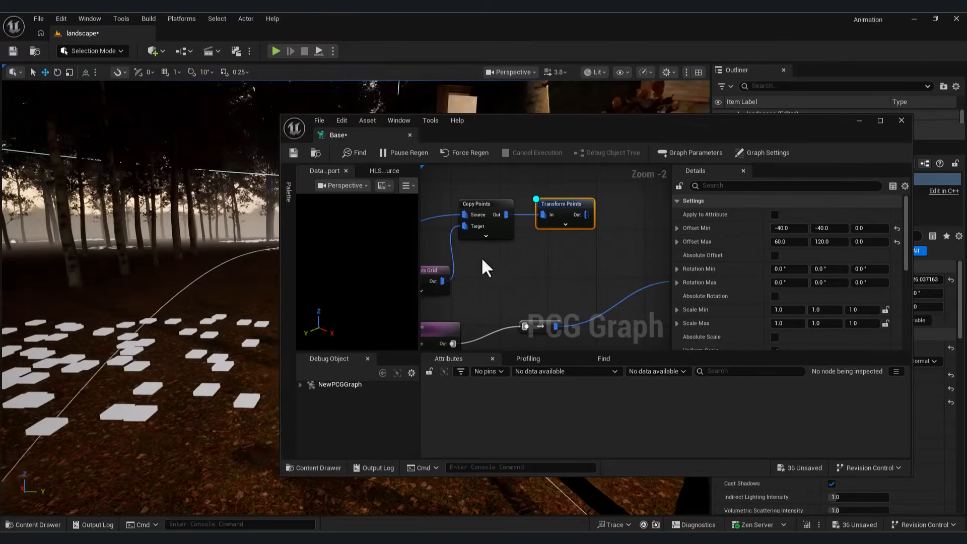
# Step: Feed the Source of Copy Points from the Difference output instead of the first Transform Points, and rearrange the surrounding nodes
pyautogui.scroll(-3, 504, 281)
pyautogui.scroll(2, 507, 286)
pyautogui.moveTo(513, 257); pyautogui.dragTo(554, 260, button='right')
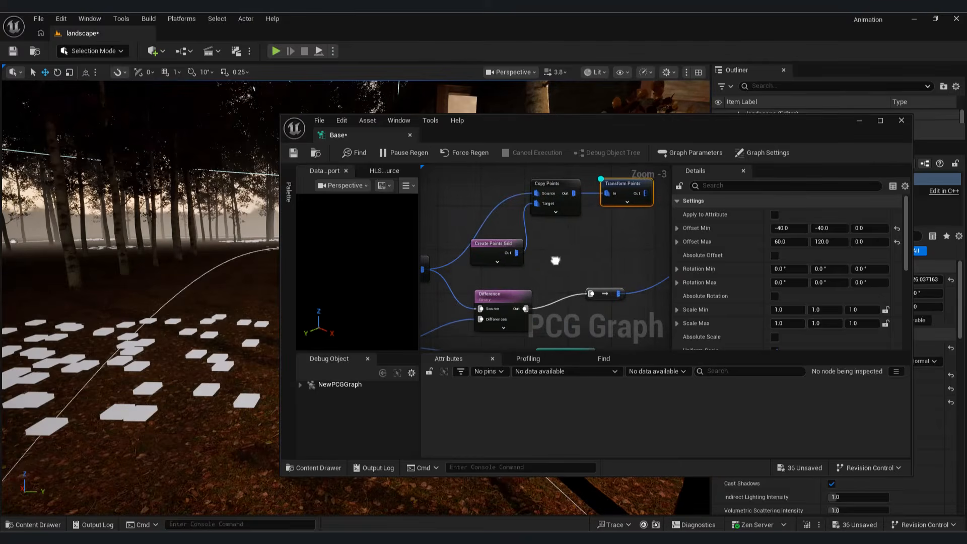
pyautogui.keyDown('alt'); pyautogui.click(534, 192); pyautogui.keyUp('alt')
pyautogui.moveTo(537, 192); pyautogui.dragTo(536, 193)
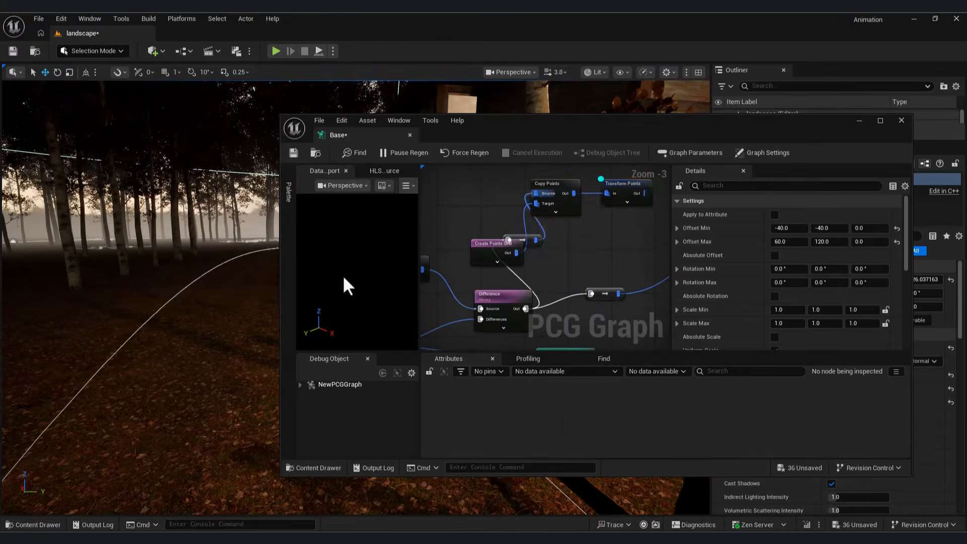
pyautogui.moveTo(627, 184); pyautogui.dragTo(639, 200)
pyautogui.moveTo(151, 282)
pyautogui.mouseDown(button='right')
pyautogui.moveTo(192, 287)
pyautogui.moveTo(161, 289)
pyautogui.mouseUp(button='right')
pyautogui.moveTo(476, 248); pyautogui.dragTo(453, 260)
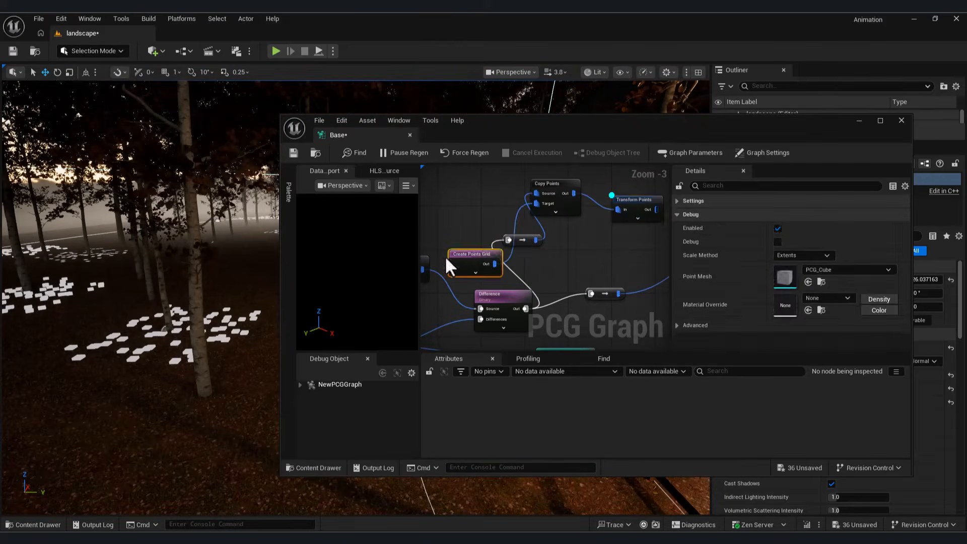
# Step: Move the Base graph window off the forest view and reposition the Create Points Grid node
pyautogui.moveTo(593, 131); pyautogui.dragTo(747, 276)
pyautogui.moveTo(382, 282); pyautogui.dragTo(363, 285, button='right')
pyautogui.moveTo(746, 397); pyautogui.dragTo(785, 337, button='right')
pyautogui.click(617, 316)
pyautogui.press('d')
pyautogui.moveTo(686, 349); pyautogui.dragTo(670, 315)
pyautogui.moveTo(718, 430); pyautogui.dragTo(706, 400, button='right')
# Step: Compare the debug points of the Difference node and the scattered Transform Points in the forest by toggling their previews
pyautogui.moveTo(707, 401); pyautogui.dragTo(680, 394)
pyautogui.press('d')
pyautogui.press('d')
pyautogui.press('d')
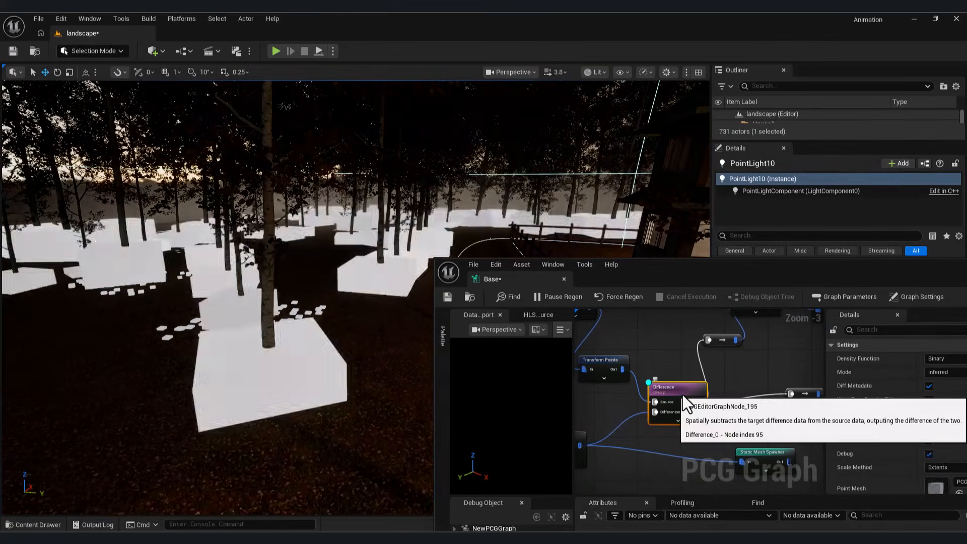
pyautogui.press('d')
pyautogui.moveTo(756, 332); pyautogui.dragTo(652, 371, button='right')
pyautogui.click(732, 341)
pyautogui.press('d')
pyautogui.press('d')
pyautogui.click(645, 338)
# Step: Add a Static Mesh Spawner node connected to the output of the scattering Transform Points node
pyautogui.moveTo(725, 348); pyautogui.dragTo(720, 342)
pyautogui.moveTo(721, 344); pyautogui.dragTo(648, 354, button='right')
pyautogui.moveTo(649, 356); pyautogui.dragTo(718, 343)
pyautogui.write('sta')
pyautogui.press('BackSpace')
pyautogui.press('BackSpace')
pyautogui.write('tat')
pyautogui.press('Return')
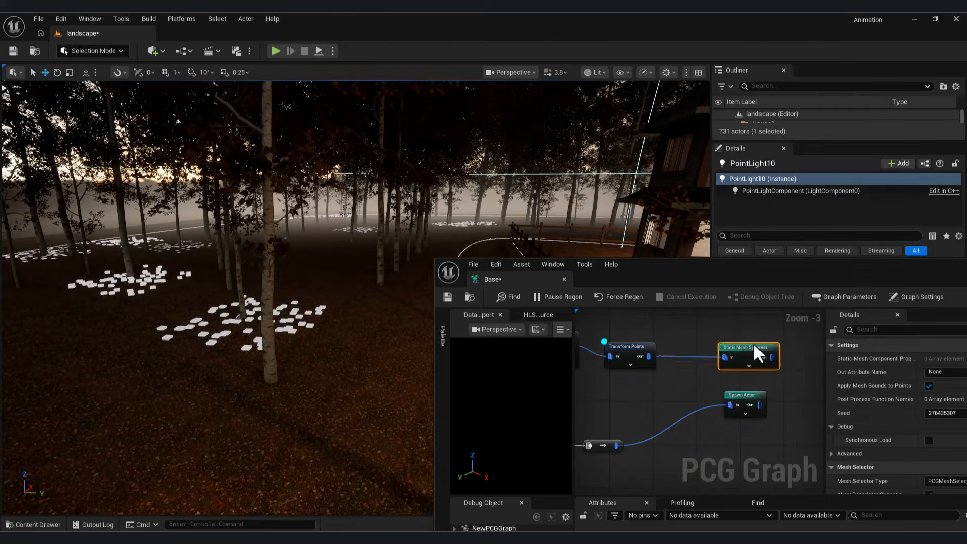
# Step: Add one mesh entry to the Static Mesh Spawner and expand its descriptor settings
pyautogui.moveTo(801, 271); pyautogui.dragTo(720, 214)
pyautogui.scroll(-5, 856, 362)
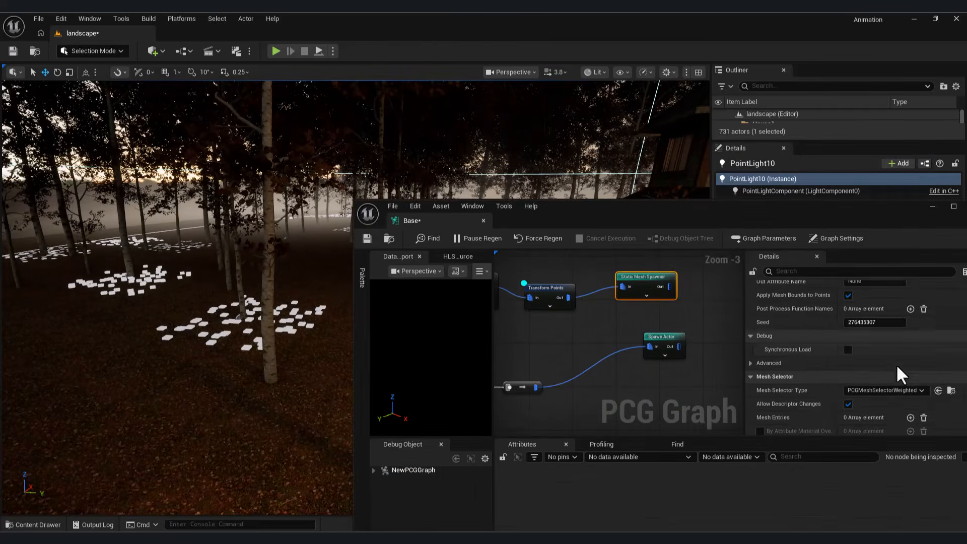
pyautogui.click(910, 370)
pyautogui.click(766, 398)
pyautogui.scroll(-4, 820, 388)
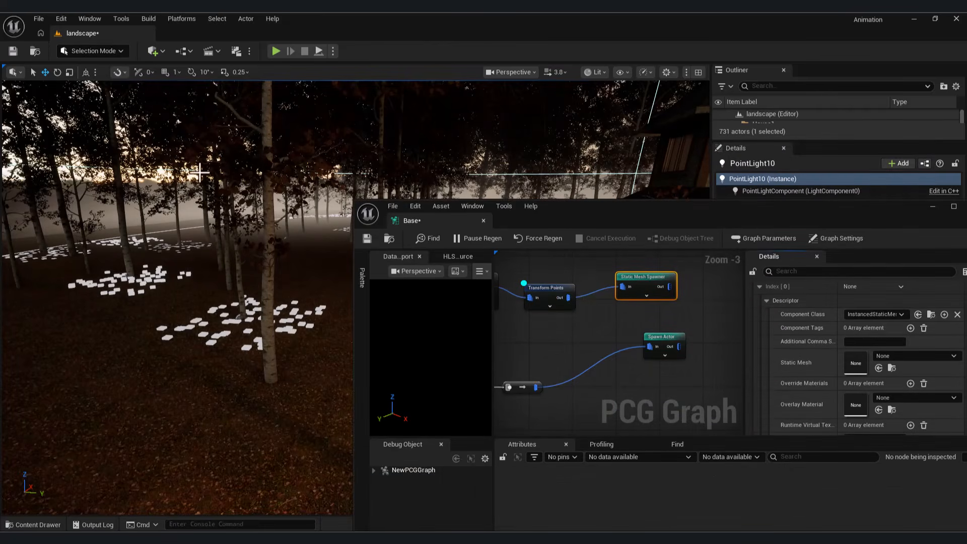
# Step: Open Quixel Bridge and add the Elderberry plant from the local Megascans 3D Plants to the project
pyautogui.click(150, 50)
pyautogui.click(185, 126)
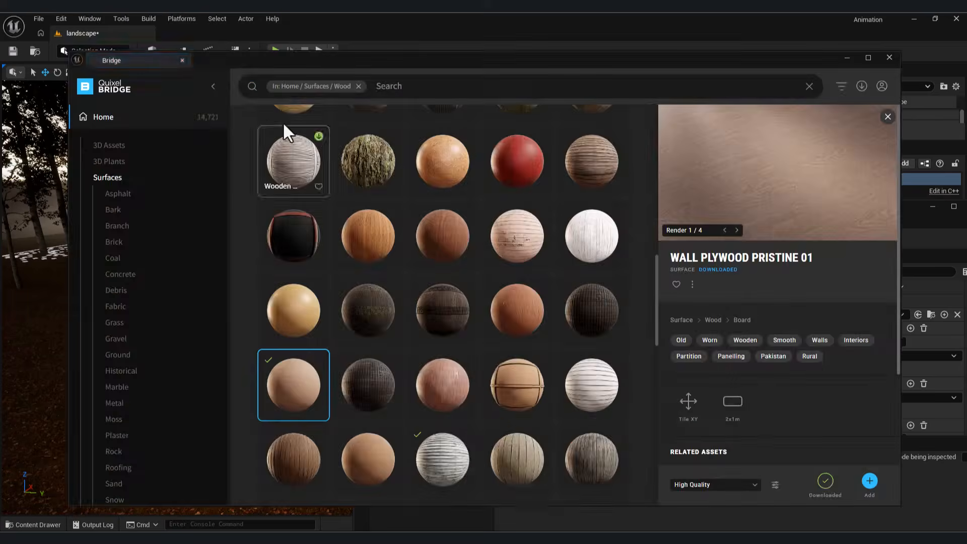
pyautogui.click(579, 426)
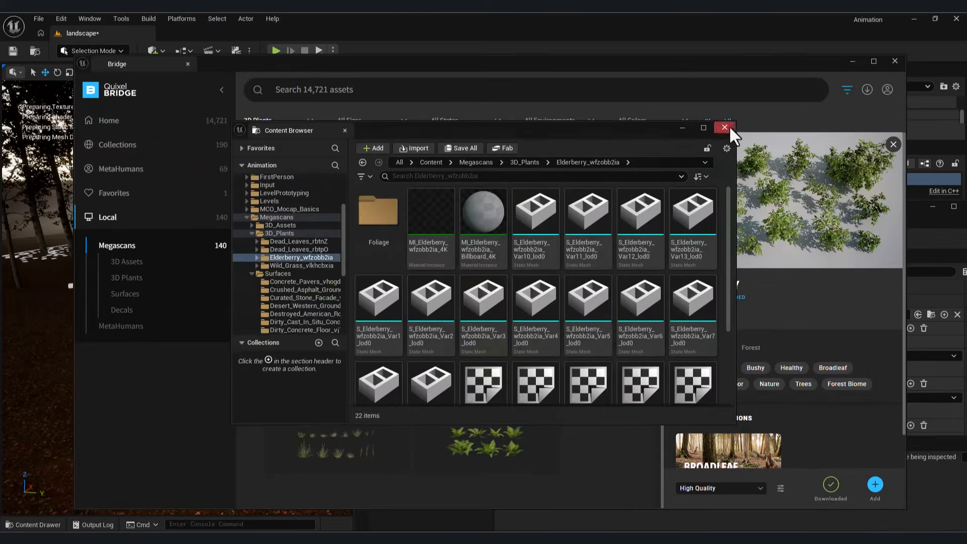
pyautogui.click(727, 127)
# Step: Add the Lady Fern and Wild Grass plants from Bridge to the project, and return to the PCG graph
pyautogui.click(335, 362)
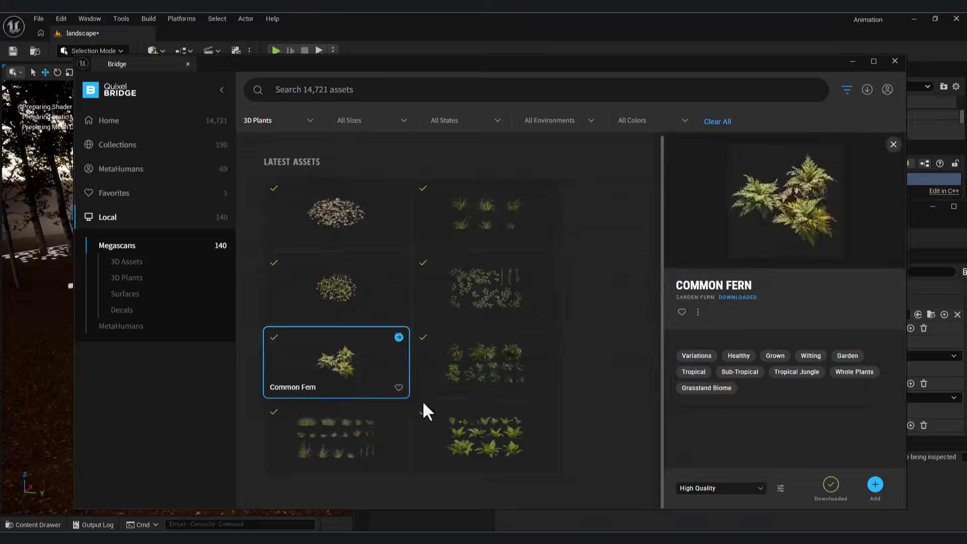
pyautogui.click(875, 485)
pyautogui.click(464, 442)
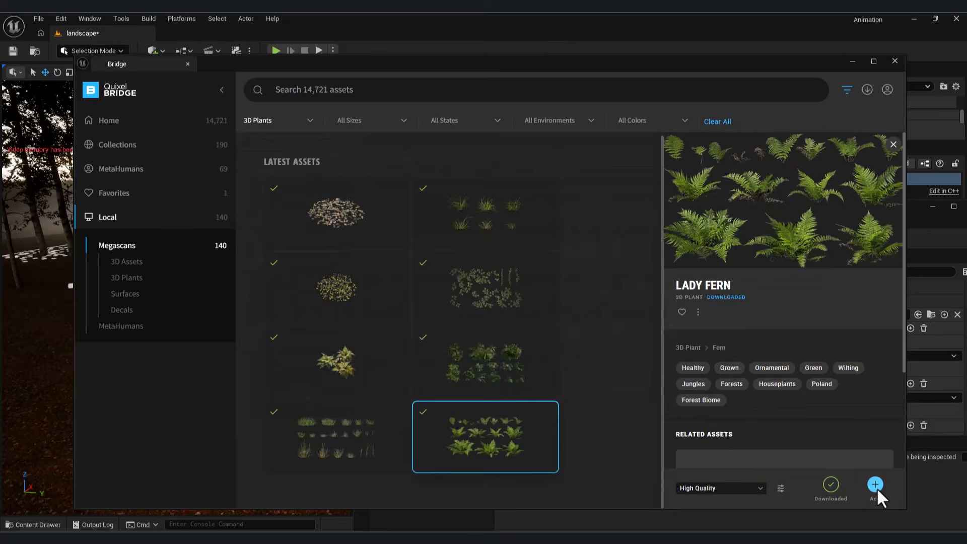
pyautogui.click(349, 445)
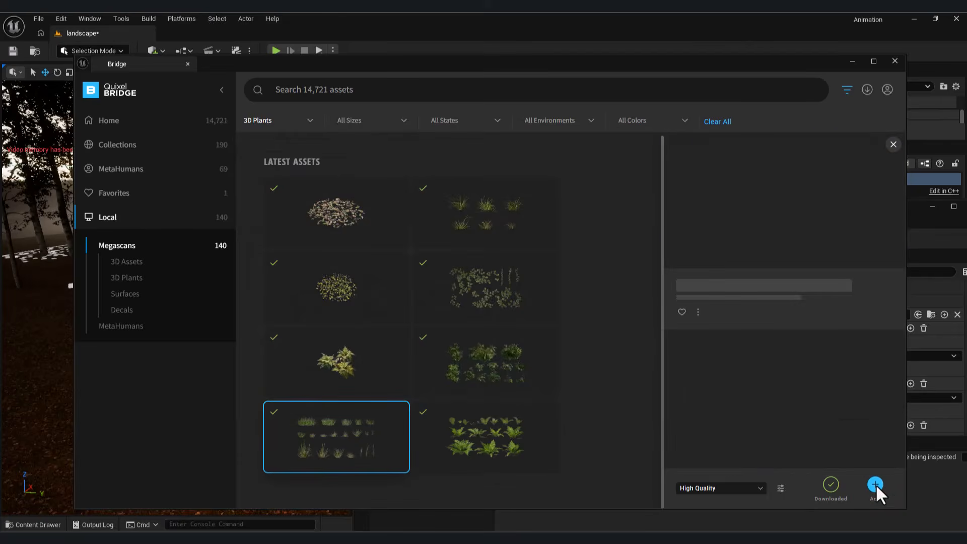
pyautogui.click(875, 484)
pyautogui.click(851, 62)
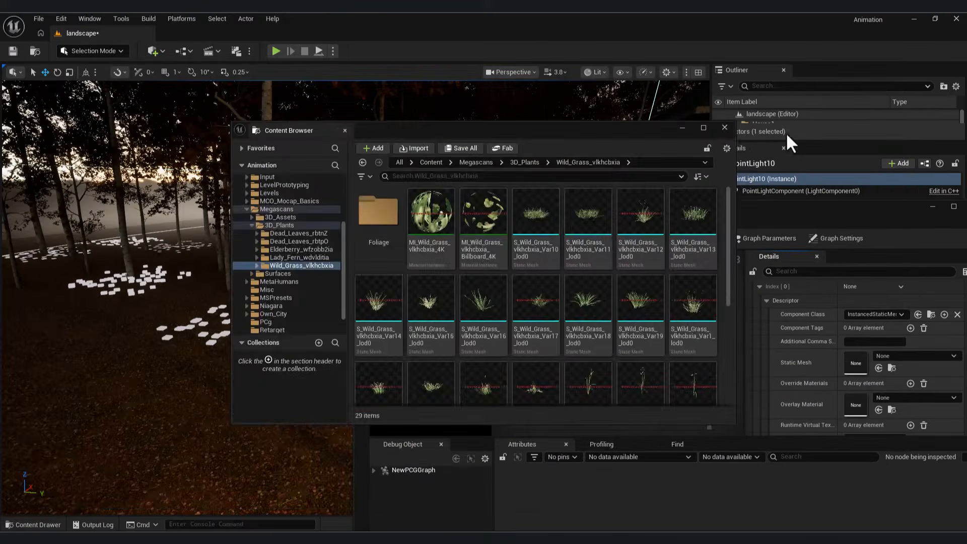
pyautogui.click(724, 127)
# Step: Find the static meshes in the Megascans 3D_Plants folder and assign S_Lady_Fern_wdvlditia_Var11_lod0 to the spawner entry
pyautogui.moveTo(742, 214); pyautogui.dragTo(669, 194)
pyautogui.moveTo(574, 363); pyautogui.dragTo(615, 335, button='right')
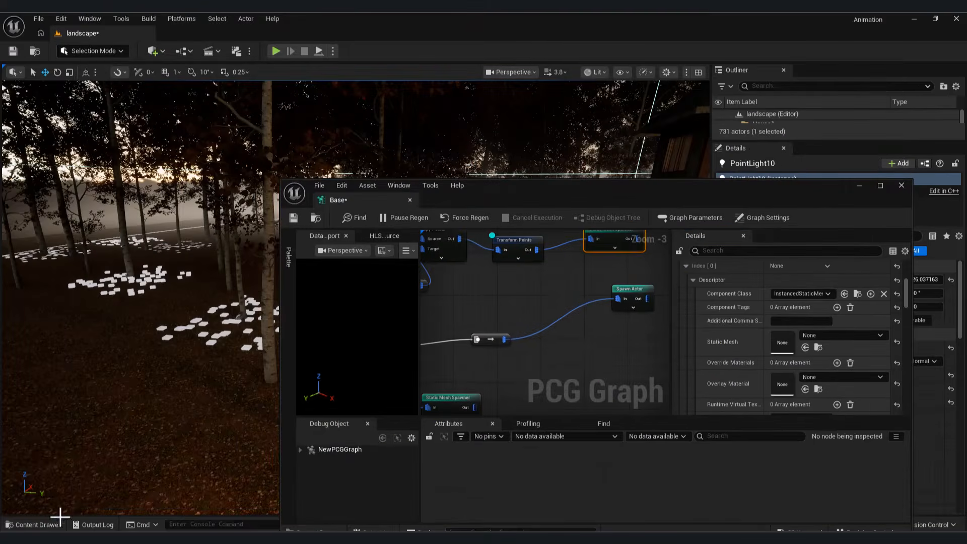
pyautogui.click(33, 524)
pyautogui.scroll(3, 81, 424)
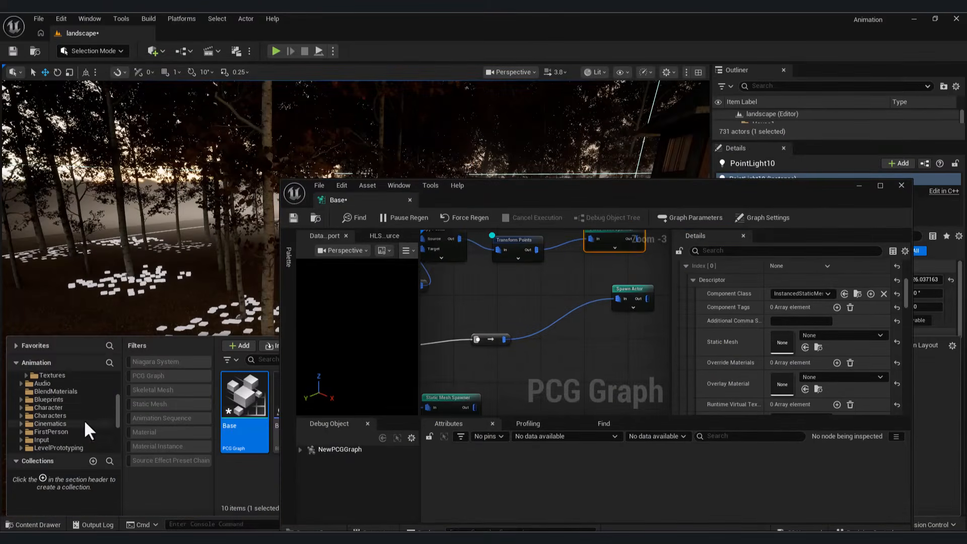
pyautogui.click(59, 440)
pyautogui.doubleClick(753, 201)
pyautogui.click(32, 524)
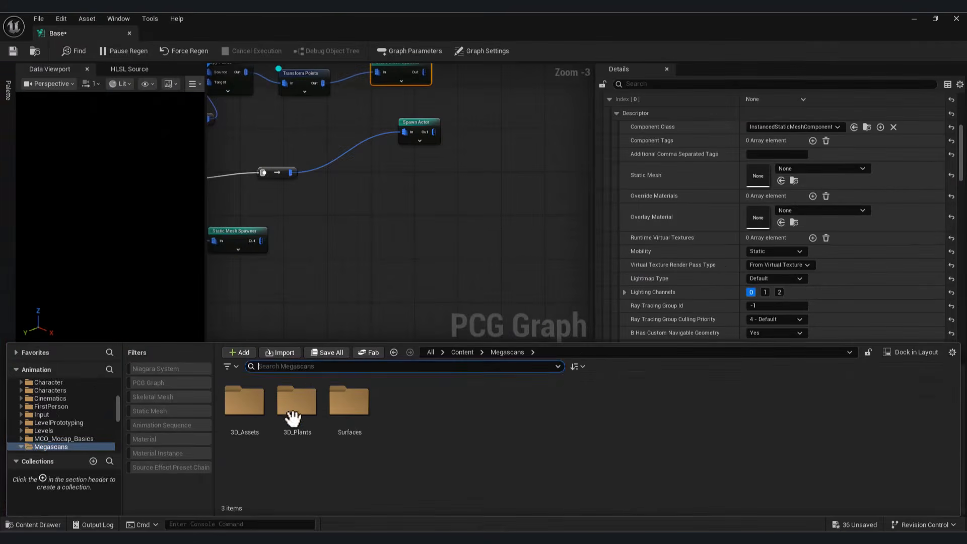
pyautogui.doubleClick(287, 416)
pyautogui.click(150, 411)
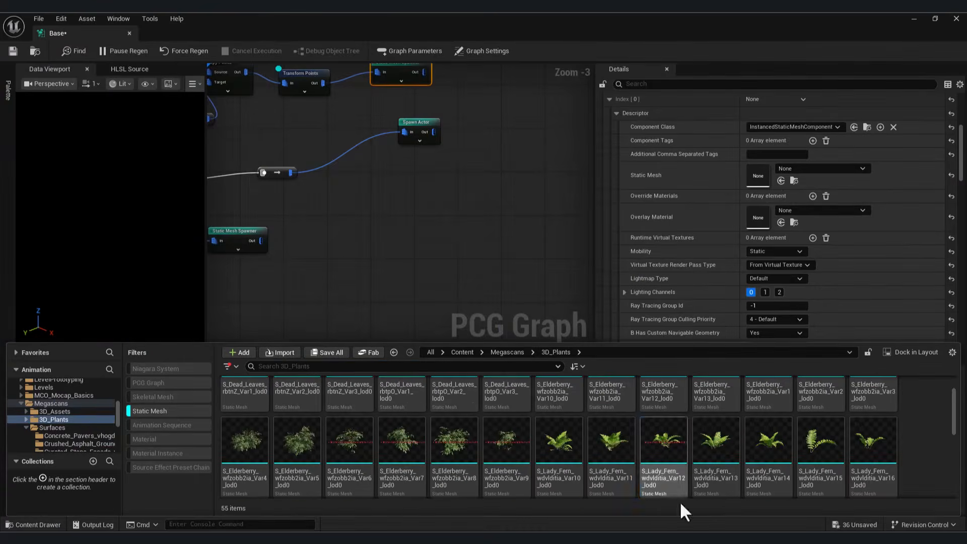
pyautogui.click(780, 180)
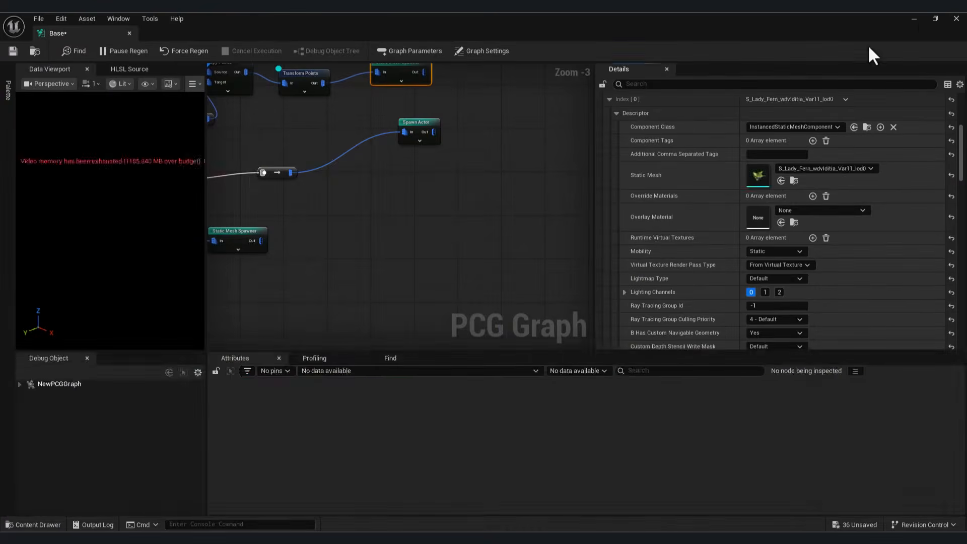
# Step: Open the S_Lady_Fern Var11 mesh from the 3D_Plants folder and open its material instance MI_Lady_Fern_wdvlditia_4K
pyautogui.click(914, 19)
pyautogui.moveTo(327, 321); pyautogui.dragTo(417, 361, button='right')
pyautogui.press('w')
pyautogui.hotkey('ctrl', 'space')
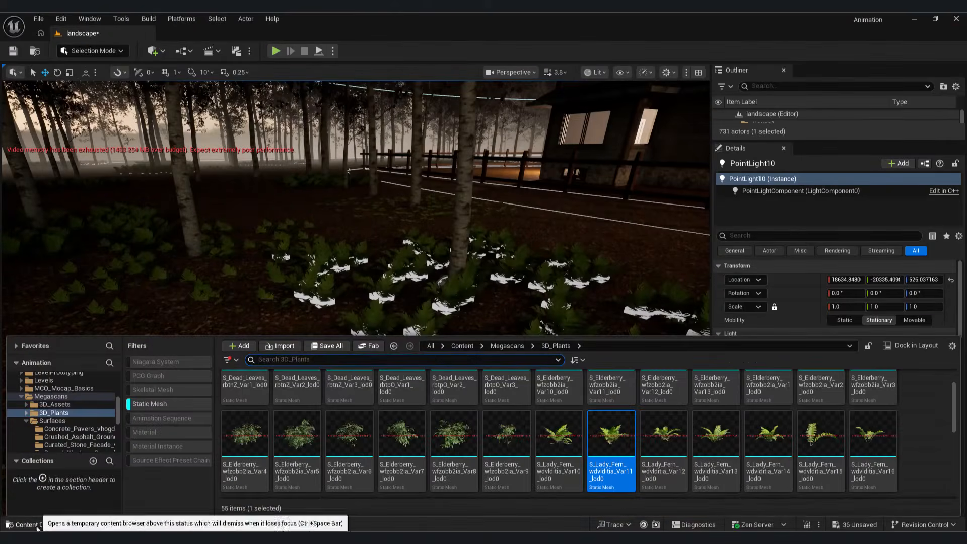
pyautogui.doubleClick(625, 438)
pyautogui.click(864, 143)
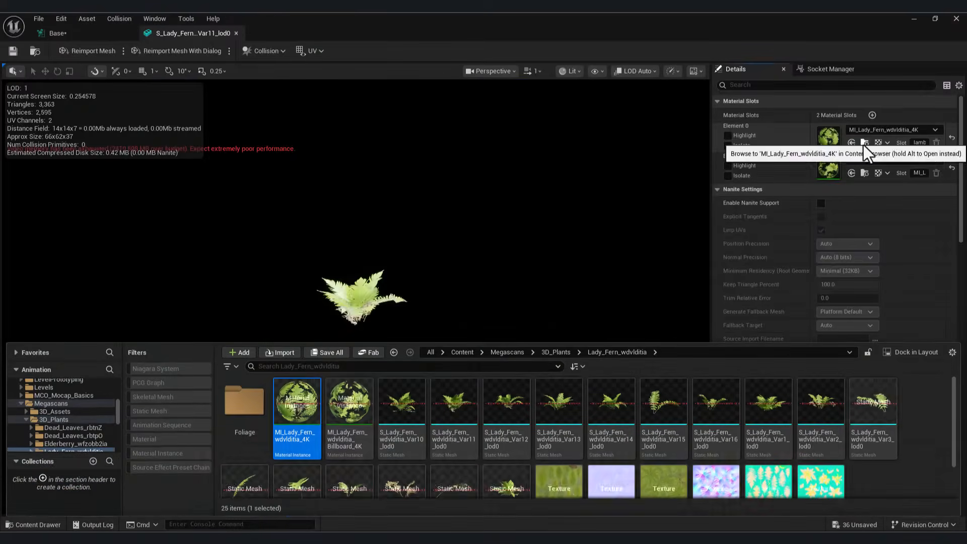
pyautogui.doubleClick(297, 400)
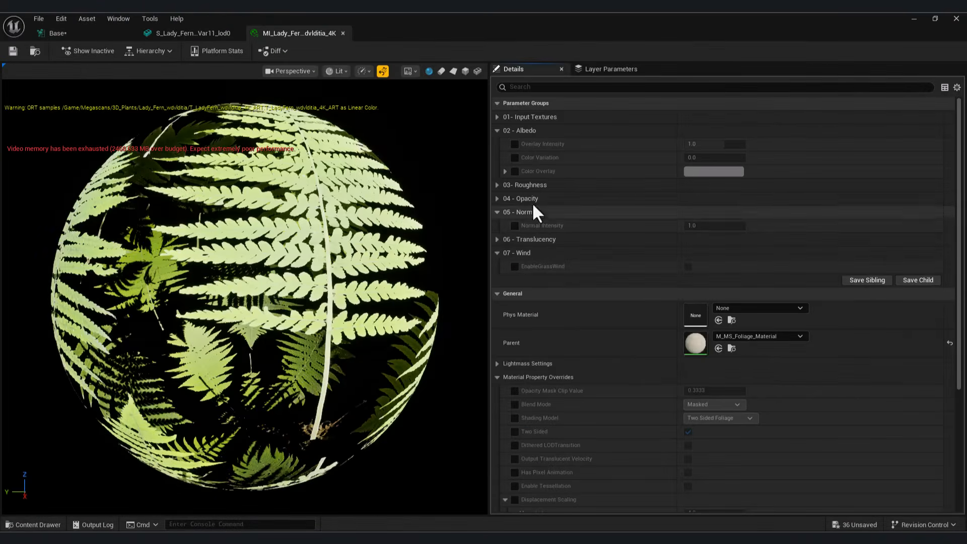
# Step: Enable Color Overlay in the fern material instance, set it to orange, and check the ferns in the forest
pyautogui.click(713, 171)
pyautogui.click(817, 249)
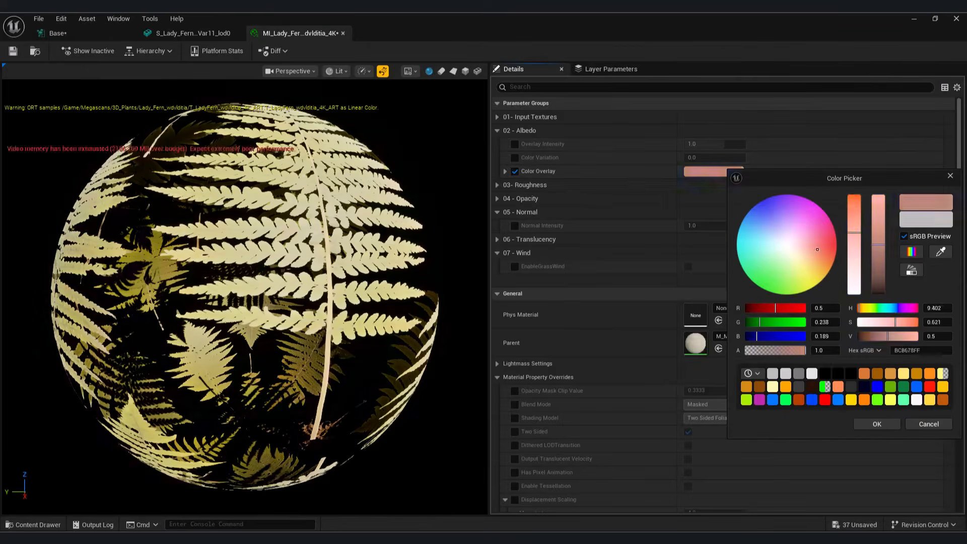
pyautogui.click(885, 423)
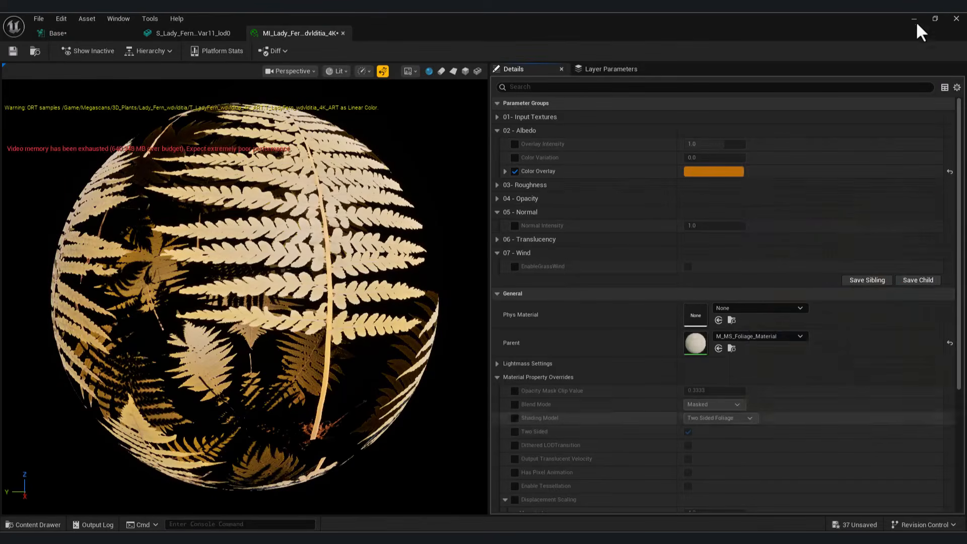
pyautogui.click(915, 19)
pyautogui.moveTo(348, 332)
pyautogui.mouseDown(button='right')
pyautogui.moveTo(377, 332)
pyautogui.moveTo(357, 332)
pyautogui.mouseUp(button='right')
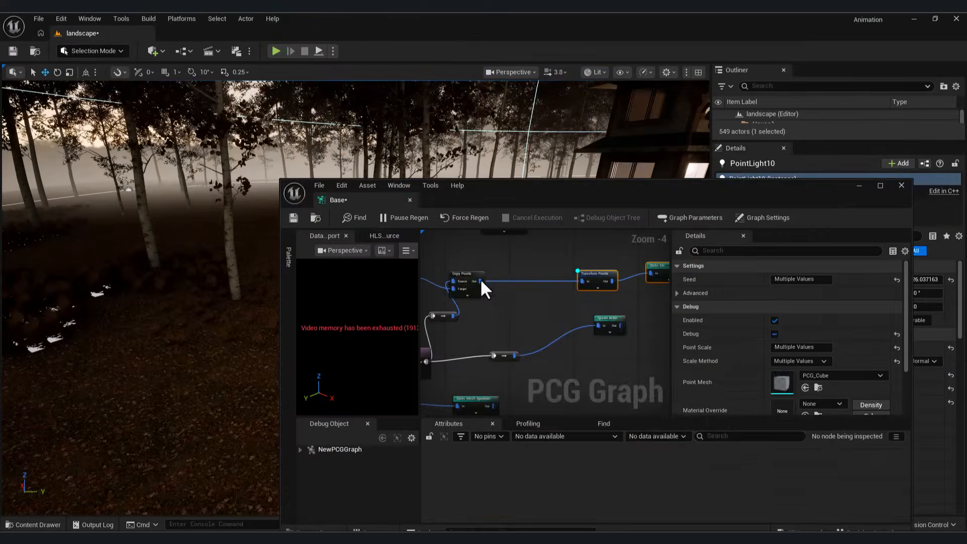
# Step: Try to add a Density Filter node fed from the Copy Points output
pyautogui.rightClick(515, 302)
pyautogui.write('dens')
pyautogui.press('Return')
pyautogui.scroll(2, 526, 302)
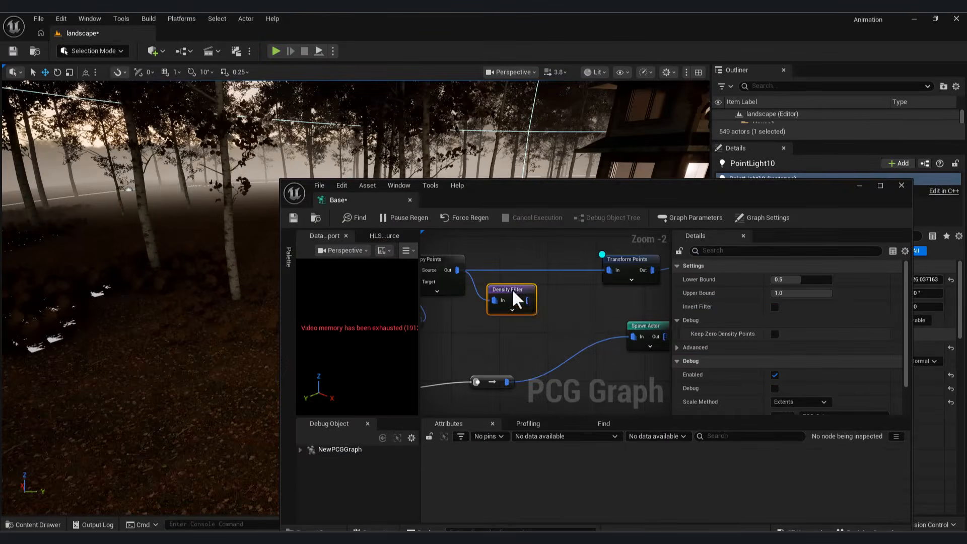
pyautogui.moveTo(506, 291); pyautogui.dragTo(540, 294)
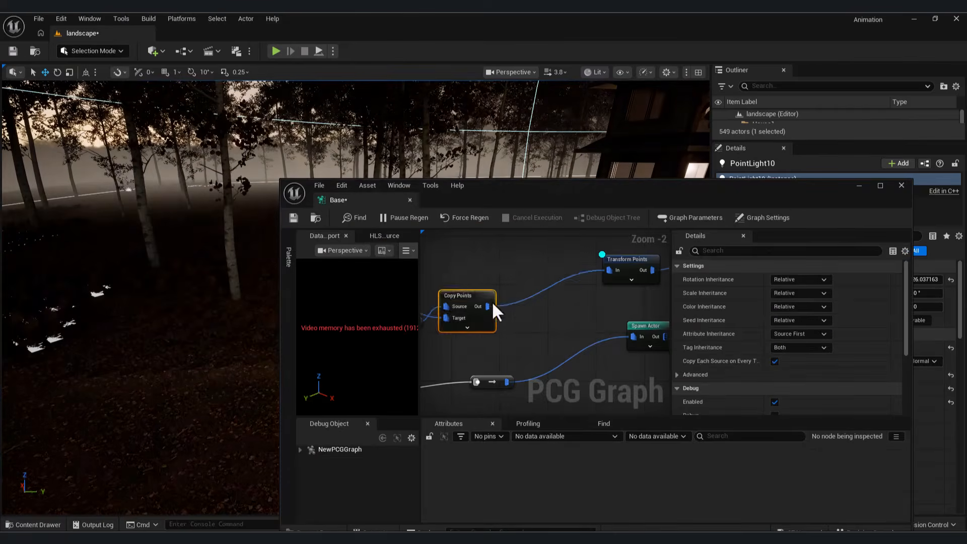
# Step: Chain an Attribute Noise and a Density Filter node from the Copy Points output, and adjust the filter's Lower Bound
pyautogui.moveTo(500, 321); pyautogui.dragTo(574, 305)
pyautogui.click(533, 343)
pyautogui.write('dddens')
pyautogui.click(616, 376)
pyautogui.press('d')
pyautogui.moveTo(803, 282); pyautogui.dragTo(828, 281)
# Step: Turn off the debug previews, feed Transform Points from the Density Filter output, and inspect the forest
pyautogui.moveTo(555, 333); pyautogui.dragTo(563, 346, button='right')
pyautogui.press('d')
pyautogui.click(624, 290)
pyautogui.press('d')
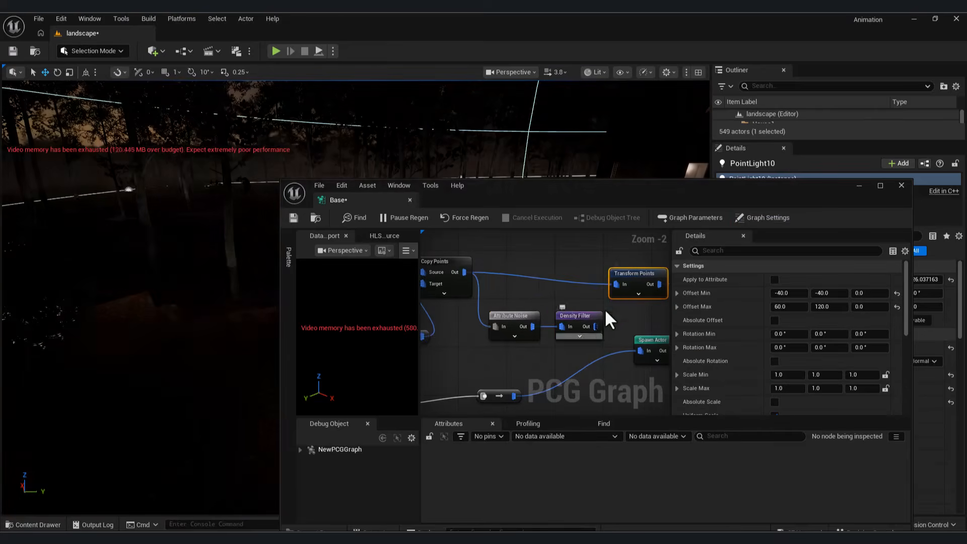
pyautogui.moveTo(595, 326); pyautogui.dragTo(616, 284)
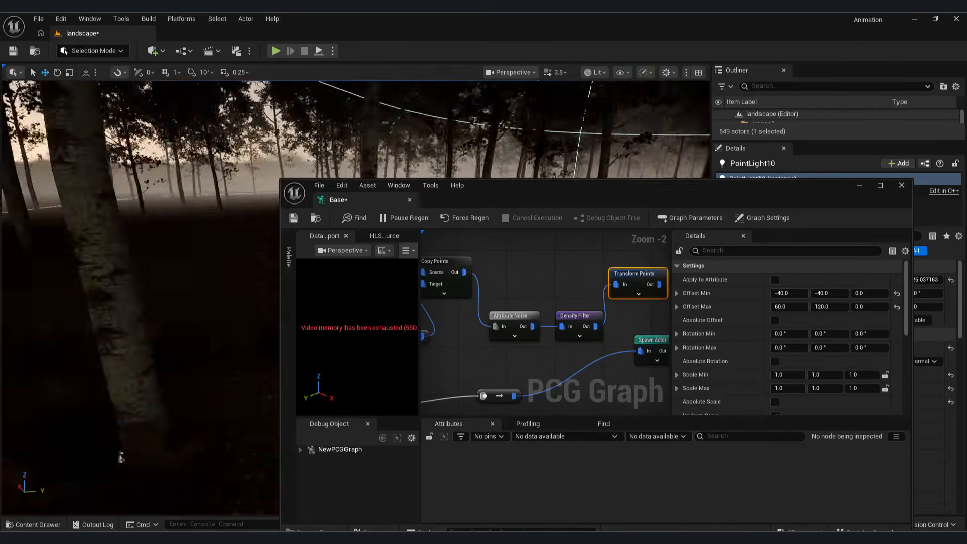
pyautogui.click(859, 186)
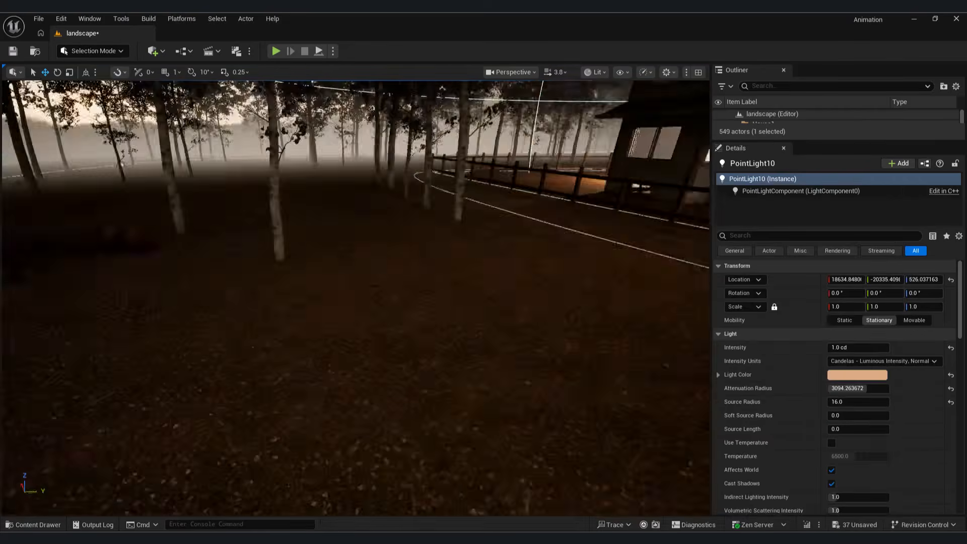
pyautogui.press('w')
pyautogui.moveTo(557, 409); pyautogui.dragTo(558, 409, button='right')
# Step: Set the Z Rotation Max of the fern Transform Points node to 60
pyautogui.click(526, 538)
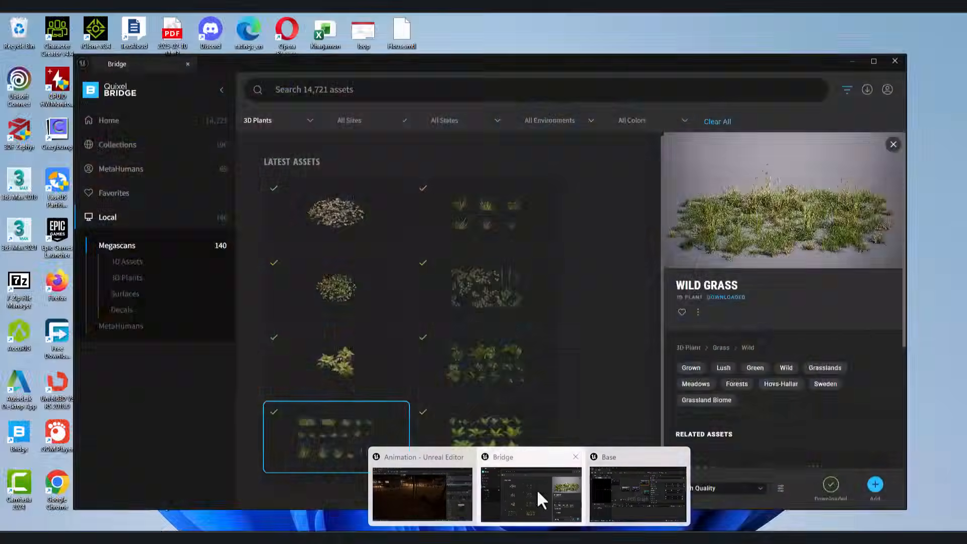
pyautogui.click(632, 496)
pyautogui.moveTo(632, 290); pyautogui.dragTo(470, 266, button='right')
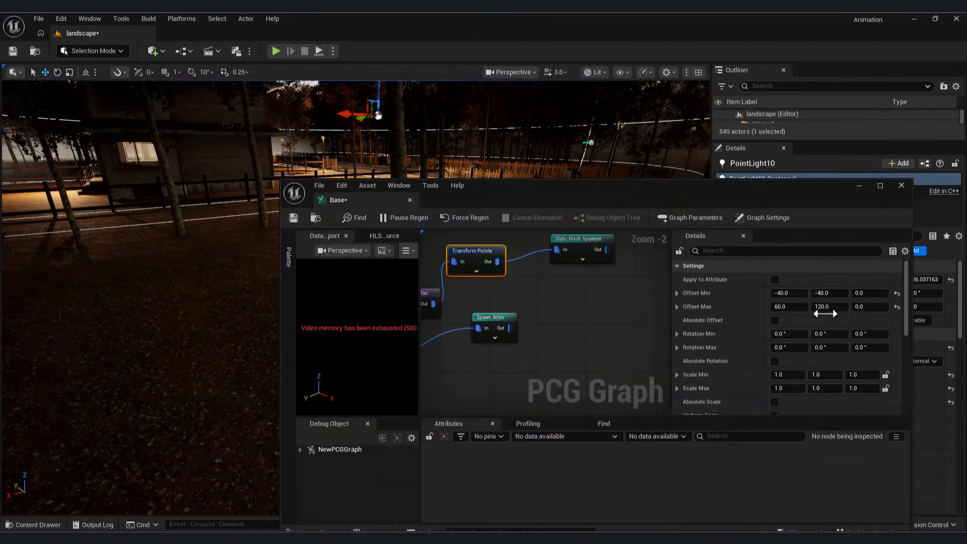
pyautogui.click(872, 347)
pyautogui.write('60')
pyautogui.click(859, 185)
# Step: Switch to Foliage Mode and select the eleven Elderberry foliage types for painting
pyautogui.press('w')
pyautogui.moveTo(647, 339); pyautogui.dragTo(647, 338, button='right')
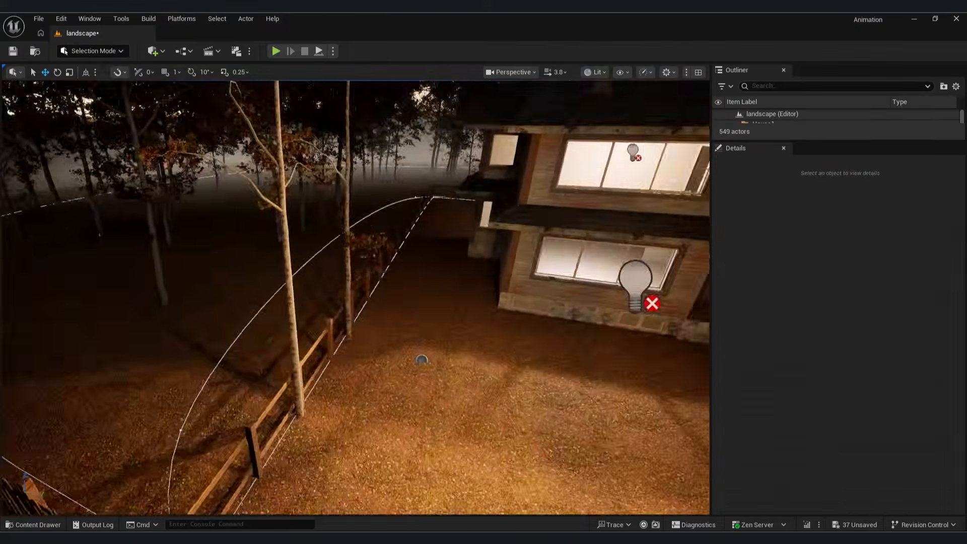
pyautogui.click(95, 52)
pyautogui.hotkey('shift', '3')
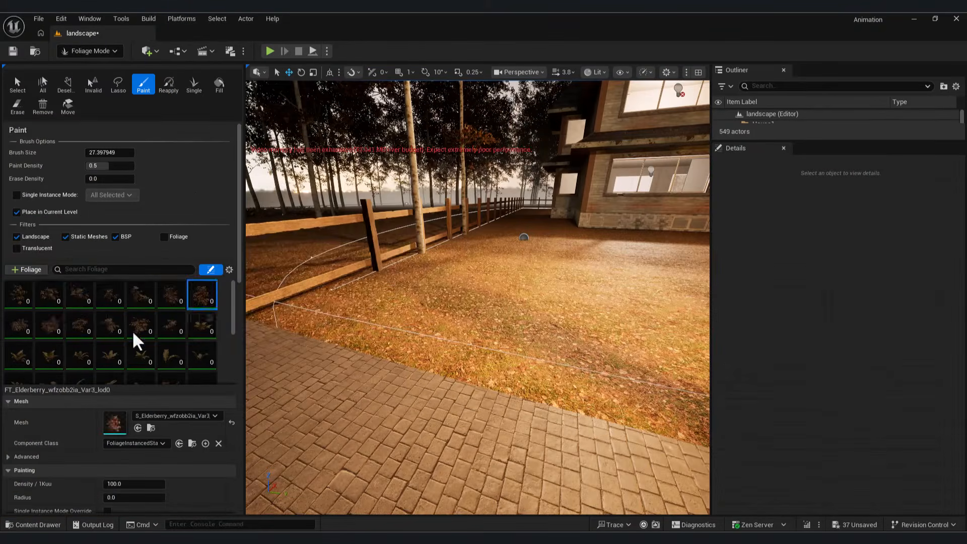
pyautogui.click(111, 325)
pyautogui.keyDown('shift'); pyautogui.click(20, 294); pyautogui.keyUp('shift')
# Step: Set the Paint Density to 0.144 and paint Elderberry bushes along the fence near the driveway
pyautogui.click(353, 289)
pyautogui.click(475, 239)
pyautogui.moveTo(476, 239)
pyautogui.mouseDown(button='right')
pyautogui.moveTo(481, 272)
pyautogui.moveTo(399, 323)
pyautogui.mouseUp(button='right')
pyautogui.keyDown('shift'); pyautogui.click(399, 371); pyautogui.keyUp('shift')
pyautogui.moveTo(108, 166); pyautogui.dragTo(92, 165)
pyautogui.click(405, 370)
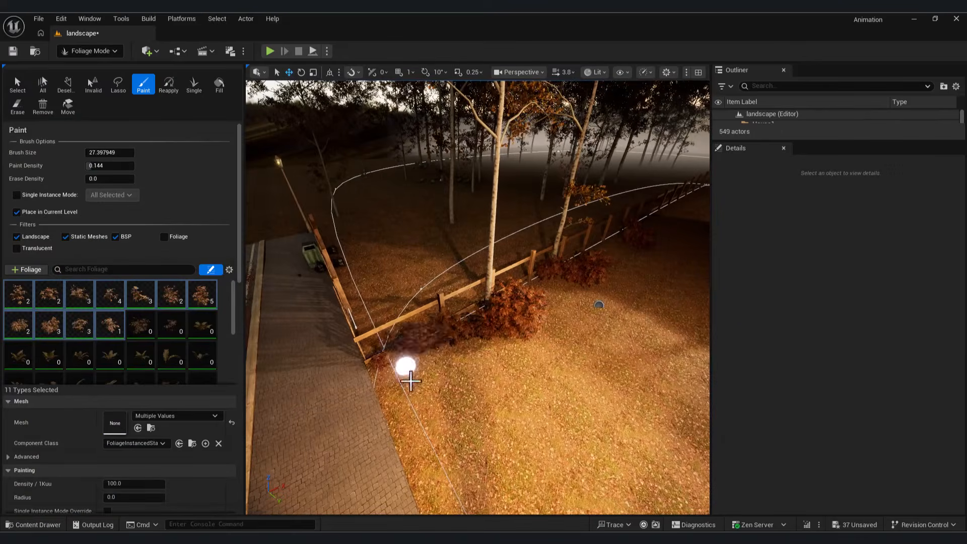
pyautogui.moveTo(409, 380); pyautogui.dragTo(484, 327, button='right')
# Step: Switch the view to Unlit and paint Elderberry bushes along the rest of the wooden fence around the house
pyautogui.click(594, 73)
pyautogui.click(619, 121)
pyautogui.click(513, 252)
pyautogui.moveTo(513, 252); pyautogui.dragTo(486, 388, button='right')
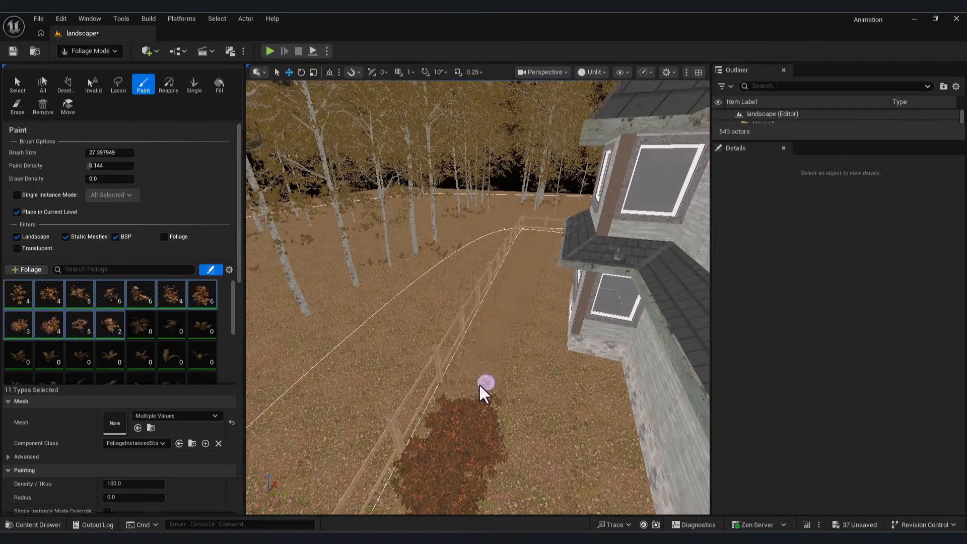
pyautogui.moveTo(485, 388); pyautogui.dragTo(529, 239)
pyautogui.moveTo(468, 351)
pyautogui.mouseDown(button='right')
pyautogui.moveTo(479, 408)
pyautogui.moveTo(526, 347)
pyautogui.mouseUp(button='right')
pyautogui.moveTo(526, 348)
pyautogui.mouseDown()
pyautogui.moveTo(480, 429)
pyautogui.moveTo(358, 340)
pyautogui.mouseUp()
pyautogui.moveTo(343, 305); pyautogui.dragTo(262, 307, button='right')
pyautogui.moveTo(416, 226); pyautogui.dragTo(546, 453)
pyautogui.moveTo(352, 293); pyautogui.dragTo(380, 324, button='right')
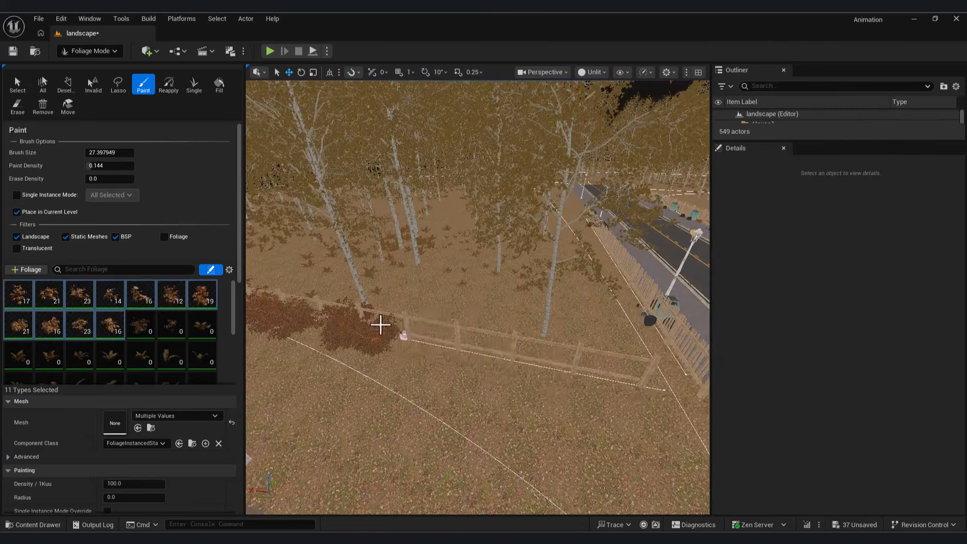
pyautogui.moveTo(380, 324); pyautogui.dragTo(568, 390)
# Step: View the scene through CineCameraActor in Lit shading and return to Selection Mode
pyautogui.click(543, 72)
pyautogui.click(571, 131)
pyautogui.click(543, 73)
pyautogui.click(593, 72)
pyautogui.click(615, 115)
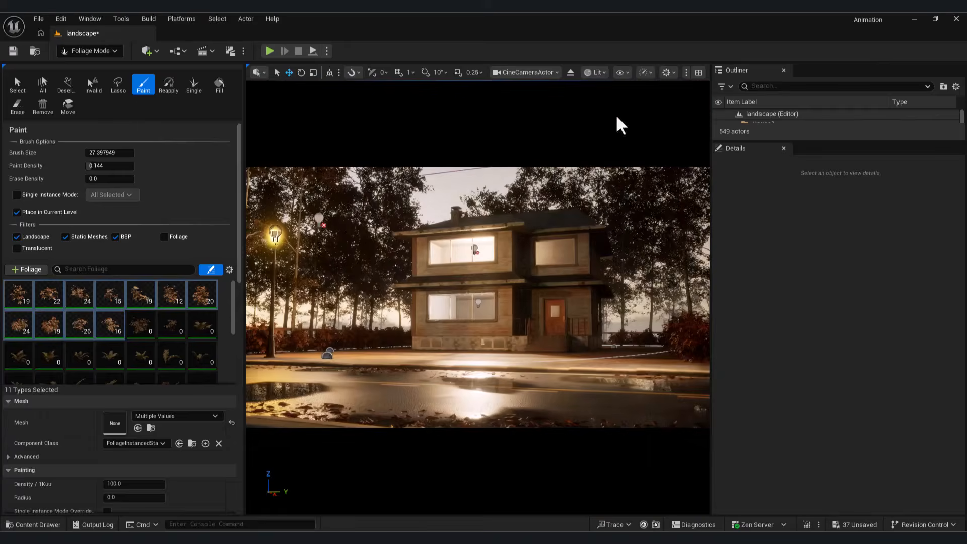
pyautogui.click(93, 51)
pyautogui.click(103, 67)
pyautogui.click(351, 122)
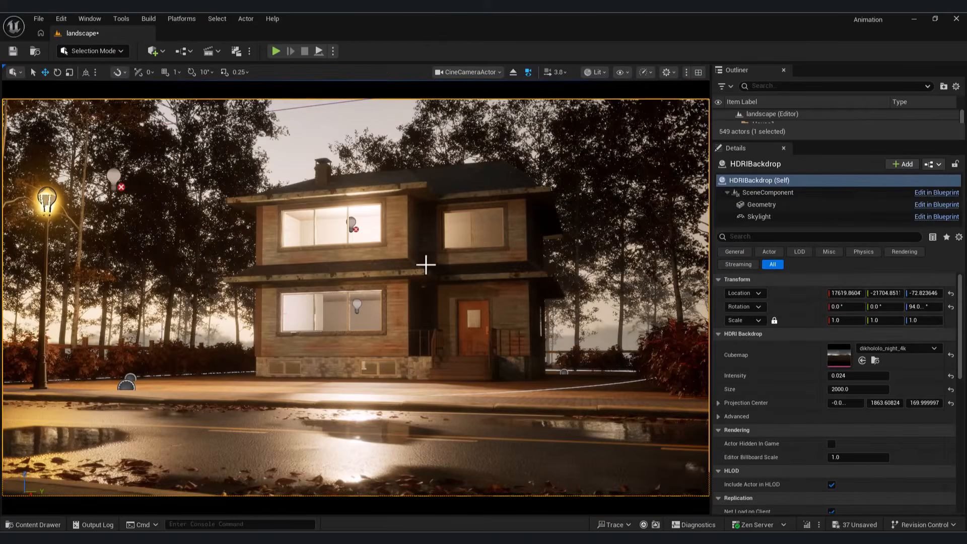
# Step: Extend the fence of BP_Fence_Spline3 along the sidewalk so its end stops short of the house's front door
pyautogui.click(513, 72)
pyautogui.moveTo(298, 300)
pyautogui.mouseDown(button='right')
pyautogui.moveTo(348, 272)
pyautogui.moveTo(297, 300)
pyautogui.mouseUp(button='right')
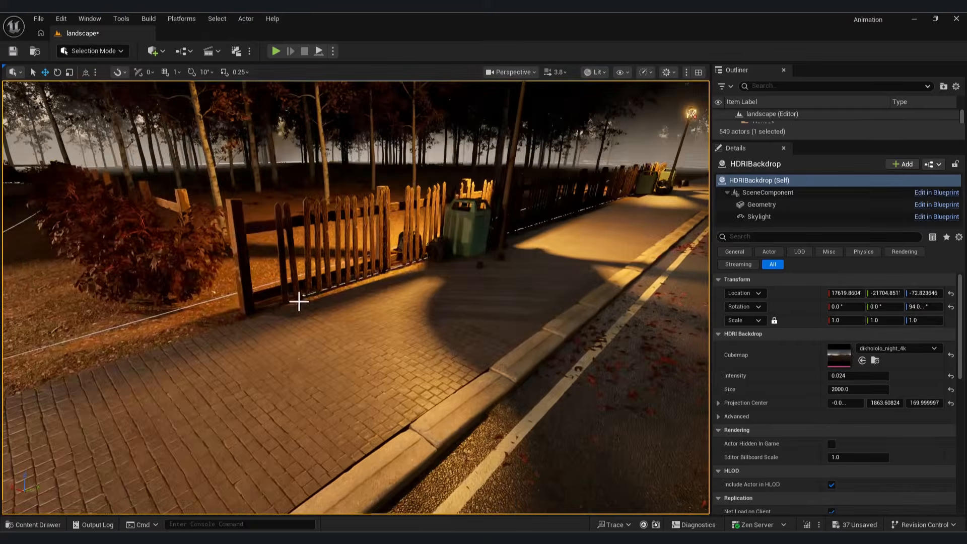
pyautogui.click(297, 299)
pyautogui.moveTo(839, 142); pyautogui.dragTo(846, 347)
pyautogui.moveTo(961, 310); pyautogui.dragTo(961, 302)
pyautogui.click(799, 203)
pyautogui.click(791, 213)
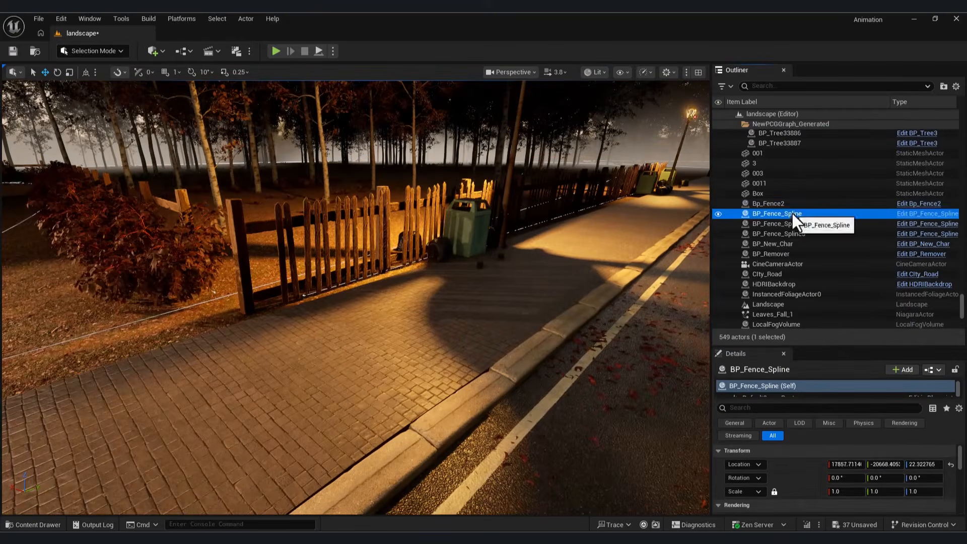
pyautogui.click(789, 224)
pyautogui.click(789, 235)
pyautogui.doubleClick(789, 235)
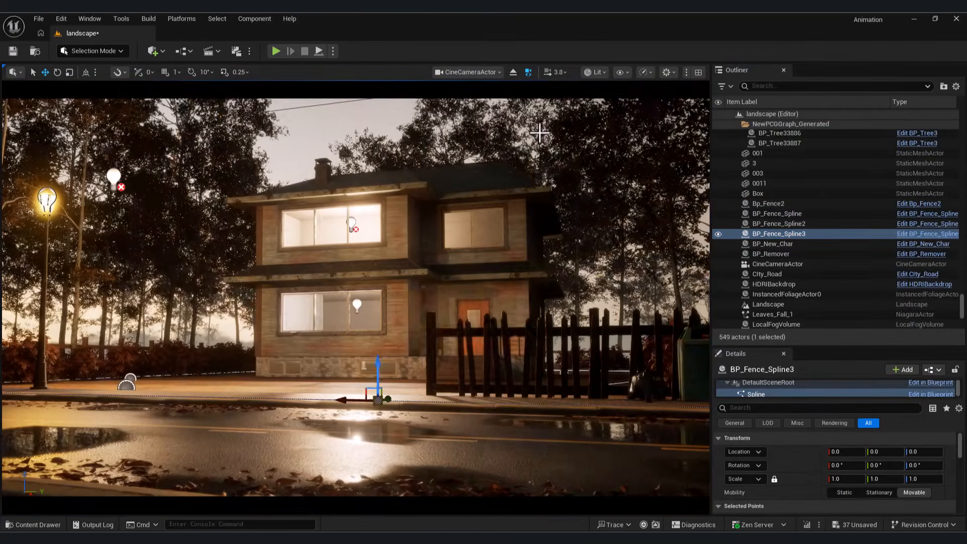
pyautogui.moveTo(356, 400); pyautogui.dragTo(390, 400)
pyautogui.moveTo(554, 414); pyautogui.dragTo(554, 414)
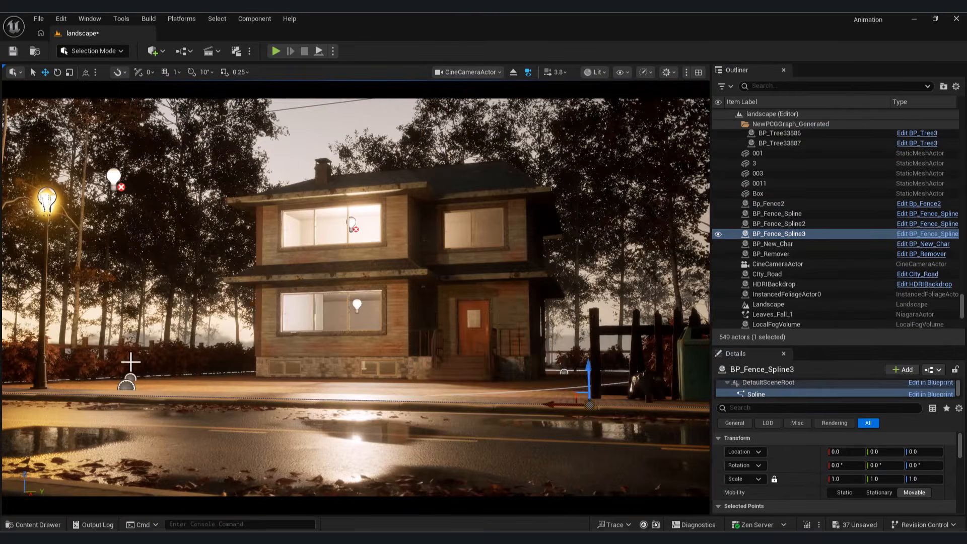
# Step: Extend the fence of BP_Fence_Spline along the sidewalk toward the street lamp and check it through CineCameraActor
pyautogui.click(528, 73)
pyautogui.doubleClick(785, 214)
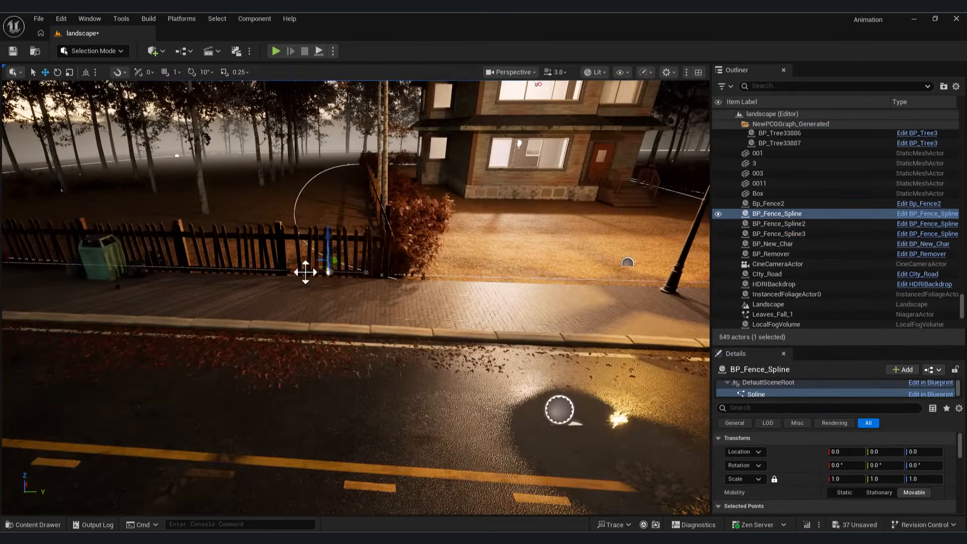
pyautogui.click(511, 72)
pyautogui.moveTo(450, 277); pyautogui.dragTo(630, 283)
pyautogui.click(546, 132)
pyautogui.click(528, 73)
pyautogui.click(519, 73)
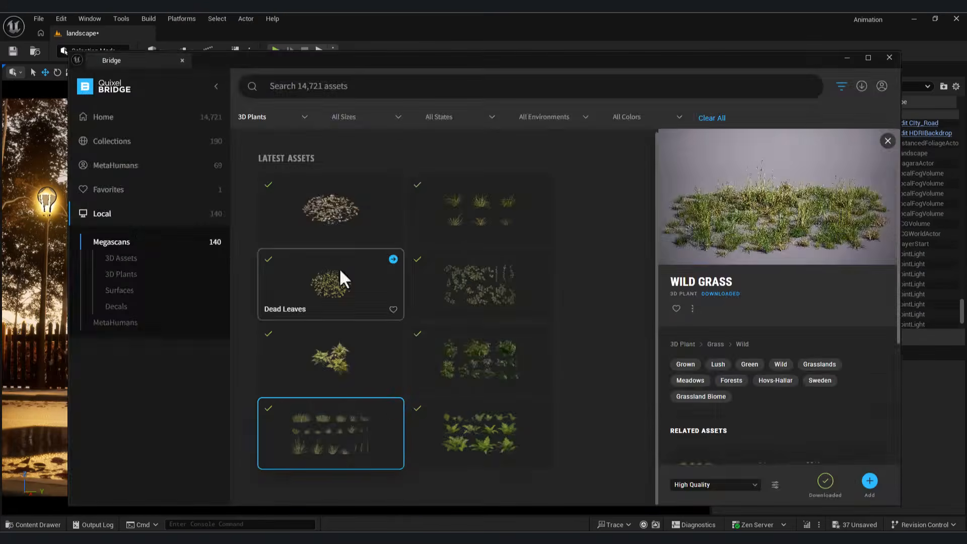
# Step: Add the Wild Grass plant from Quixel Bridge and paint six of its types beside the front-yard bushes at Paint Density 0.175
pyautogui.click(869, 481)
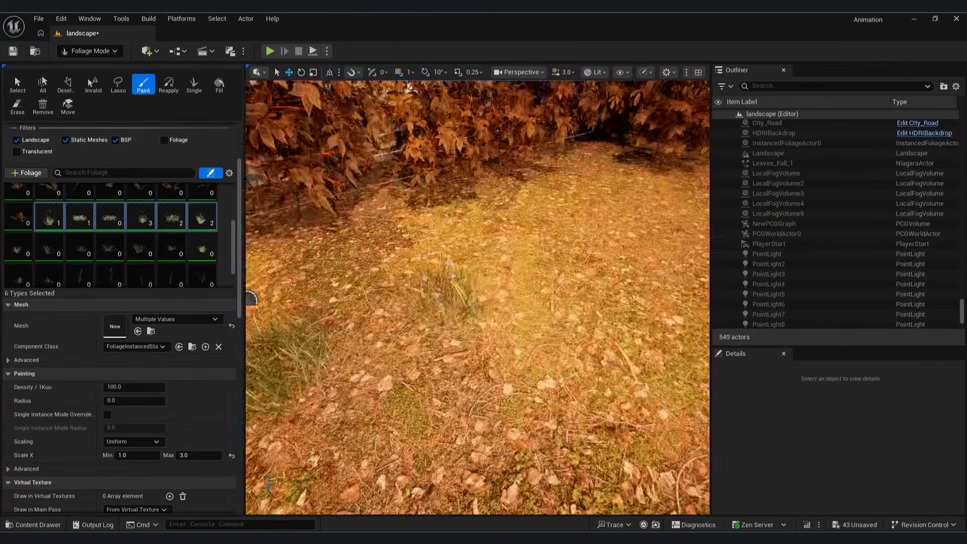
pyautogui.click(566, 72)
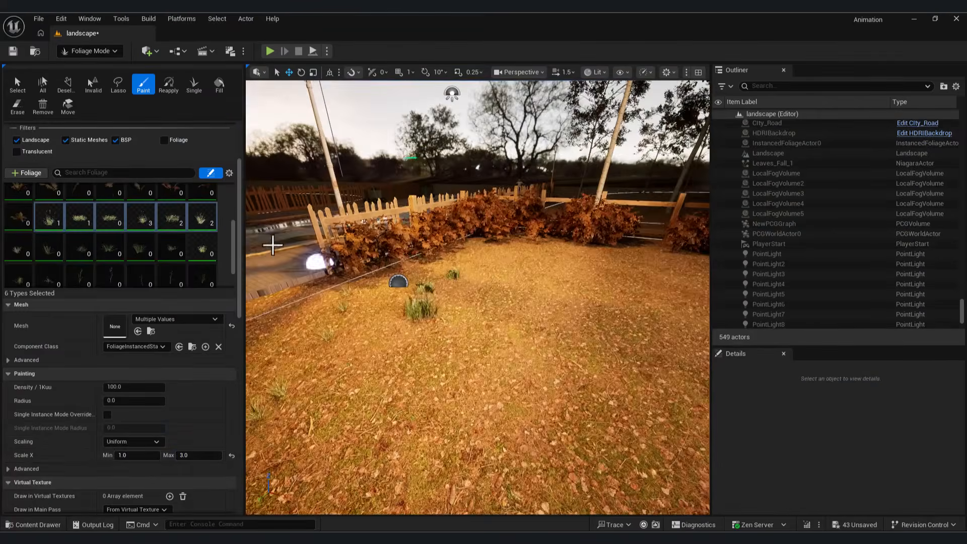
pyautogui.scroll(4, 194, 237)
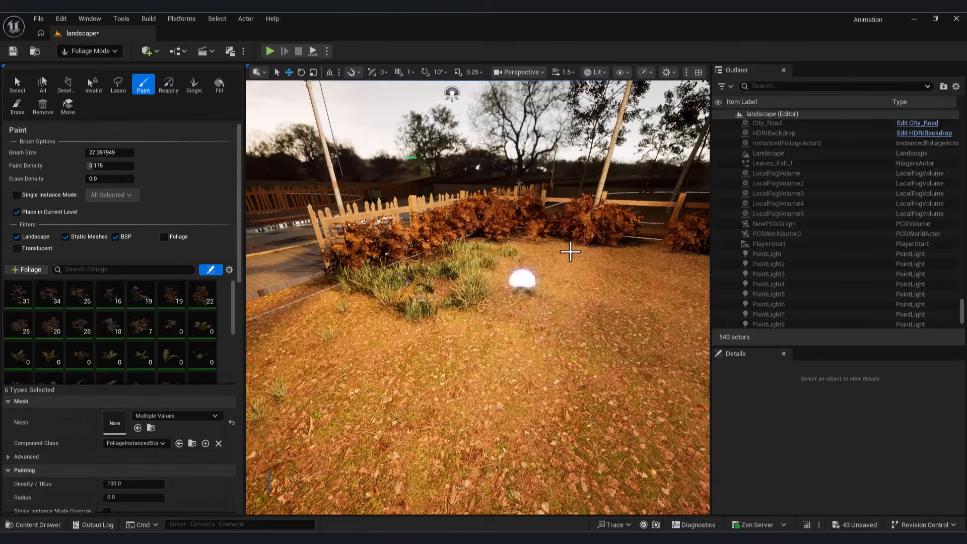
pyautogui.moveTo(598, 275); pyautogui.dragTo(550, 321)
pyautogui.moveTo(551, 321); pyautogui.dragTo(675, 325, button='right')
pyautogui.moveTo(332, 385); pyautogui.dragTo(447, 313)
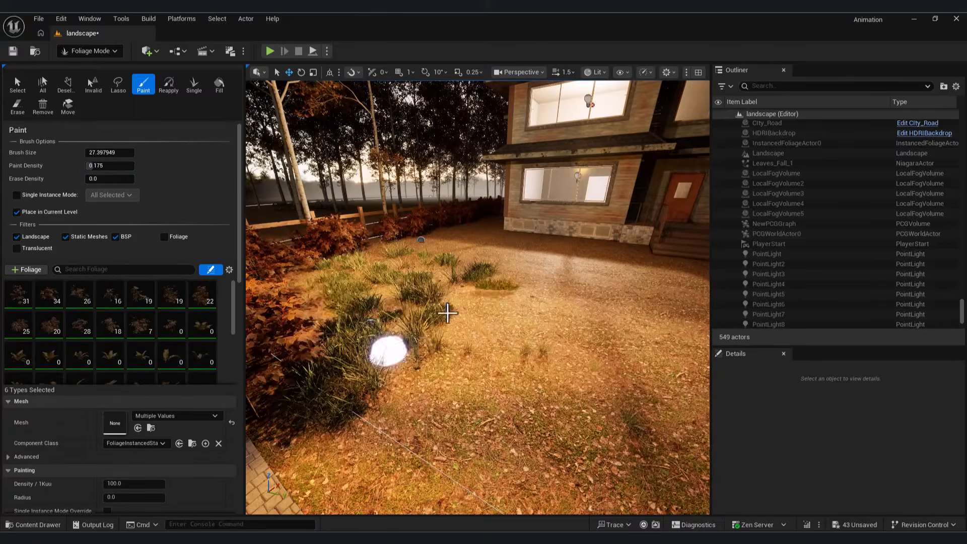
pyautogui.moveTo(371, 300); pyautogui.dragTo(468, 297)
# Step: Set the Paint Density to 0.449 and paint denser wild grass over the lawn near the street lamp
pyautogui.moveTo(93, 166); pyautogui.dragTo(106, 166)
pyautogui.moveTo(234, 312); pyautogui.dragTo(235, 349)
pyautogui.moveTo(387, 282); pyautogui.dragTo(454, 339)
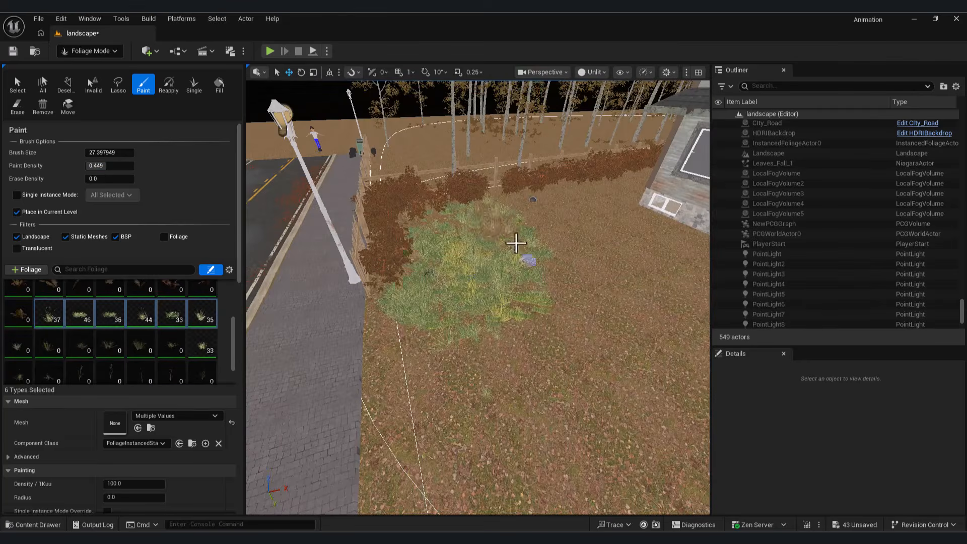
pyautogui.click(574, 302)
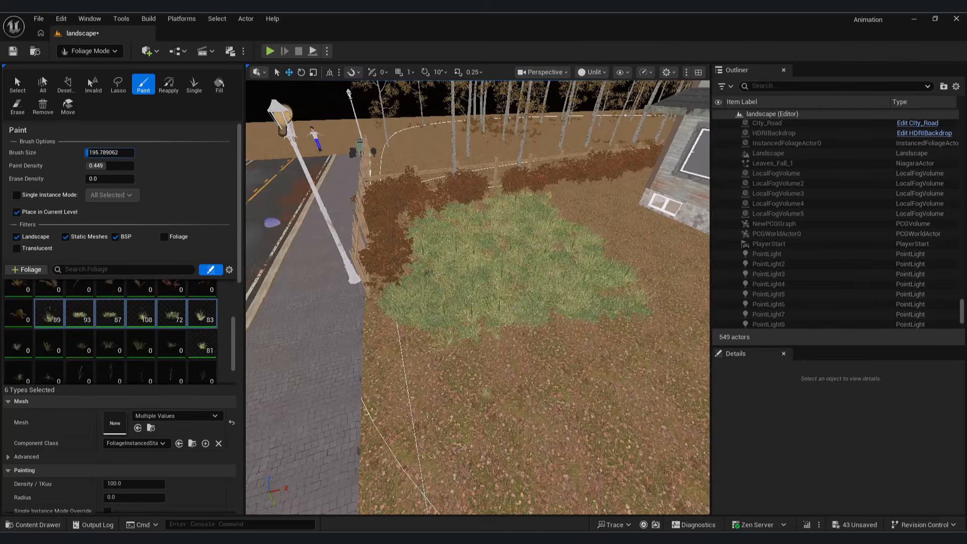
# Step: Set the Brush Size to 80 and fill in the lawn grass, keeping the path to the front door clear
pyautogui.click(108, 152)
pyautogui.write('40')
pyautogui.press('Return')
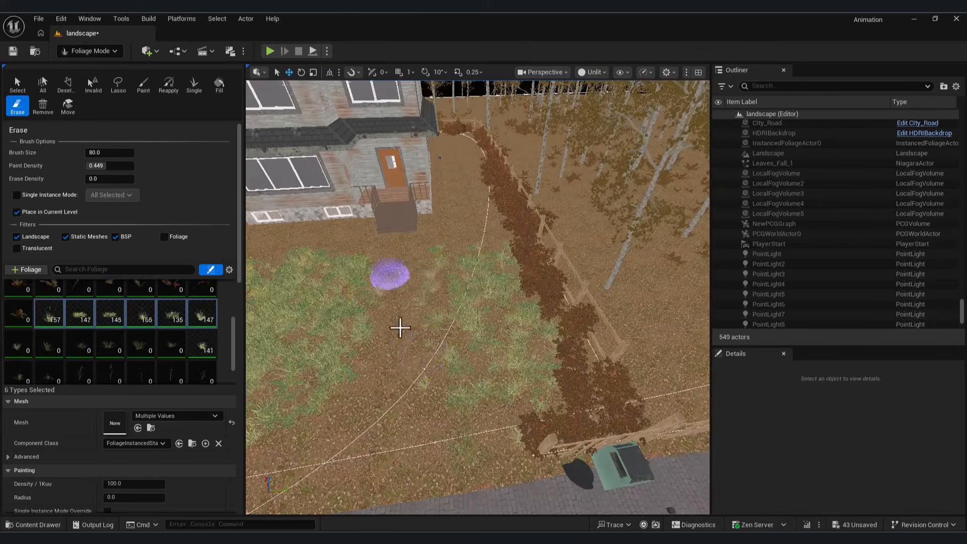
pyautogui.moveTo(401, 327); pyautogui.dragTo(454, 259)
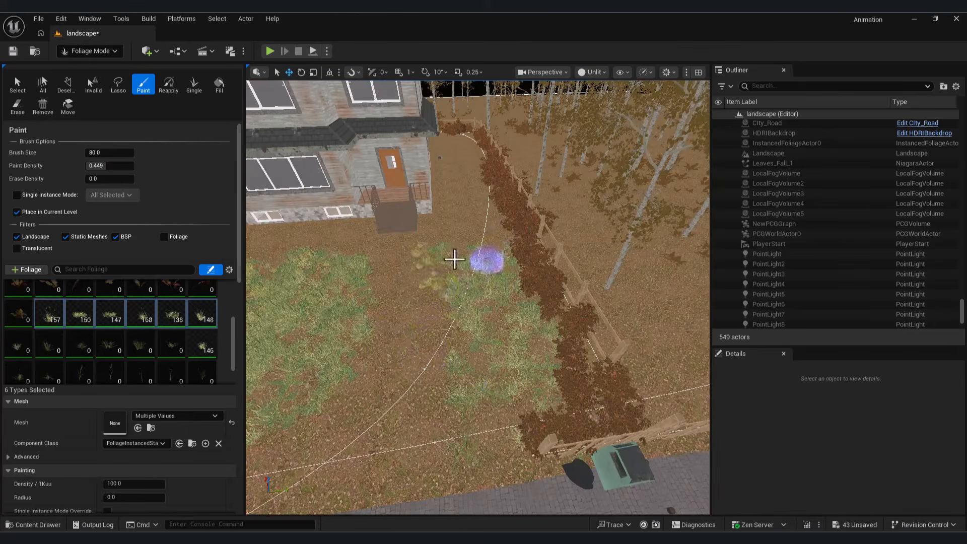
pyautogui.moveTo(441, 306); pyautogui.dragTo(400, 272)
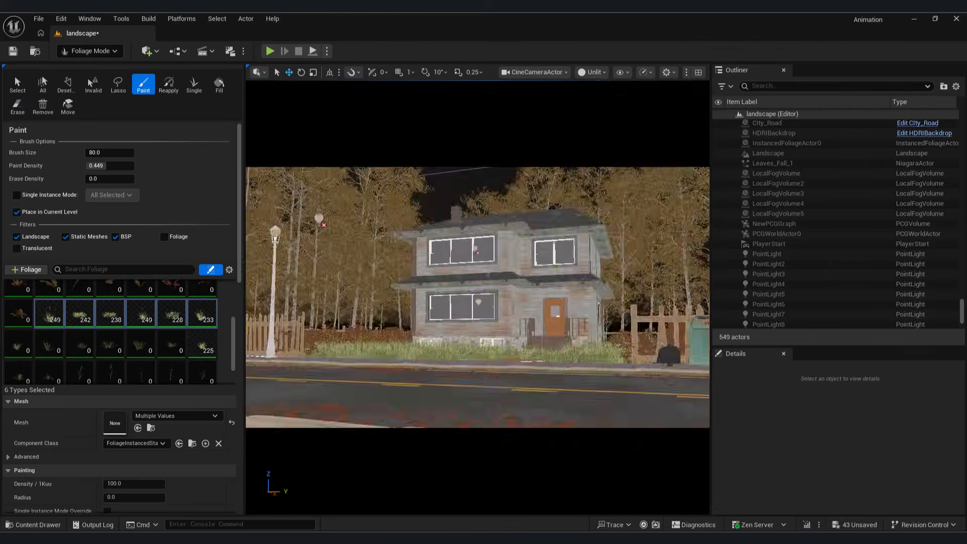
pyautogui.click(535, 72)
pyautogui.click(551, 113)
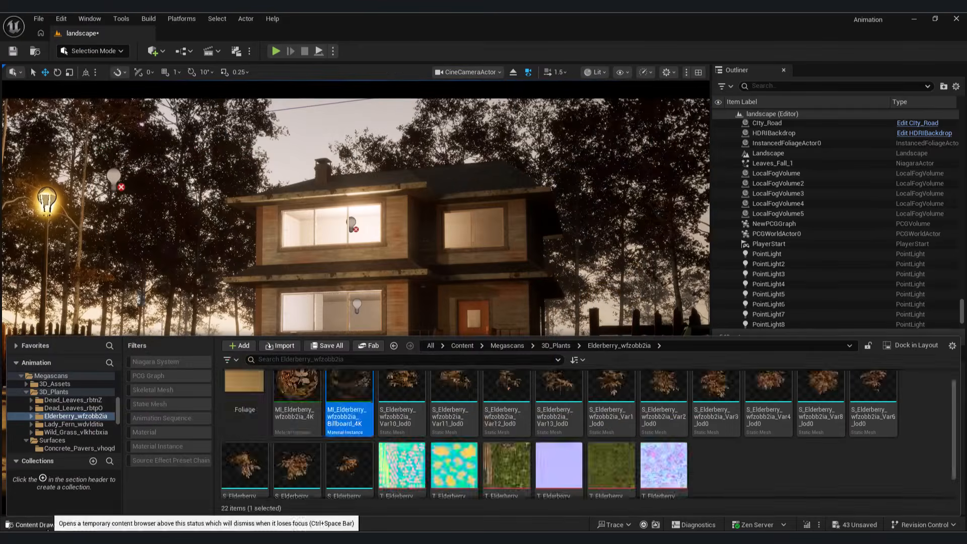
# Step: Filter the Megascans 3D_Plants folder to static meshes and select a plant mesh
pyautogui.click(149, 403)
pyautogui.click(54, 391)
pyautogui.click(766, 399)
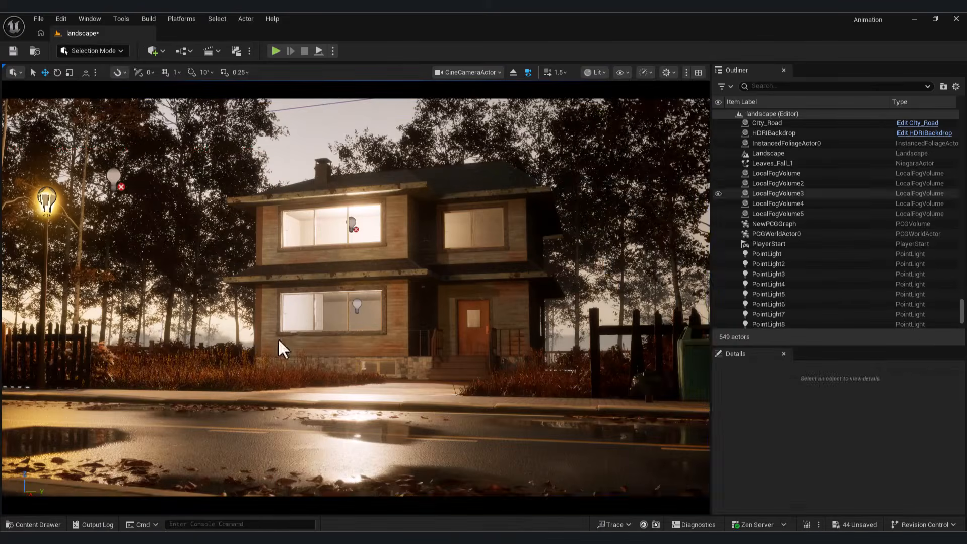
# Step: Select the last foliage type in the Foliage Mode palette
pyautogui.click(335, 123)
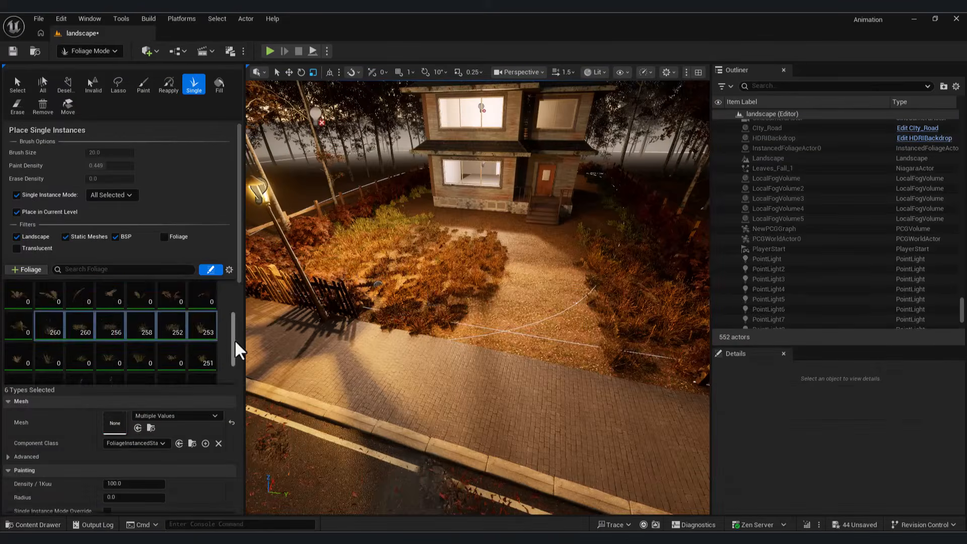
pyautogui.scroll(-1, 237, 353)
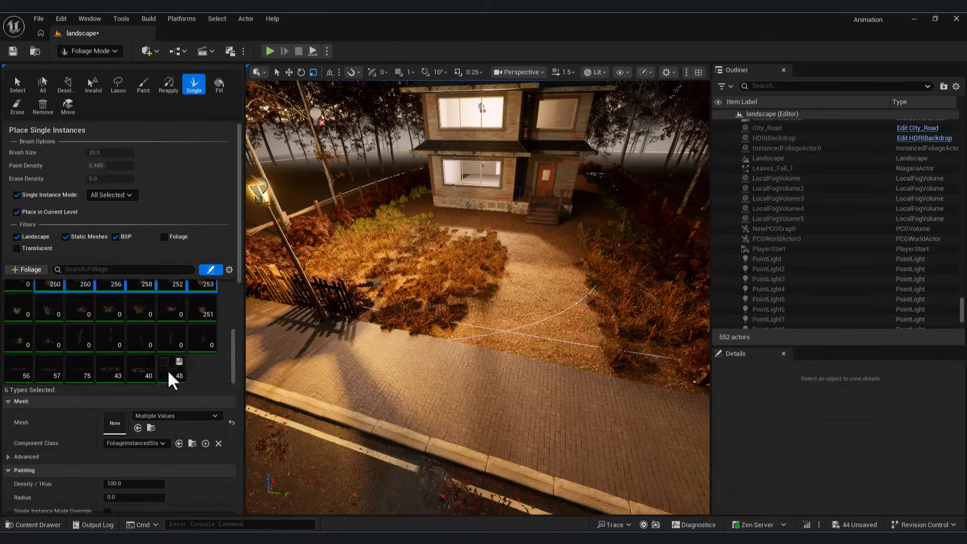
pyautogui.click(171, 370)
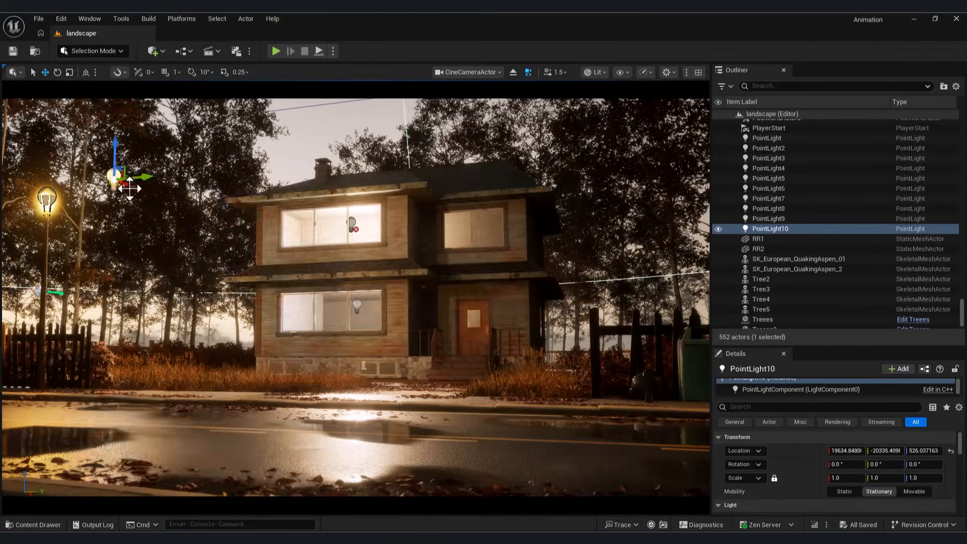
# Step: Move PointLight10 to just above the front door under the porch roof and check it through CineCameraActor
pyautogui.moveTo(130, 189); pyautogui.dragTo(481, 249)
pyautogui.click(468, 72)
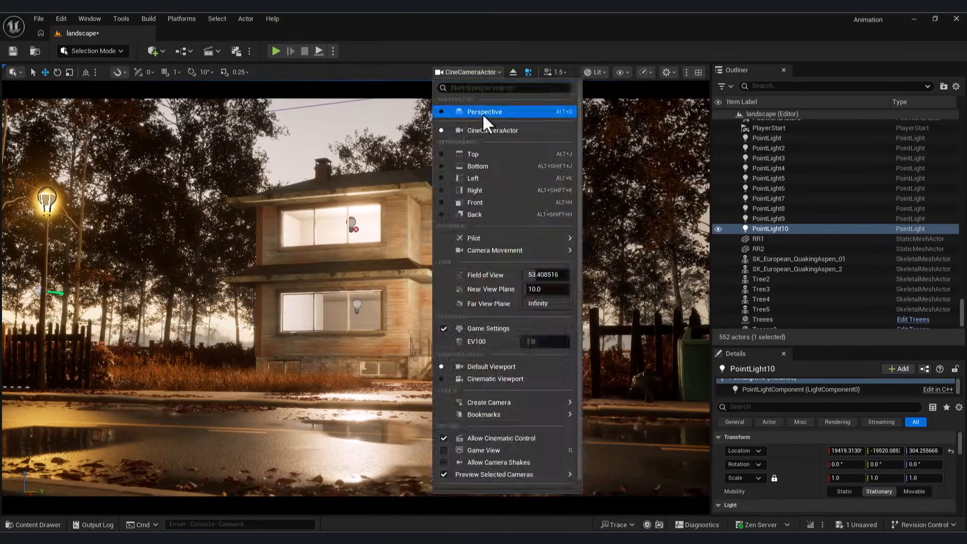
pyautogui.click(482, 111)
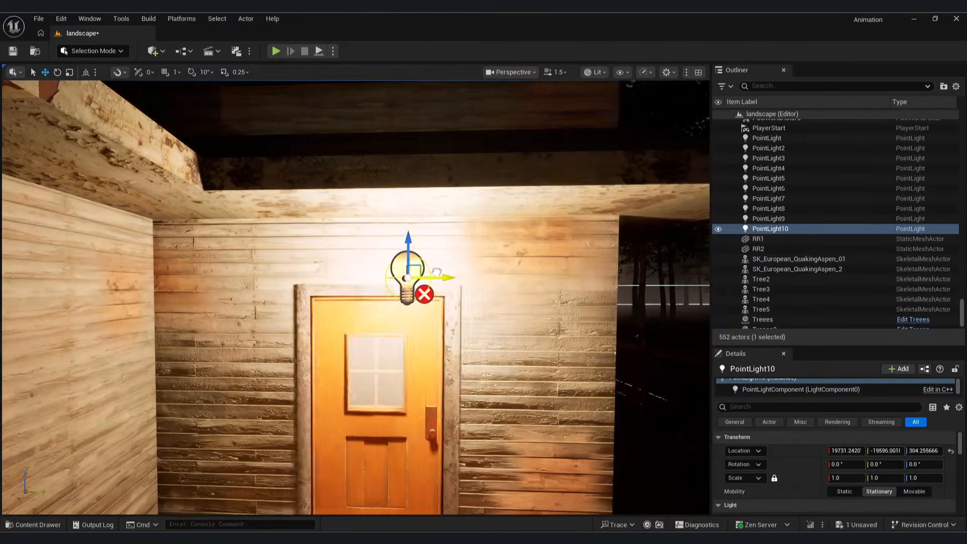
pyautogui.click(510, 72)
pyautogui.click(541, 130)
# Step: Set PointLight10's Intensity to 0.1 cd
pyautogui.scroll(-2, 836, 473)
pyautogui.click(856, 470)
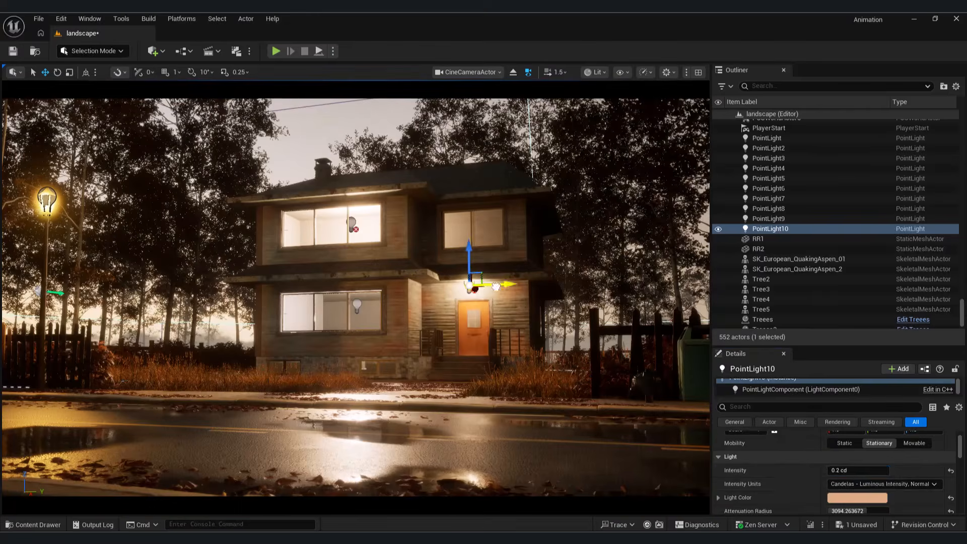
pyautogui.write('0.')
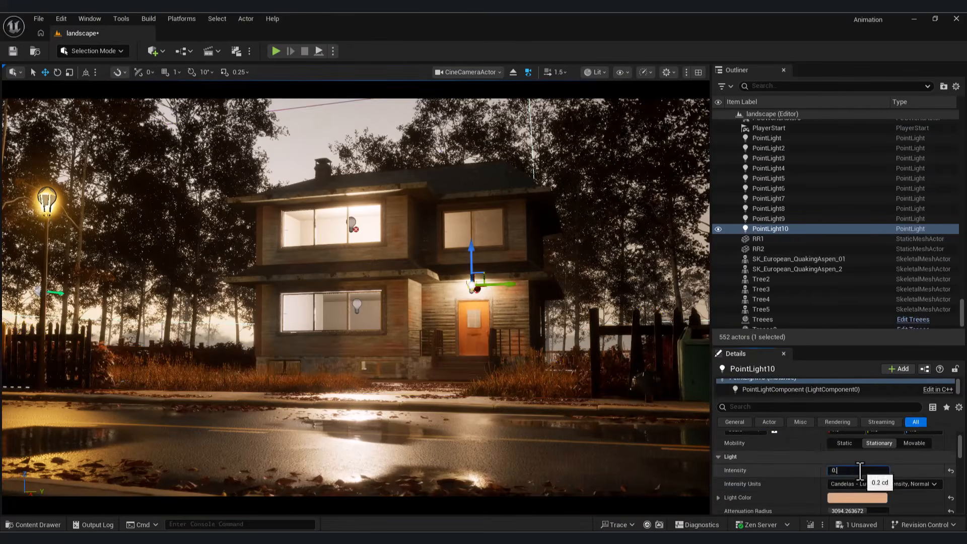
pyautogui.write('1')
pyautogui.press('Return')
pyautogui.click(513, 456)
pyautogui.click(626, 270)
# Step: Select PointLight6 behind the ground-floor window, adjust its position slightly and give it a warmer yellow Light Color
pyautogui.click(360, 298)
pyautogui.click(478, 72)
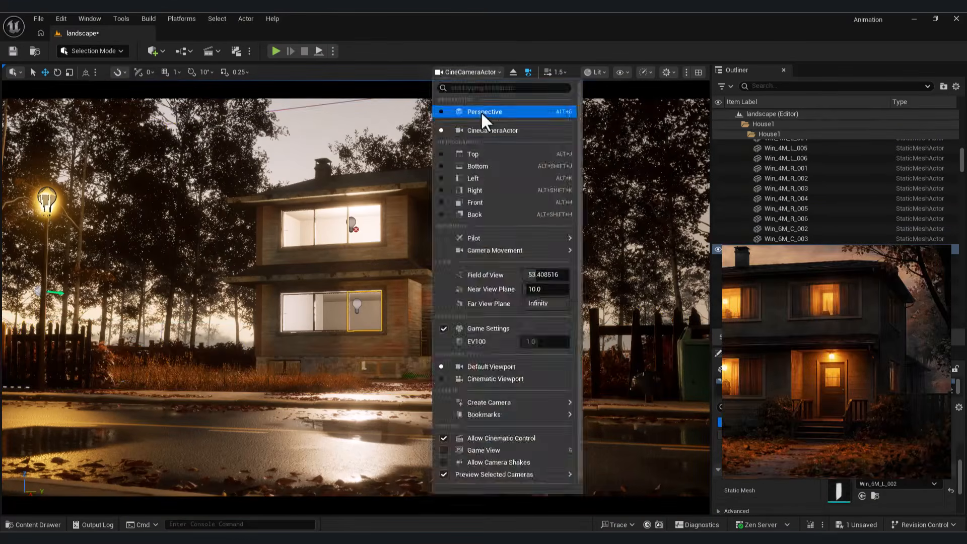
pyautogui.click(481, 113)
pyautogui.click(270, 346)
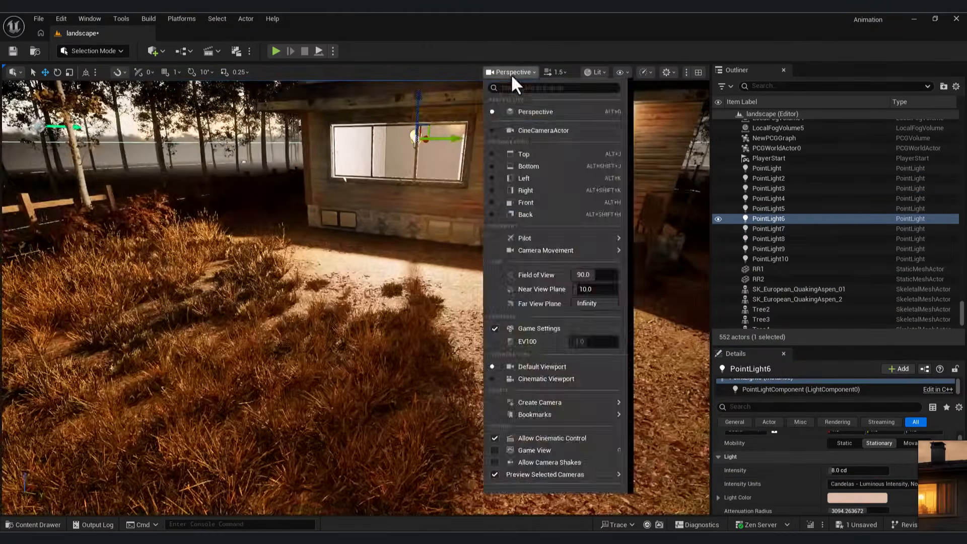
pyautogui.click(534, 131)
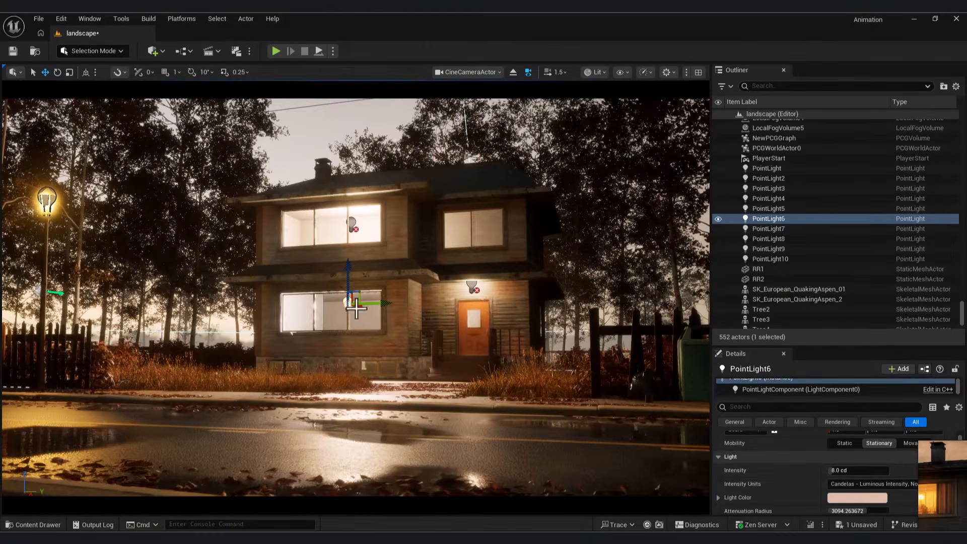
pyautogui.moveTo(356, 308)
pyautogui.mouseDown()
pyautogui.moveTo(339, 303)
pyautogui.moveTo(358, 305)
pyautogui.mouseUp()
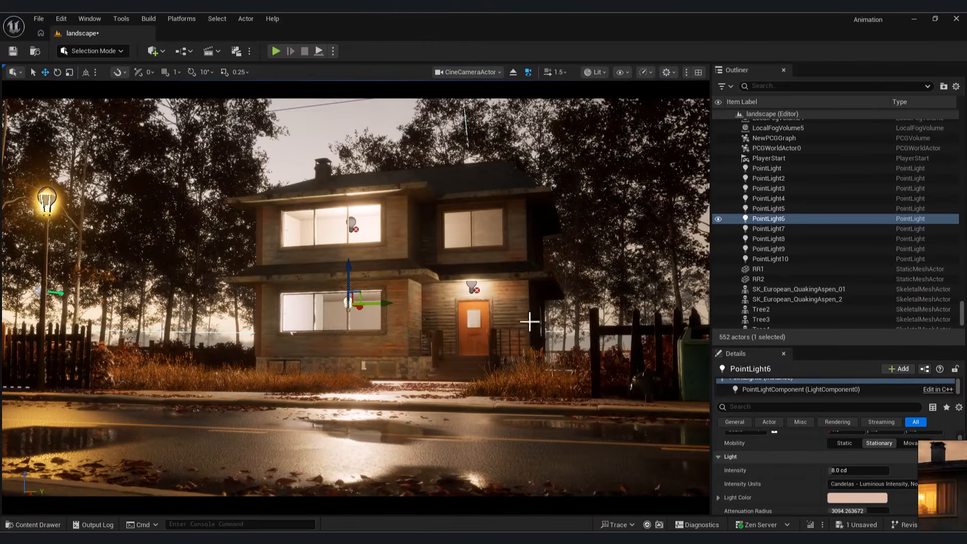
pyautogui.click(856, 498)
pyautogui.moveTo(748, 321); pyautogui.dragTo(748, 282)
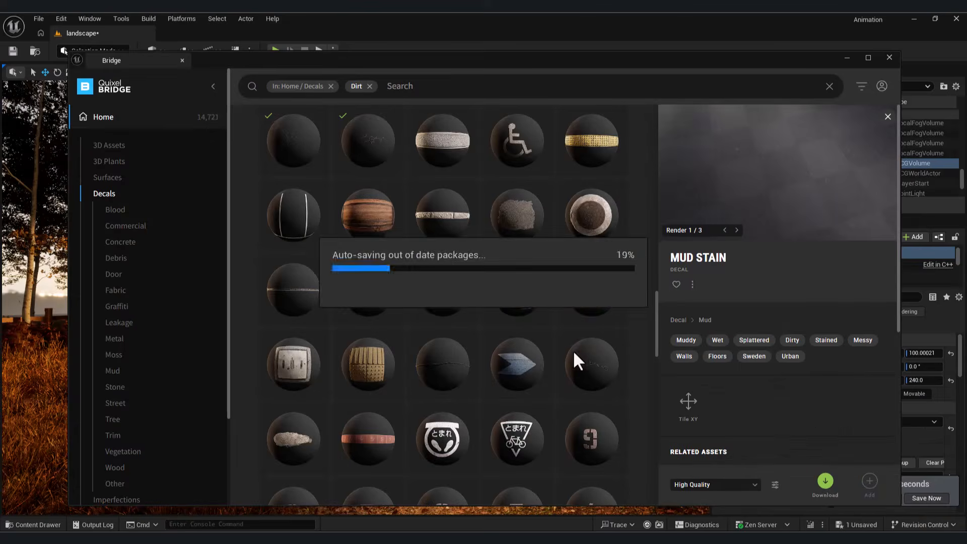
# Step: Find the downloaded Mud Stain among Bridge's Dirt decals and add it to the project at Medium Quality
pyautogui.scroll(10, 572, 349)
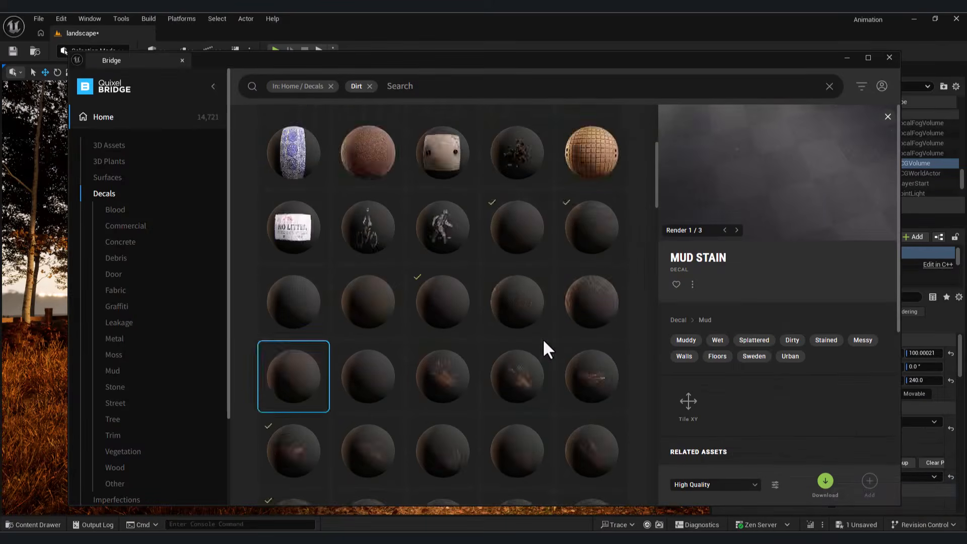
pyautogui.scroll(3, 483, 266)
pyautogui.scroll(-2, 520, 409)
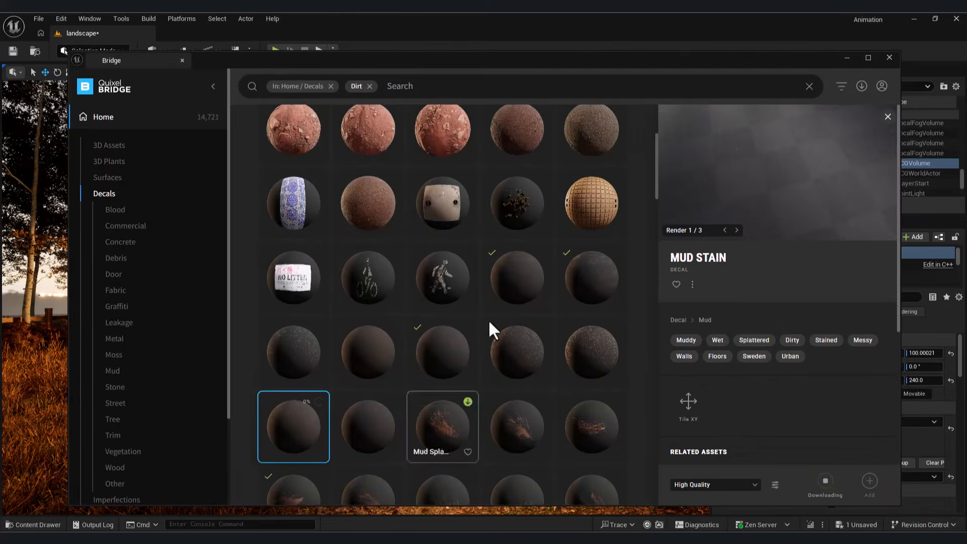
pyautogui.click(520, 278)
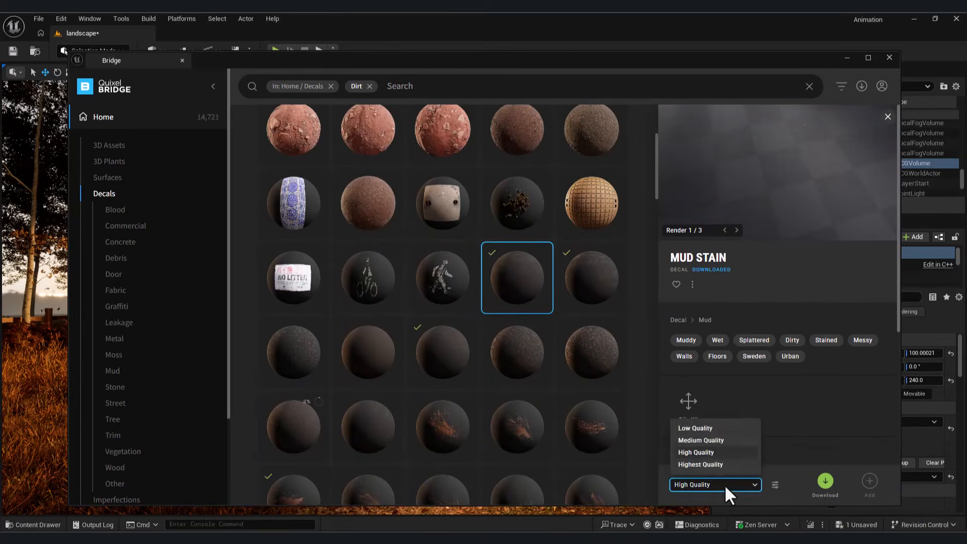
pyautogui.click(705, 464)
pyautogui.click(704, 485)
pyautogui.click(710, 440)
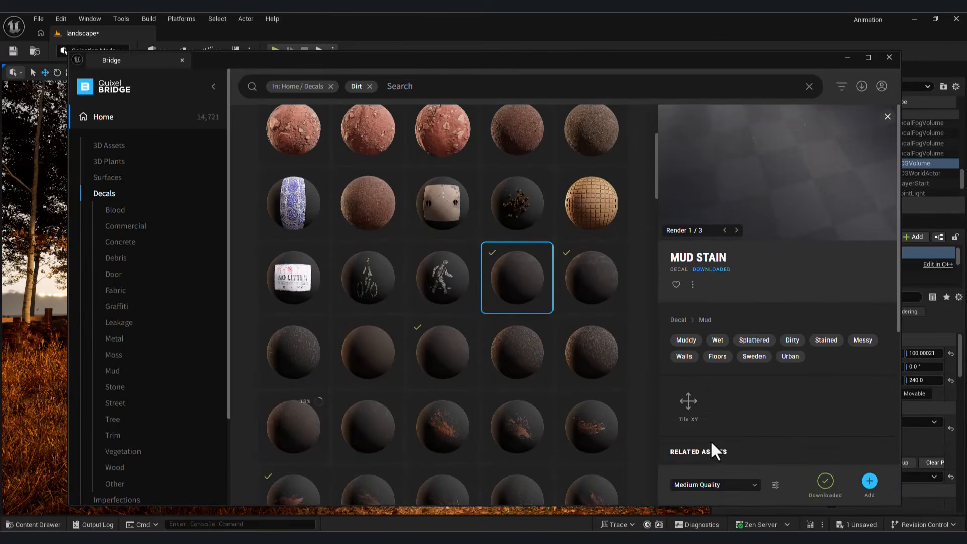
pyautogui.click(874, 480)
pyautogui.click(847, 58)
# Step: Open the Mud_Stain_wbhtaiav folder in Megascans Decals and place MI_Mud_Stain_wbhtaiav_2K at the base of the house's front wall
pyautogui.hotkey('ctrl', 'space')
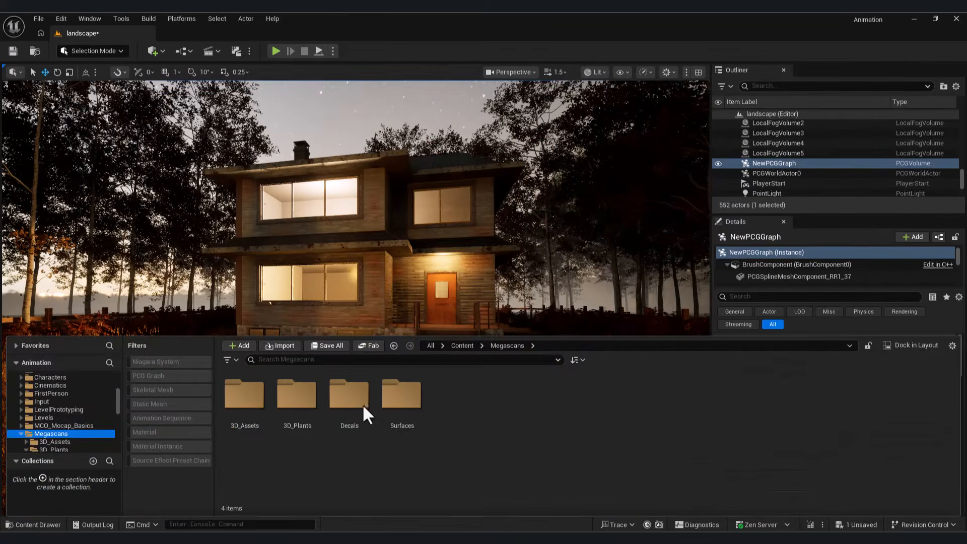
pyautogui.doubleClick(350, 398)
pyautogui.doubleClick(247, 395)
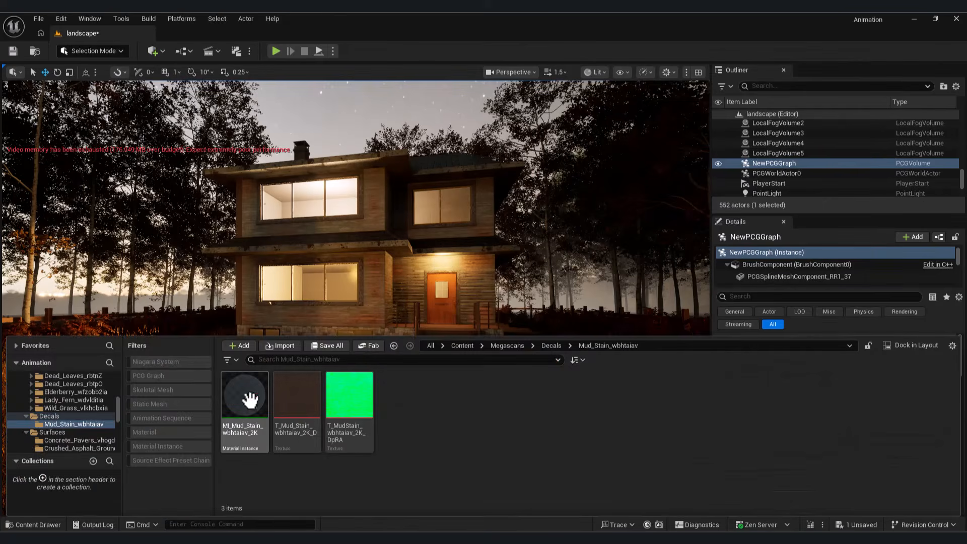
pyautogui.hotkey('ctrl', 'space')
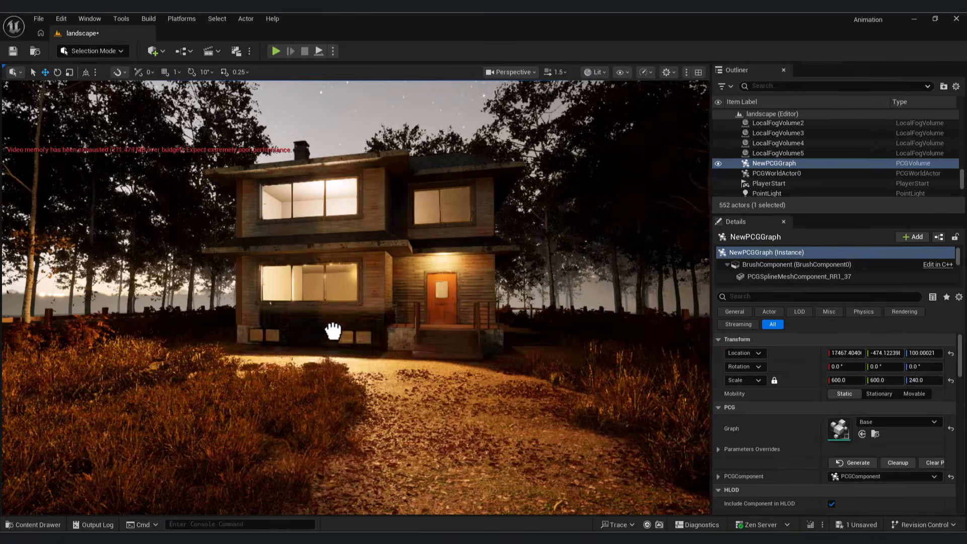
pyautogui.moveTo(328, 318); pyautogui.dragTo(327, 318)
# Step: Rotate the 2K mud stain decal onto the wall, scale it to about 0.11 × 0.55 × 0.55 and position it near the basement window
pyautogui.press('f')
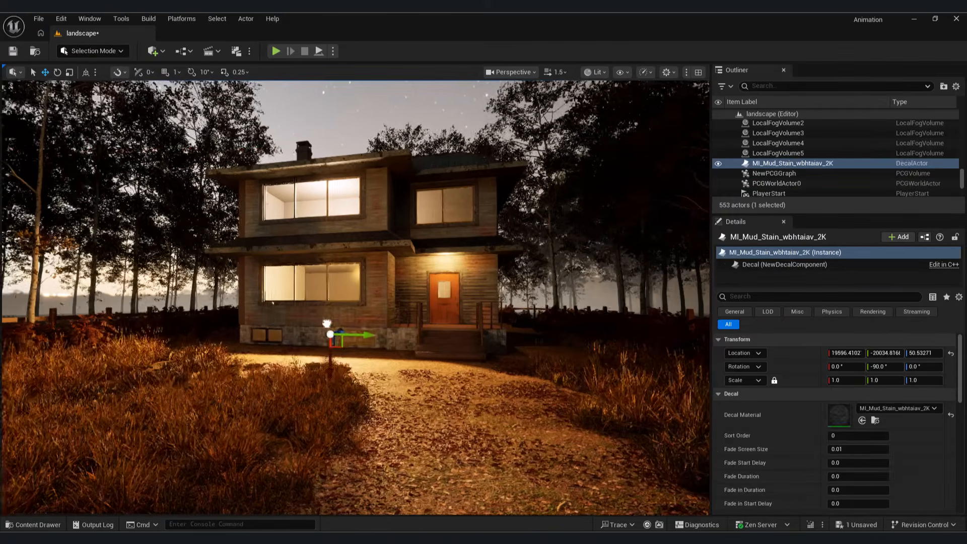
pyautogui.press('e')
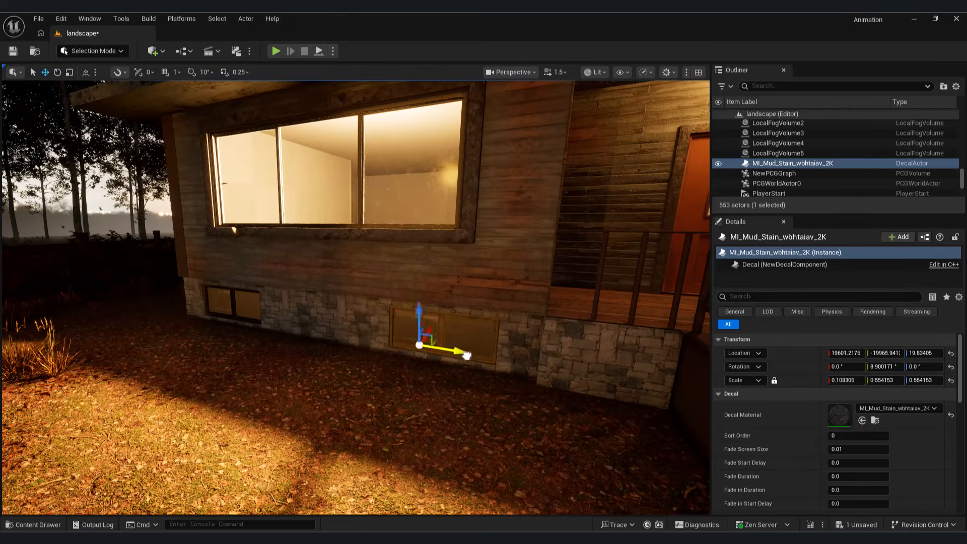
pyautogui.moveTo(426, 267); pyautogui.dragTo(426, 282)
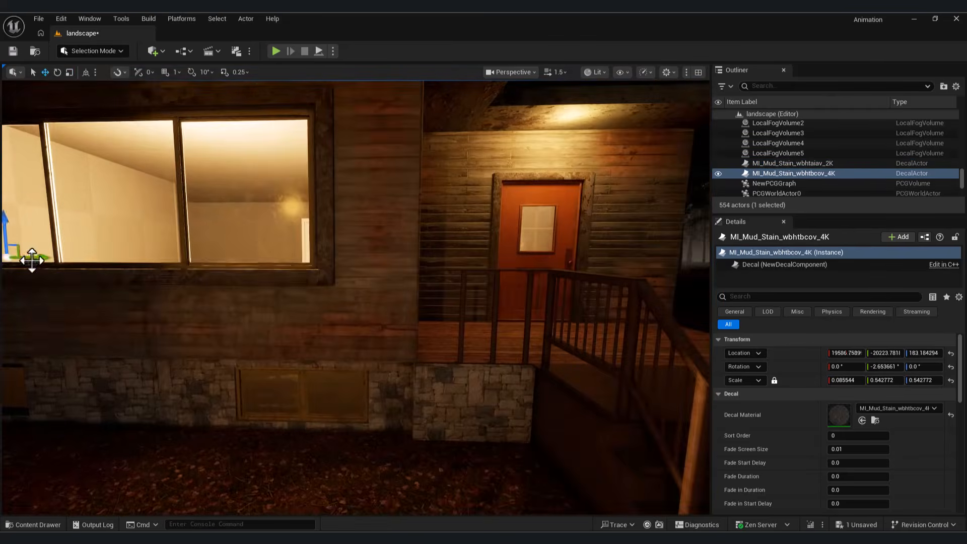
# Step: Undo the last decal change and place the MI_Mud_Stain_wbhtbcov_4K material as a decal near the front door
pyautogui.hotkey('ctrl', 'z')
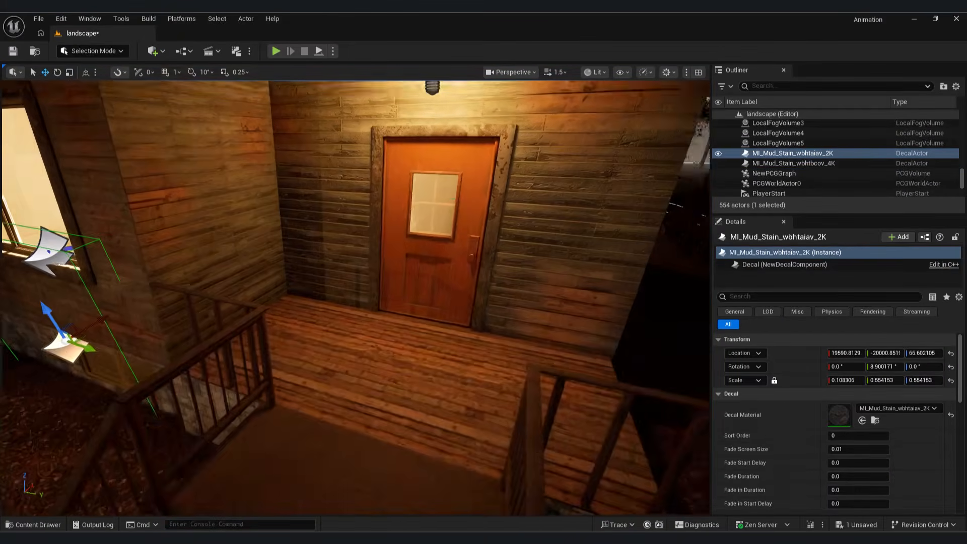
pyautogui.hotkey('ctrl', 'space')
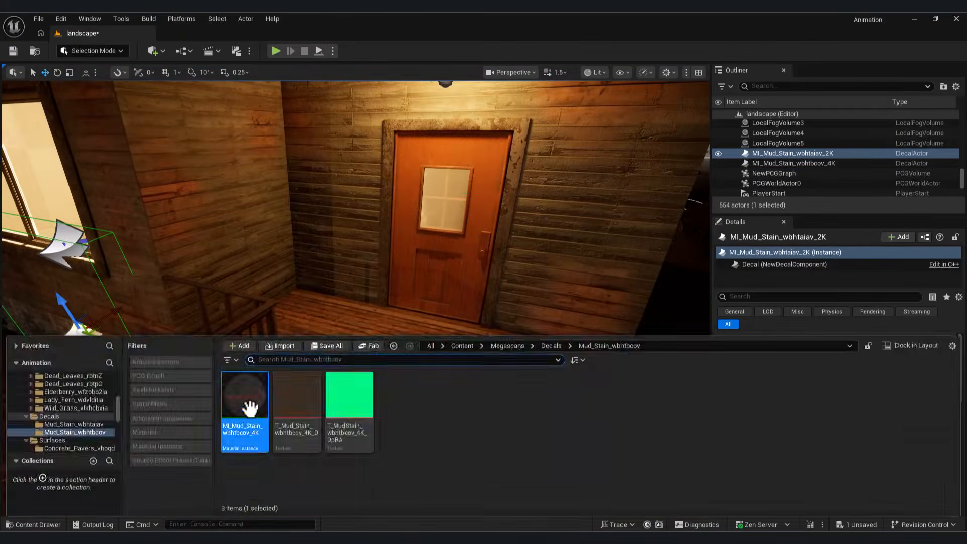
pyautogui.moveTo(251, 408); pyautogui.dragTo(388, 356)
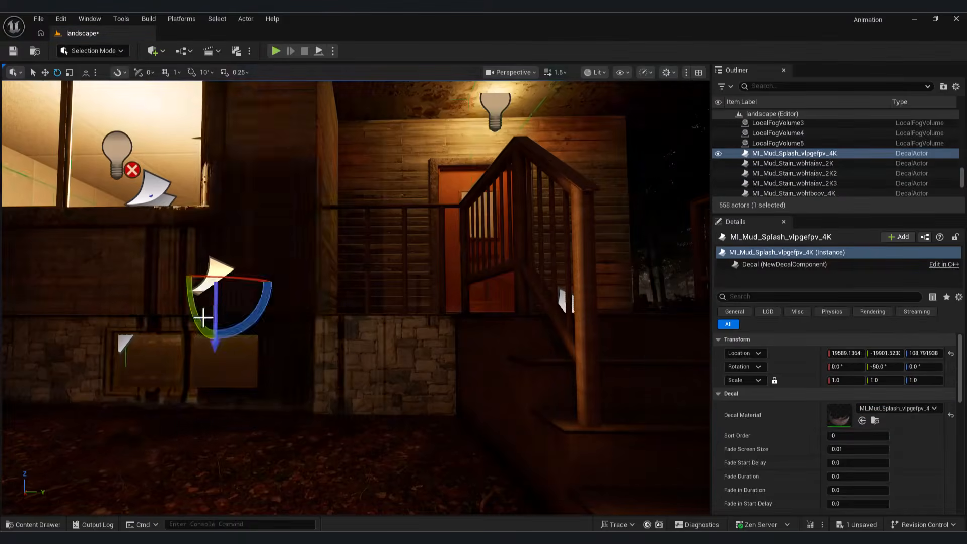
# Step: Rotate the MI_Mud_Splash_vlpgefpv_4K decal to project onto the front wall and scale it down, undoing the last adjustment
pyautogui.moveTo(203, 317); pyautogui.dragTo(186, 268)
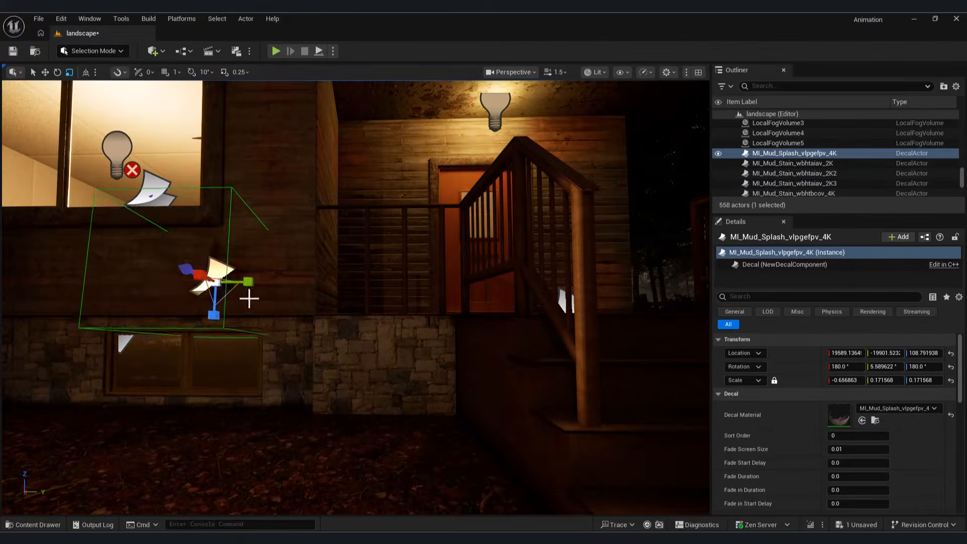
pyautogui.moveTo(248, 297); pyautogui.dragTo(311, 293)
pyautogui.press('r')
pyautogui.hotkey('ctrl', 'z')
pyautogui.press('w')
pyautogui.scroll(-5, 521, 121)
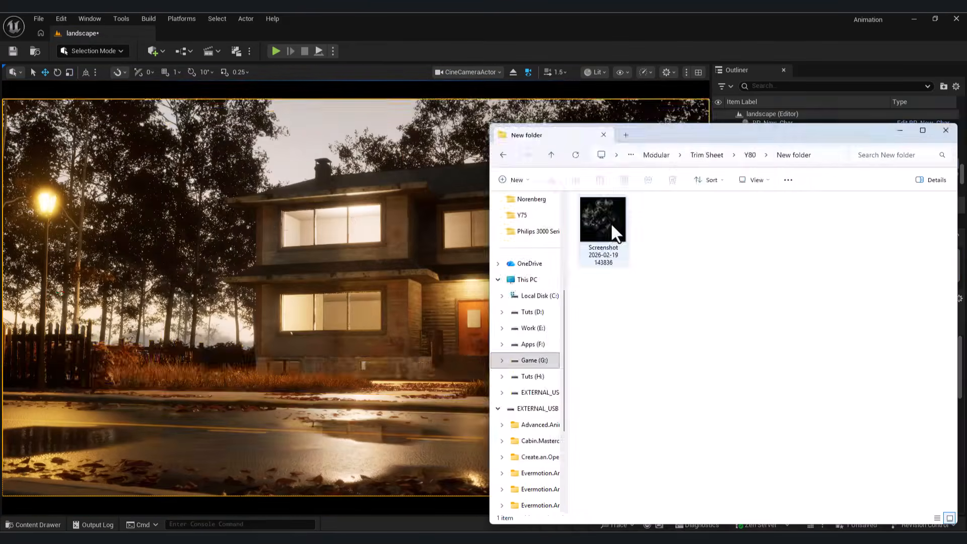
pyautogui.doubleClick(612, 222)
pyautogui.click(713, 77)
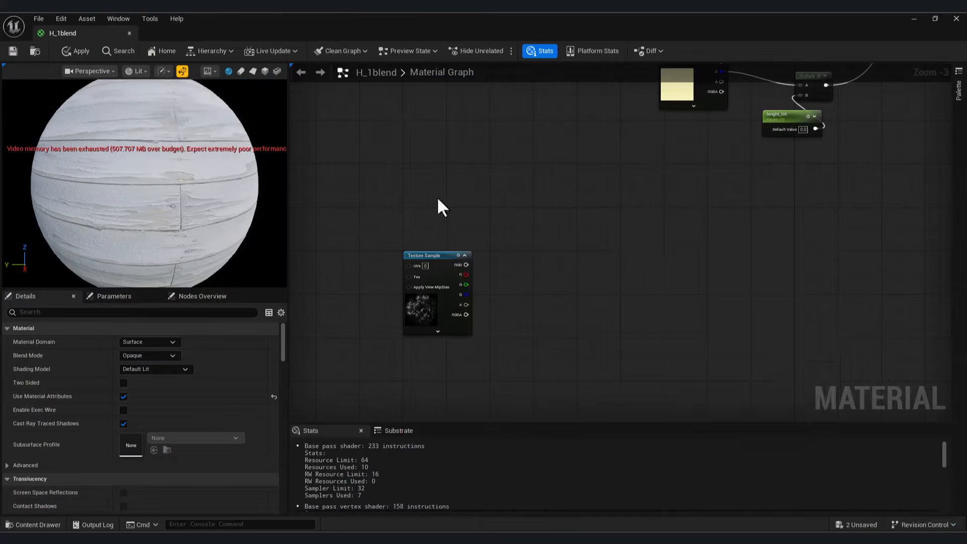
# Step: Add a SetMaterialAttributes node to the H_1blend graph with Opacity and BaseColor attributes
pyautogui.rightClick(591, 273)
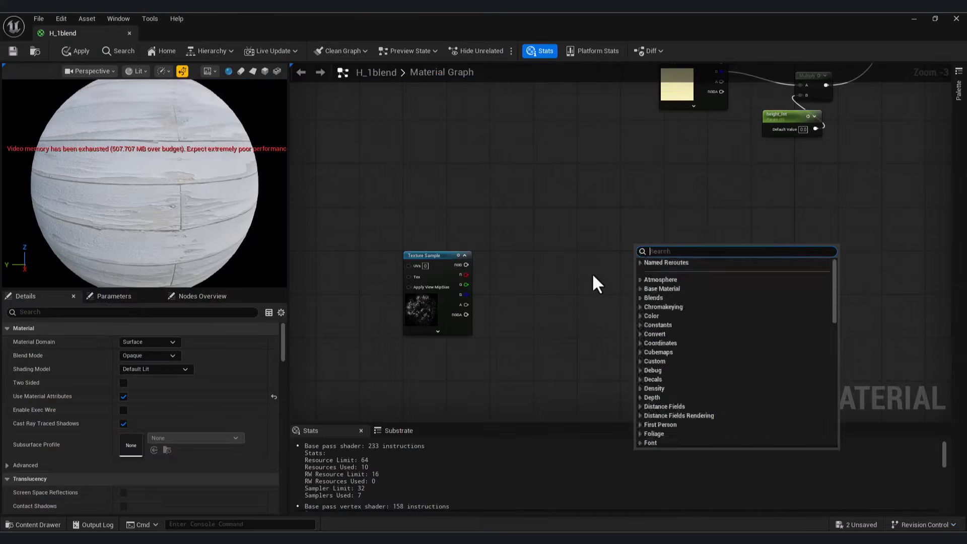
pyautogui.write('set mater')
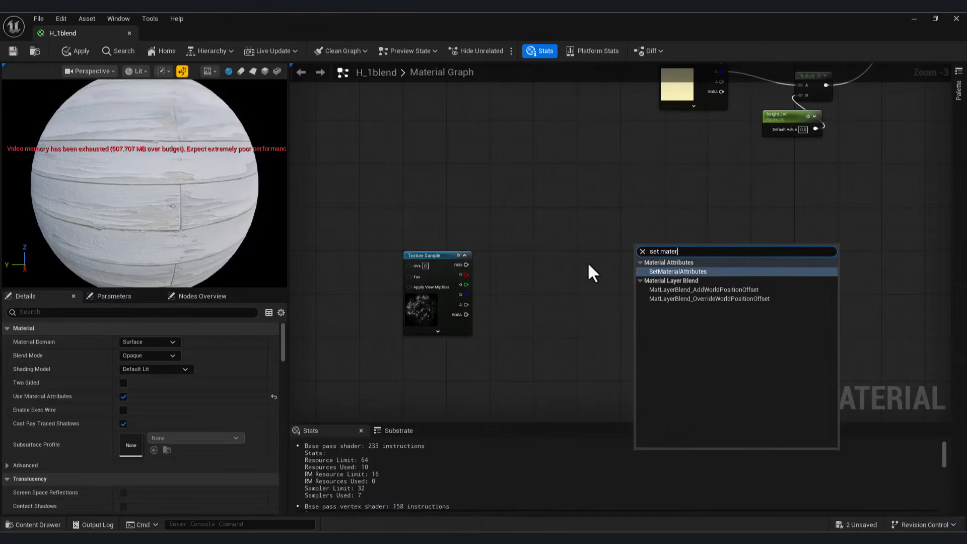
pyautogui.click(704, 271)
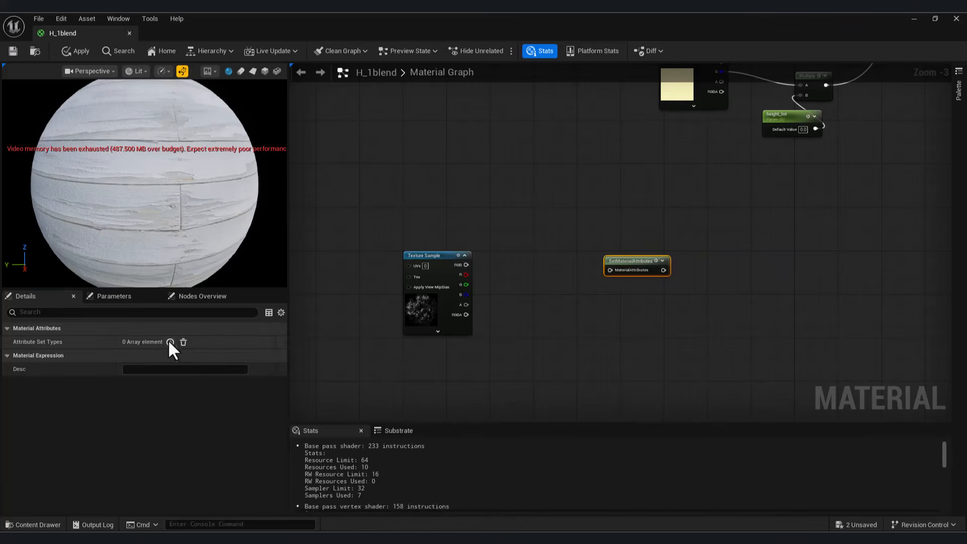
pyautogui.click(170, 342)
pyautogui.click(152, 356)
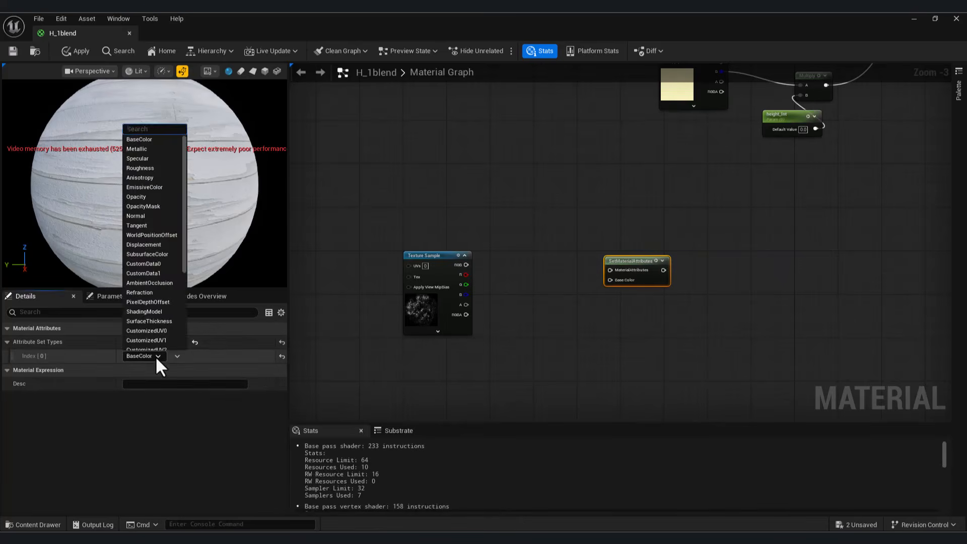
pyautogui.click(147, 232)
pyautogui.scroll(2, 485, 322)
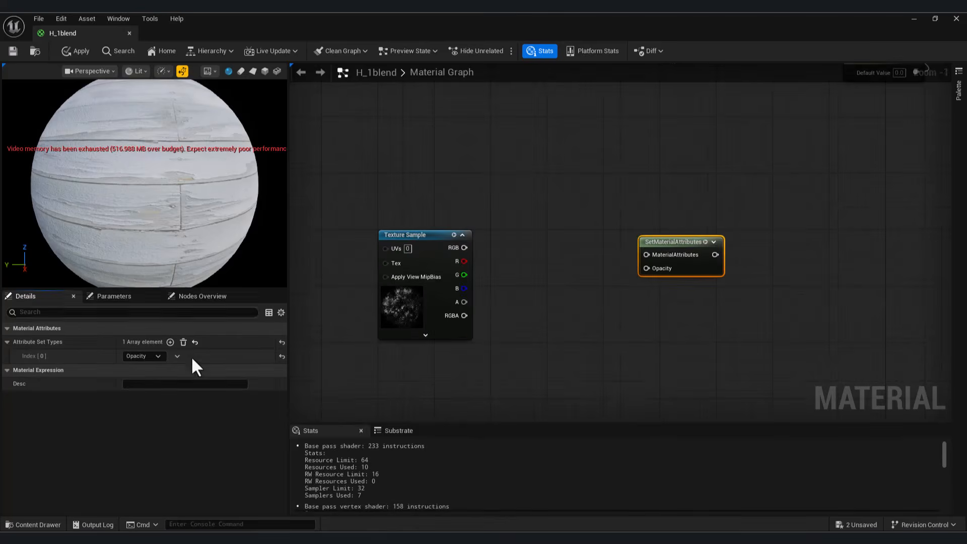
pyautogui.click(170, 341)
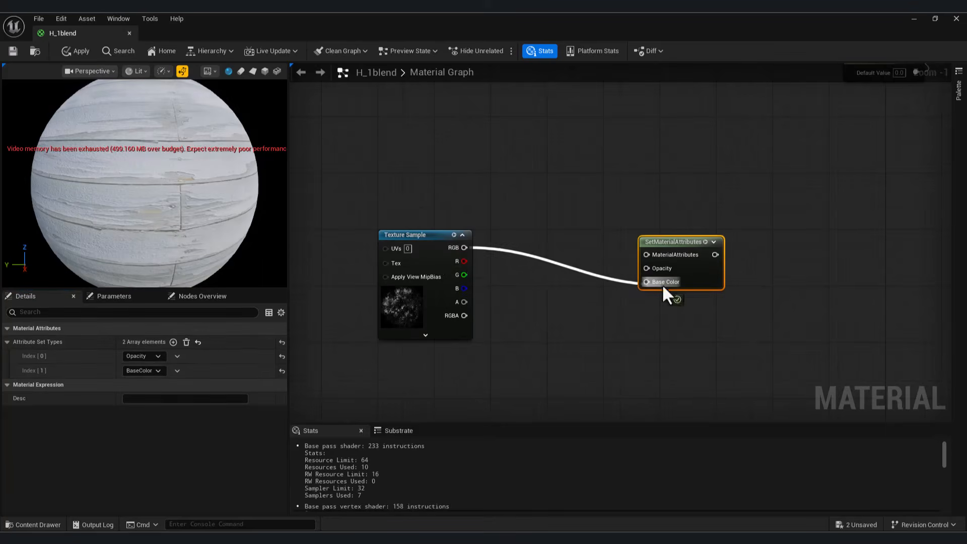
# Step: Connect the dirt mask Texture Sample's RGB output to the SetMaterialAttributes Opacity input and space the two nodes apart
pyautogui.moveTo(662, 284); pyautogui.dragTo(662, 284)
pyautogui.moveTo(431, 234); pyautogui.dragTo(428, 319)
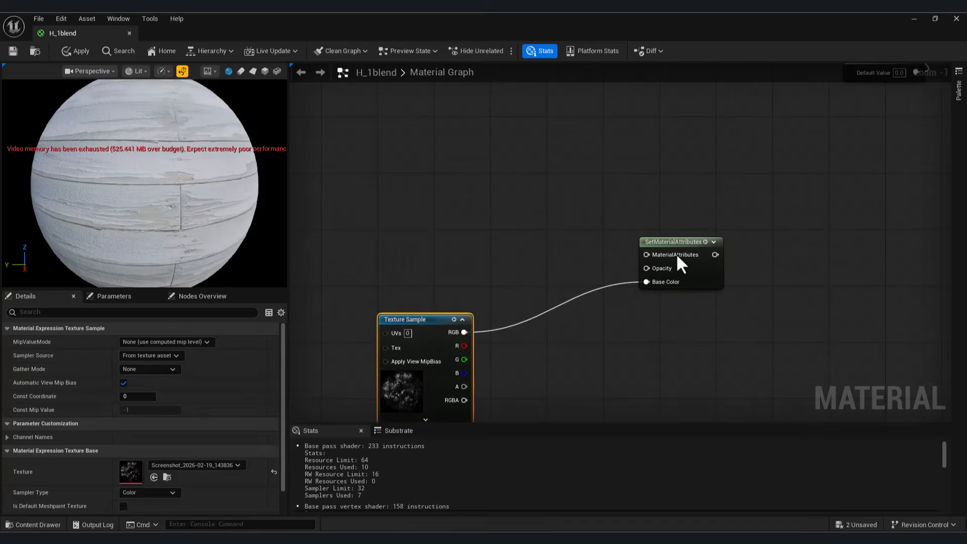
pyautogui.moveTo(680, 242); pyautogui.dragTo(664, 276)
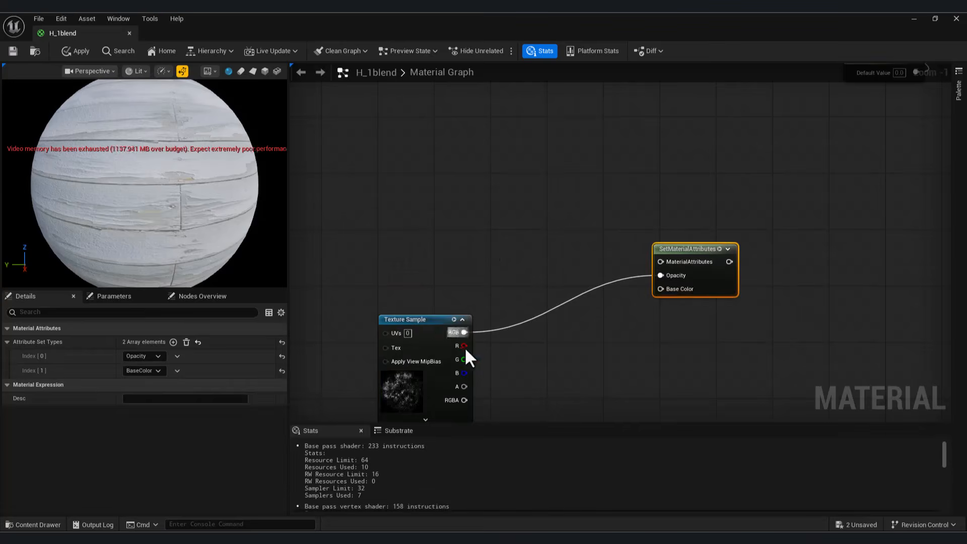
pyautogui.moveTo(445, 337); pyautogui.dragTo(422, 358)
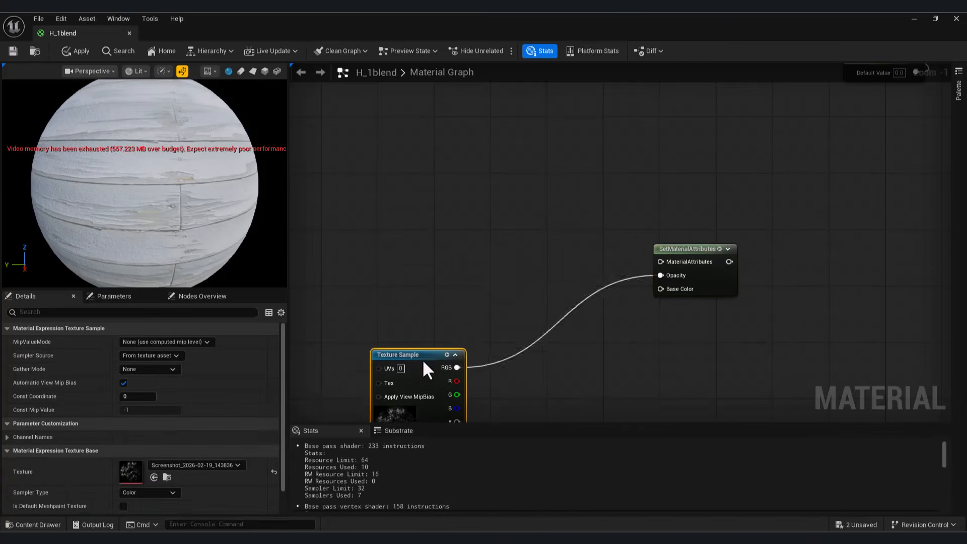
# Step: Add a black Constant3Vector (0,0,0) and connect it to the Base Color input of SetMaterialAttributes
pyautogui.rightClick(479, 258)
pyautogui.click(475, 256)
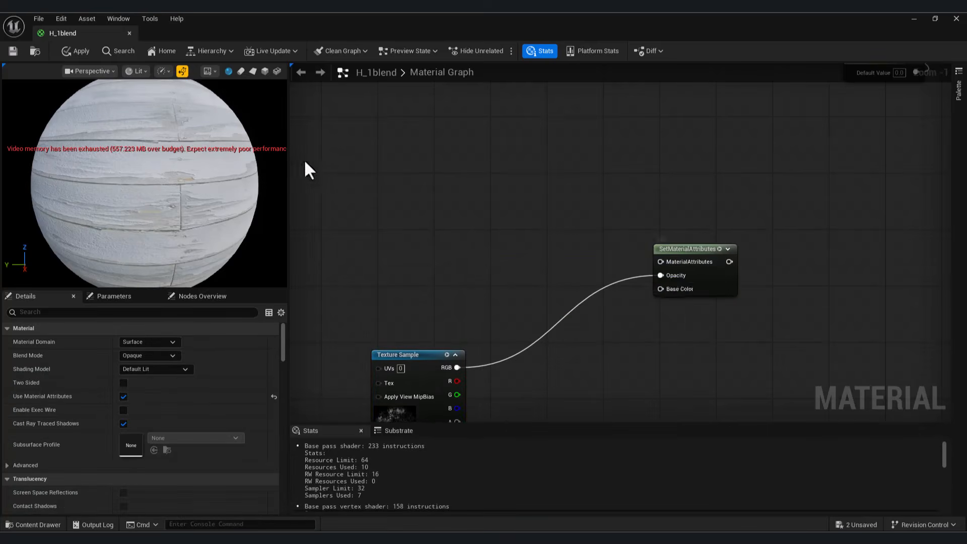
pyautogui.scroll(1, 465, 207)
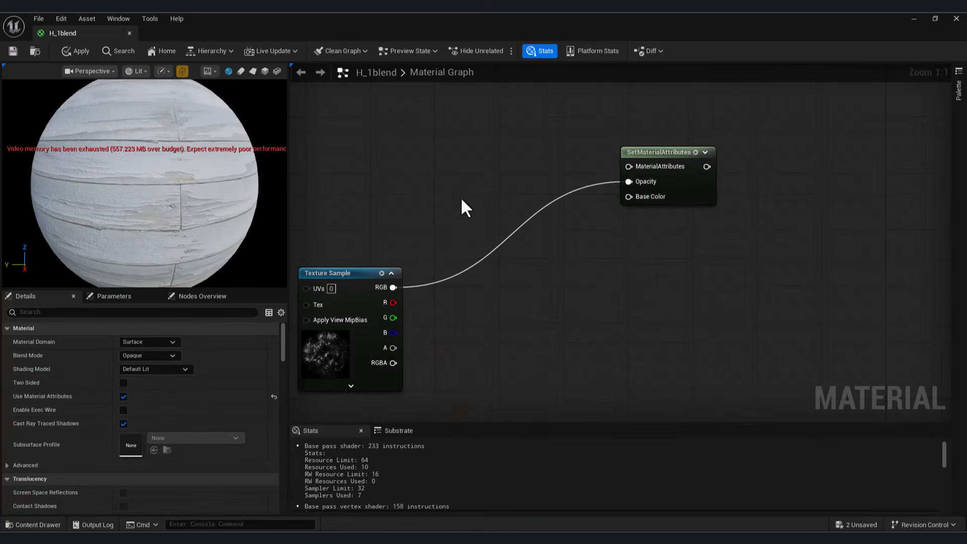
pyautogui.click(526, 272)
pyautogui.moveTo(561, 290); pyautogui.dragTo(629, 196)
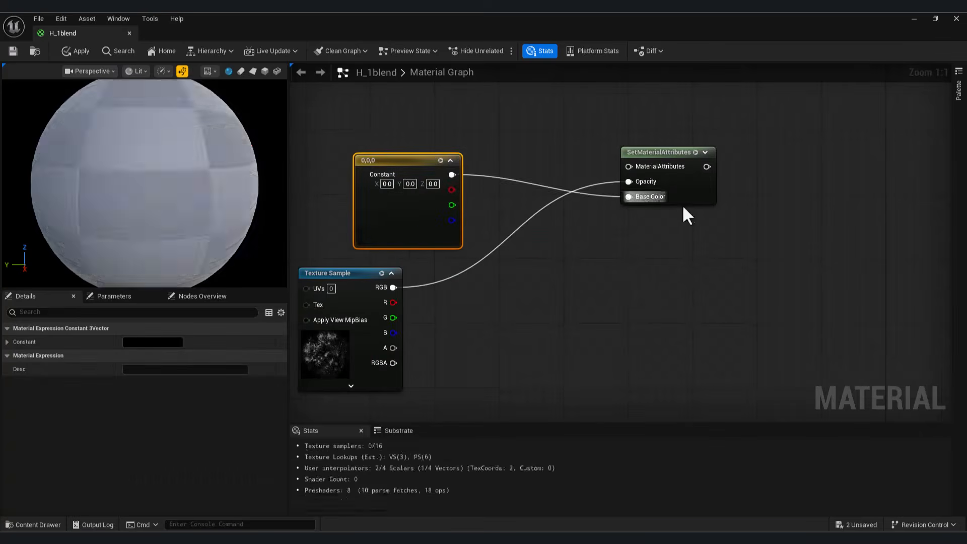
# Step: Reposition SetMaterialAttributes and send its output into a new named reroute called Dirt
pyautogui.scroll(-2, 685, 209)
pyautogui.moveTo(750, 229); pyautogui.dragTo(446, 376, button='right')
pyautogui.moveTo(380, 323); pyautogui.dragTo(442, 308)
pyautogui.moveTo(448, 315); pyautogui.dragTo(362, 387, button='right')
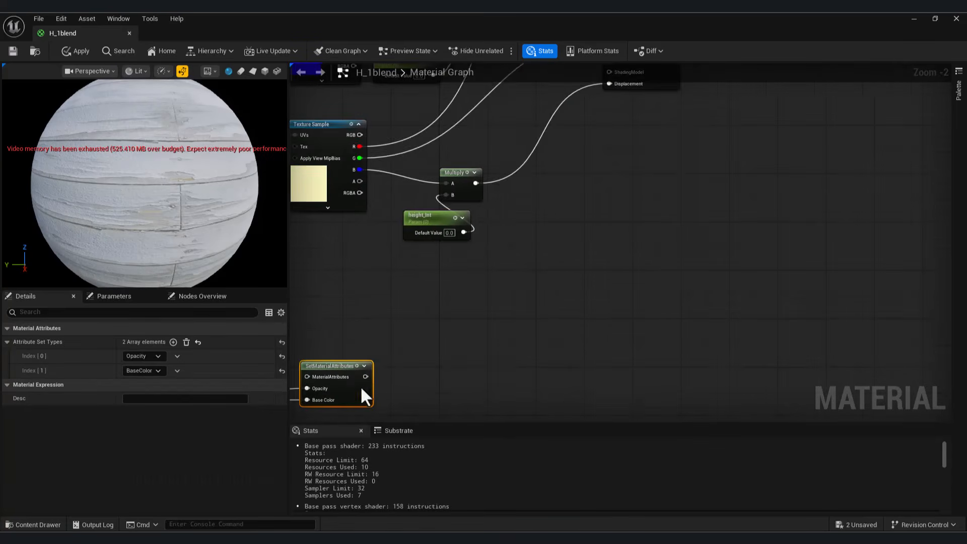
pyautogui.moveTo(366, 377); pyautogui.dragTo(436, 376)
pyautogui.write('named')
pyautogui.click(502, 231)
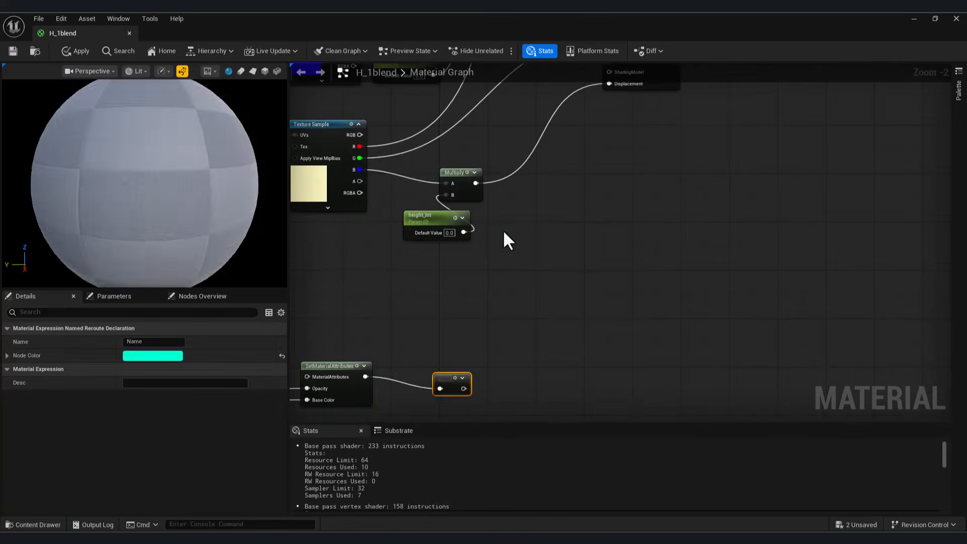
pyautogui.write('Dirt')
# Step: Add a second BlendMaterialAttributes node and connect the existing front/back blend's output to its B input
pyautogui.moveTo(655, 126); pyautogui.dragTo(455, 382, button='right')
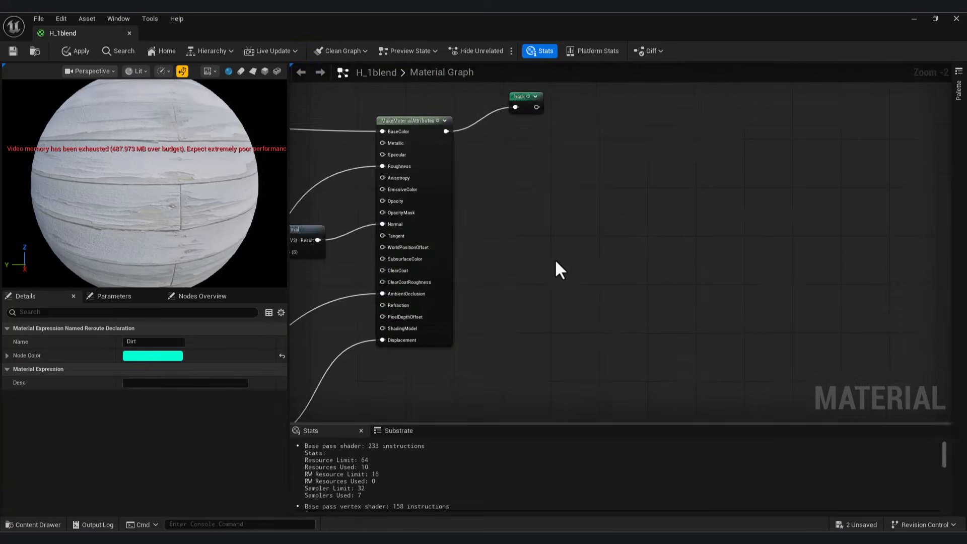
pyautogui.moveTo(555, 258); pyautogui.dragTo(452, 423, button='right')
pyautogui.moveTo(508, 322); pyautogui.dragTo(508, 260, button='right')
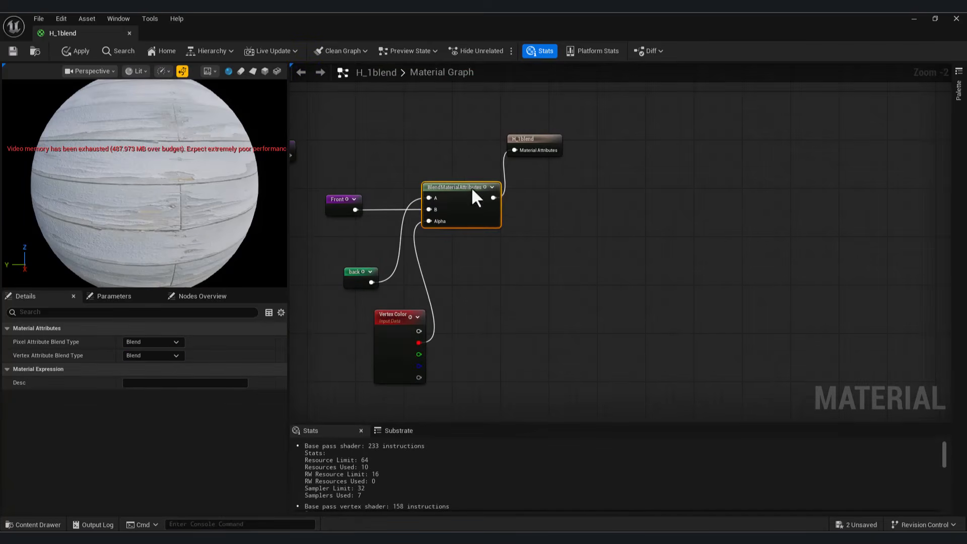
pyautogui.moveTo(681, 263); pyautogui.dragTo(681, 263)
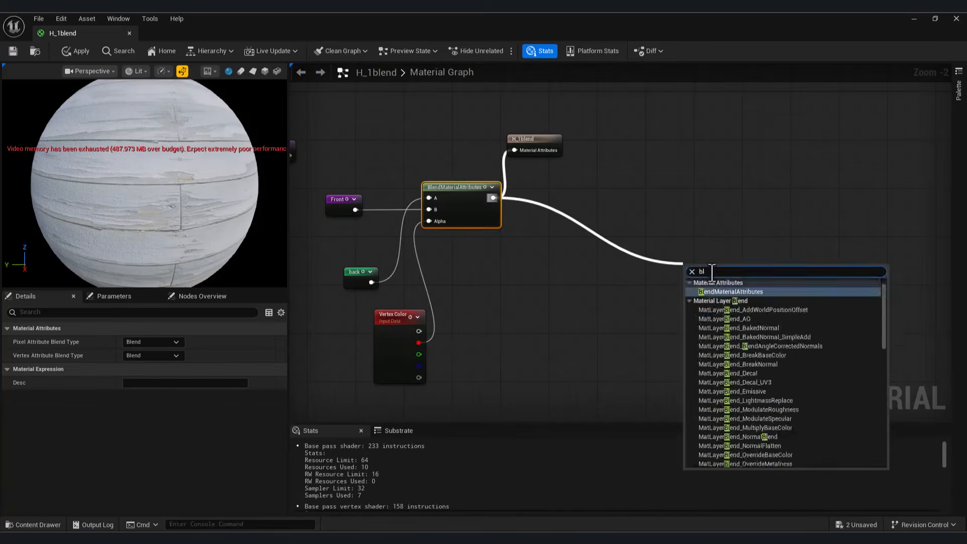
pyautogui.click(728, 287)
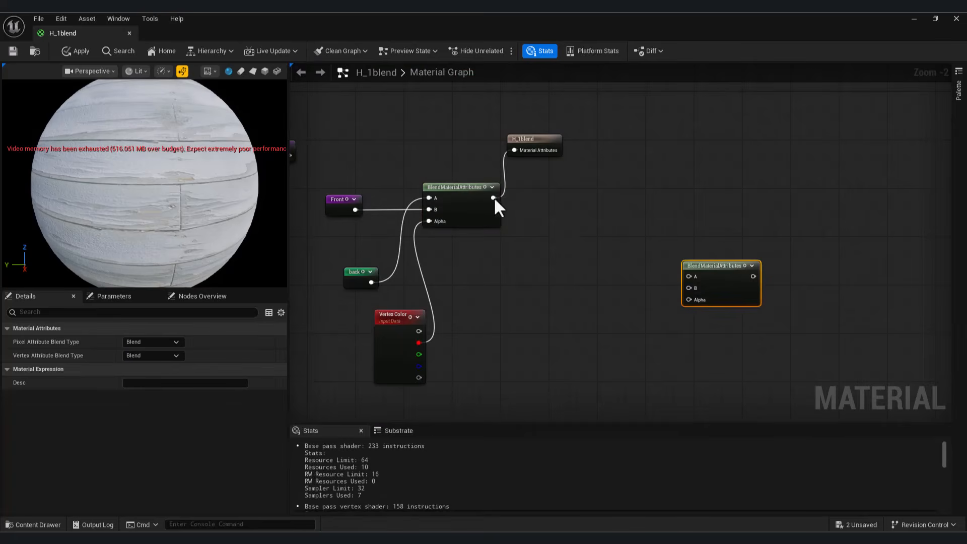
pyautogui.moveTo(695, 290); pyautogui.dragTo(695, 290)
# Step: Add the Dirt reroute to the new blend's A input, wire its Alpha, move the H_1blend output node beside it and save the material
pyautogui.rightClick(542, 337)
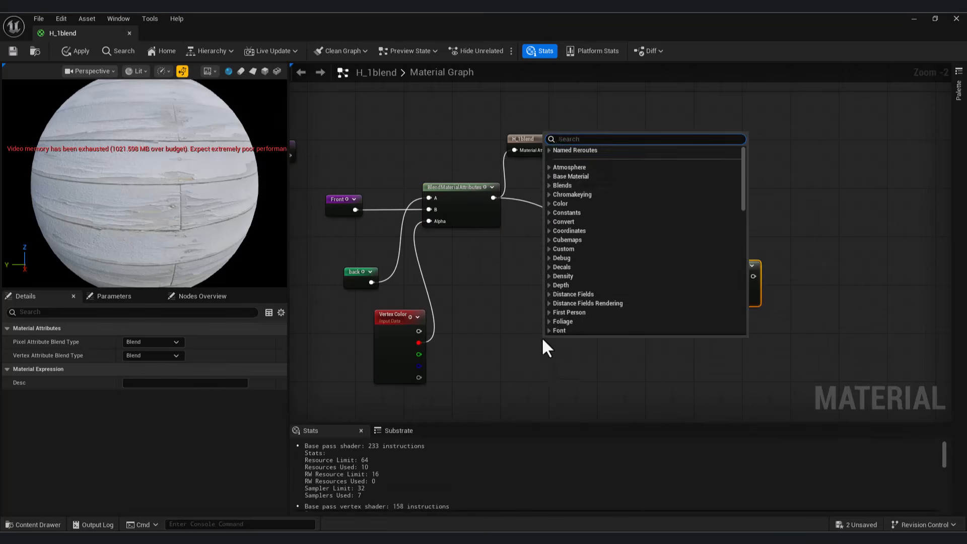
pyautogui.click(548, 151)
pyautogui.click(560, 170)
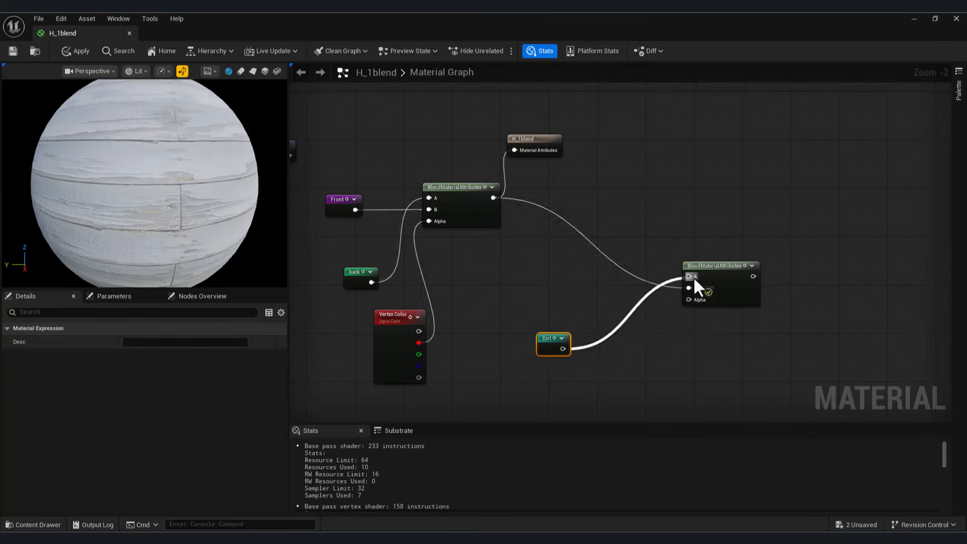
pyautogui.moveTo(693, 276); pyautogui.dragTo(696, 304)
pyautogui.moveTo(535, 143); pyautogui.dragTo(750, 187)
pyautogui.click(13, 51)
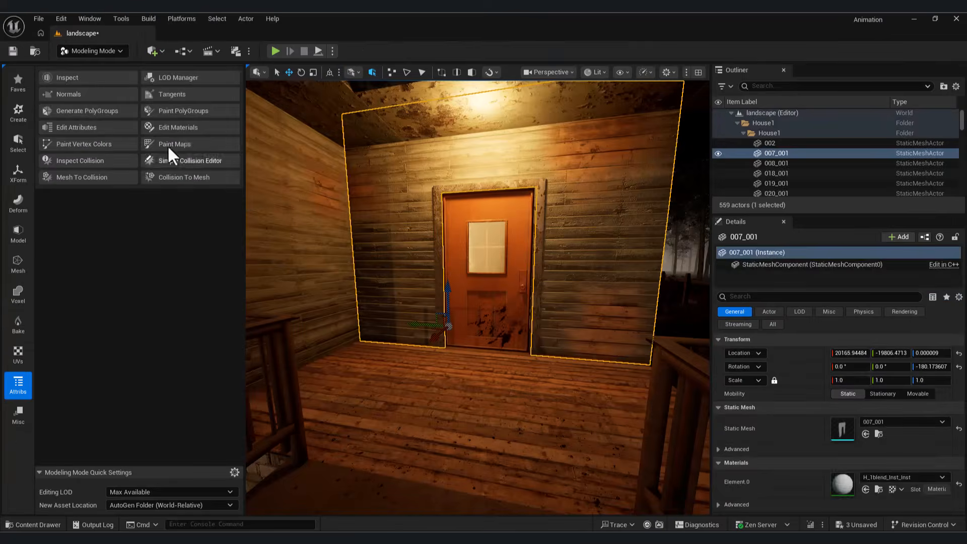
# Step: Paint black onto the green vertex-color channel of the front door wall 007_001 at strength 0.26 and accept the result
pyautogui.click(380, 224)
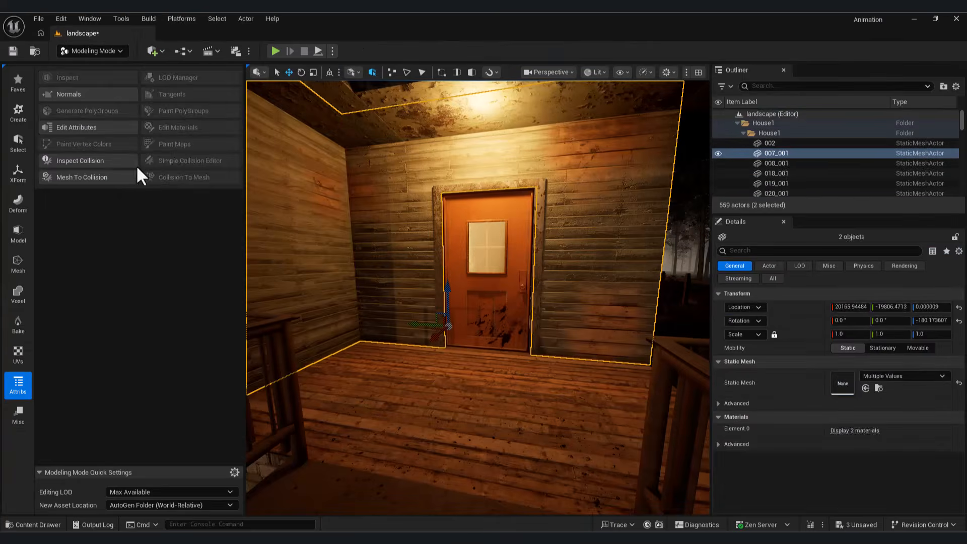
pyautogui.click(112, 145)
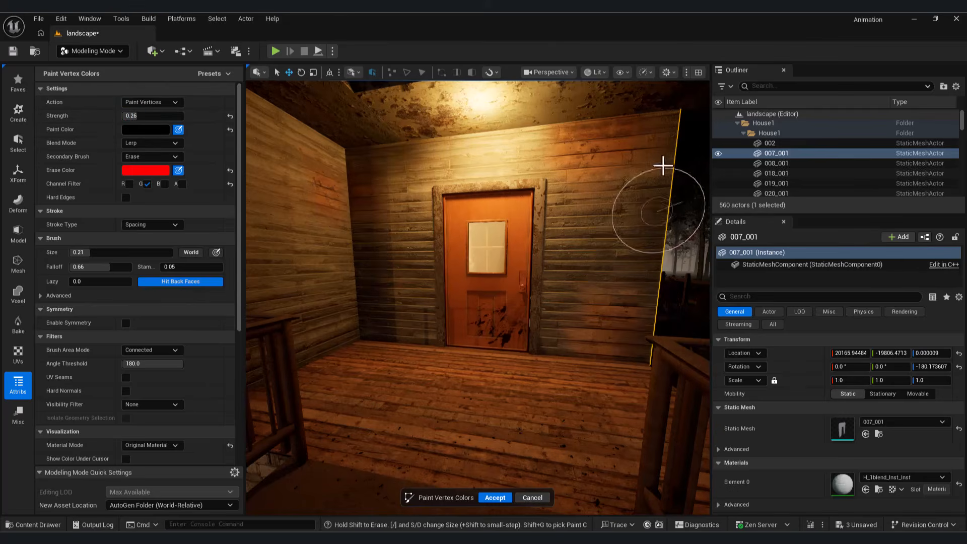
pyautogui.press('w')
pyautogui.moveTo(624, 373)
pyautogui.mouseDown(button='right')
pyautogui.moveTo(486, 374)
pyautogui.moveTo(493, 364)
pyautogui.moveTo(455, 398)
pyautogui.moveTo(449, 423)
pyautogui.moveTo(449, 392)
pyautogui.mouseUp(button='right')
pyautogui.press('s')
pyautogui.press('w')
pyautogui.press('s')
pyautogui.click(494, 497)
# Step: Paint dirt vertex colors on the ground-floor window wall W_6_M_P_W_001 with a brush size of 0.1 and accept them
pyautogui.press('w')
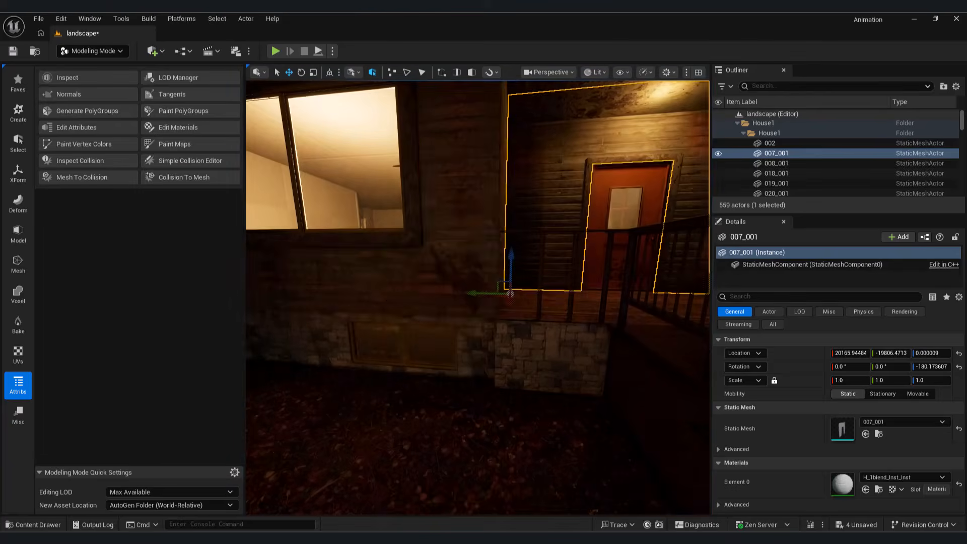
pyautogui.click(435, 277)
pyautogui.click(113, 145)
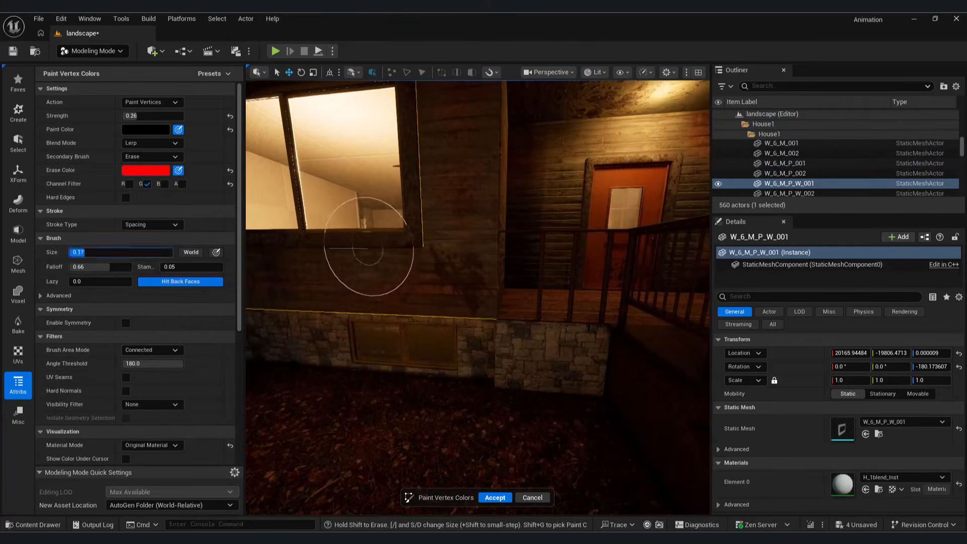
pyautogui.moveTo(494, 150); pyautogui.dragTo(523, 238, button='right')
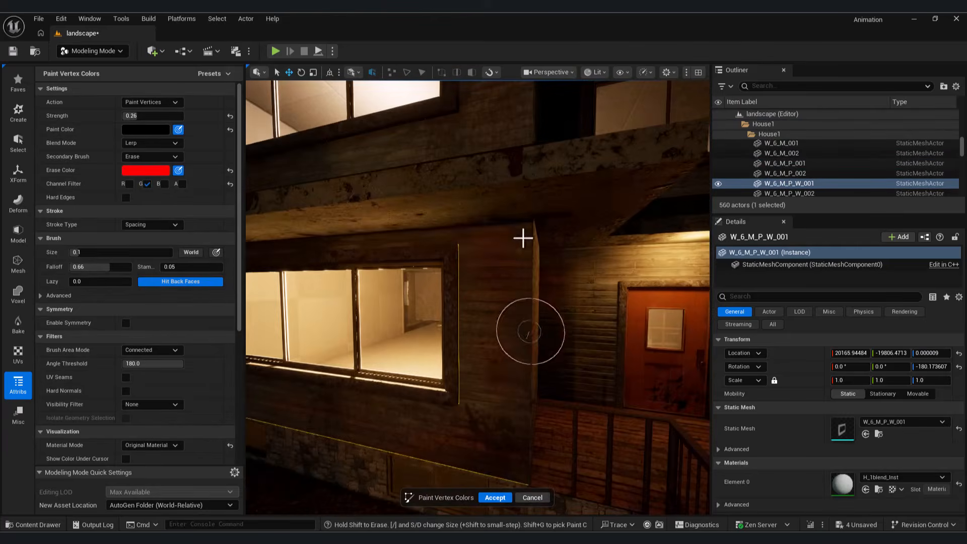
pyautogui.press('a')
pyautogui.moveTo(382, 239); pyautogui.dragTo(362, 255, button='right')
pyautogui.press('s')
pyautogui.press('d')
pyautogui.moveTo(482, 387)
pyautogui.mouseDown(button='right')
pyautogui.moveTo(333, 393)
pyautogui.moveTo(465, 413)
pyautogui.moveTo(554, 403)
pyautogui.mouseUp(button='right')
pyautogui.press('s')
pyautogui.click(495, 498)
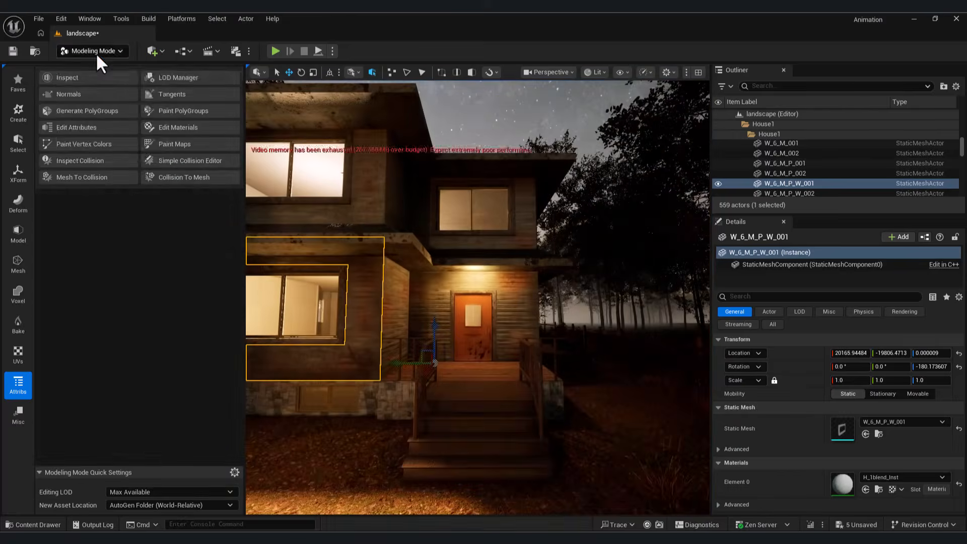
# Step: Leave modeling mode for selection mode and review the painted house through the CineCameraActor view
pyautogui.click(94, 54)
pyautogui.click(93, 69)
pyautogui.click(519, 72)
pyautogui.click(528, 130)
pyautogui.click(421, 336)
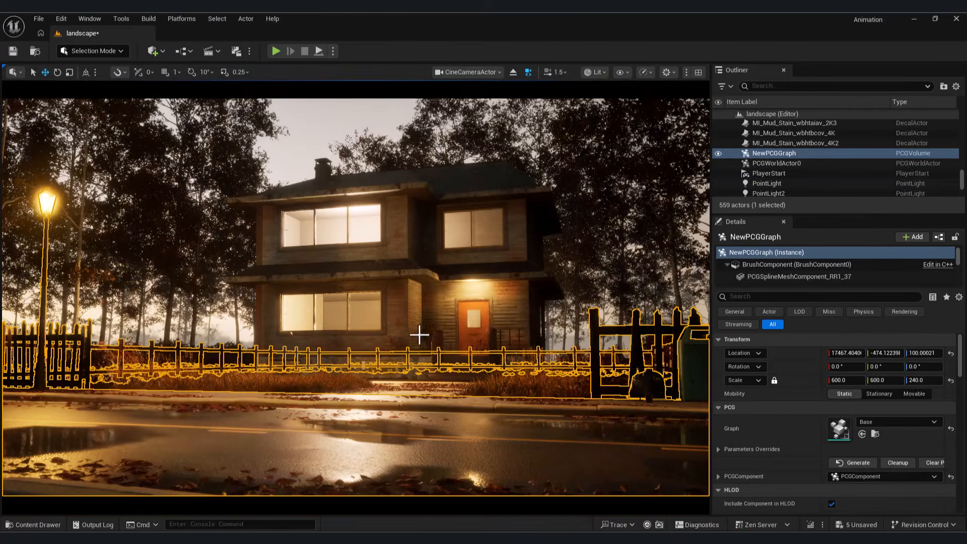
# Step: Return to modeling in perspective view, paint vertex colors on porch side wall W_2_M_P_002 with brush size 0.13, and accept
pyautogui.click(468, 72)
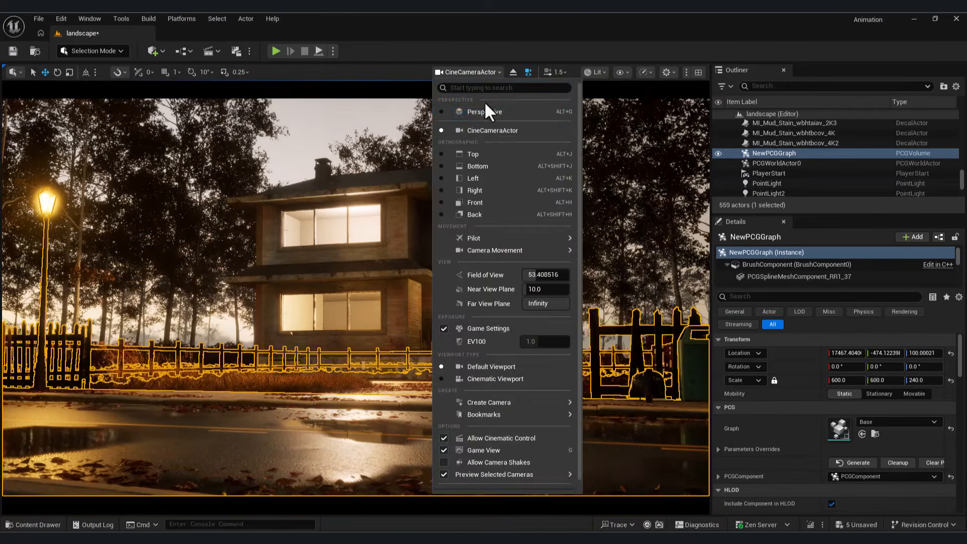
pyautogui.click(486, 108)
pyautogui.click(257, 244)
pyautogui.click(93, 51)
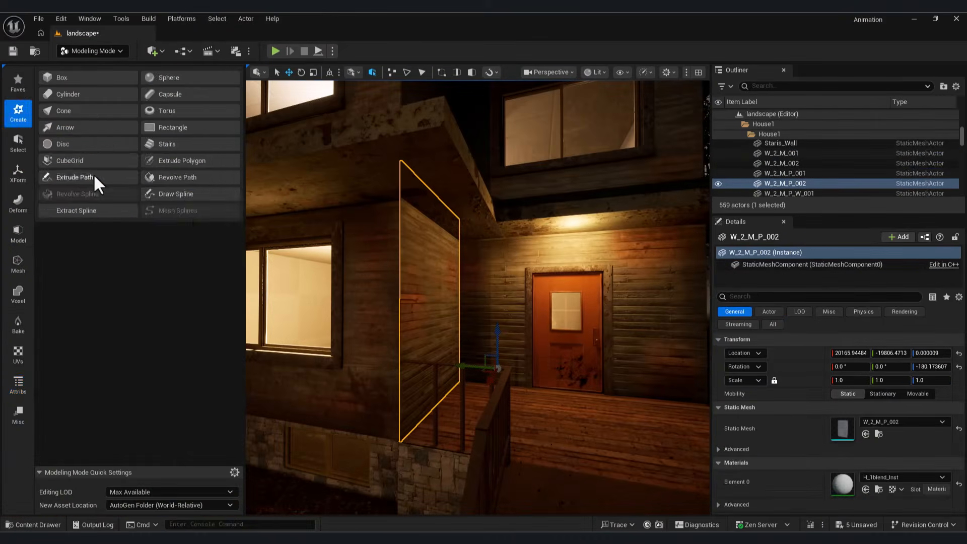
pyautogui.click(17, 383)
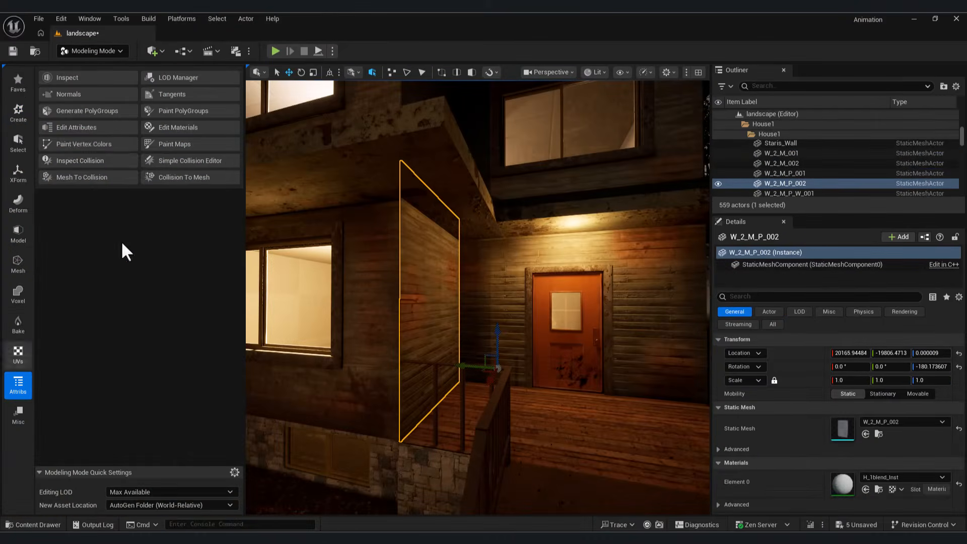
pyautogui.click(100, 145)
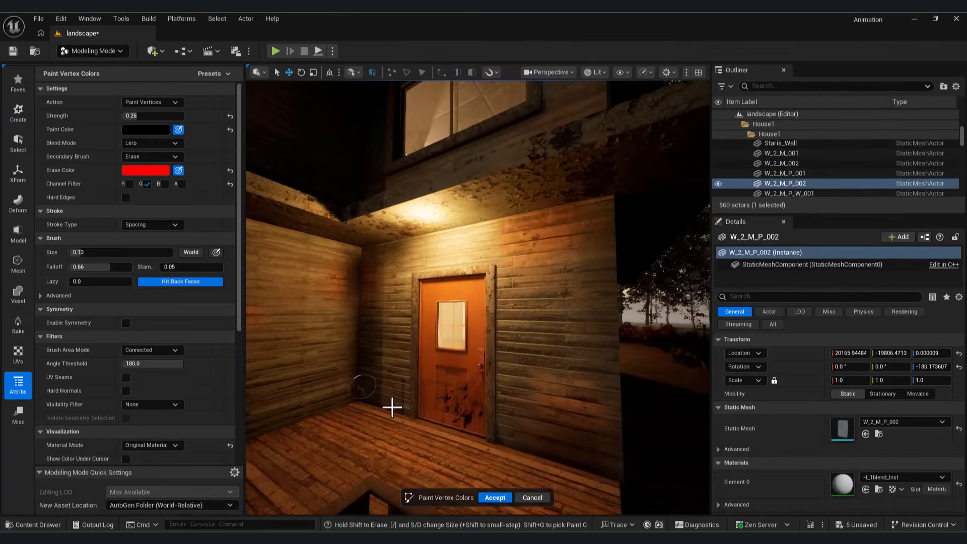
pyautogui.moveTo(259, 432); pyautogui.dragTo(221, 447, button='right')
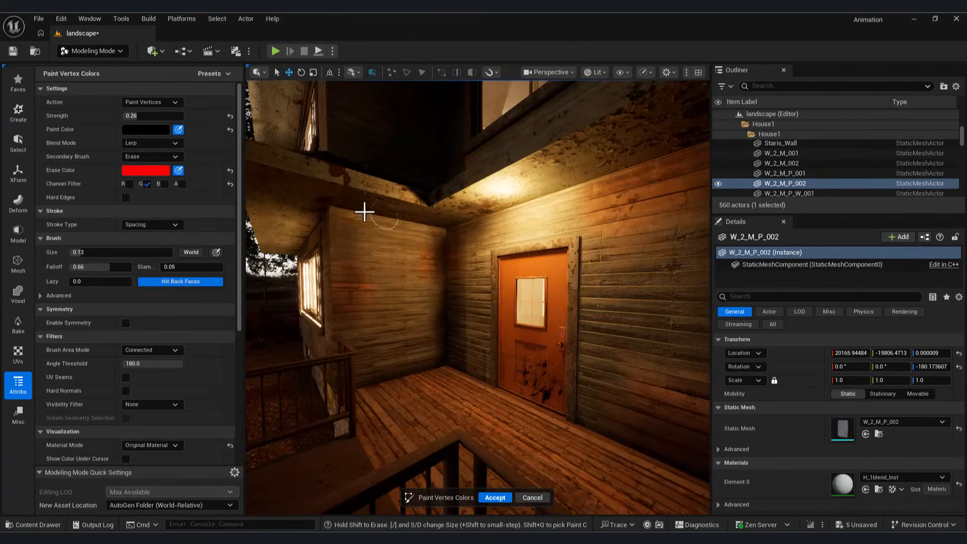
pyautogui.click(504, 497)
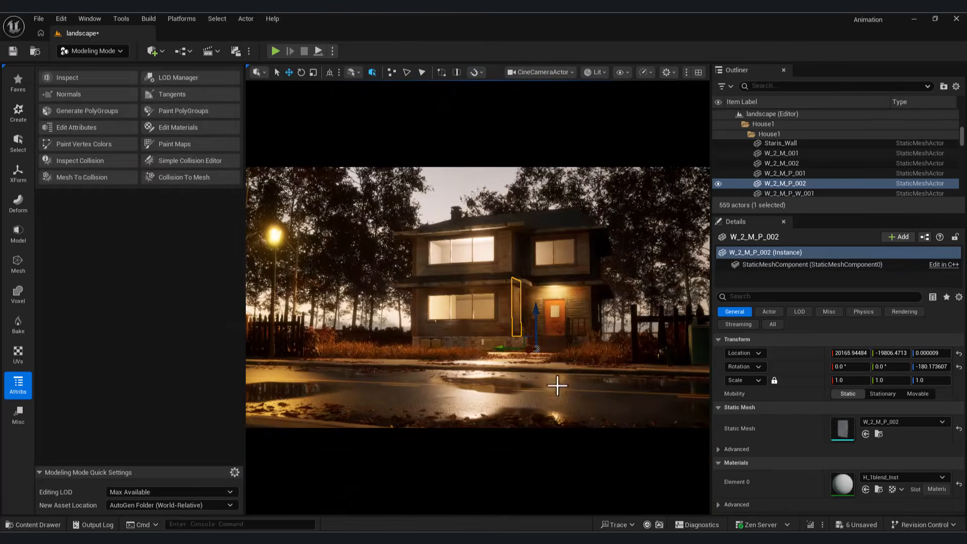
# Step: Switch back to selection mode and add the downloaded Arid Debris decal from Quixel Bridge to the project
pyautogui.click(556, 382)
pyautogui.click(93, 50)
pyautogui.click(108, 69)
pyautogui.click(309, 117)
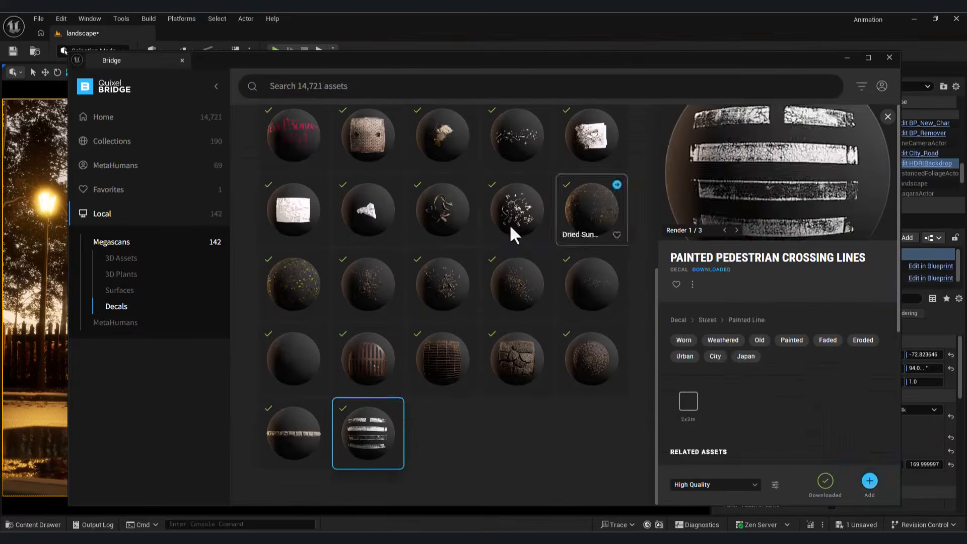
pyautogui.click(514, 226)
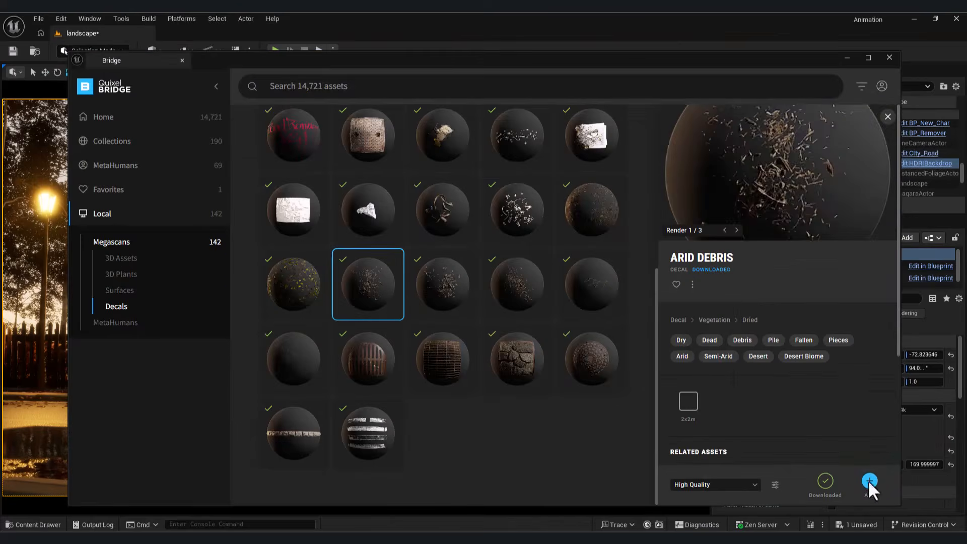
pyautogui.click(870, 482)
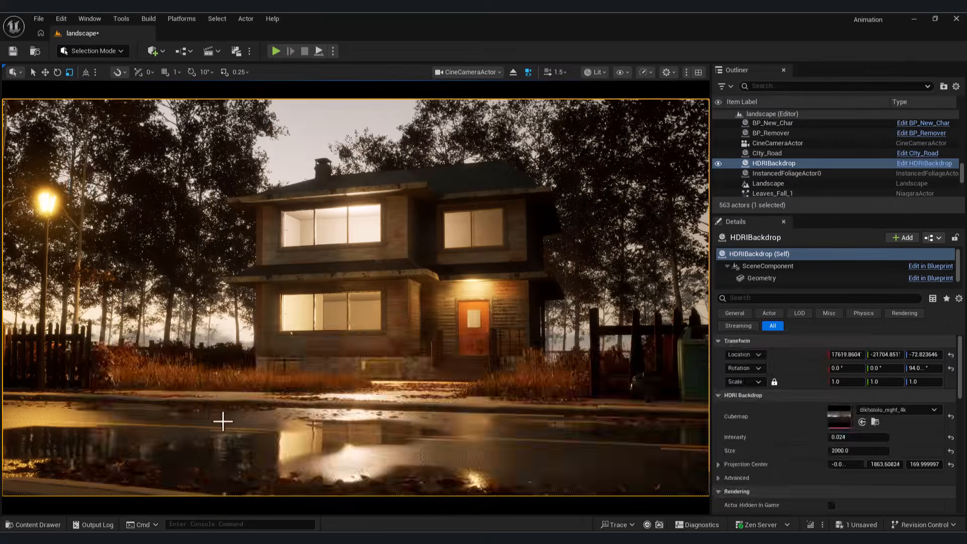
# Step: Place the Painted Pedestrian Crossing Lines decal on the road in front of the house and adjust its position
pyautogui.click(32, 524)
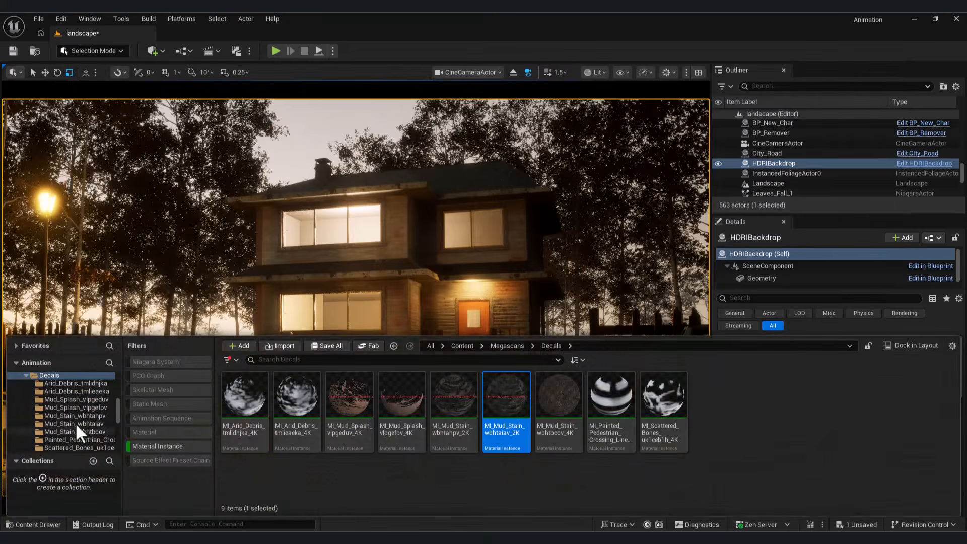
pyautogui.moveTo(611, 398); pyautogui.dragTo(351, 450)
pyautogui.press('e')
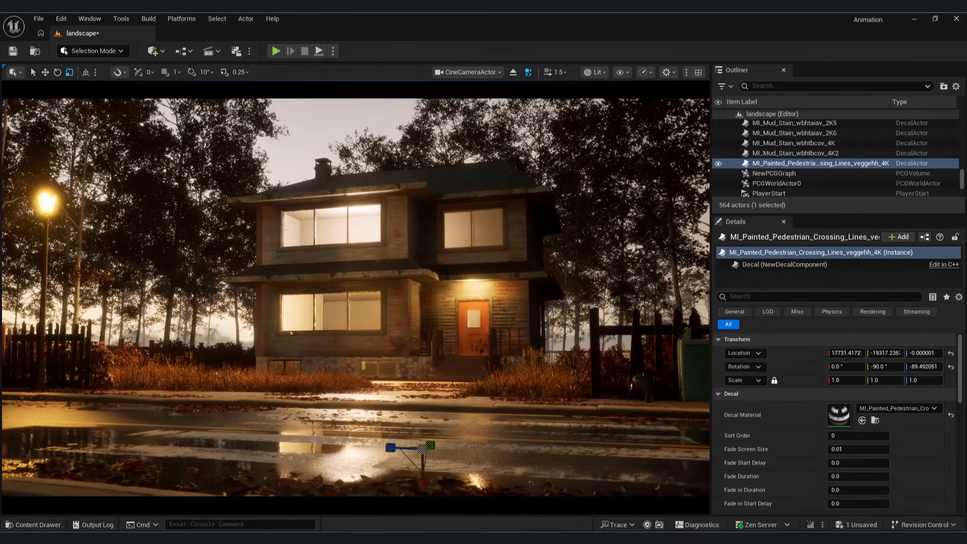
pyautogui.moveTo(422, 449); pyautogui.dragTo(403, 457)
pyautogui.click(483, 72)
pyautogui.click(466, 96)
pyautogui.moveTo(445, 421); pyautogui.dragTo(373, 468, button='right')
# Step: Duplicate the pedestrian crossing decal onto the neighbouring lane and rotate the copy to about 98° to continue the crossing
pyautogui.moveTo(390, 278); pyautogui.dragTo(301, 306)
pyautogui.click(69, 72)
pyautogui.click(46, 72)
pyautogui.click(66, 72)
pyautogui.press('w')
pyautogui.press('e')
pyautogui.moveTo(249, 340); pyautogui.dragTo(347, 330)
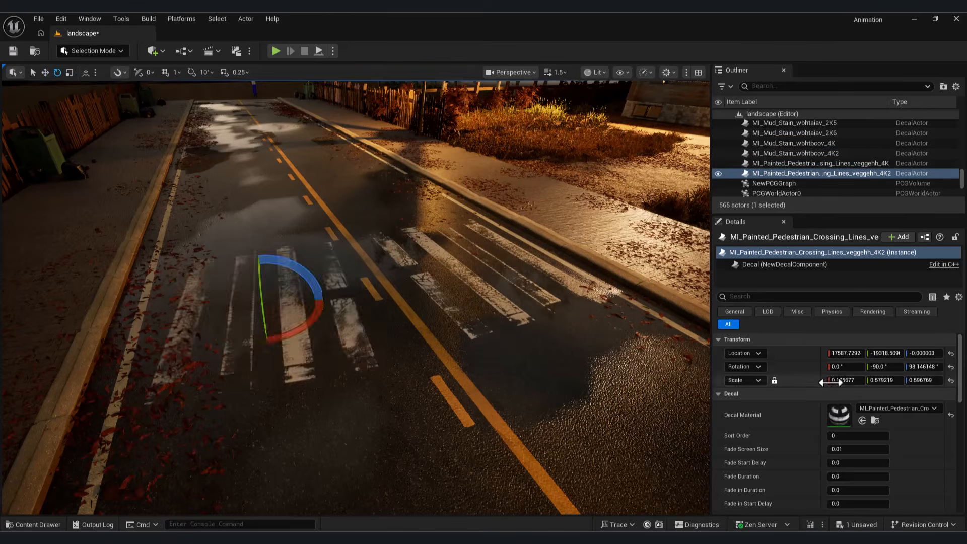
# Step: Return to the CineCameraActor view and add the MI_Arid_Debris_tmlidhjka_4K decal to the scene
pyautogui.click(510, 72)
pyautogui.click(533, 108)
pyautogui.click(403, 158)
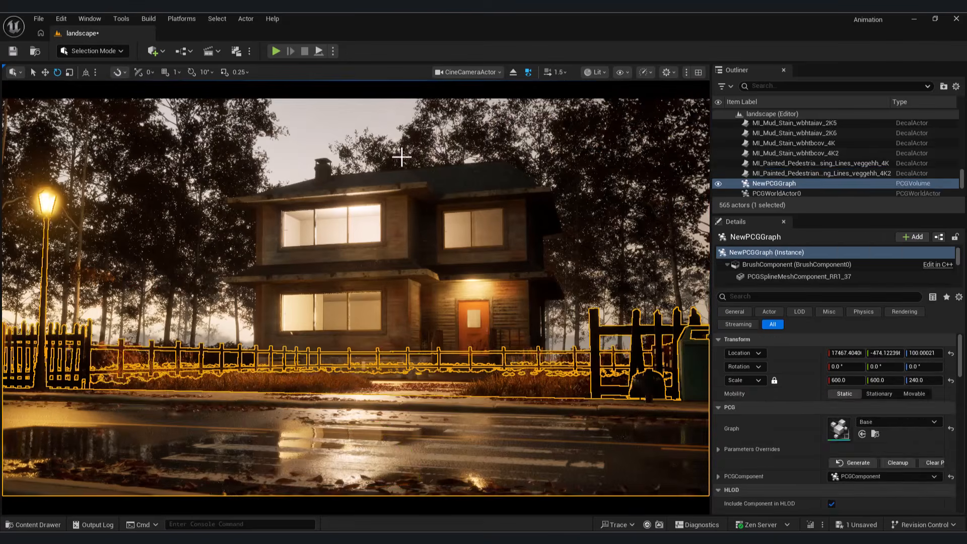
pyautogui.click(36, 524)
pyautogui.moveTo(245, 403); pyautogui.dragTo(386, 292)
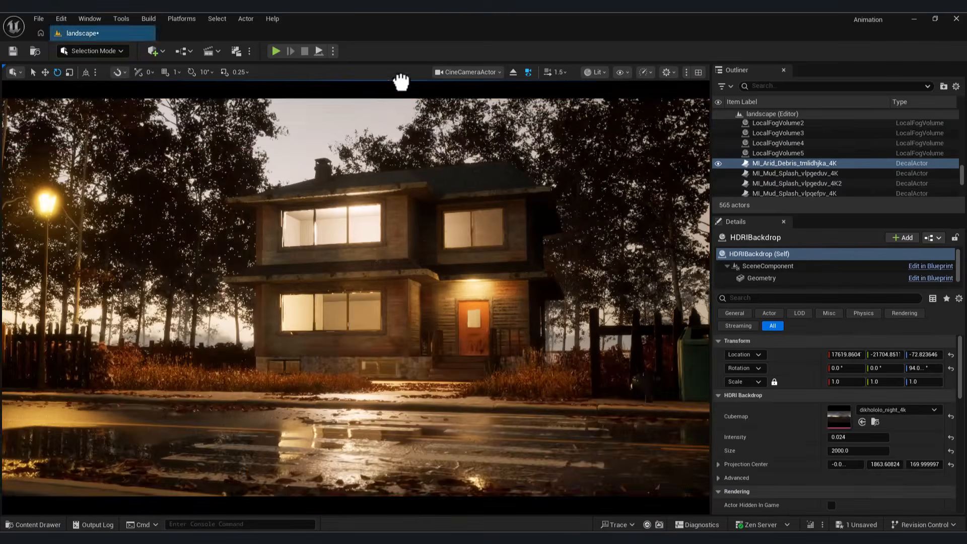
# Step: Switch to perspective view and move the arid debris decal onto the wet road surface beside the crossing
pyautogui.click(467, 72)
pyautogui.click(466, 95)
pyautogui.moveTo(292, 328); pyautogui.dragTo(311, 340, button='right')
pyautogui.press('w')
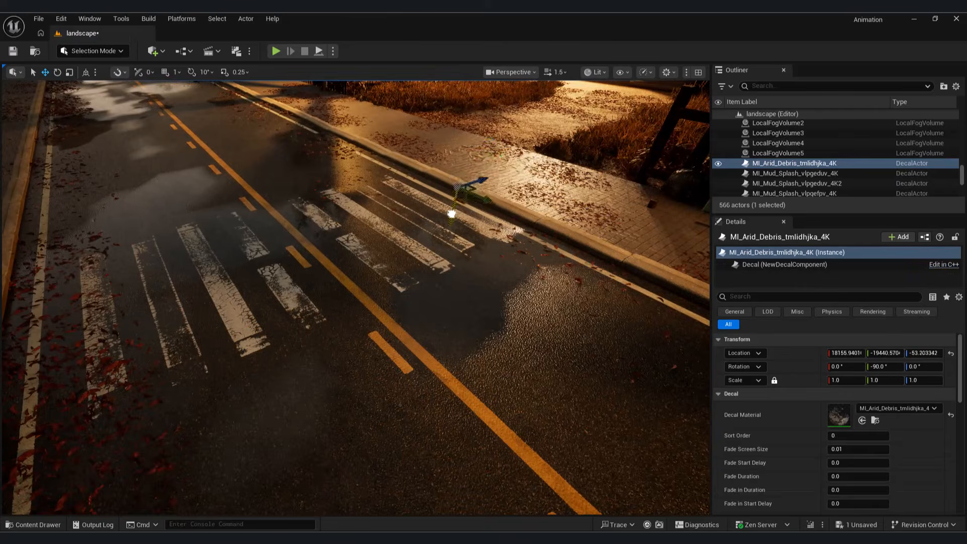
pyautogui.moveTo(451, 213); pyautogui.dragTo(452, 202)
pyautogui.moveTo(464, 246); pyautogui.dragTo(481, 265, button='right')
pyautogui.moveTo(373, 250); pyautogui.dragTo(343, 261)
pyautogui.moveTo(406, 283); pyautogui.dragTo(434, 276, button='right')
# Step: Duplicate the arid debris decal farther across the road, scale its Y and Z to about 0.53, and restore the camera view
pyautogui.keyDown('alt'); pyautogui.moveTo(470, 247); pyautogui.dragTo(469, 245); pyautogui.keyUp('alt')
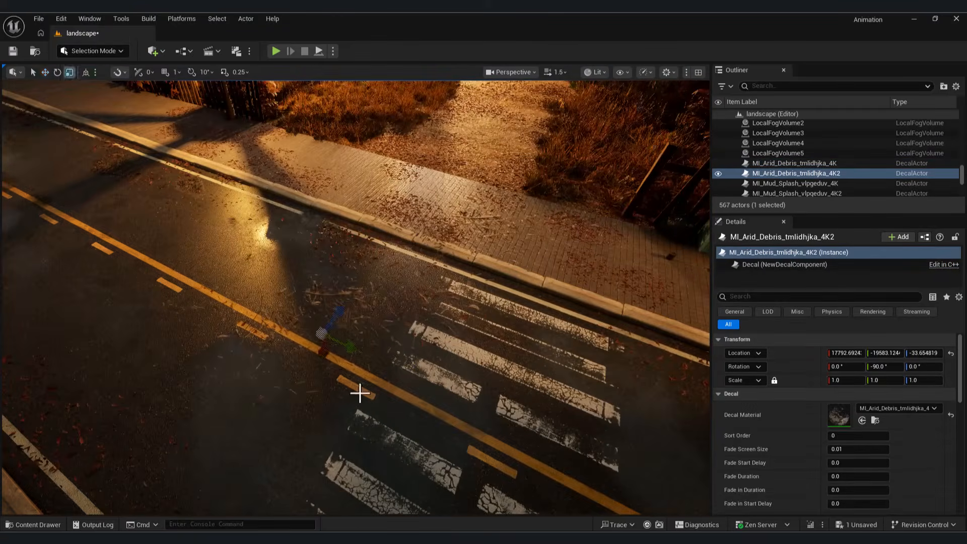
pyautogui.moveTo(323, 351); pyautogui.dragTo(322, 356)
pyautogui.moveTo(302, 323); pyautogui.dragTo(299, 314, button='right')
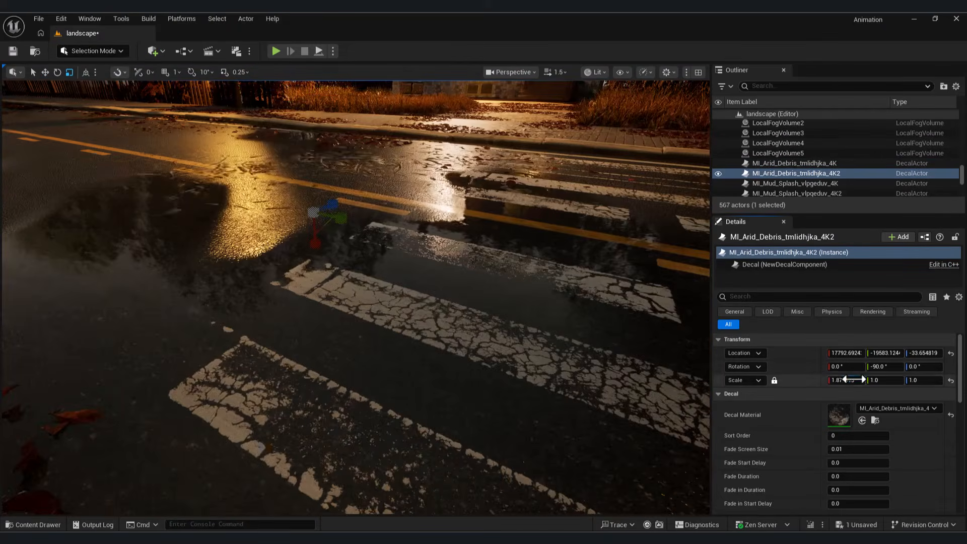
pyautogui.moveTo(356, 196); pyautogui.dragTo(404, 245, button='right')
pyautogui.press('w')
pyautogui.click(510, 72)
pyautogui.click(519, 197)
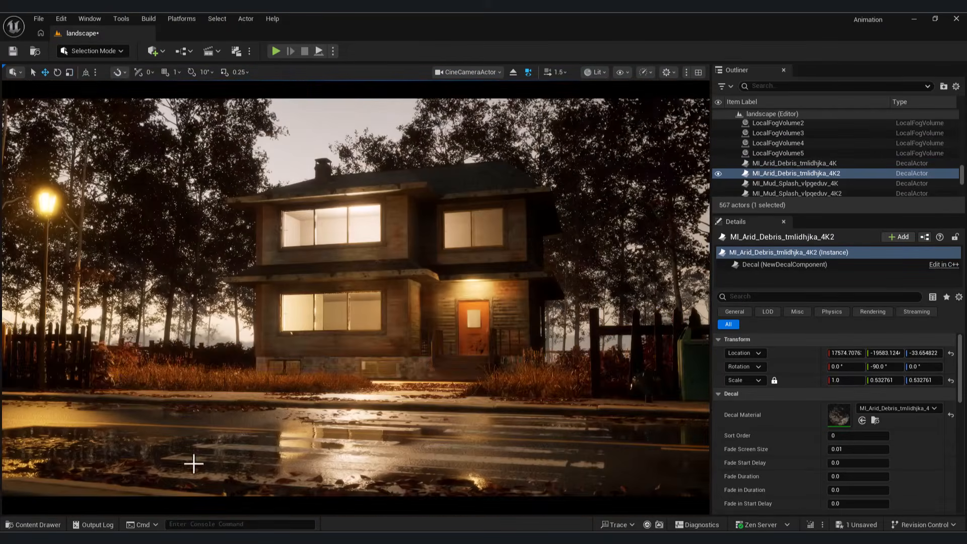
# Step: Place the MI_Arid_Debris_tmlieaeka_4K decal on the road at the pedestrian crossing with a uniform scale of 0.5
pyautogui.click(282, 335)
pyautogui.click(61, 360)
pyautogui.rightClick(374, 112)
pyautogui.click(372, 112)
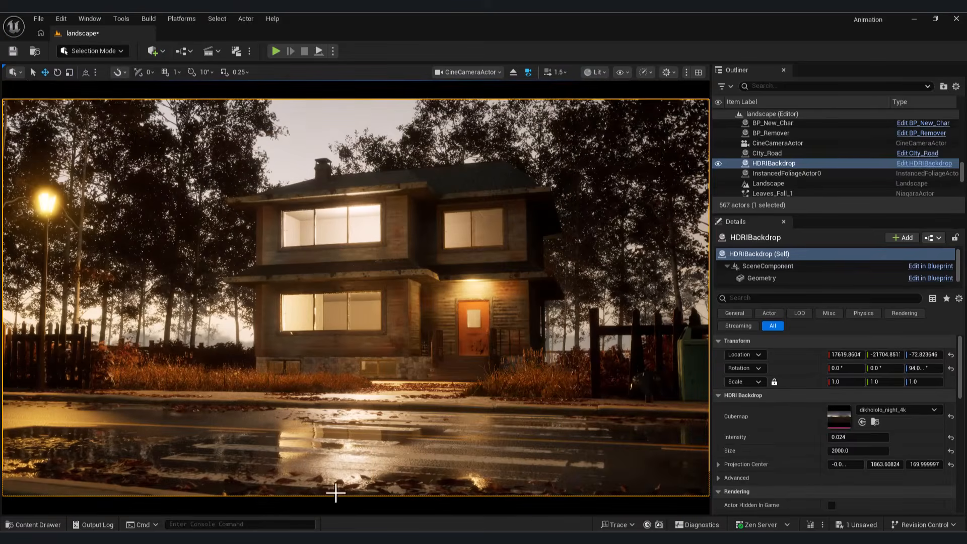
pyautogui.click(38, 524)
pyautogui.moveTo(296, 398); pyautogui.dragTo(596, 471)
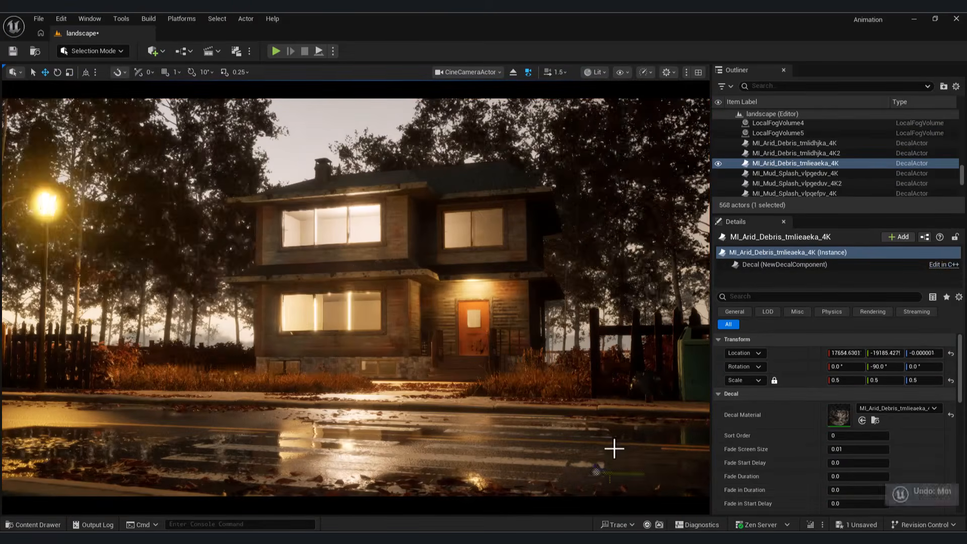
# Step: Examine the new debris decal's placement on the crossing in perspective view and return to the CineCameraActor view
pyautogui.rightClick(579, 453)
pyautogui.click(469, 72)
pyautogui.click(485, 106)
pyautogui.click(333, 358)
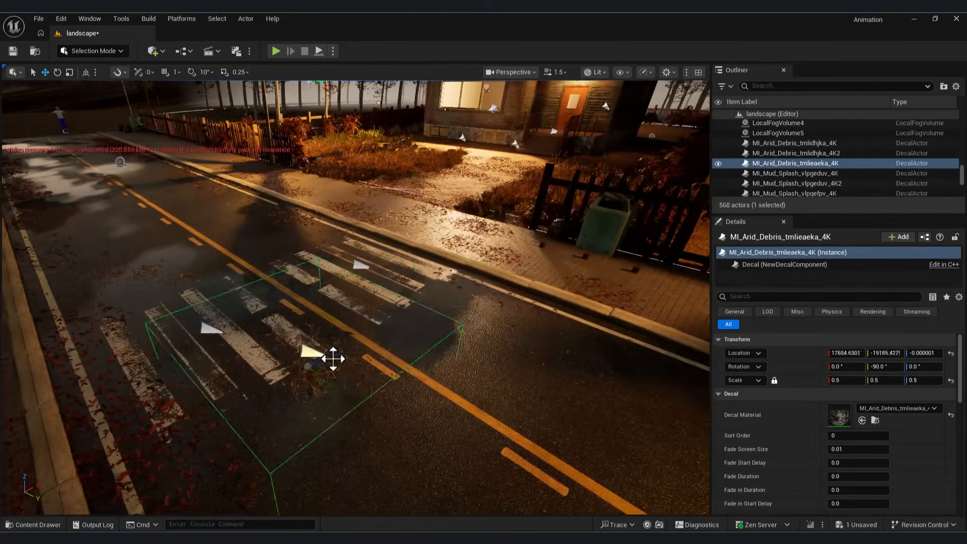
pyautogui.click(510, 72)
pyautogui.click(549, 129)
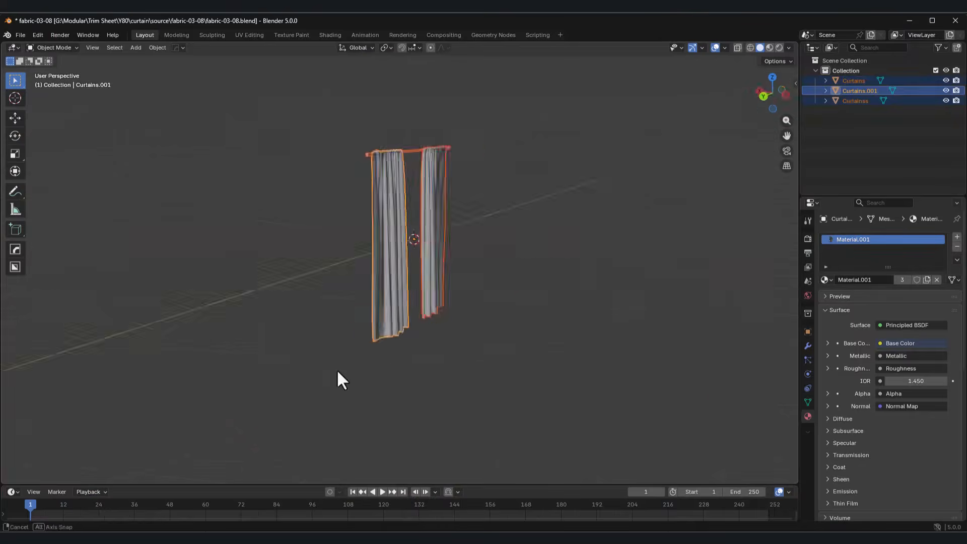
# Step: Review the curtain model in Blender and, in Unreal Engine, slide the Curtainss panel toward the far end of the rod
pyautogui.moveTo(336, 368); pyautogui.dragTo(527, 215, button='middle')
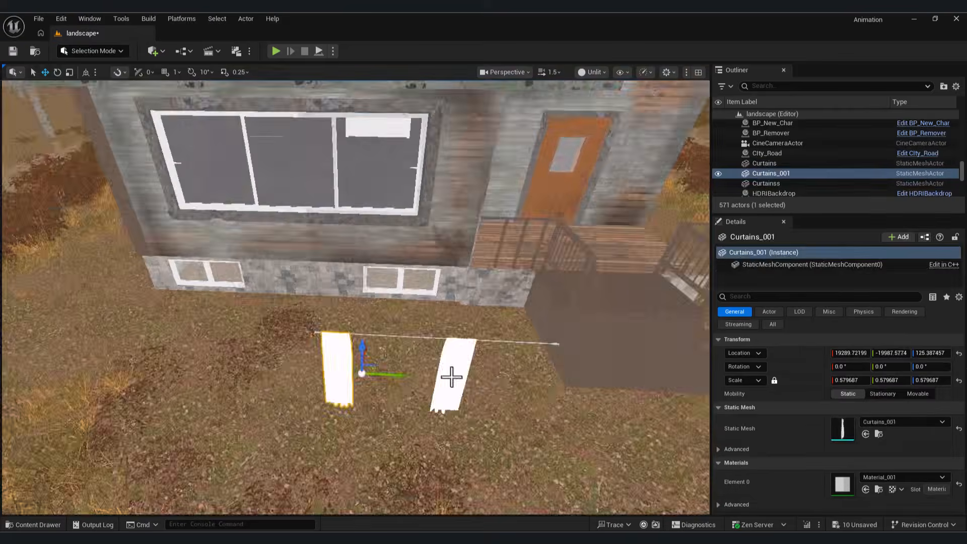
pyautogui.moveTo(448, 377); pyautogui.dragTo(514, 377)
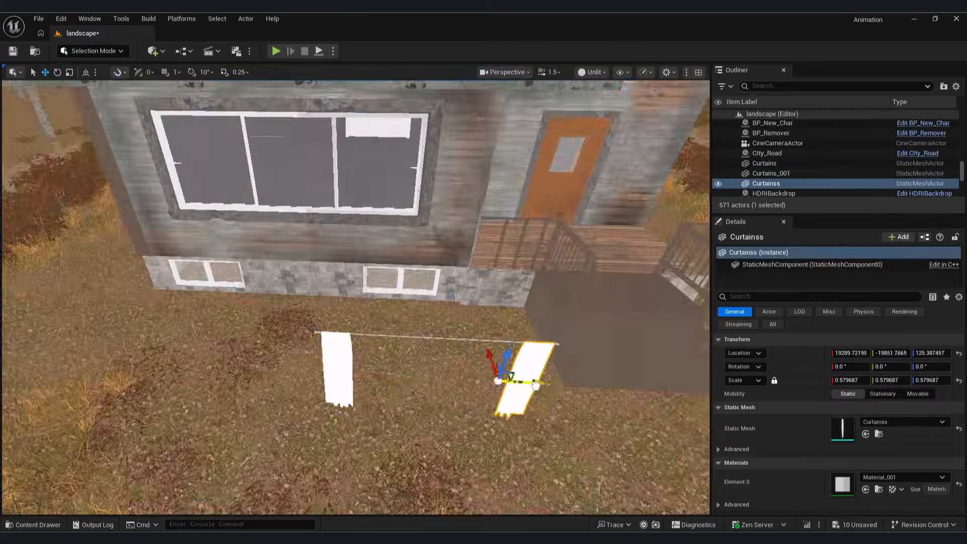
# Step: Position the curtain rod and both panels together at the ground-floor front window and try resizing them to fit
pyautogui.scroll(5, 346, 448)
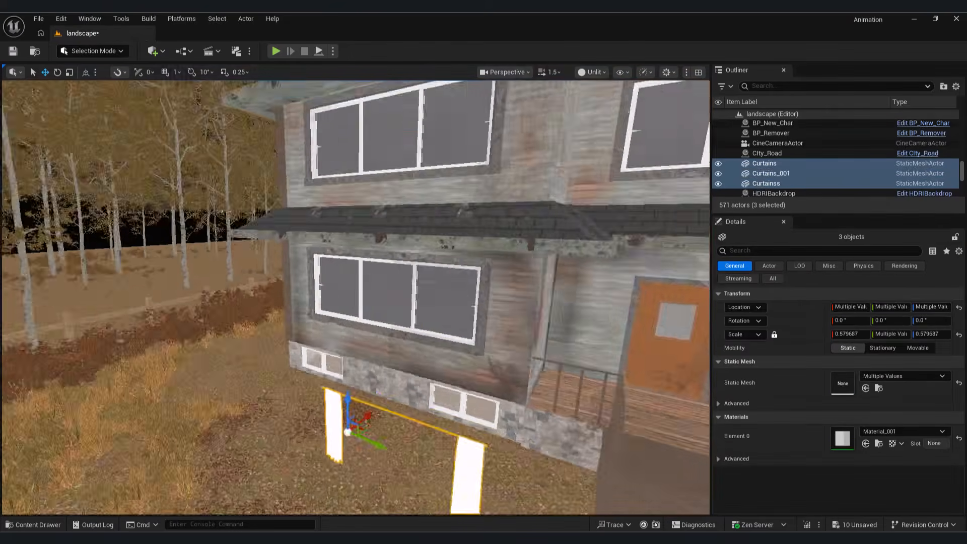
pyautogui.moveTo(439, 310); pyautogui.dragTo(439, 310, button='right')
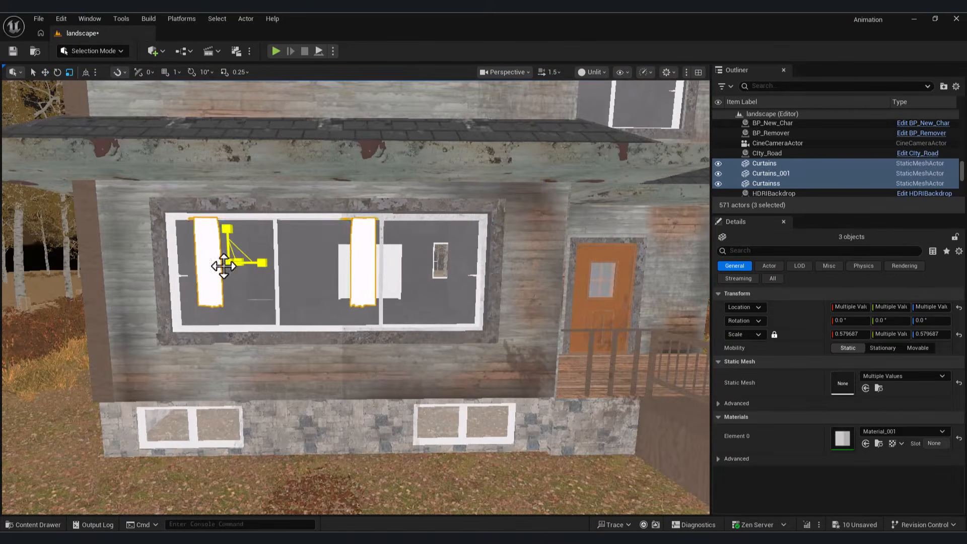
pyautogui.moveTo(224, 265); pyautogui.dragTo(262, 241)
pyautogui.click(335, 227)
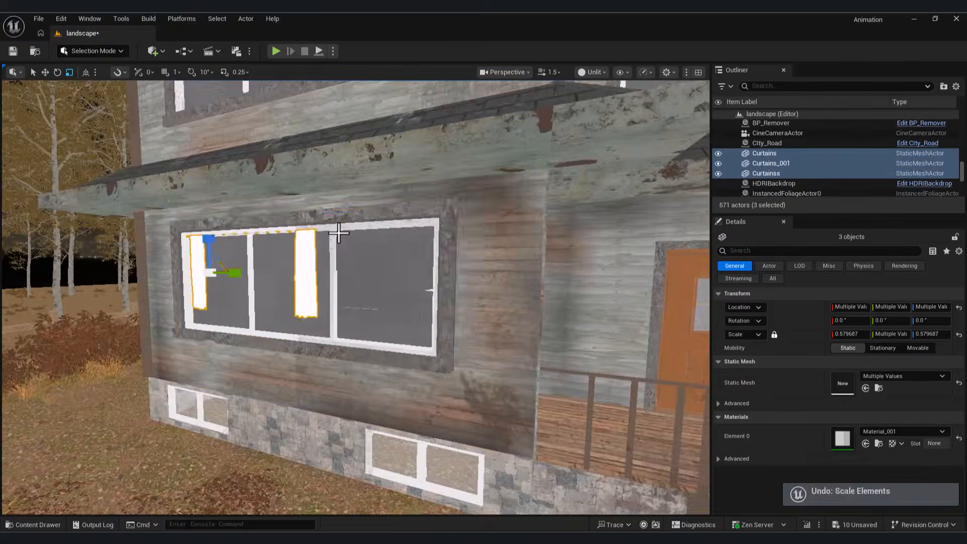
pyautogui.press('w')
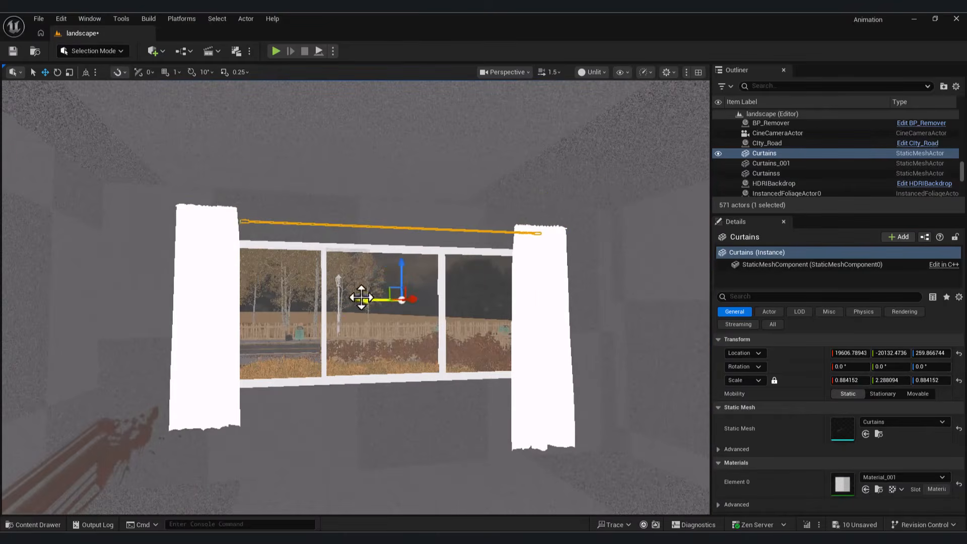
# Step: Align the curtain rod and panels from inside the room so they hang together close behind the window frame
pyautogui.moveTo(388, 278); pyautogui.dragTo(387, 282)
pyautogui.moveTo(388, 282); pyautogui.dragTo(457, 306, button='right')
pyautogui.click(457, 306)
pyautogui.moveTo(492, 400); pyautogui.dragTo(480, 405)
pyautogui.hotkey('ctrl', 'z')
pyautogui.hotkey('ctrl', 'z')
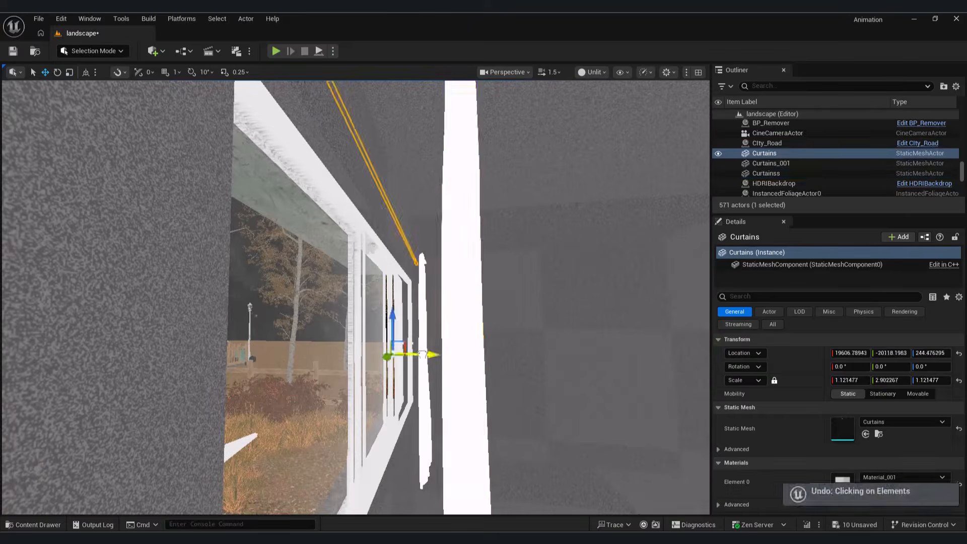
pyautogui.moveTo(434, 354); pyautogui.dragTo(449, 357)
pyautogui.click(464, 370)
pyautogui.moveTo(501, 393); pyautogui.dragTo(460, 372)
pyautogui.click(426, 379)
pyautogui.moveTo(461, 371); pyautogui.dragTo(403, 386, button='right')
pyautogui.click(395, 384)
# Step: Return to the CineCameraActor view with Lit shading and review the curtains in the house windows
pyautogui.click(504, 72)
pyautogui.click(531, 130)
pyautogui.click(593, 74)
pyautogui.click(598, 101)
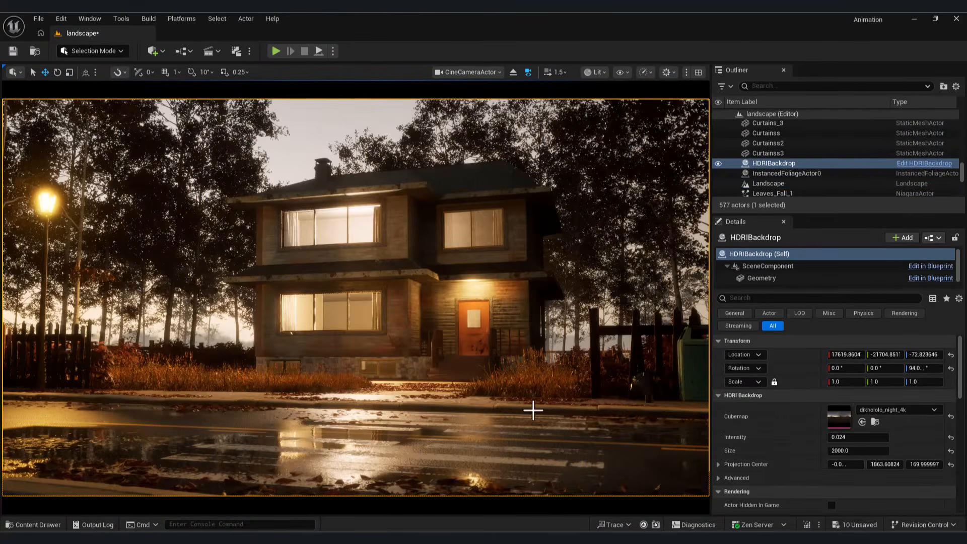
pyautogui.click(533, 408)
pyautogui.click(302, 161)
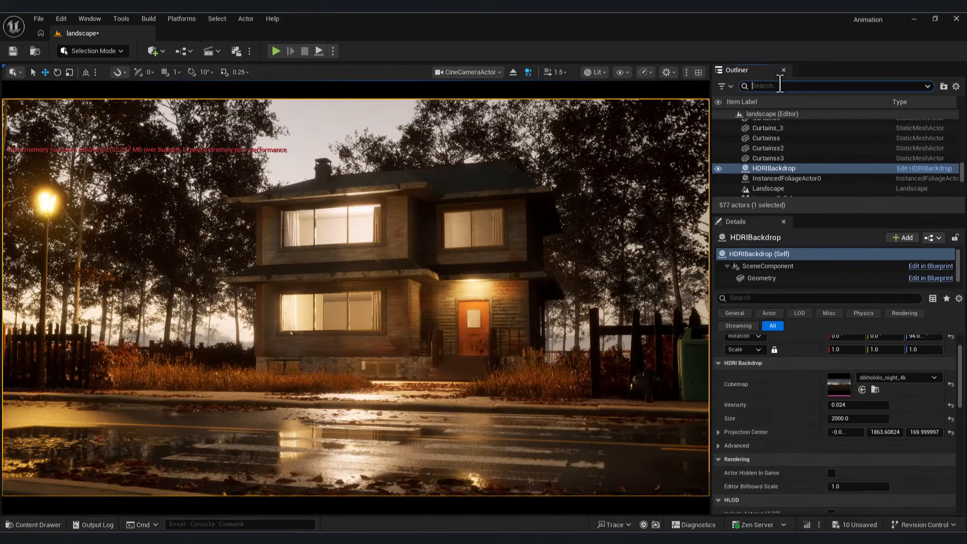
# Step: Adjust the chromatic aberration and enable two further overrides in the CineCameraActor's post-process settings
pyautogui.write('cine')
pyautogui.click(777, 124)
pyautogui.scroll(-10, 726, 418)
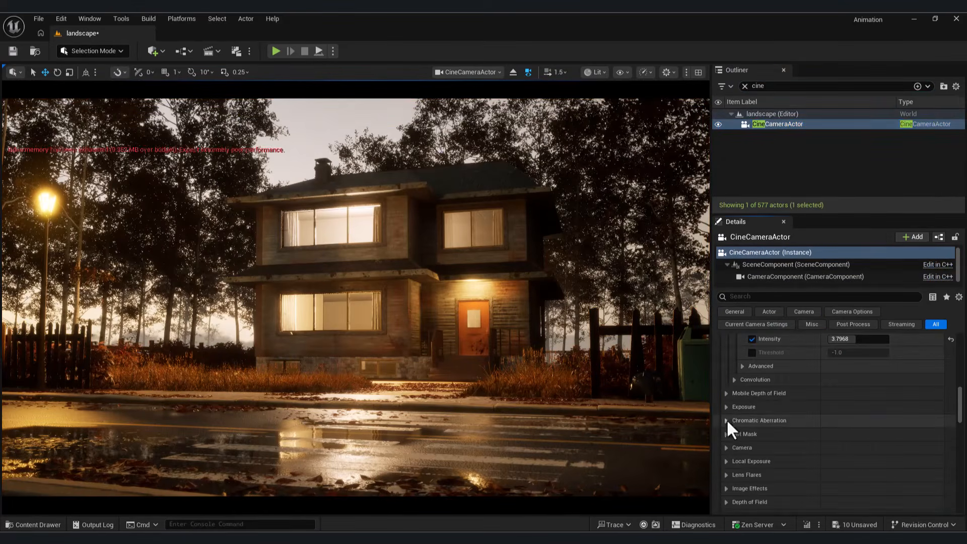
pyautogui.moveTo(836, 432); pyautogui.dragTo(870, 449)
pyautogui.scroll(-2, 806, 469)
pyautogui.click(726, 475)
pyautogui.scroll(-2, 730, 474)
pyautogui.click(744, 449)
pyautogui.click(744, 462)
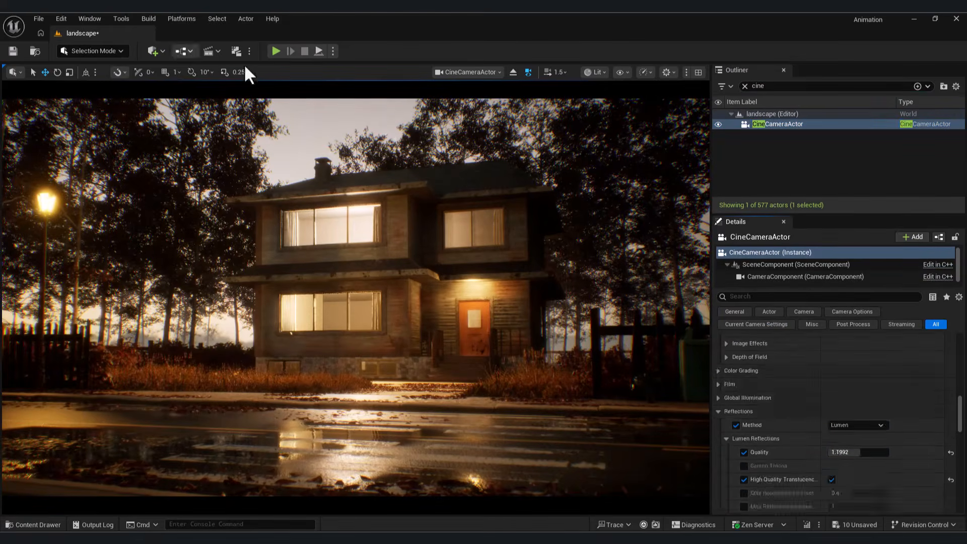
# Step: Enable the camera's midtones gain in Color Grading and tint it bluish to about R 0.926, G 1.071, B 1.11
pyautogui.click(756, 371)
pyautogui.click(780, 425)
pyautogui.scroll(-1, 754, 470)
pyautogui.click(744, 432)
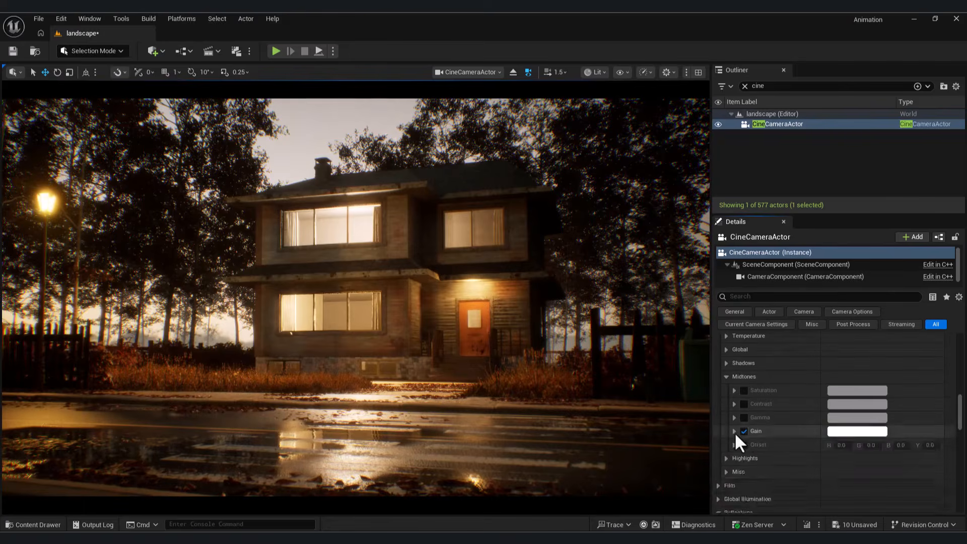
pyautogui.click(734, 432)
pyautogui.scroll(-1, 874, 446)
pyautogui.moveTo(775, 427)
pyautogui.mouseDown()
pyautogui.moveTo(789, 442)
pyautogui.moveTo(778, 464)
pyautogui.moveTo(785, 436)
pyautogui.mouseUp()
# Step: Find the fog actors and set LocalFogVolume4's fog albedo to a pale blue, about R 0.578, G 0.657, B 1.0
pyautogui.doubleClick(779, 86)
pyautogui.write('fog')
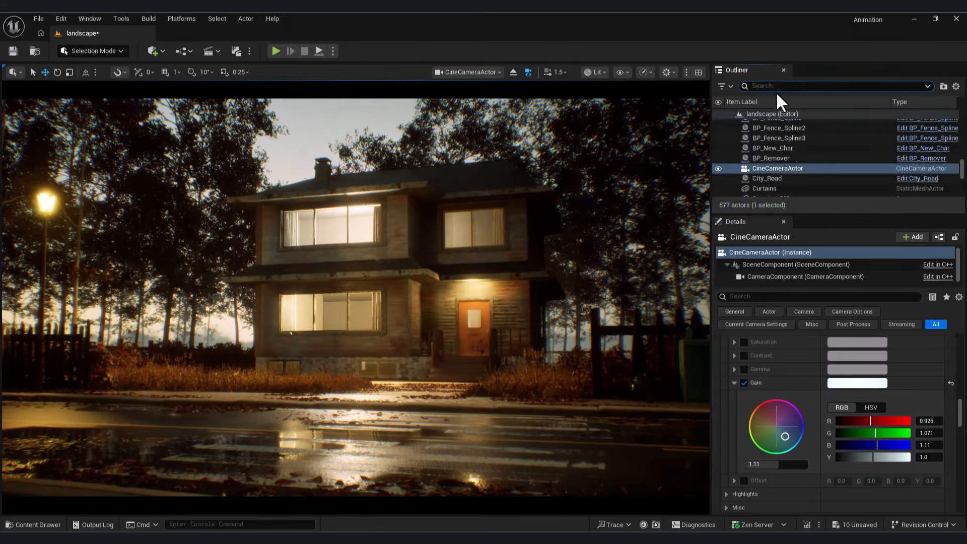
pyautogui.click(796, 154)
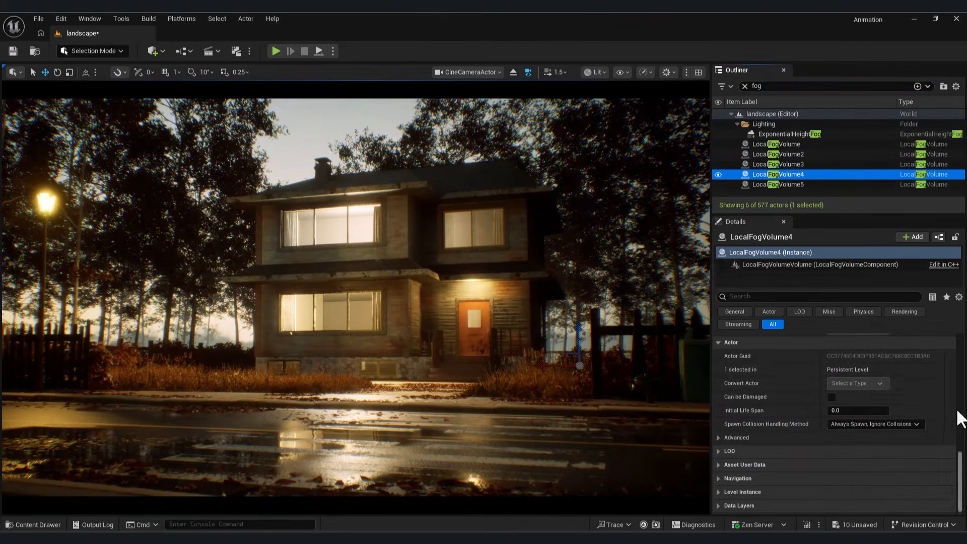
pyautogui.moveTo(957, 412); pyautogui.dragTo(959, 391)
pyautogui.click(870, 400)
pyautogui.click(698, 315)
pyautogui.click(802, 475)
pyautogui.moveTo(769, 322); pyautogui.dragTo(769, 330)
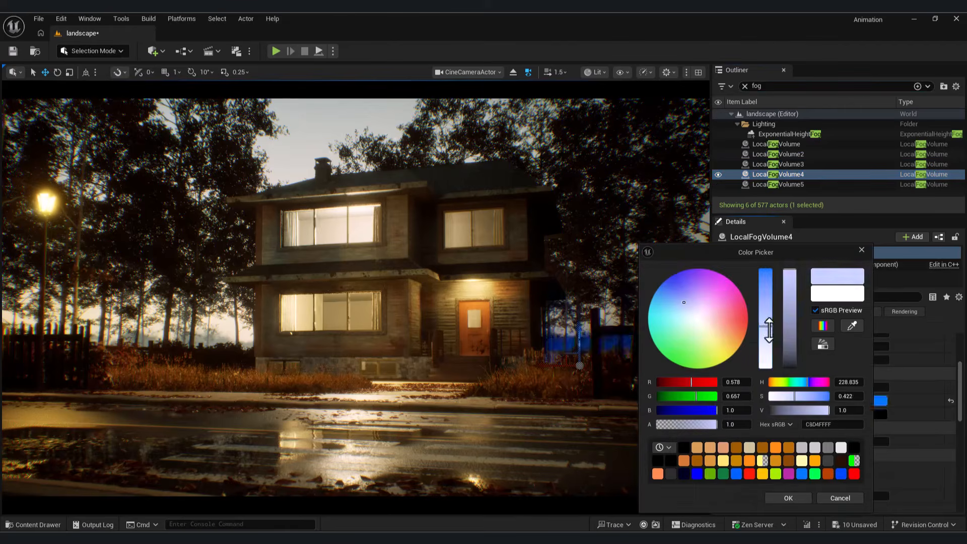
pyautogui.click(788, 497)
# Step: Set LocalFogVolume5's fog albedo to a light blue, about R 0.359, G 0.442, B 1.0
pyautogui.click(801, 185)
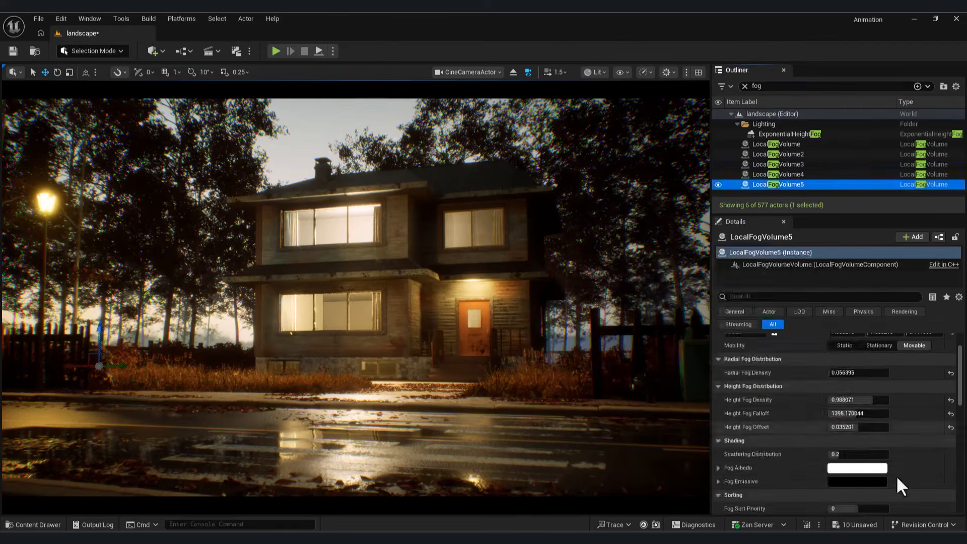
pyautogui.click(880, 468)
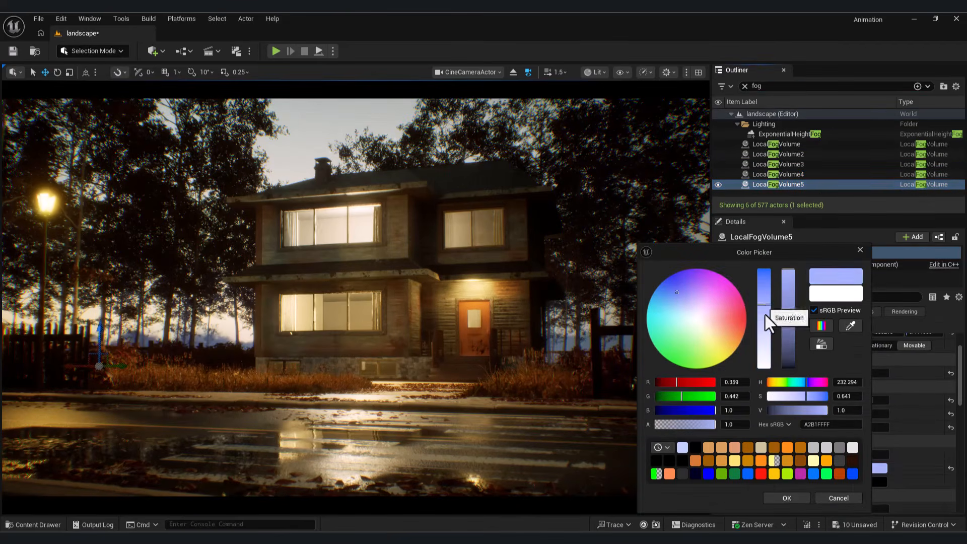
pyautogui.click(786, 498)
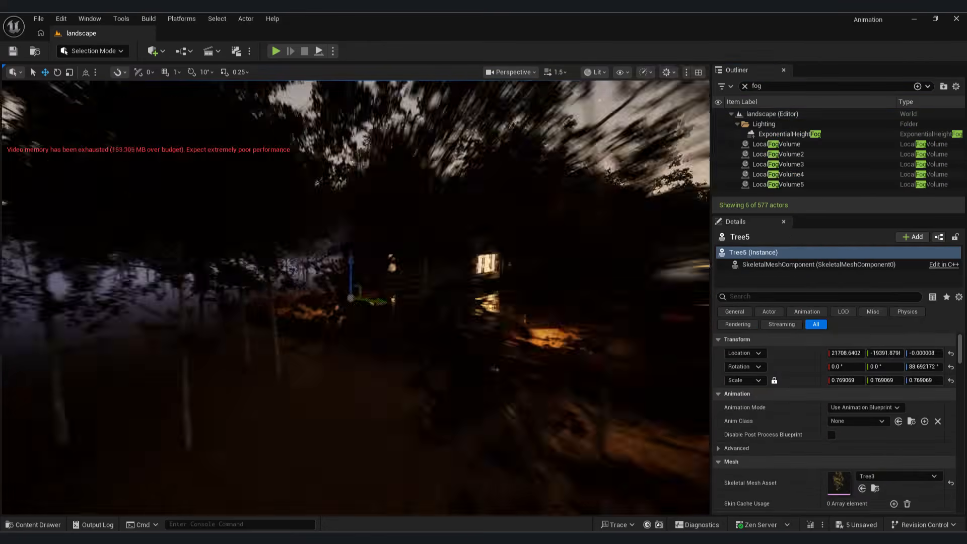
# Step: Reposition LocalFogVolume2 among the trees beyond the house and restore the CineCameraActor view
pyautogui.moveTo(399, 277); pyautogui.dragTo(353, 277, button='right')
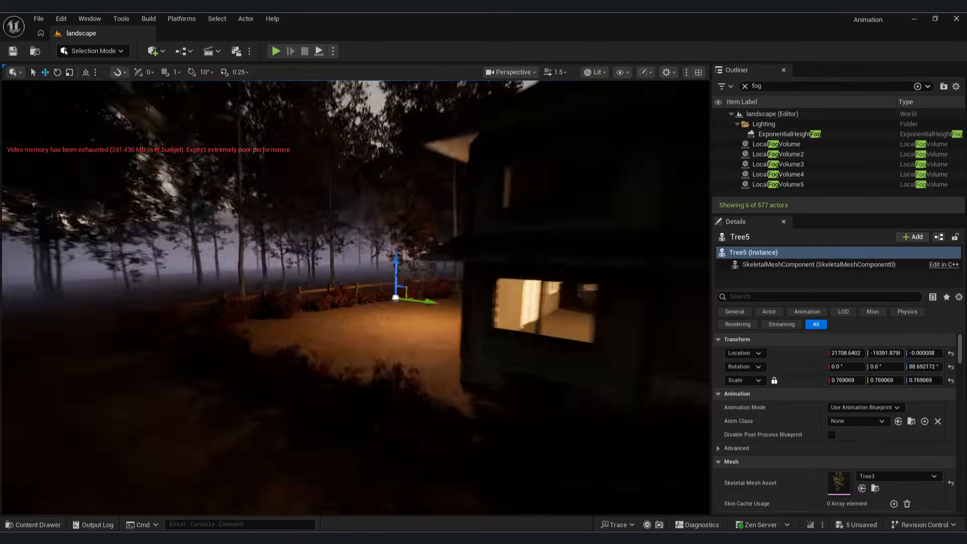
pyautogui.click(787, 155)
pyautogui.click(788, 155)
pyautogui.moveTo(421, 256); pyautogui.dragTo(61, 364)
pyautogui.moveTo(61, 364); pyautogui.dragTo(177, 312, button='right')
pyautogui.moveTo(181, 280); pyautogui.dragTo(443, 363)
pyautogui.moveTo(443, 363); pyautogui.dragTo(453, 380, button='right')
pyautogui.moveTo(453, 380); pyautogui.dragTo(145, 463)
pyautogui.click(524, 76)
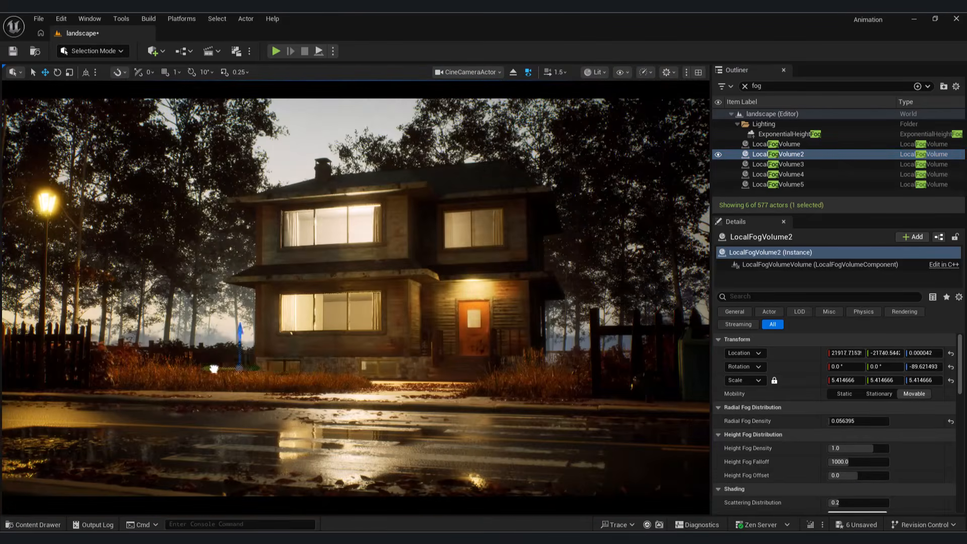
# Step: Set LocalFogVolume2's height fog offset to about 0.326 and radial density to about 0.059, and move the volume to about X 22419
pyautogui.moveTo(860, 476); pyautogui.dragTo(865, 476)
pyautogui.moveTo(250, 369); pyautogui.dragTo(261, 371)
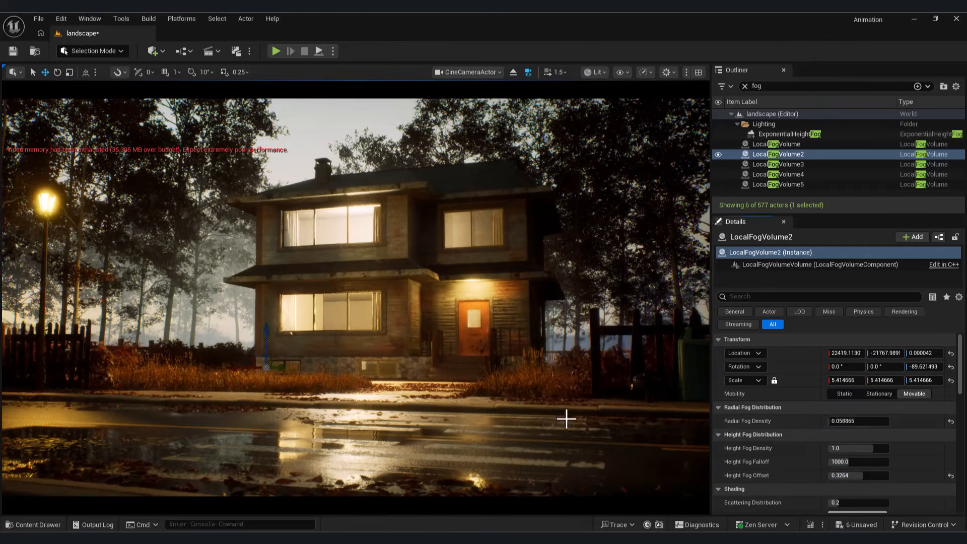
pyautogui.click(257, 132)
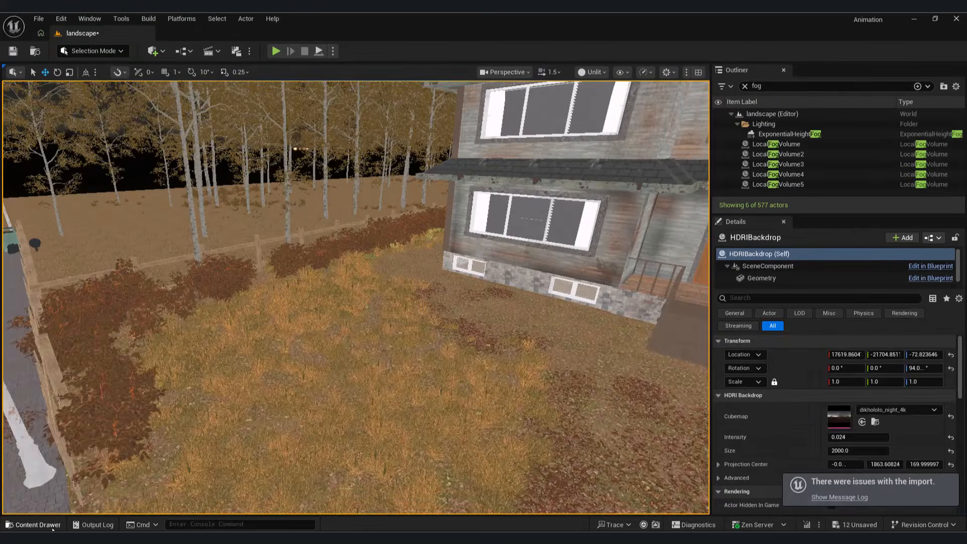
# Step: Place the Swing model in the grassy side yard beside the house and scale it uniformly to about 0.597
pyautogui.moveTo(318, 345); pyautogui.dragTo(277, 358)
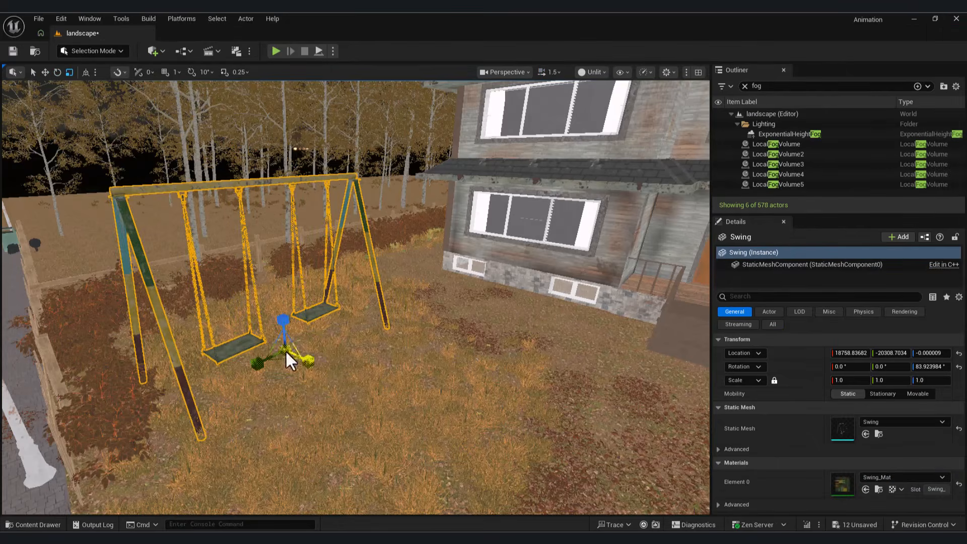
pyautogui.hotkey('ctrl', 'z')
pyautogui.moveTo(285, 350); pyautogui.dragTo(267, 360)
pyautogui.moveTo(312, 347); pyautogui.dragTo(347, 342, button='right')
pyautogui.moveTo(333, 335); pyautogui.dragTo(423, 381)
pyautogui.press('w')
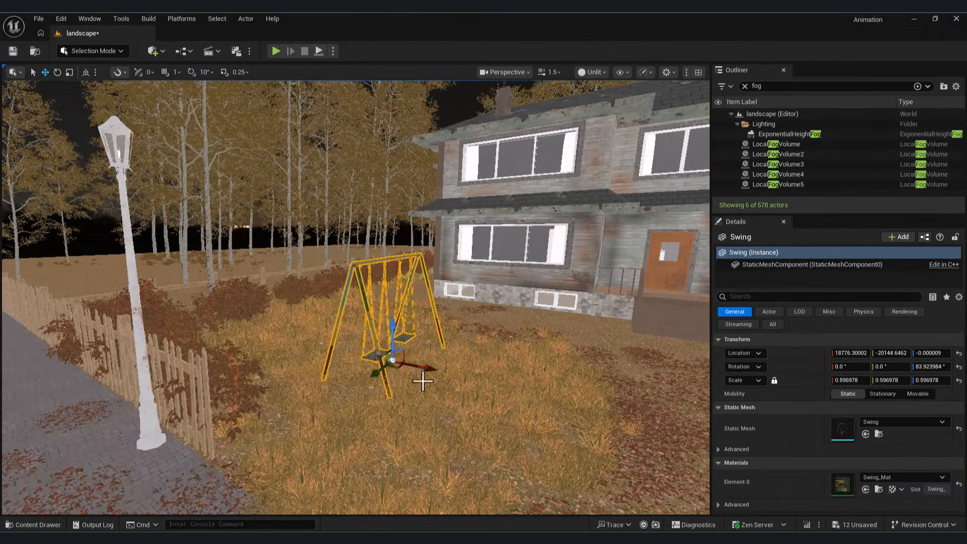
# Step: Switch to the lit CineCameraActor view and check how the swing set sits in the yard
pyautogui.click(505, 72)
pyautogui.click(518, 206)
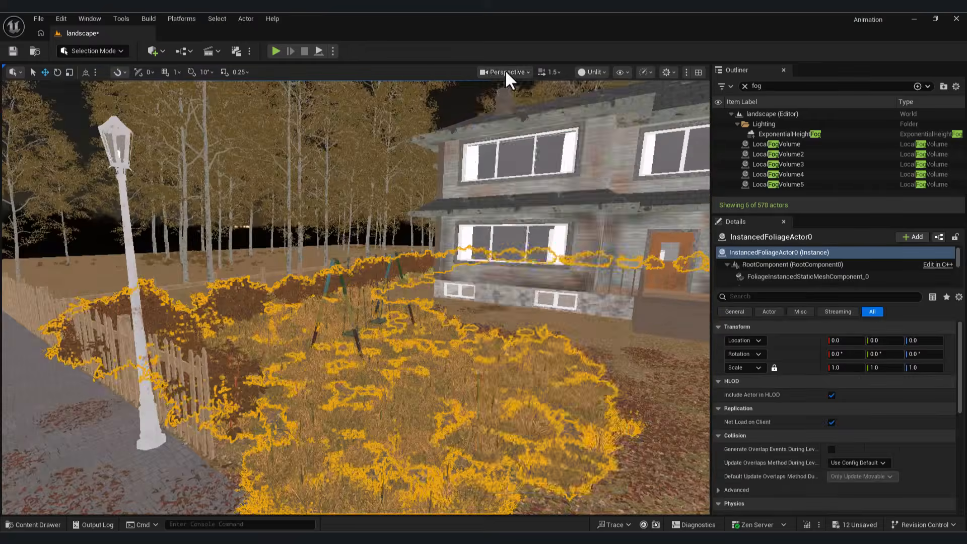
pyautogui.click(592, 72)
pyautogui.click(609, 111)
pyautogui.click(170, 349)
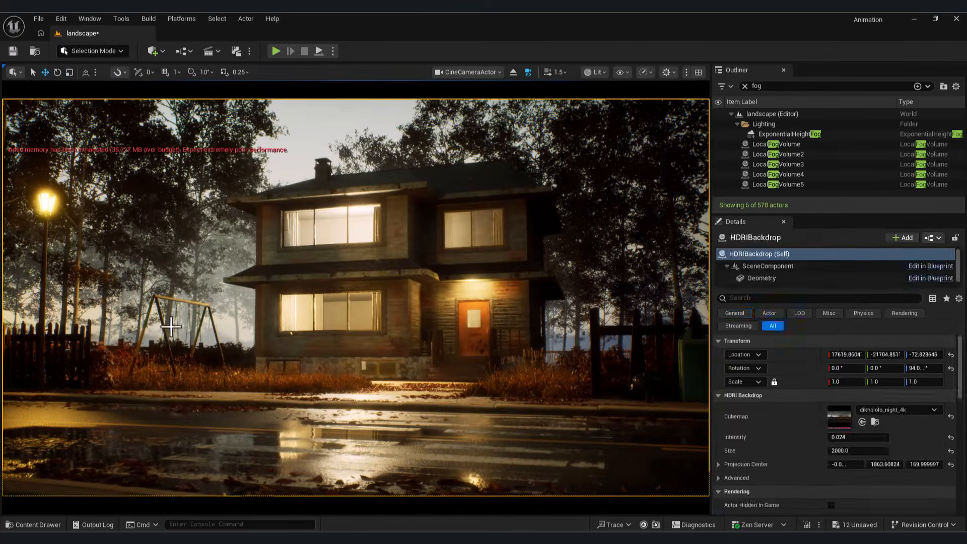
pyautogui.click(324, 443)
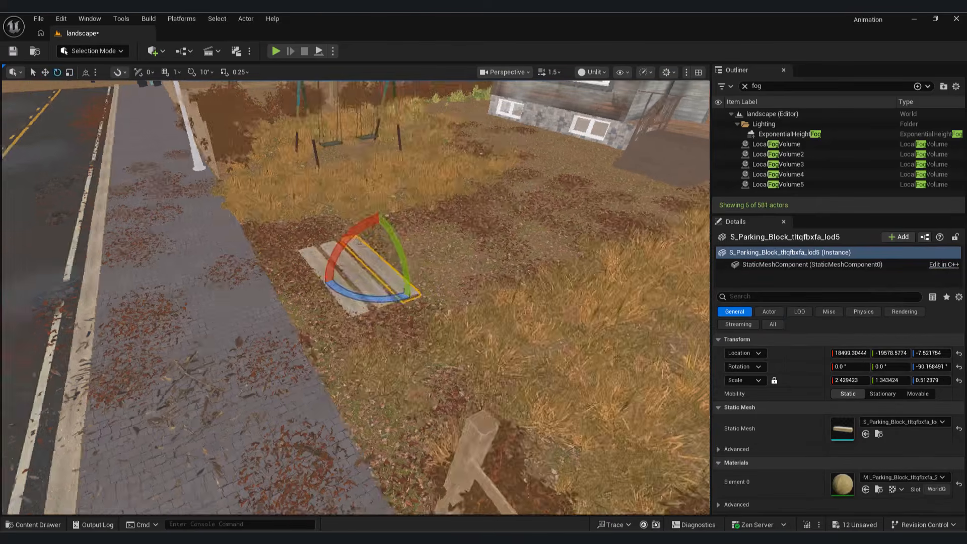
# Step: Select the S_Parking_Block slabs and duplicate them in groups of six to extend the path toward the front steps
pyautogui.keyDown('ctrl'); pyautogui.click(366, 303); pyautogui.keyUp('ctrl')
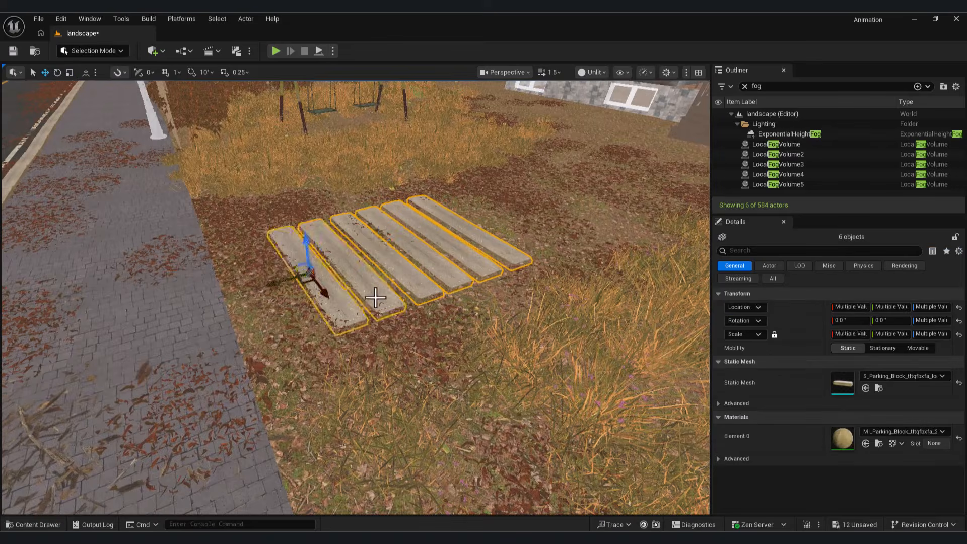
pyautogui.keyDown('alt'); pyautogui.moveTo(287, 285); pyautogui.dragTo(477, 263); pyautogui.keyUp('alt')
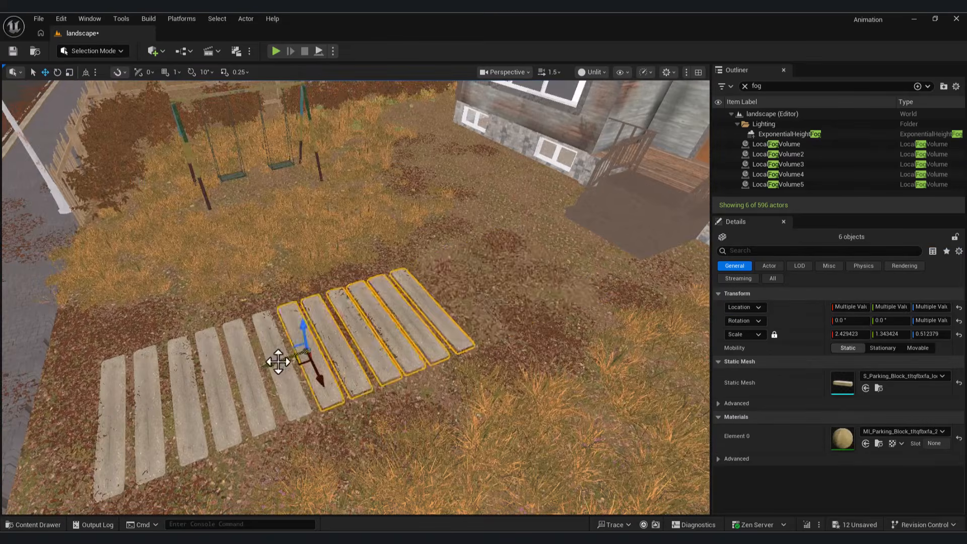
pyautogui.keyDown('alt'); pyautogui.moveTo(276, 361); pyautogui.dragTo(563, 288); pyautogui.keyUp('alt')
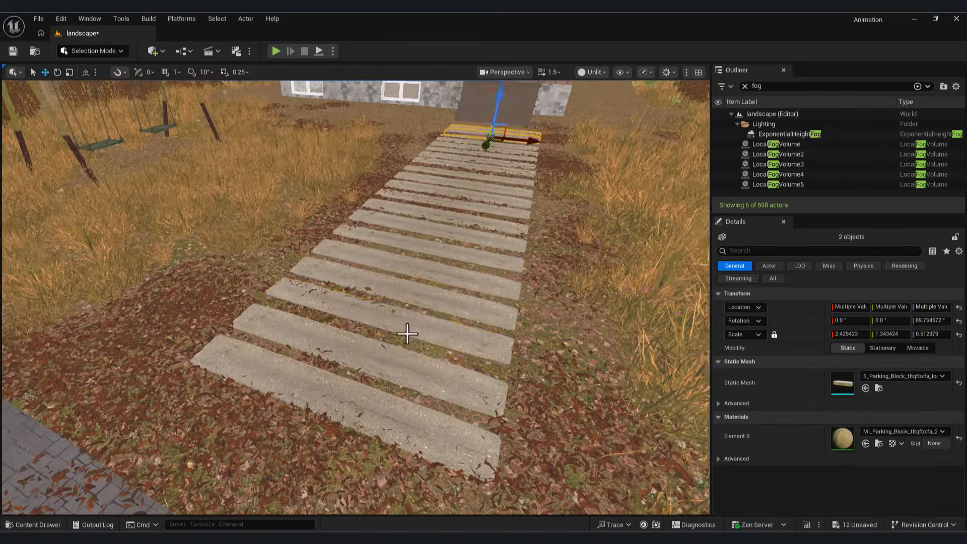
# Step: Slightly tilt individual path slabs so the walkway looks uneven, checking them with Lit shading
pyautogui.click(406, 332)
pyautogui.press('e')
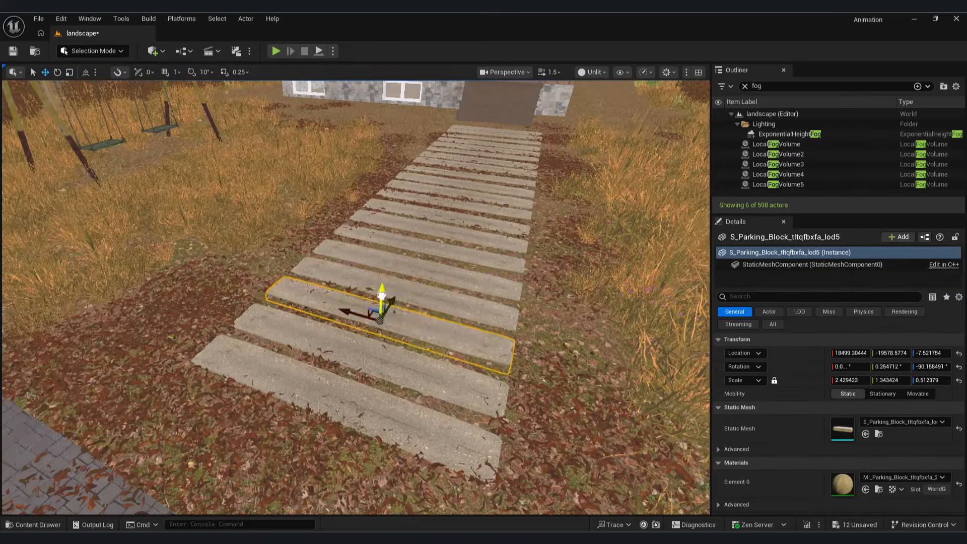
pyautogui.click(409, 246)
pyautogui.press('w')
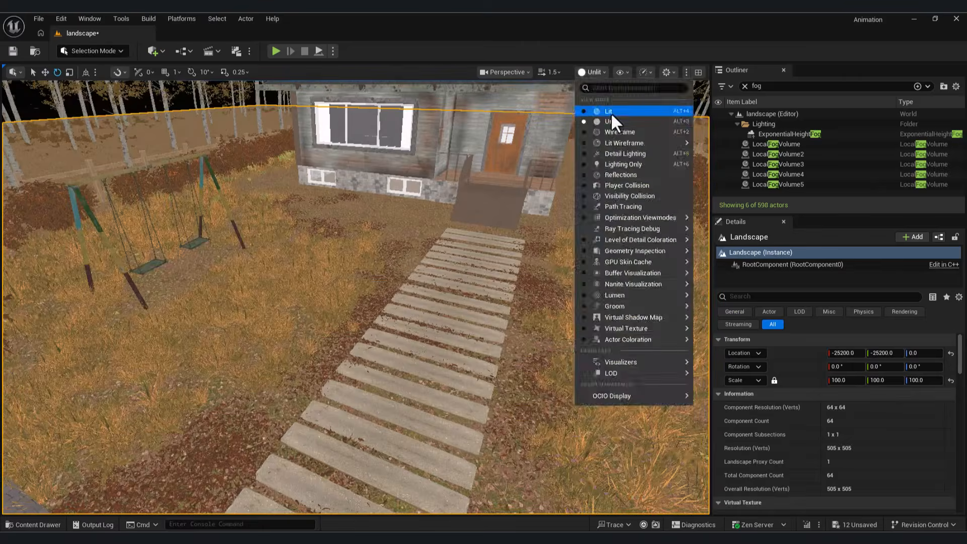
pyautogui.click(609, 112)
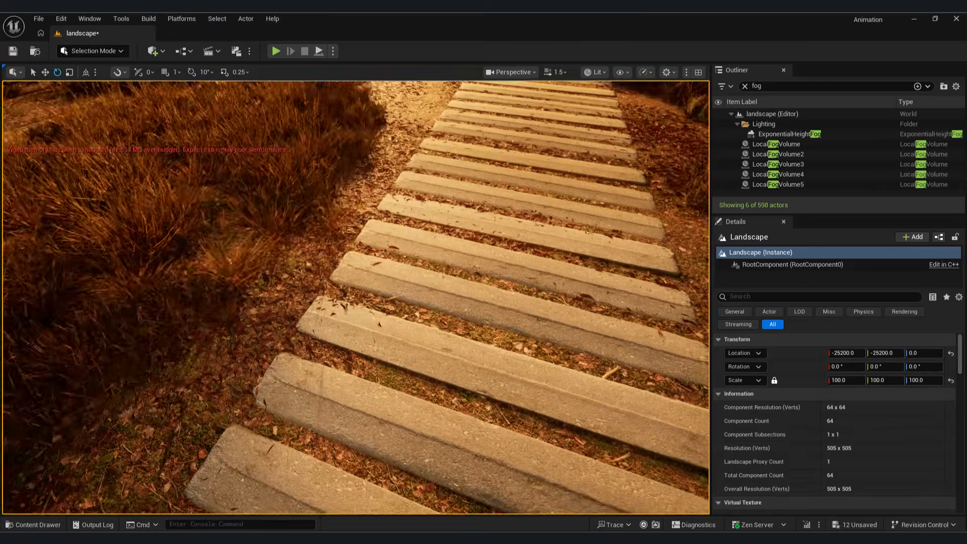
pyautogui.click(280, 421)
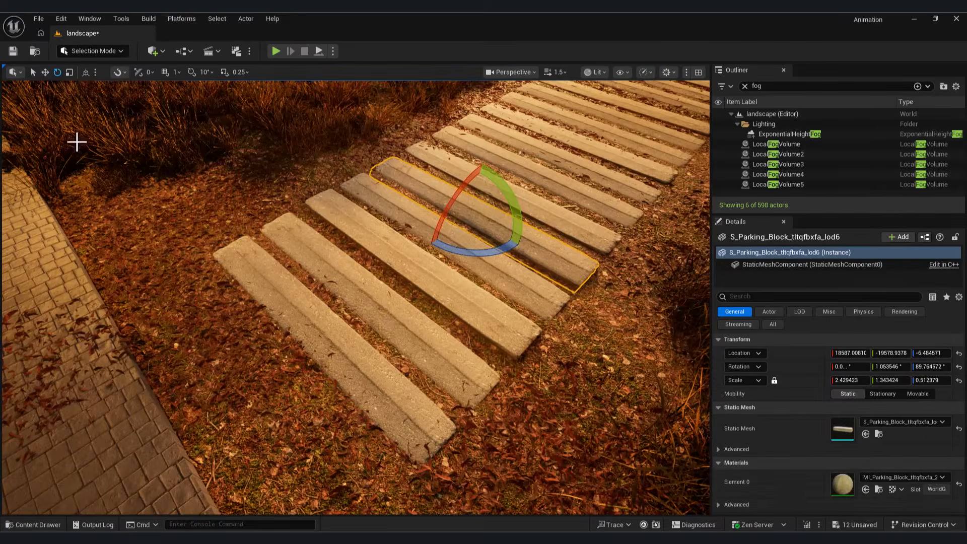
# Step: Switch the editor to Foliage mode with Single instance placement active
pyautogui.click(93, 50)
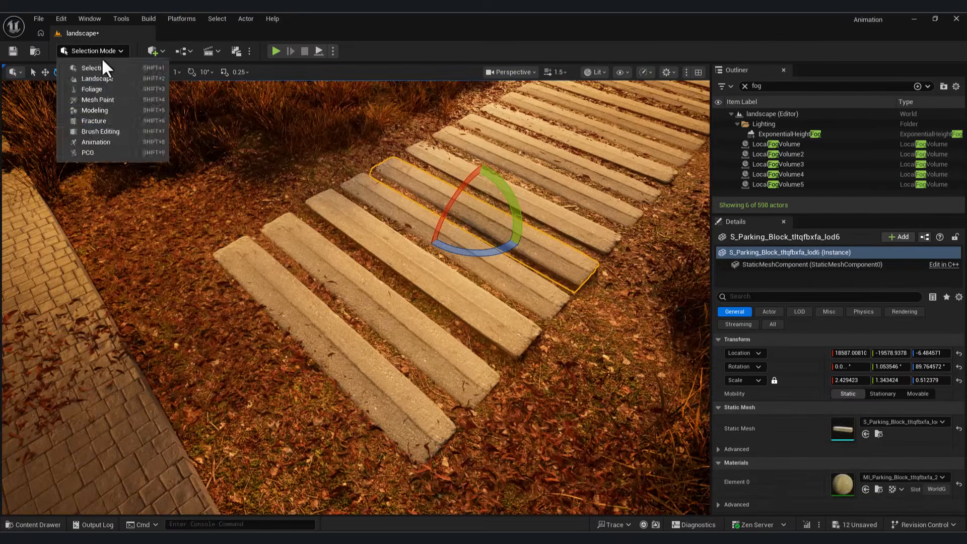
pyautogui.click(95, 92)
pyautogui.moveTo(240, 305); pyautogui.dragTo(238, 353)
pyautogui.click(193, 86)
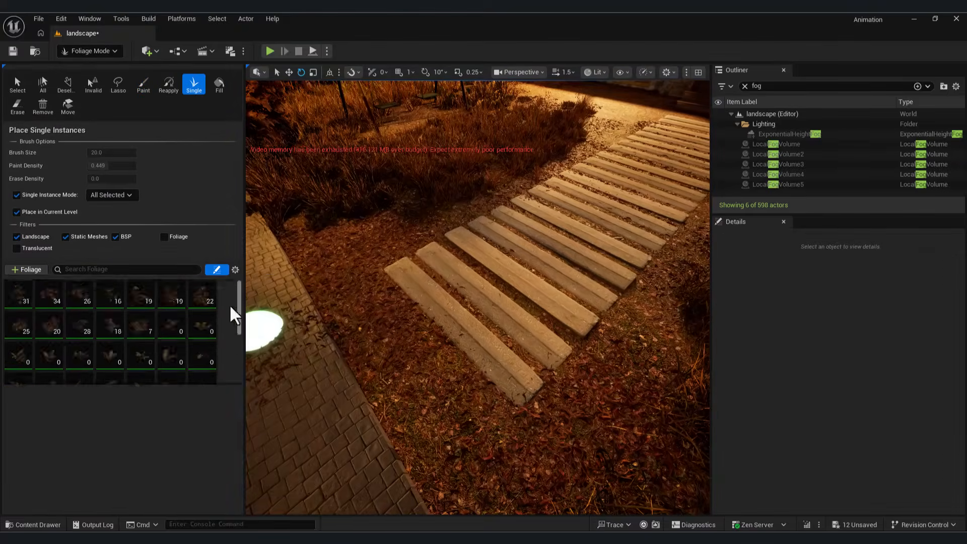
# Step: Try placing fourteen foliage types from two palette rows beside the path slabs, and undo the placement
pyautogui.moveTo(239, 297); pyautogui.dragTo(233, 371)
pyautogui.click(19, 322)
pyautogui.keyDown('shift'); pyautogui.click(200, 360); pyautogui.keyUp('shift')
pyautogui.scroll(-6, 200, 446)
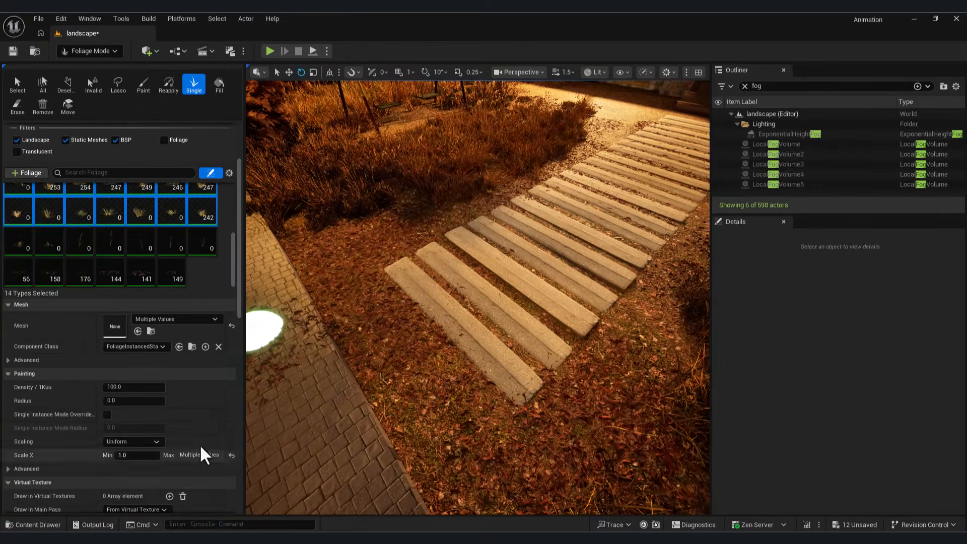
pyautogui.click(554, 348)
pyautogui.hotkey('ctrl', 'z')
# Step: Select only six grass types from the lower of the two rows and place single instances along the slab path's edges and gaps
pyautogui.scroll(1, 233, 237)
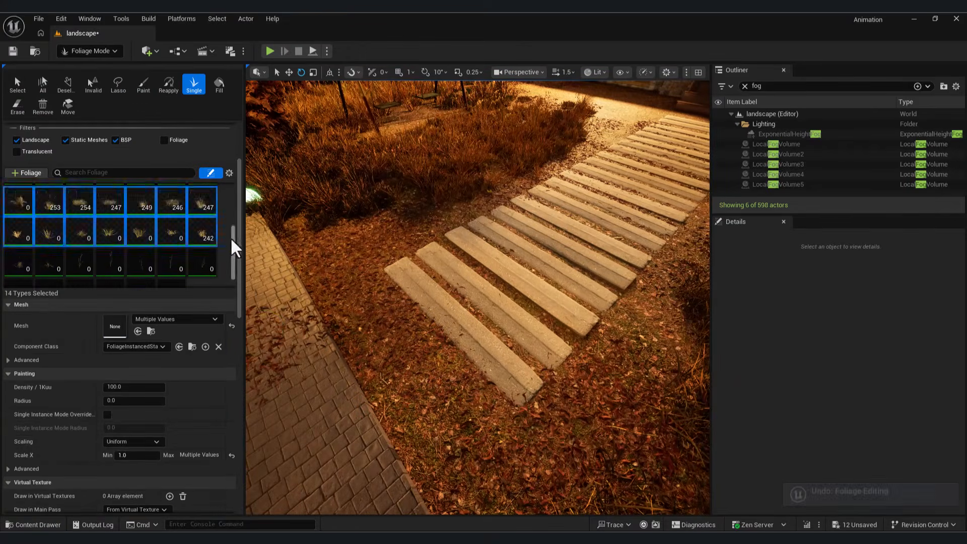
pyautogui.click(171, 233)
pyautogui.keyDown('shift'); pyautogui.click(17, 233); pyautogui.keyUp('shift')
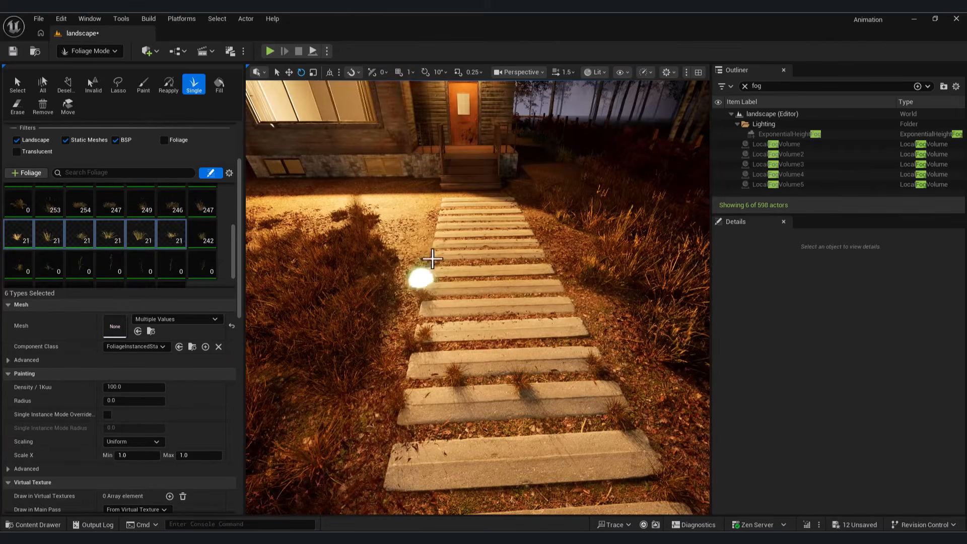
pyautogui.click(579, 298)
pyautogui.click(600, 347)
pyautogui.click(627, 376)
pyautogui.click(663, 443)
pyautogui.click(375, 501)
pyautogui.click(451, 493)
pyautogui.click(432, 249)
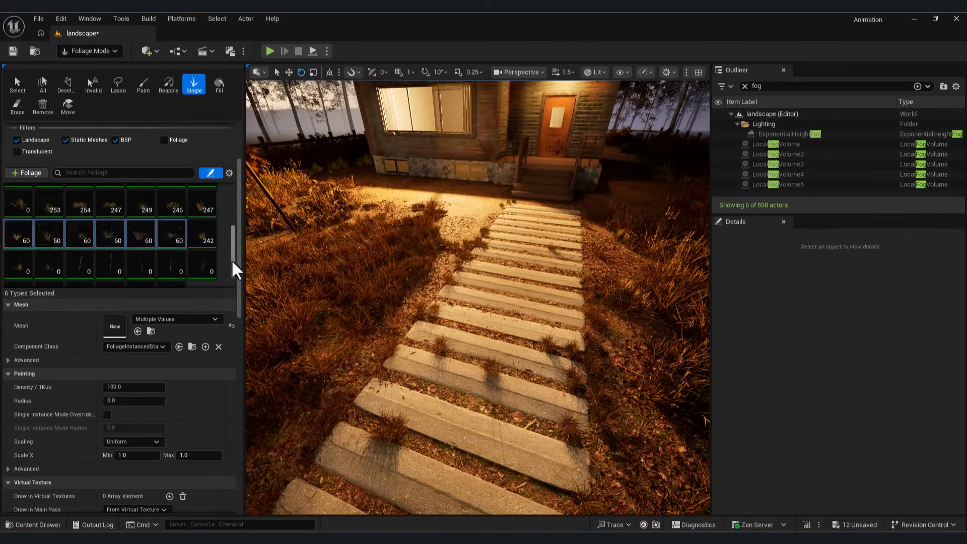
# Step: Place dry-leaf foliage on the path slabs, undoing the last two placements and placing it again at the slab edge
pyautogui.moveTo(236, 265); pyautogui.dragTo(233, 295)
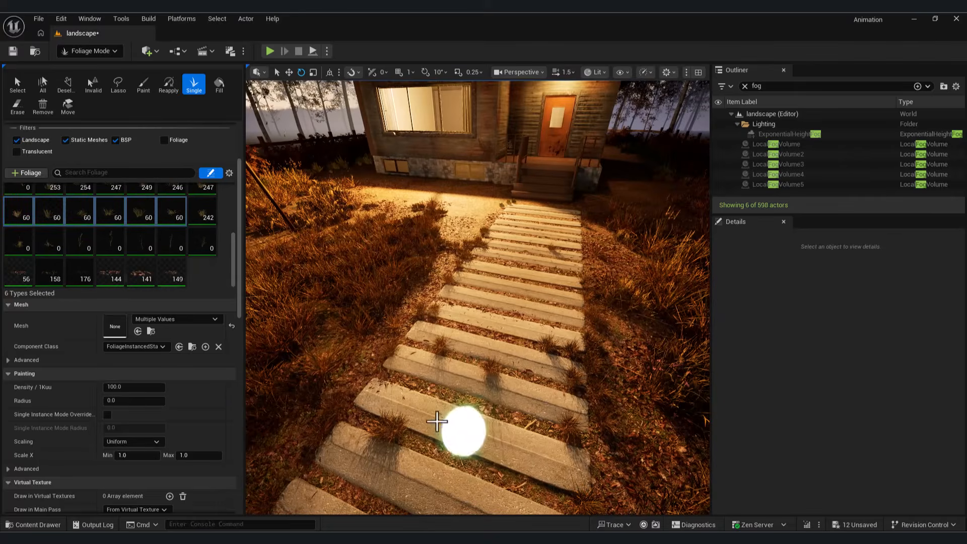
pyautogui.click(464, 427)
pyautogui.moveTo(564, 305)
pyautogui.mouseDown(button='right')
pyautogui.moveTo(504, 343)
pyautogui.moveTo(483, 322)
pyautogui.mouseUp(button='right')
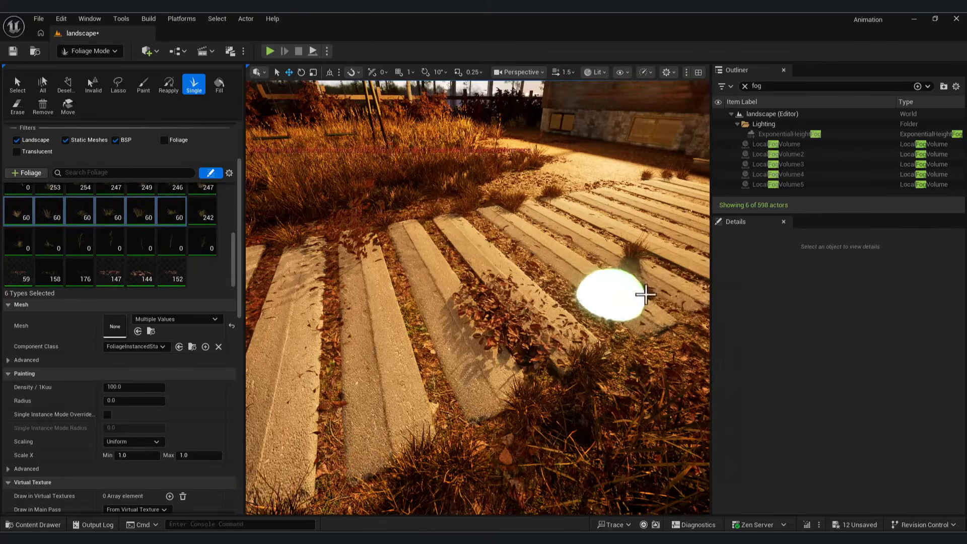
pyautogui.hotkey('ctrl', 'z')
pyautogui.hotkey('ctrl', 'z')
pyautogui.click(631, 308)
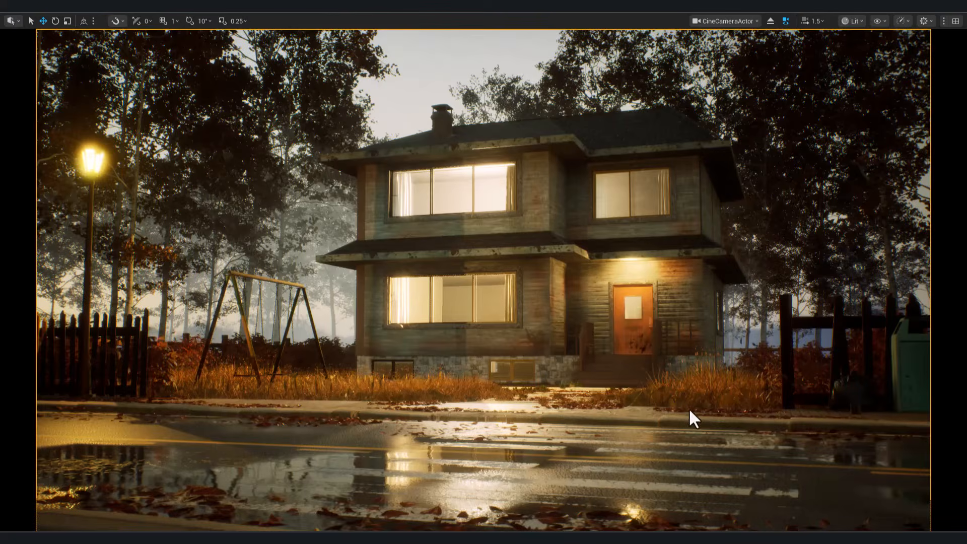
# Step: Check the dressed yard in the enlarged CineCameraActor view and restore the full editor layout
pyautogui.click(797, 316)
pyautogui.click(608, 229)
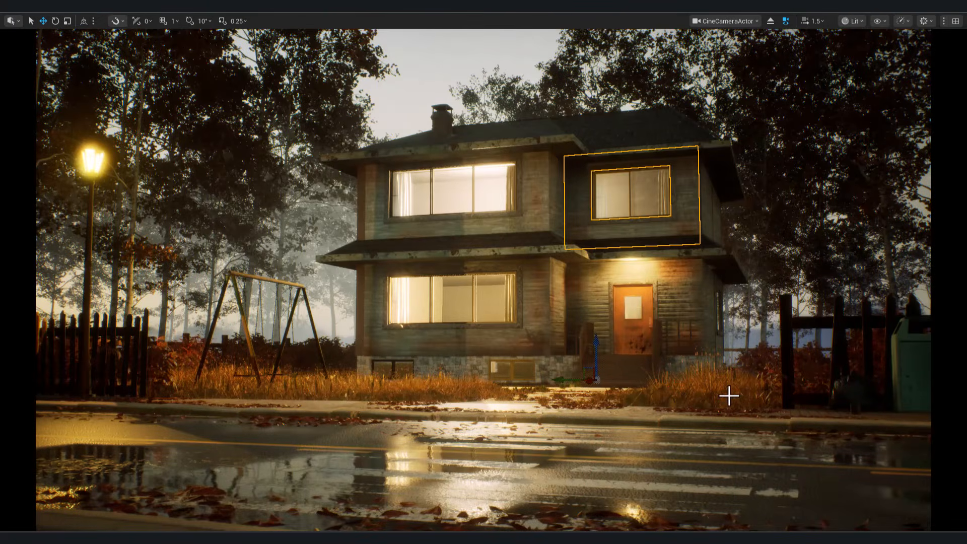
pyautogui.press('F11')
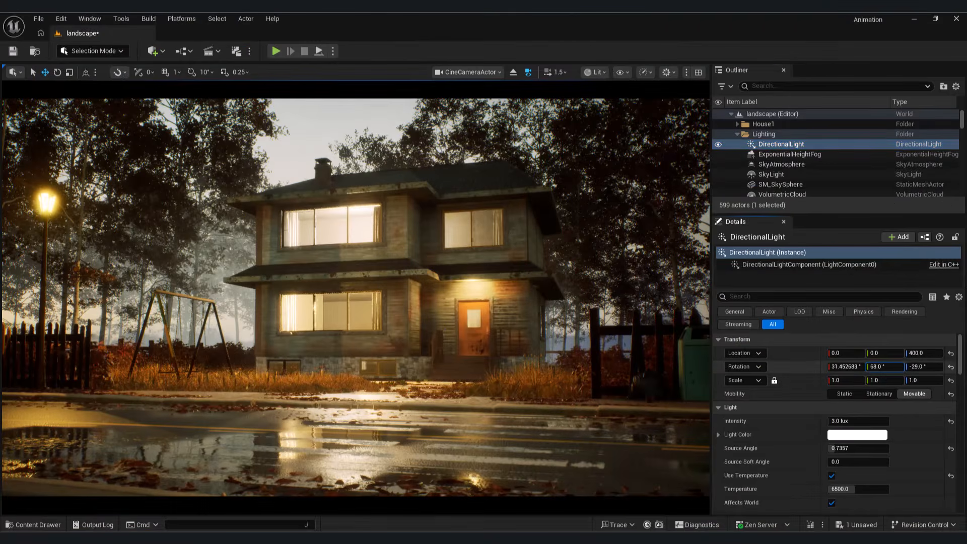
# Step: Set the DirectionalLight's rotation to -155° on Y and 23° on Z to relight the house scene
pyautogui.moveTo(884, 367); pyautogui.dragTo(820, 367)
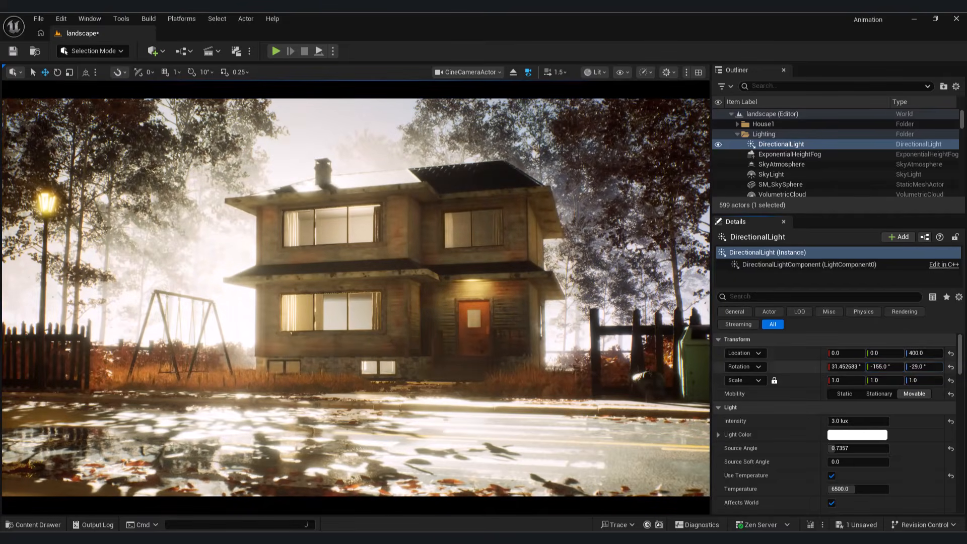
pyautogui.moveTo(924, 367); pyautogui.dragTo(934, 367)
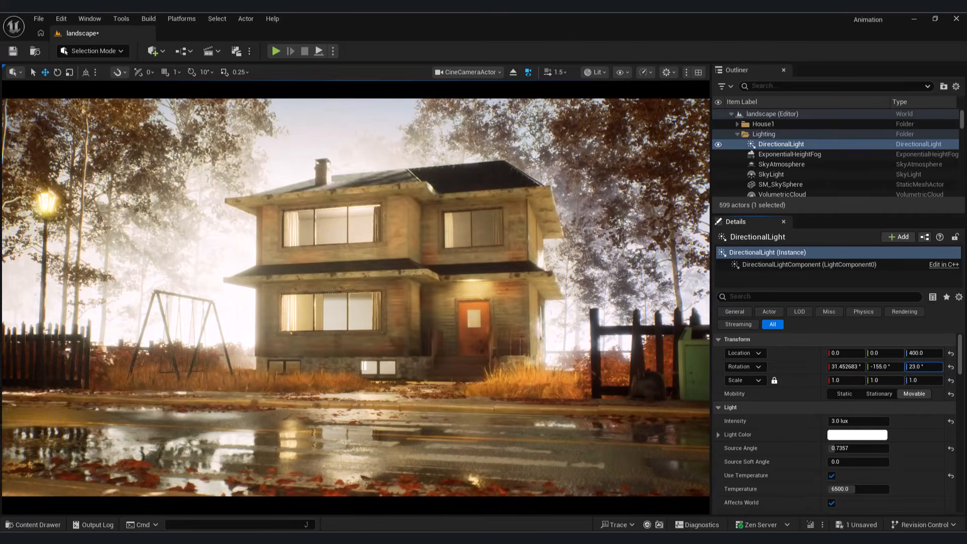